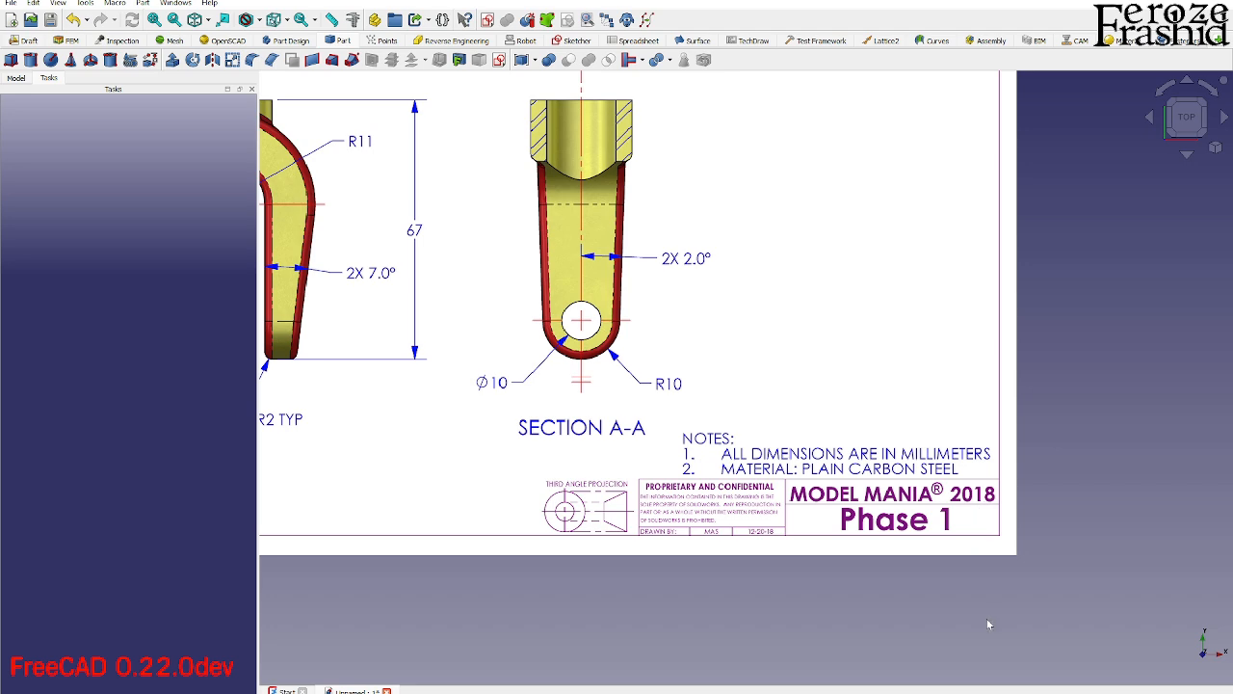
Check the installed program version in its About information and close it.
scroll(987, 624, "down", 3)
scroll(743, 163, "up", 2)
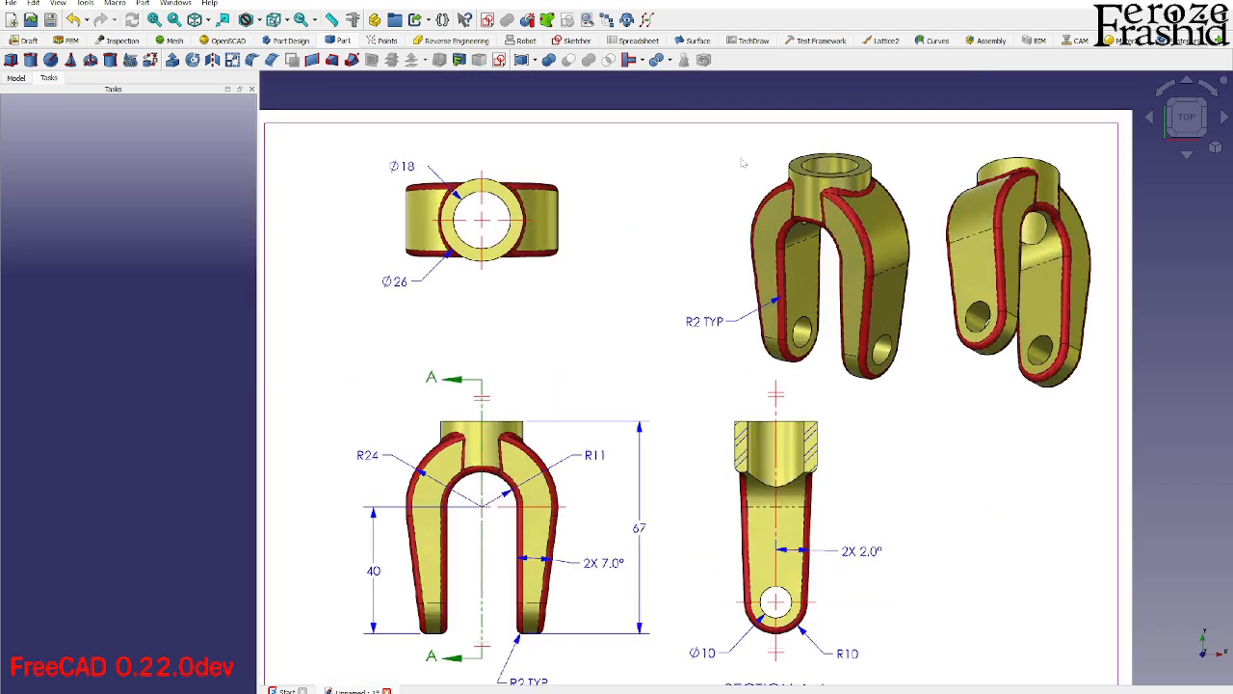
left_click(211, 5)
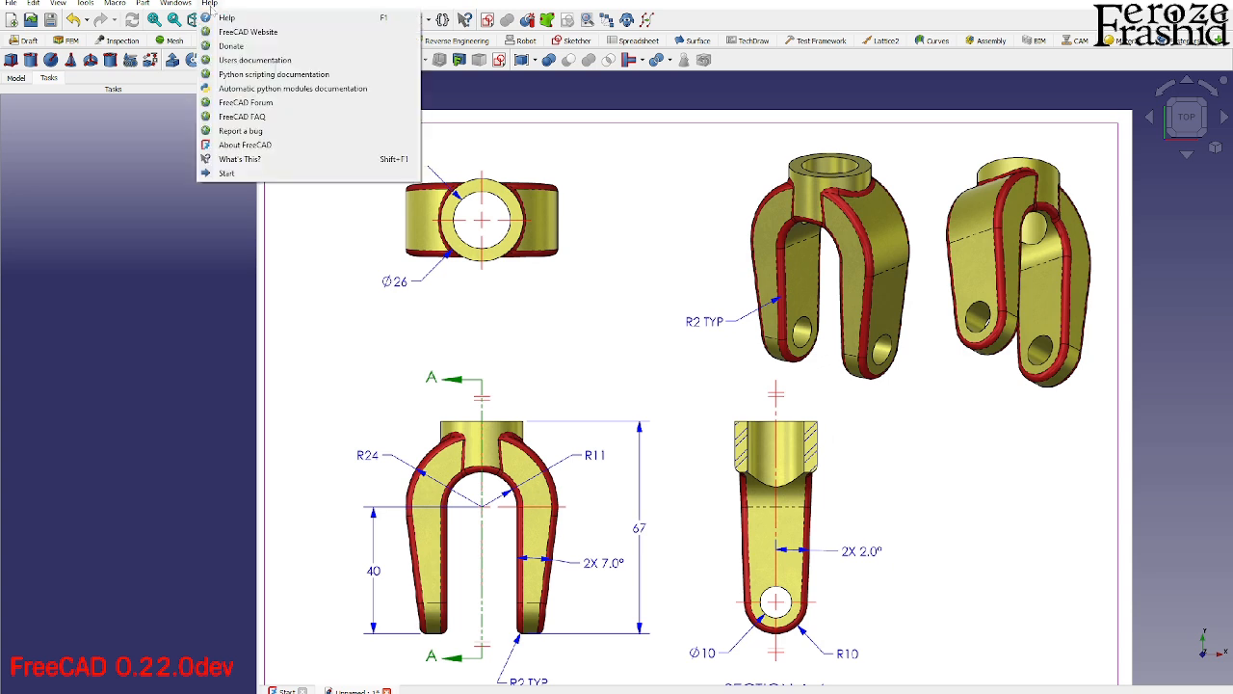
left_click(247, 145)
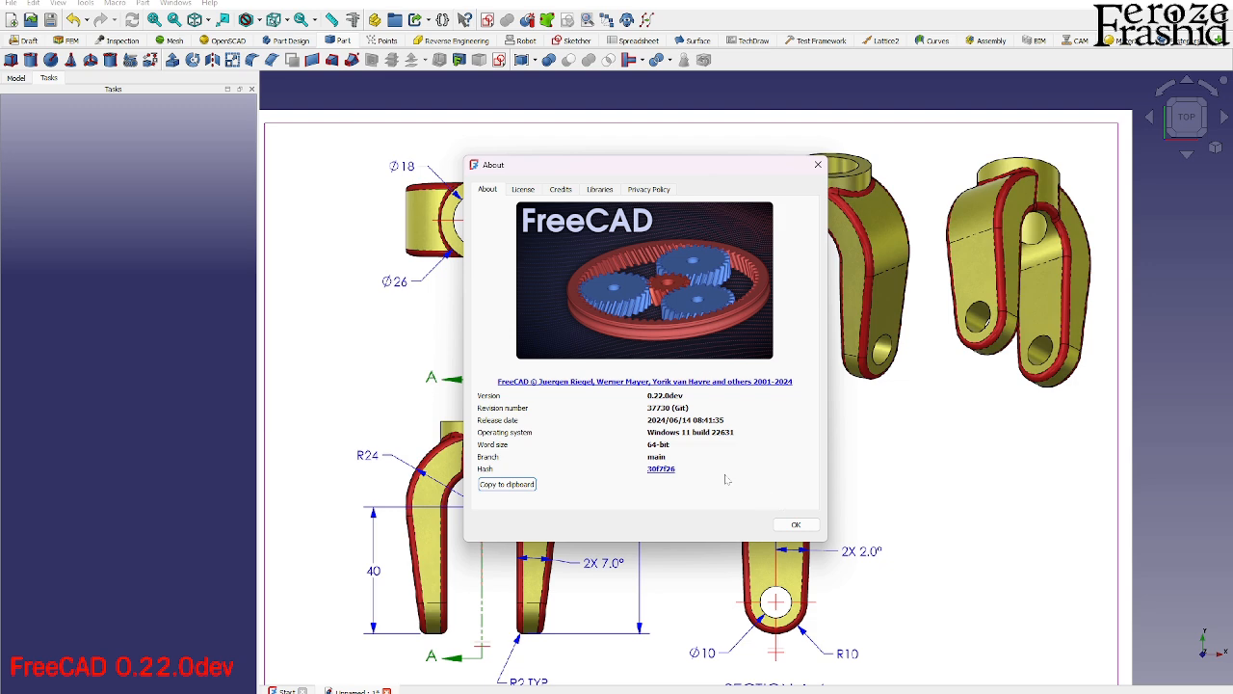
left_click(796, 524)
Measure the 67 dimension line of the reference image with the calibration tool and leave the scale uncalibrated.
scroll(811, 361, "down", 3)
scroll(810, 360, "up", 2)
scroll(763, 318, "down", 3)
scroll(925, 511, "up", 2)
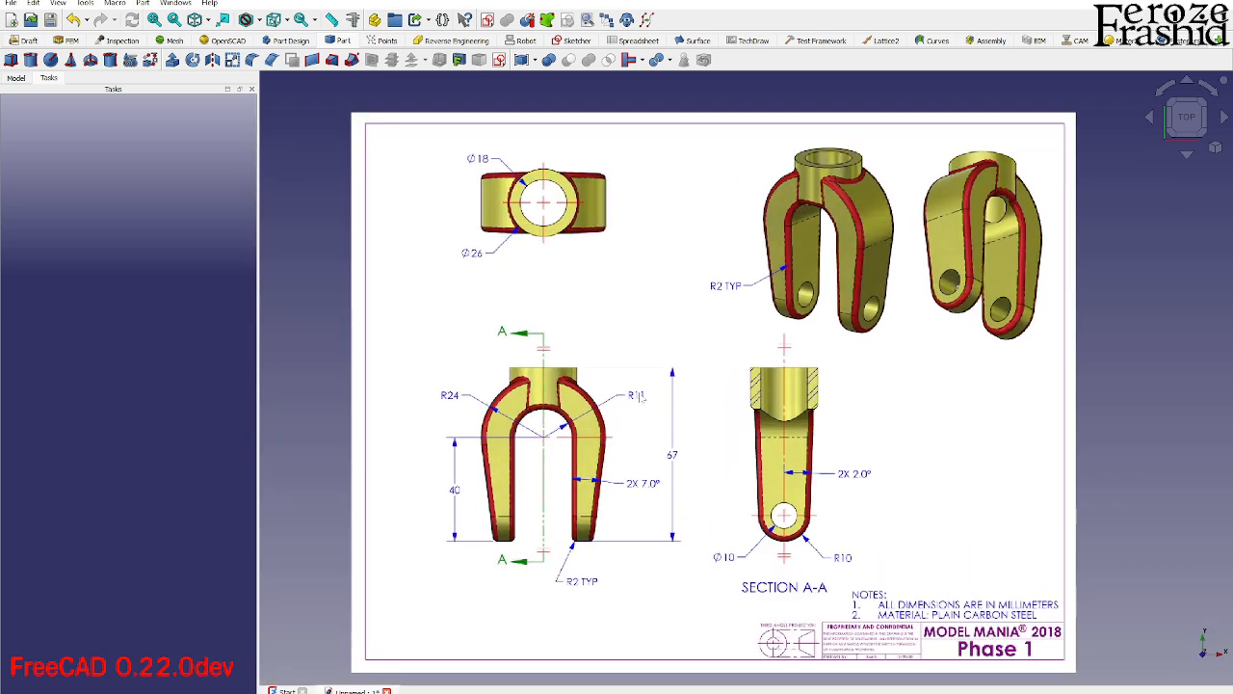
left_click(16, 78)
left_click(58, 114)
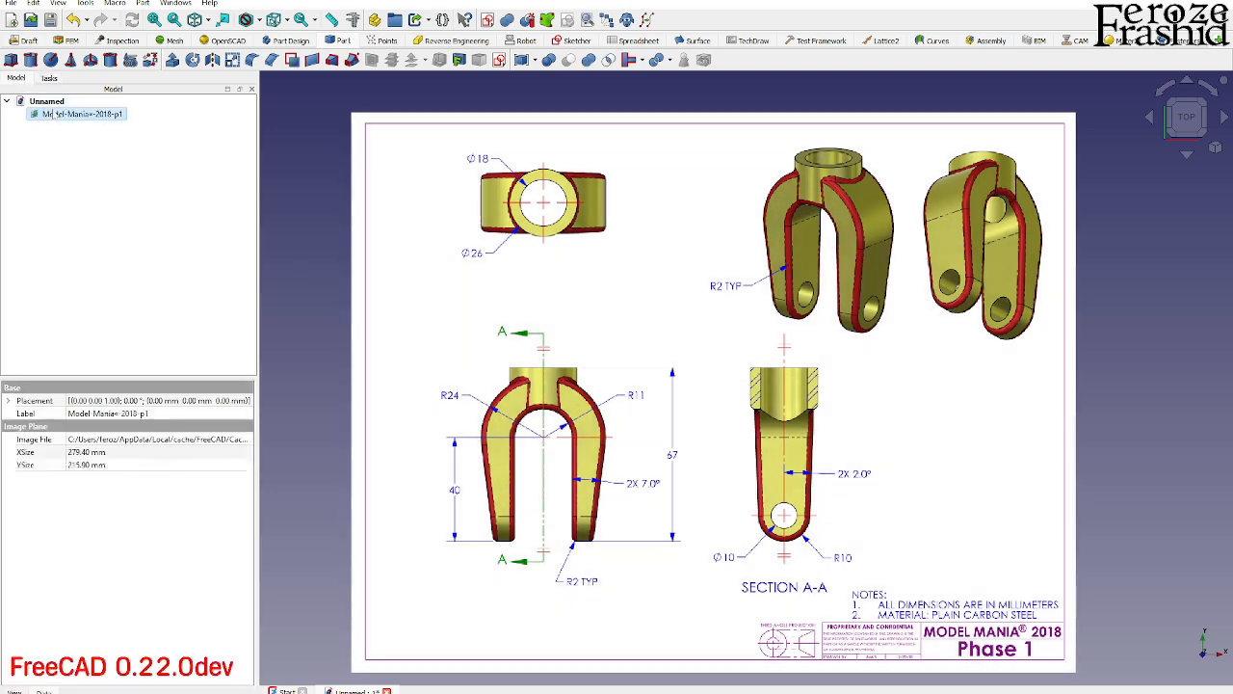
double_click(56, 114)
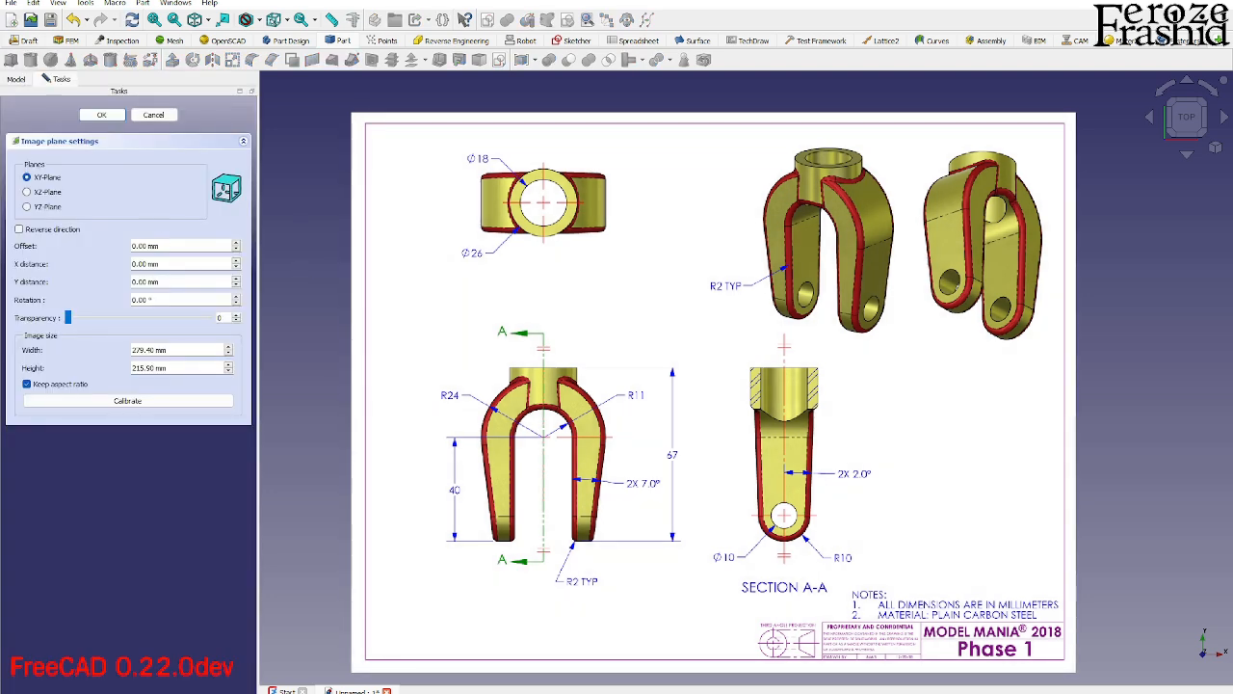
left_click(127, 400)
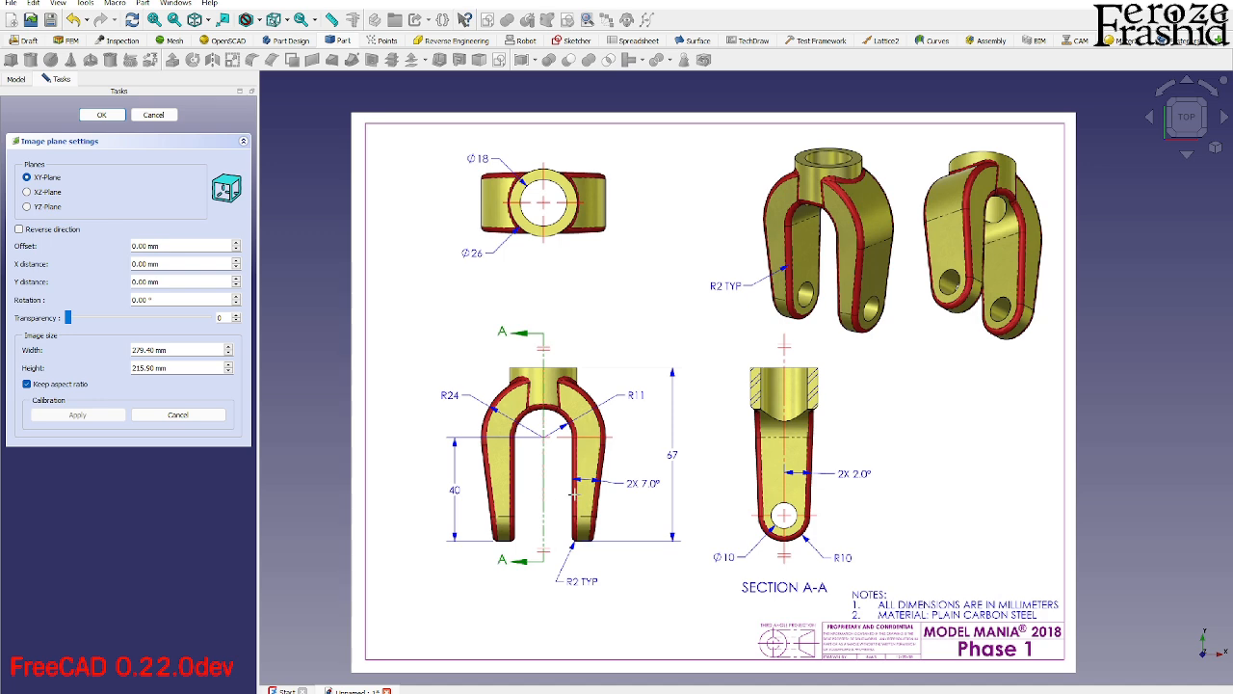
scroll(675, 395, "up", 3)
scroll(675, 395, "up", 2)
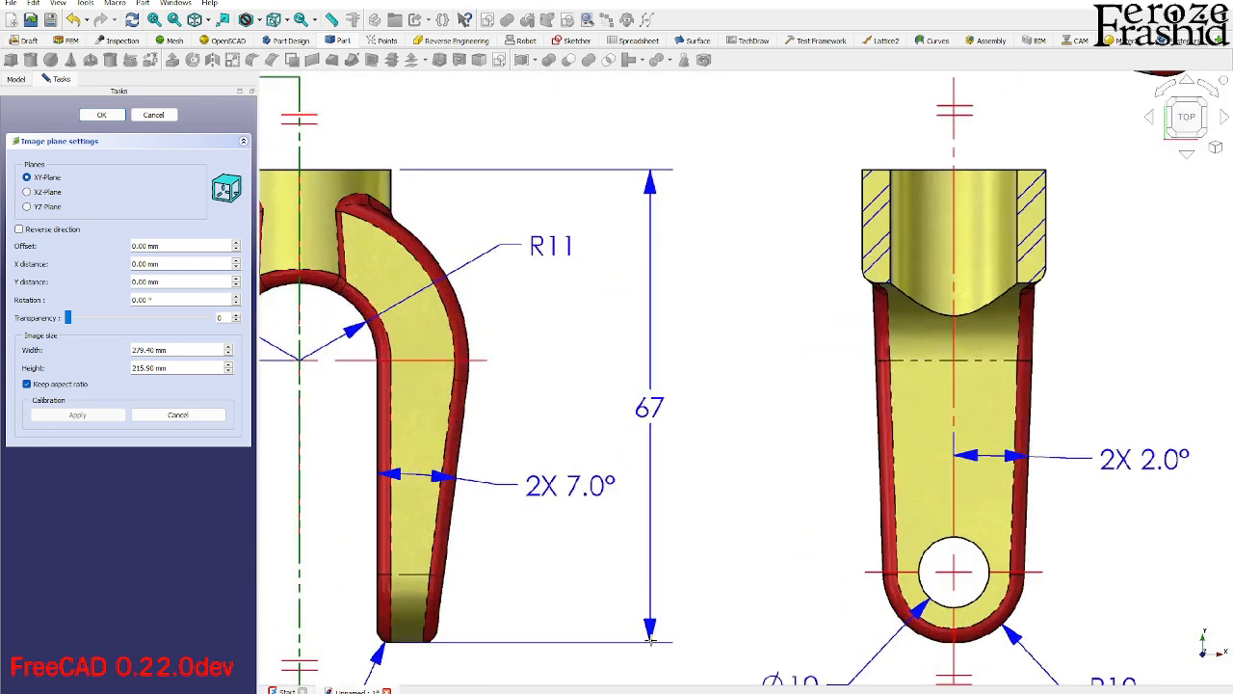
left_click(651, 642)
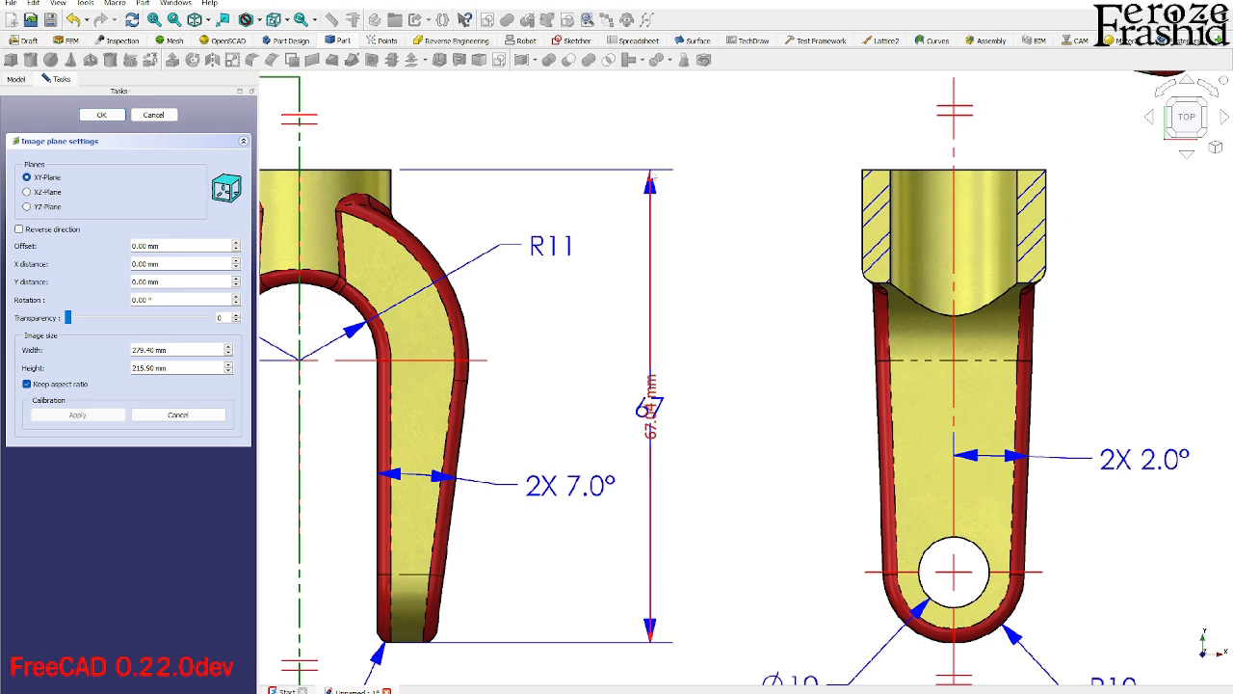
right_click(651, 174)
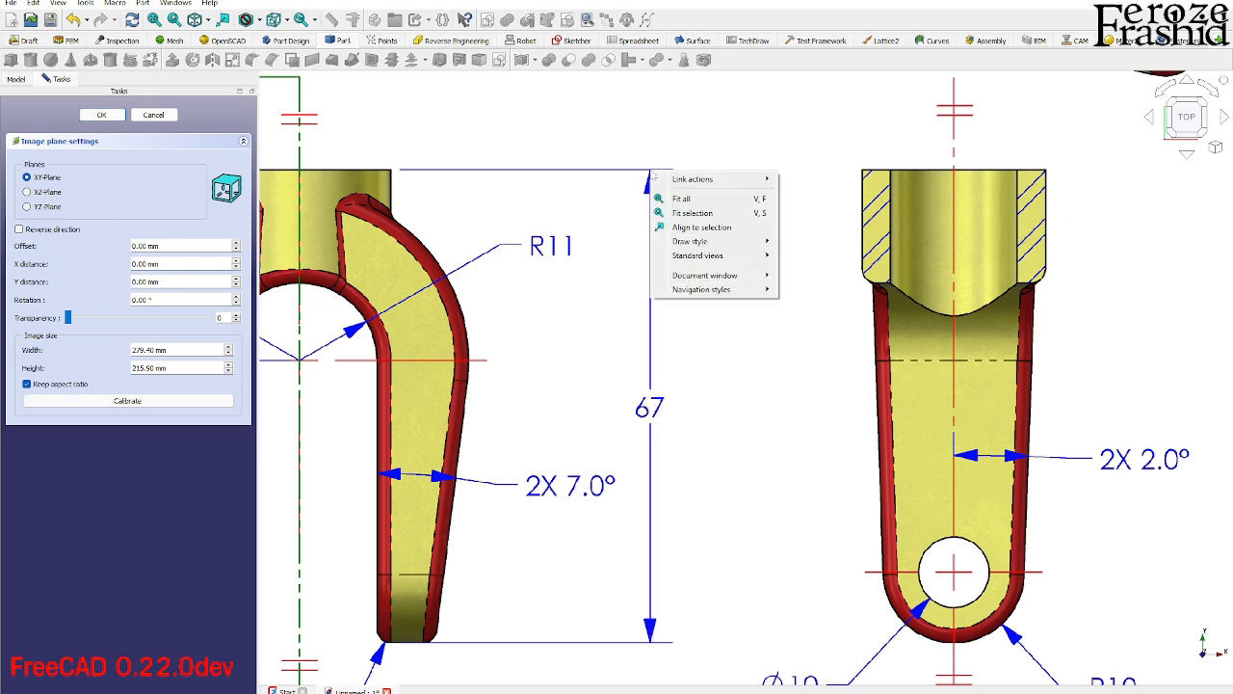
Set the reference image's transparency to 50 and place it on the XZ-Plane.
left_click(218, 318)
type("5")
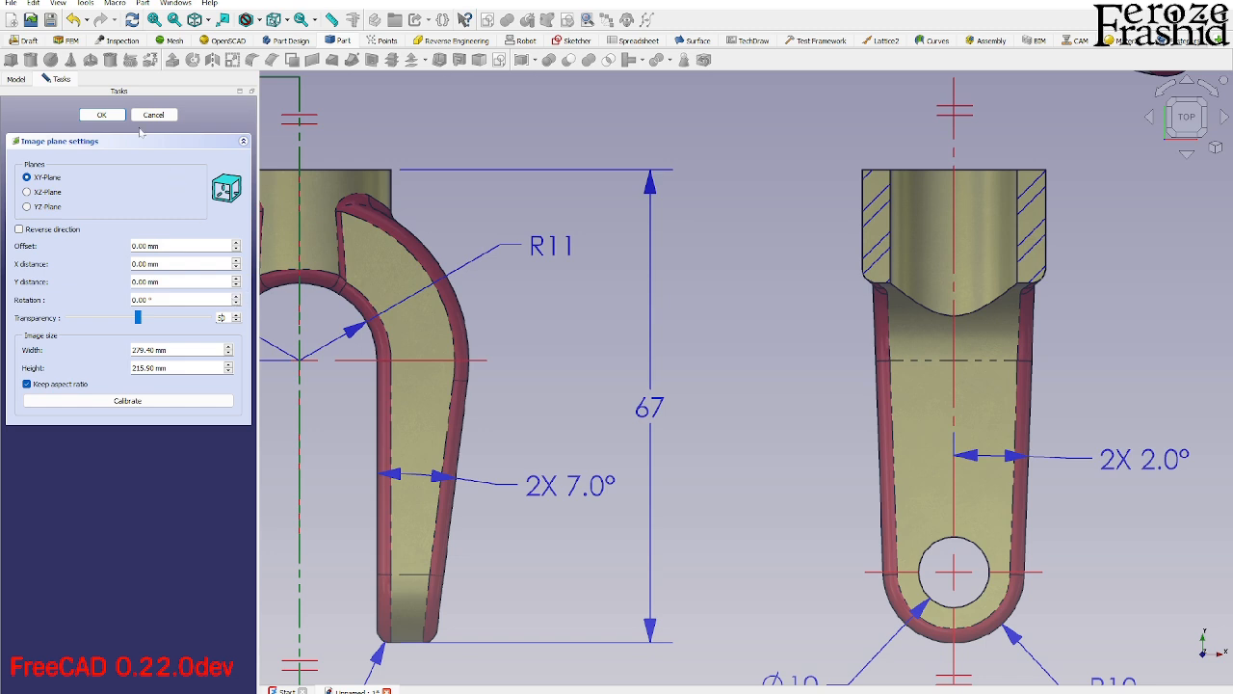
left_click(27, 192)
left_click(101, 114)
Examine the fork drawing's views and dimensions from the front.
key("0")
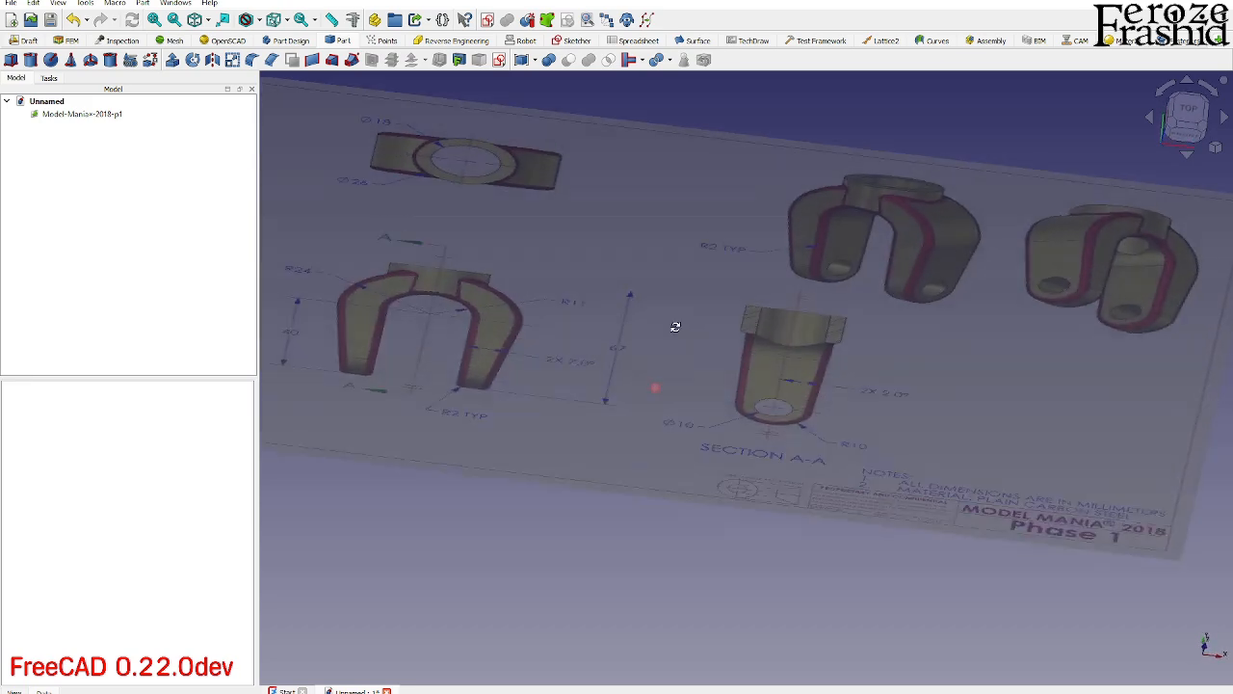
left_click(1185, 131)
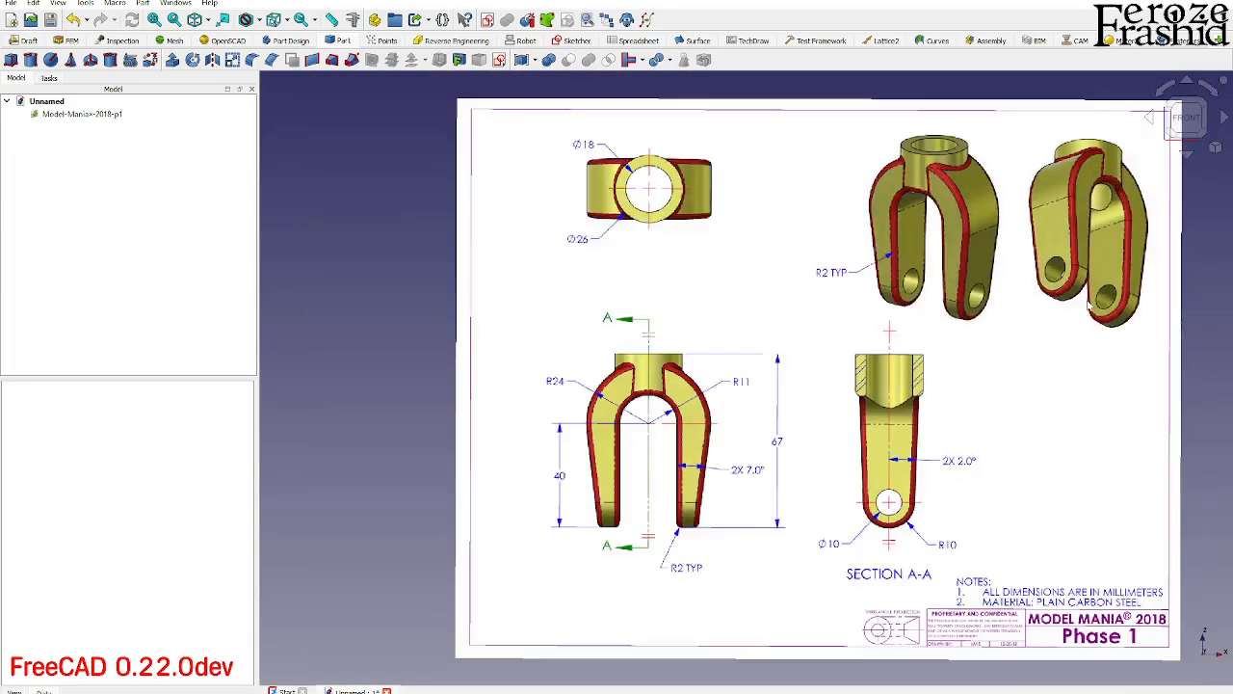
scroll(479, 299, "up", 4)
scroll(474, 451, "down", 2)
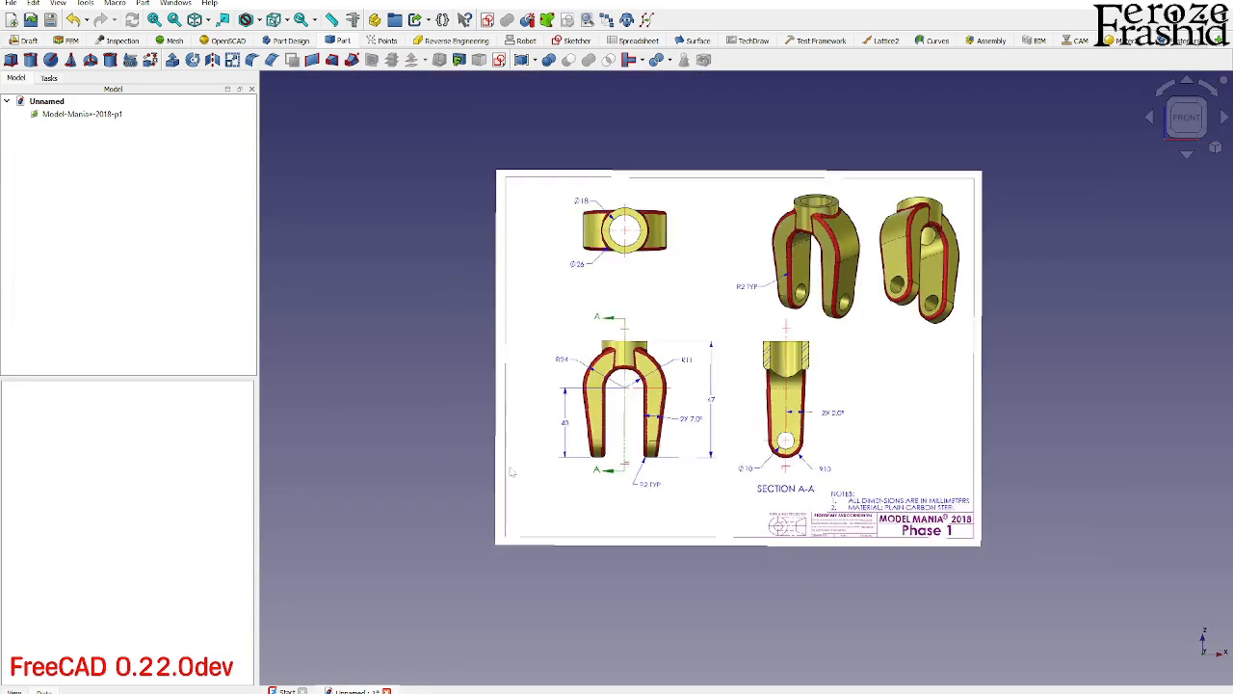
scroll(923, 214, "up", 2)
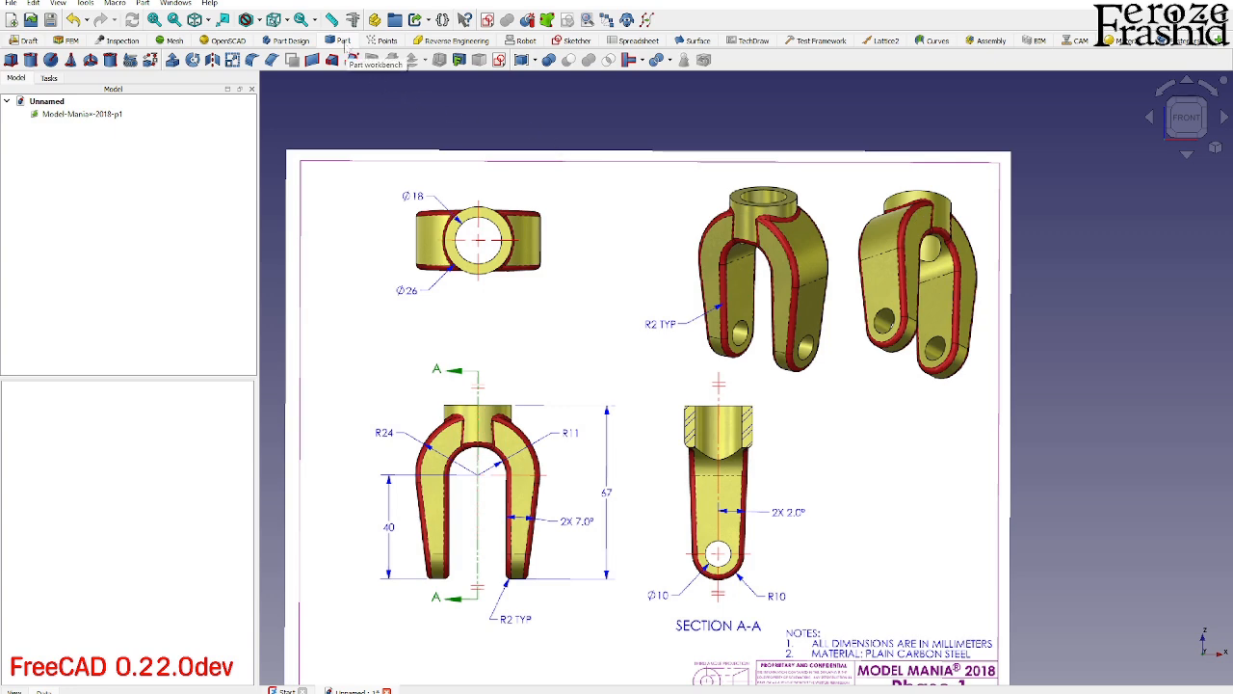
scroll(923, 185, "down", 2)
scroll(874, 257, "up", 3)
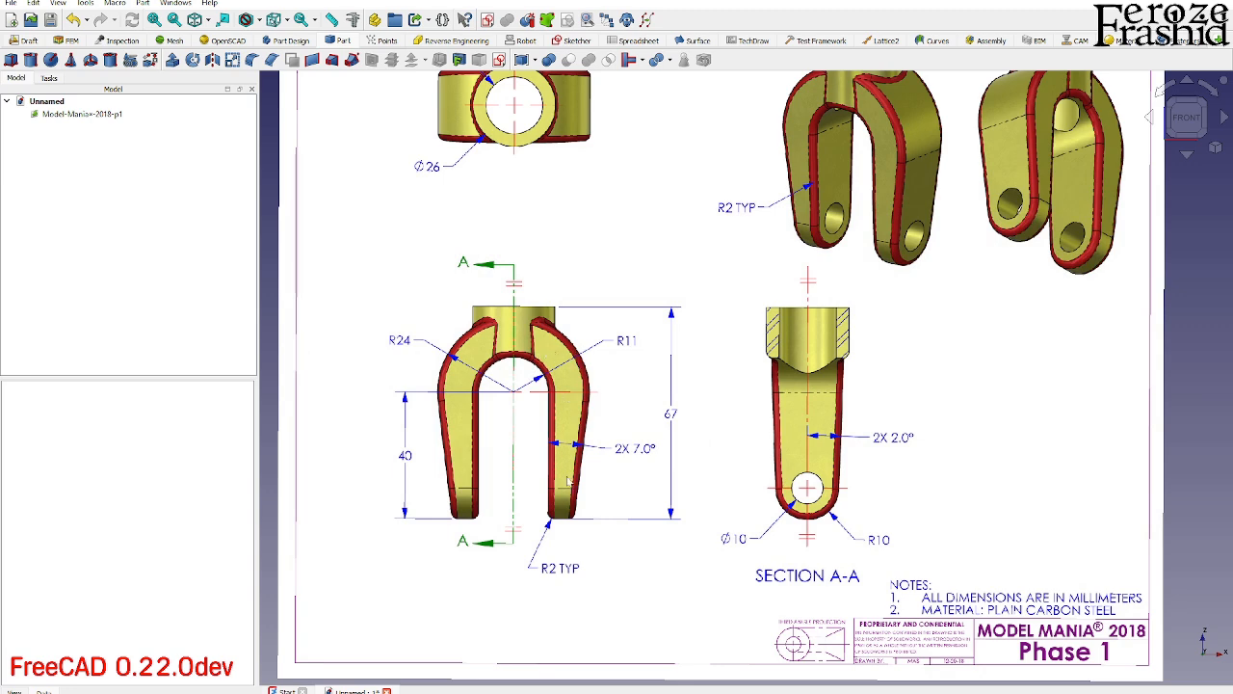
scroll(569, 480, "down", 1)
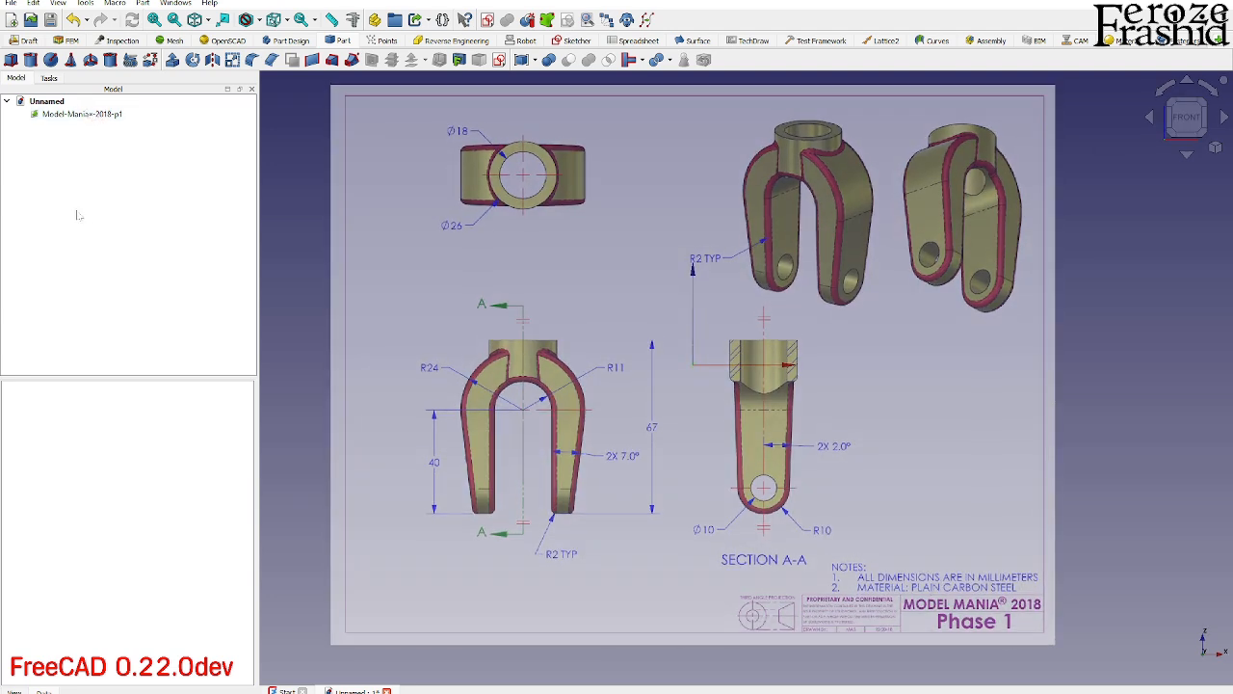
Transform the reference image so the common centre of the front view's R11 and R24 arcs sits on the origin.
right_click(82, 116)
left_click(115, 141)
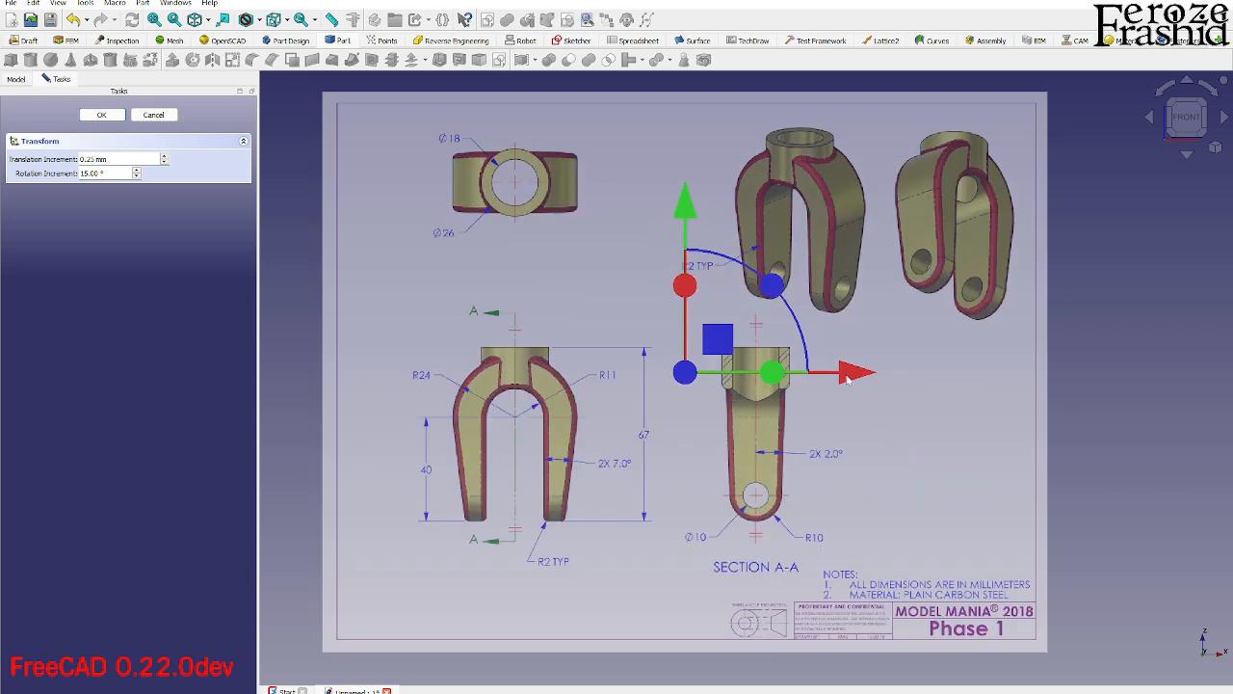
mouse_move(853, 374)
left_mouse_down()
mouse_move(1041, 375)
mouse_move(1009, 371)
left_mouse_up()
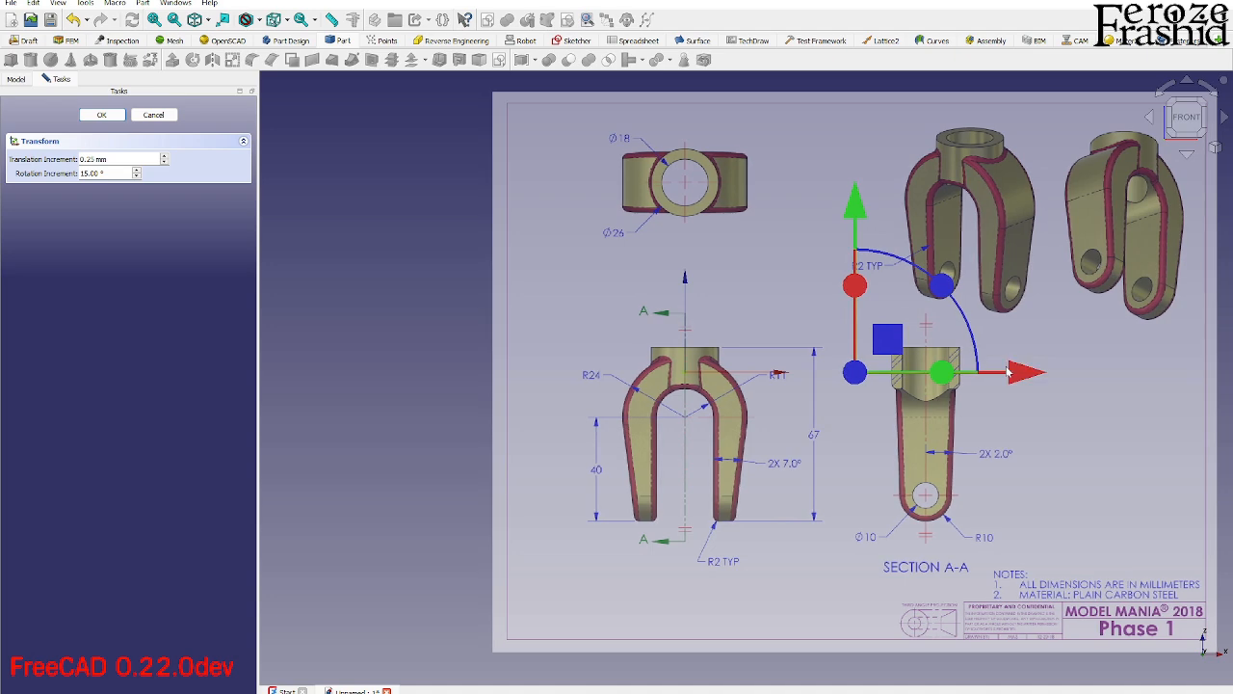
left_click_drag(859, 218, 860, 171)
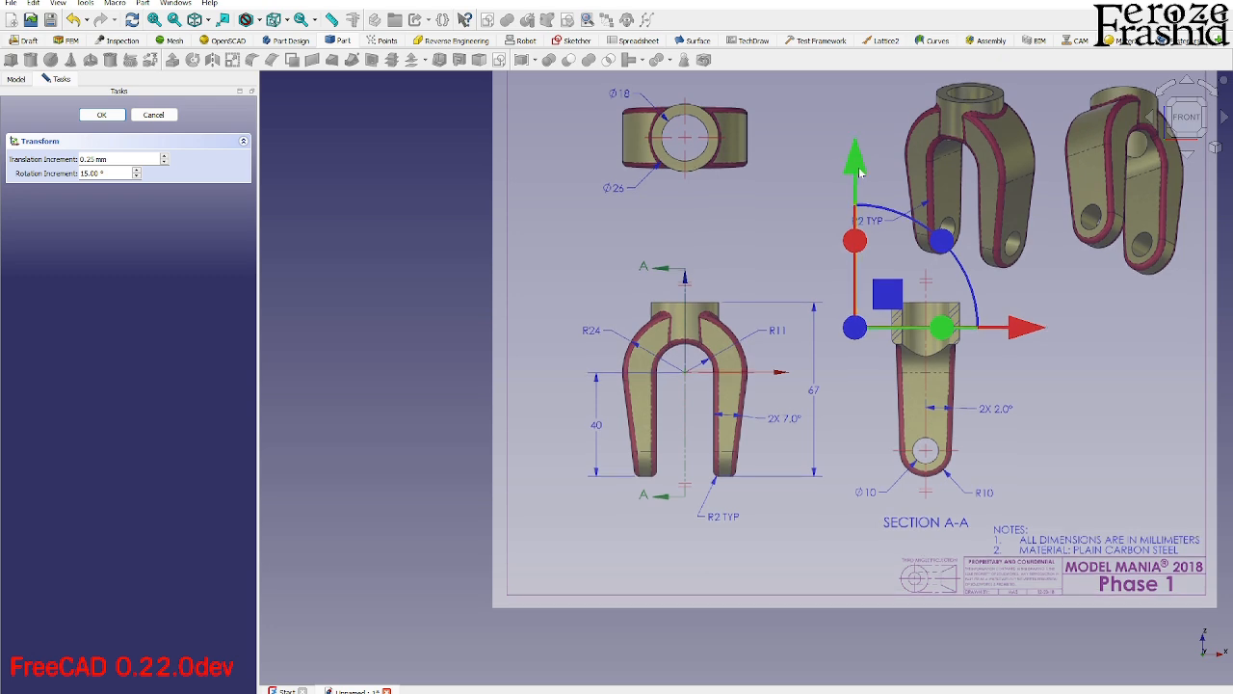
left_click(101, 114)
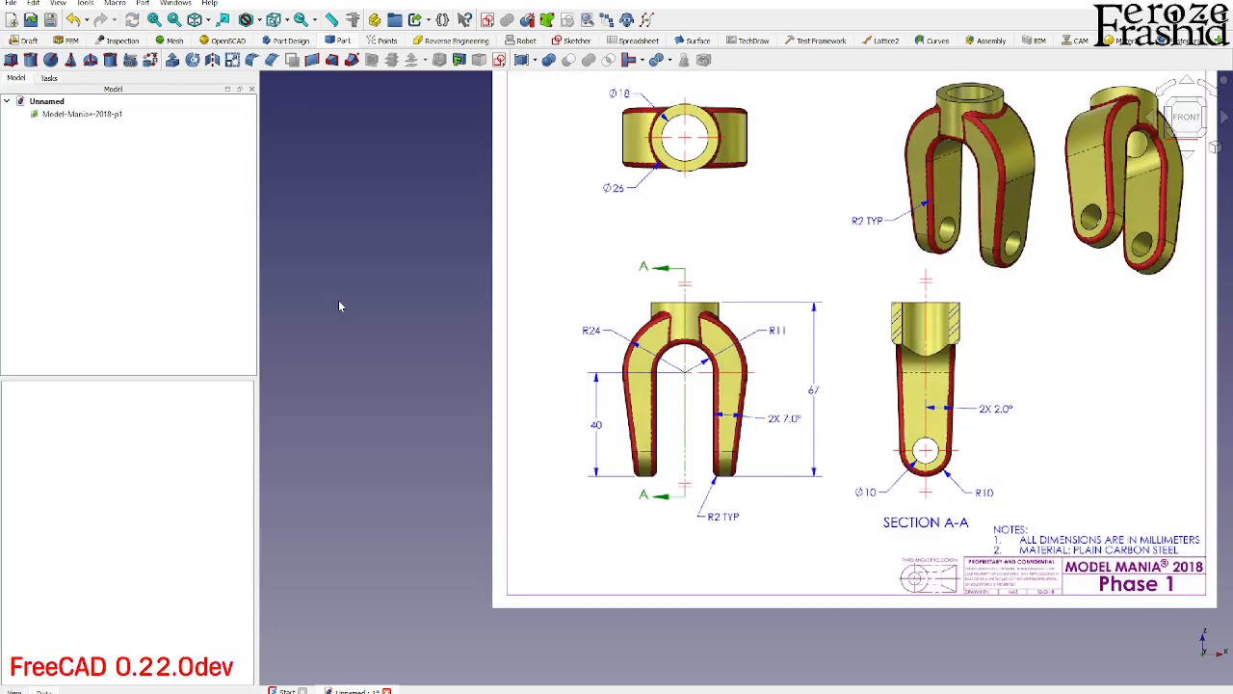
Create a new sketch on the XZ-Plane.
scroll(432, 390, "down", 3)
scroll(544, 389, "up", 5)
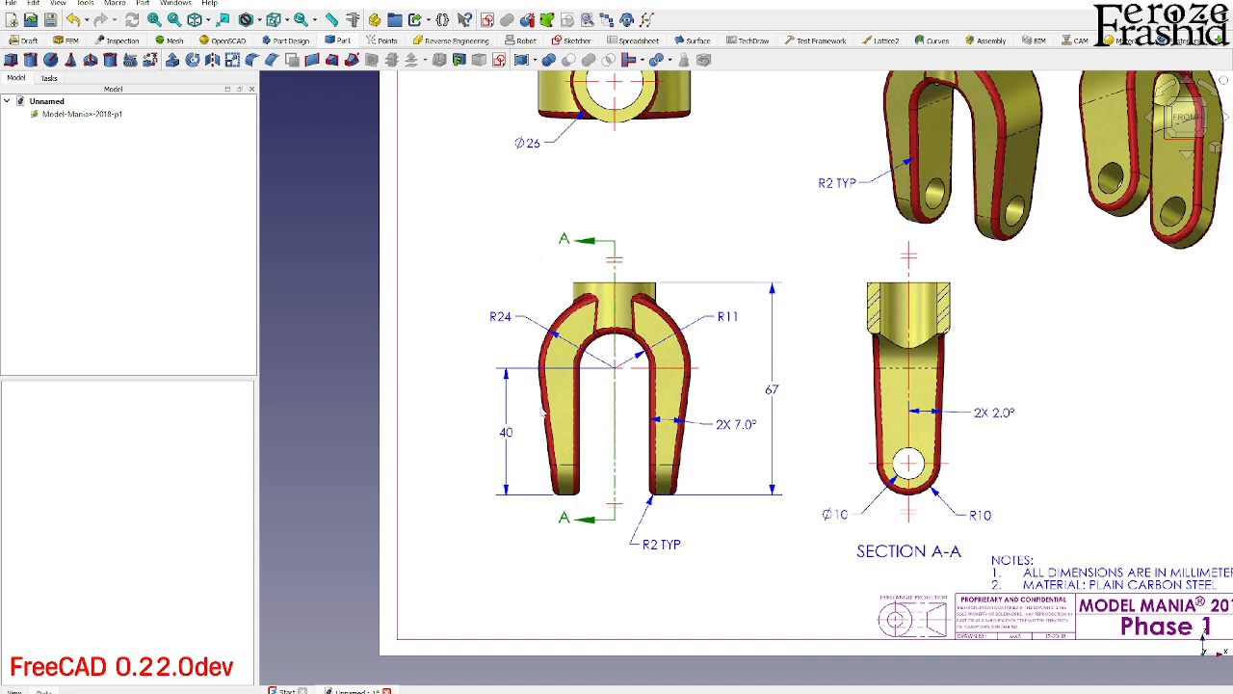
scroll(502, 436, "down", 3)
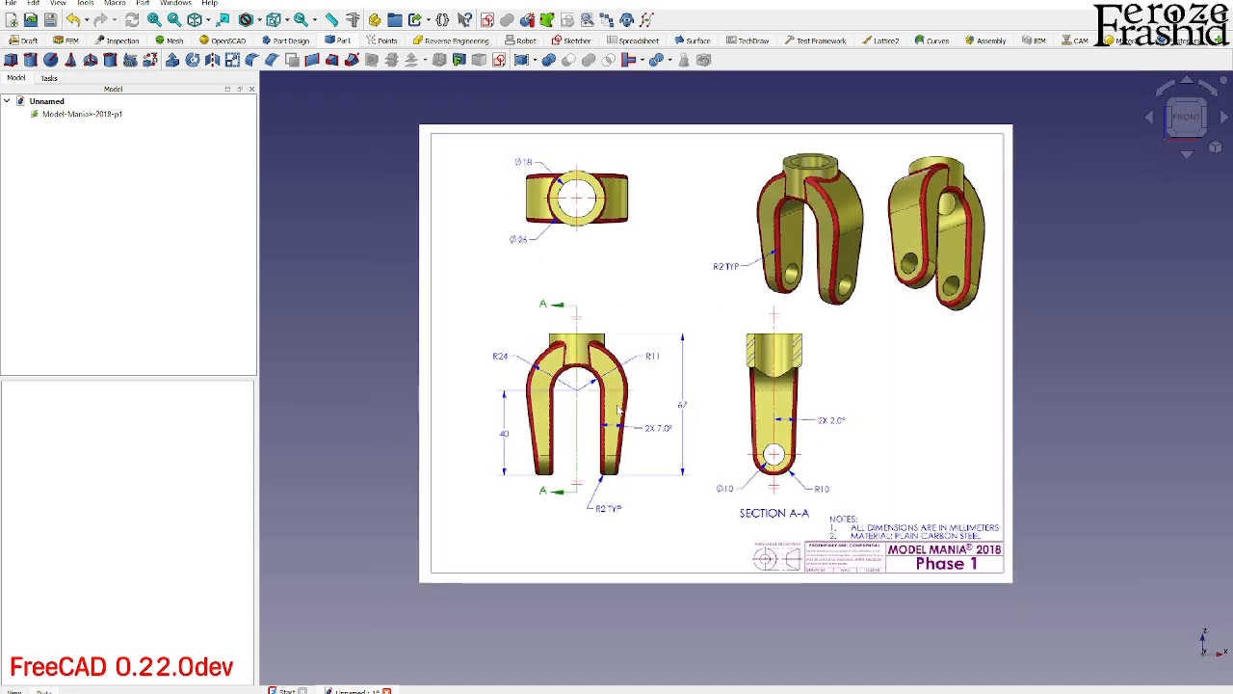
scroll(618, 410, "up", 3)
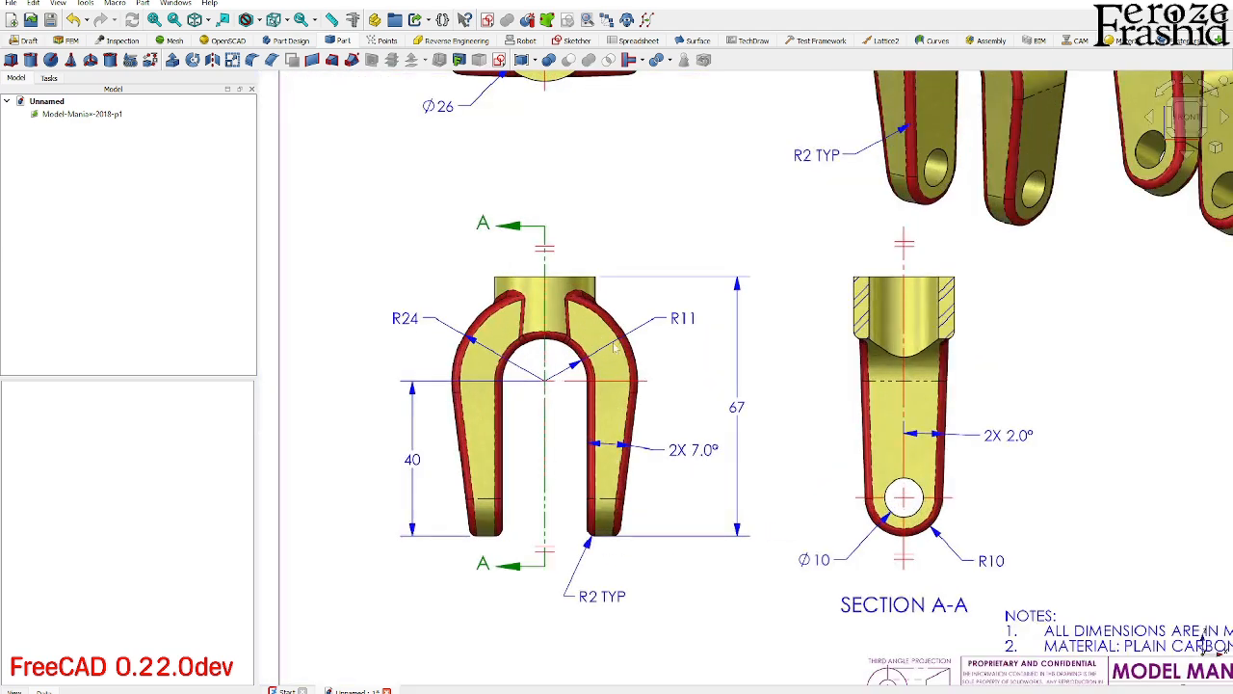
scroll(631, 400, "down", 2)
scroll(343, 260, "down", 1)
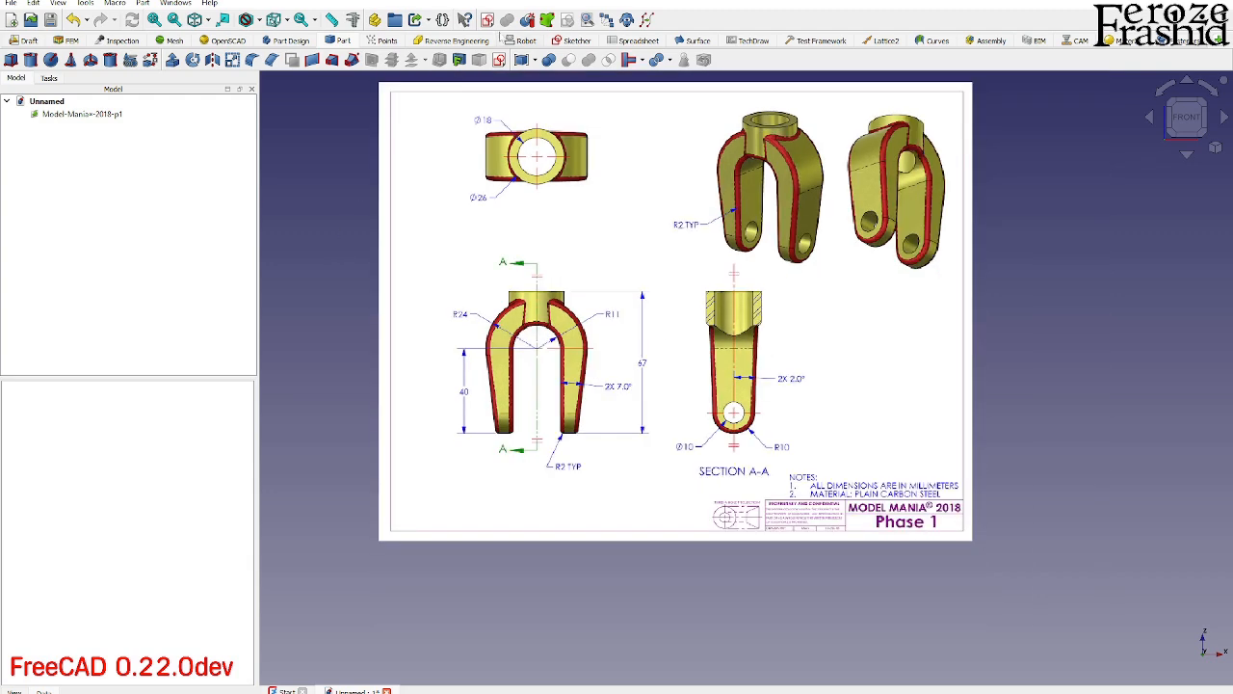
left_click(491, 25)
left_click(591, 336)
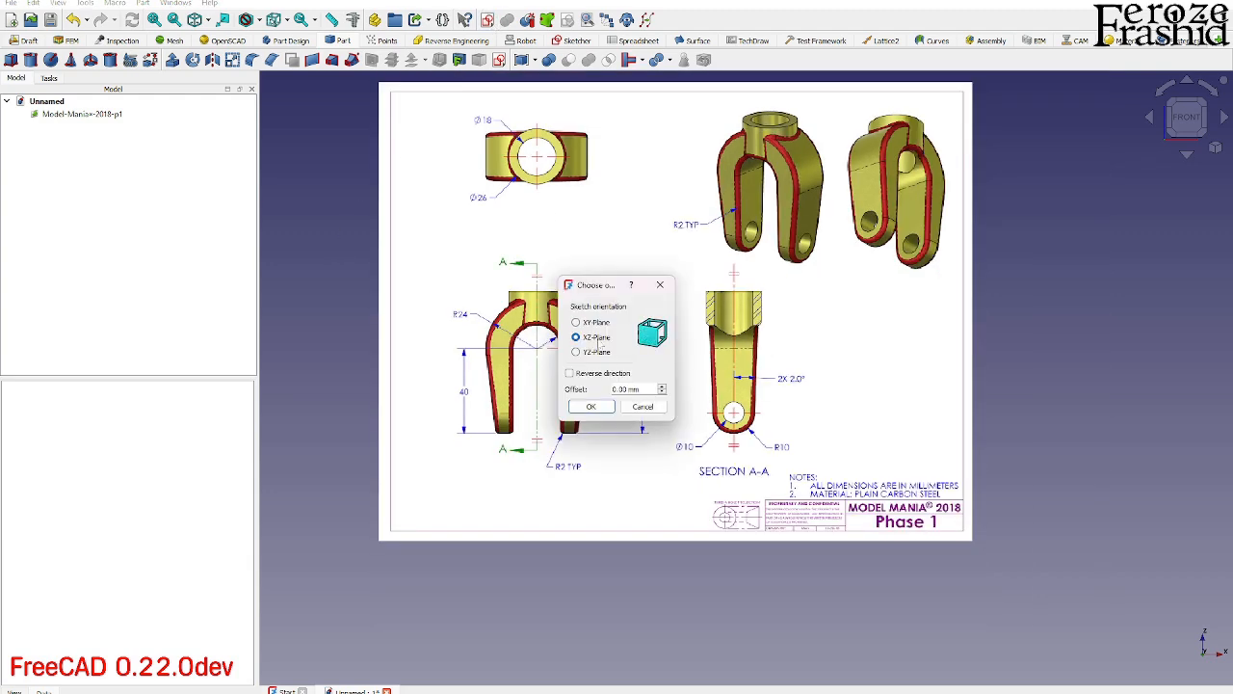
left_click(591, 405)
Sketch a quarter arc of about 12 mm radius centred on the origin, running from the vertical axis to the horizontal axis over the inner curve.
scroll(551, 358, "up", 3)
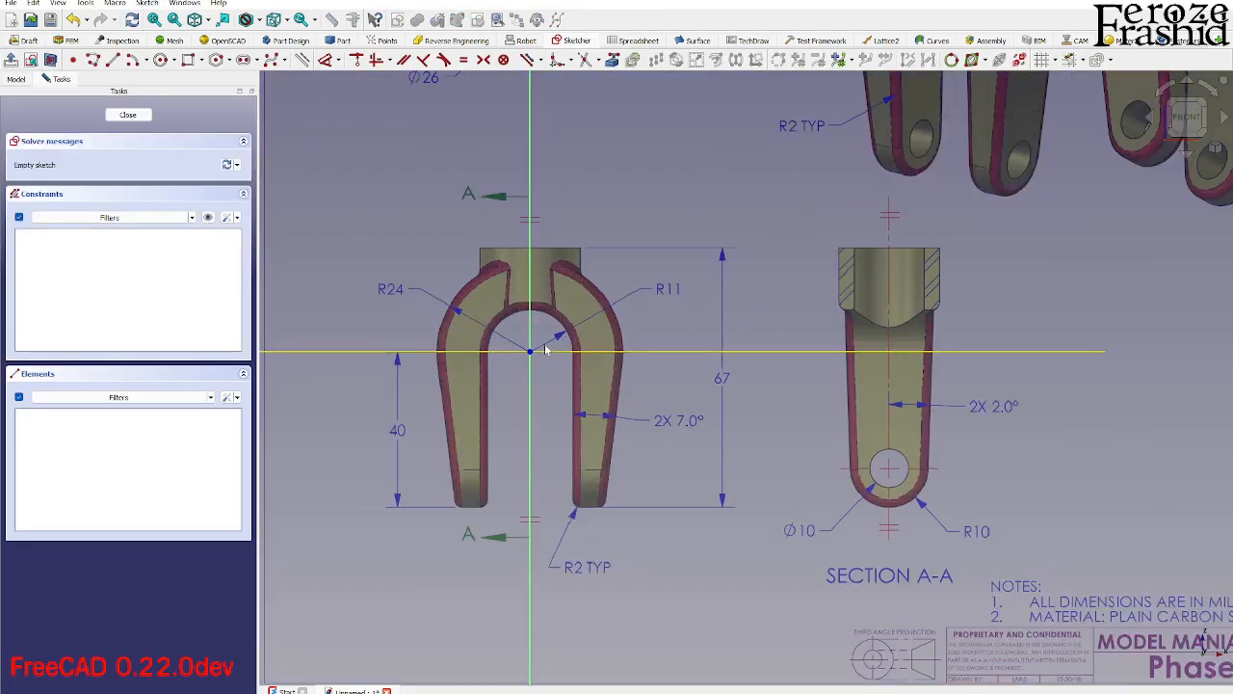
left_click(133, 60)
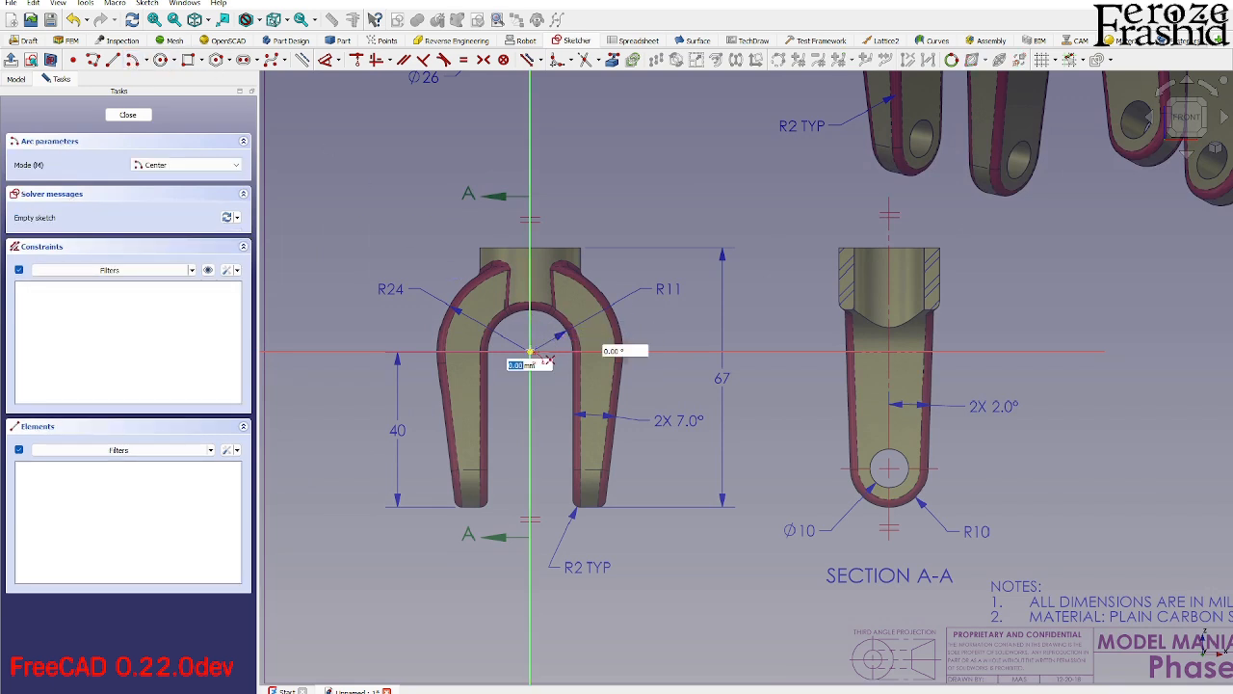
left_click(529, 352)
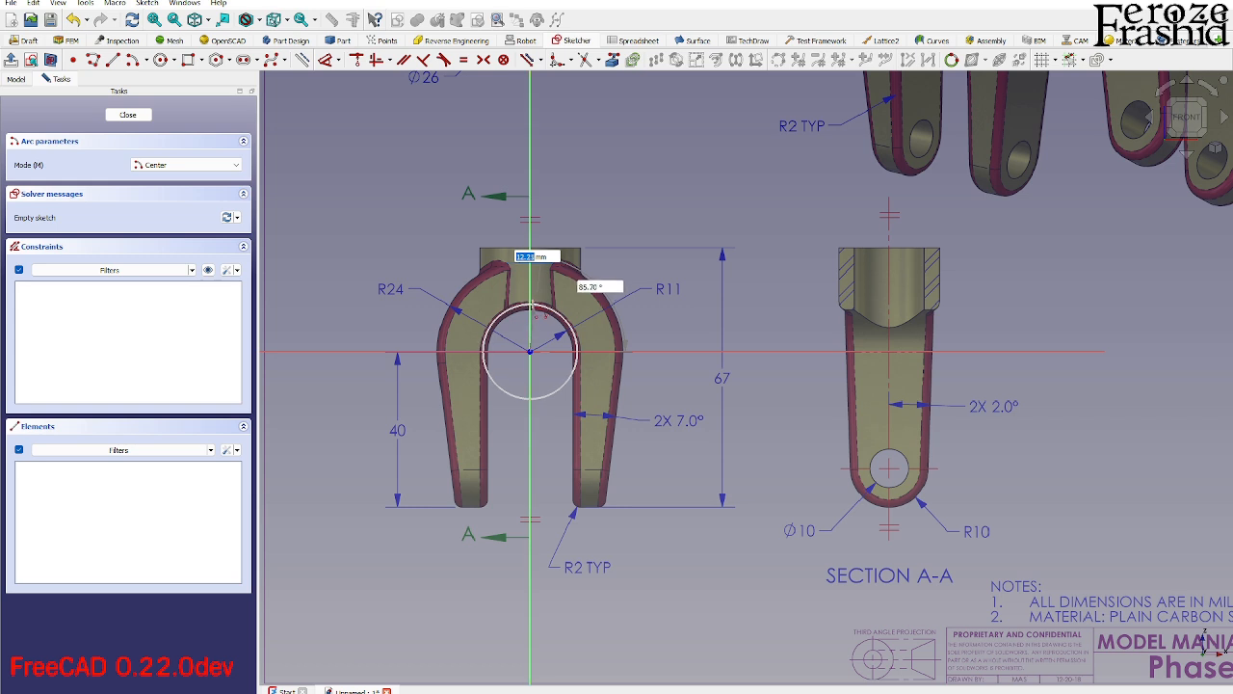
left_click(531, 306)
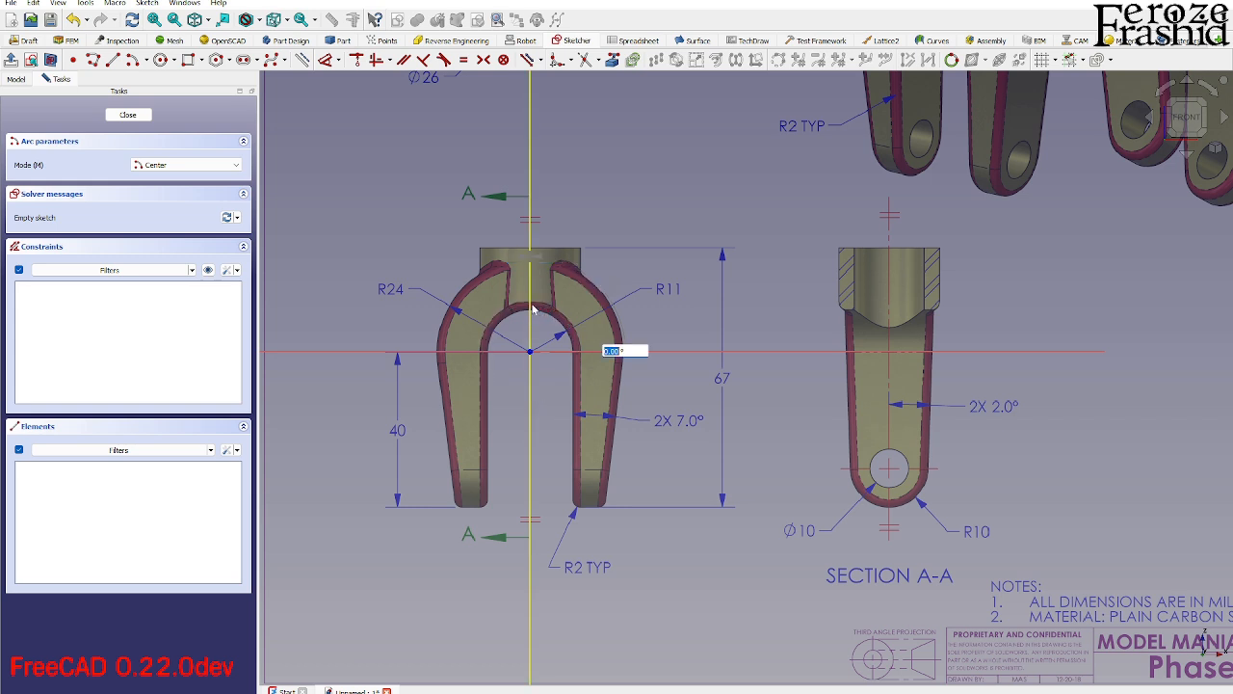
left_click(575, 350)
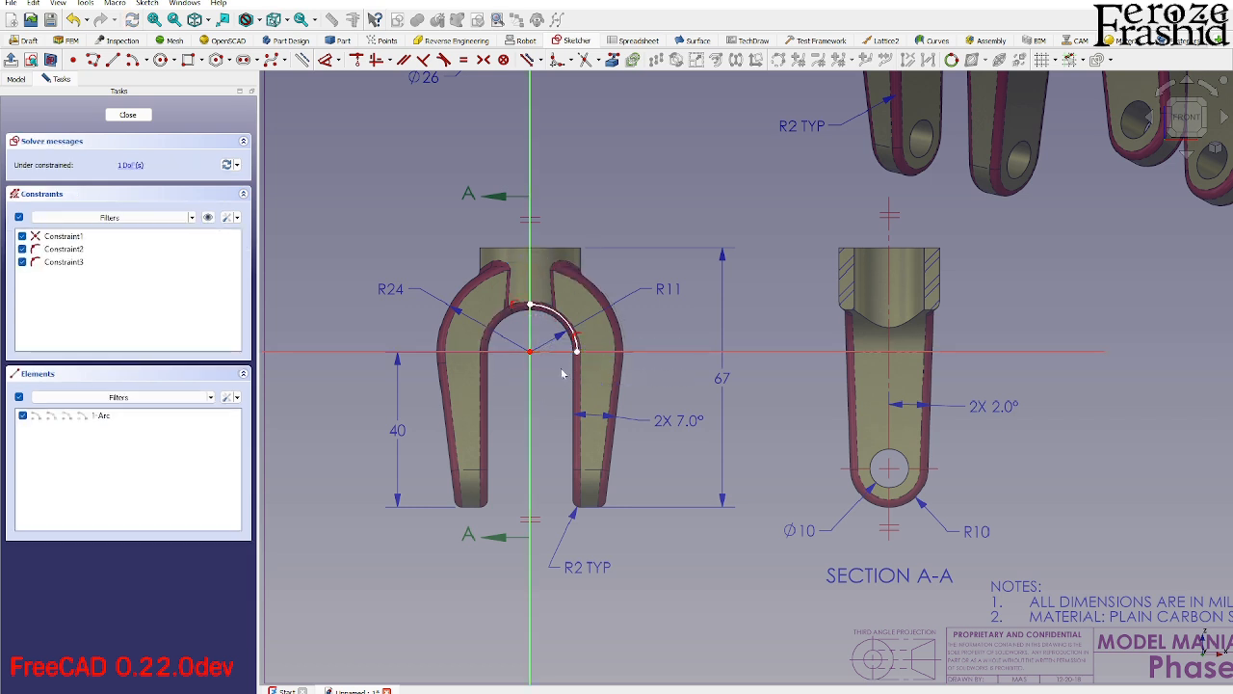
Draw a vertical 40 mm line downward from the arc's end on the horizontal axis along the leg's inner edge.
left_click(114, 60)
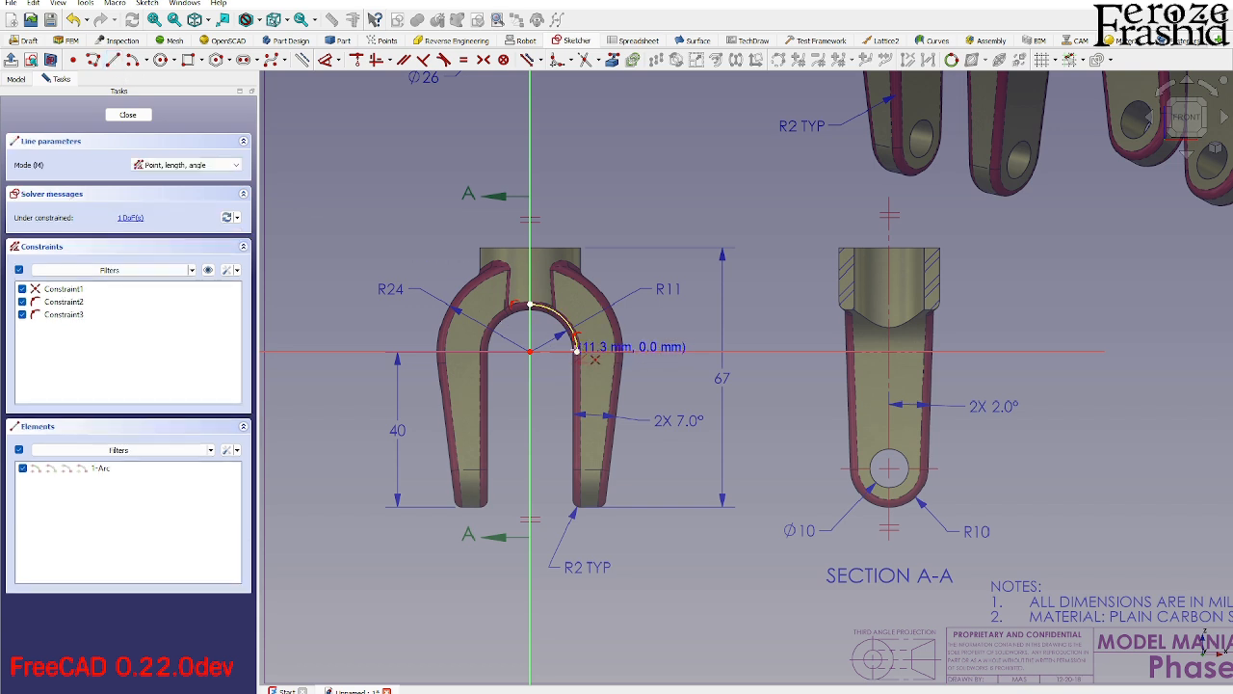
left_click(576, 351)
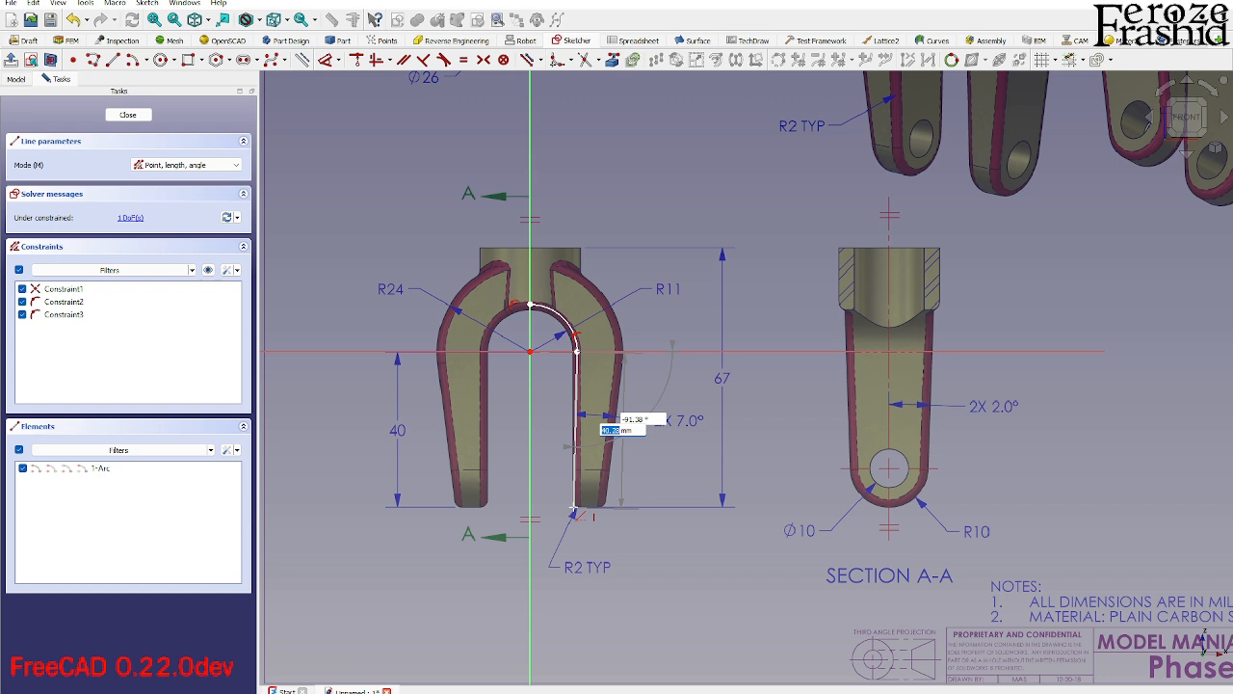
type("40")
key("Tab")
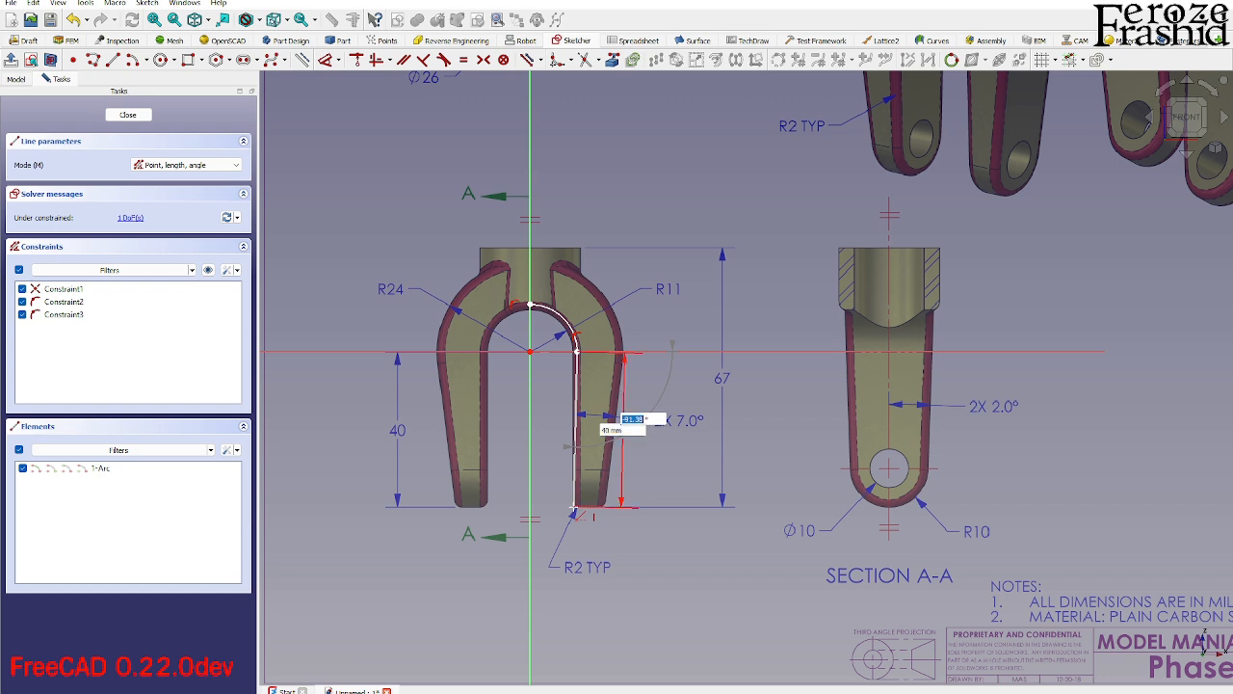
left_click(574, 505)
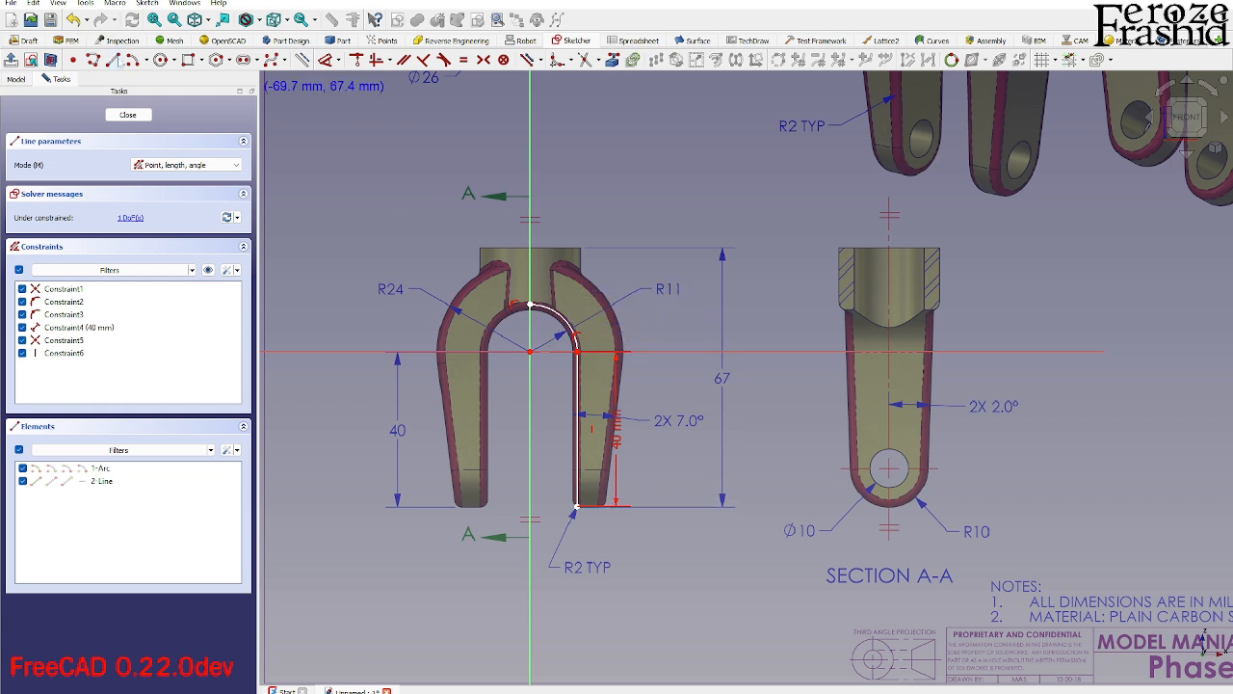
Draw a 24 mm radius arc centred on the origin from the vertical axis to just below the horizontal axis over the outer curve.
left_click(132, 60)
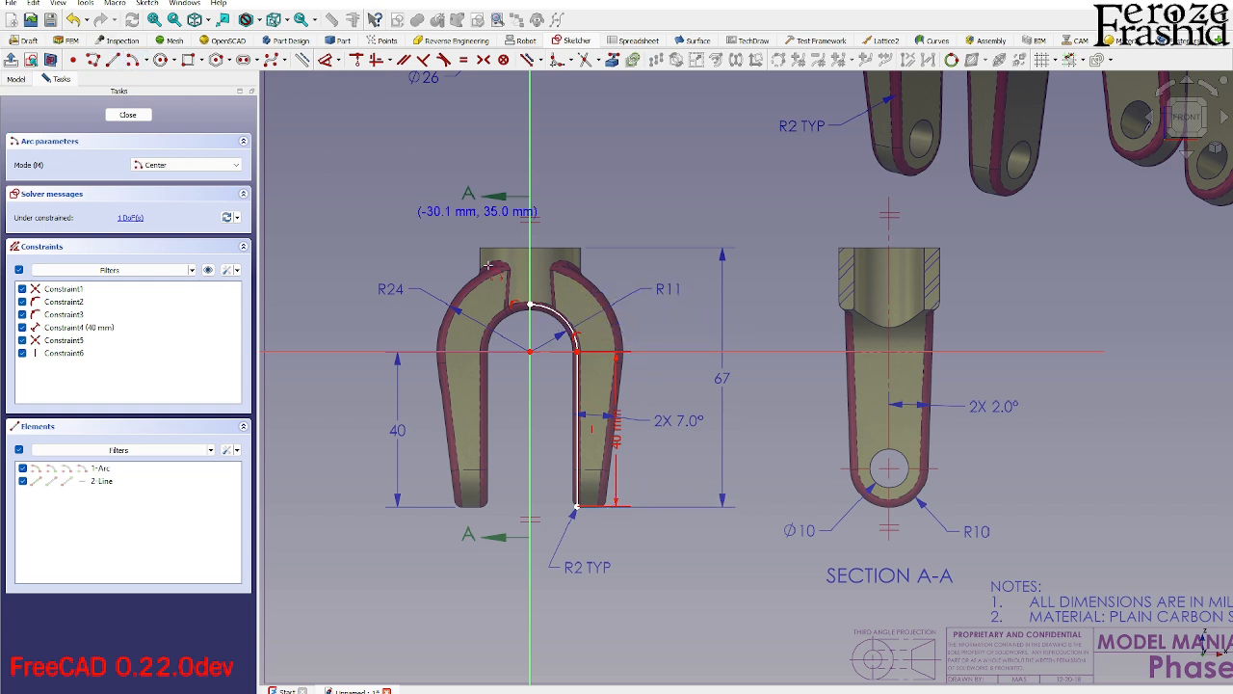
left_click(530, 352)
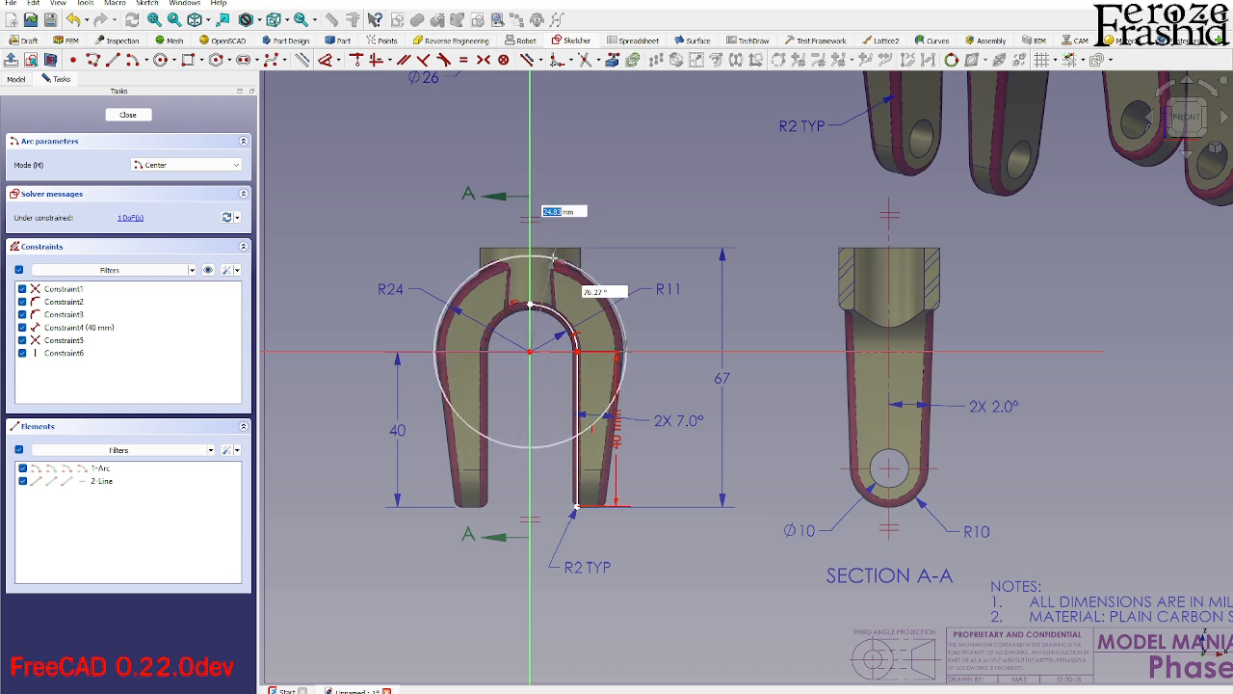
type("24")
key("Tab")
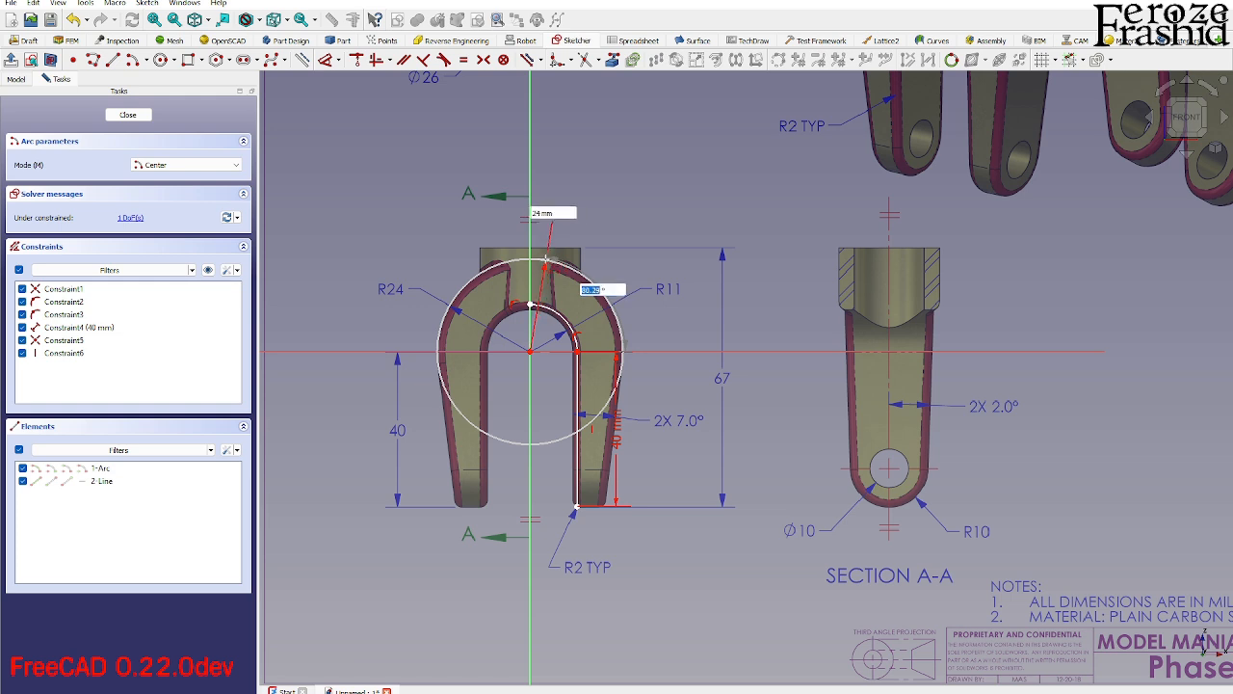
left_click(530, 258)
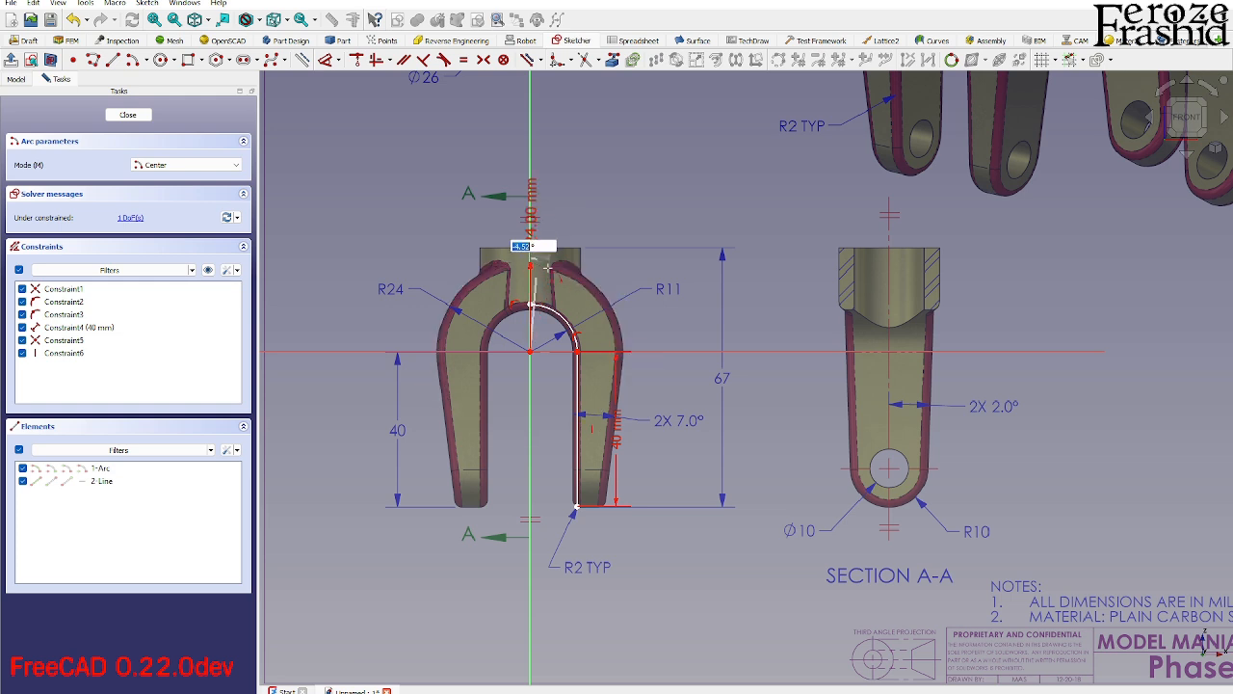
left_click(624, 359)
right_click(672, 373)
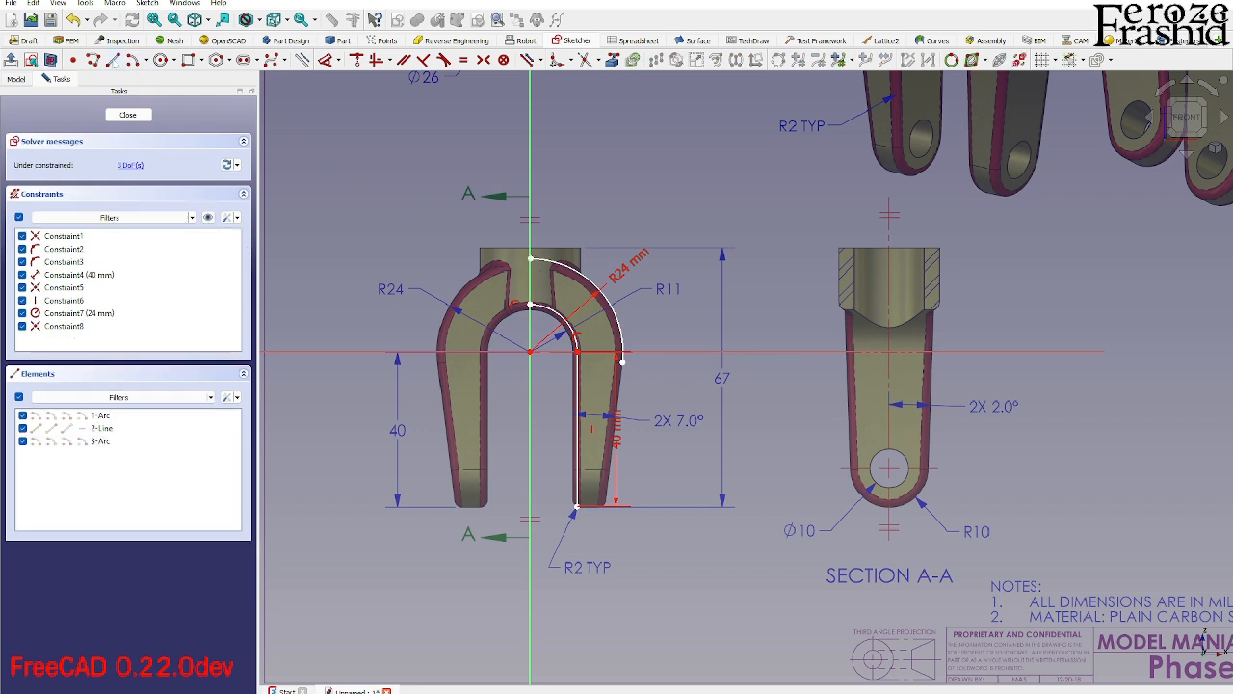
Draw a line on the vertical axis joining the upper ends of the inner and outer arcs.
left_click(112, 60)
left_click(530, 304)
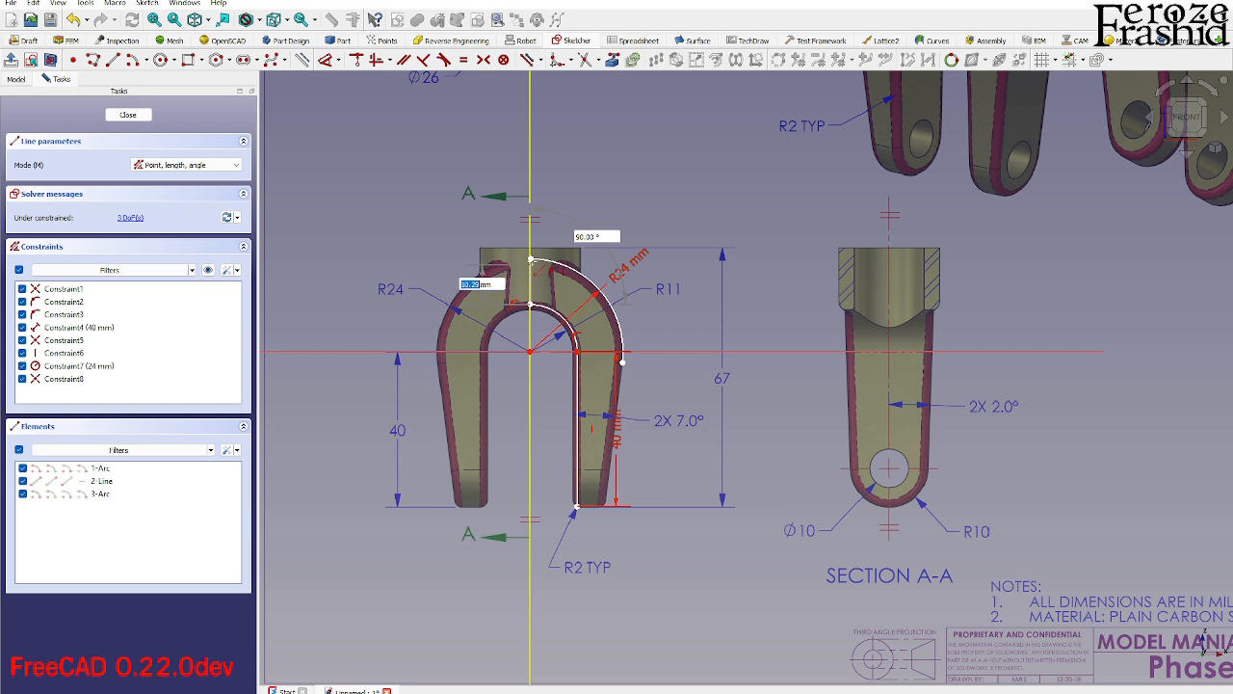
left_click(530, 259)
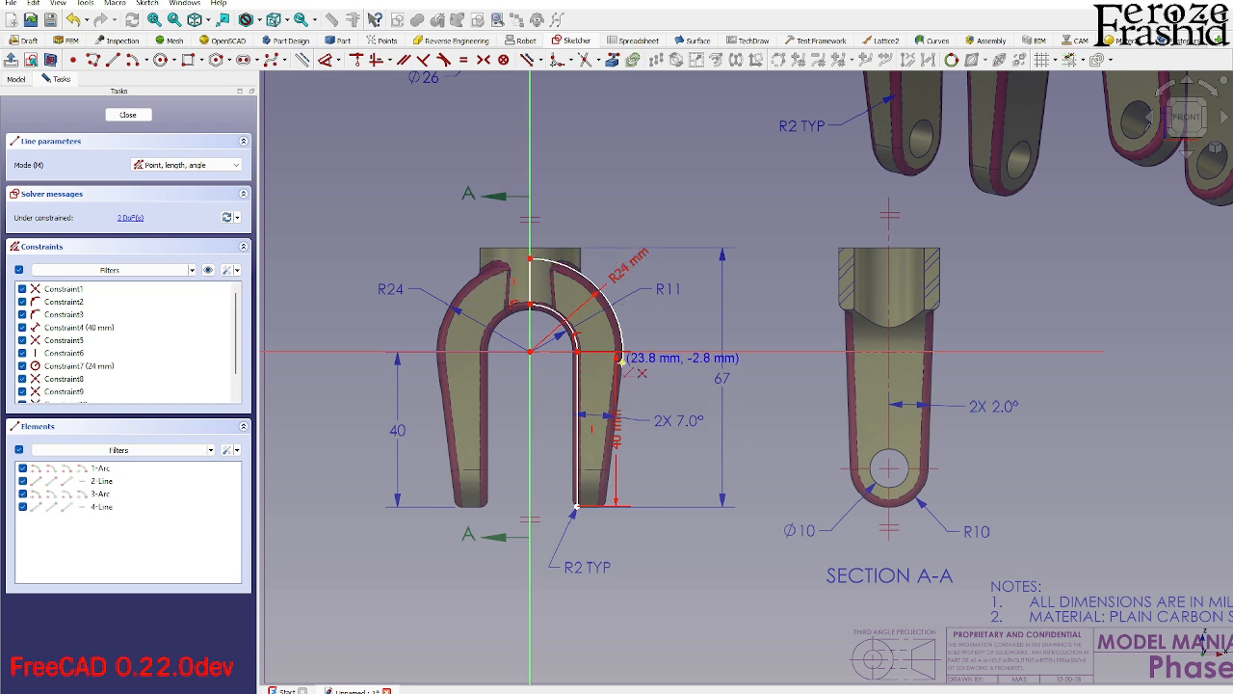
Draw the leg's slanted outer edge from the outer arc's end and close the profile with a line along the leg's lower end.
left_click(621, 361)
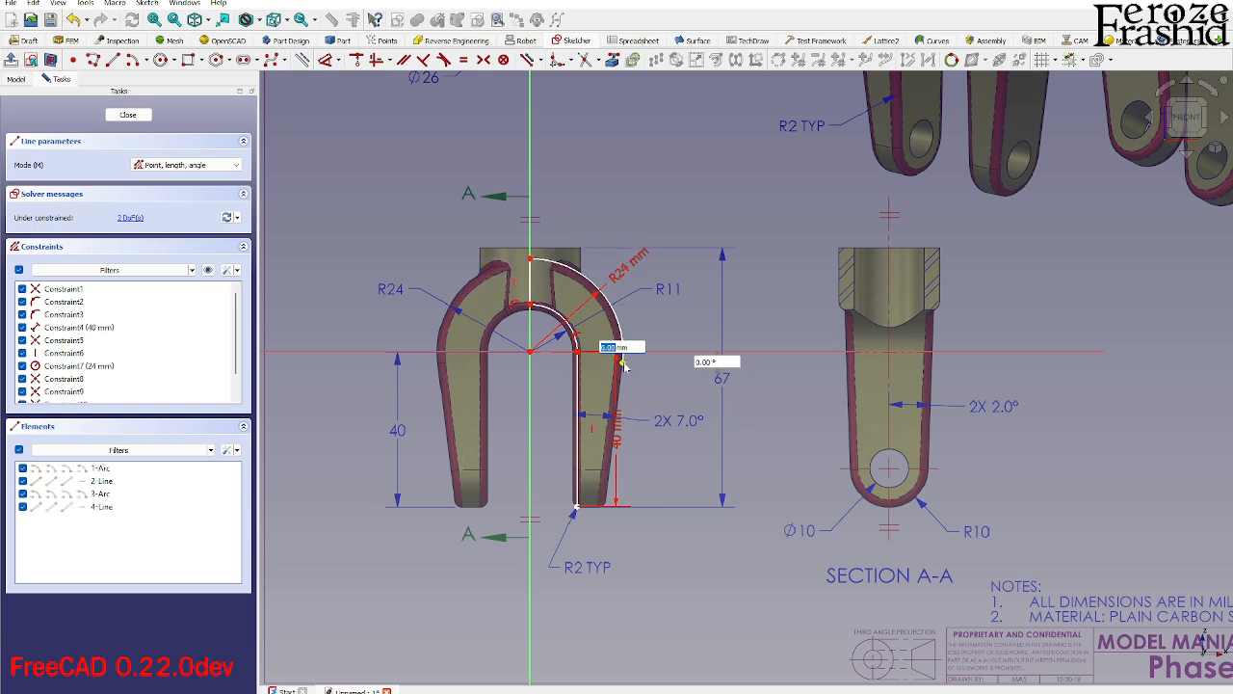
left_click(610, 504)
scroll(597, 525, "up", 5)
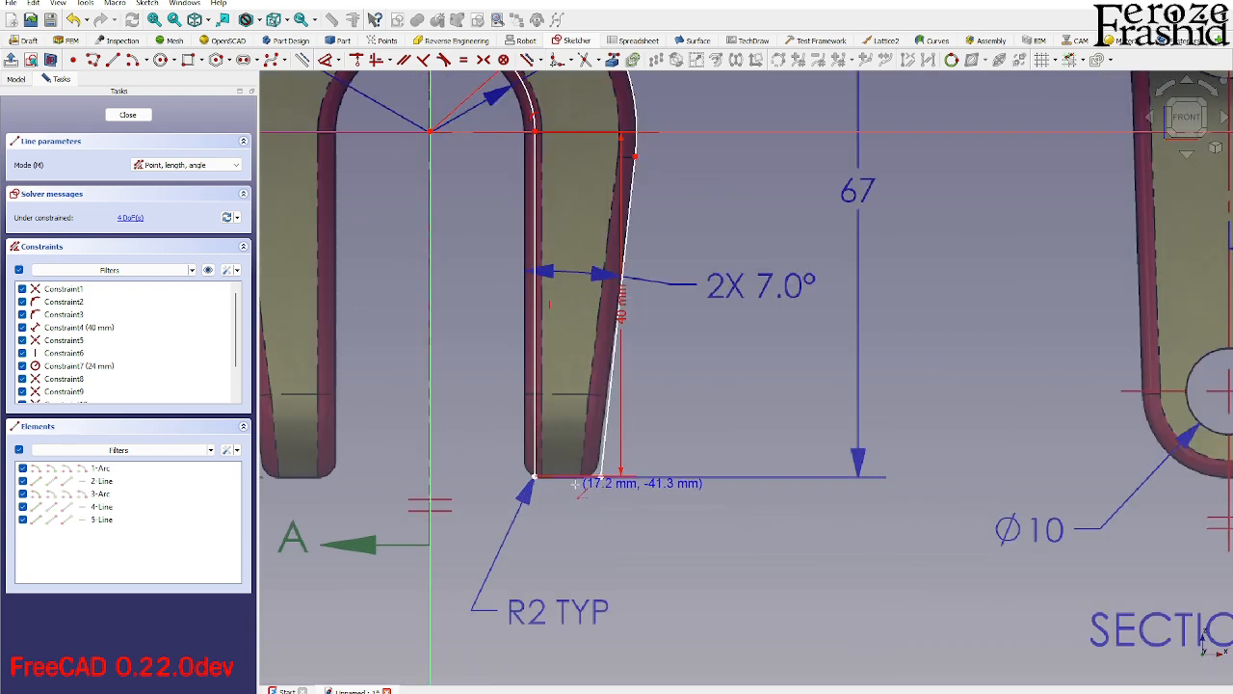
left_click(536, 476)
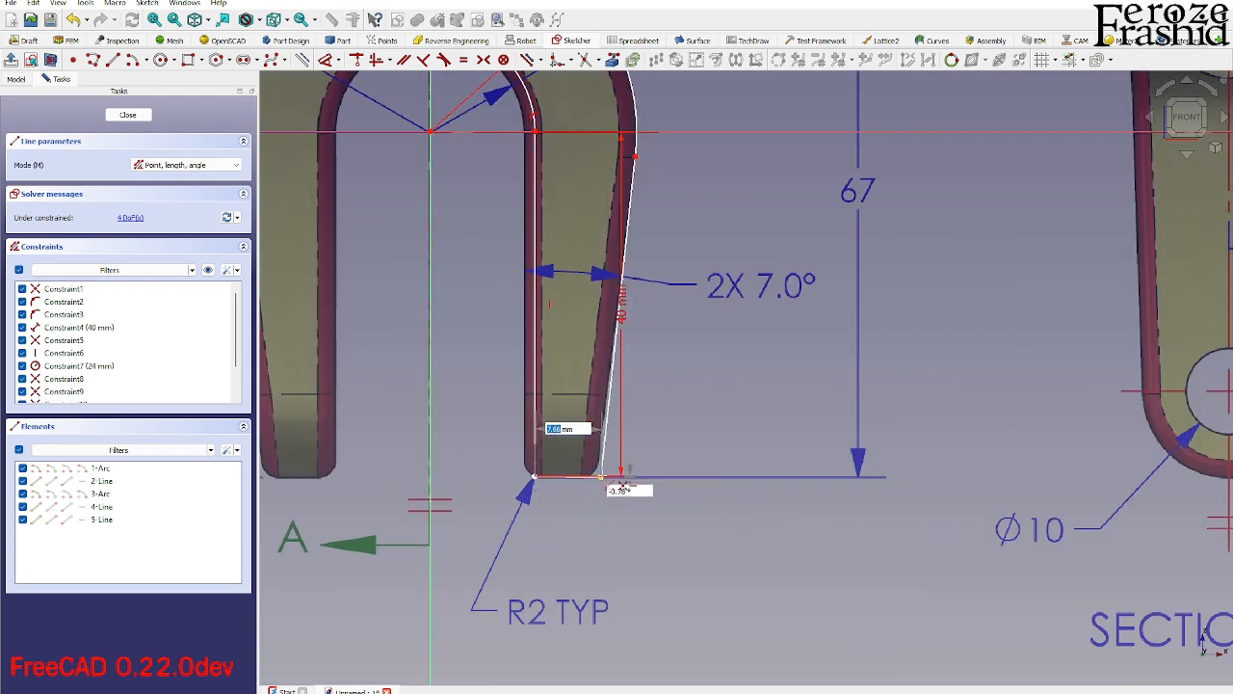
left_click(602, 475)
right_click(602, 475)
scroll(617, 474, "down", 3)
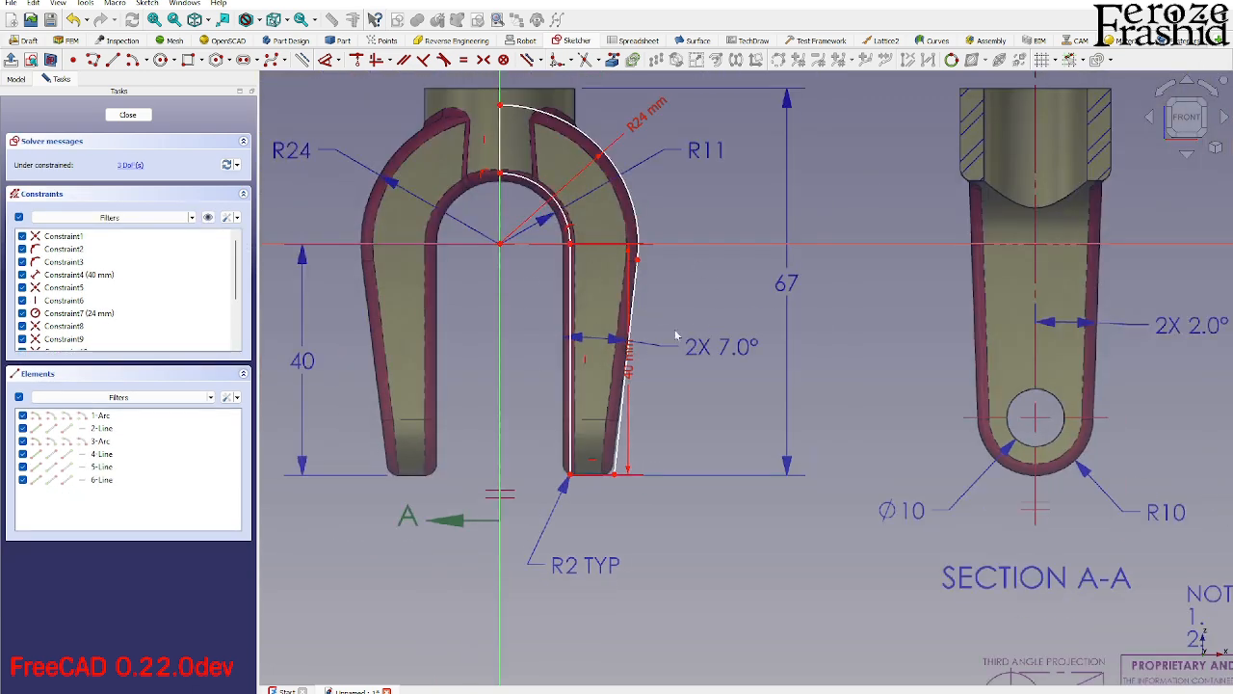
Move the 40 mm dimension to the inner side of the leg, clear of the profile.
left_click_drag(627, 352, 542, 357)
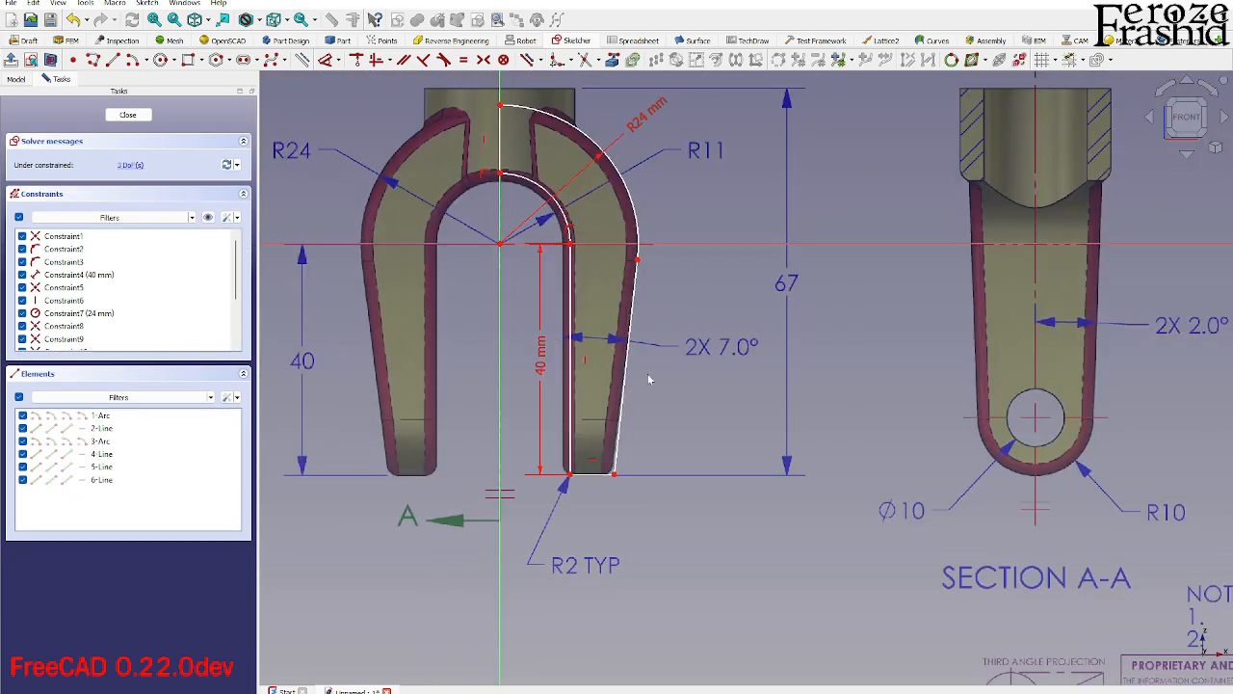
scroll(650, 379, "down", 1)
scroll(572, 206, "up", 2)
scroll(645, 218, "down", 1)
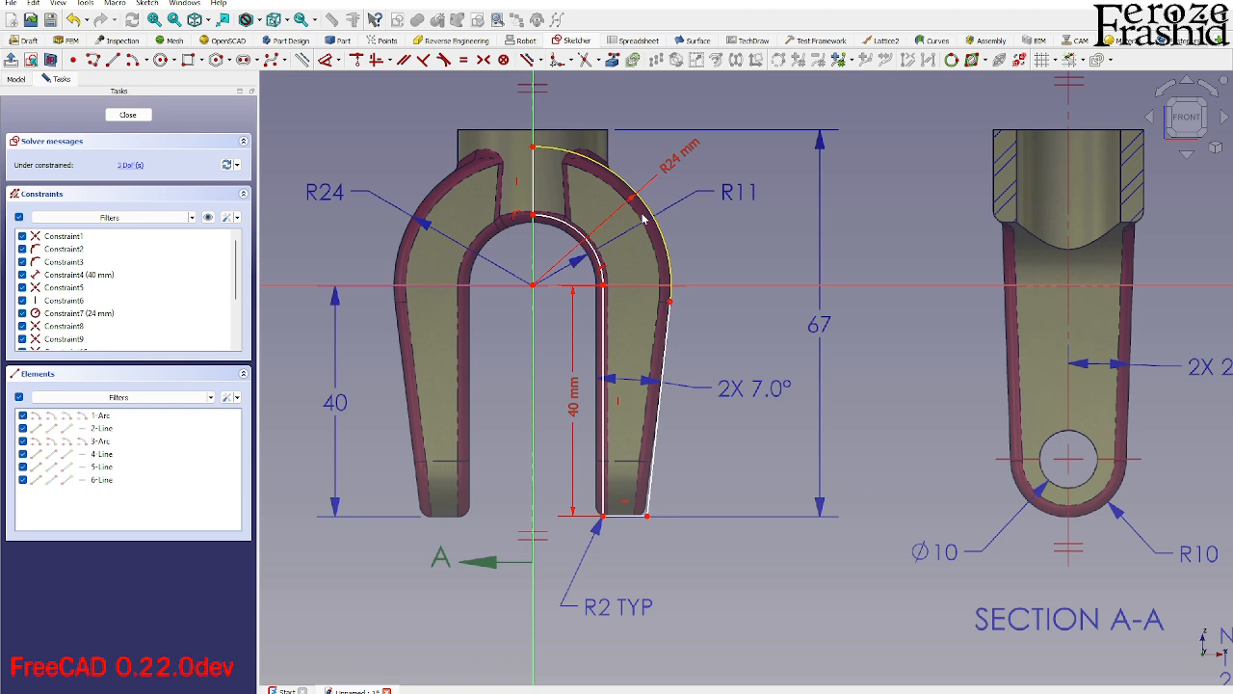
Constrain the inner arc's radius to 11 mm.
left_click(578, 232)
key("d")
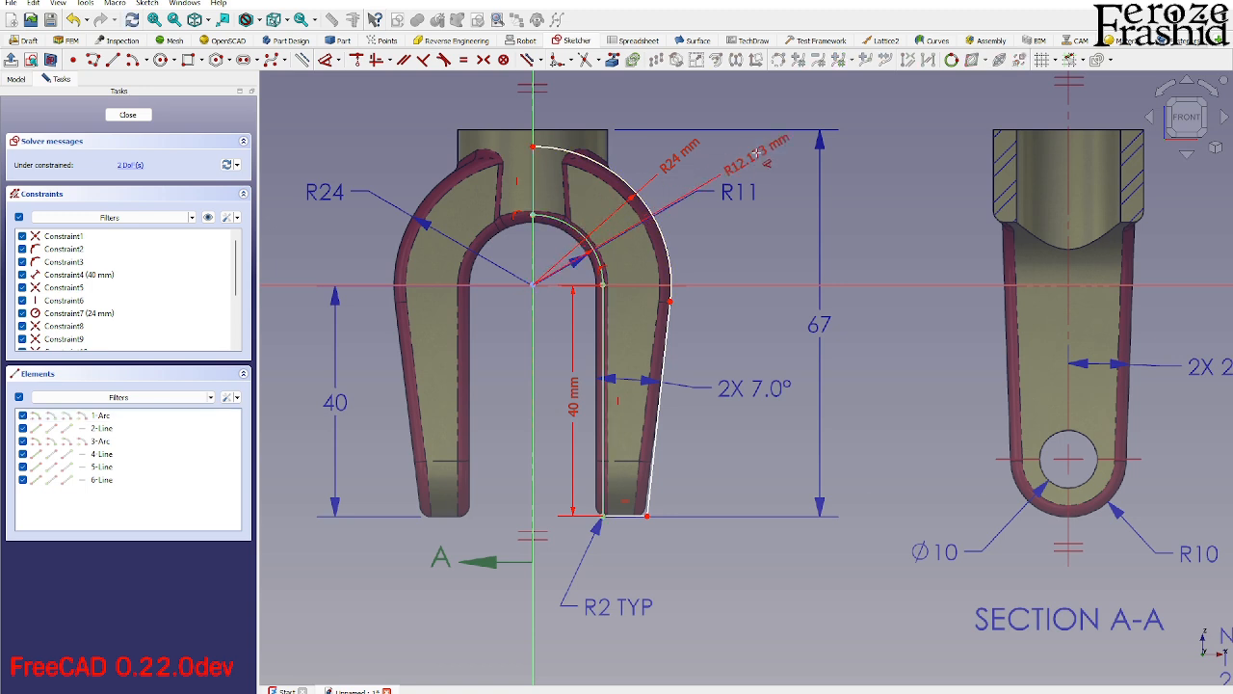
left_click(757, 153)
type("11")
key("Return")
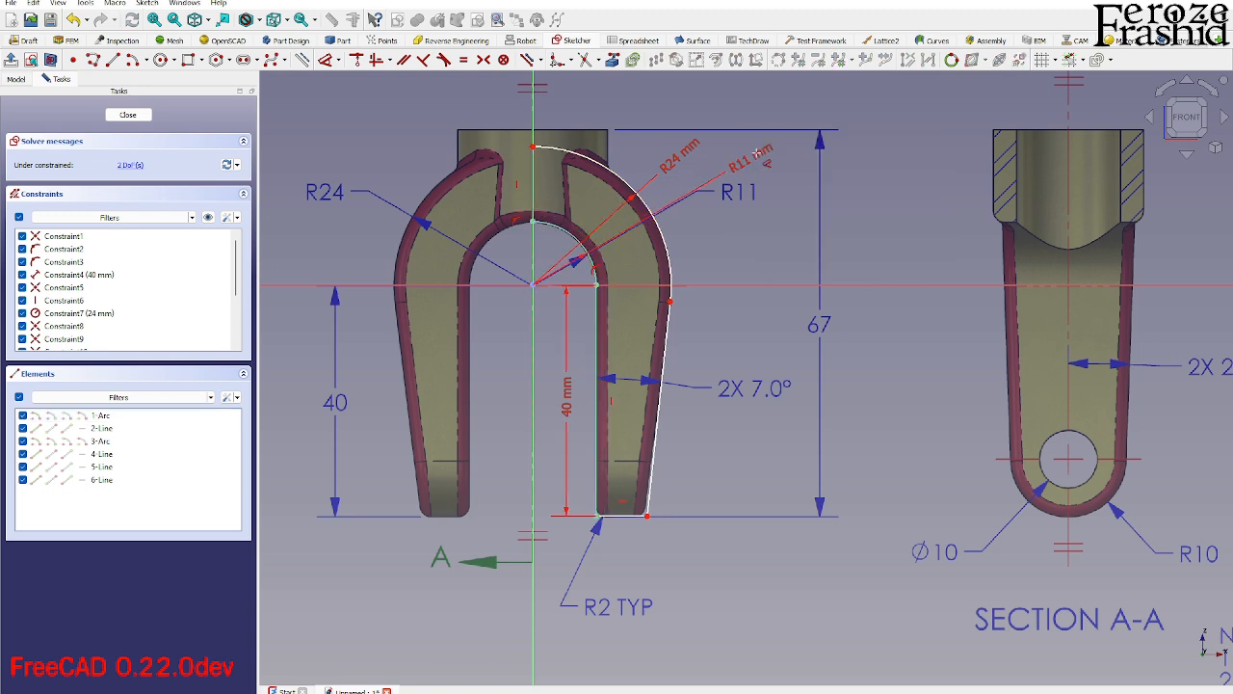
scroll(697, 433, "down", 1)
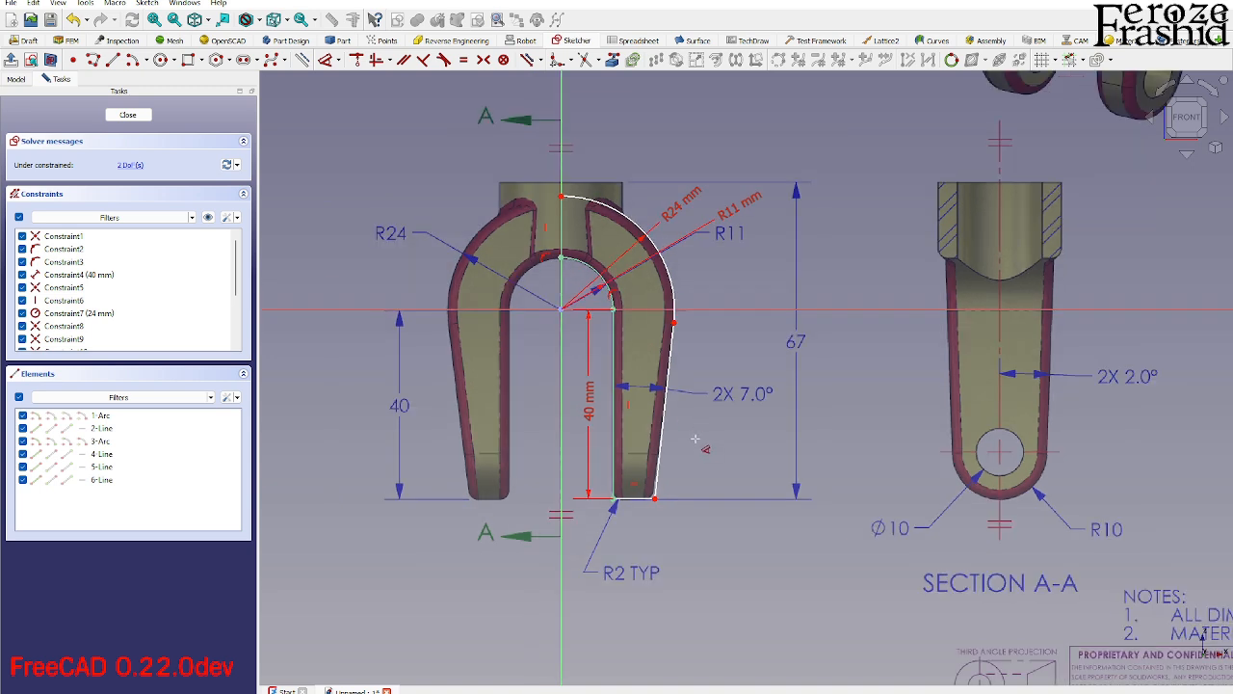
key("Escape")
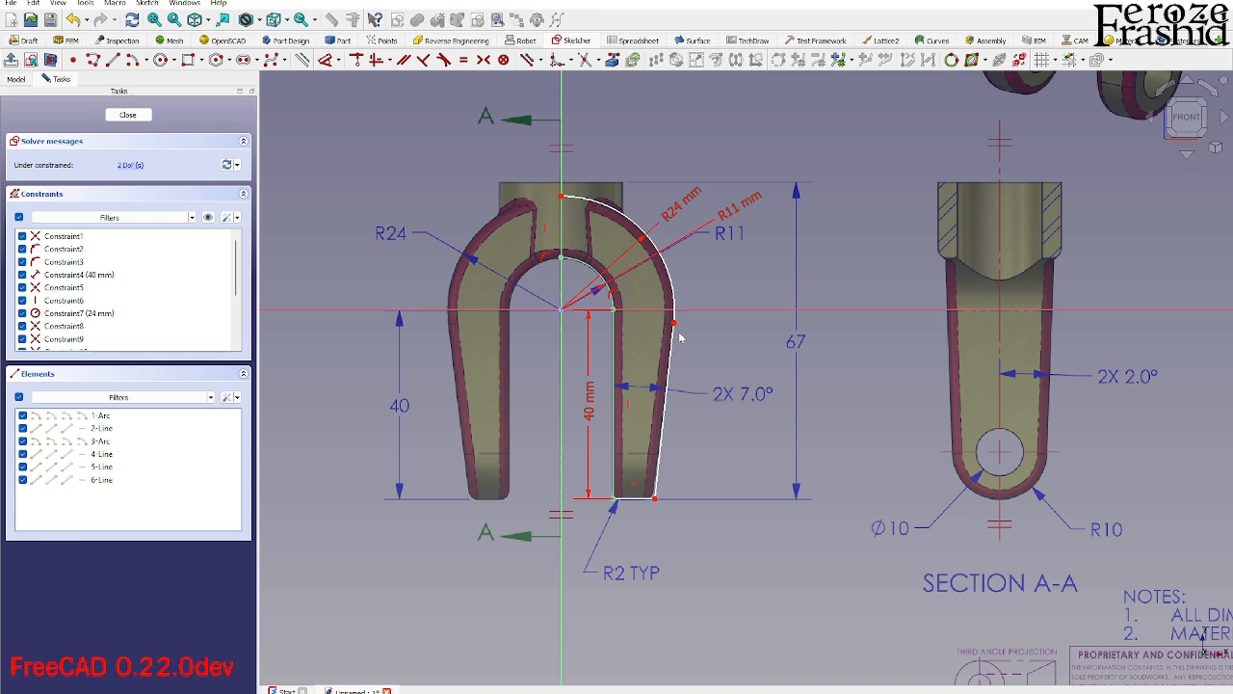
Make the leg's slanted outer line tangent to the 24 mm outer arc.
left_click(674, 327)
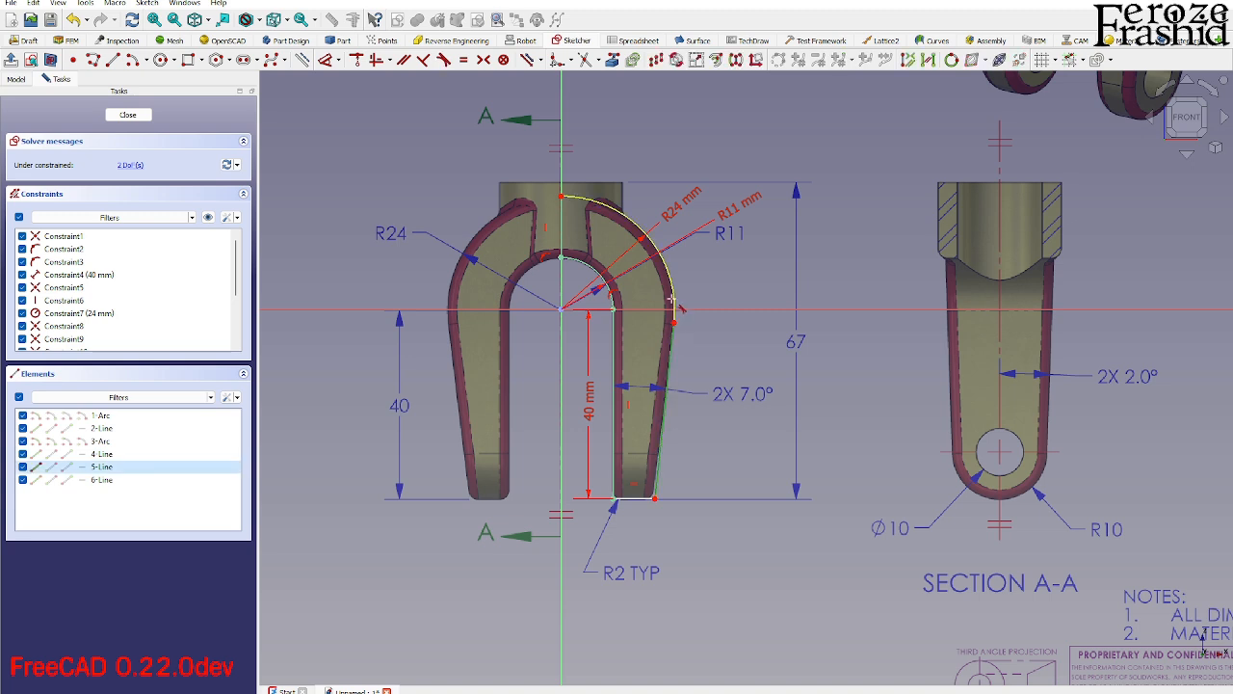
left_click(675, 294)
key("Escape")
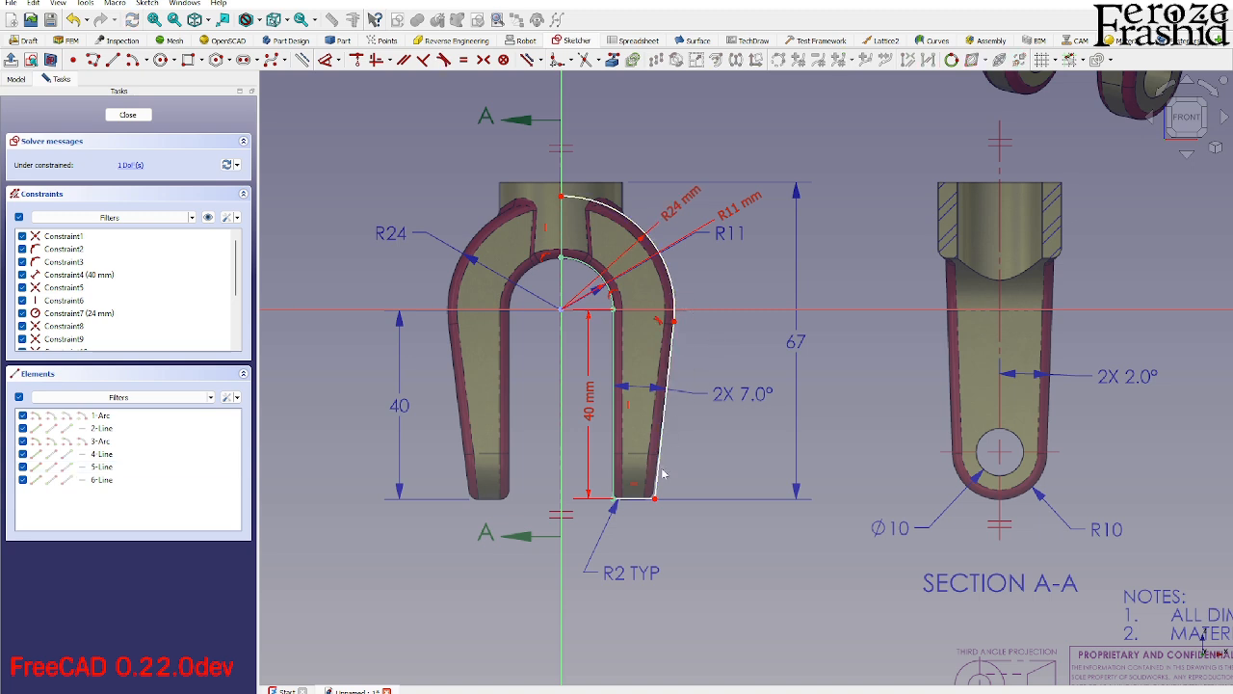
Constrain the angle between the leg's slanted outer line and the horizontal axis to 97°.
left_click(655, 490)
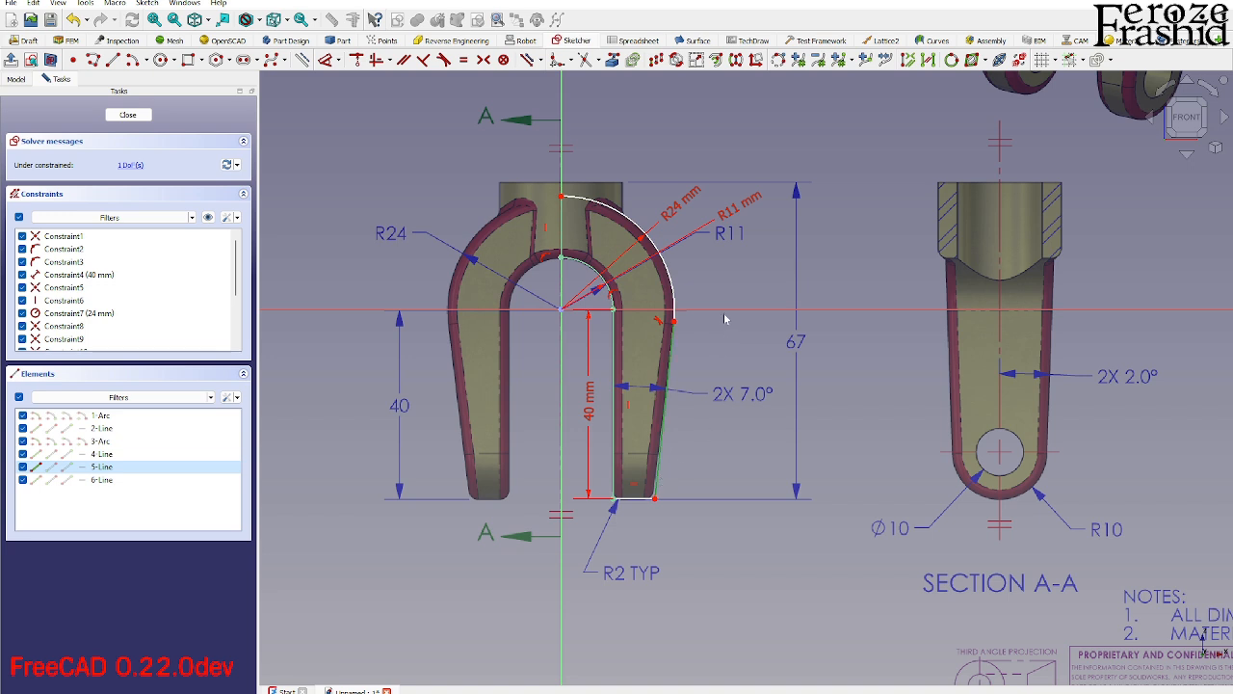
key("d")
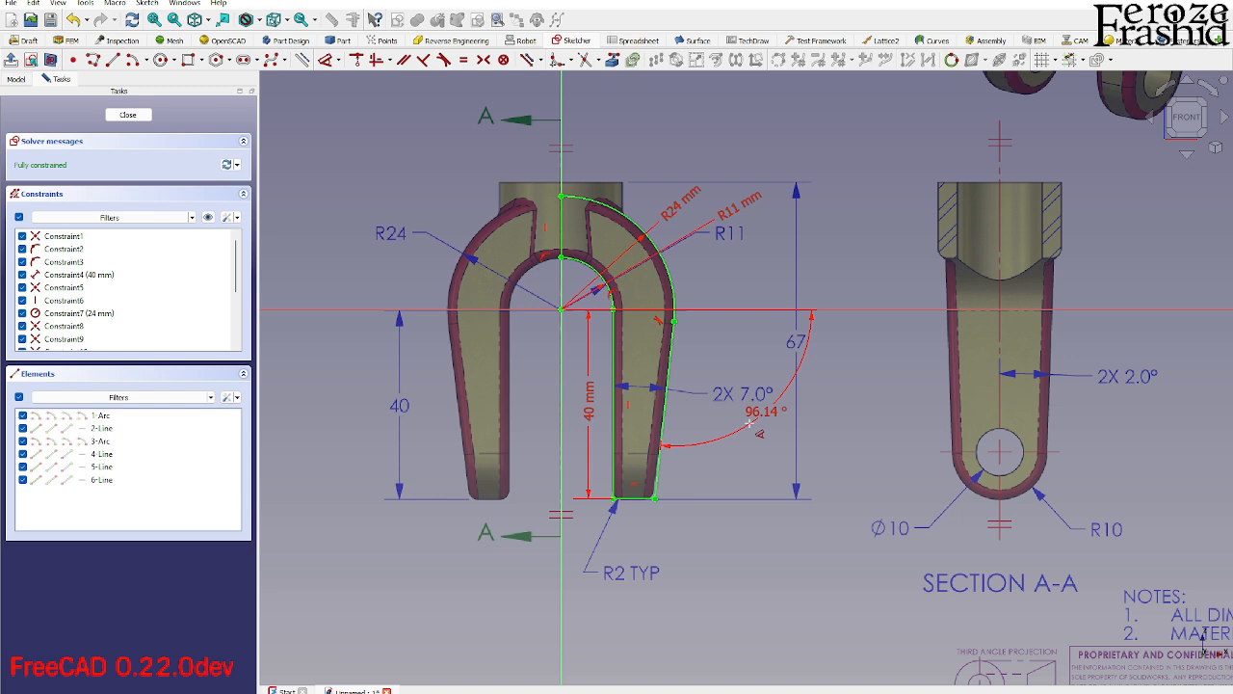
left_click(750, 423)
type("97")
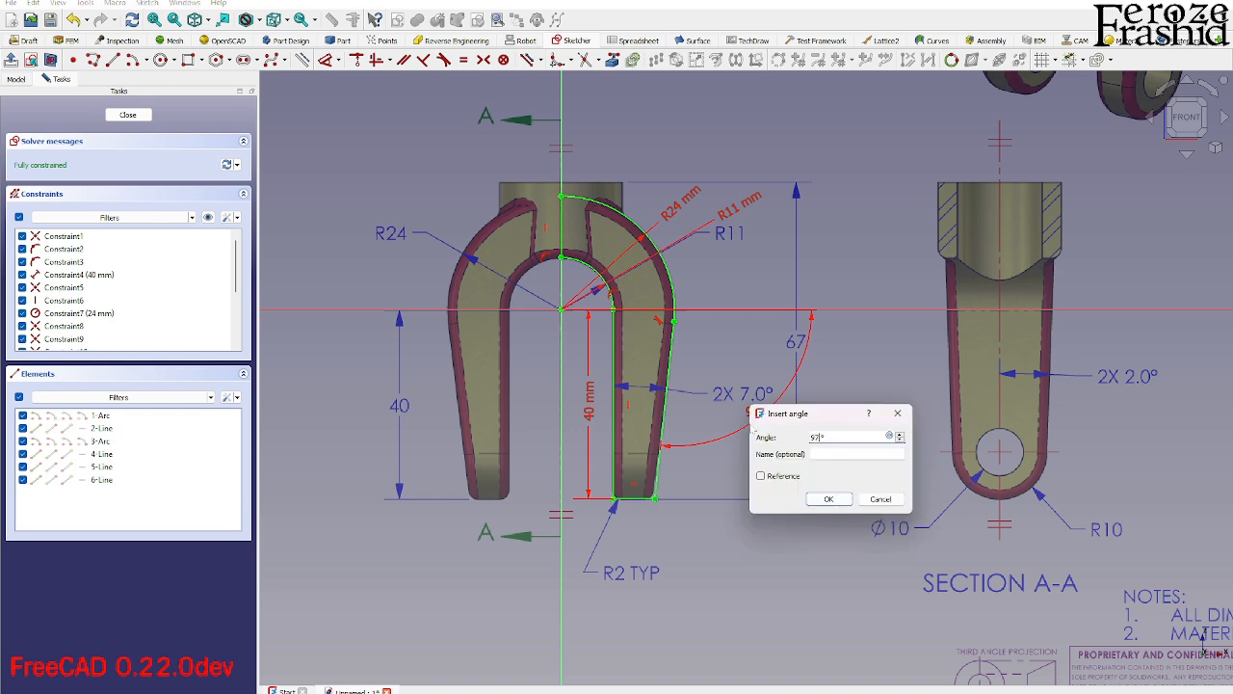
key("Return")
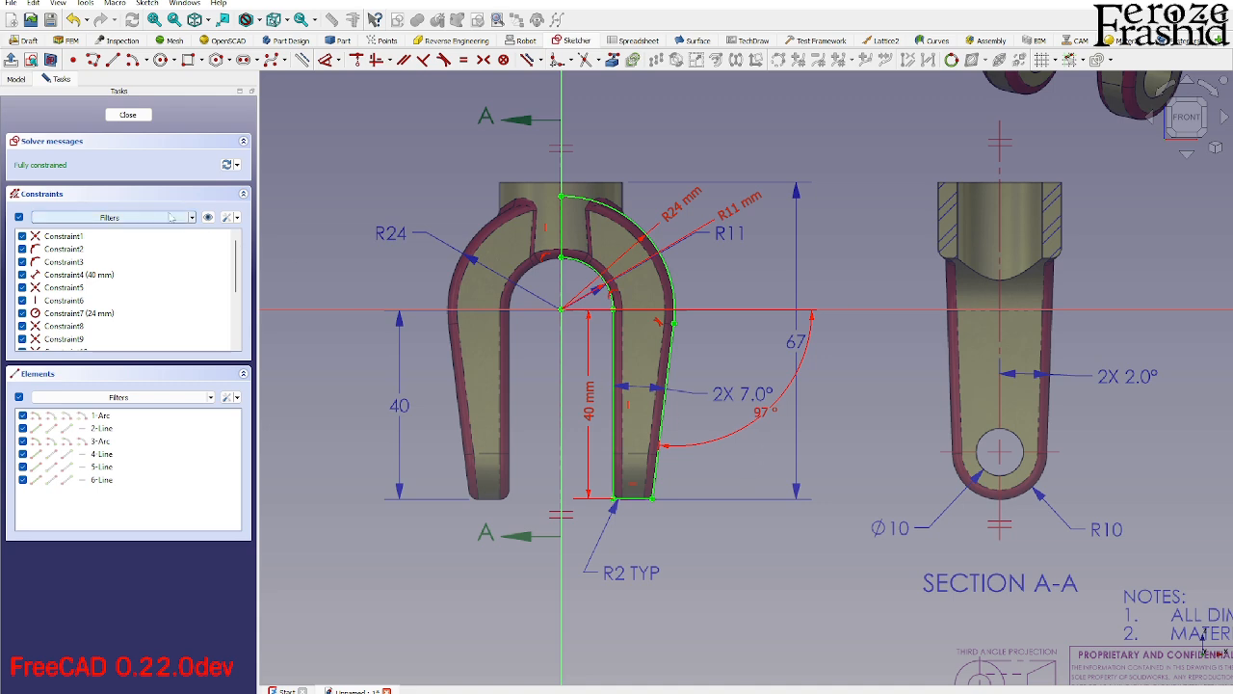
Close the finished leg sketch and rename it sksLegXZ.
left_click(120, 117)
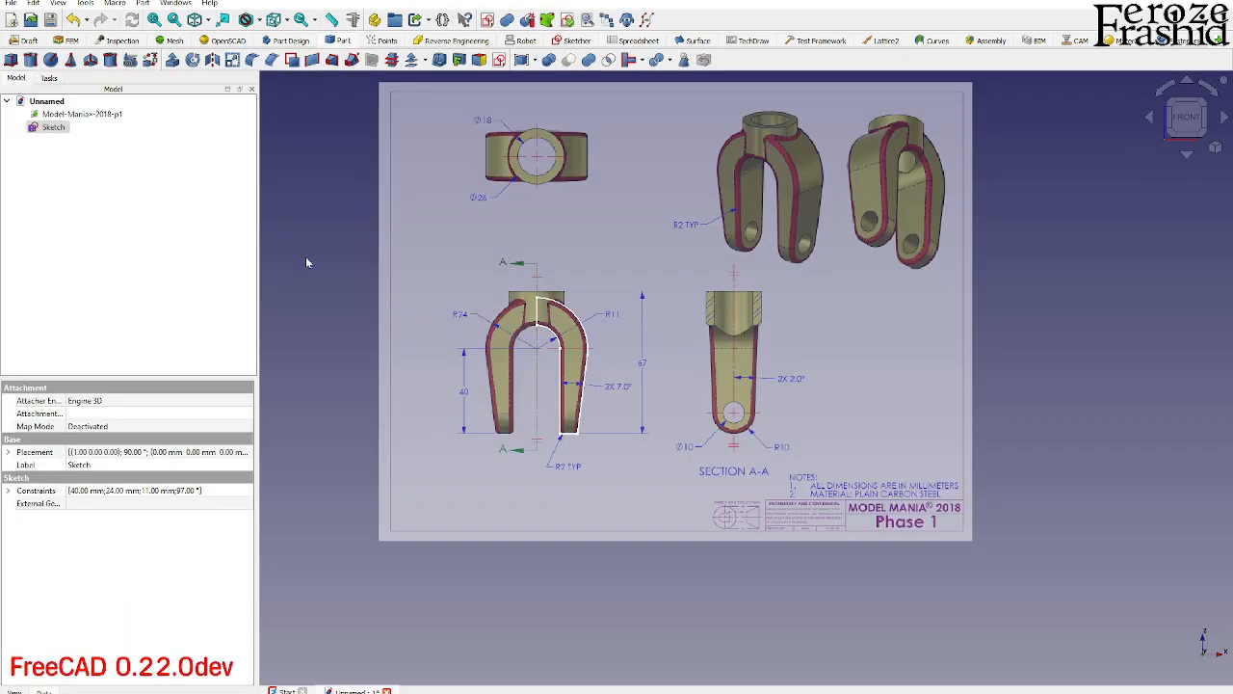
left_click(54, 129)
type("sks")
type("LegXZ")
key("Return")
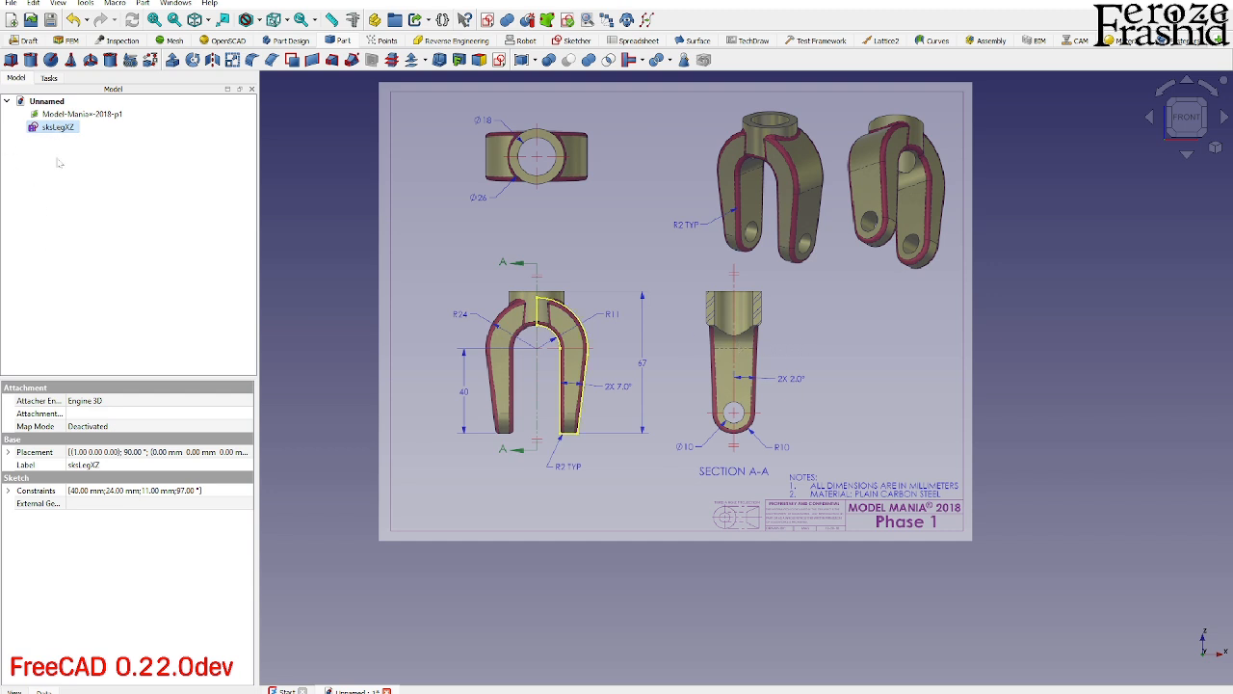
left_click(340, 130)
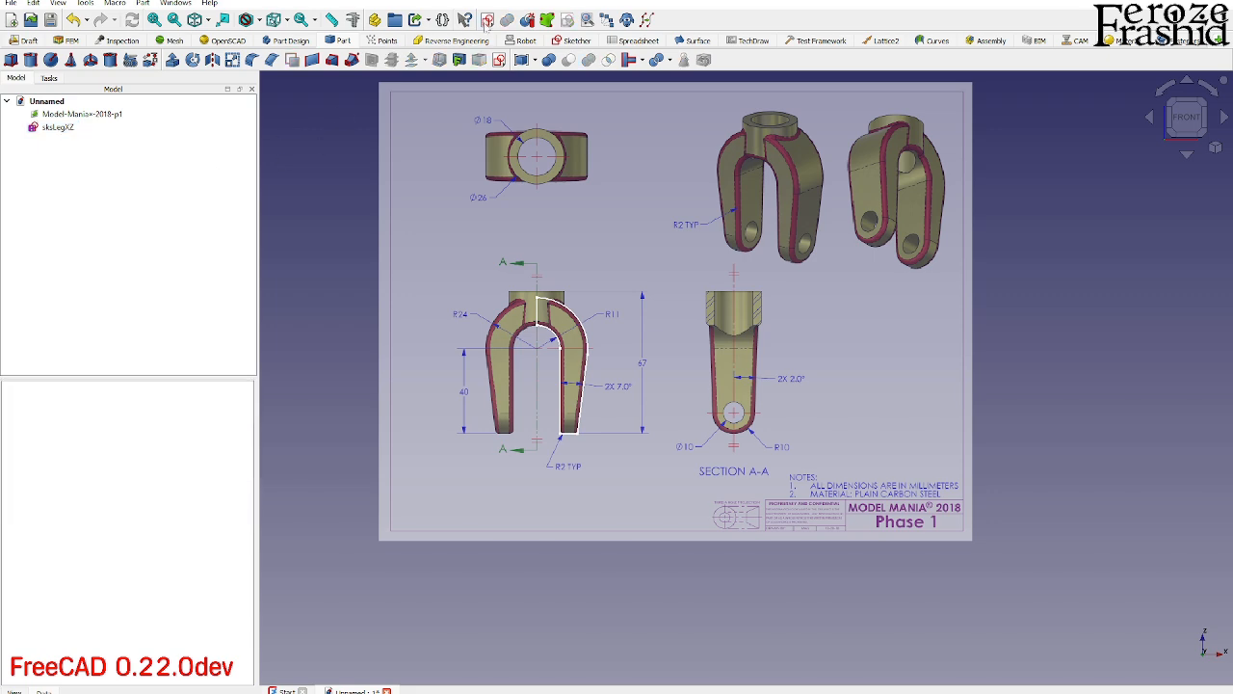
Change the reference image's orientation to the YZ-Plane.
double_click(55, 114)
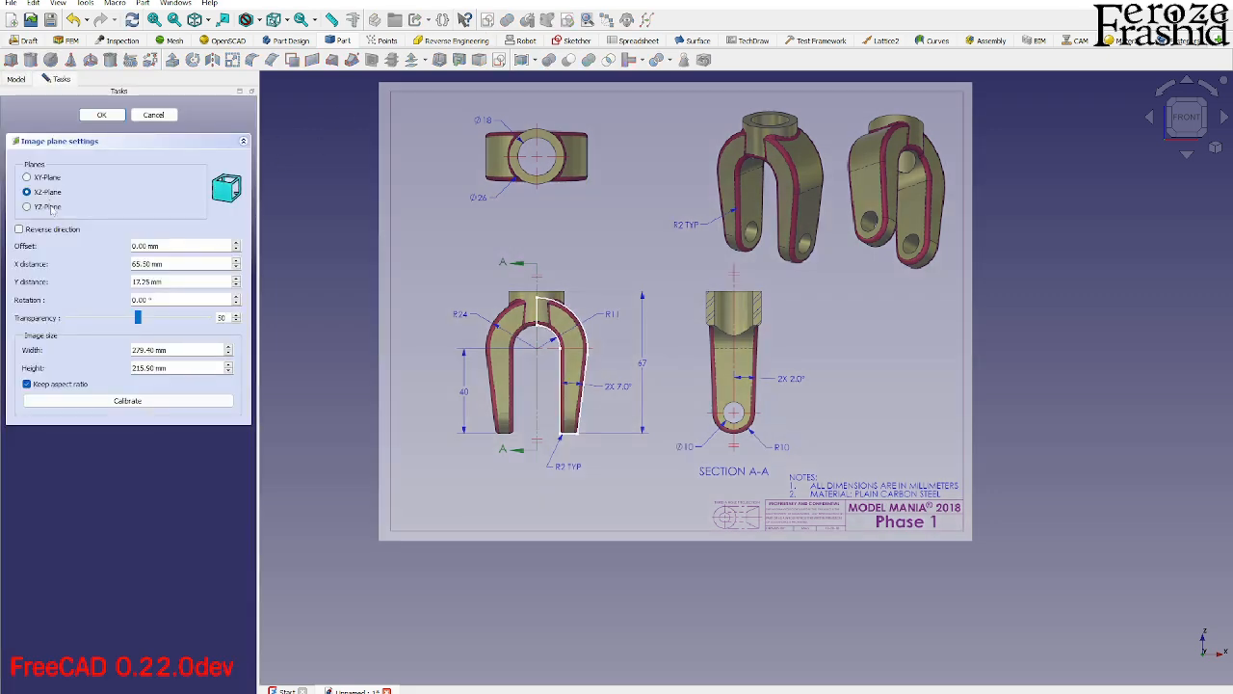
left_click(48, 207)
left_click(103, 115)
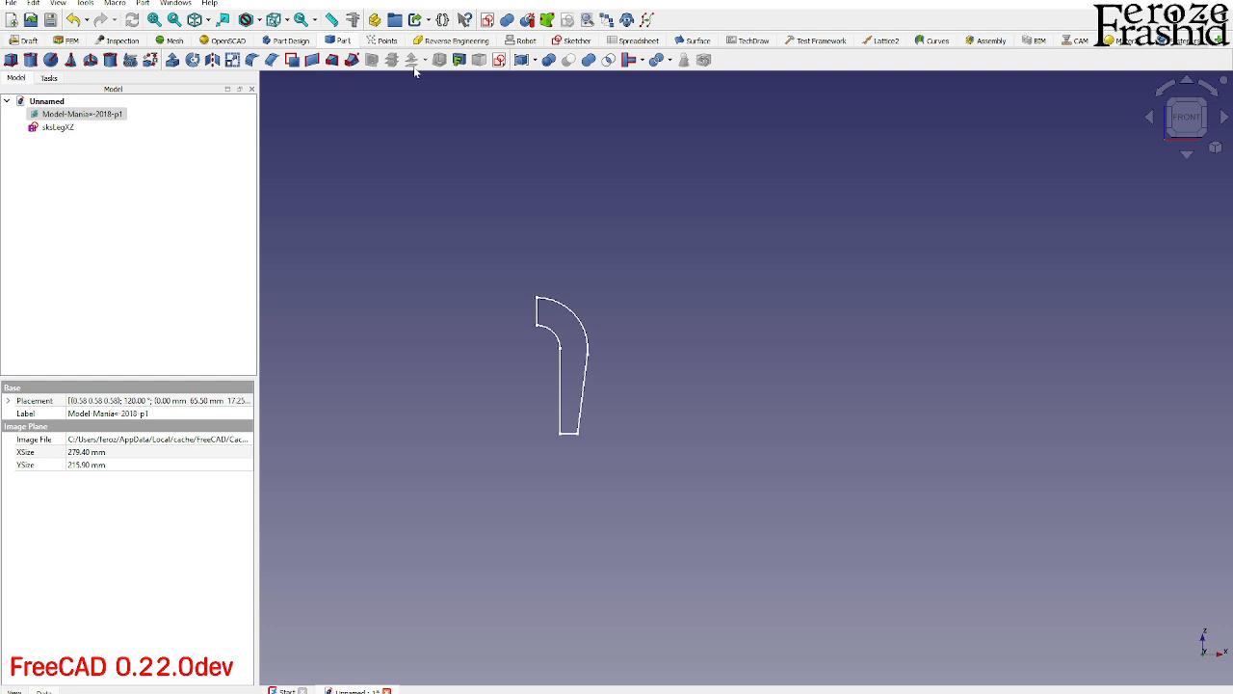
Create an empty sketch on the YZ-Plane and close it without drawing anything.
left_click(210, 191)
left_click(488, 19)
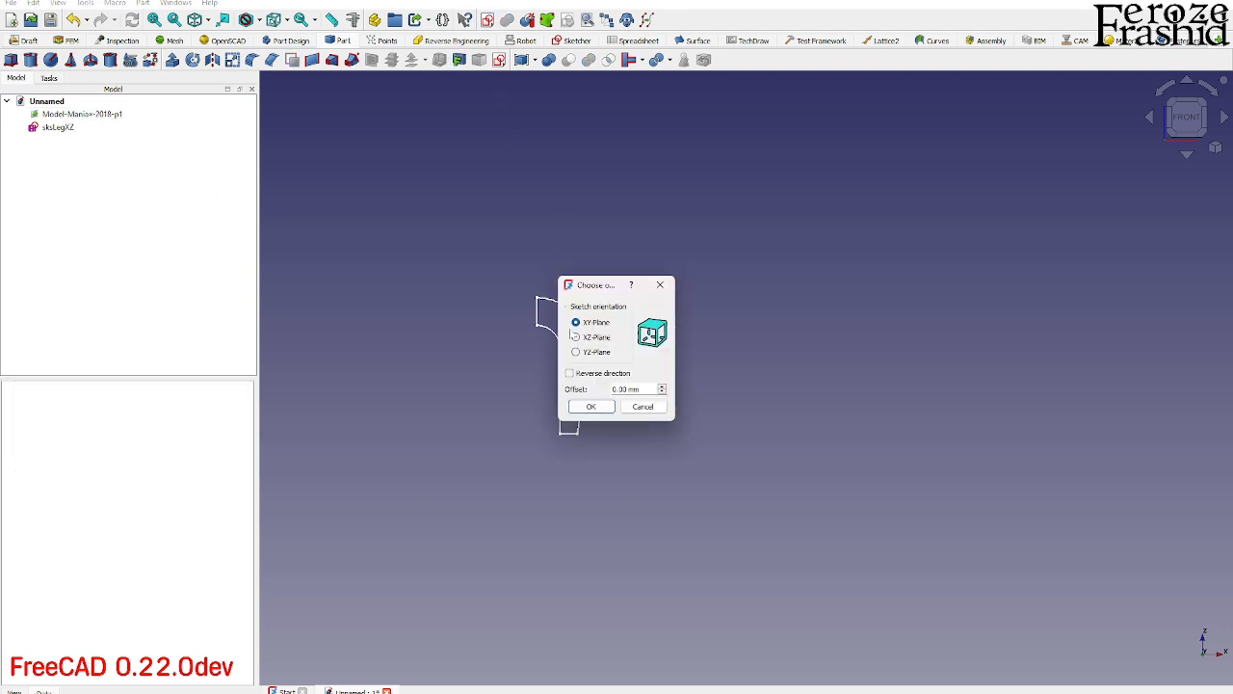
left_click(585, 354)
left_click(591, 405)
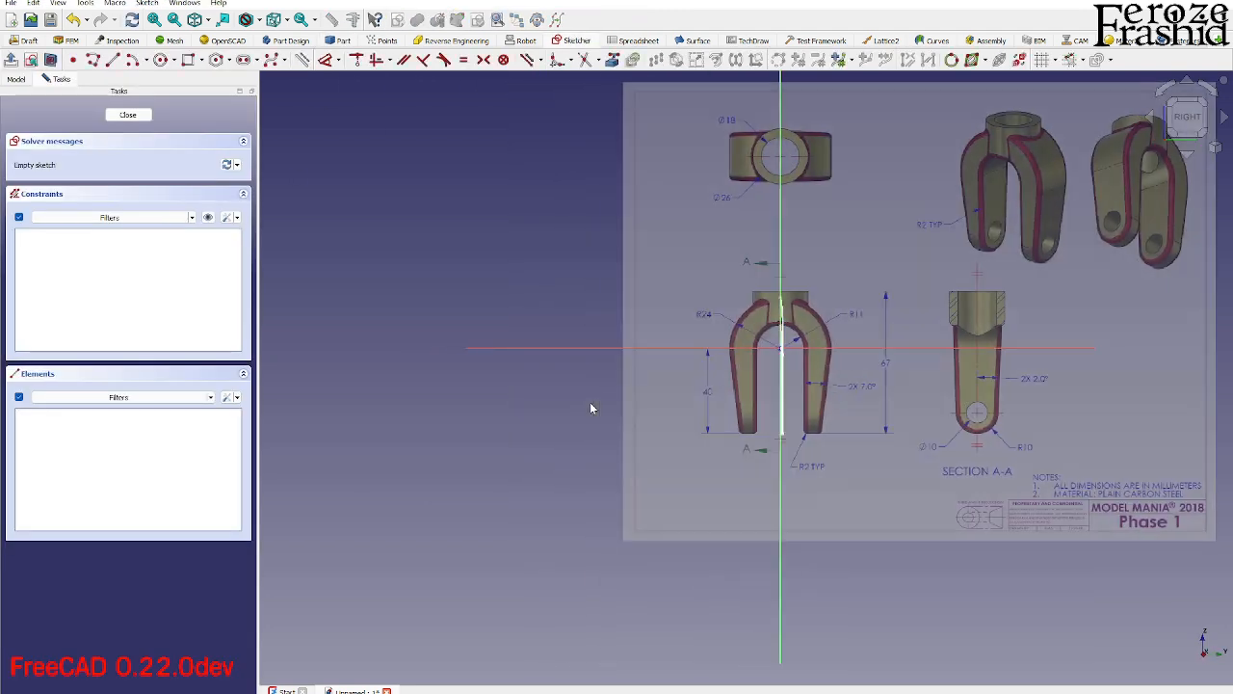
scroll(657, 387, "up", 5)
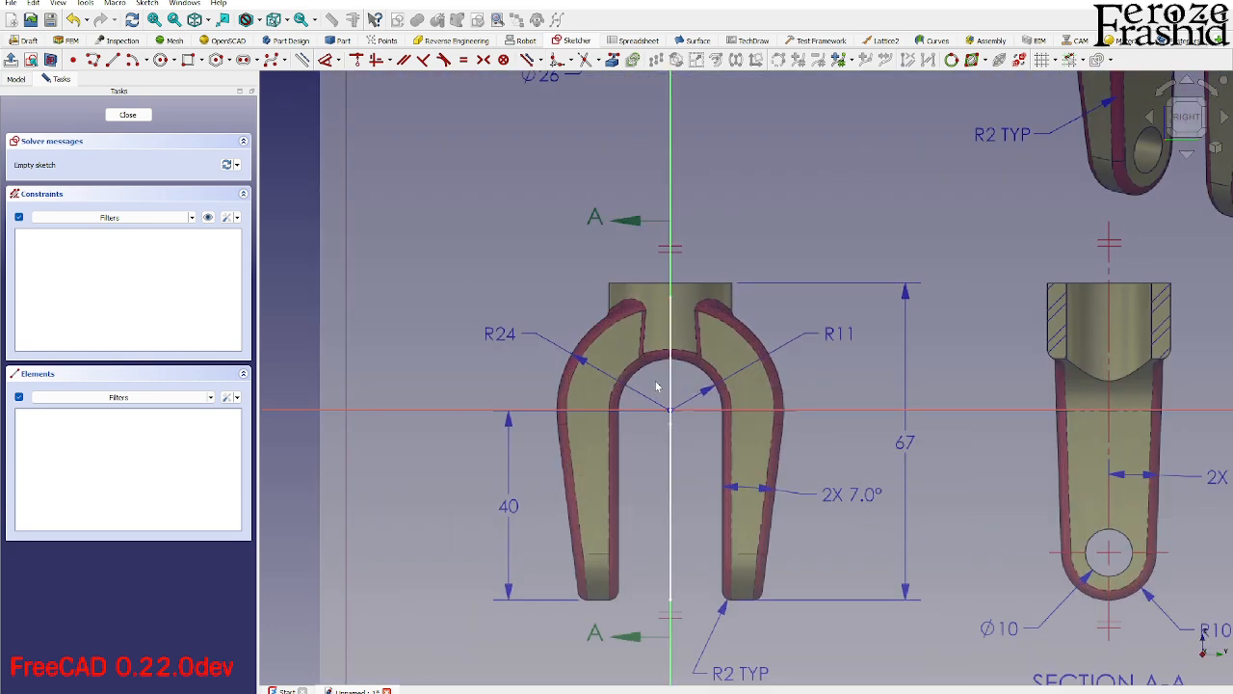
scroll(504, 386, "down", 3)
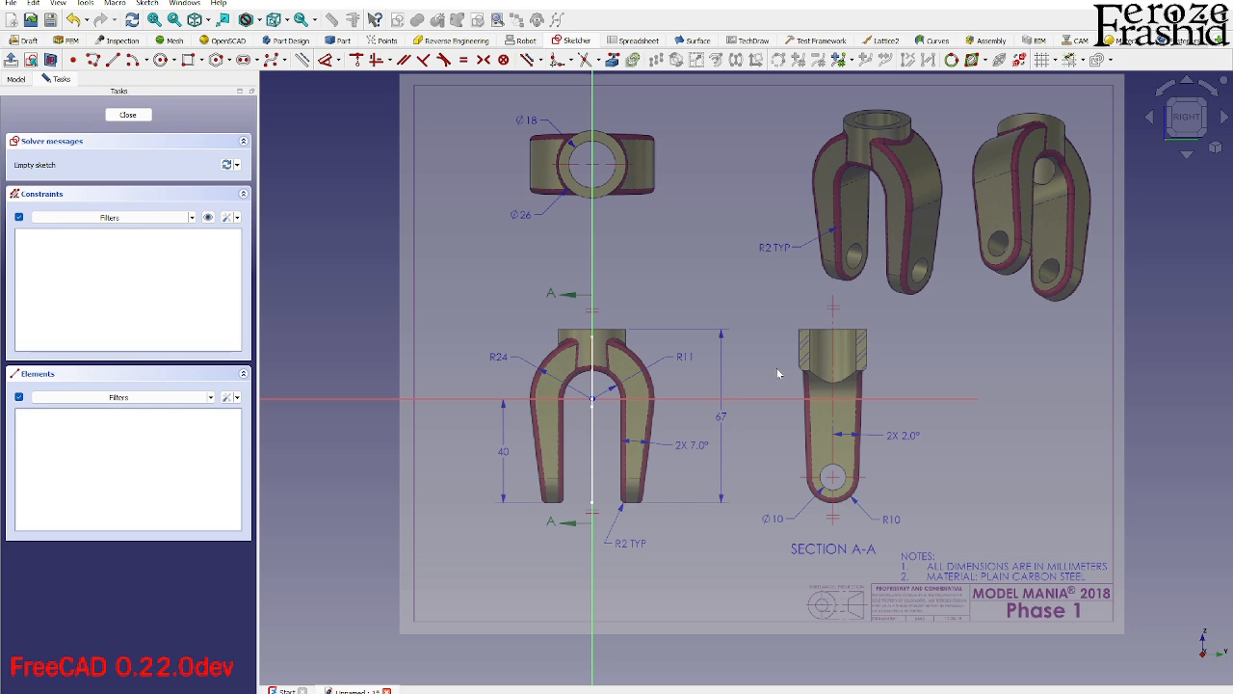
left_click(130, 116)
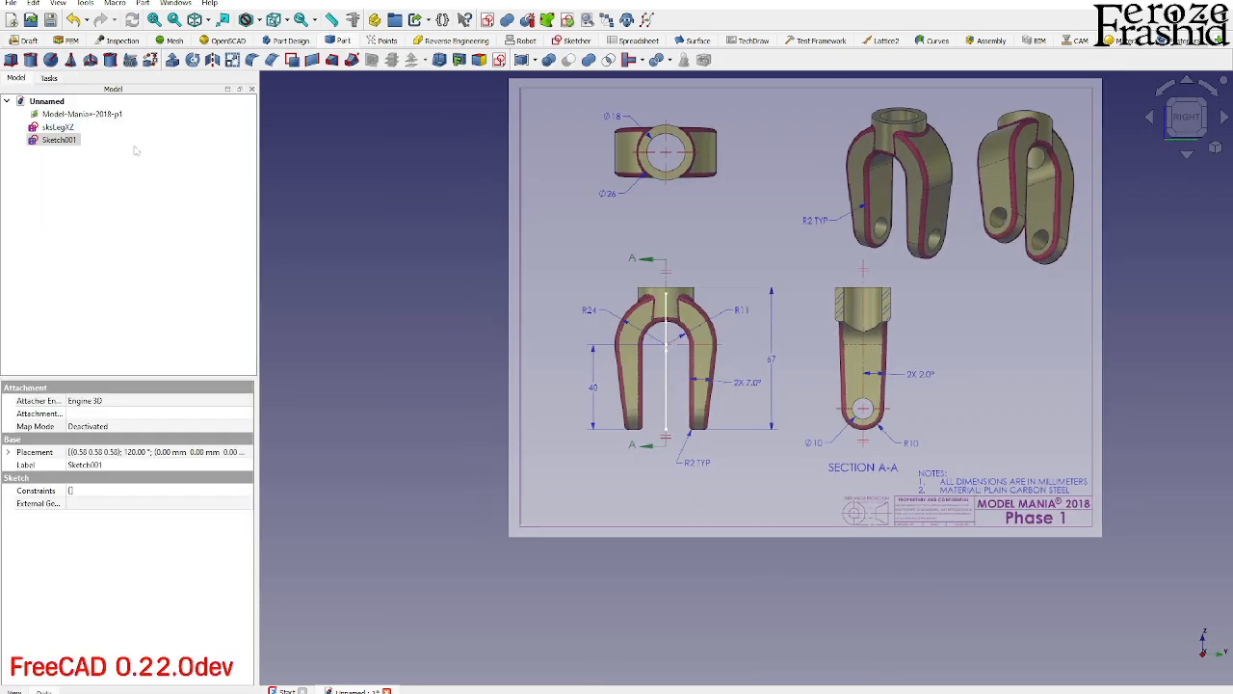
Transform the reference image horizontally so the Section A-A view is centred on the vertical sketch axis.
right_click(87, 125)
left_click(116, 144)
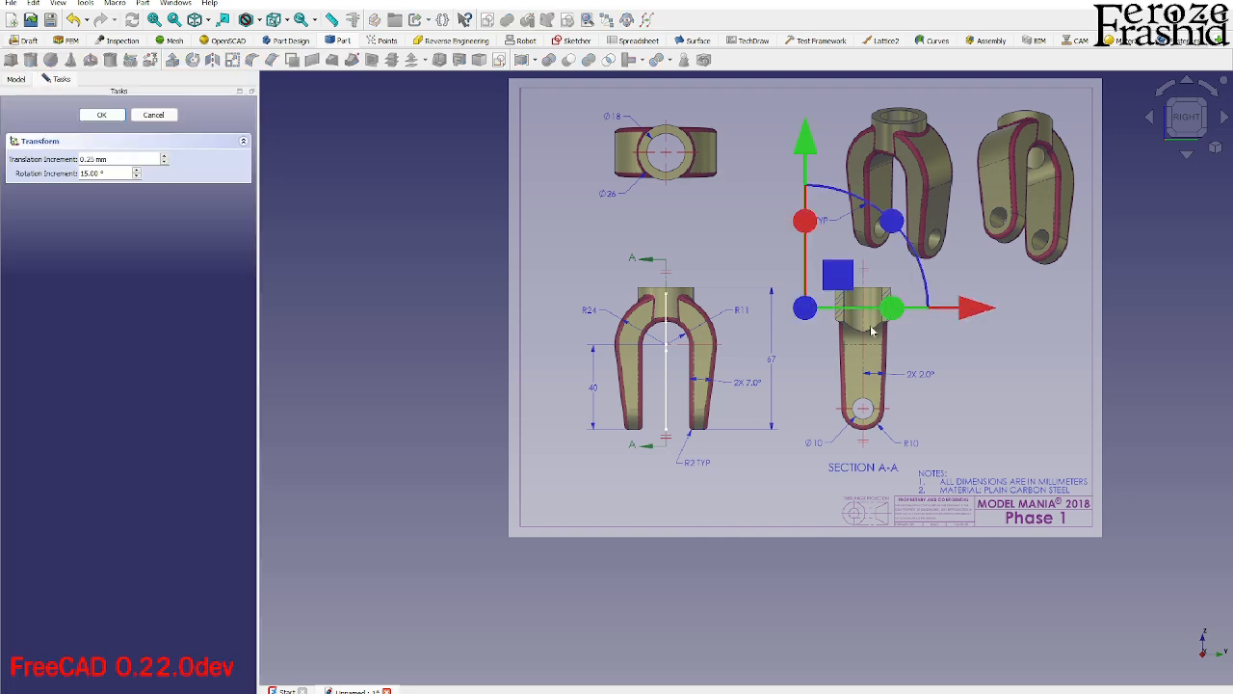
left_click_drag(976, 308, 778, 314)
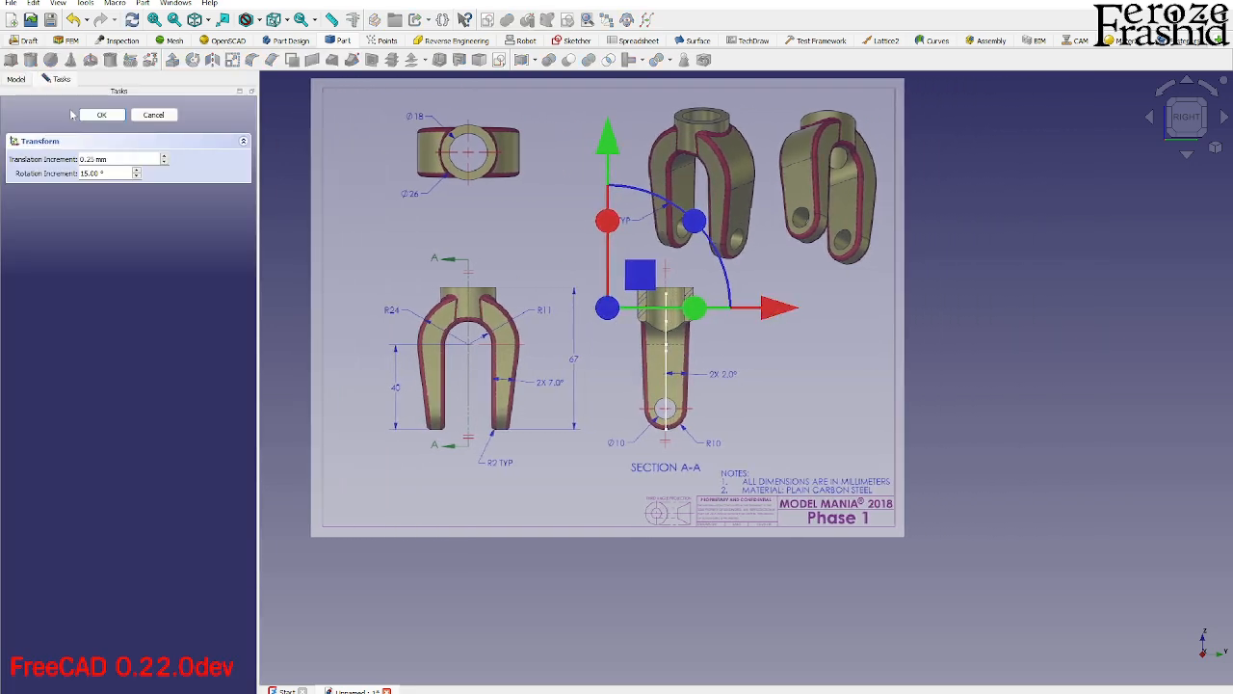
left_click(101, 114)
left_click(67, 162)
In Sketch001, trace the Section A-A leg as a closed polyline with two slanted sides, a tangent rounded lower end and a horizontal upper edge.
double_click(69, 141)
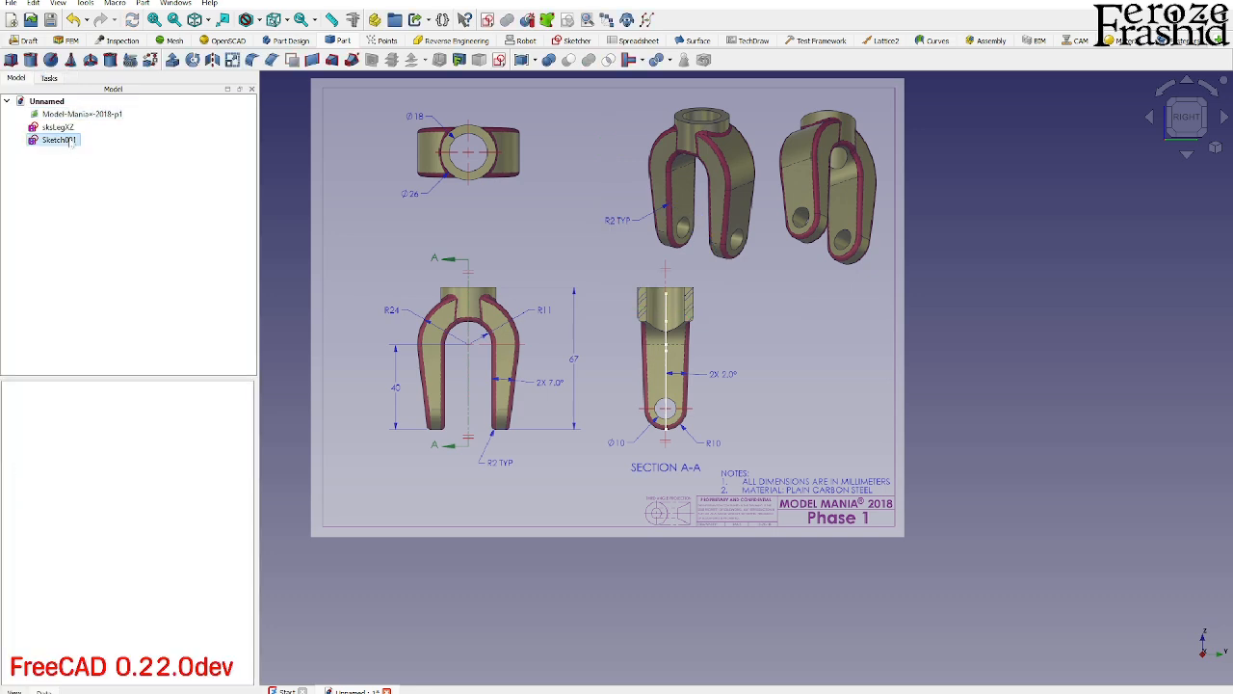
scroll(710, 372, "up", 3)
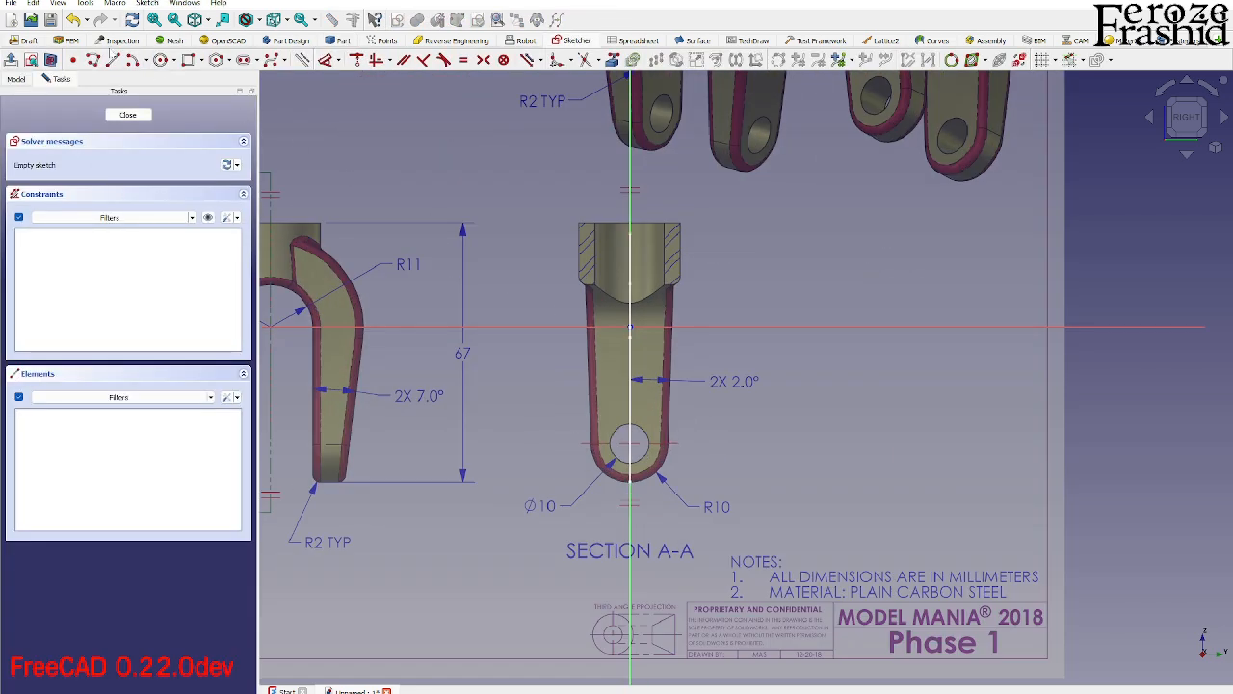
left_click(100, 63)
scroll(696, 554, "down", 2)
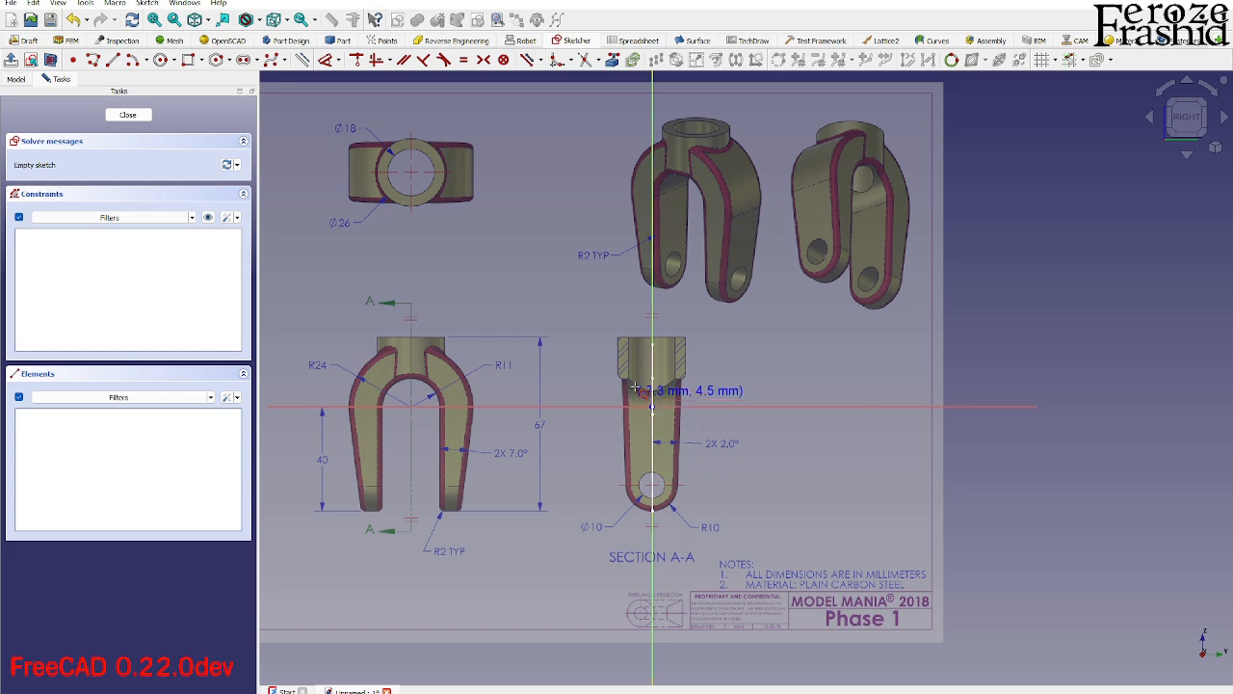
scroll(638, 383, "up", 3)
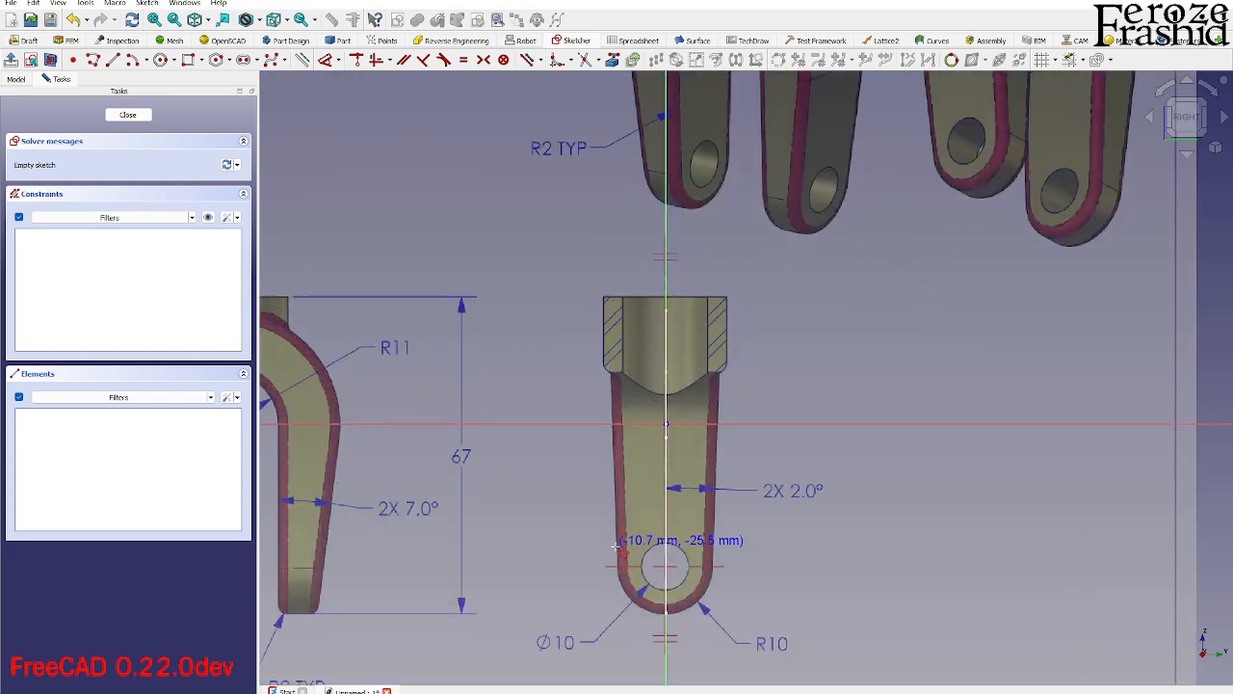
left_click(604, 299)
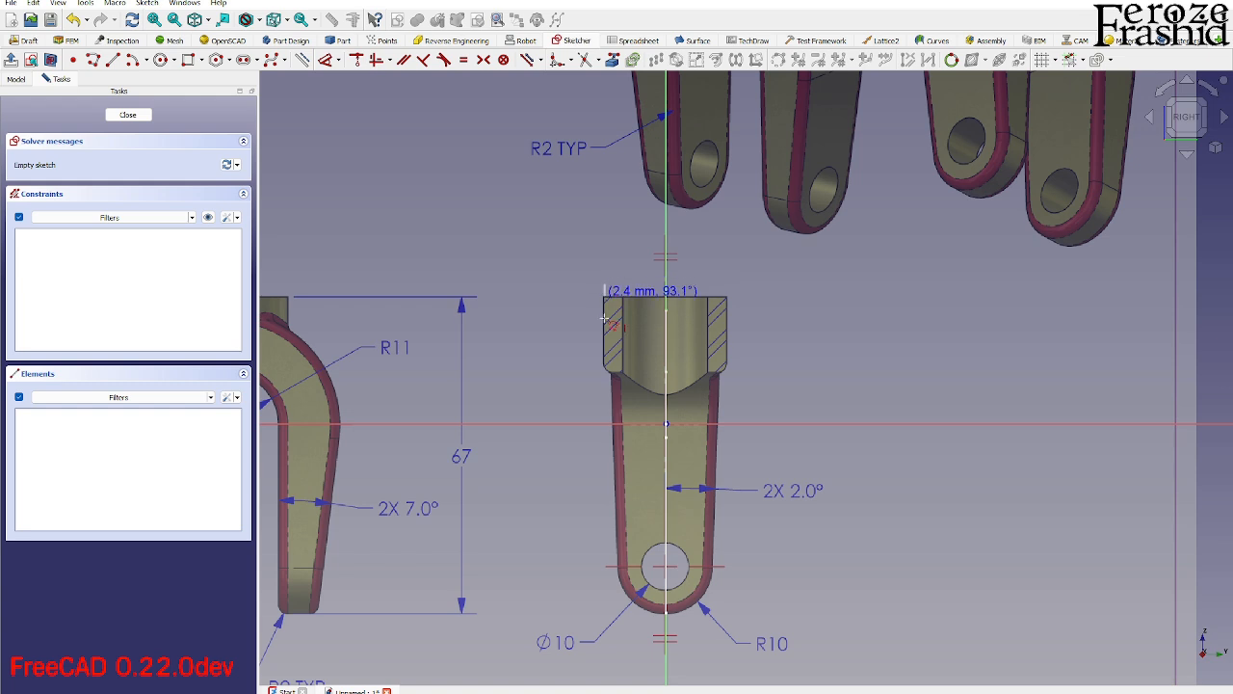
left_click(620, 568)
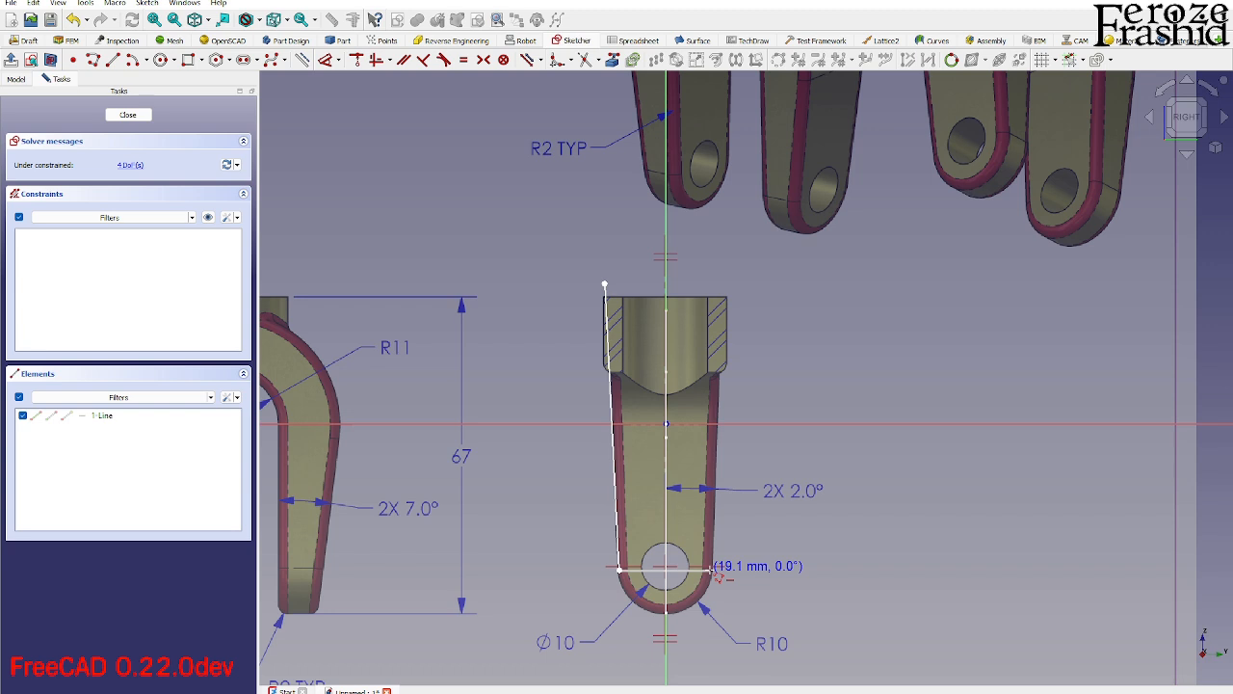
key("m")
key("m")
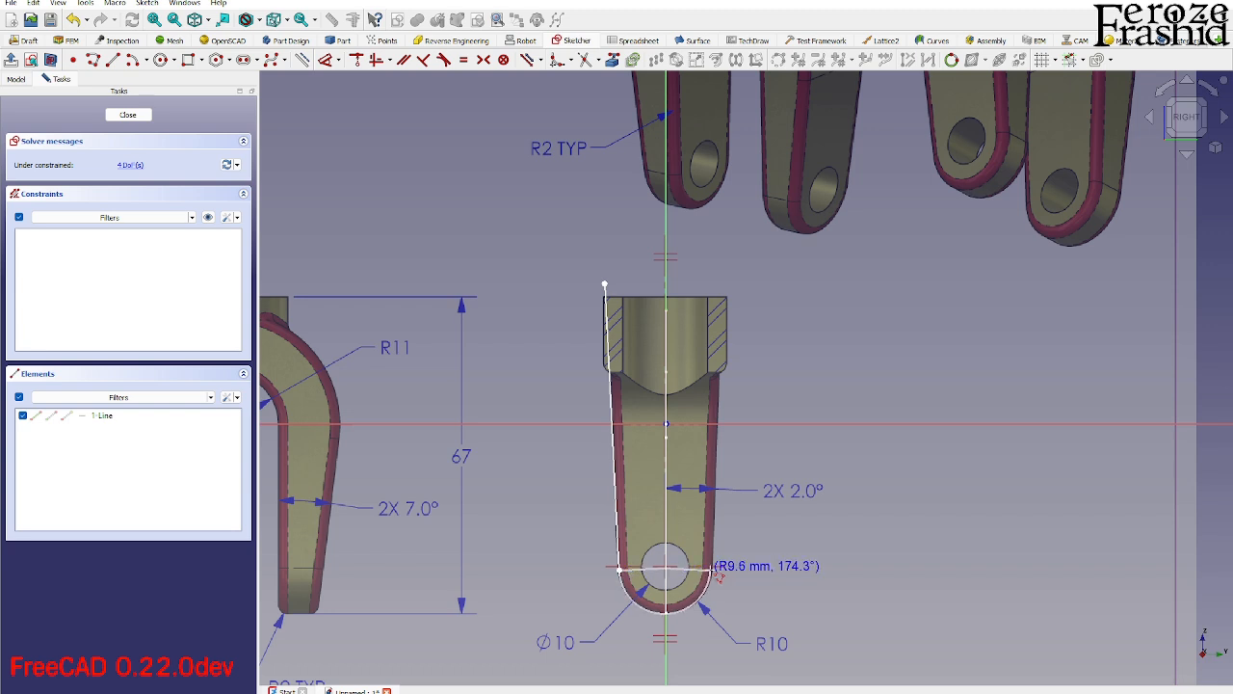
left_click(713, 572)
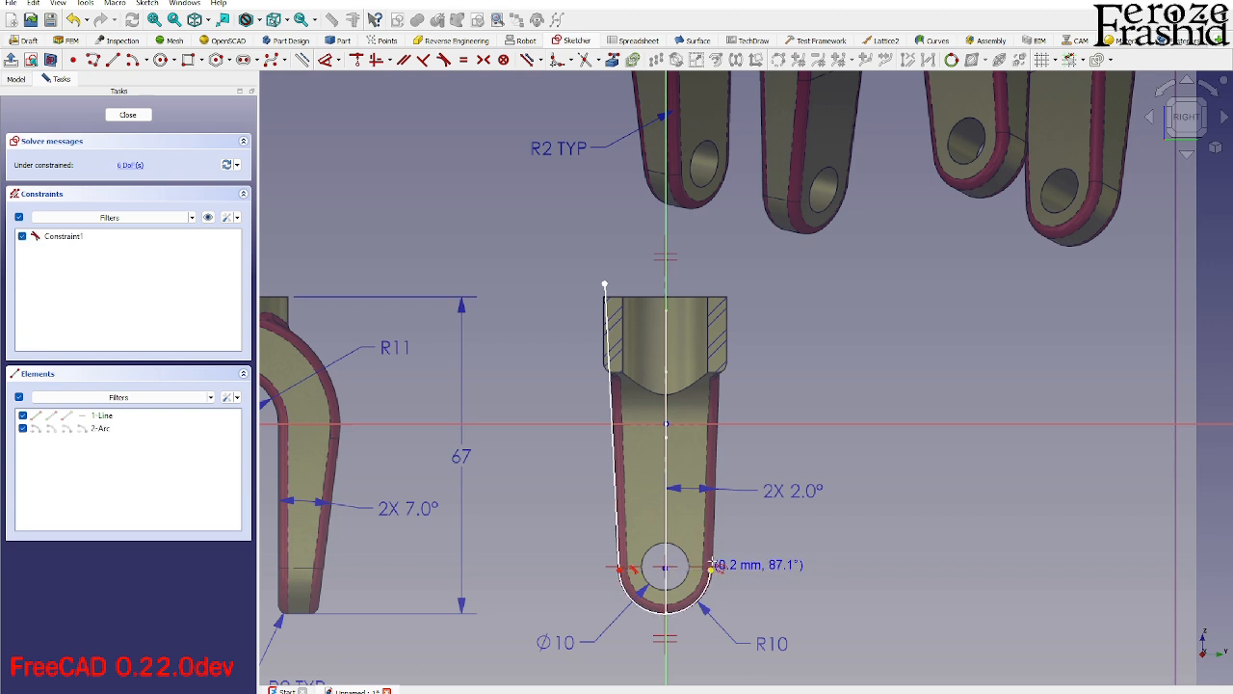
left_click(723, 285)
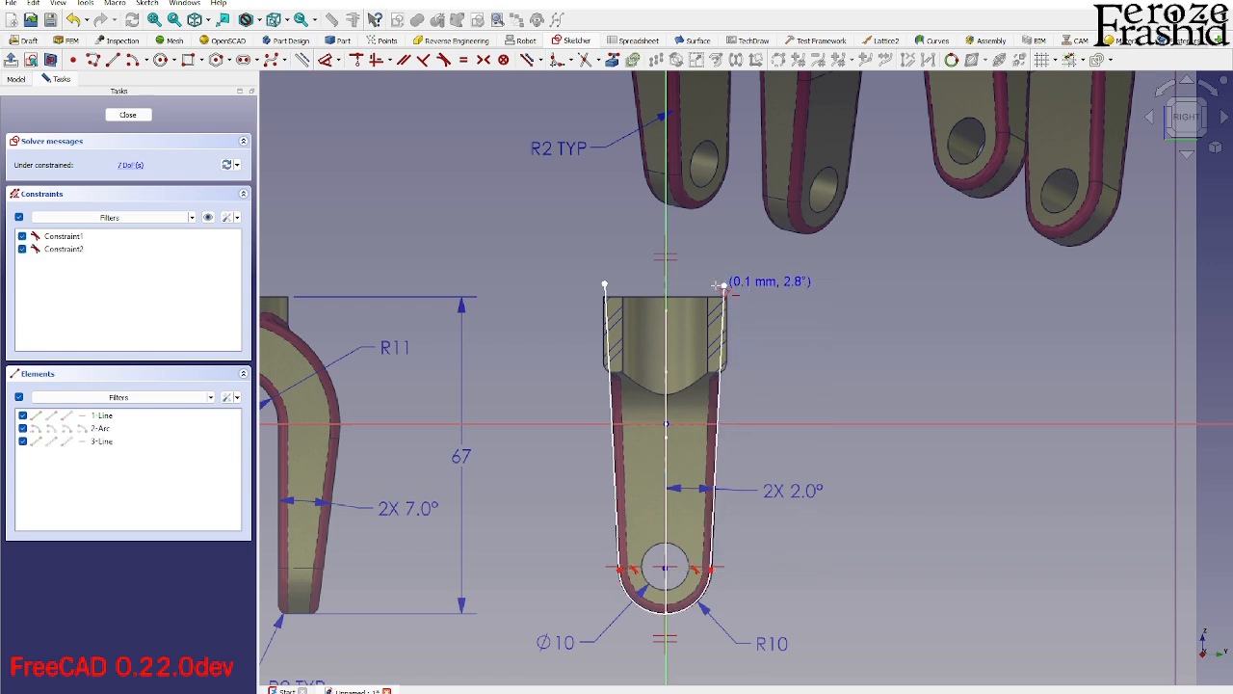
left_click(605, 286)
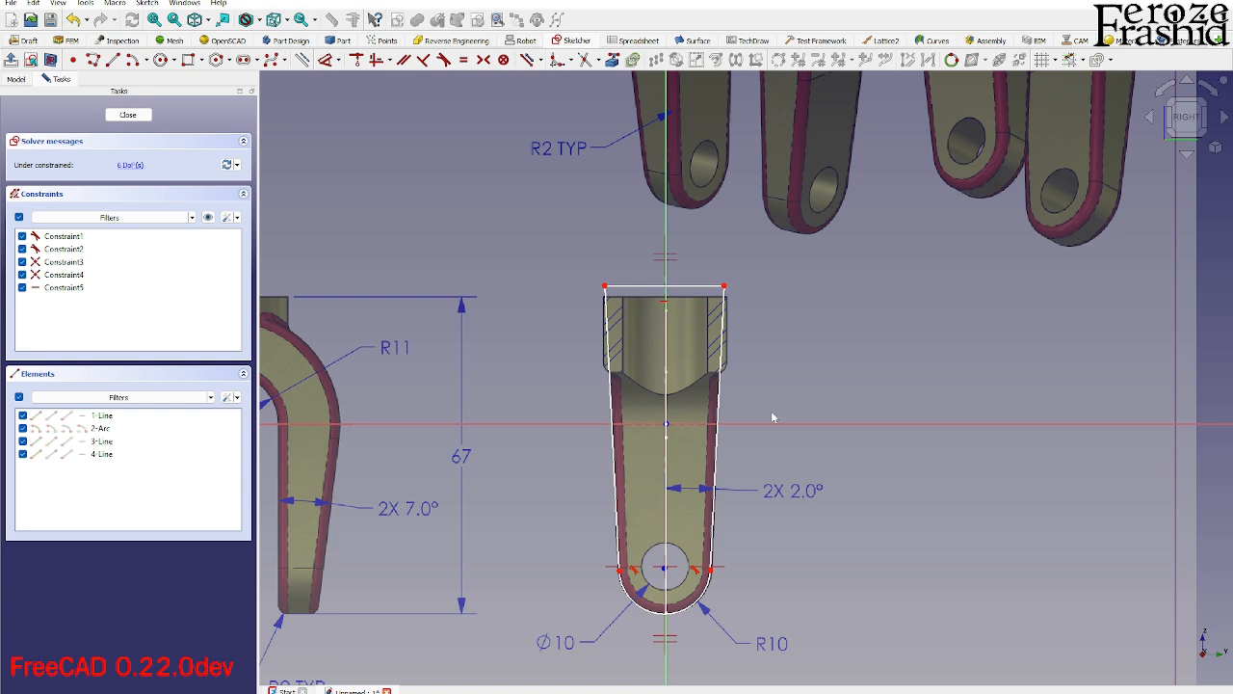
left_click(614, 482)
left_click(715, 486)
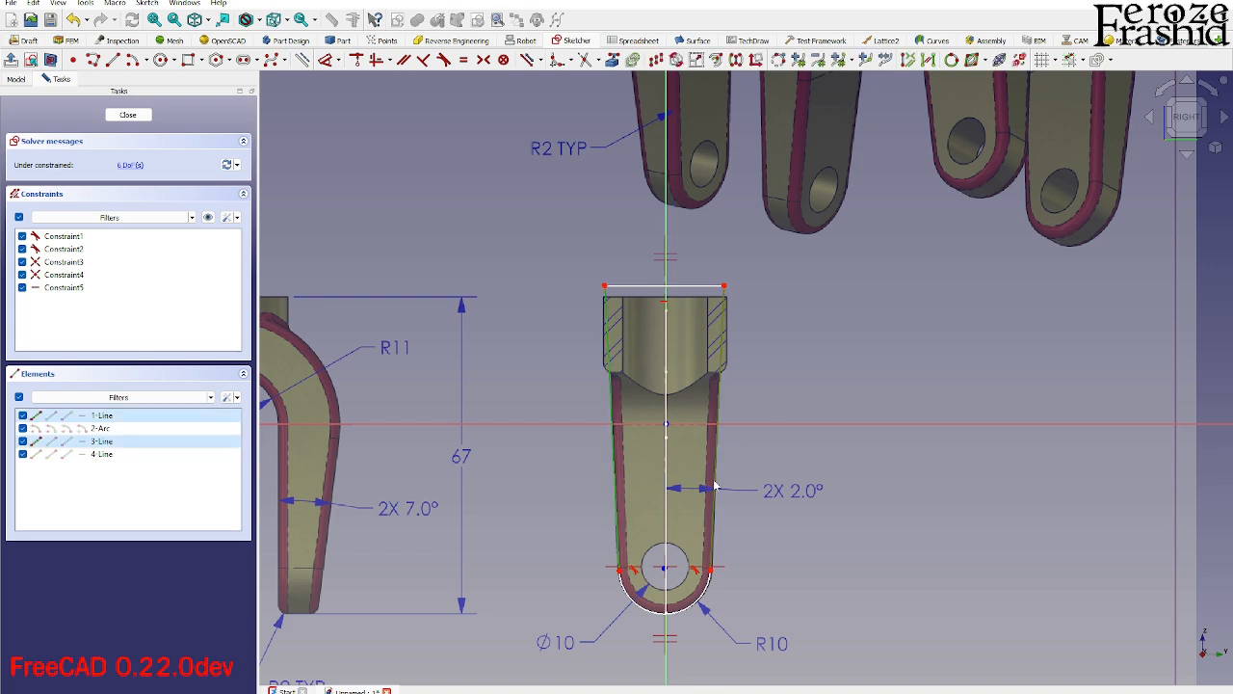
left_click(750, 486)
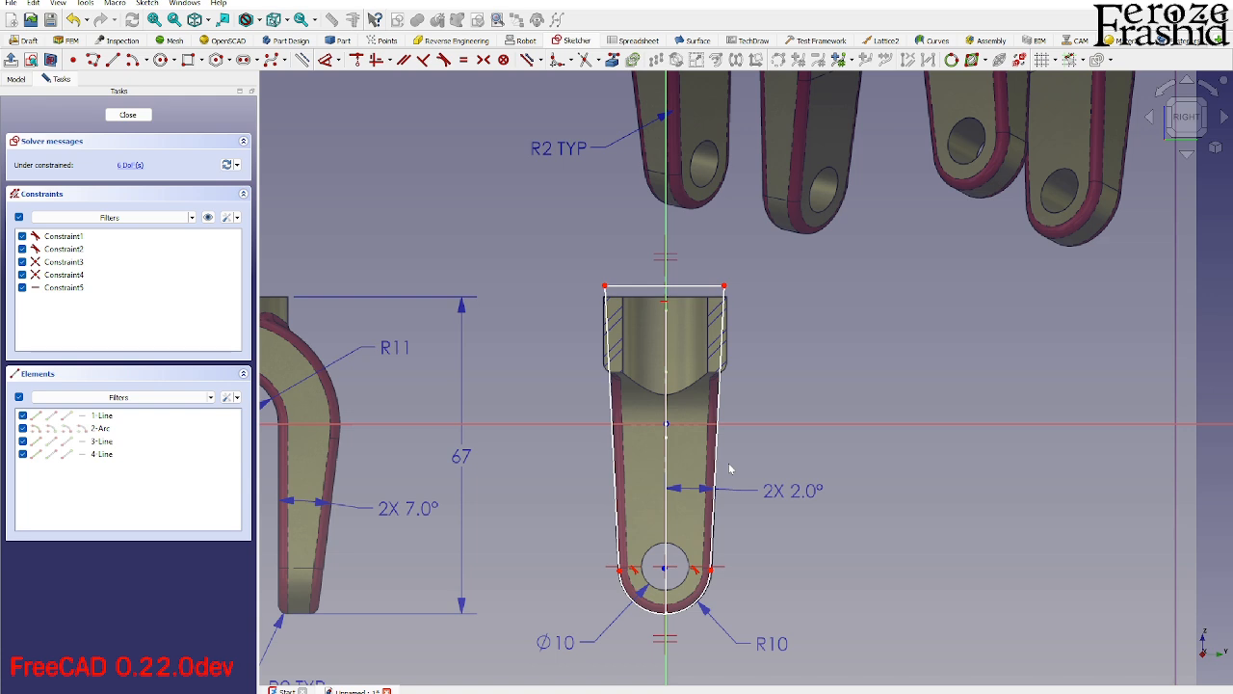
Constrain the centre of the leg's lower arc onto the vertical axis.
left_click(672, 562)
left_click(667, 562)
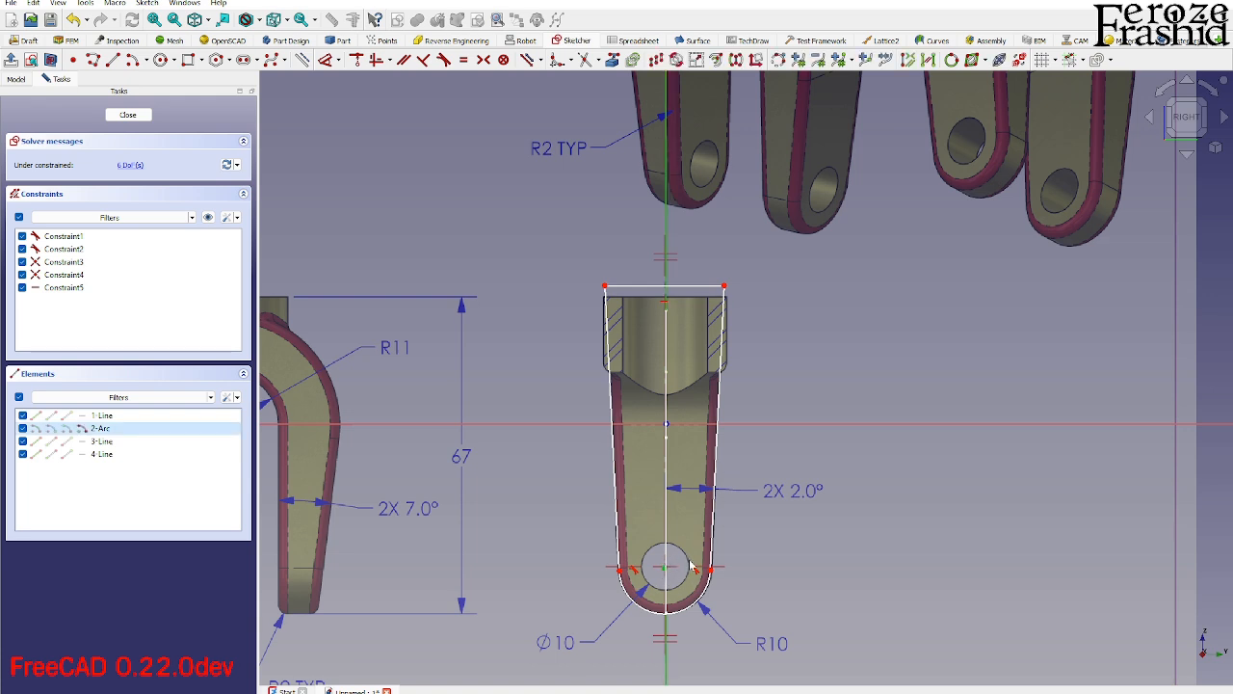
key("c")
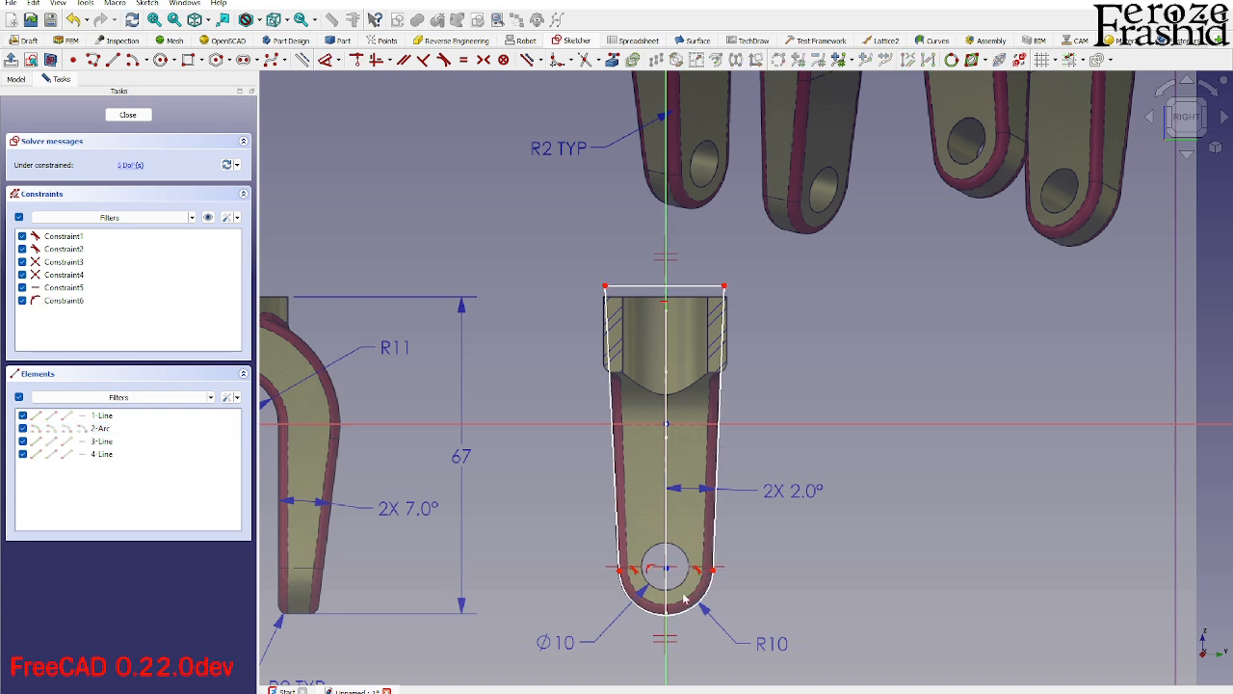
Constrain the radius of the leg's lower arc to 10 mm.
left_click(688, 606)
key("k")
key("r")
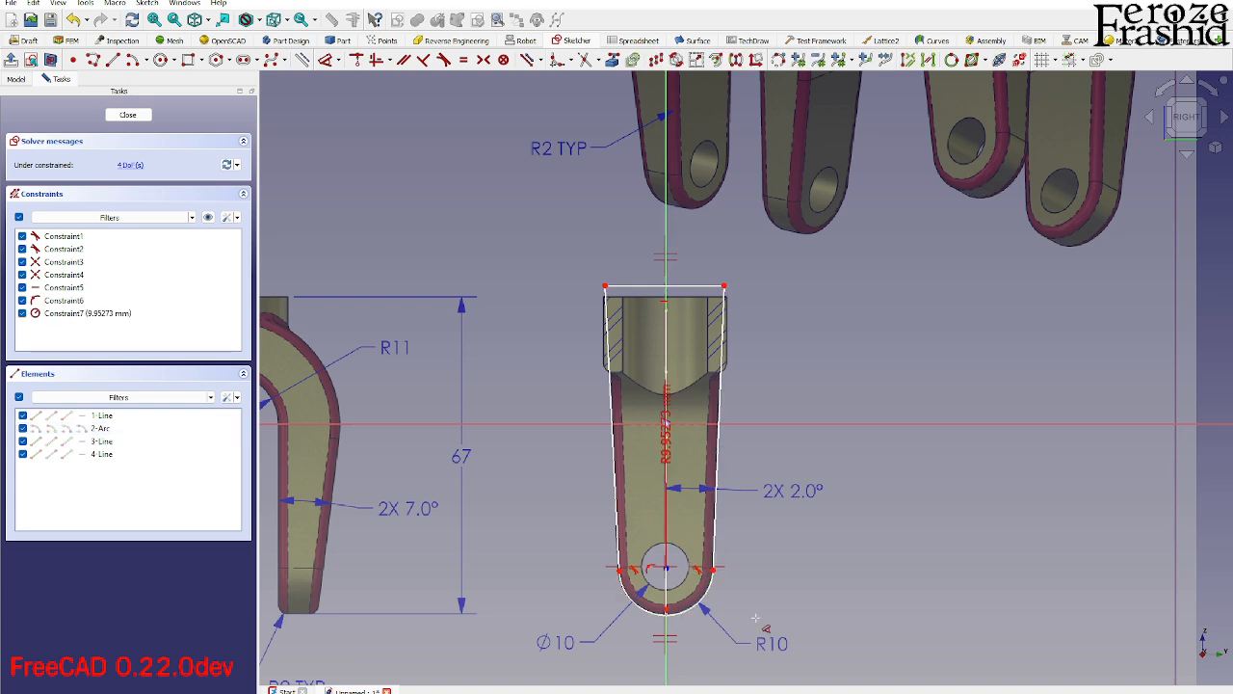
left_click(751, 654)
type("10mm")
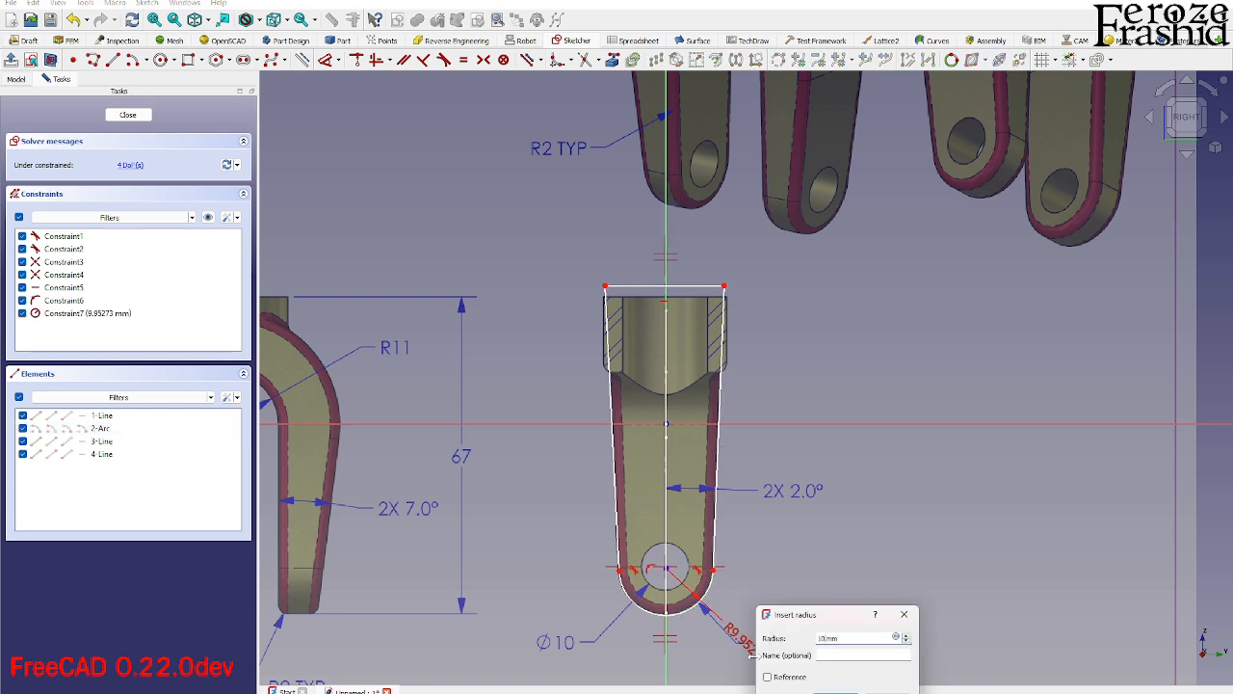
key("Return")
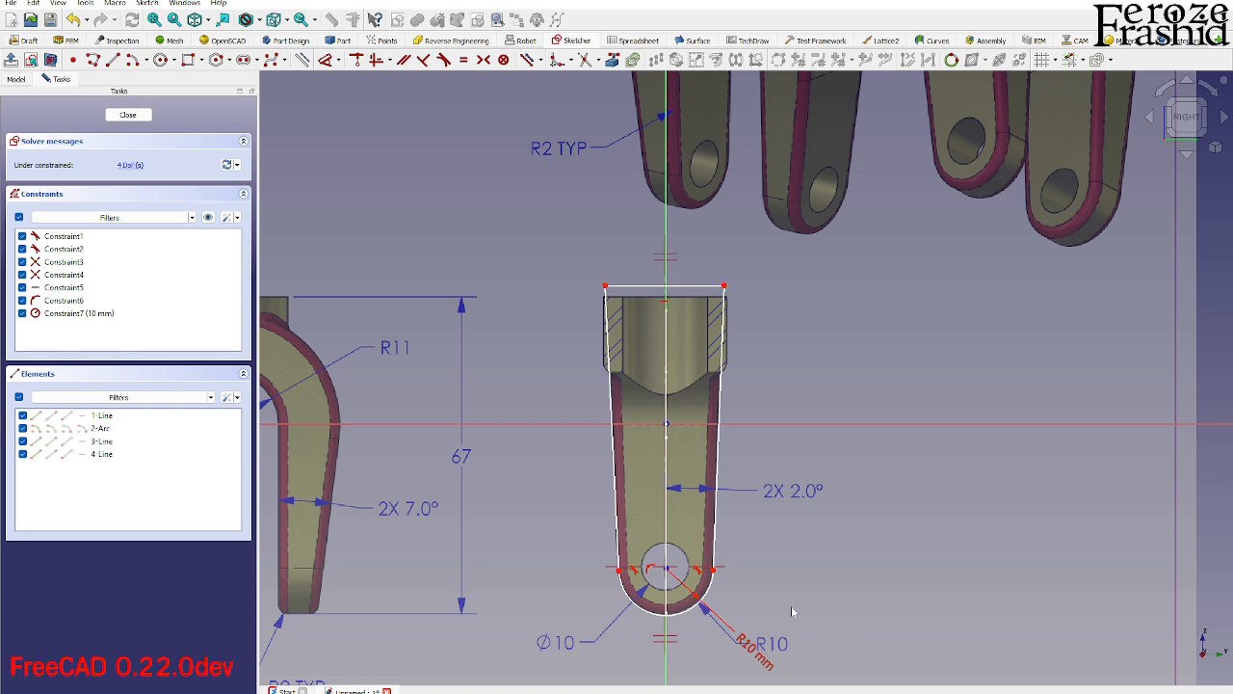
Constrain the vertical distance between the outline's upper corner and the horizontal axis to 27 mm.
key("k")
key("a")
scroll(801, 316, "down", 1)
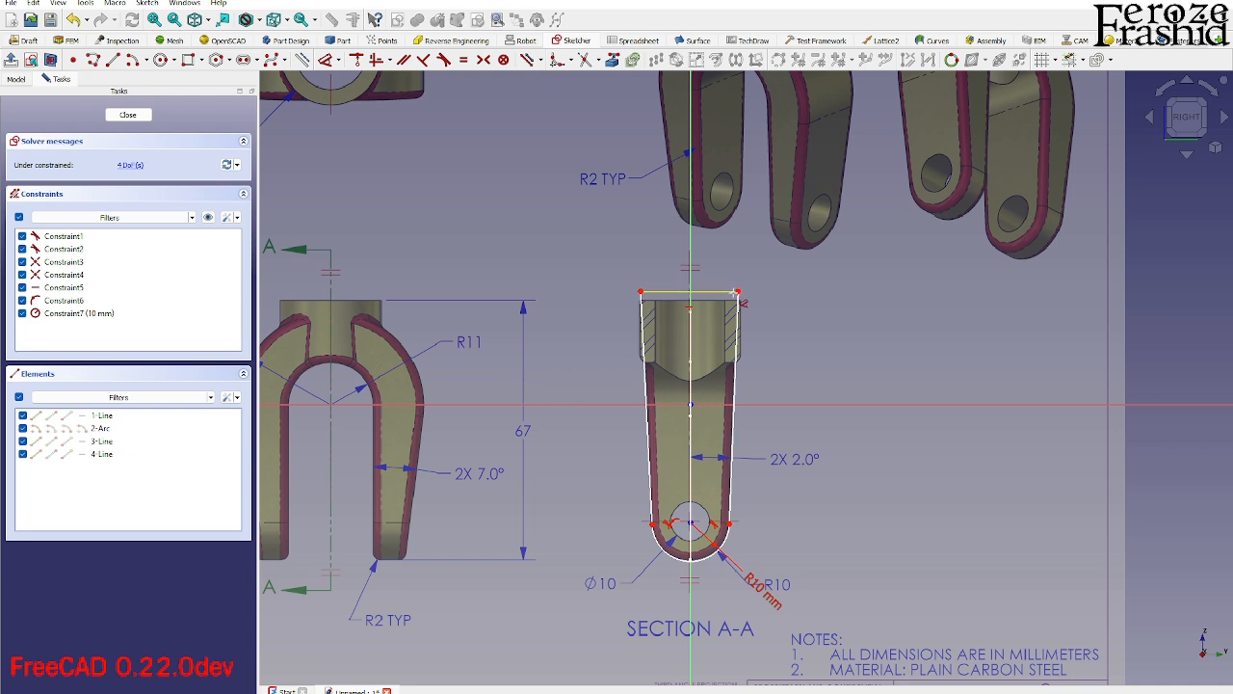
left_click(737, 291)
left_click(761, 355)
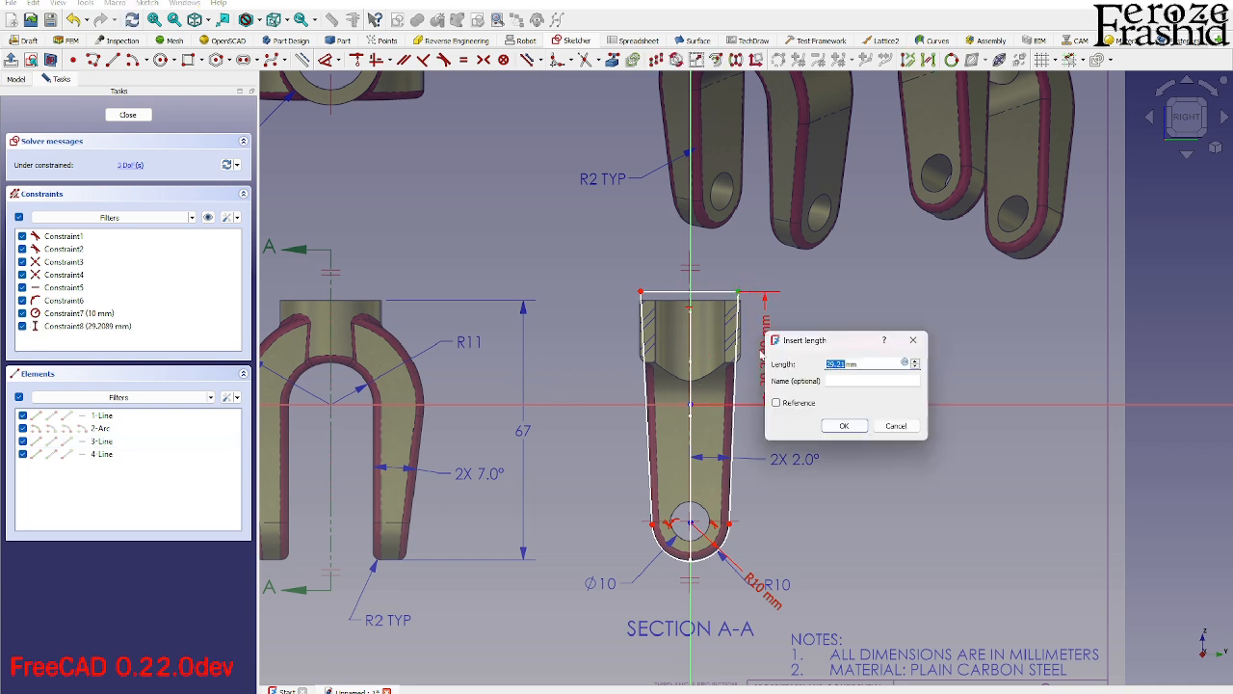
type("27")
key("Return")
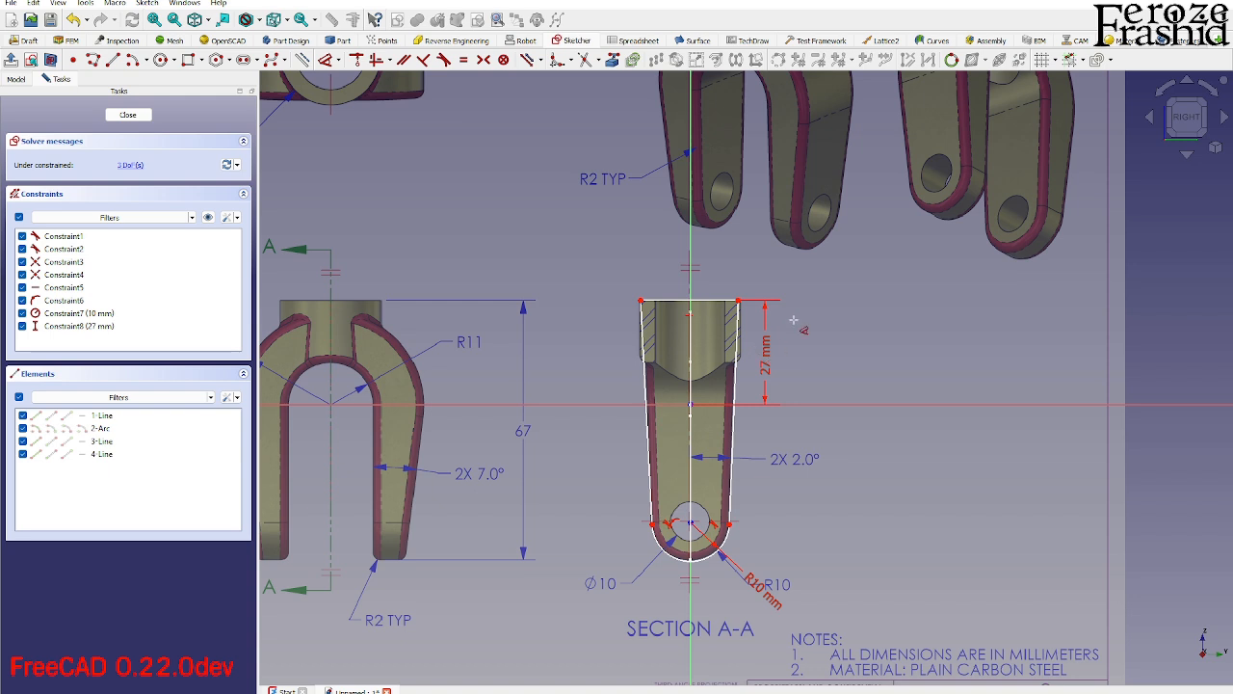
key("Escape")
Draw a 10 mm diameter circle centred on the lower arc's centre for the pin hole.
left_click(161, 60)
scroll(665, 573, "up", 3)
left_click(712, 482)
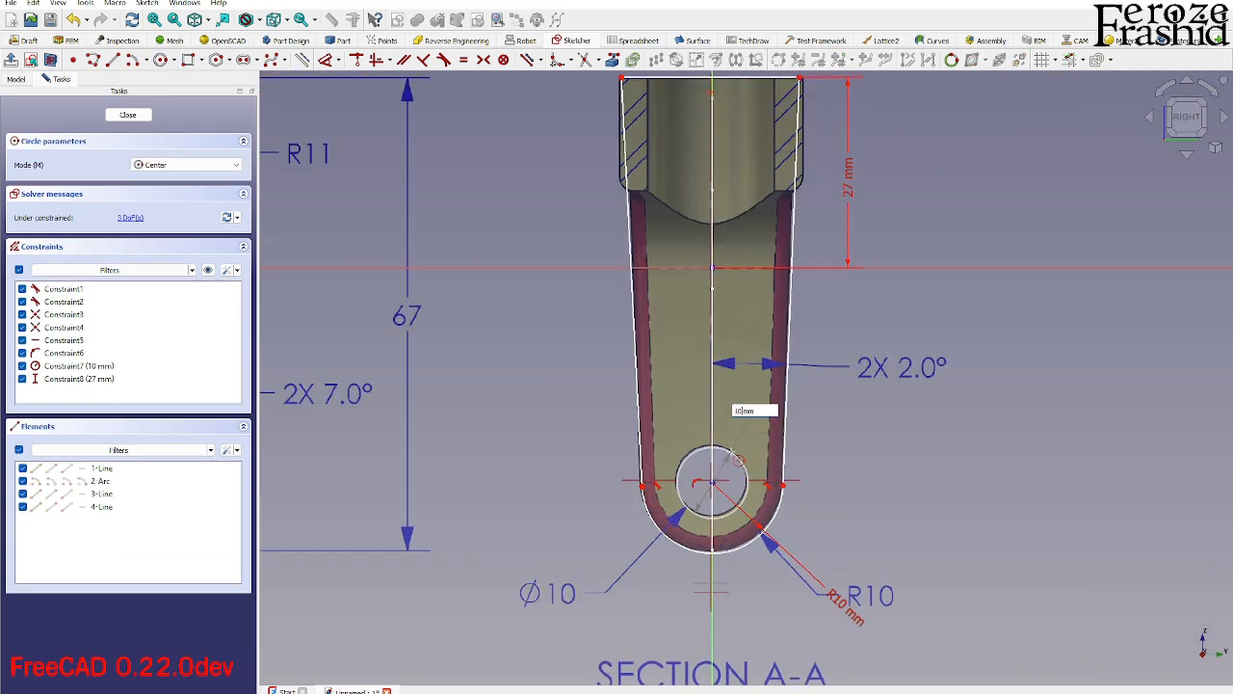
key("Return")
key("Escape")
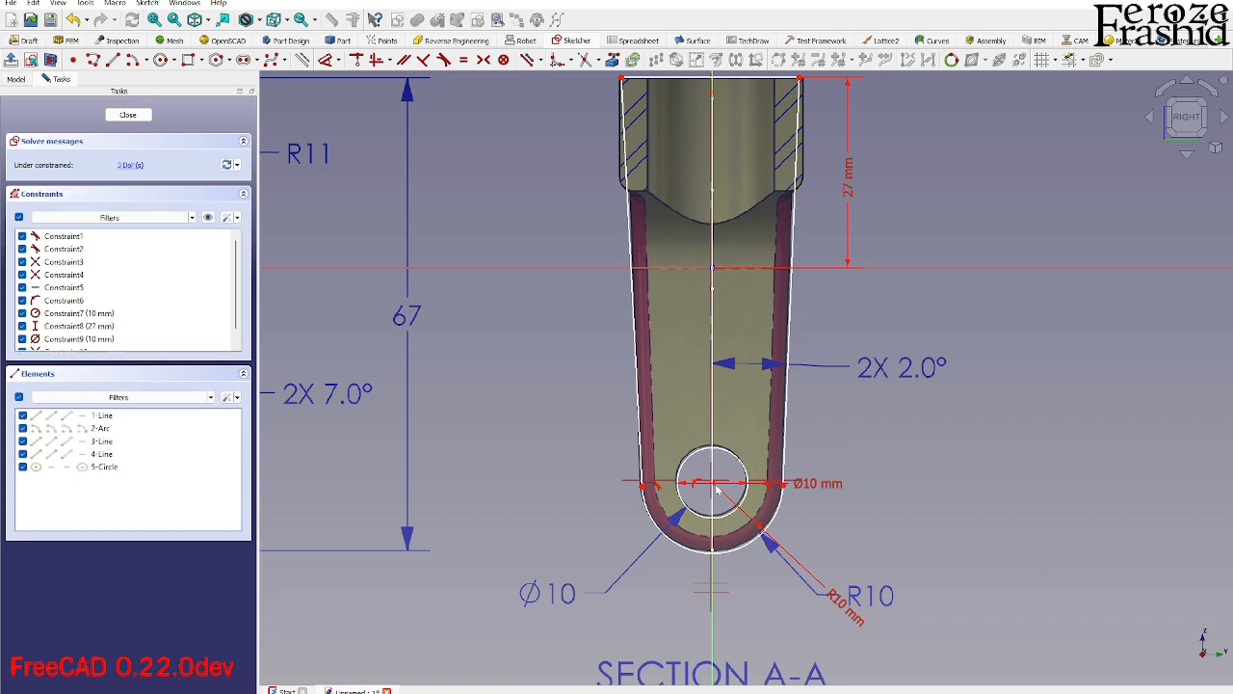
Constrain the vertical distance from the hole's centre to the horizontal axis to 30 mm.
left_click(713, 484)
key("d")
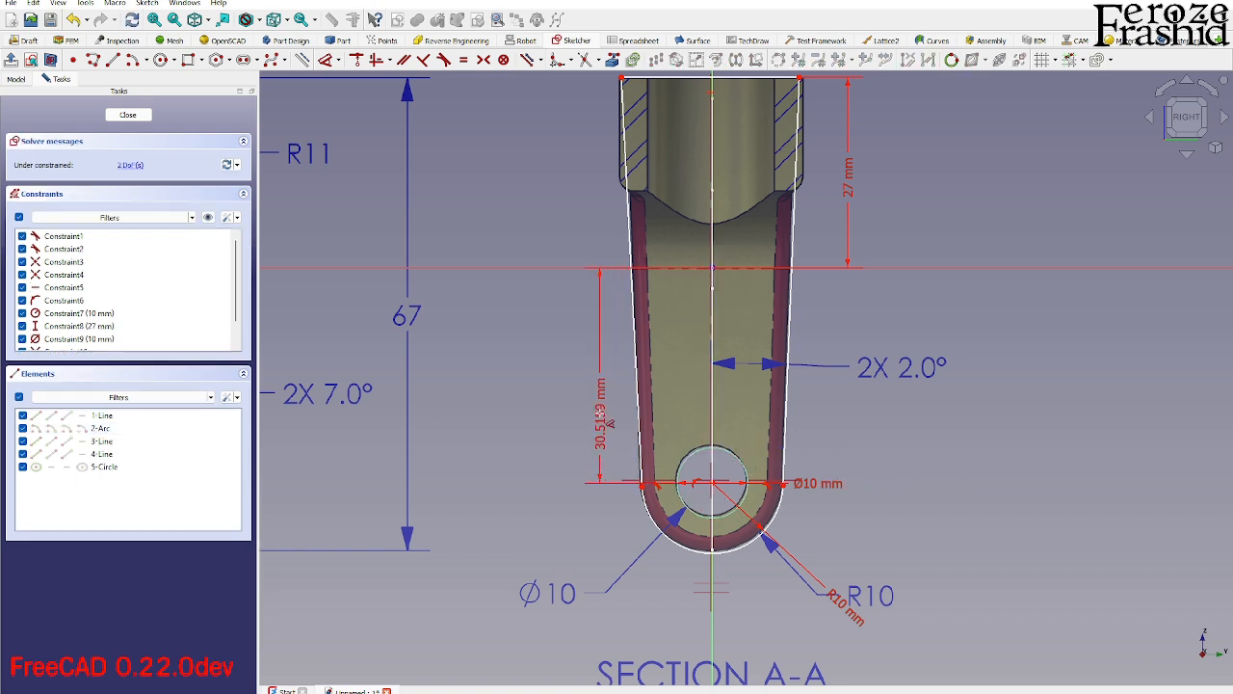
left_click(585, 402)
type("30")
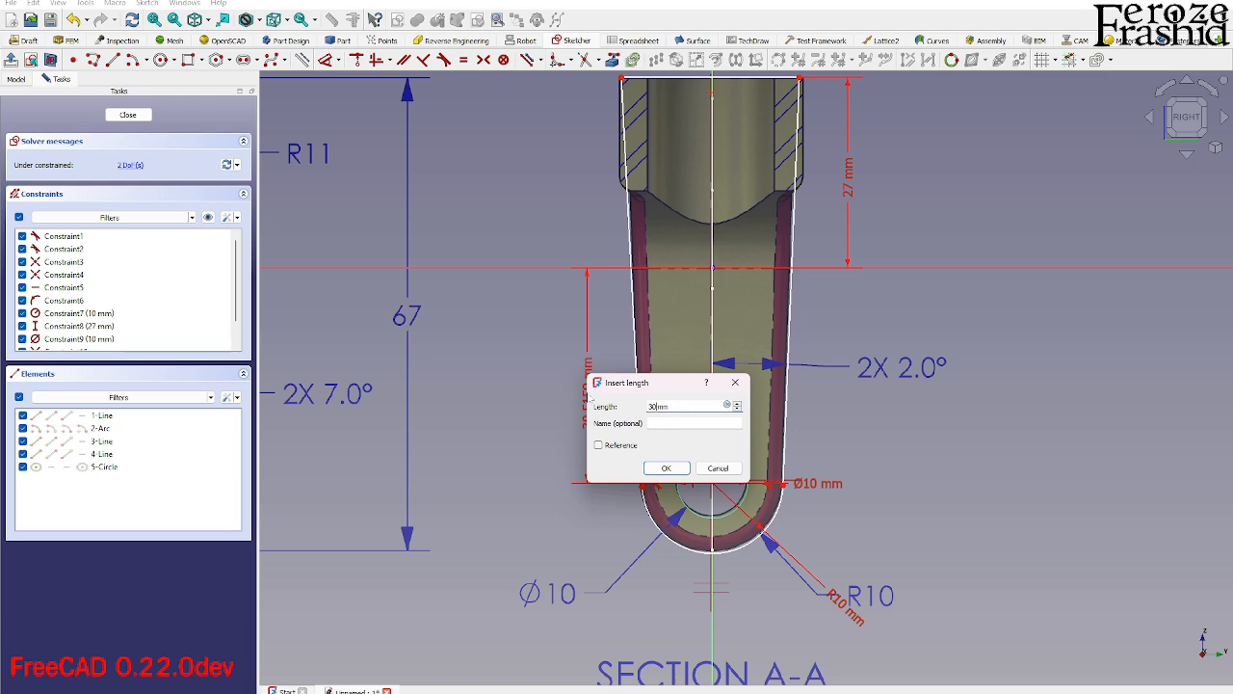
key("Return")
Constrain the two upper corners of the leg outline to be symmetric about the vertical axis.
scroll(867, 456, "down", 5)
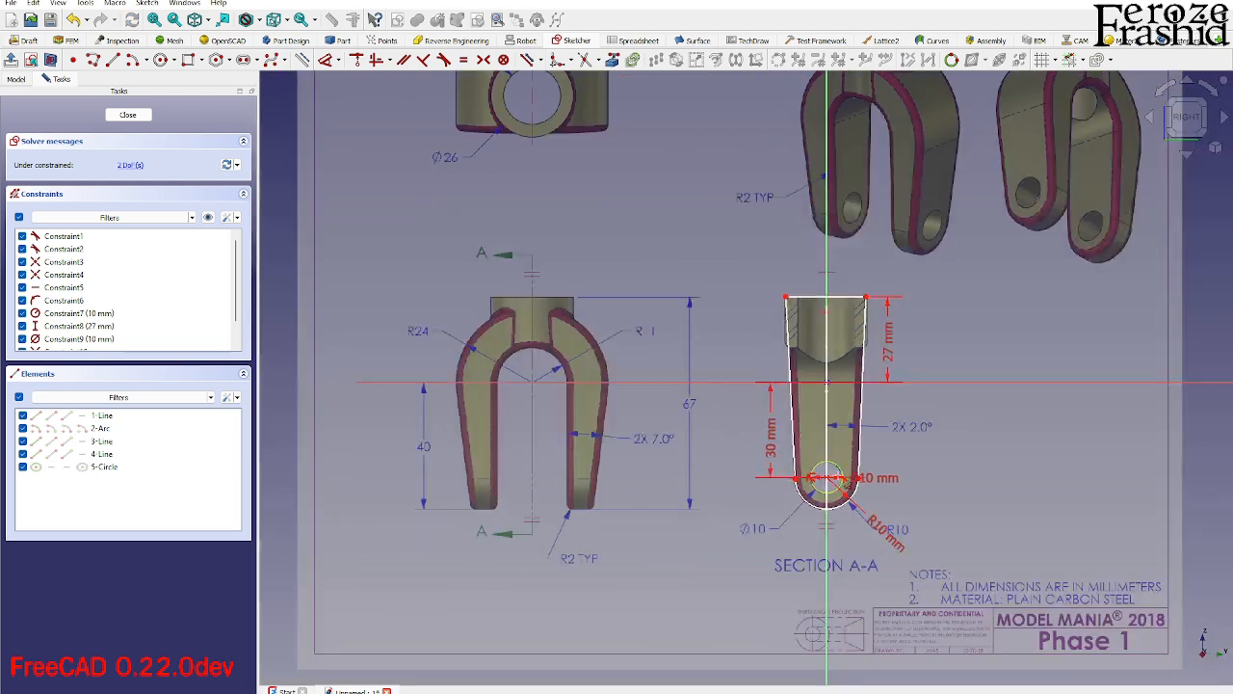
scroll(388, 386, "up", 3)
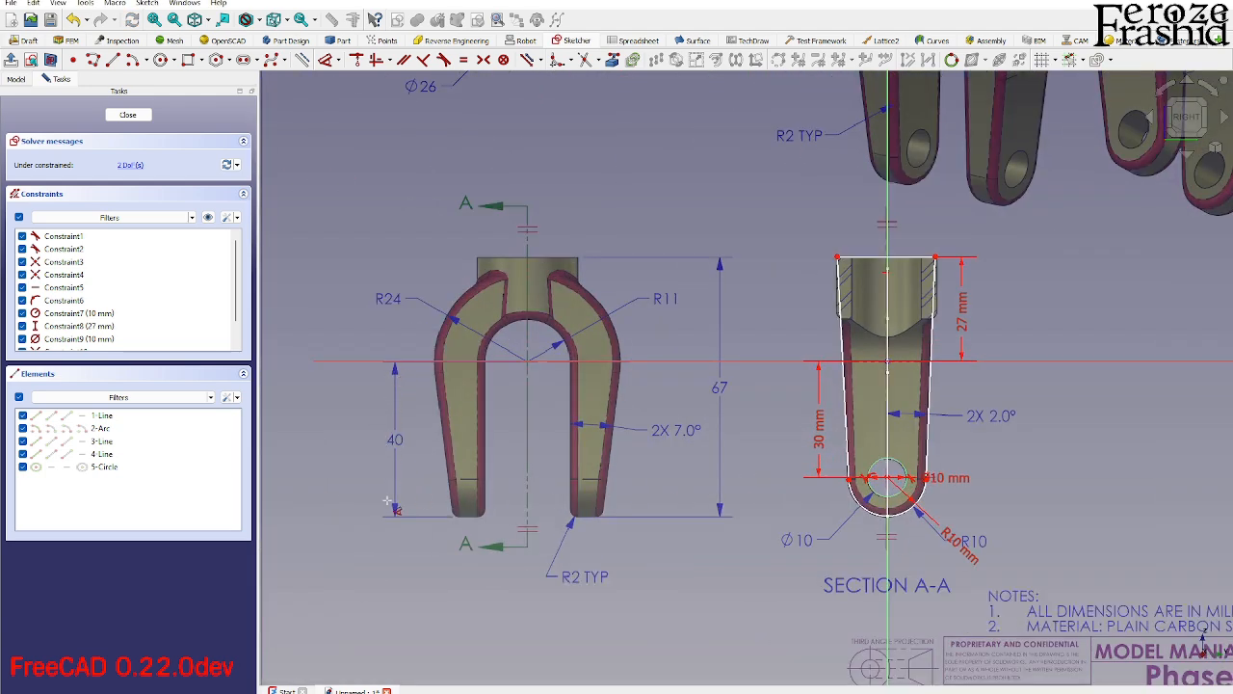
scroll(922, 514, "up", 2)
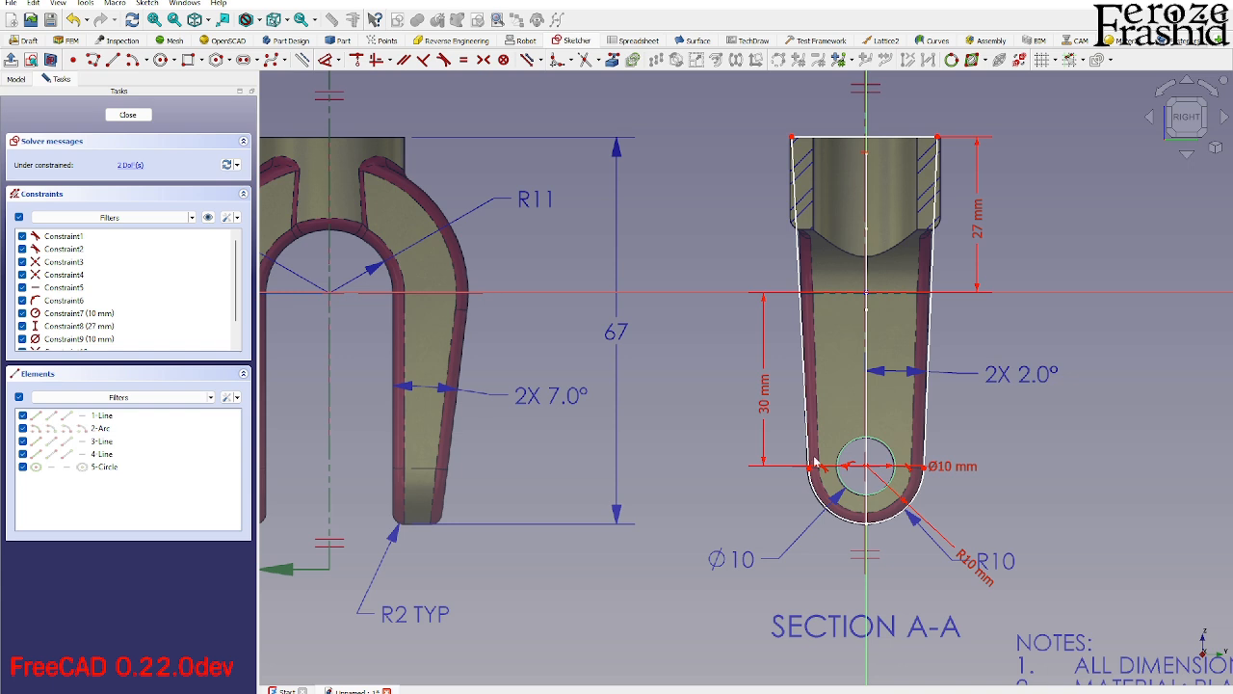
left_click(937, 139)
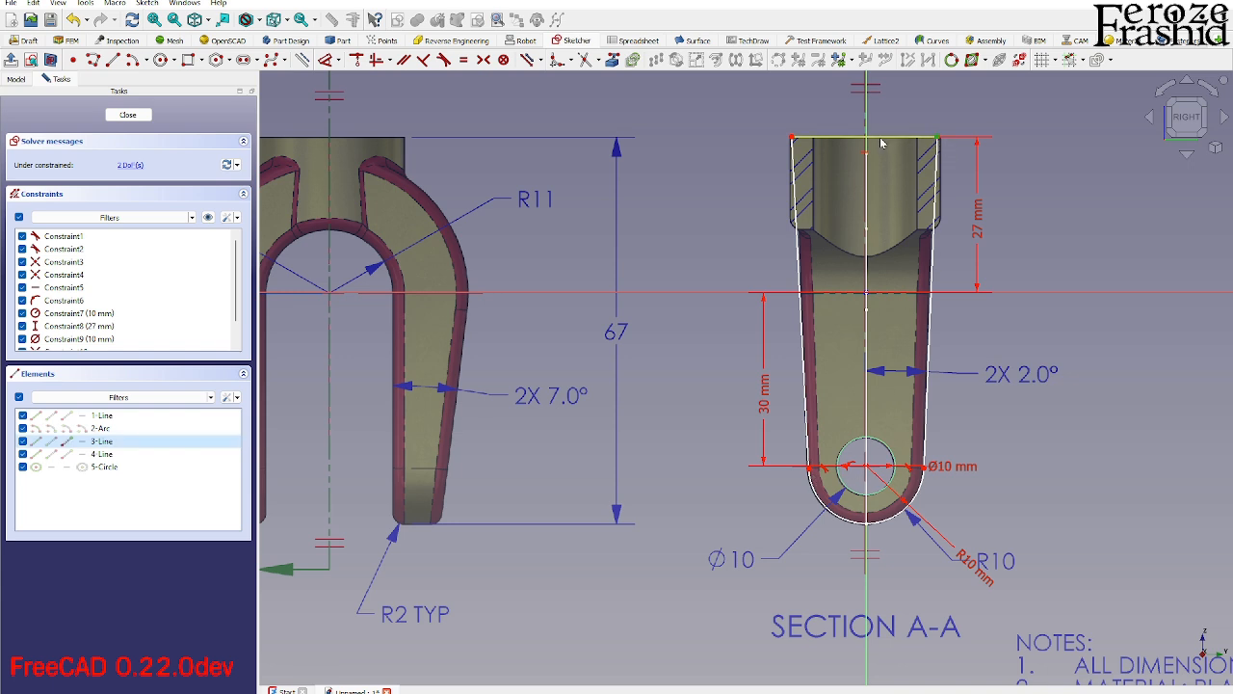
left_click(875, 138)
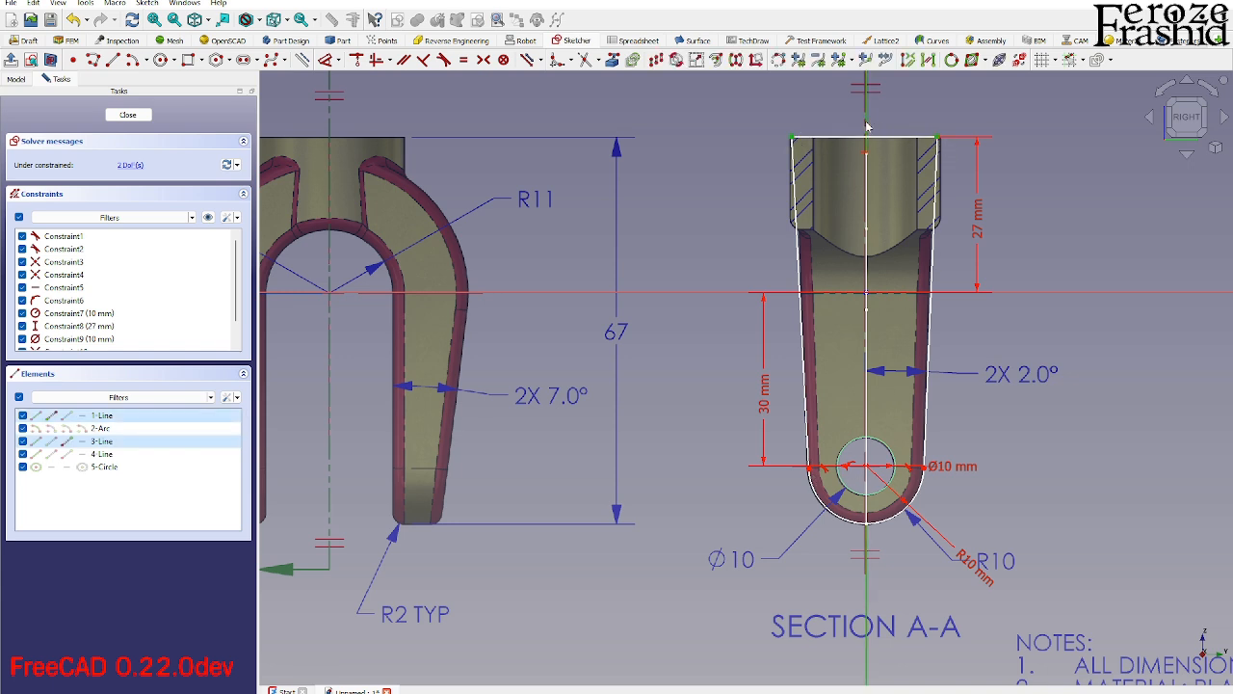
key("s")
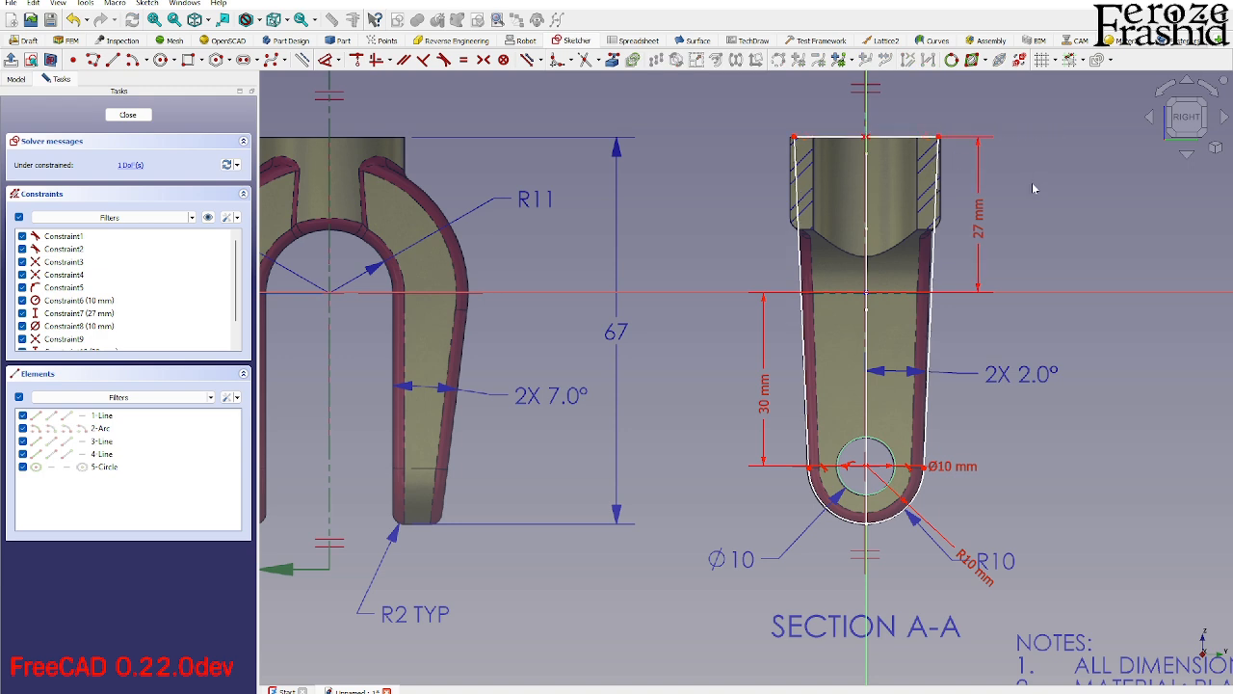
Constrain the angle between one slanted side of the leg and the horizontal axis to 92°.
left_click(933, 318)
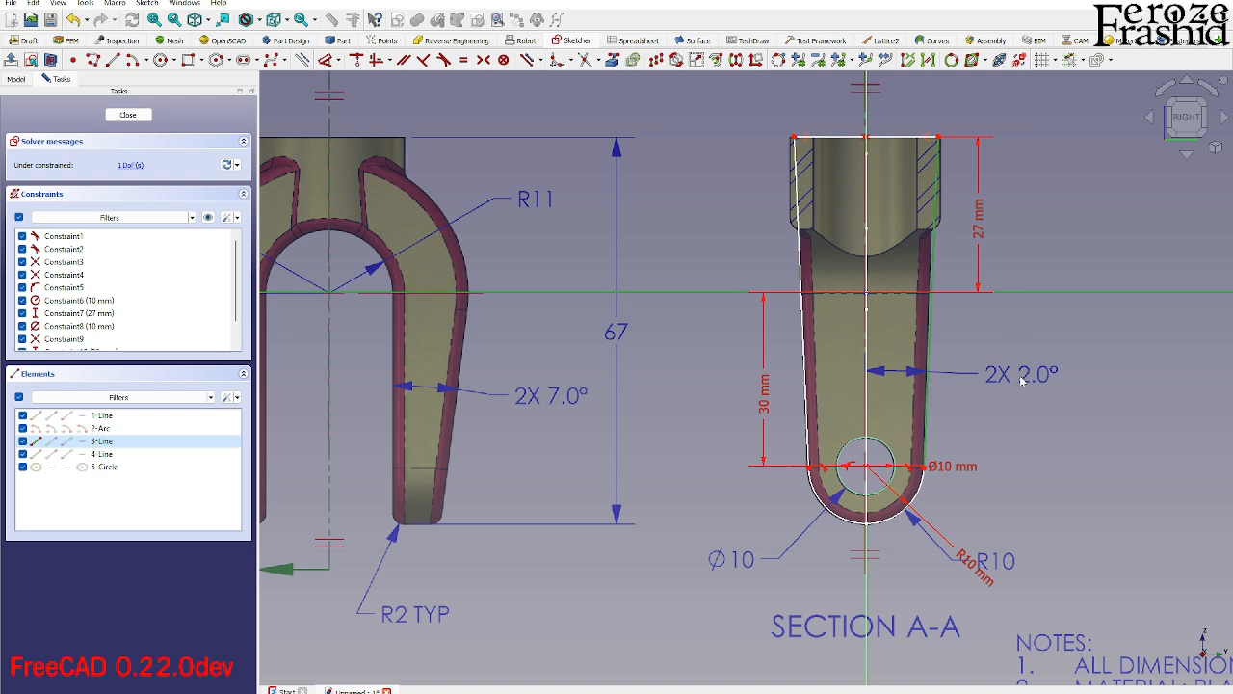
type("ka")
type("9")
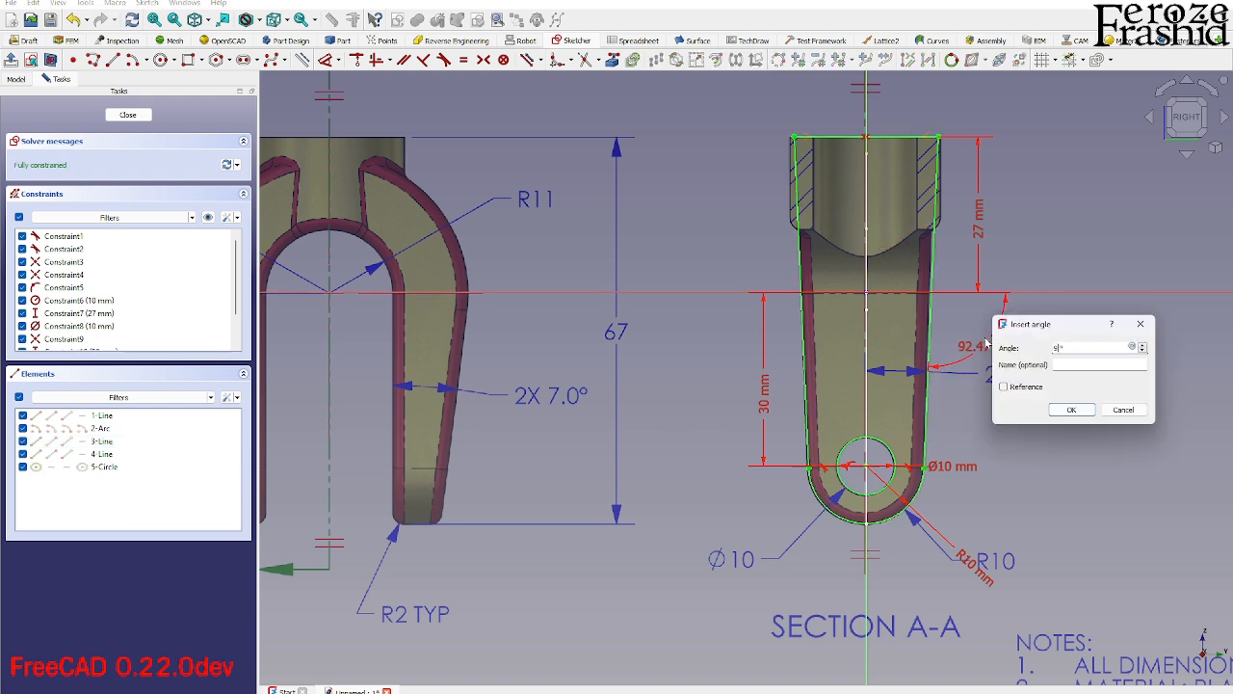
type("2")
key("Return")
scroll(829, 383, "down", 1)
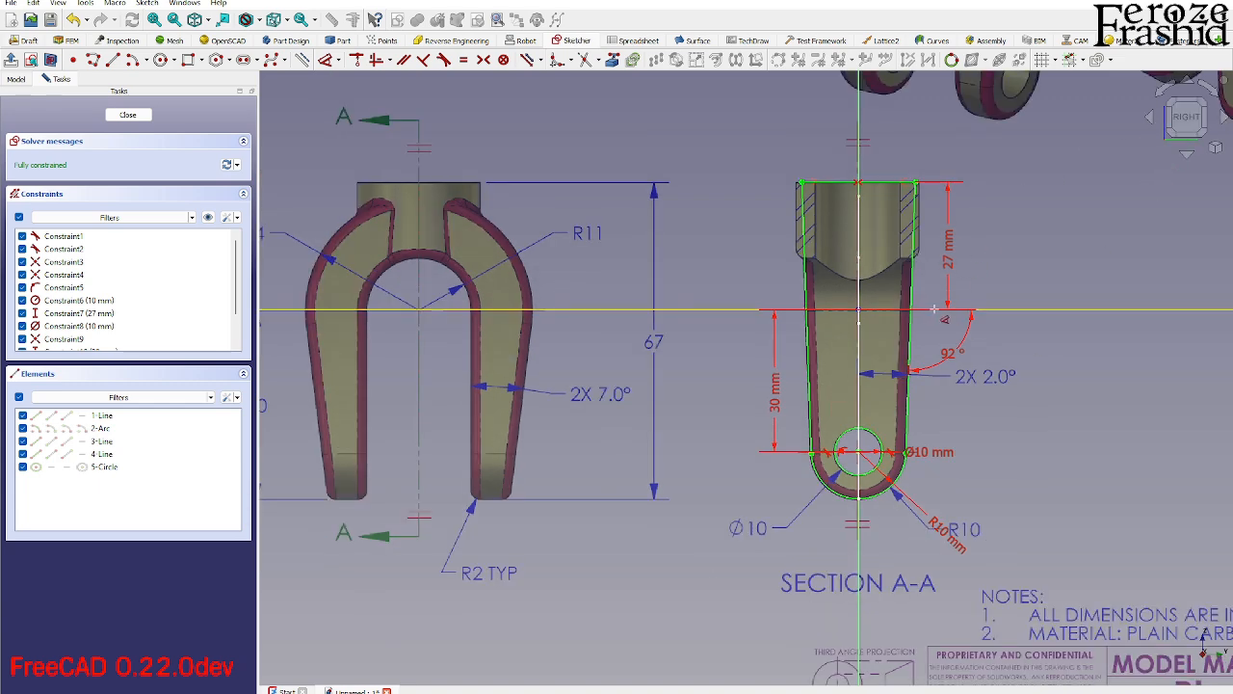
Finish editing the side-view leg sketch and rename it sksLegYZ.
scroll(920, 332, "up", 1)
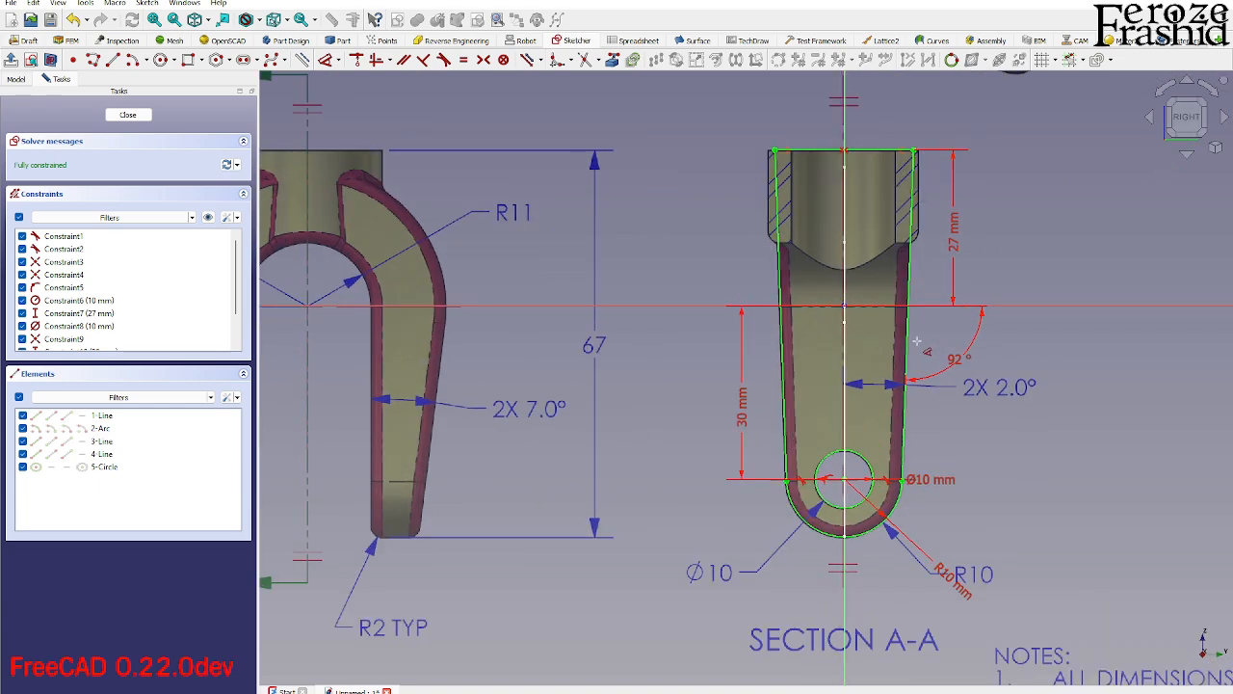
left_click(128, 115)
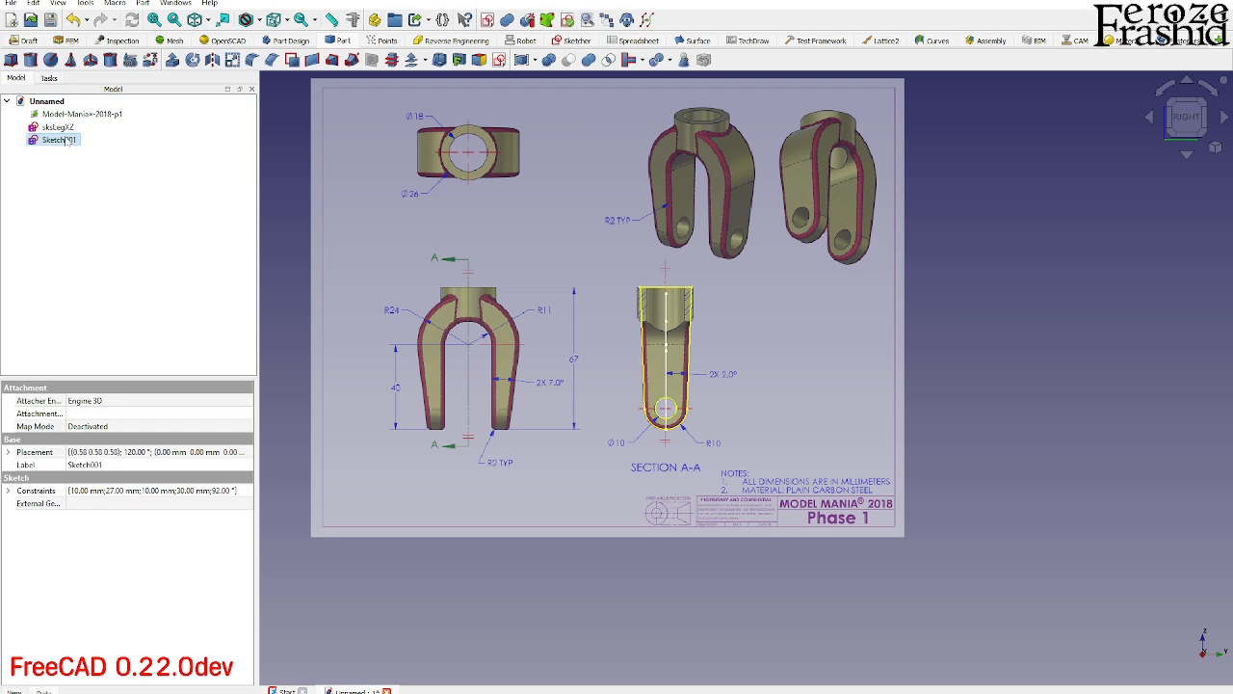
left_click(65, 141)
key("F2")
type("sksLeg")
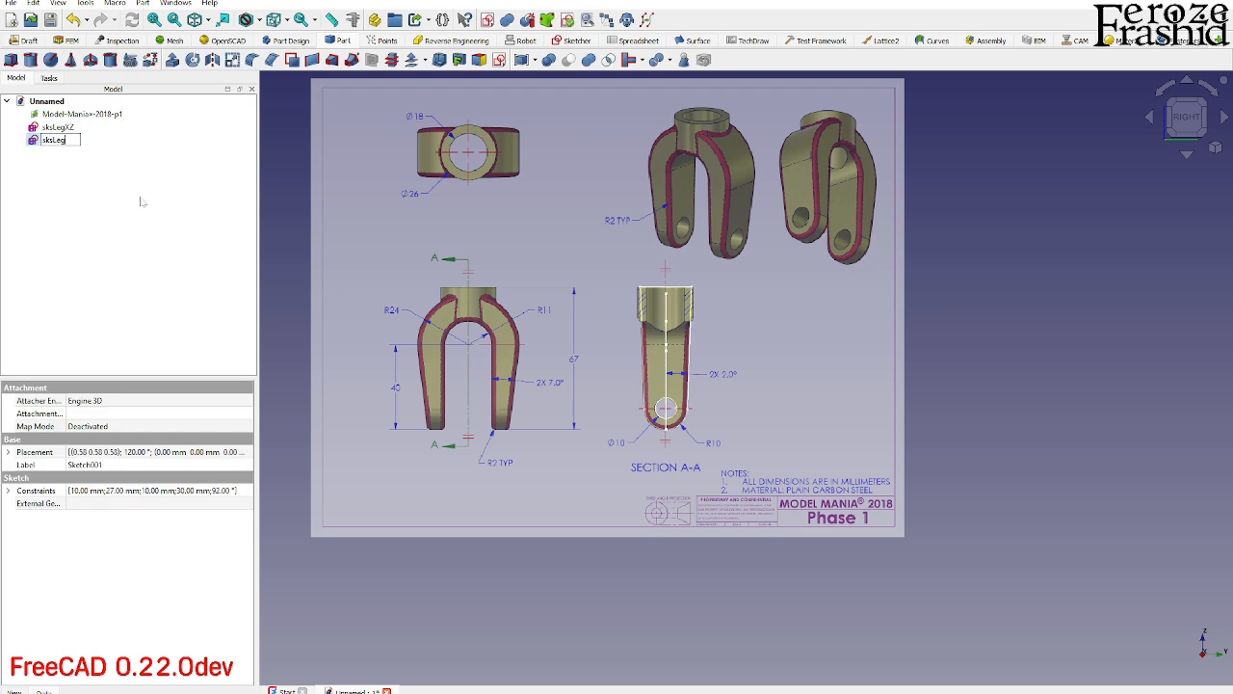
type("YZ")
key("Return")
Hide the reference drawing image and inspect the two leg sketches in 3D.
left_click(581, 337)
key("space")
middle_click_drag(595, 387, 805, 426)
scroll(591, 321, "up", 3)
scroll(737, 350, "down", 2)
scroll(550, 303, "up", 2)
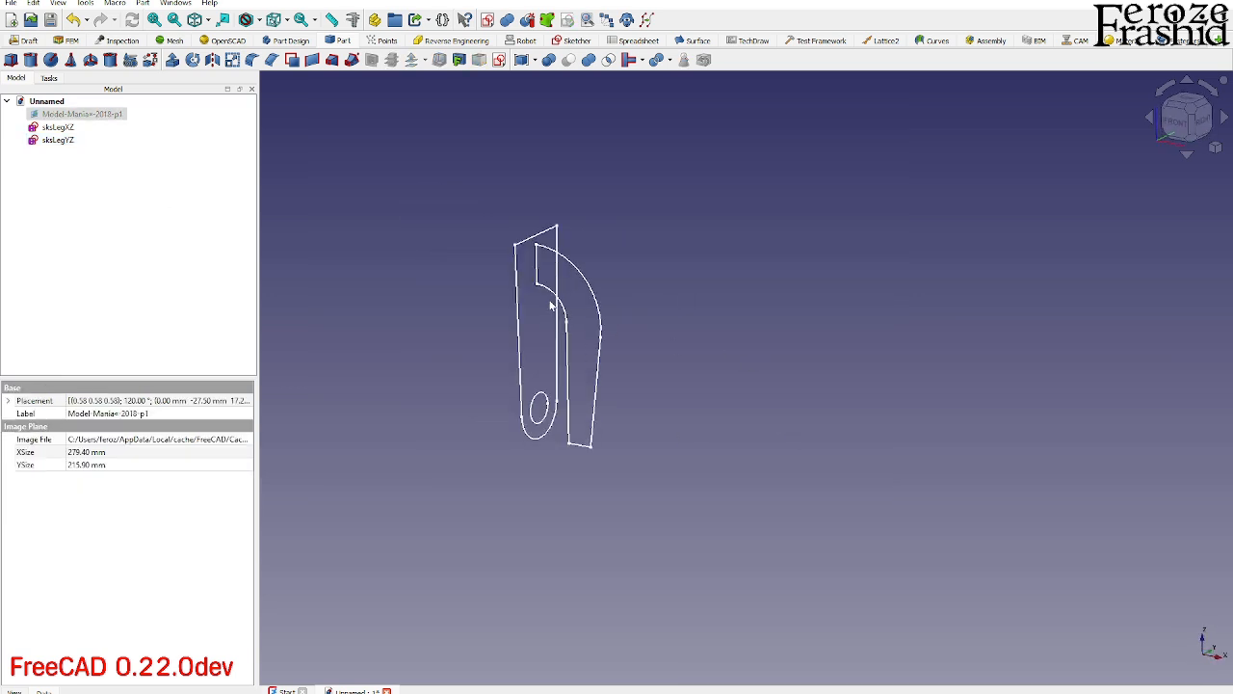
middle_click_drag(550, 304, 553, 300)
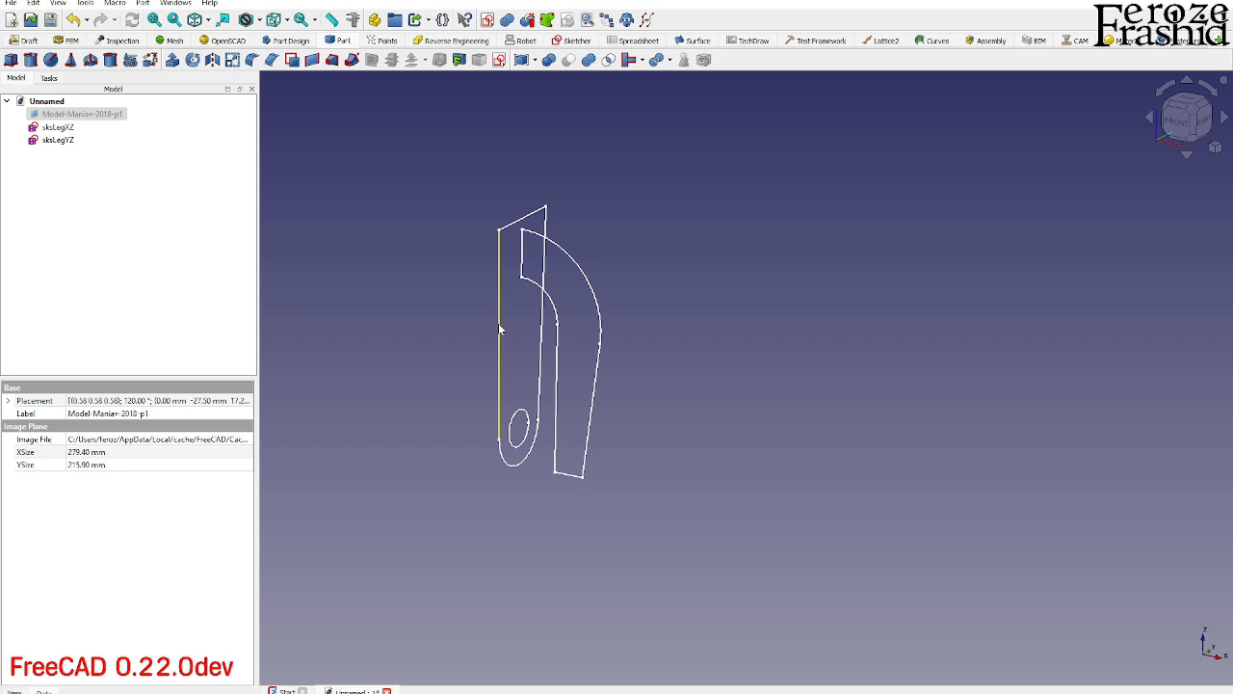
left_click(600, 342)
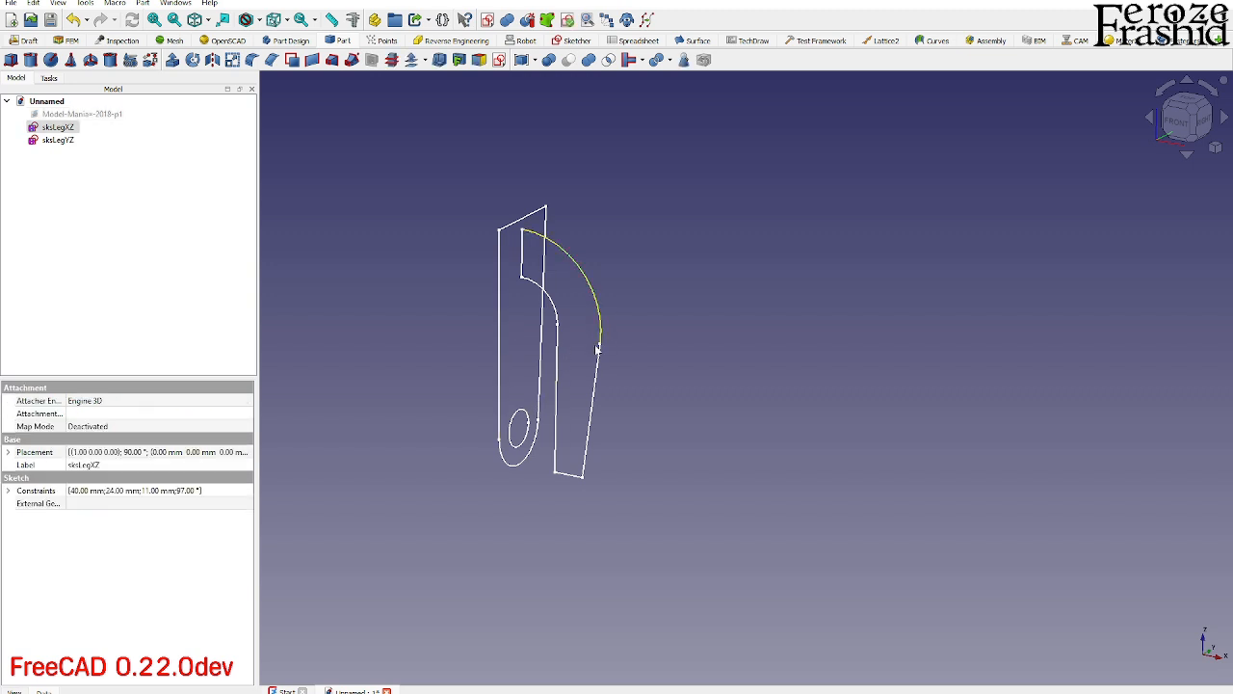
left_click(477, 309)
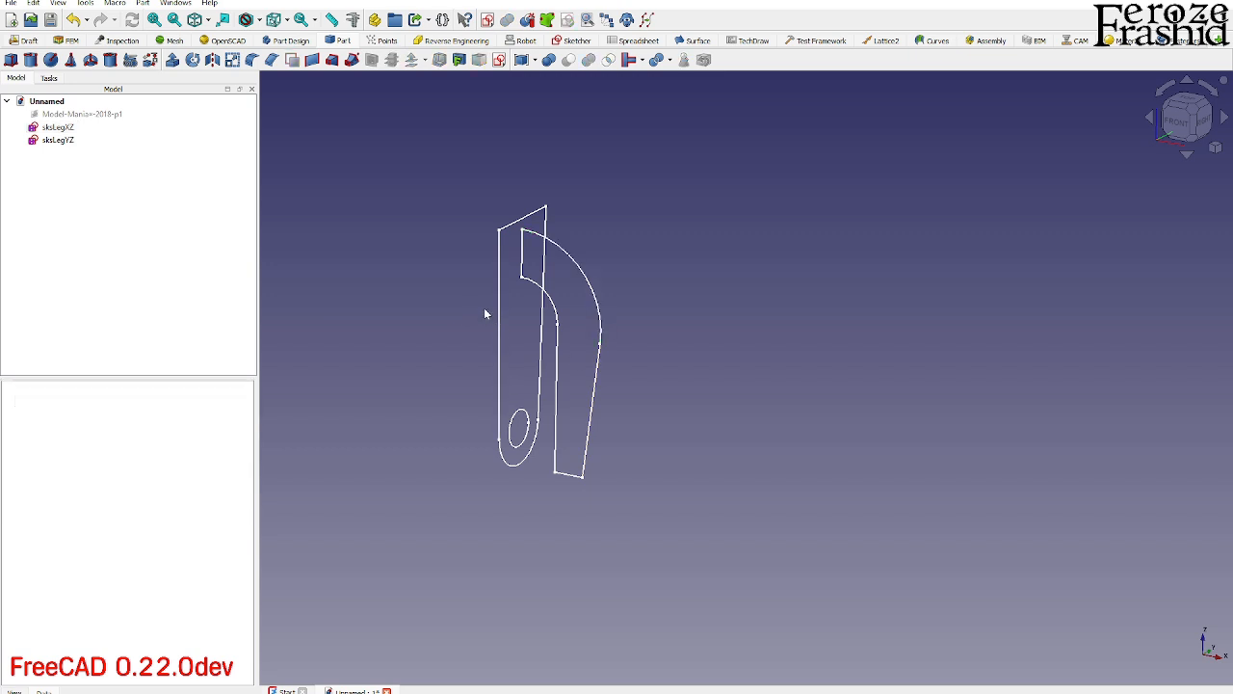
Extrude the sksLegYZ sketch 25 mm along its normal as a solid.
left_click(499, 322)
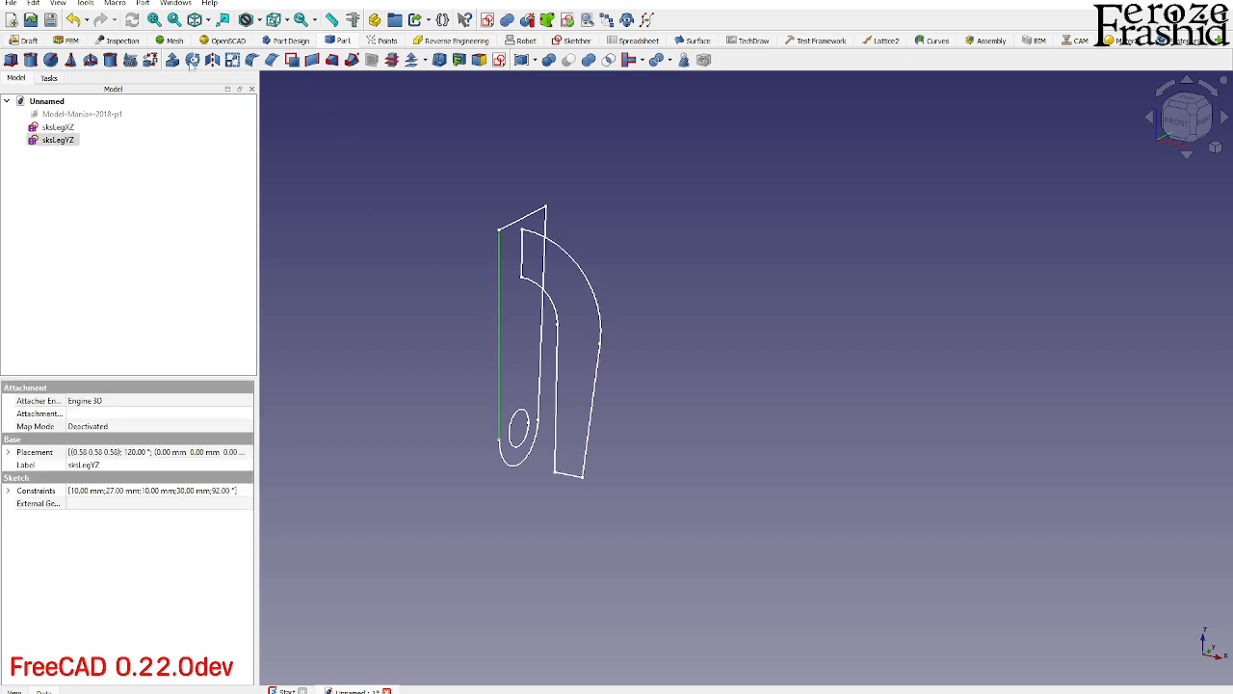
left_click(175, 64)
type("25")
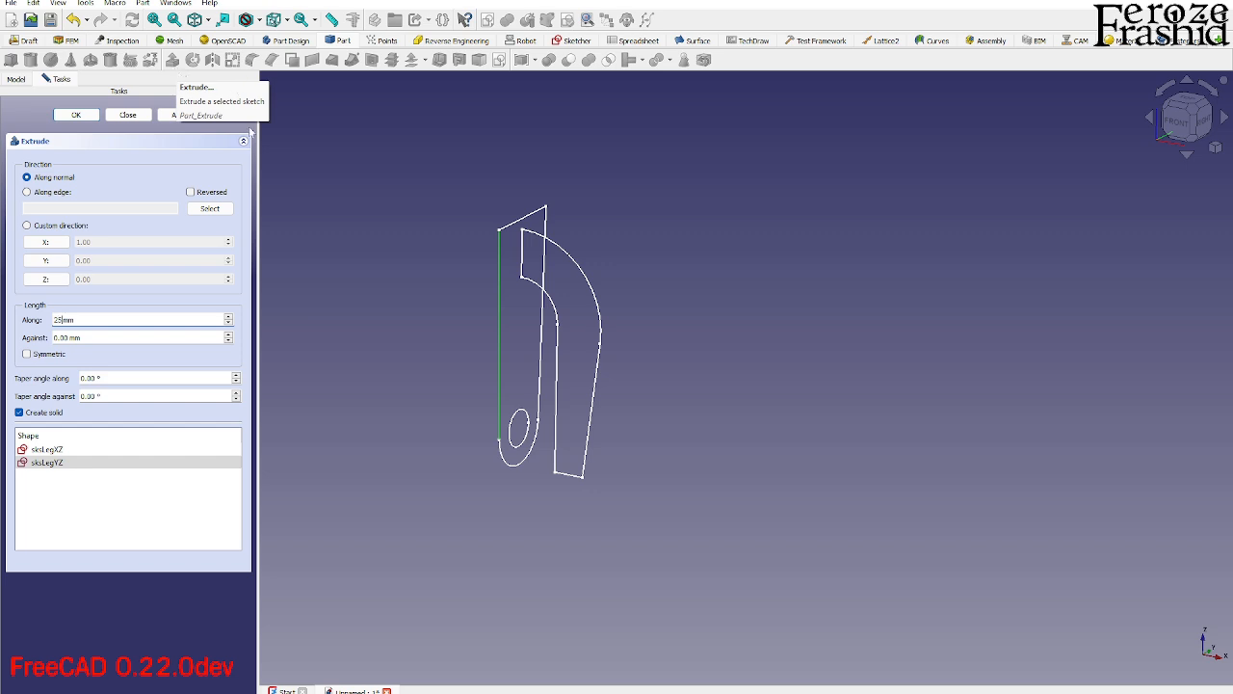
left_click(179, 115)
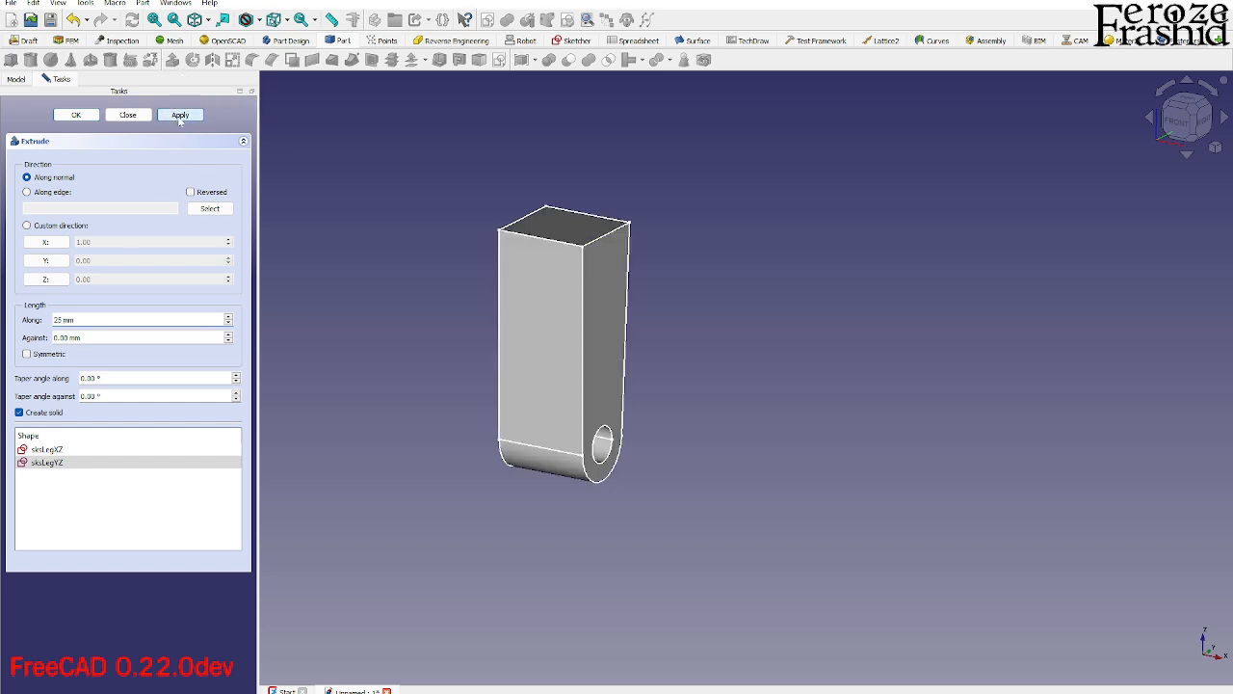
middle_click_drag(490, 273, 380, 268)
left_click(131, 115)
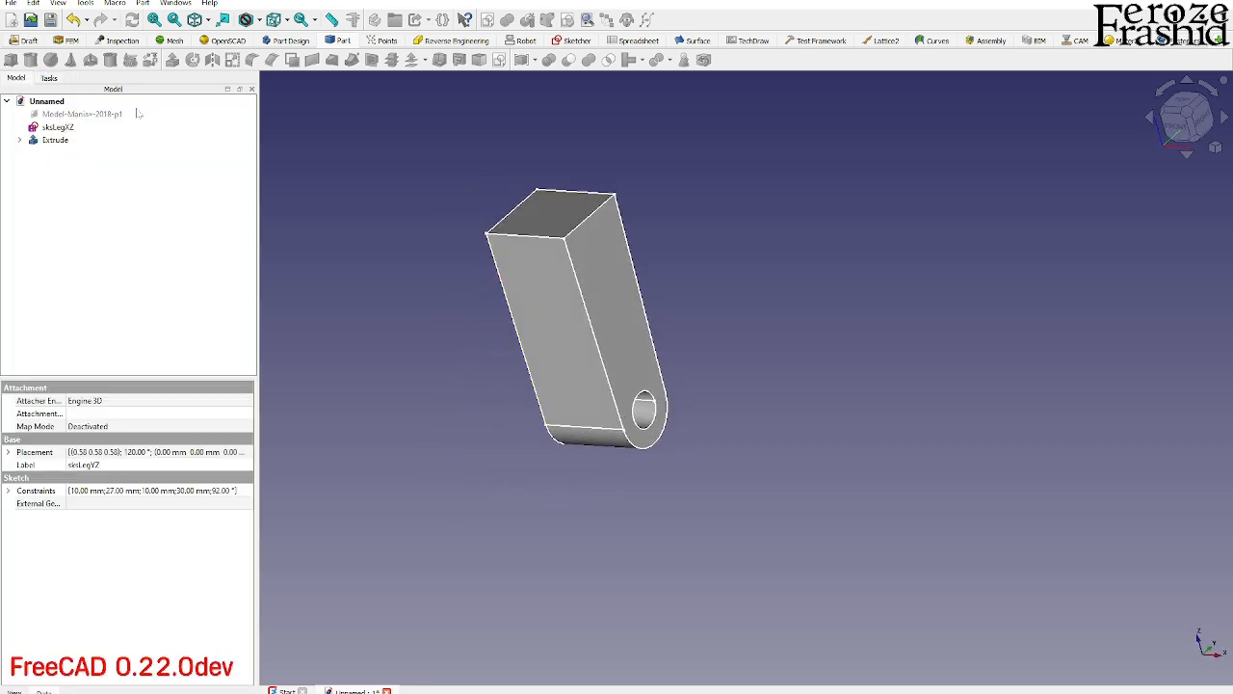
Rename the extrusion of the sksLegYZ sketch as LegYZ.
left_click(55, 139)
left_click(60, 140)
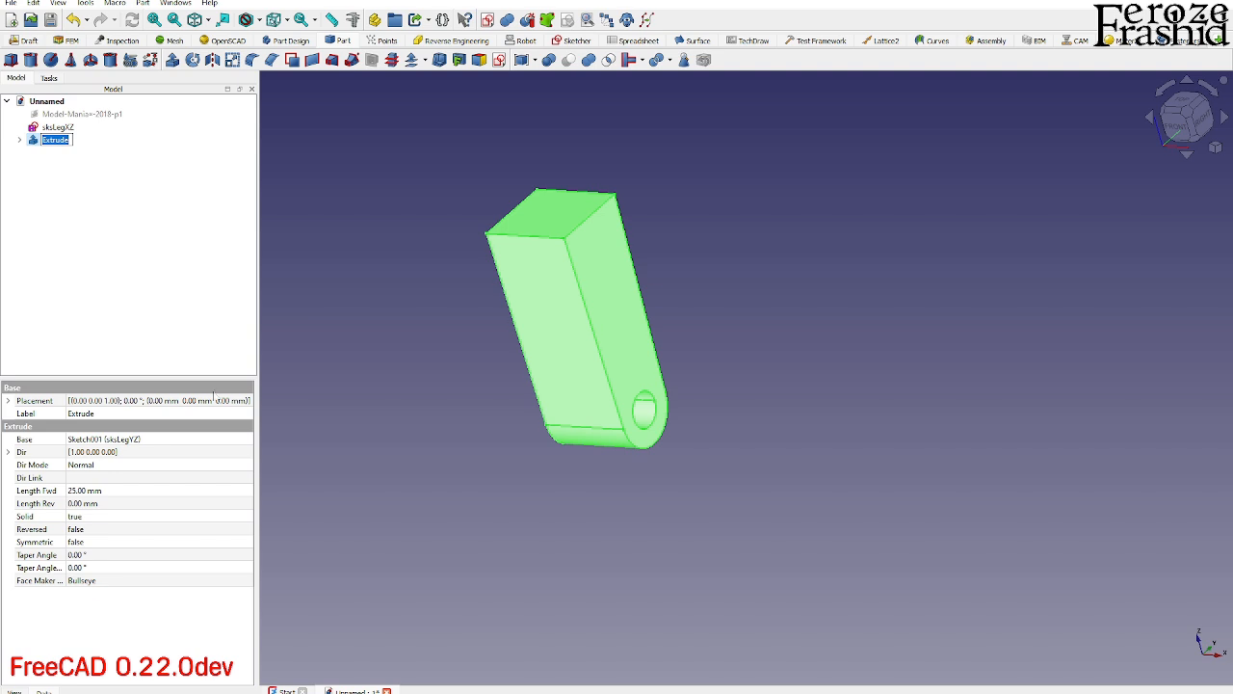
type("leg")
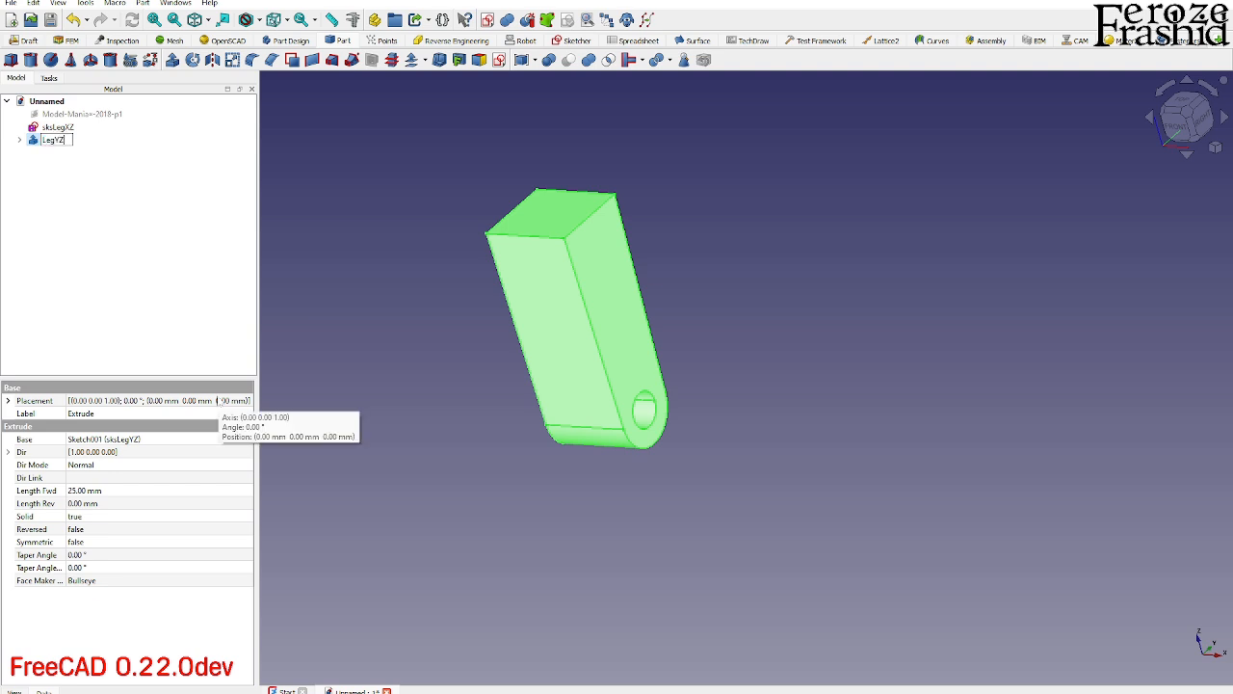
key("Return")
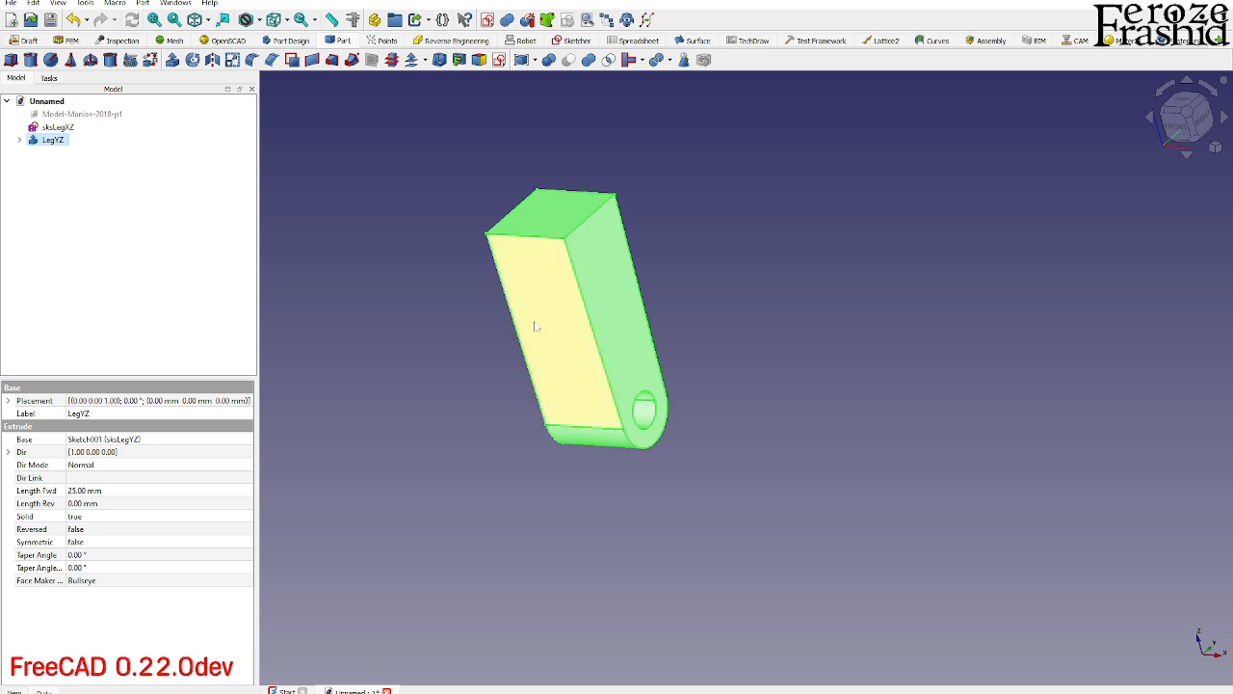
Hide the LegYZ solid and extrude the sksLegXZ sketch 25 mm symmetrically along its normal as a solid.
left_click(533, 322)
key("space")
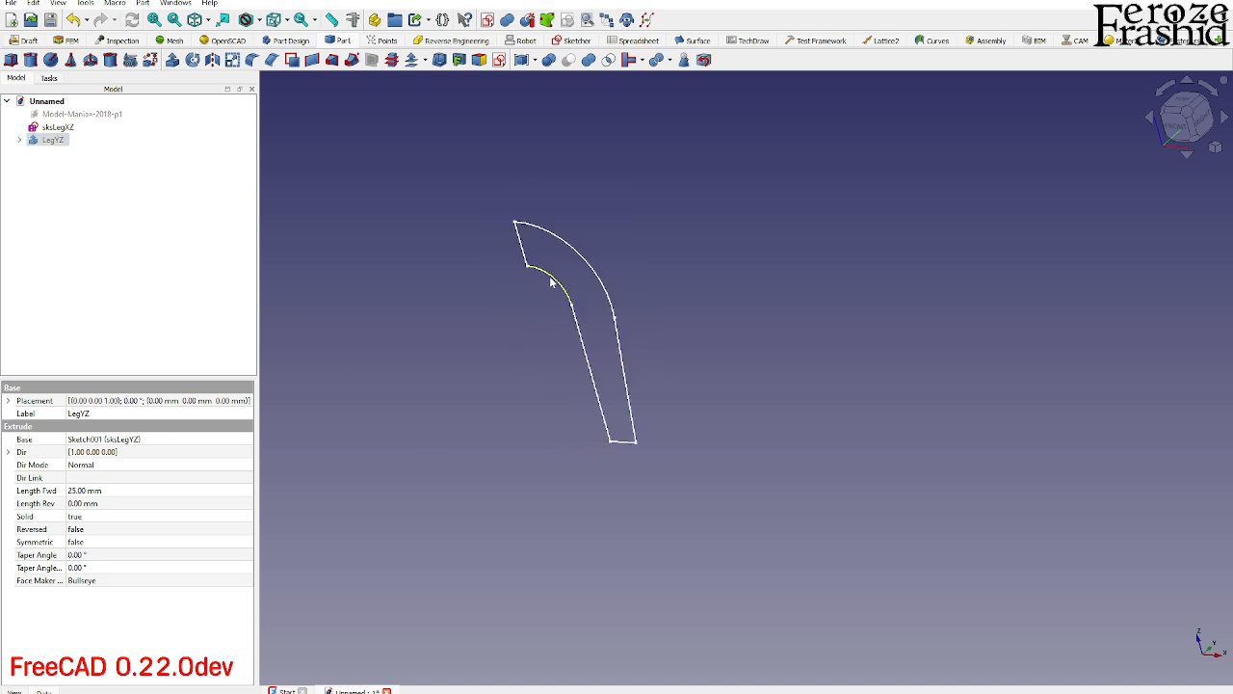
left_click(550, 280)
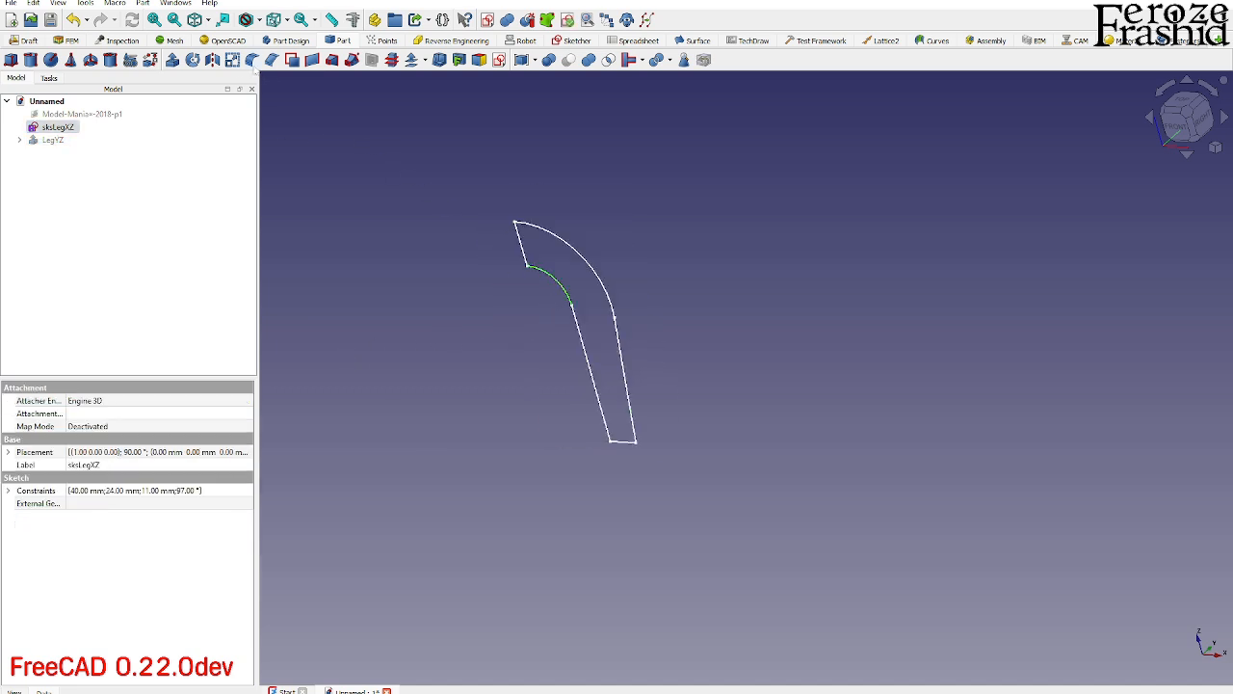
left_click(174, 61)
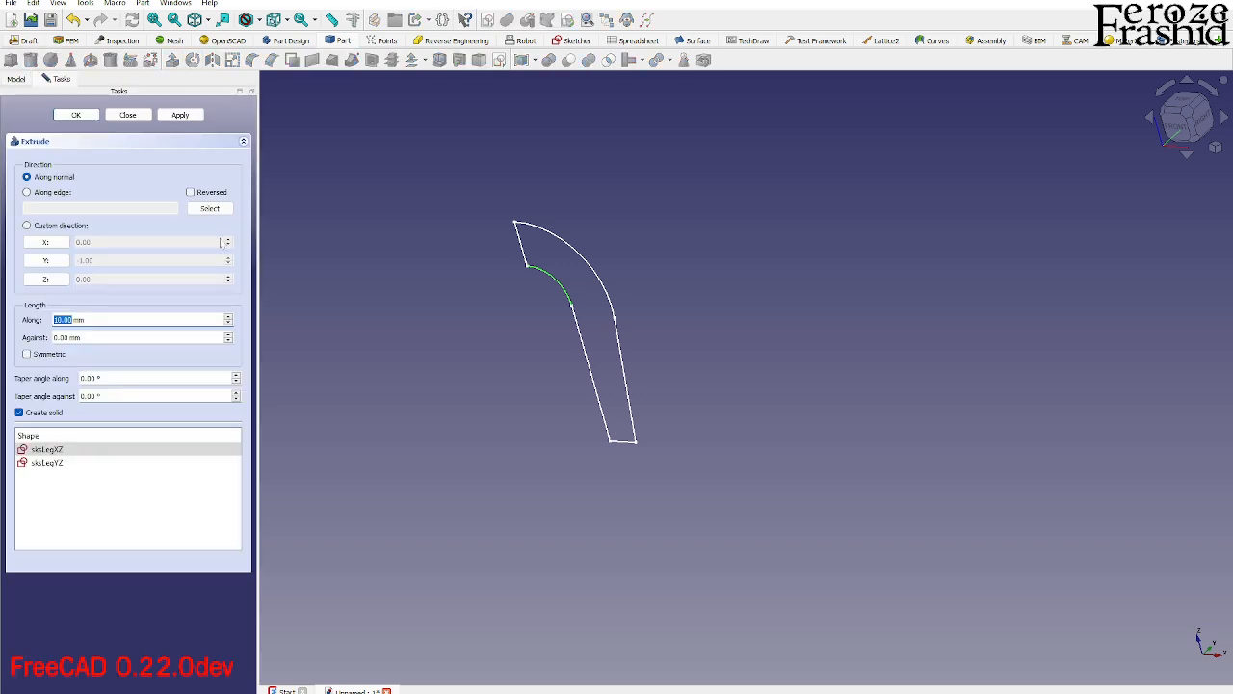
type("25")
left_click(64, 353)
left_click(181, 115)
left_click(128, 114)
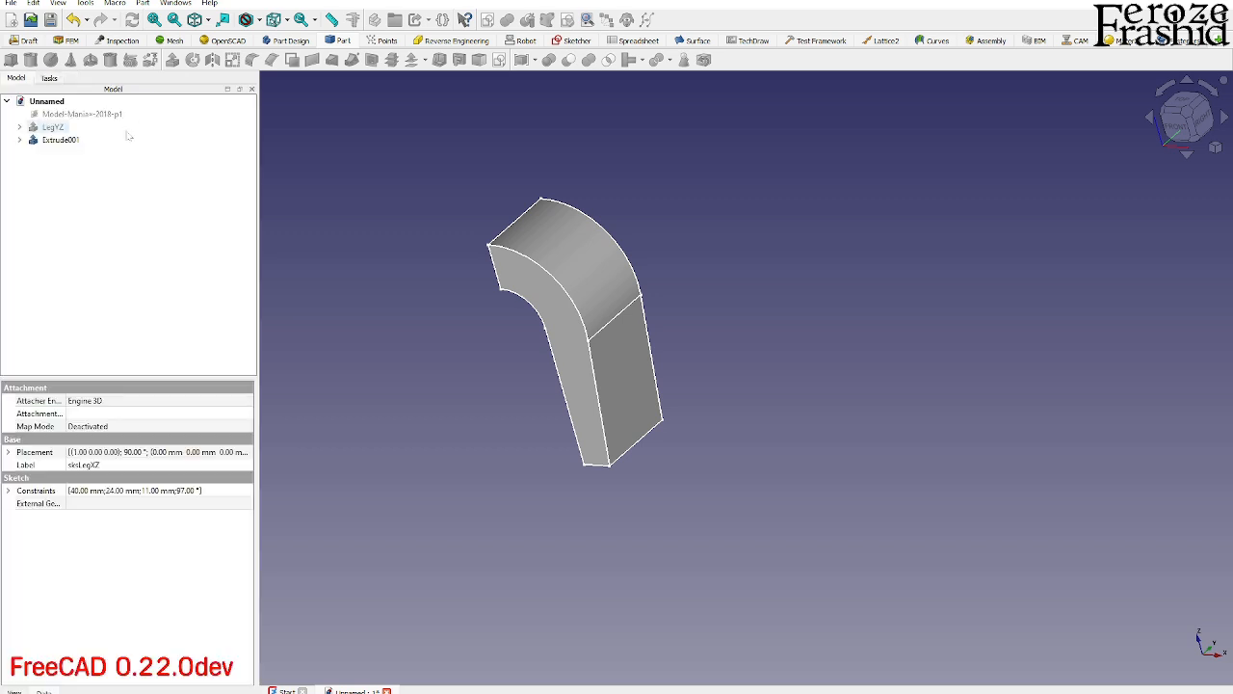
Show the LegYZ solid again and inspect how it overlaps the curved leg extrusion.
left_click(53, 127)
key("space")
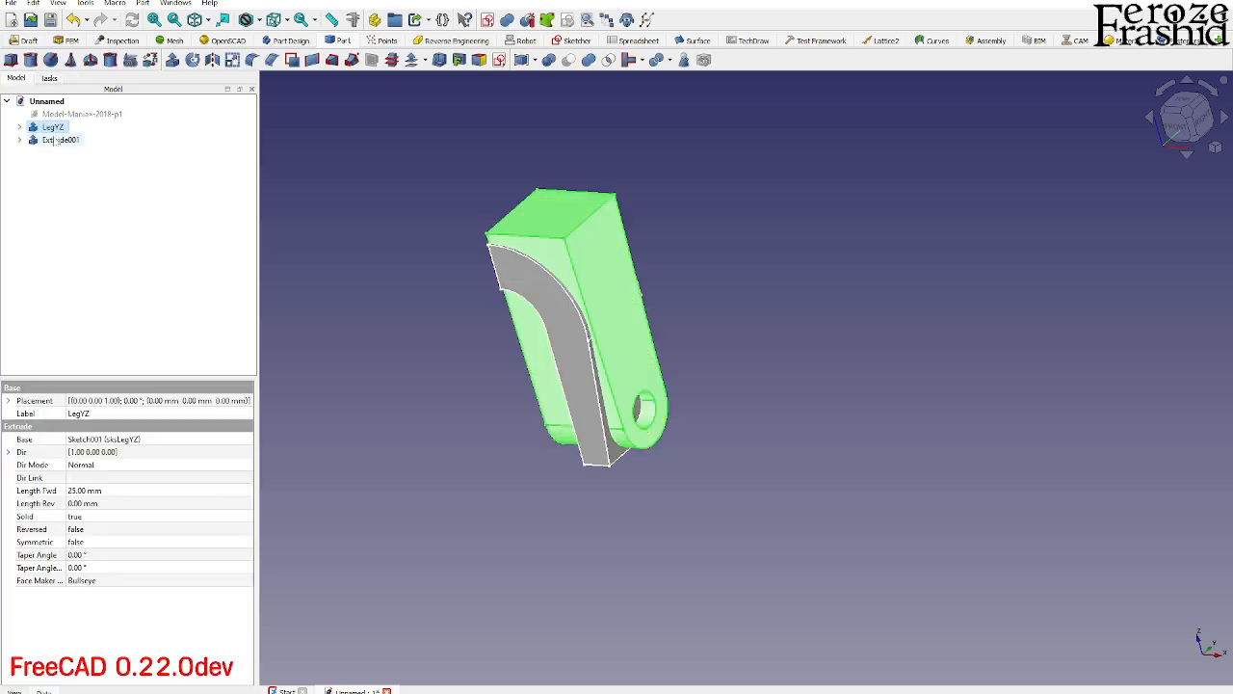
middle_click_drag(516, 447, 463, 468)
scroll(514, 273, "up", 4)
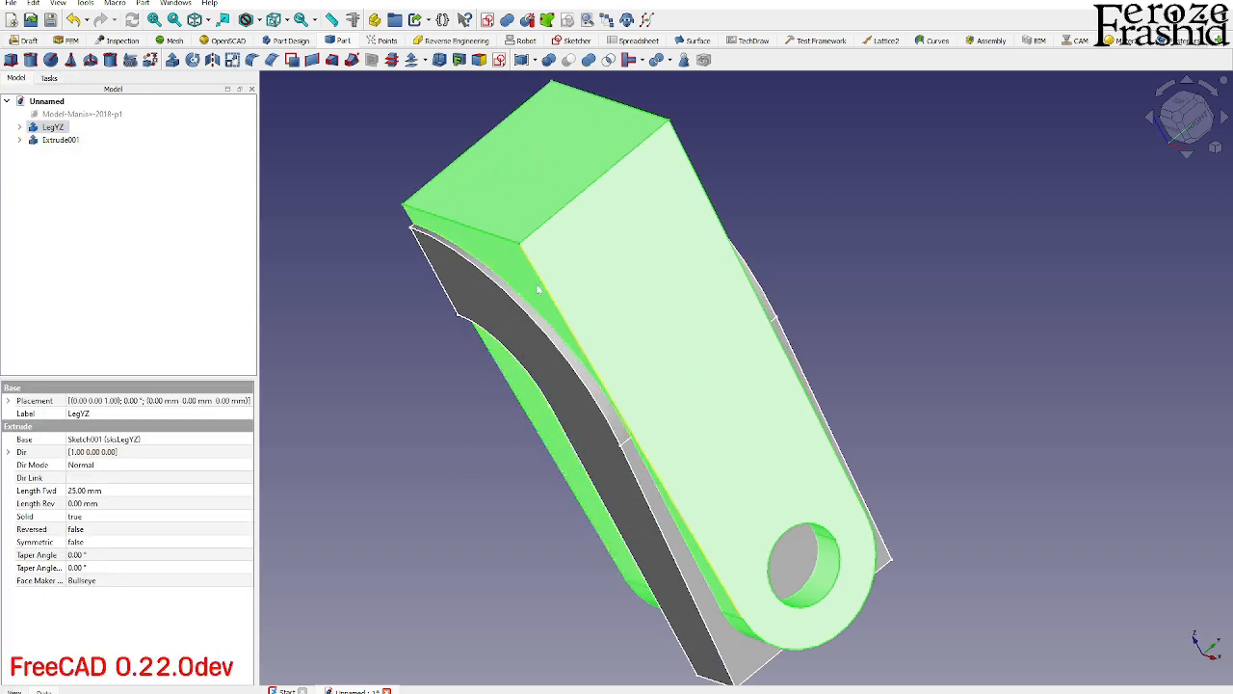
middle_click_drag(535, 303, 633, 333)
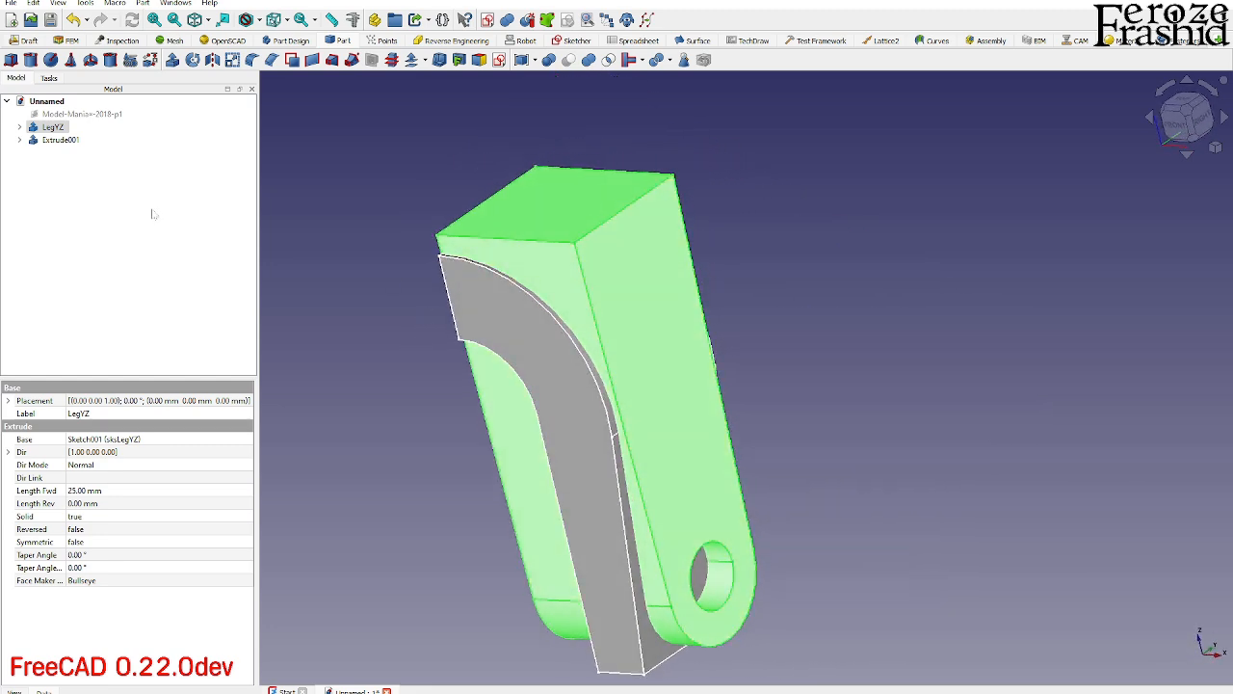
Rename the curved extrusion of the sksLegXZ sketch as LegXZ.
left_click(64, 141)
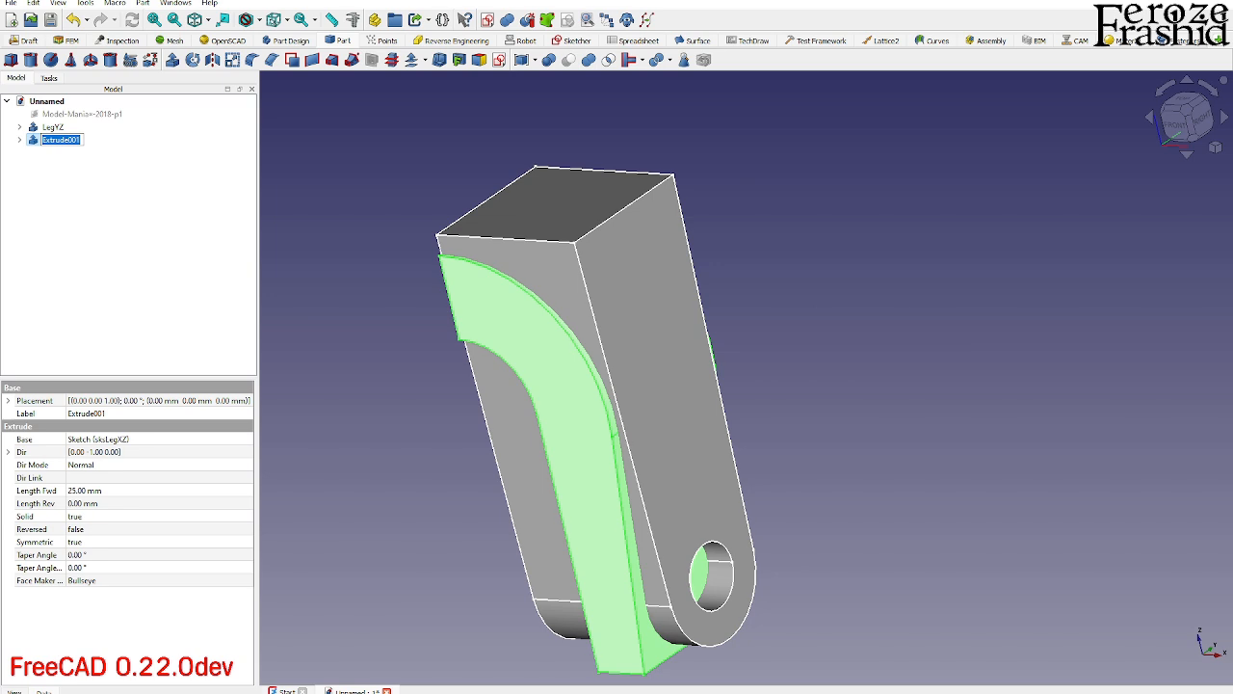
type("LegXZ")
key("Return")
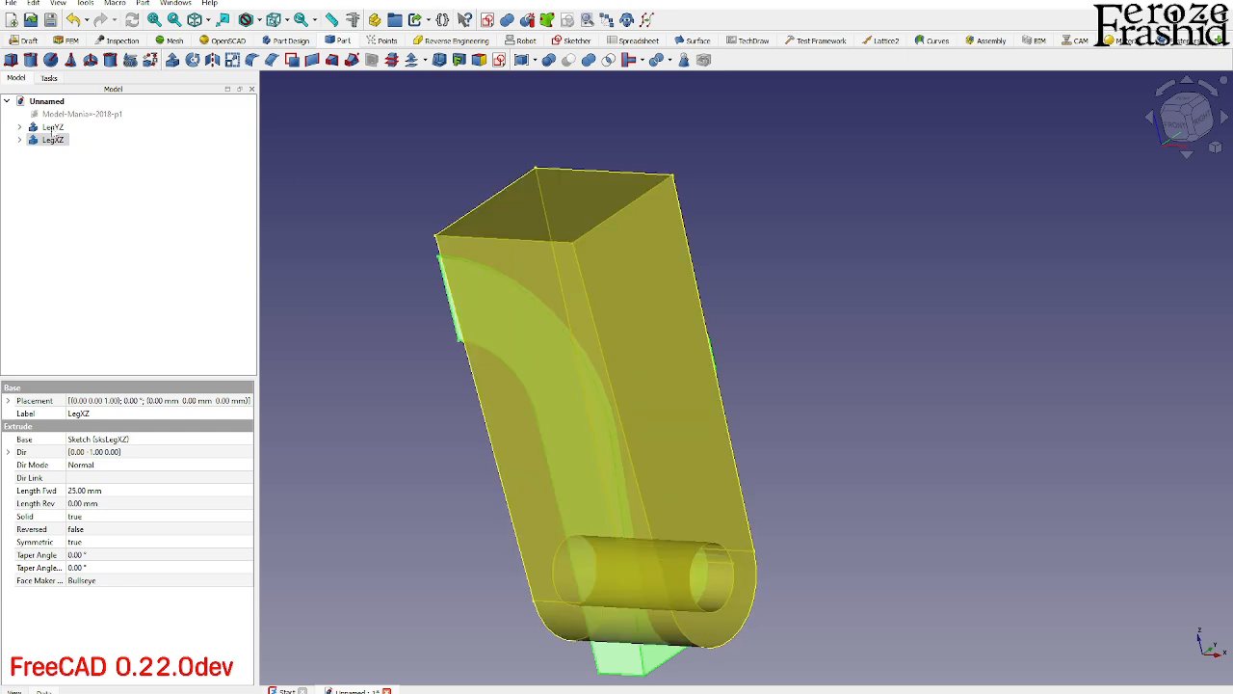
Try a boolean intersection of LegYZ and LegXZ, and delete the resulting Common object.
left_click(51, 128, "ctrl")
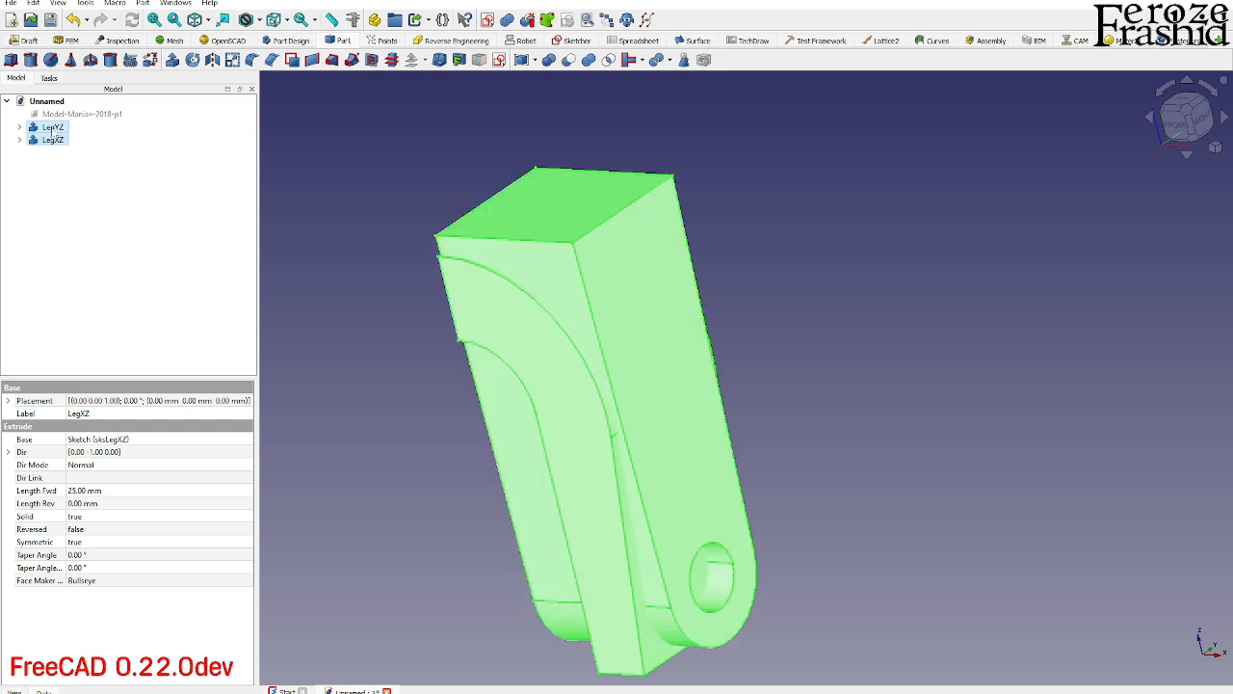
left_click(610, 67)
left_click_drag(639, 367, 524, 330)
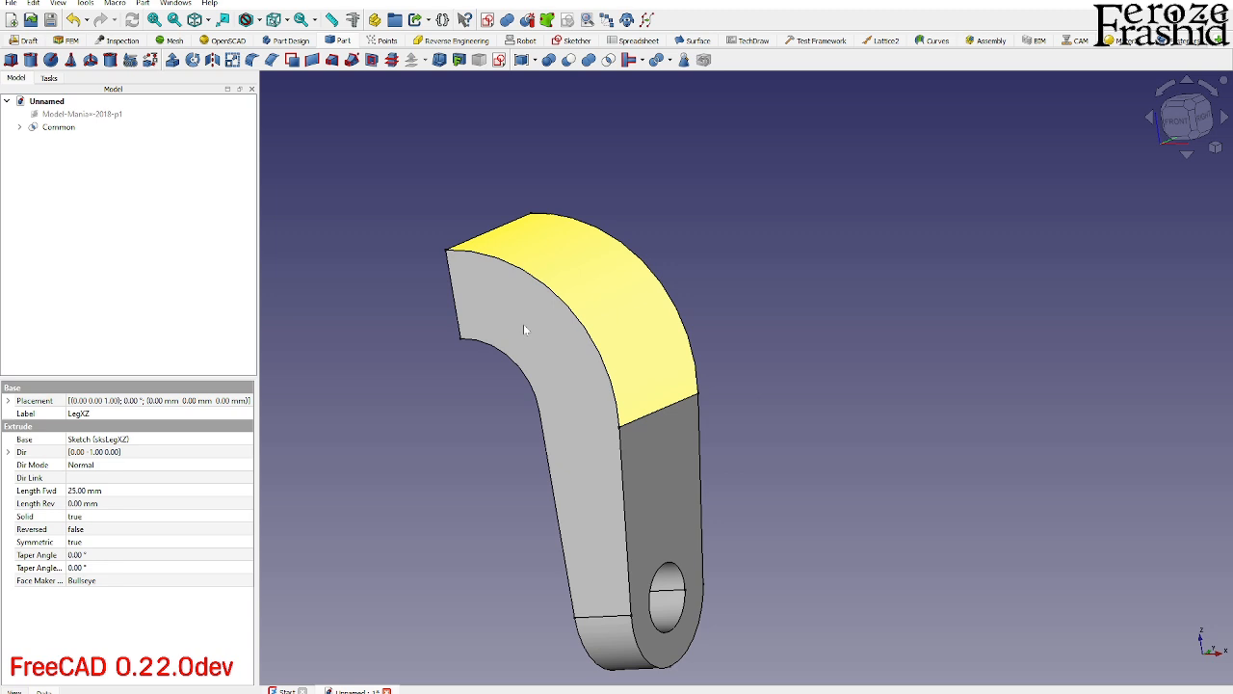
left_click(56, 128)
key("Delete")
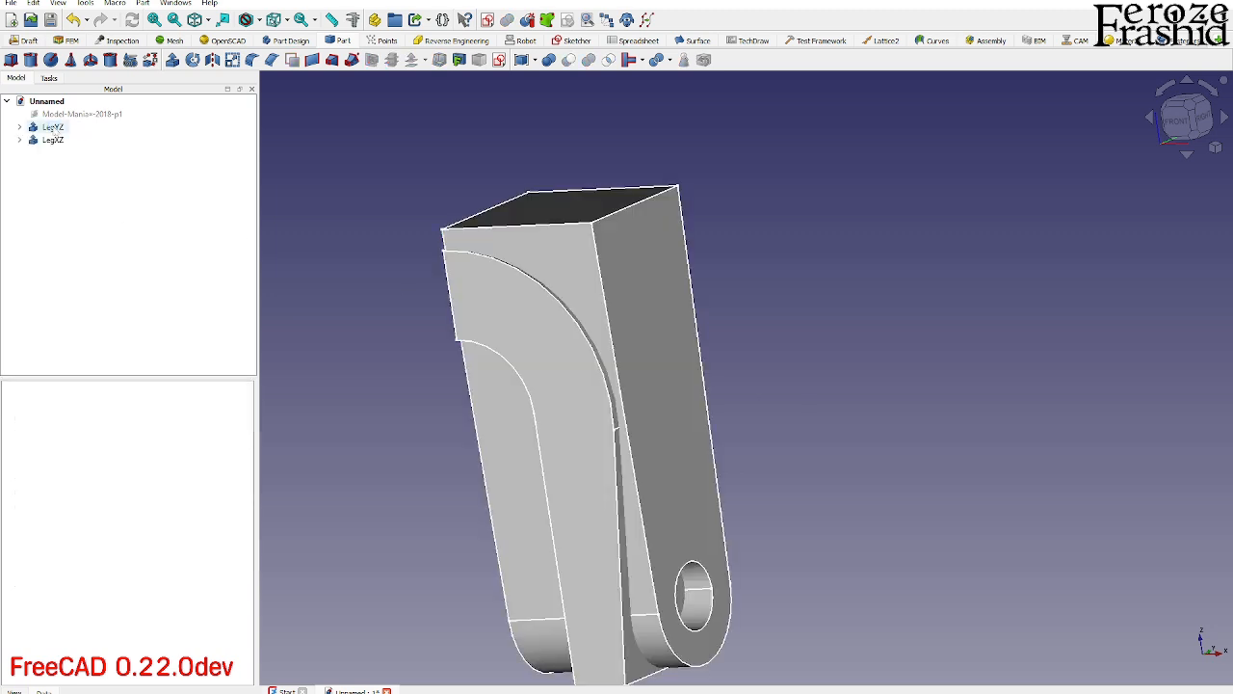
Slice LegYZ apart using LegXZ as the cutting object and expand the resulting group.
left_click(53, 127)
left_click(53, 140, "ctrl")
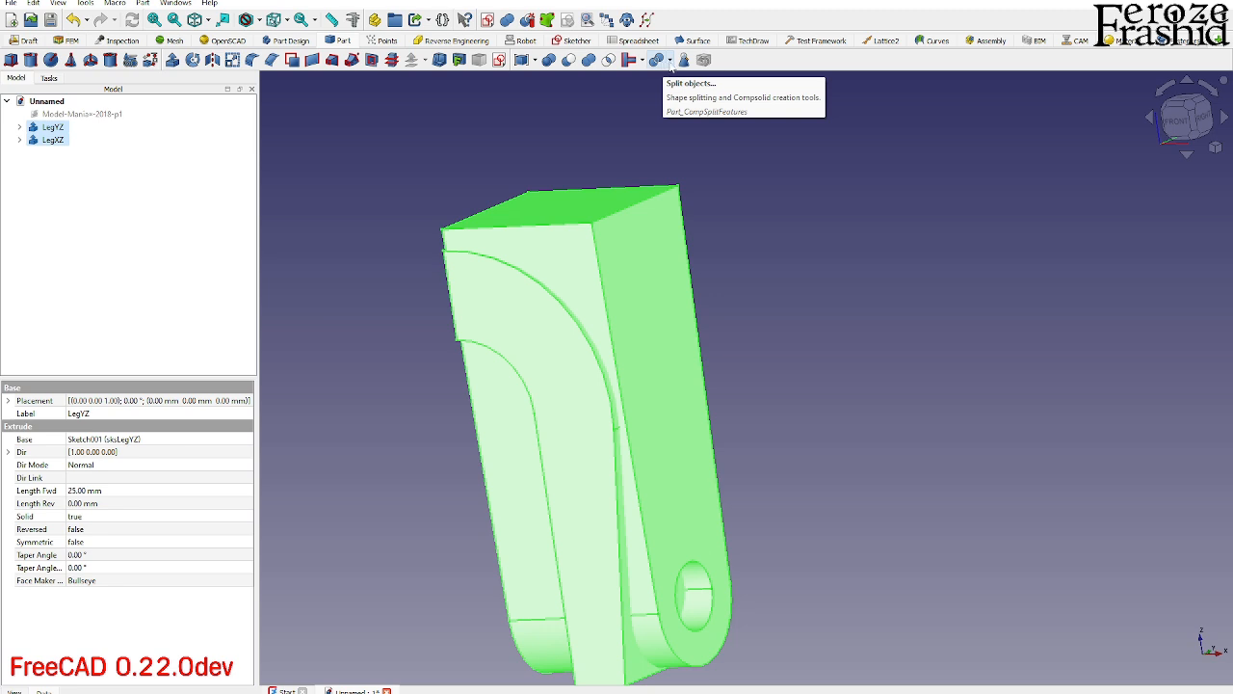
left_click(670, 62)
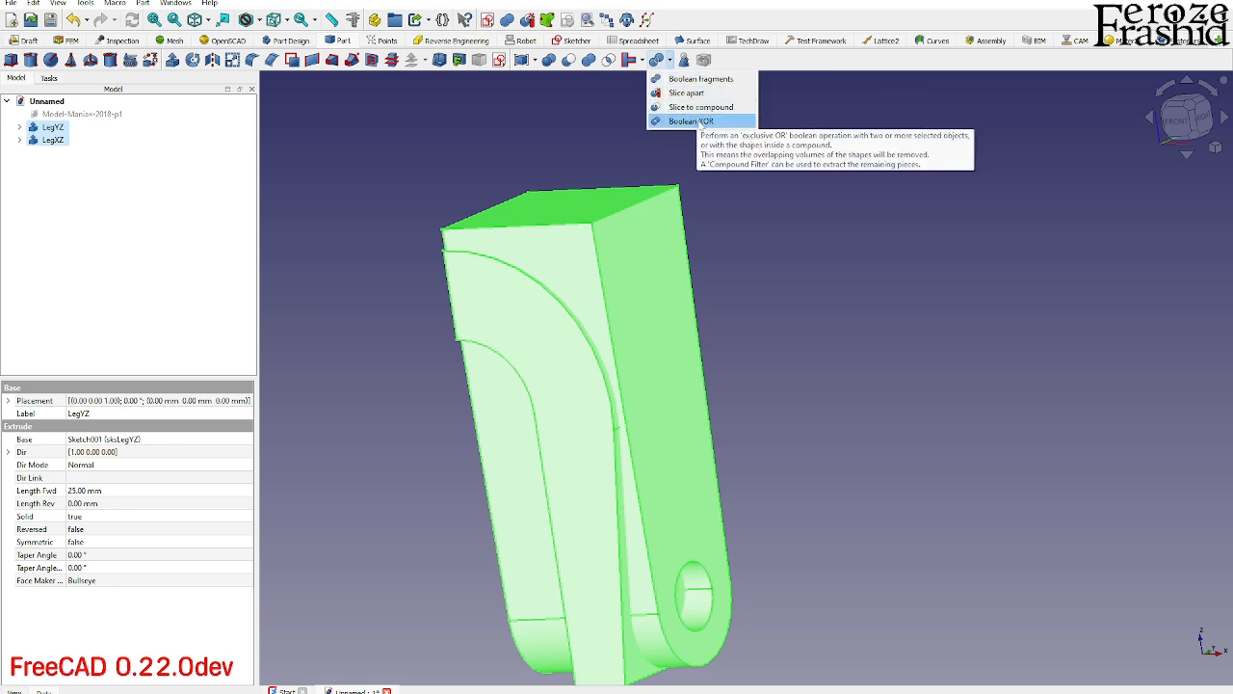
left_click(695, 95)
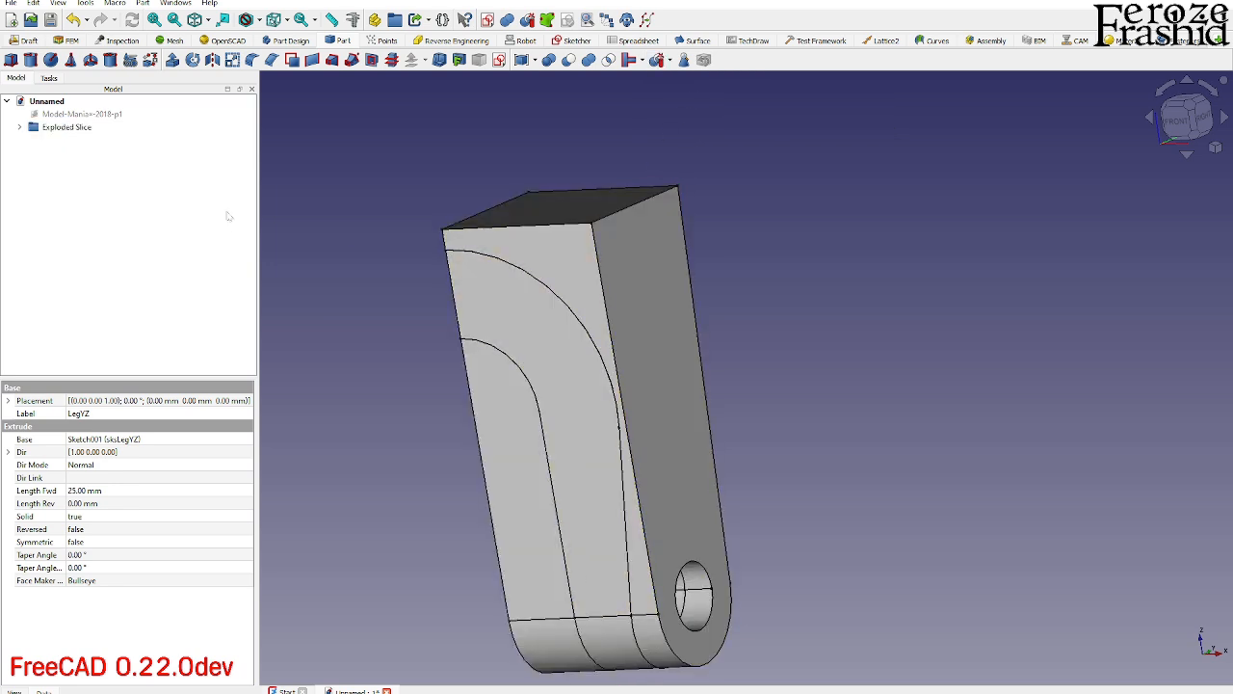
left_click(19, 127)
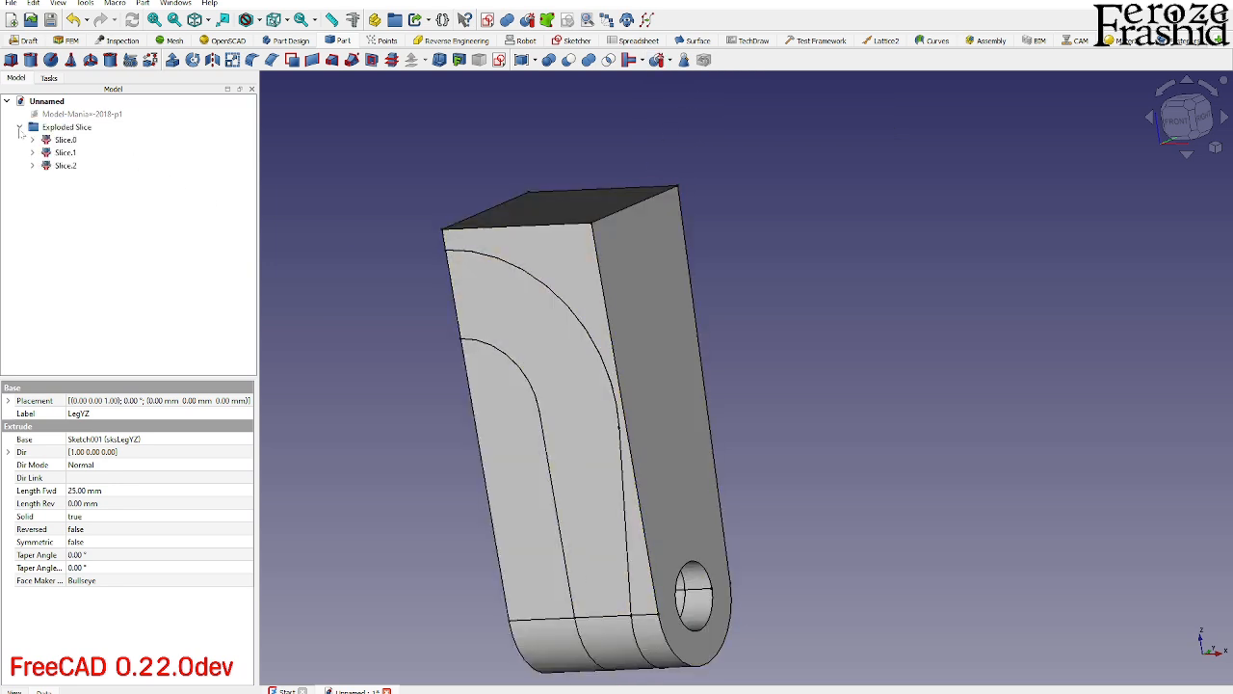
Hide the outer and inner waste pieces, Slice.0 and Slice.2, and inspect the curved leg piece that is left.
left_click(607, 282)
key("space")
left_click(508, 404)
key("space")
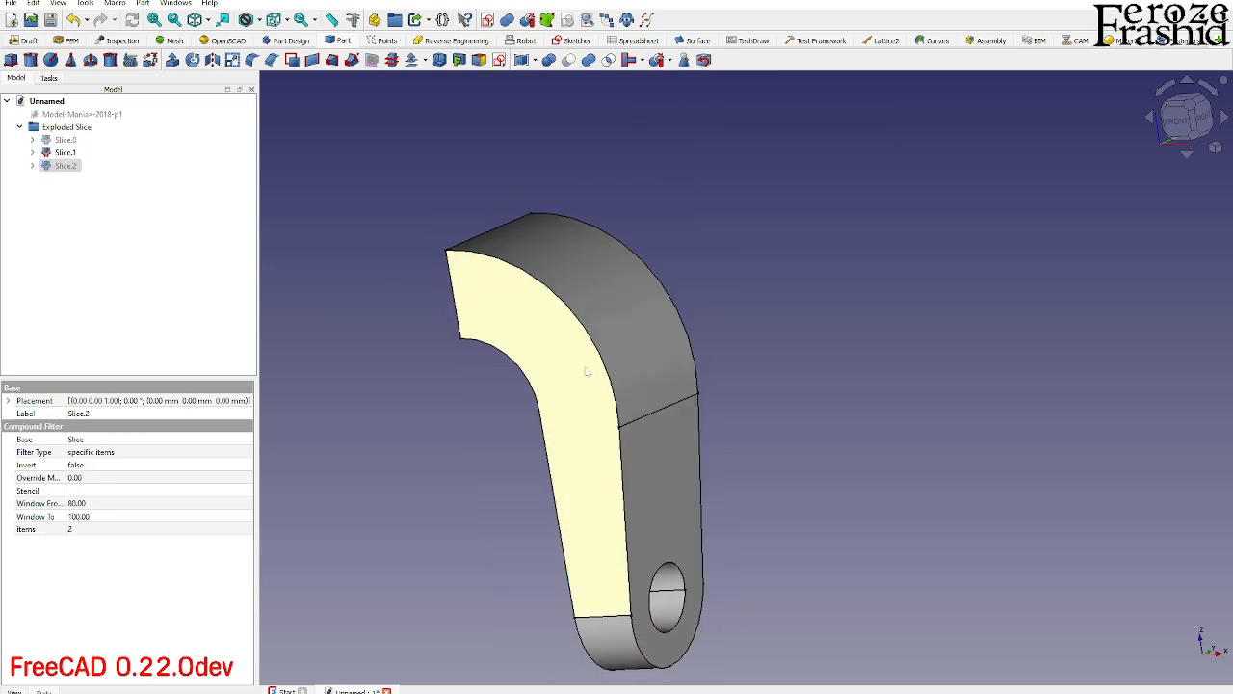
middle_click_drag(616, 363, 581, 444)
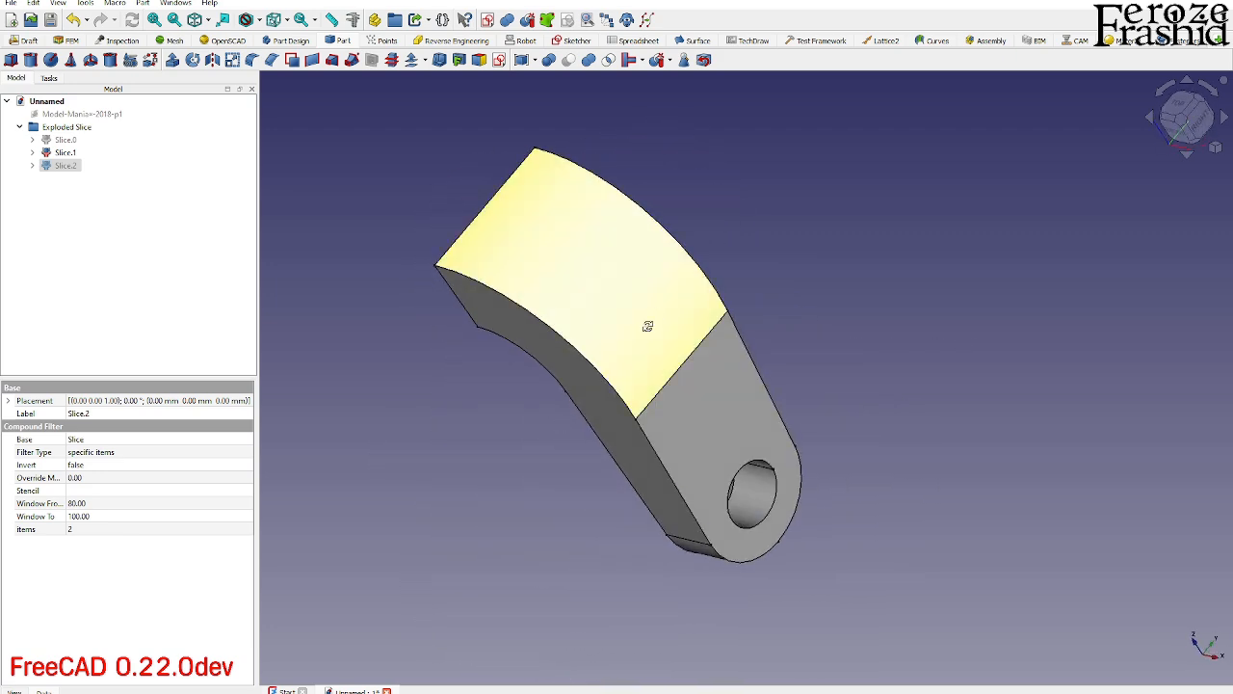
middle_click_drag(646, 326, 744, 231)
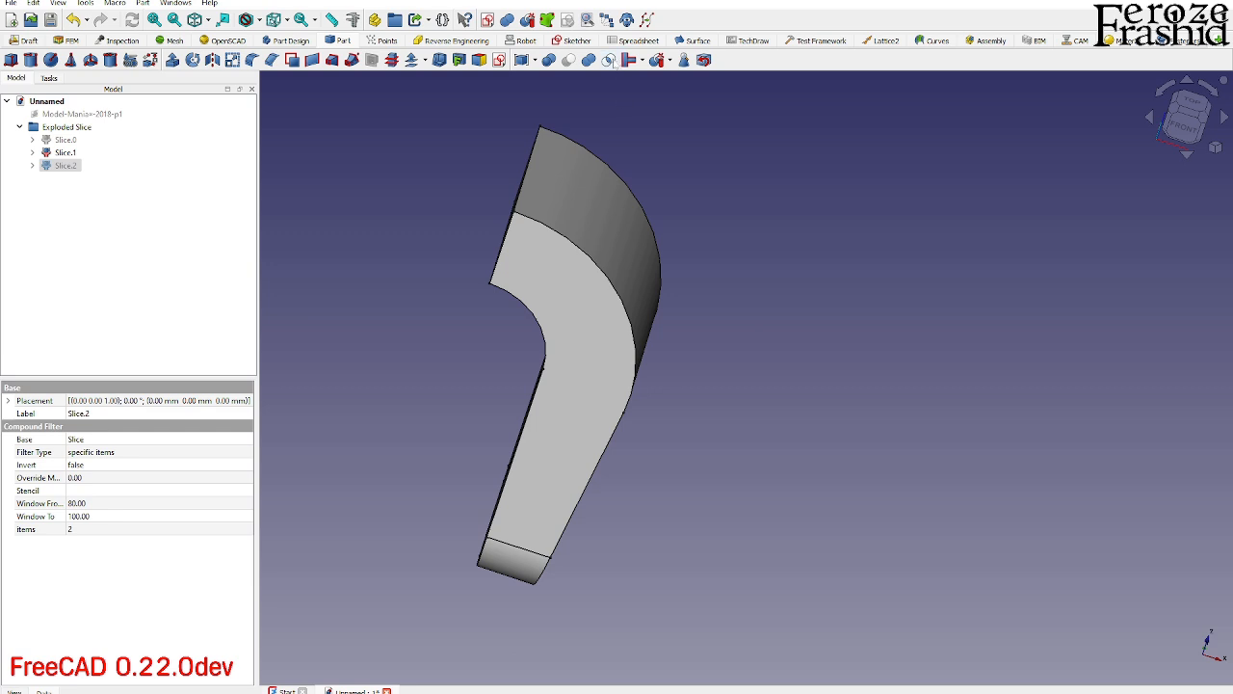
Delete the Exploded Slice group together with its contents.
left_click(81, 128)
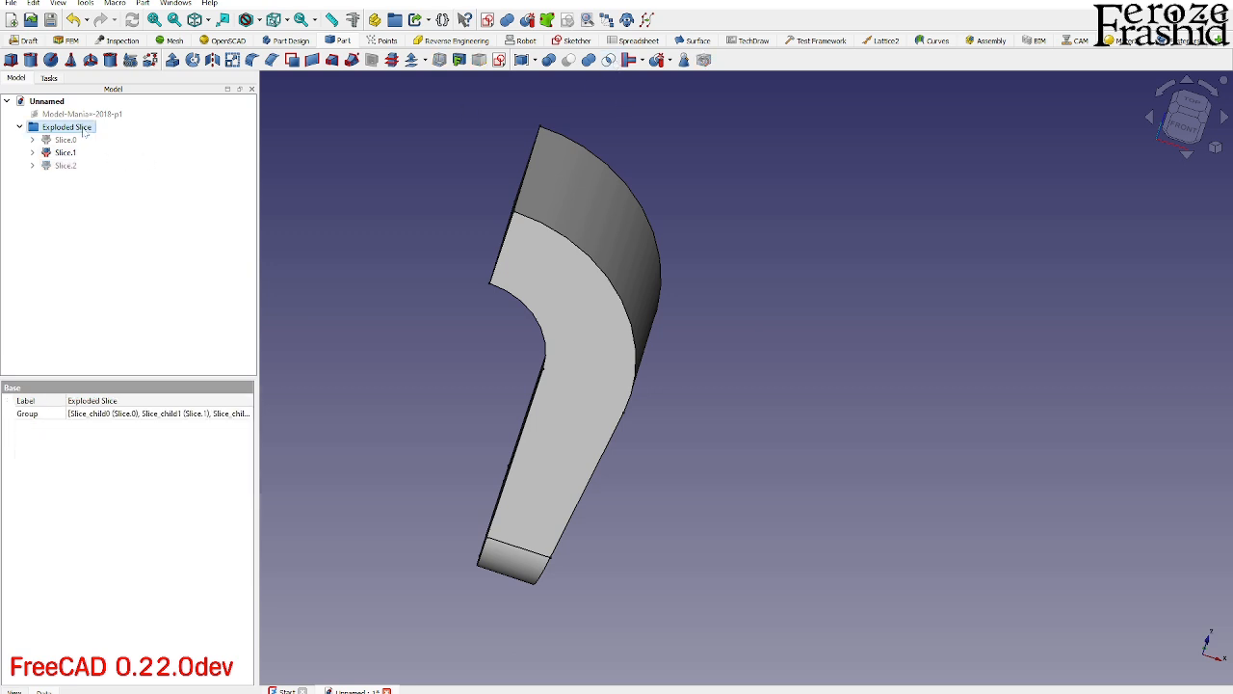
key("Delete")
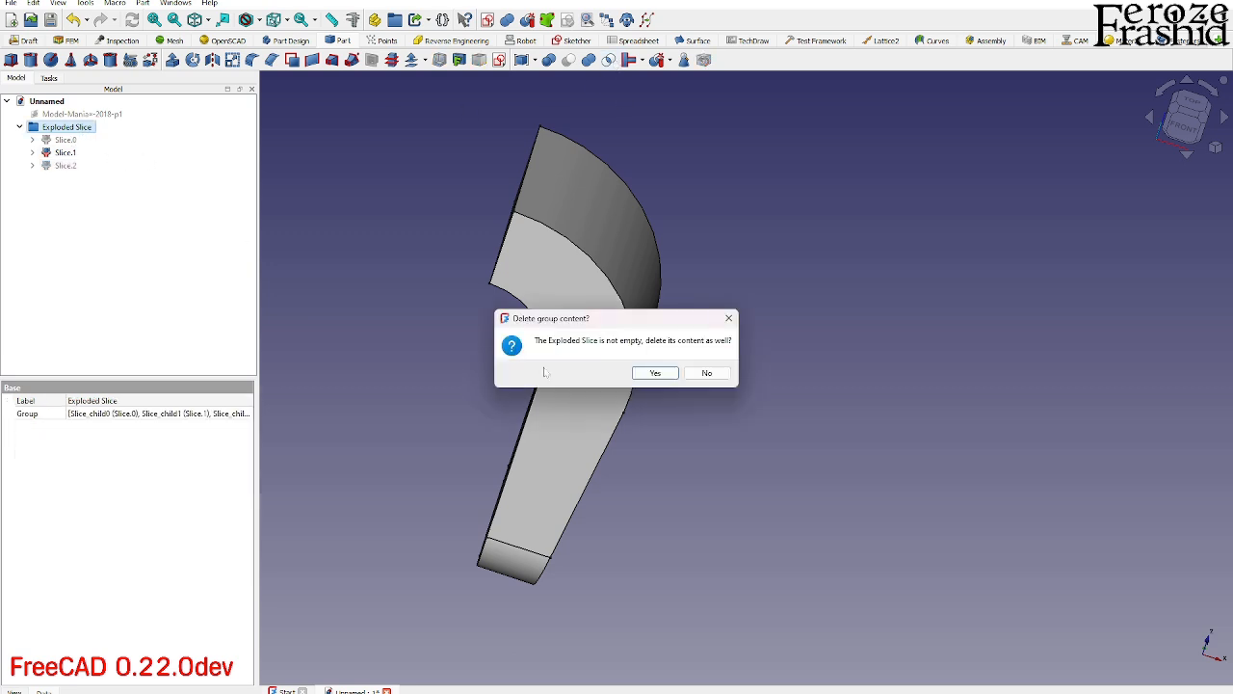
left_click(656, 374)
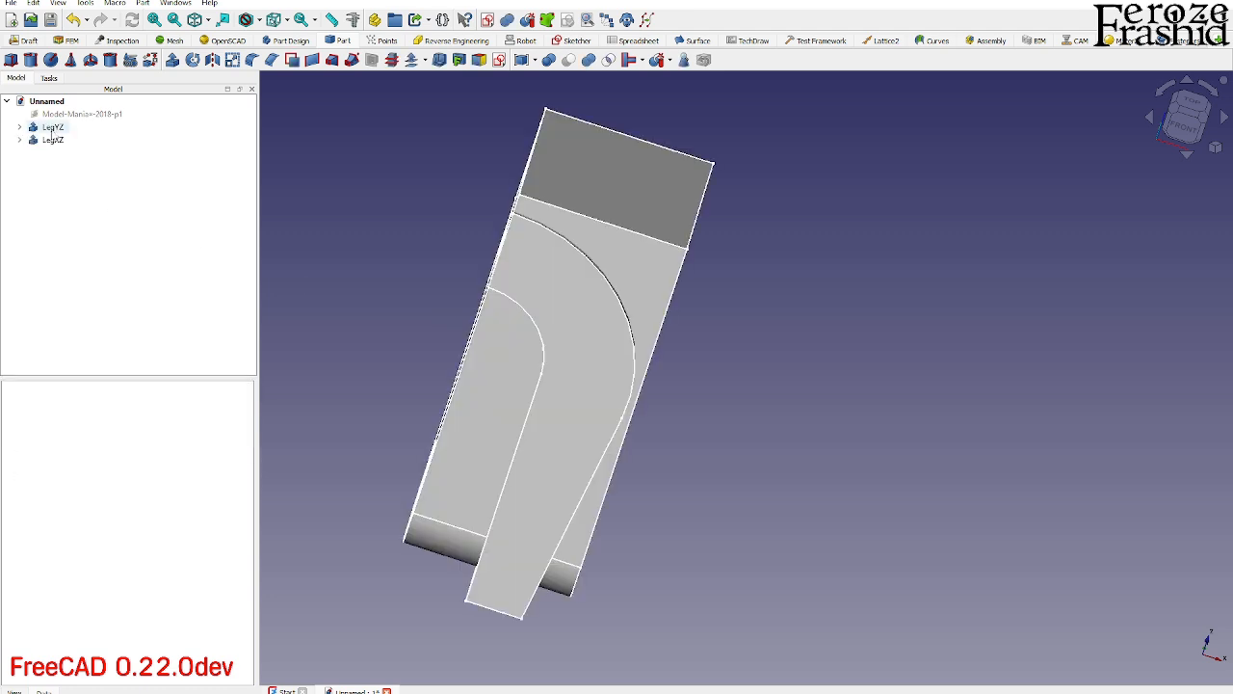
Create a boolean intersection of LegXZ and LegYZ and inspect the resulting curved leg.
left_click(583, 306)
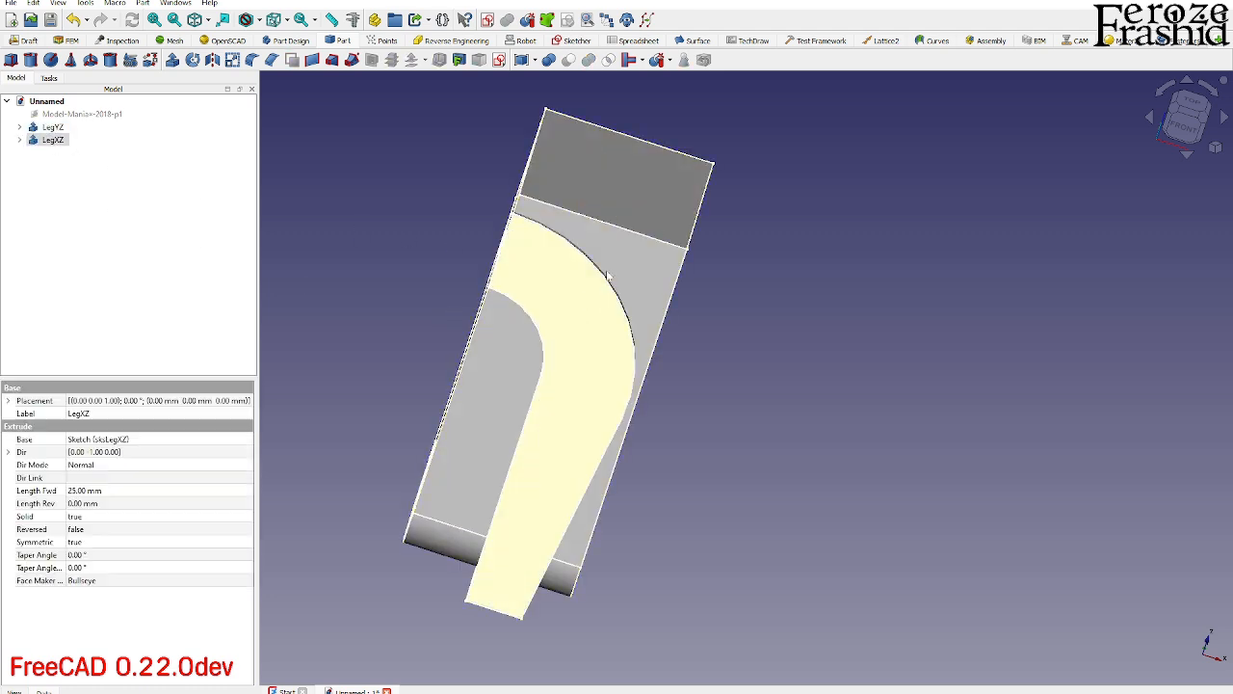
left_click(627, 207, "ctrl")
left_click(608, 60)
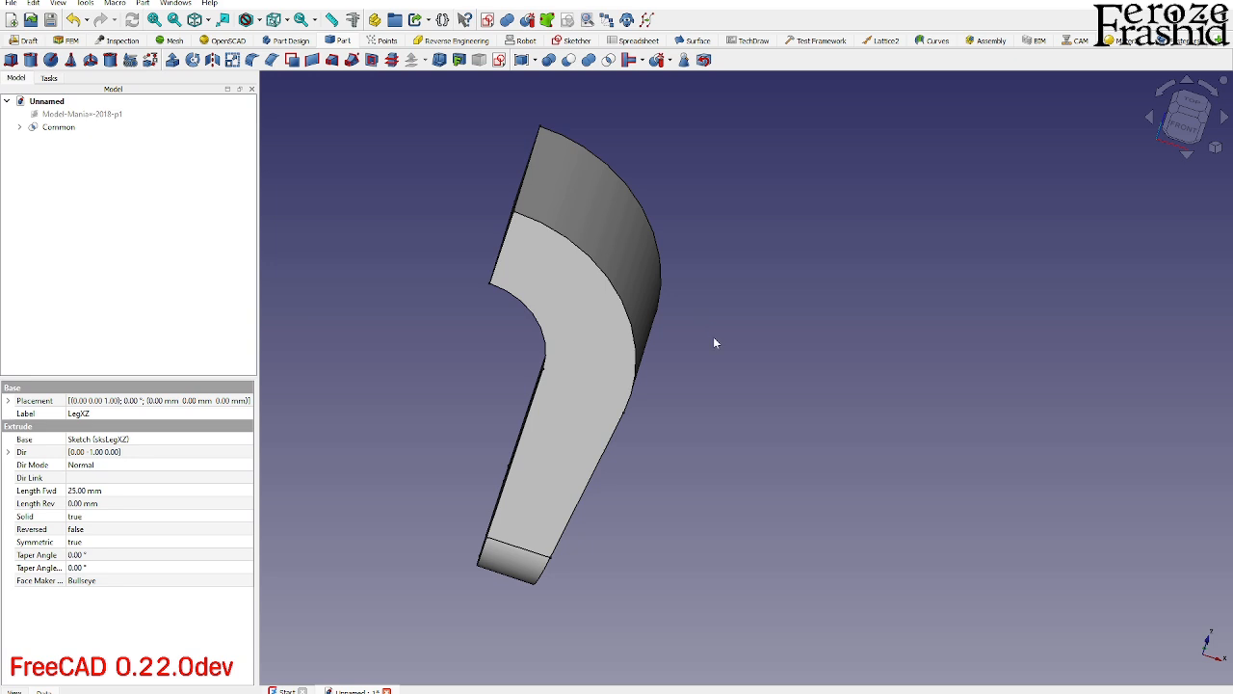
middle_click_drag(692, 347, 591, 281)
middle_click_drag(626, 376, 386, 270)
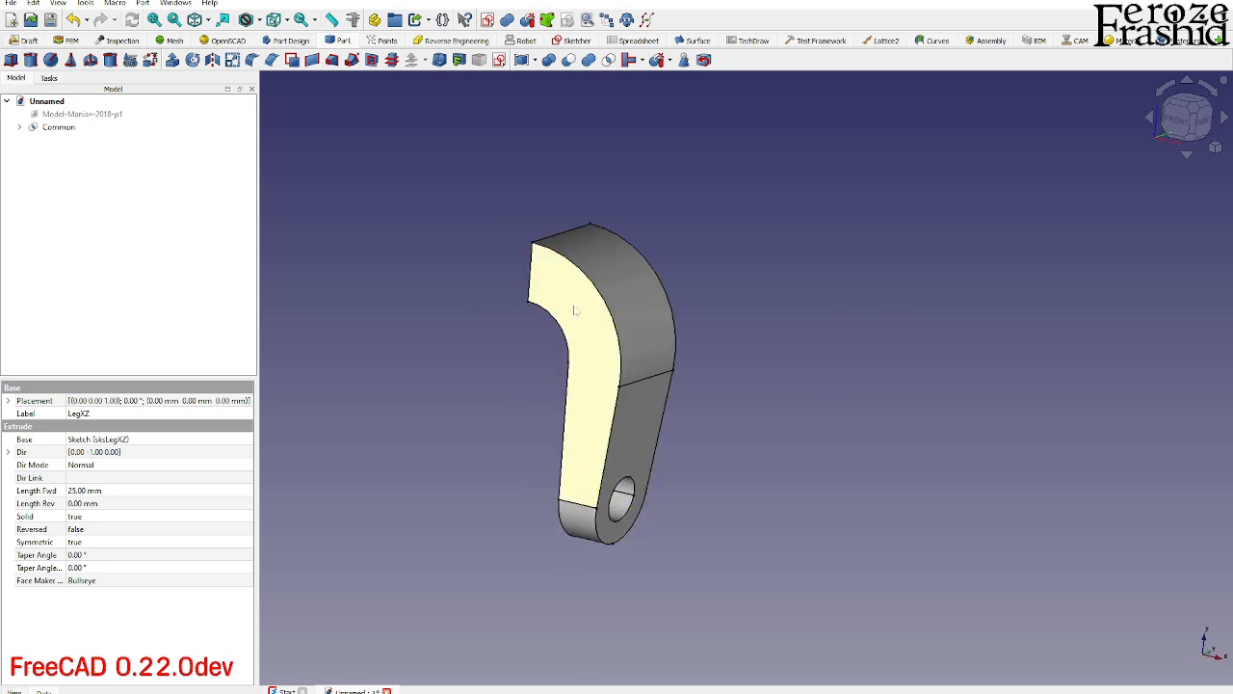
Show the Model Mania 2018 reference drawing to compare it with the leg, and hide it again.
left_click(81, 115)
key("space")
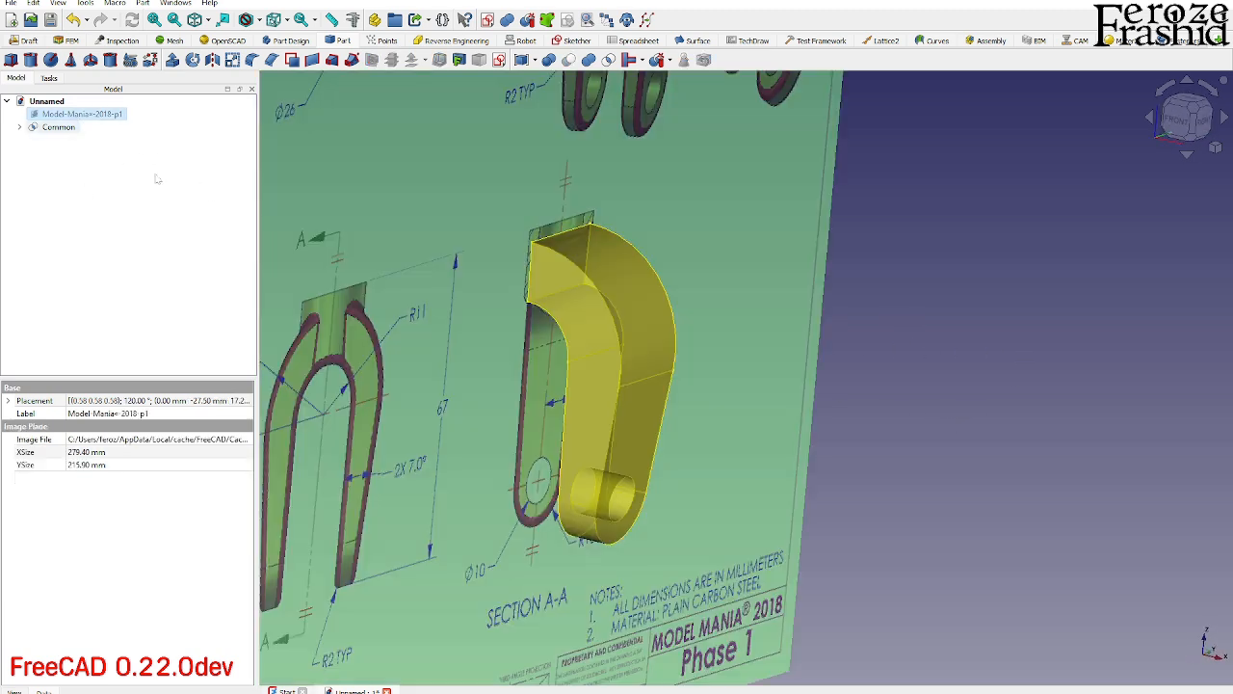
scroll(653, 465, "down", 3)
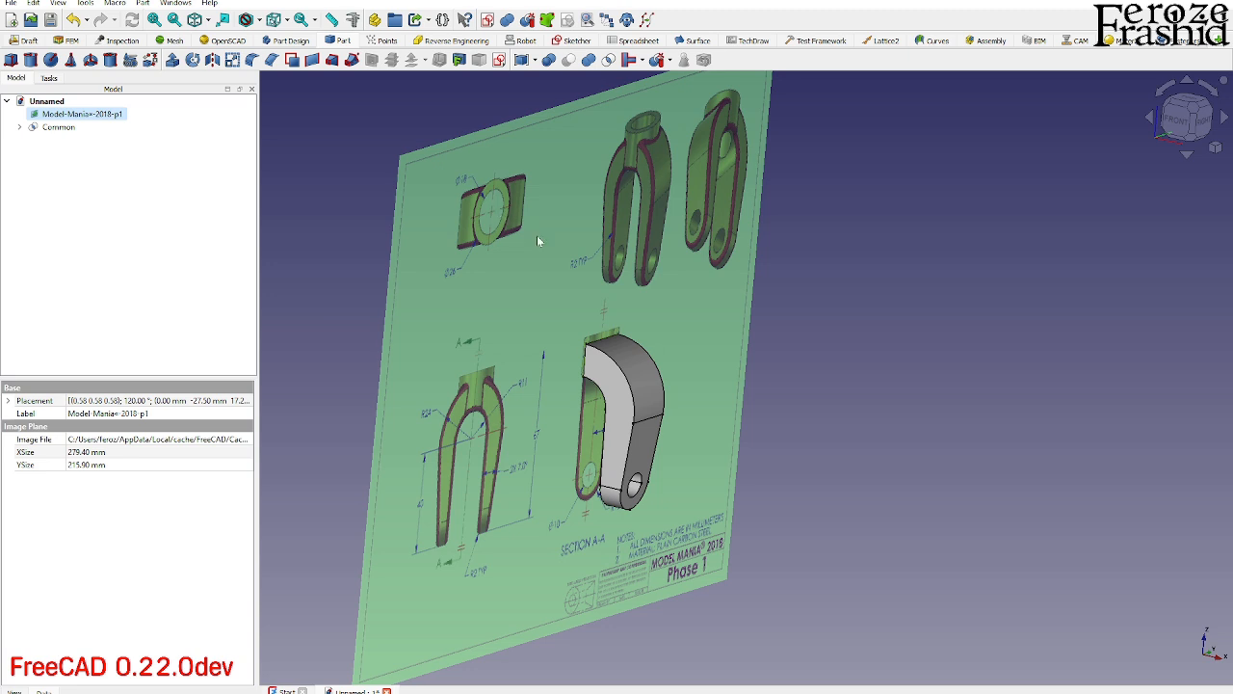
key("space")
mouse_move(624, 353)
middle_mouse_down()
mouse_move(659, 374)
mouse_move(637, 368)
middle_mouse_up()
scroll(616, 358, "up", 3)
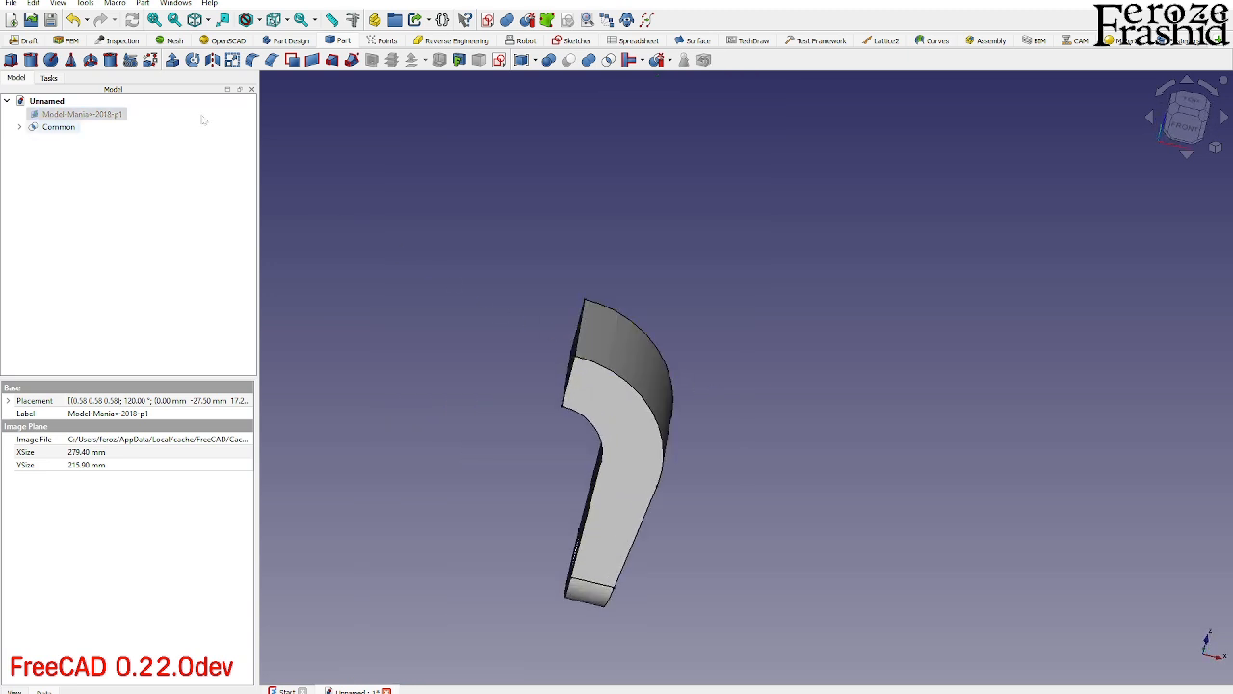
Add a cylinder primitive at the origin and show the reference drawing to read the ring diameters.
left_click(31, 59)
scroll(636, 474, "up", 3)
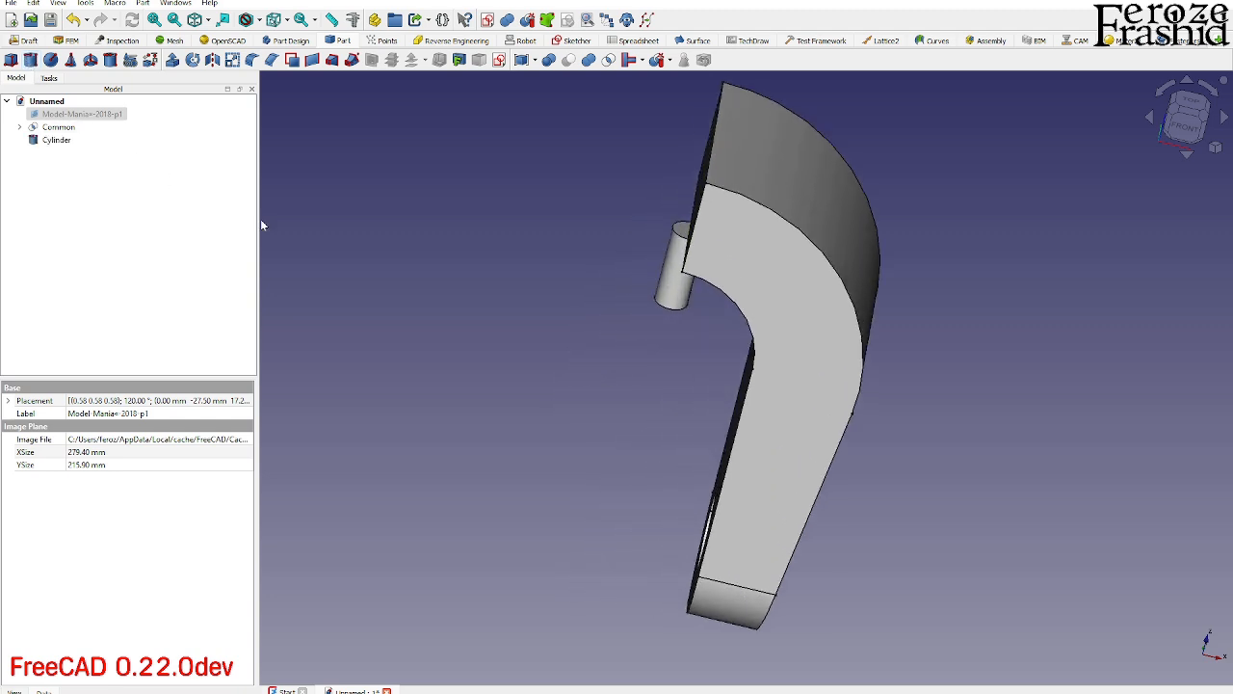
left_click(56, 140)
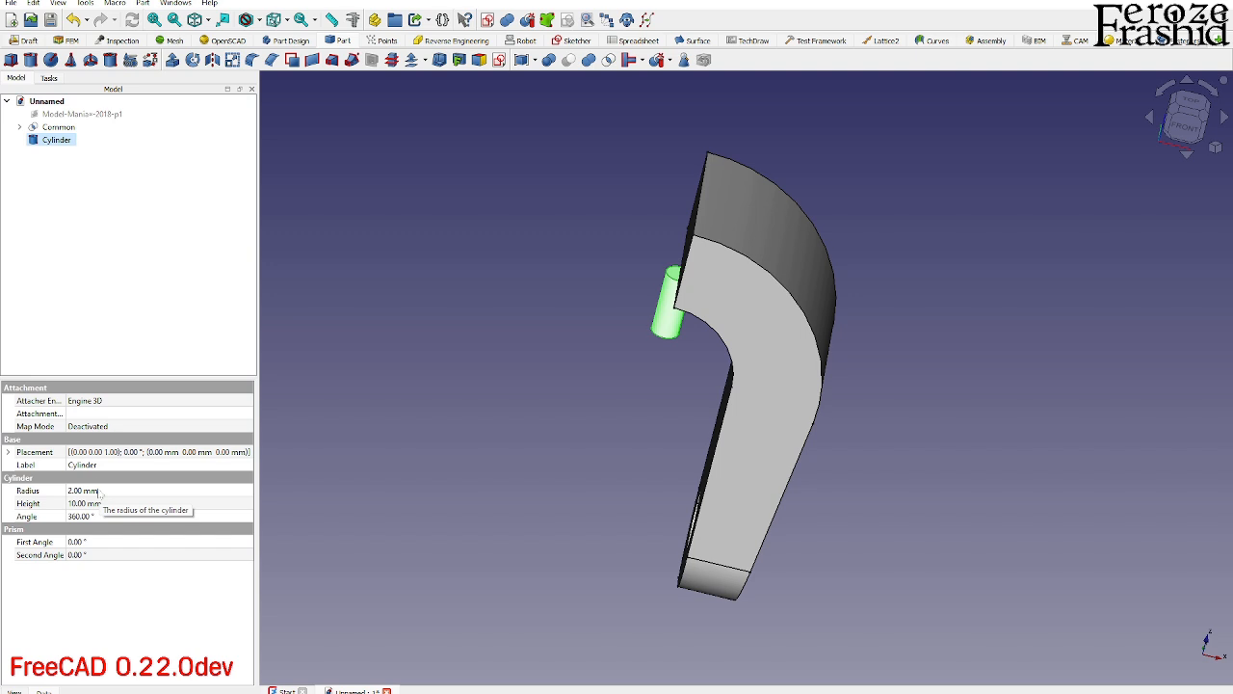
left_click(84, 115)
key("space")
scroll(736, 638, "down", 3)
mouse_move(632, 501)
middle_mouse_down()
mouse_move(544, 456)
mouse_move(530, 422)
middle_mouse_up()
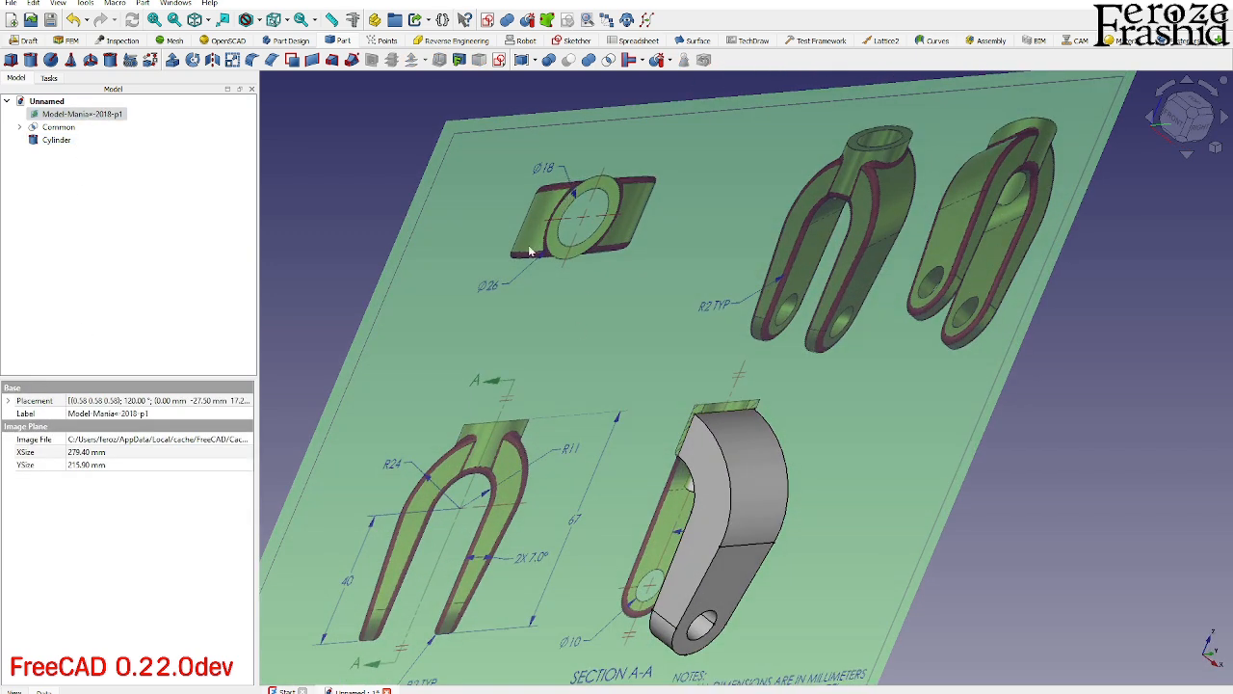
Set the cylinder's radius to 13 mm and its height to 27 mm.
left_click(64, 141)
left_click(85, 491)
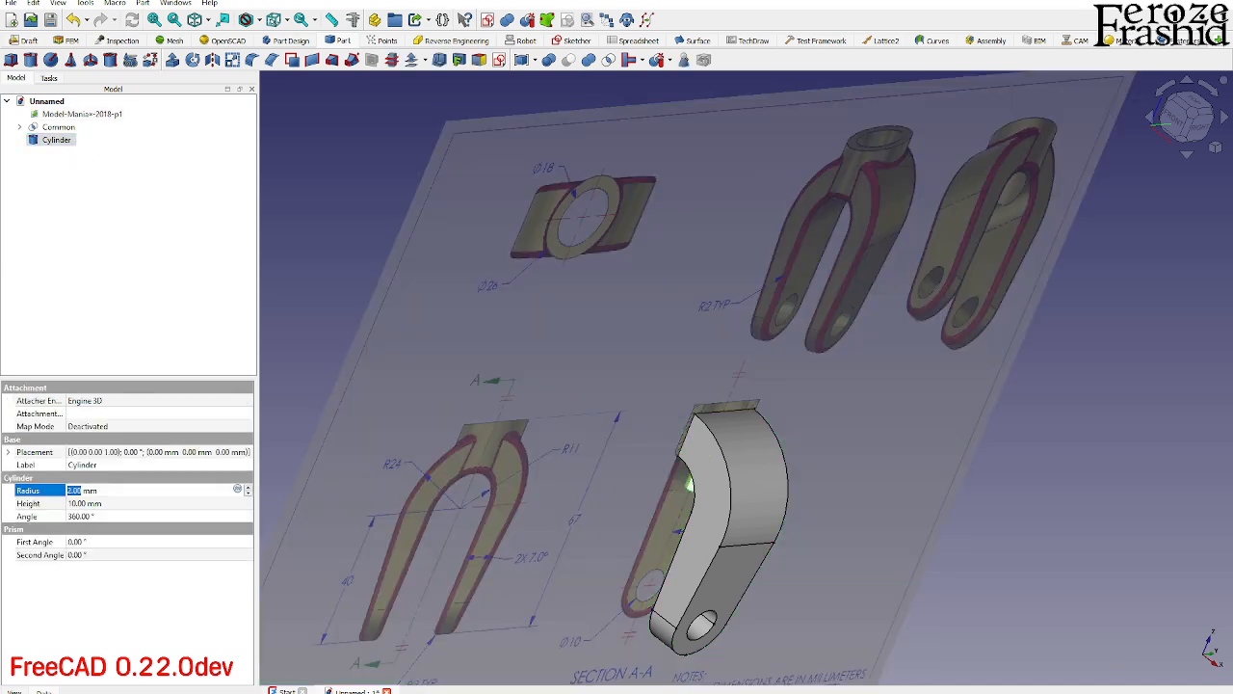
type("13.0")
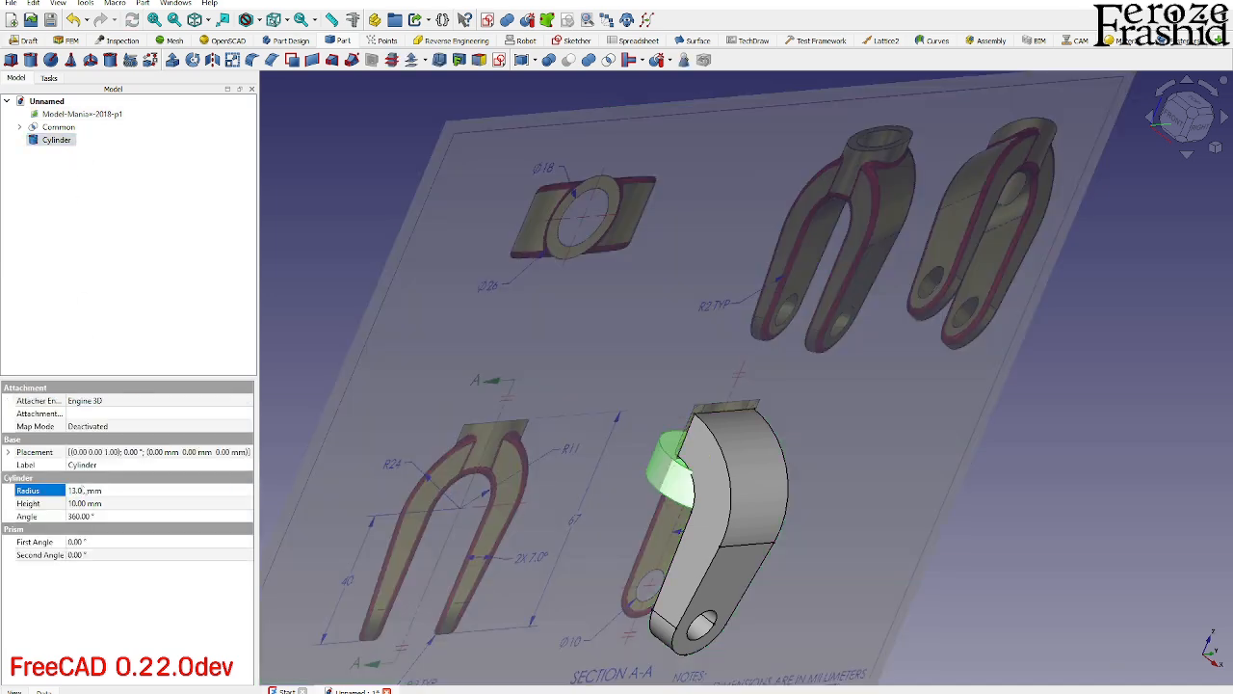
left_click(91, 503)
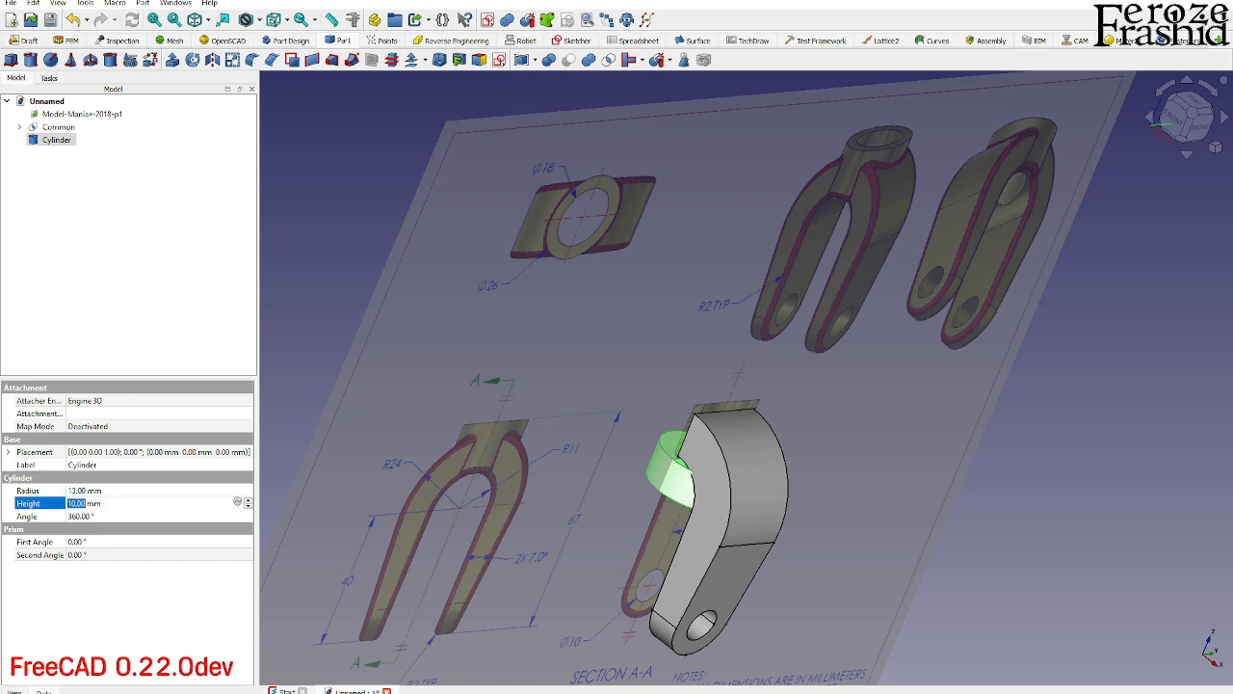
type("27")
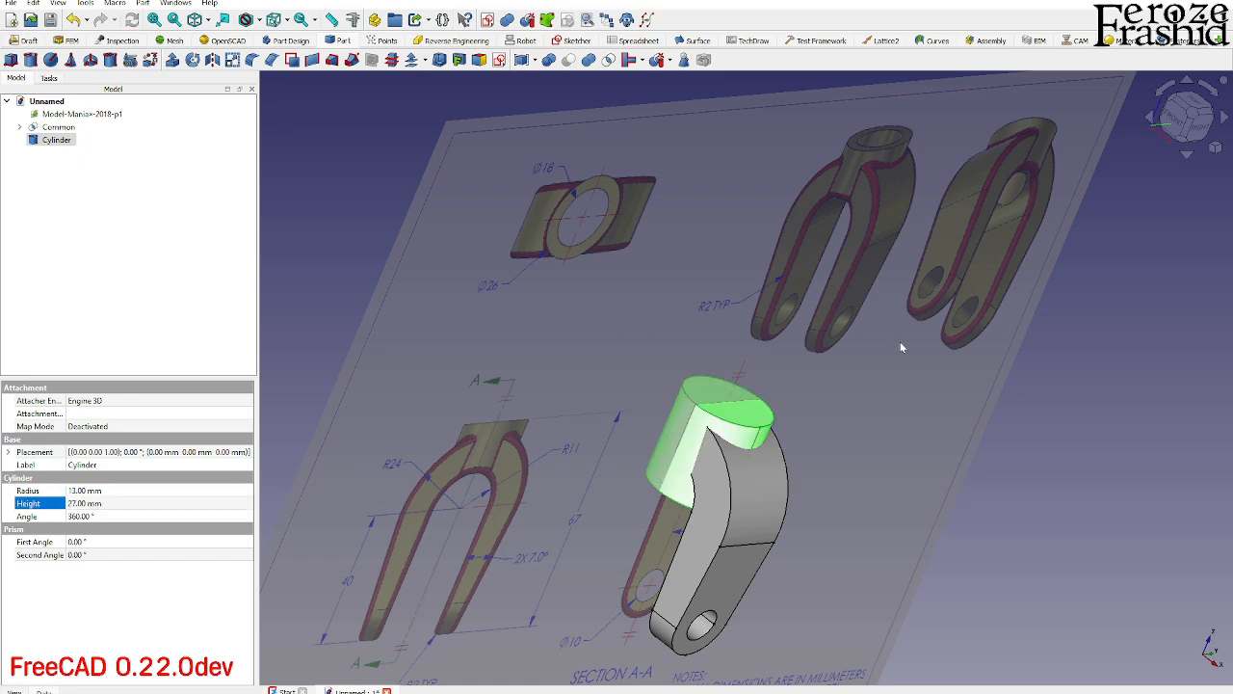
mouse_move(906, 329)
middle_mouse_down()
mouse_move(796, 245)
mouse_move(746, 268)
mouse_move(818, 385)
mouse_move(955, 343)
mouse_move(929, 311)
middle_mouse_up()
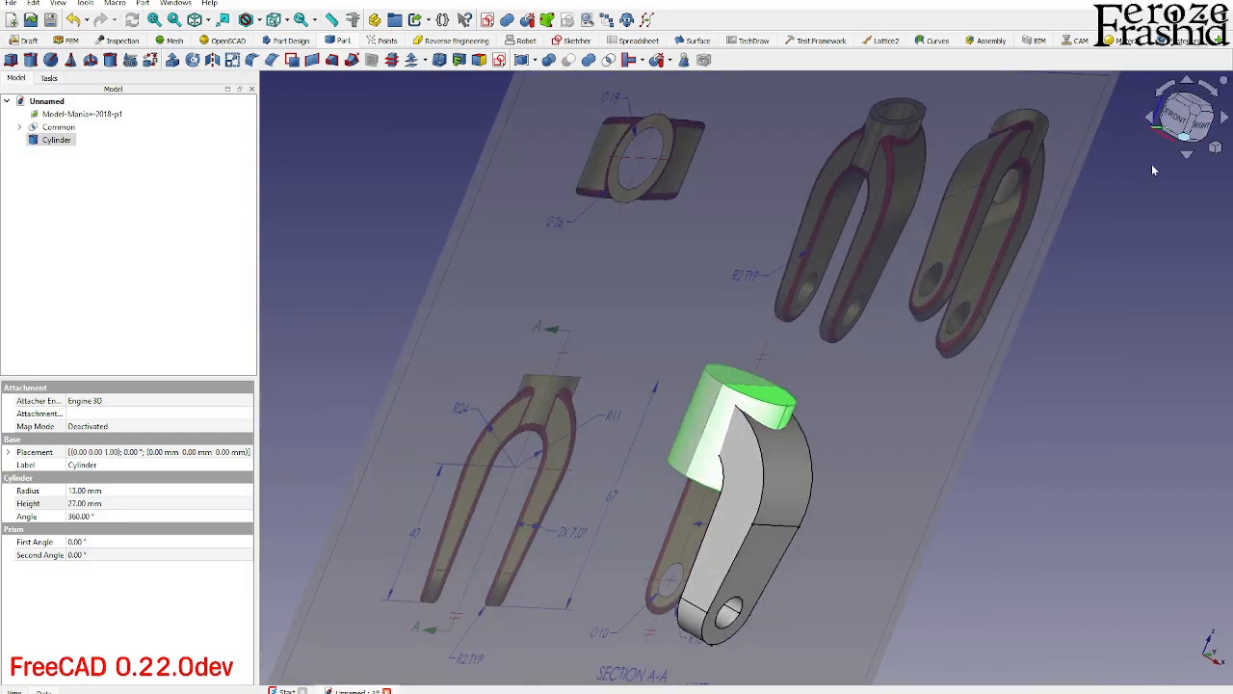
mouse_move(768, 491)
middle_mouse_down()
mouse_move(633, 473)
mouse_move(628, 515)
mouse_move(795, 512)
mouse_move(750, 506)
middle_mouse_up()
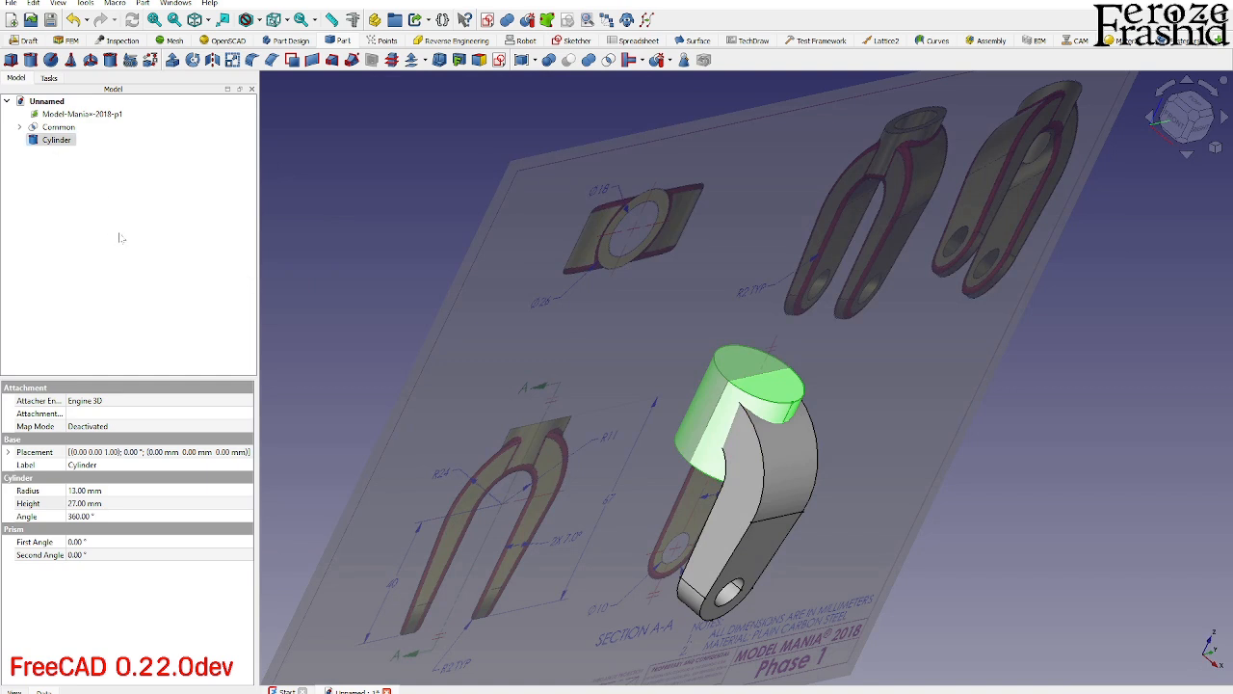
Rename the 13 mm radius cylinder as LargeCylinder.
left_click(58, 142)
key("F2")
key("End")
type("Large")
key("Return")
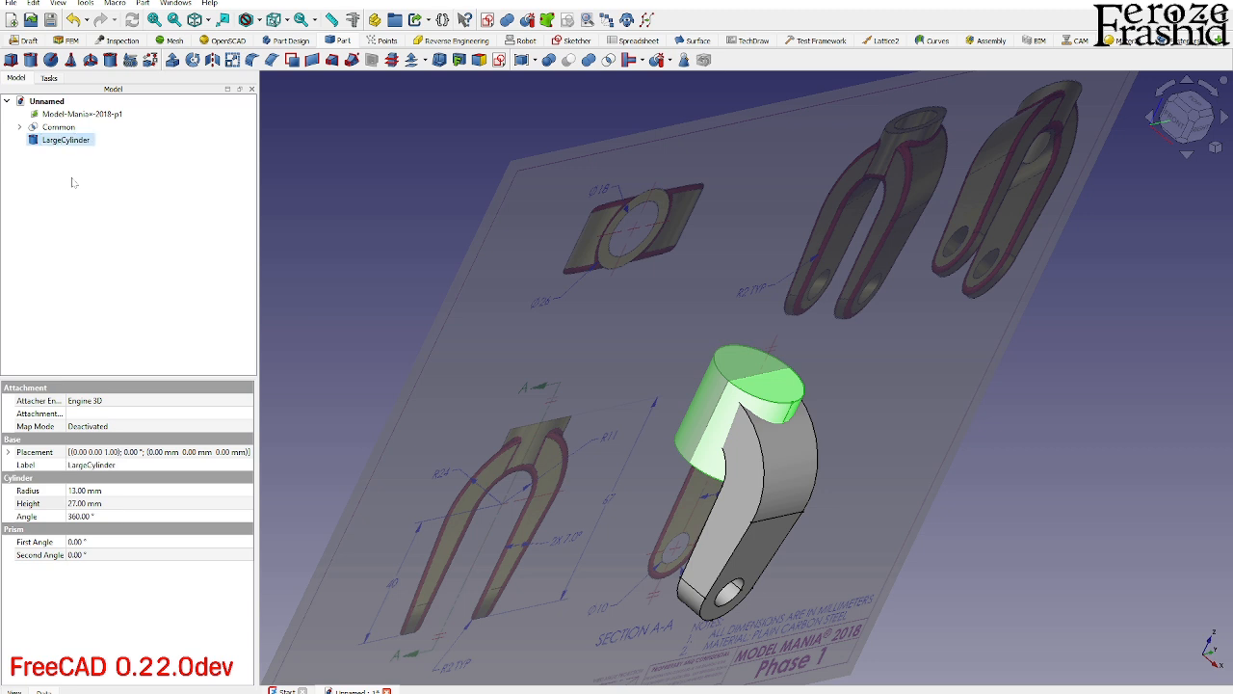
Paste a copy of LargeCylinder and rename it as SmallCylinder.
key("ctrl+v")
left_click(71, 156)
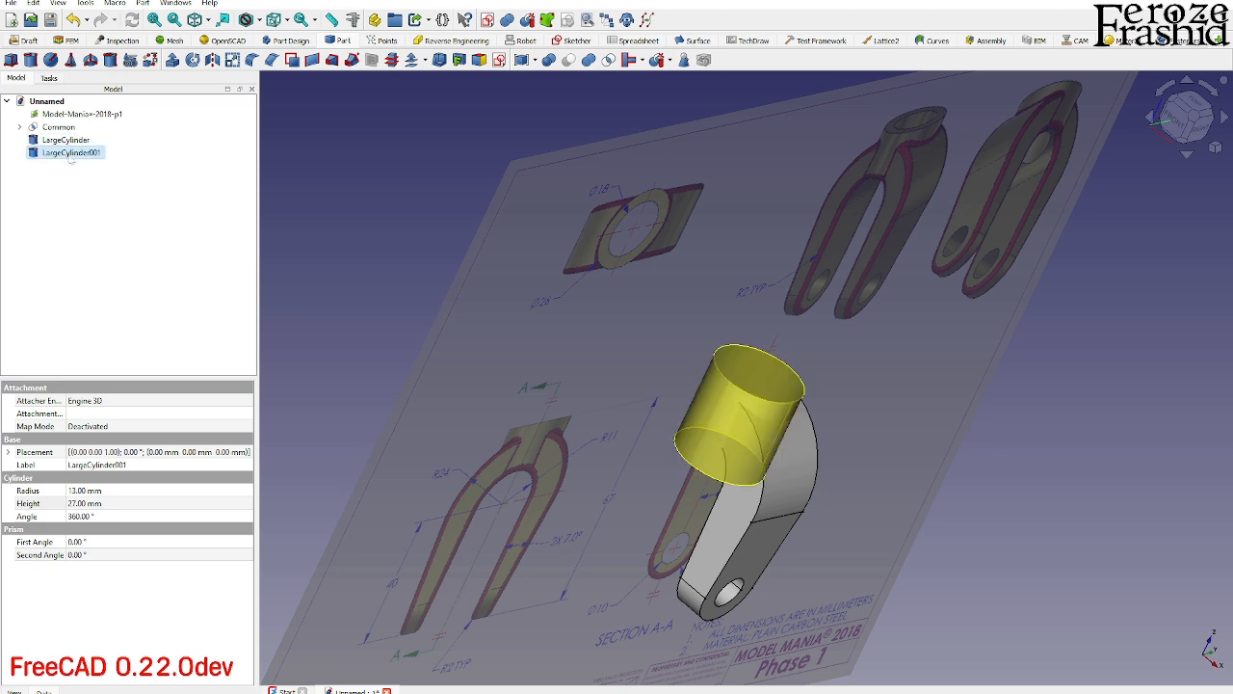
key("F2")
key("Home")
key("shift+Right")
key("shift+Right")
key("shift+Right")
key("shift+Right")
key("shift+Right")
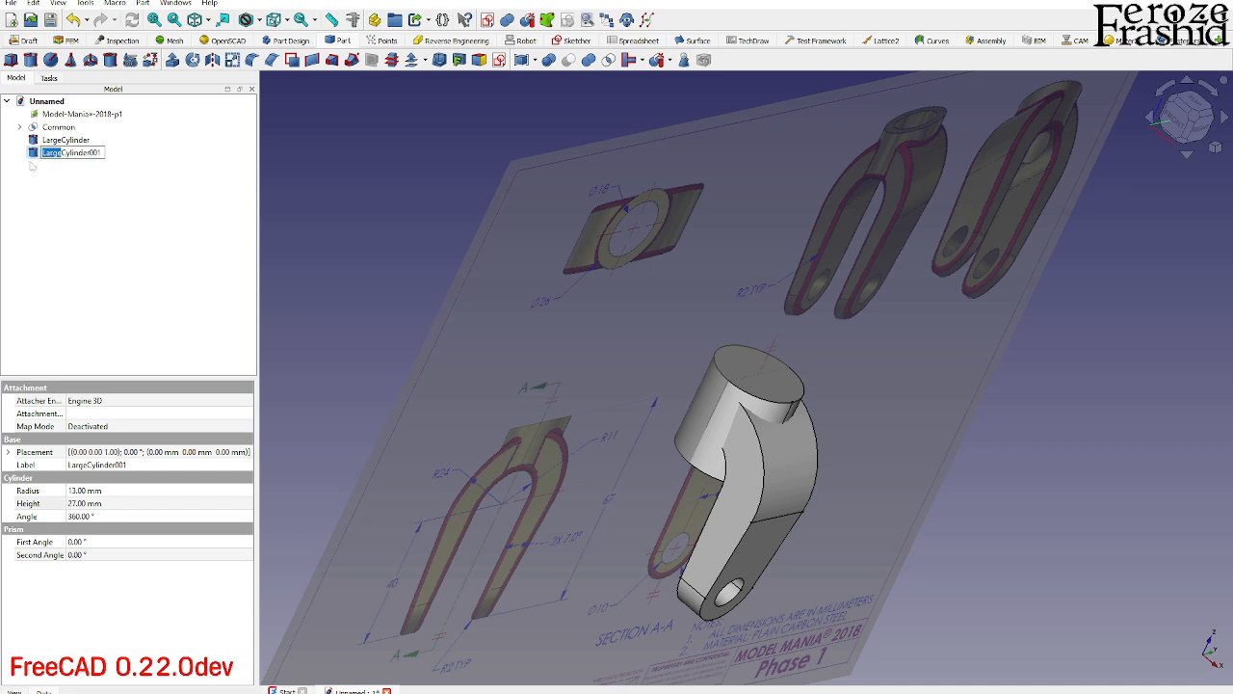
type("Small")
key("Return")
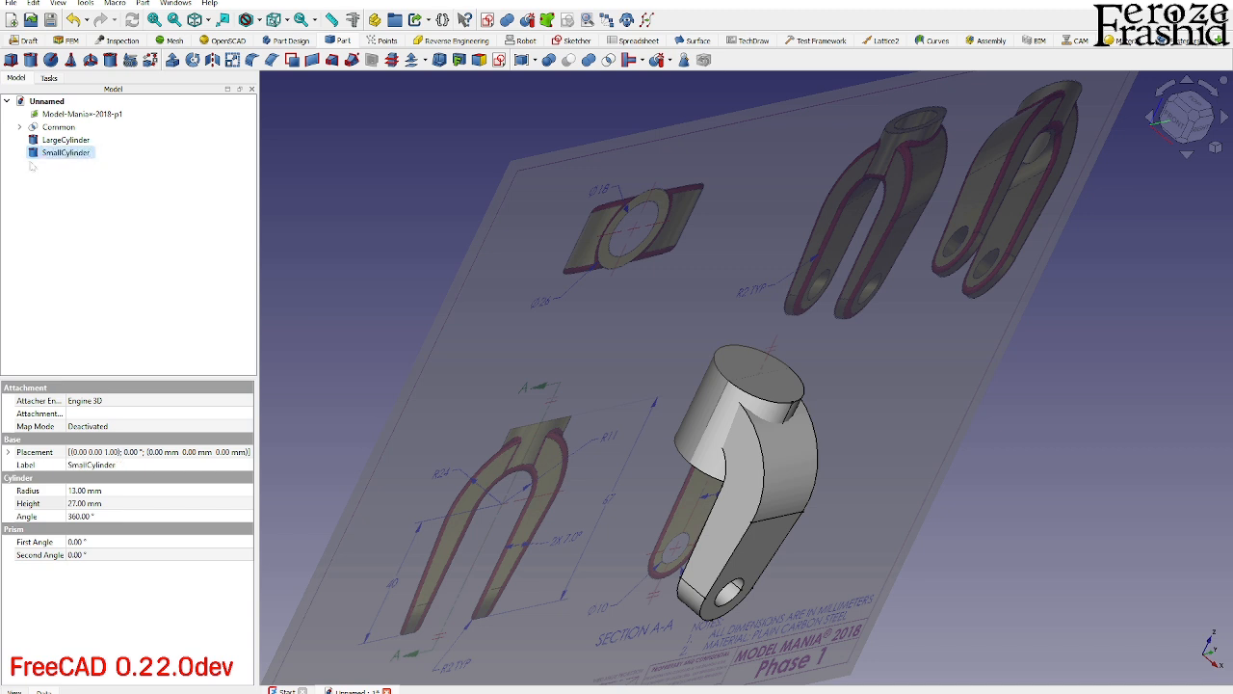
Set the radius of SmallCylinder to 9 mm and check it against the drawing.
left_click(85, 492)
type("9")
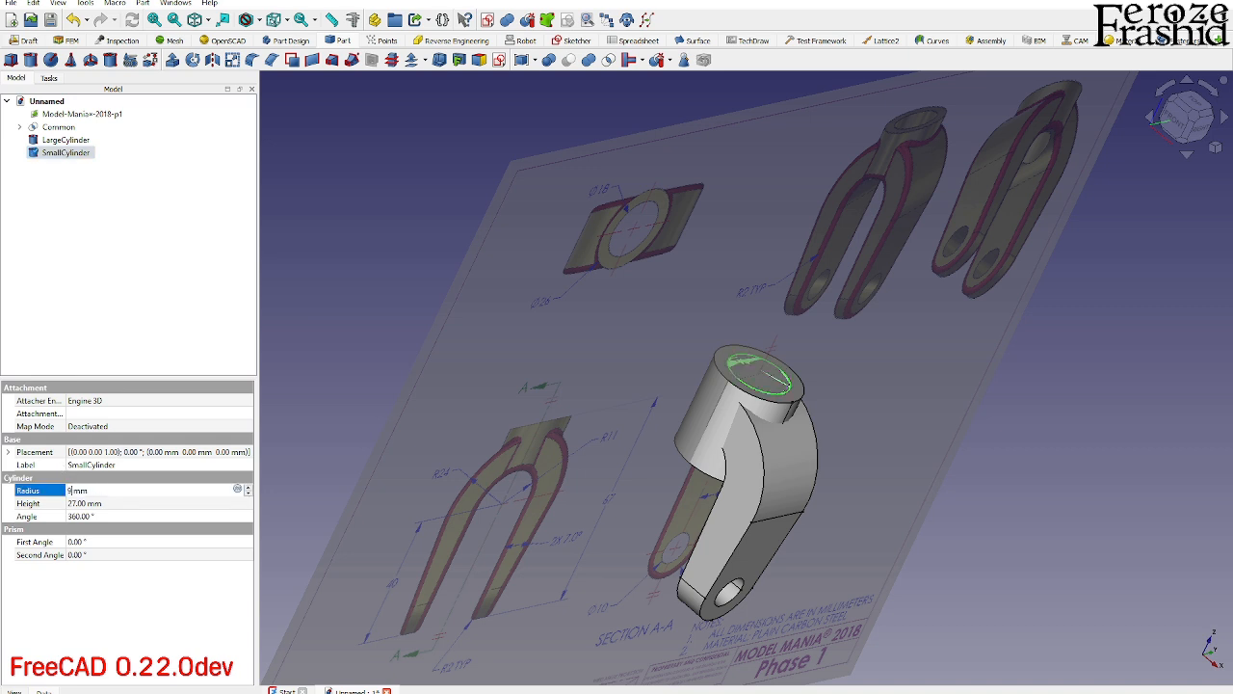
key("Return")
mouse_move(830, 430)
middle_mouse_down()
mouse_move(876, 407)
mouse_move(818, 415)
middle_mouse_up()
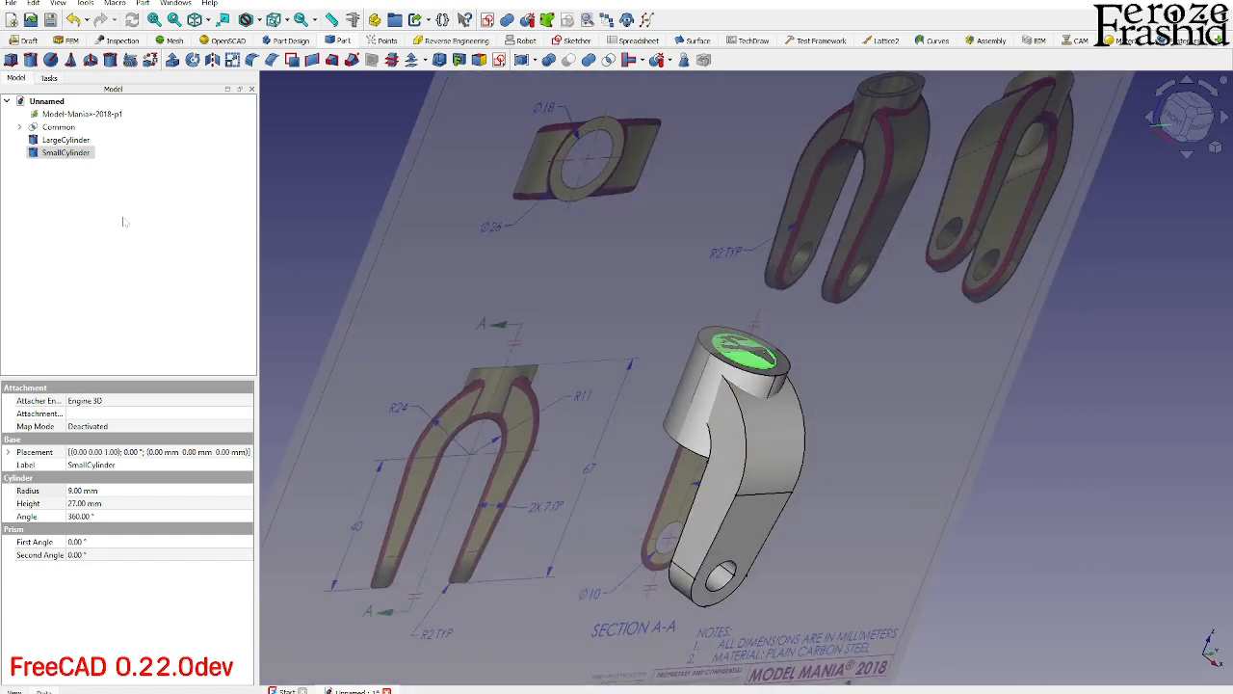
Paste another copy of LargeCylinder and rename it as HorizontalCylinder.
left_click(86, 176)
key("ctrl+v")
left_click(61, 168)
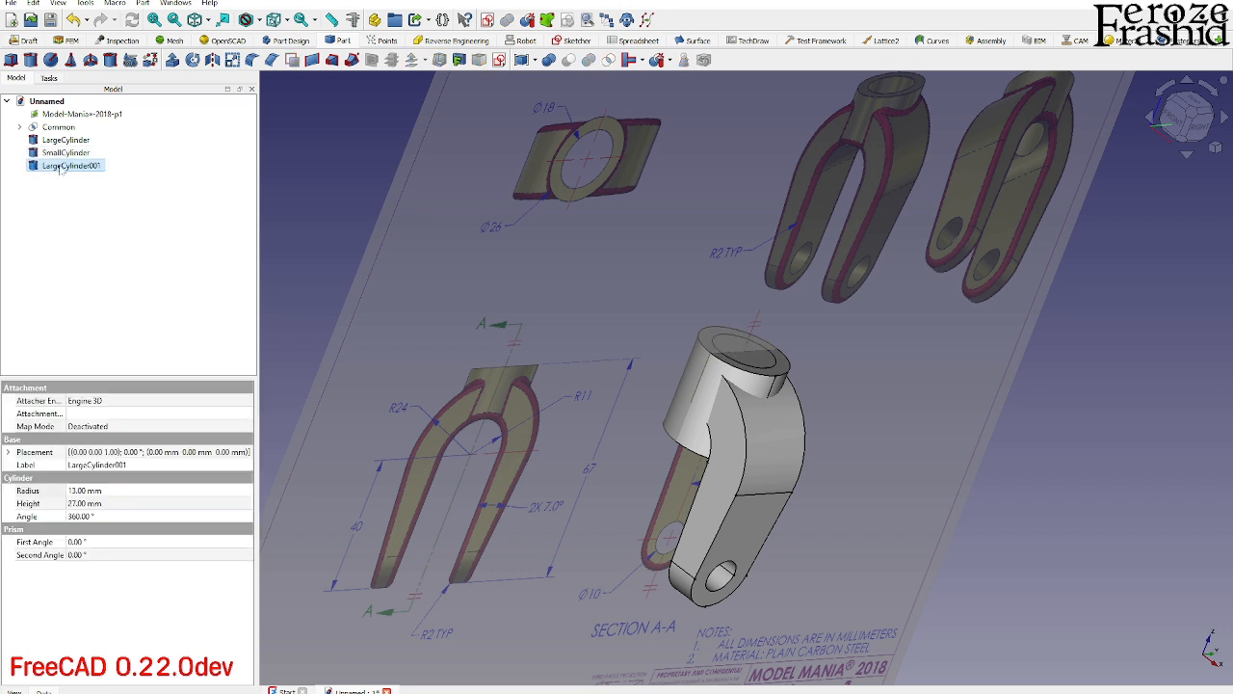
key("F2")
left_click_drag(58, 166, 43, 167)
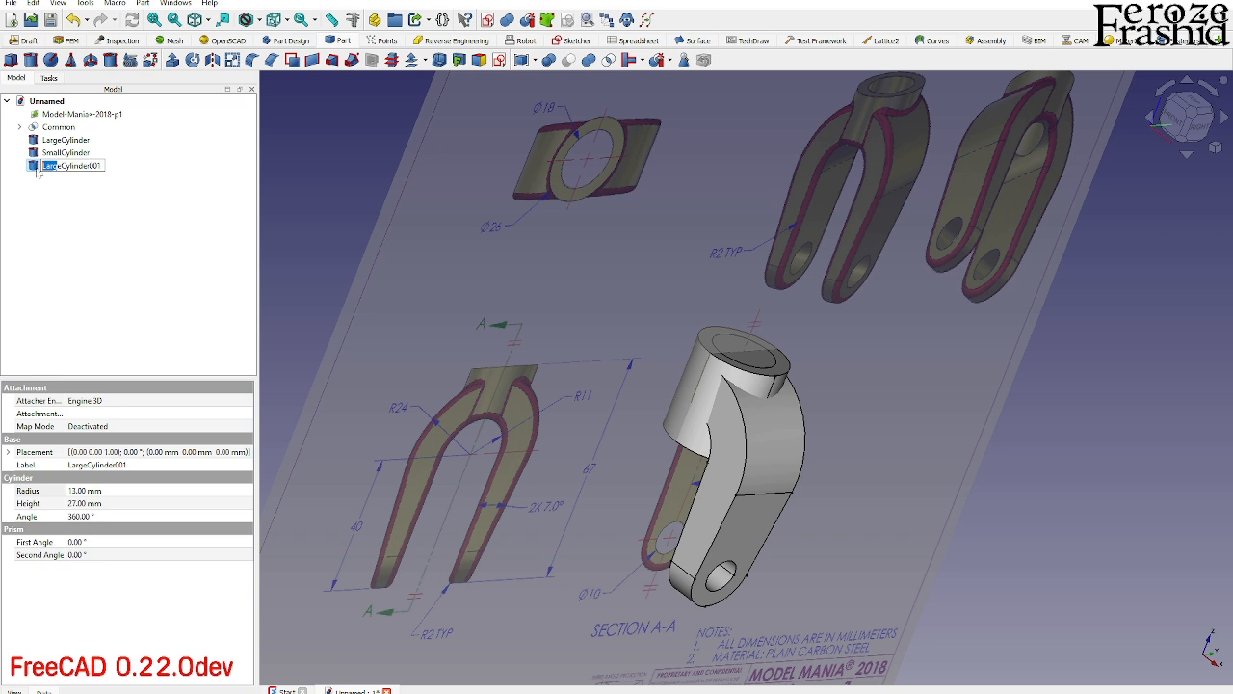
type("Horizontal")
key("Return")
key("F2")
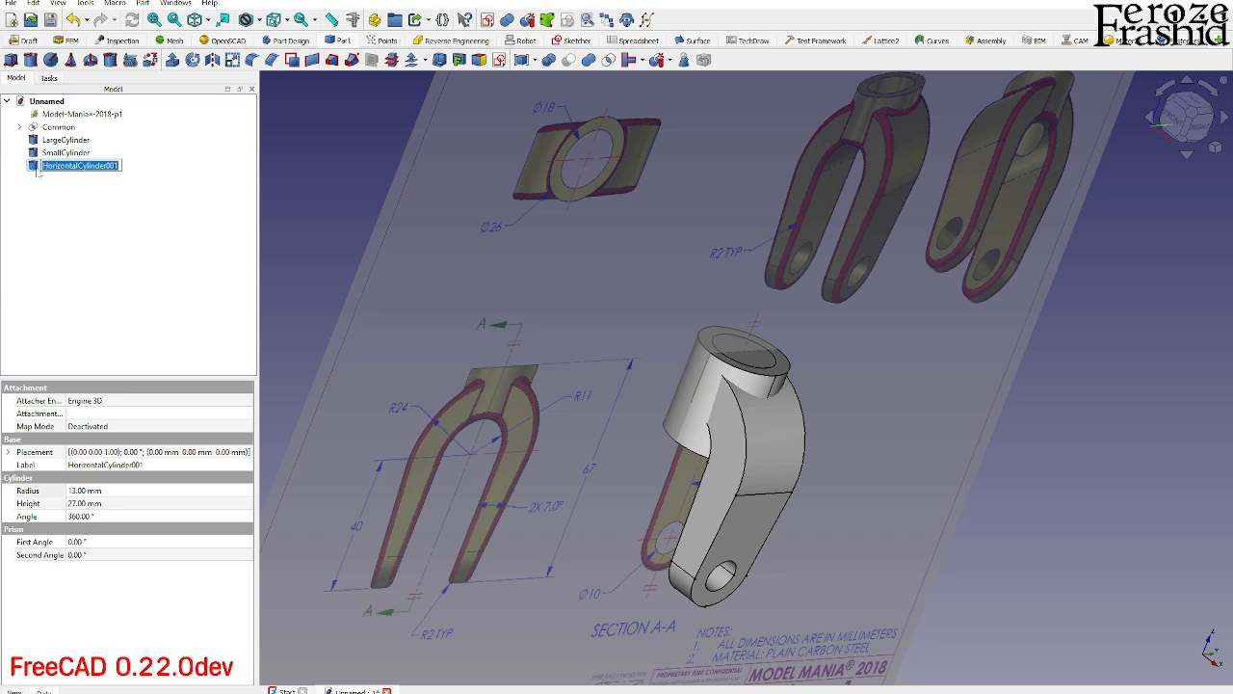
key("End")
key("BackSpace")
key("BackSpace")
key("BackSpace")
key("Return")
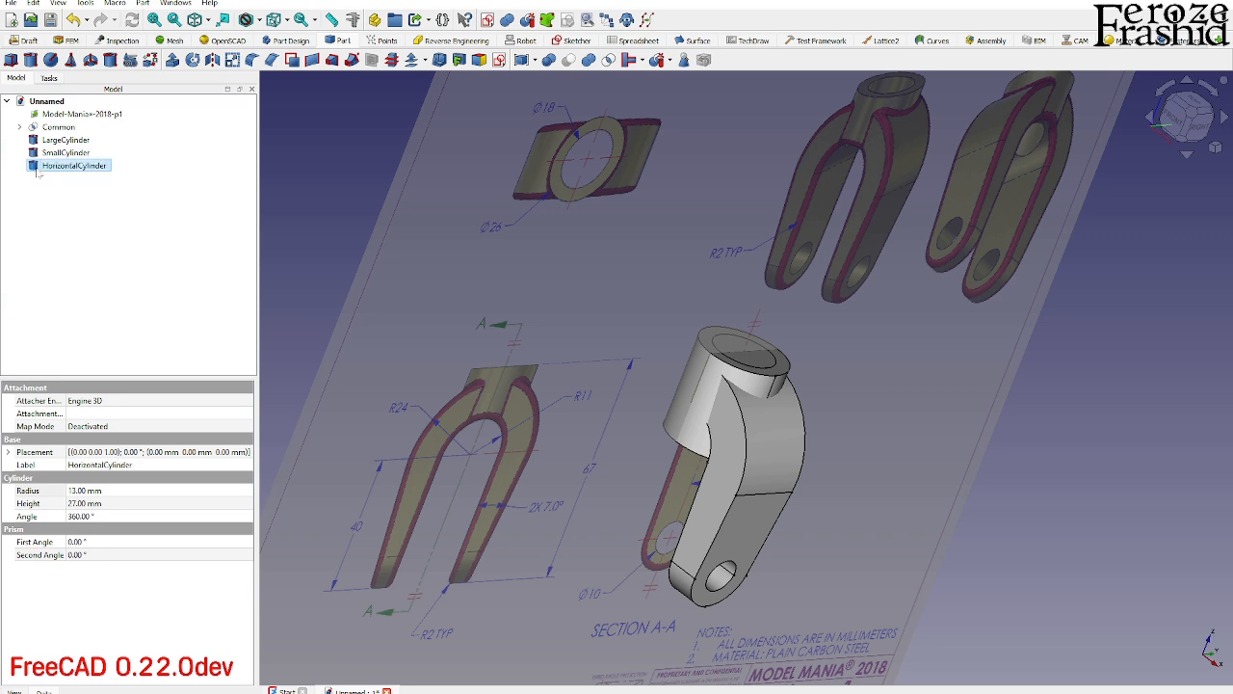
Transform HorizontalCylinder by rotating it 90° about the X axis and moving it to 14.50 mm along Y.
right_click(47, 164)
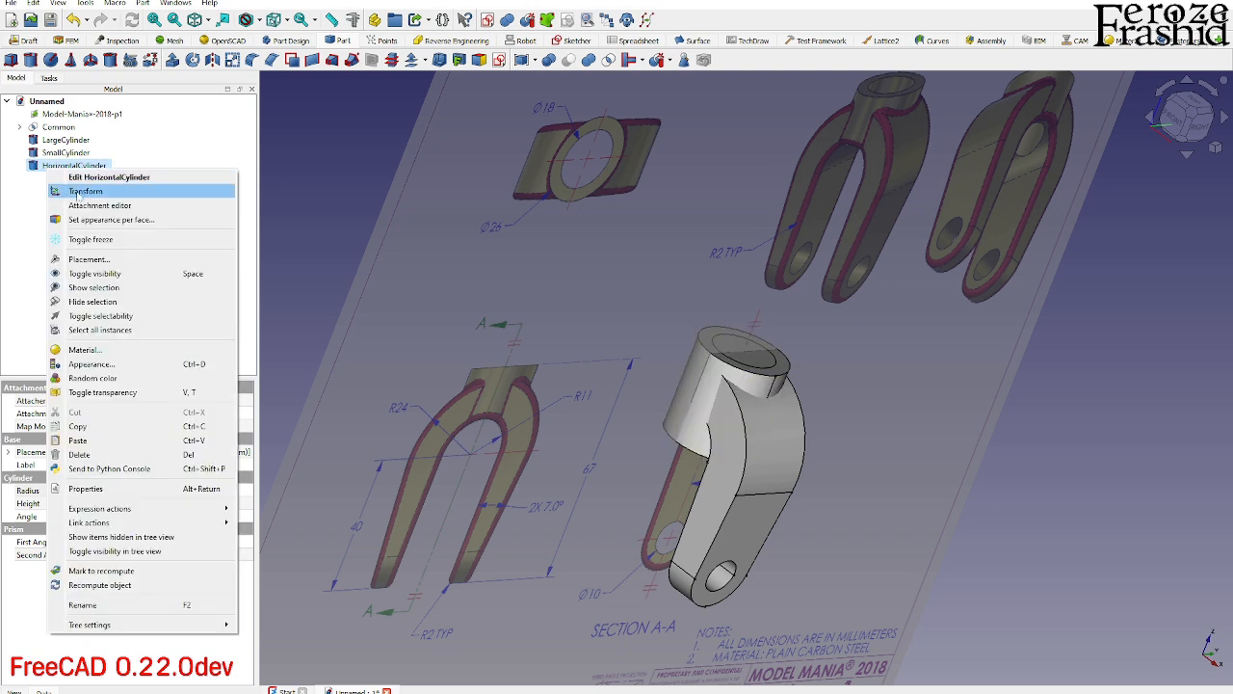
left_click(77, 177)
left_click_drag(799, 363, 685, 395)
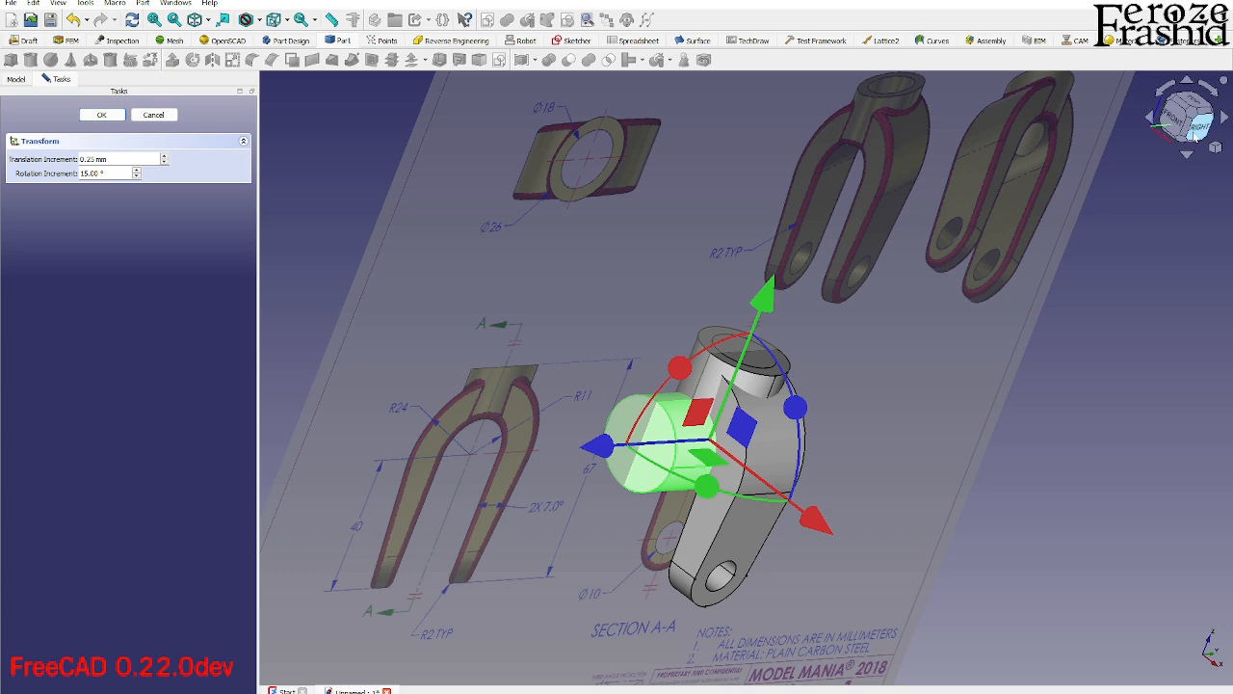
left_click(1199, 127)
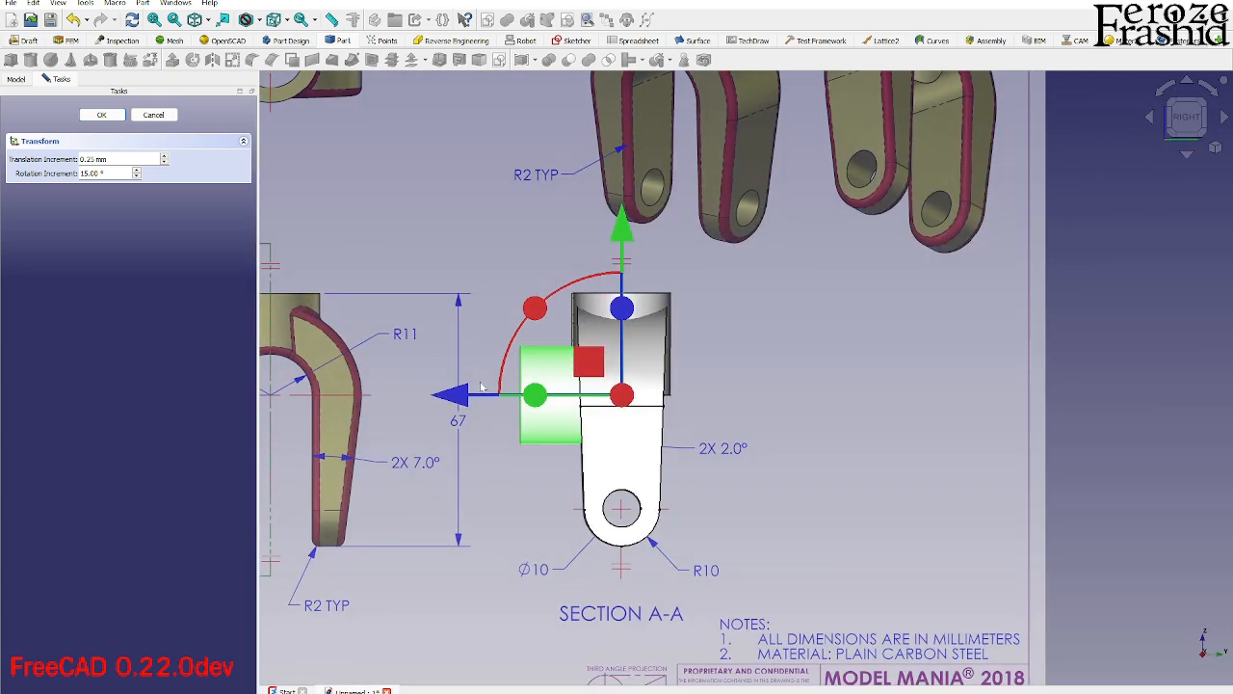
left_click_drag(461, 397, 511, 418)
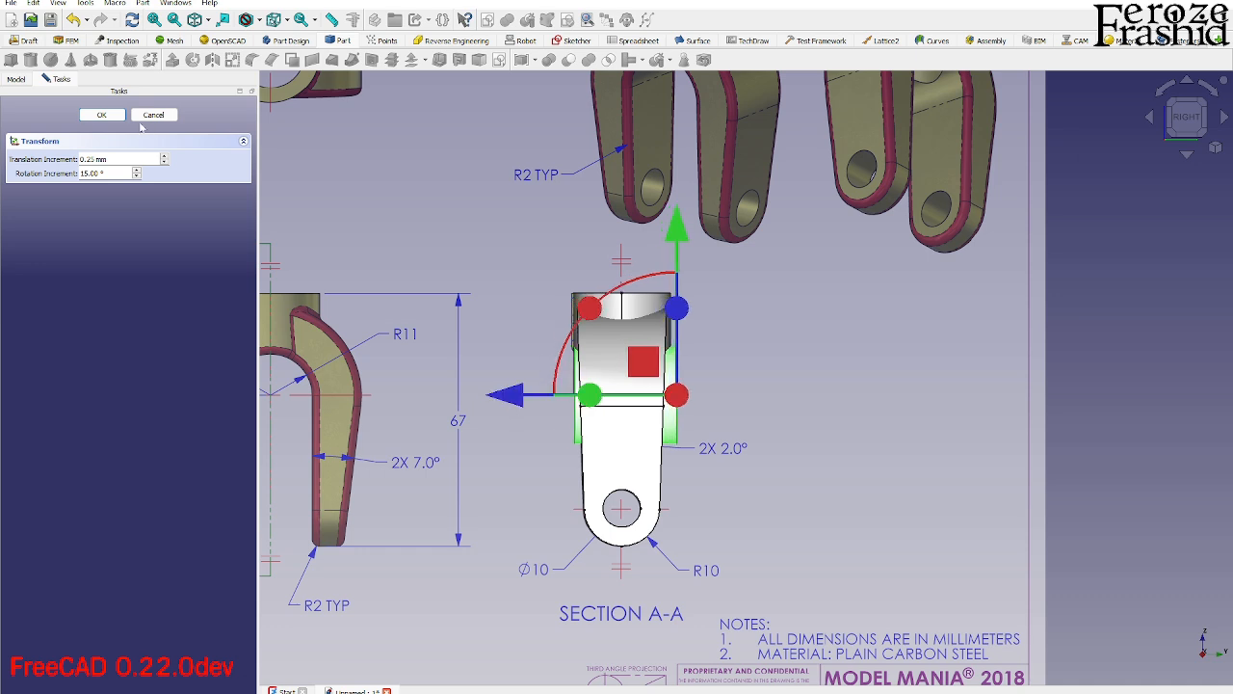
left_click(101, 115)
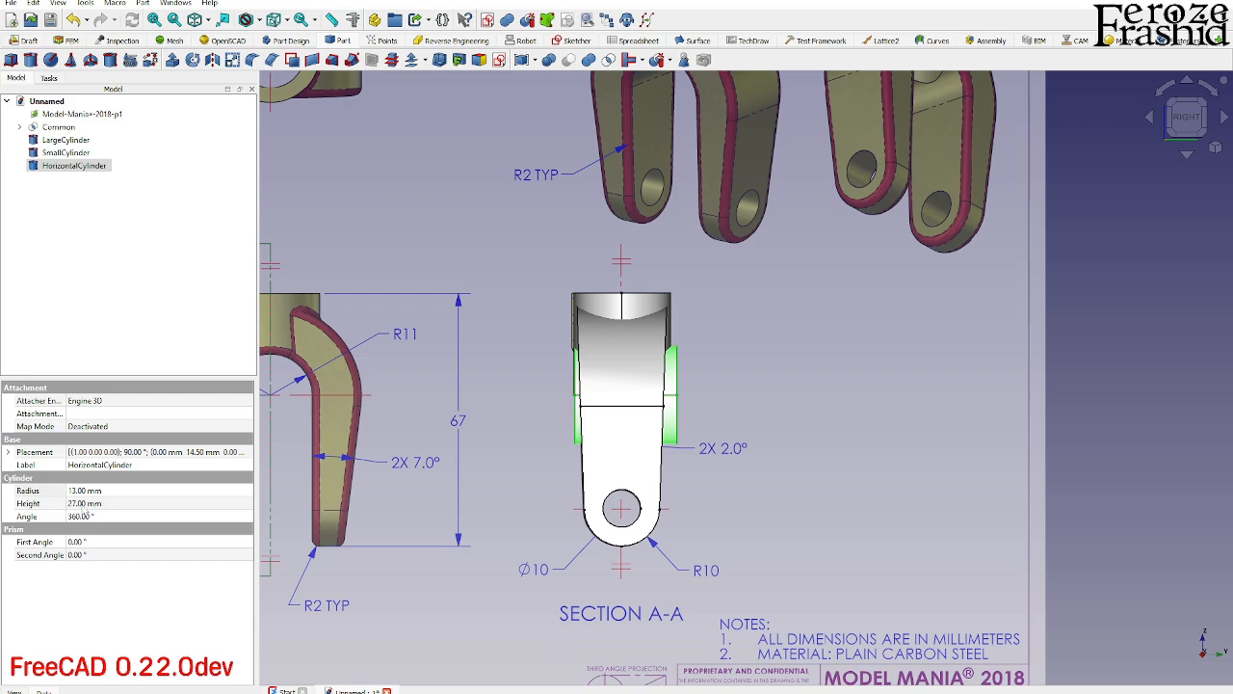
Set the height of HorizontalCylinder to 35 mm and inspect how it extends through the leg.
left_click(85, 504)
type("35")
key("Return")
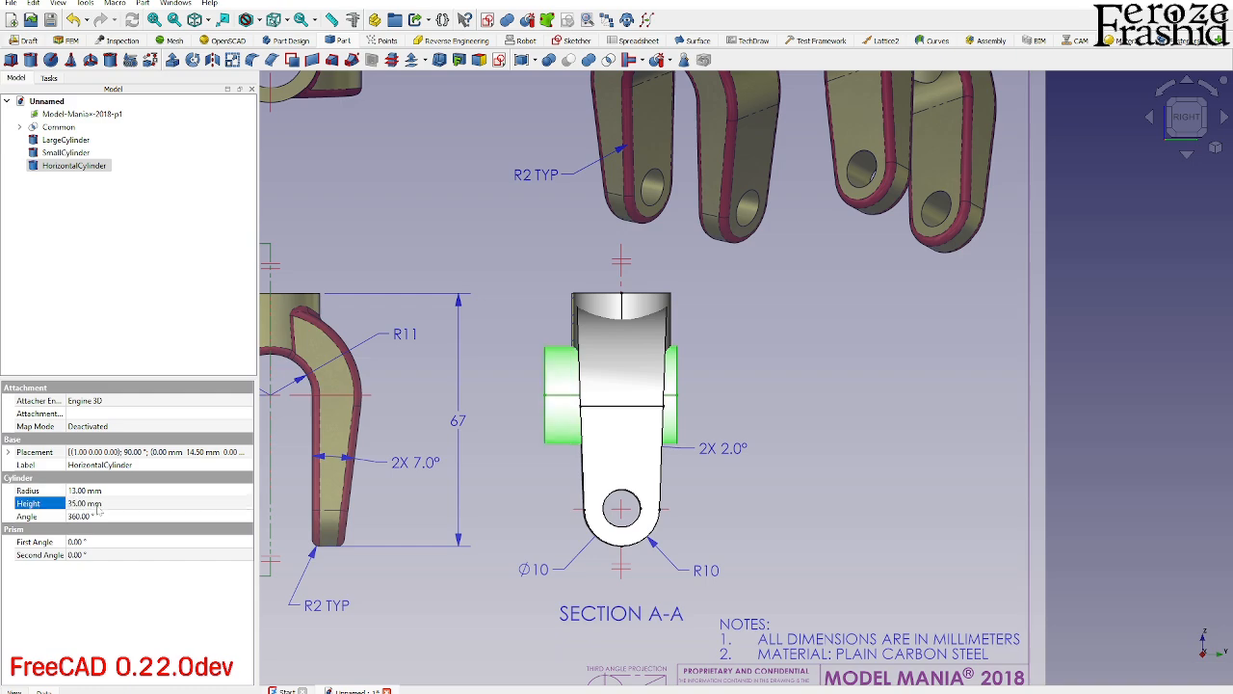
middle_click_drag(544, 420, 734, 412)
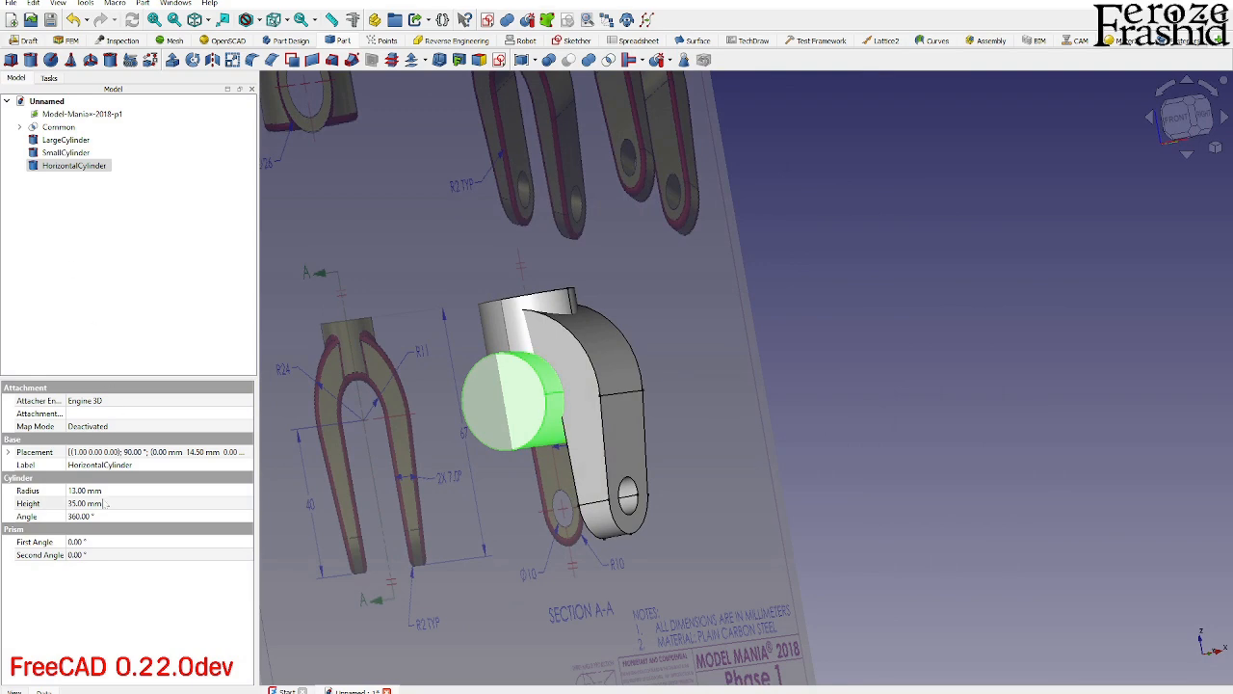
Set the radius of HorizontalCylinder to 11 mm and inspect it against the leg.
left_click(83, 490)
type("11")
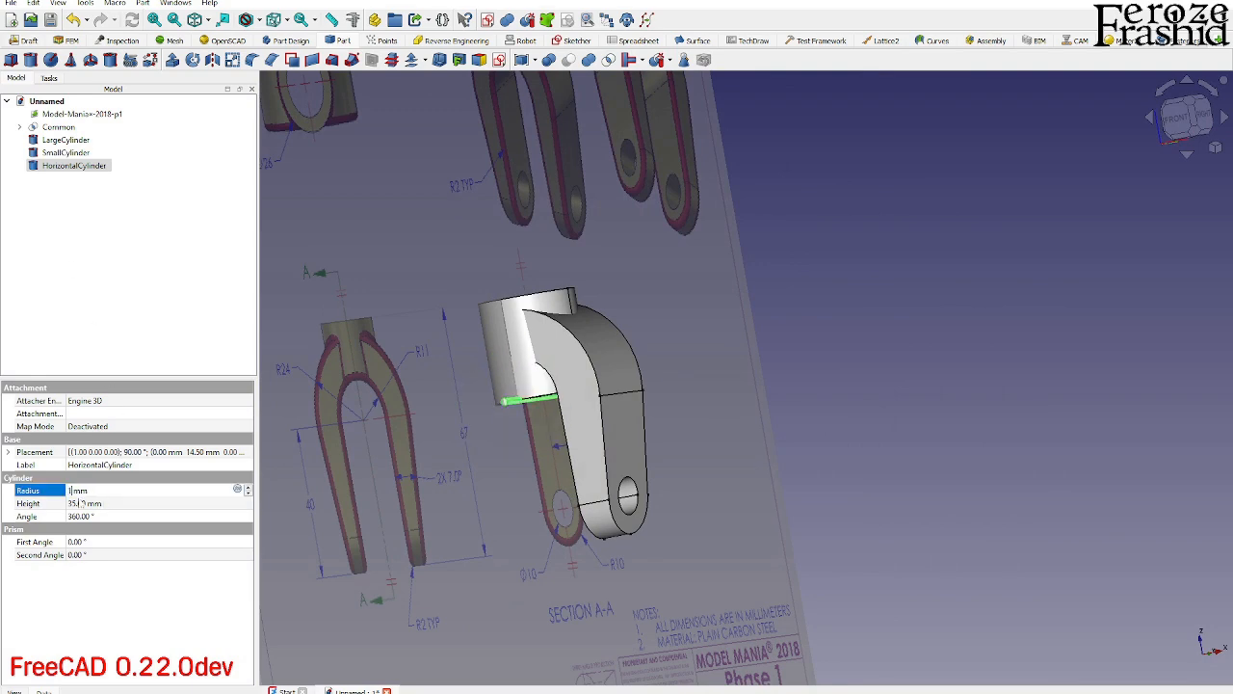
key("Return")
mouse_move(626, 448)
middle_mouse_down()
mouse_move(755, 459)
mouse_move(749, 405)
mouse_move(667, 382)
middle_mouse_up()
scroll(667, 383, "up", 3)
middle_click_drag(810, 405, 785, 433)
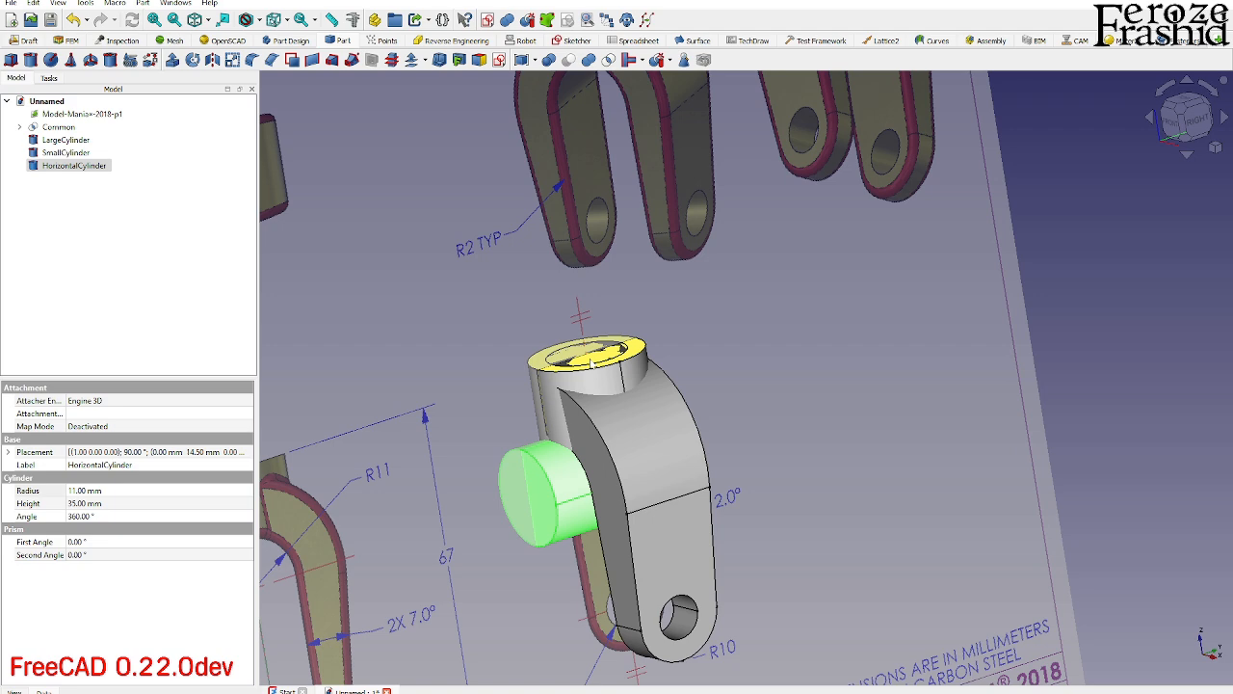
middle_click_drag(591, 362, 607, 412)
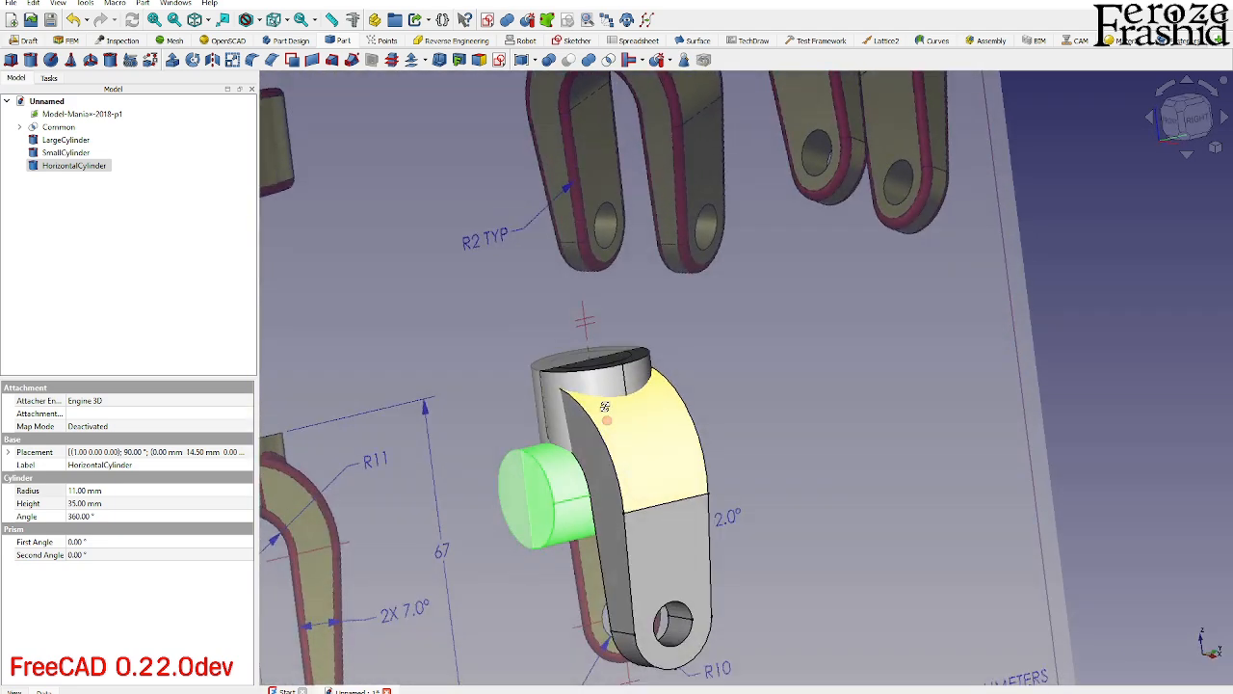
Rename the Common object as Leg.
left_click(626, 431)
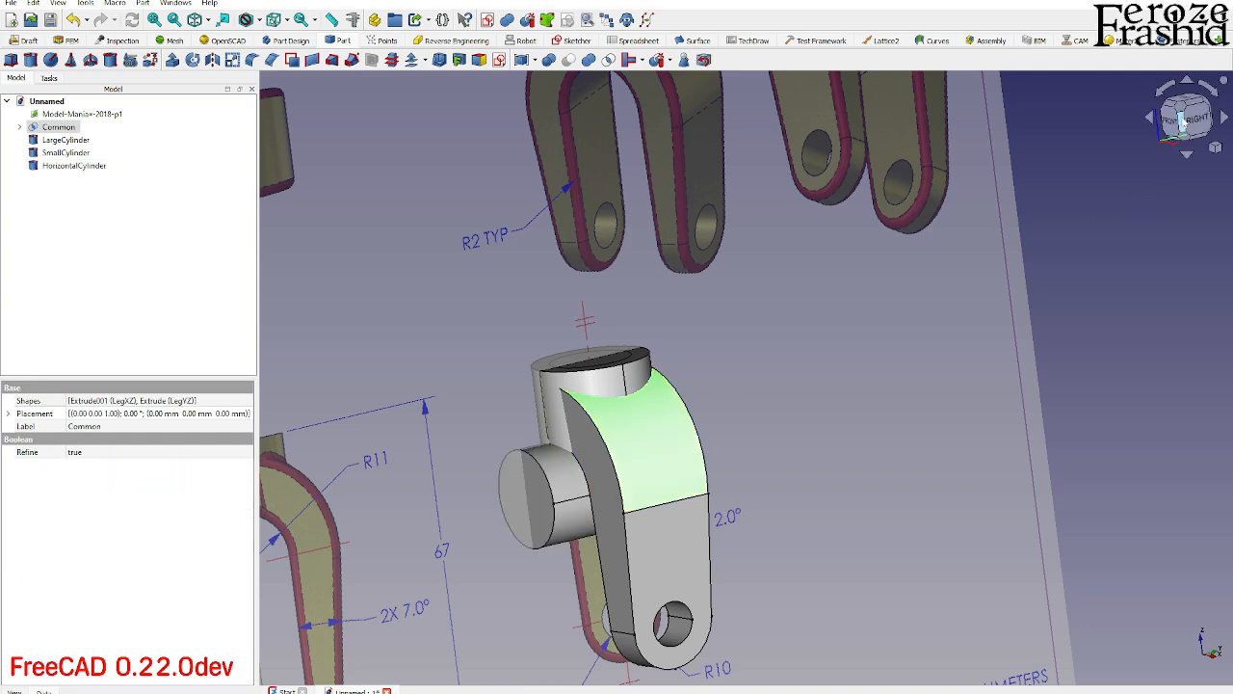
left_click(1183, 123)
scroll(705, 567, "down", 2)
middle_click_drag(705, 568, 698, 607)
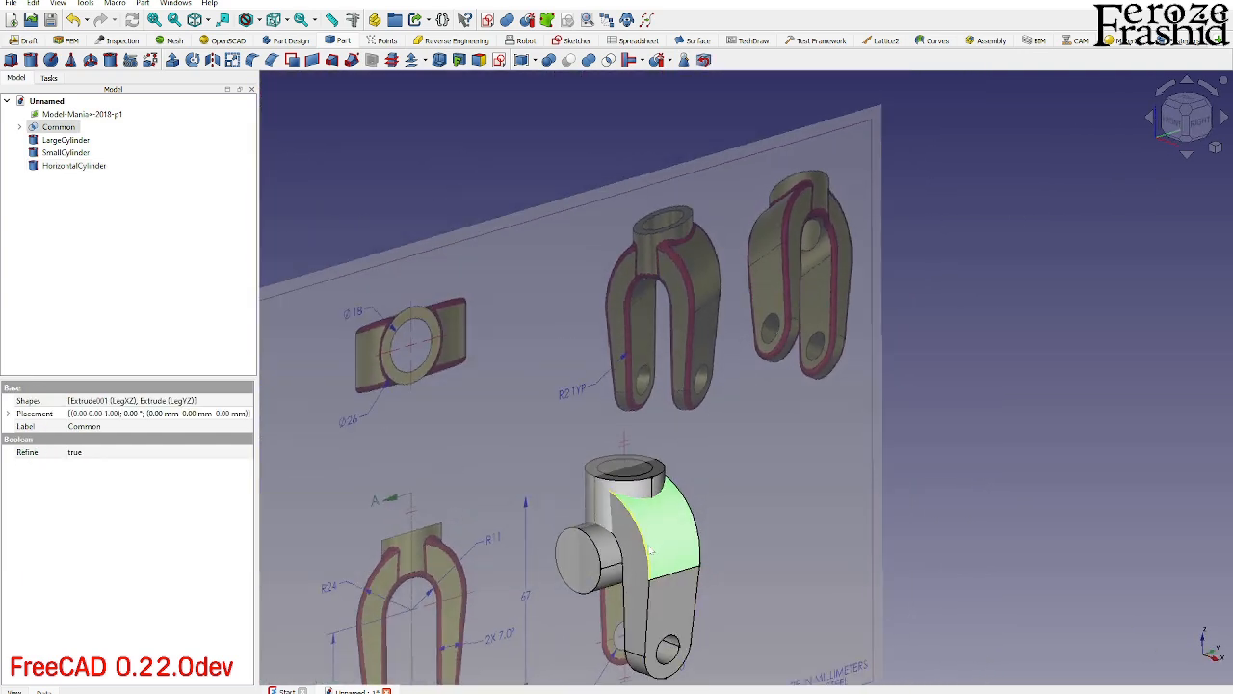
left_click(61, 128)
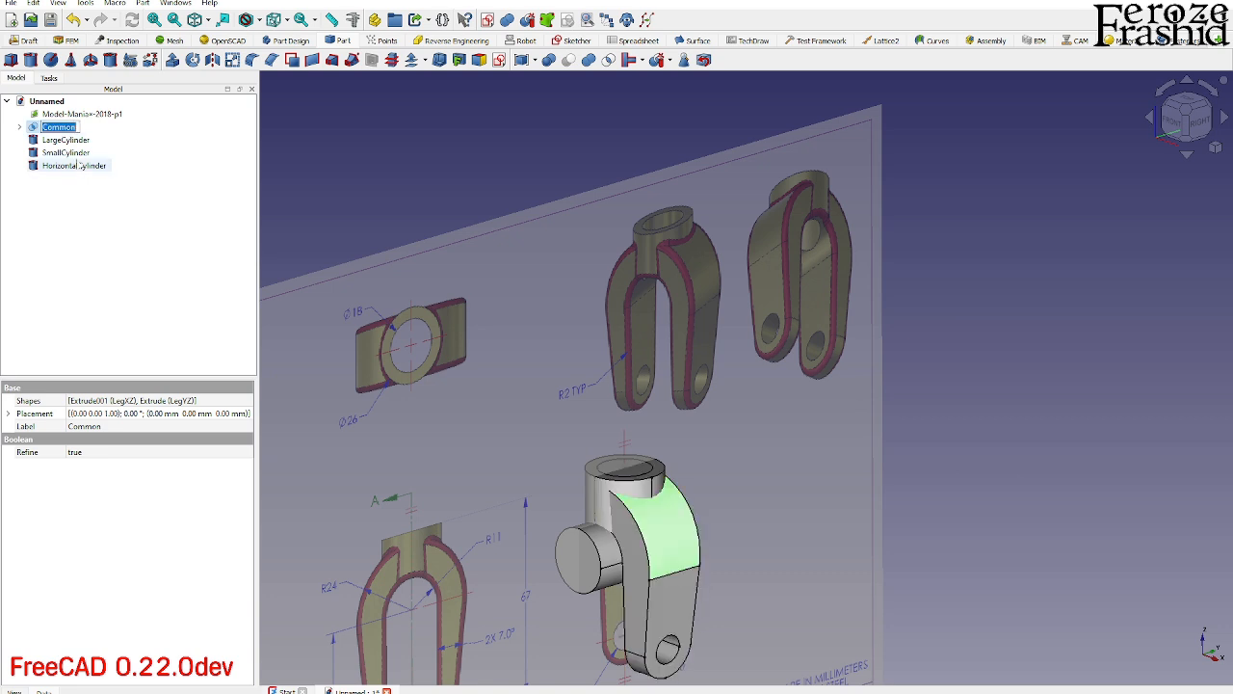
type("Leg")
key("Return")
Mirror Leg about the YZ plane to form the opposite leg of the fork.
left_click(212, 60)
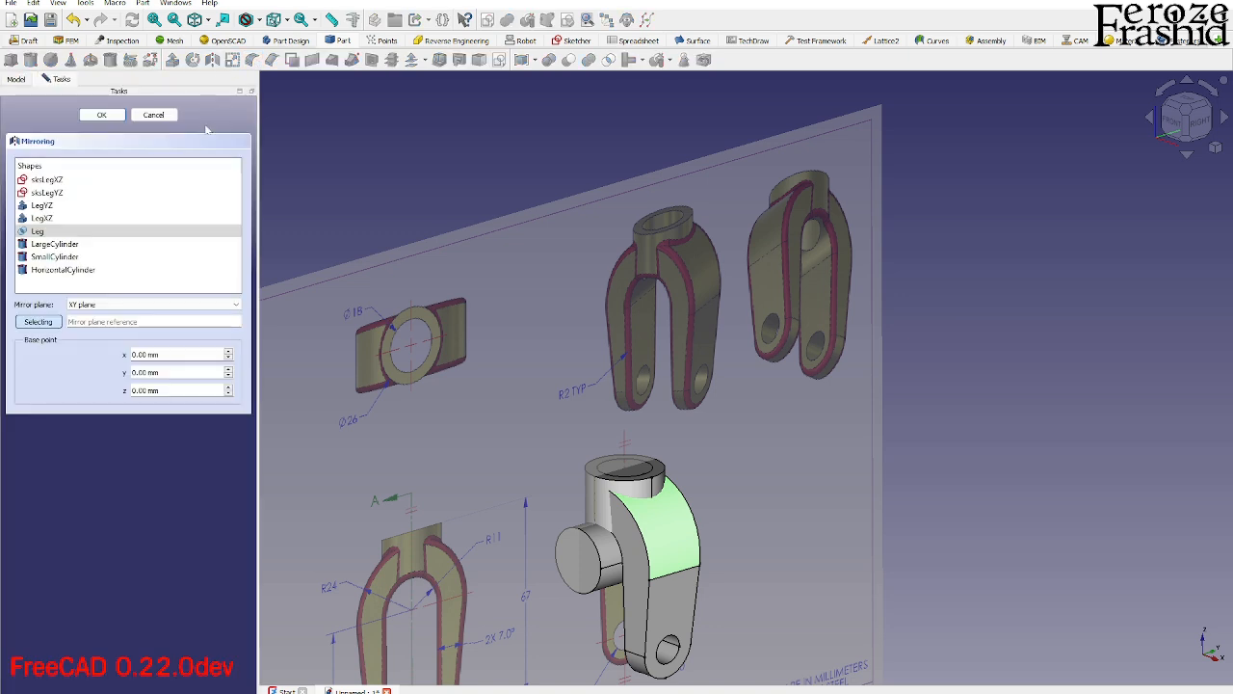
left_click(149, 305)
left_click(146, 333)
left_click(114, 116)
mouse_move(643, 461)
middle_mouse_down()
mouse_move(915, 457)
mouse_move(663, 459)
middle_mouse_up()
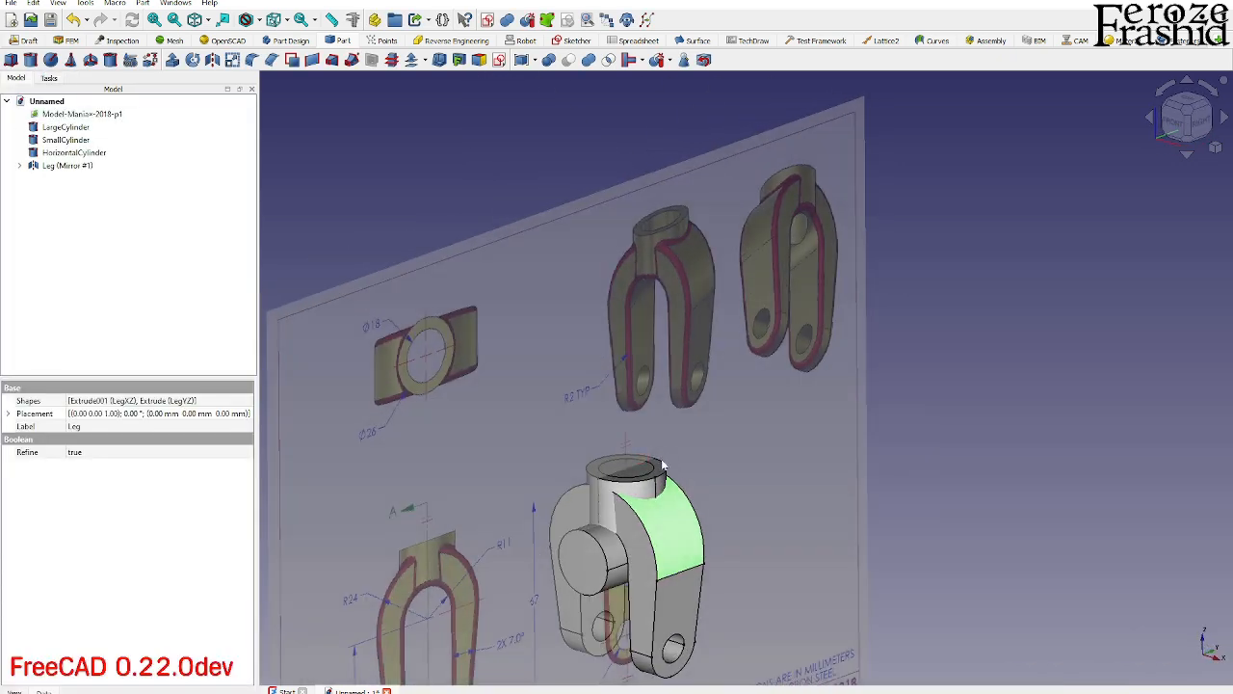
Fuse Leg, its mirrored copy and LargeCylinder into one solid.
left_click(20, 166)
left_click(58, 168)
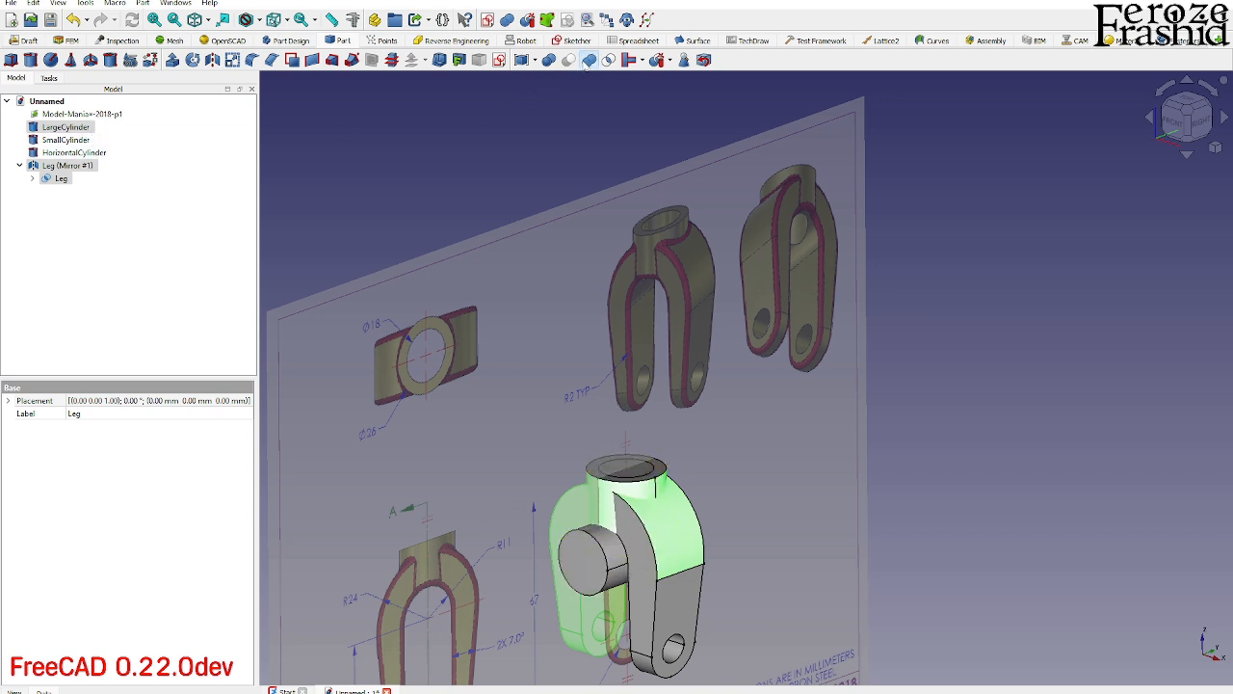
left_click(588, 59)
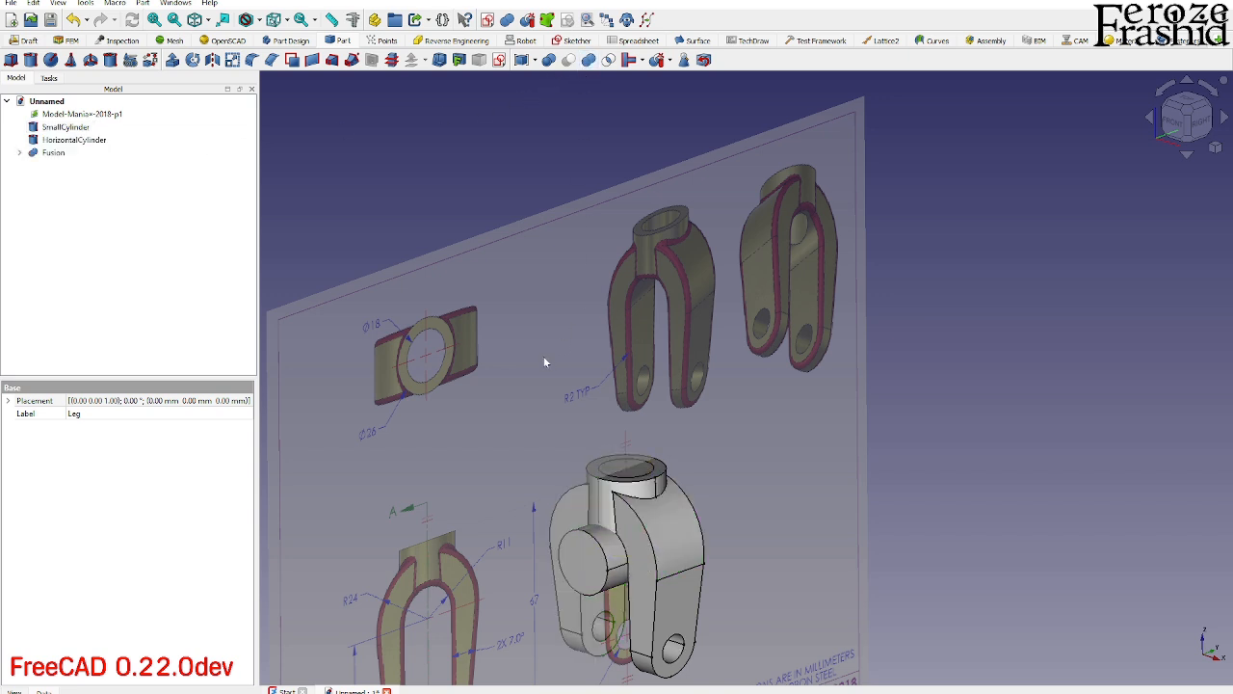
Hide SmallCylinder, HorizontalCylinder and the Model Mania reference drawing so only the fused fork is shown.
left_click(64, 127)
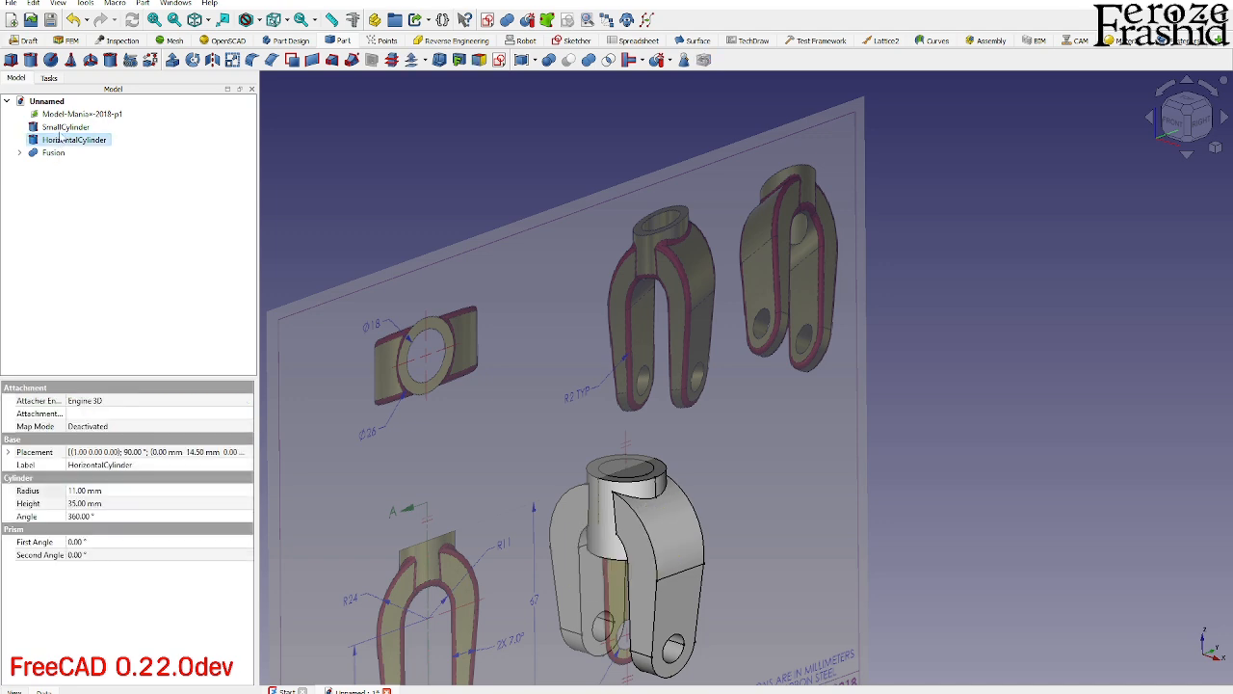
middle_click_drag(681, 350, 749, 390)
left_click(749, 389)
key("space")
middle_click_drag(688, 298, 781, 347)
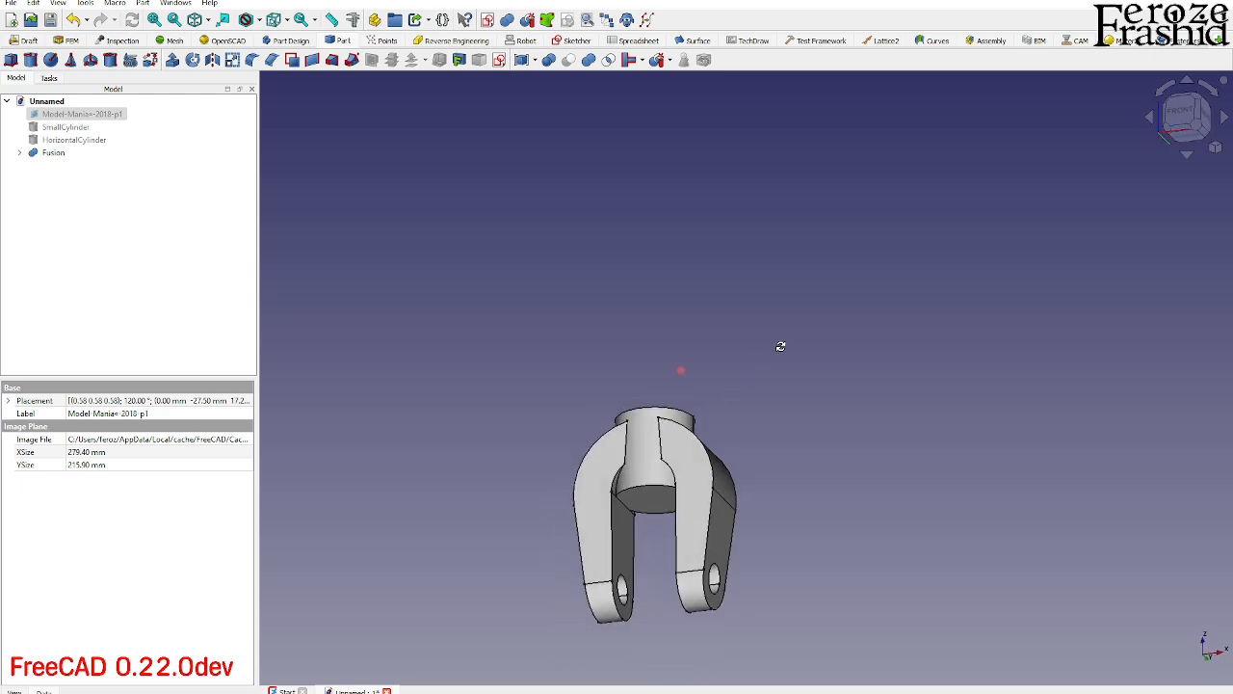
Cut HorizontalCylinder from the fused fork to form the arch between the legs.
left_click(47, 154)
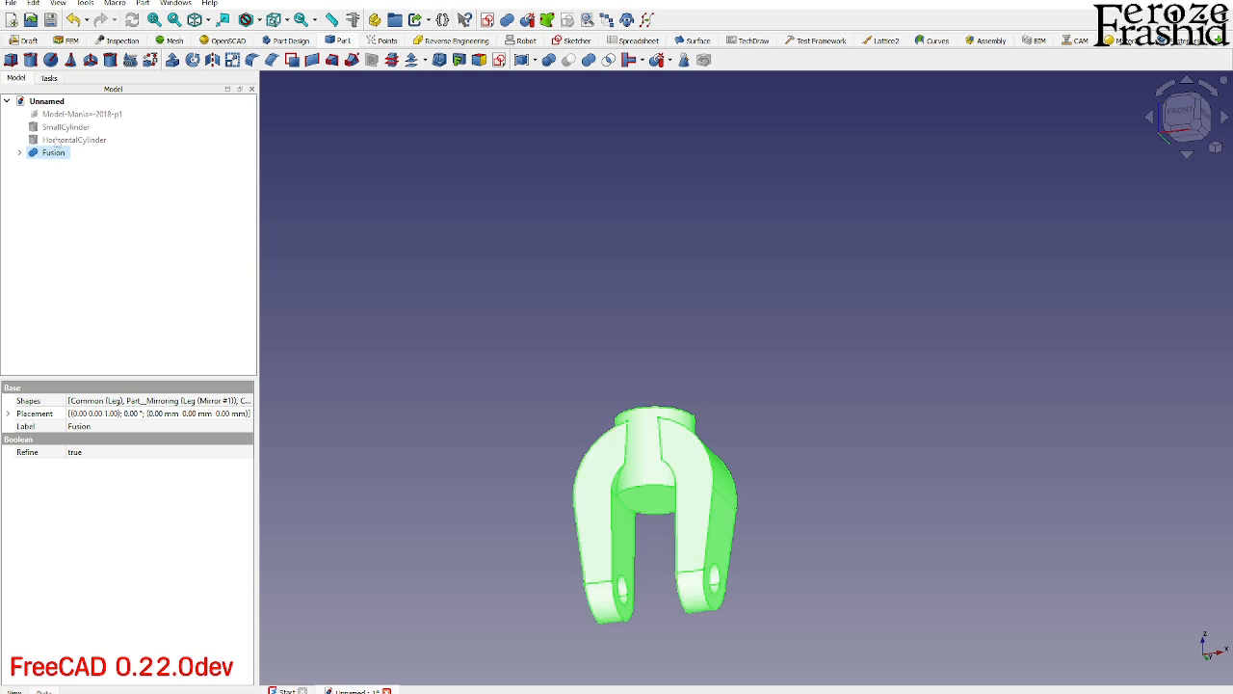
left_click(71, 141, "ctrl")
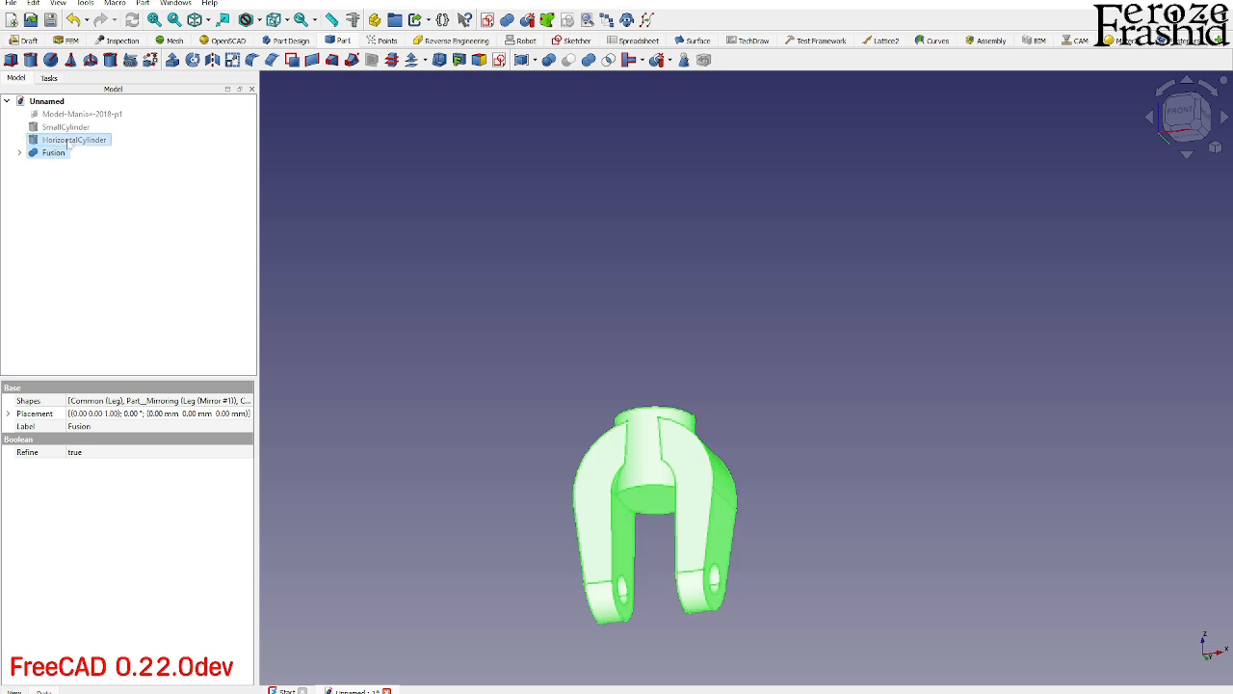
left_click(568, 59)
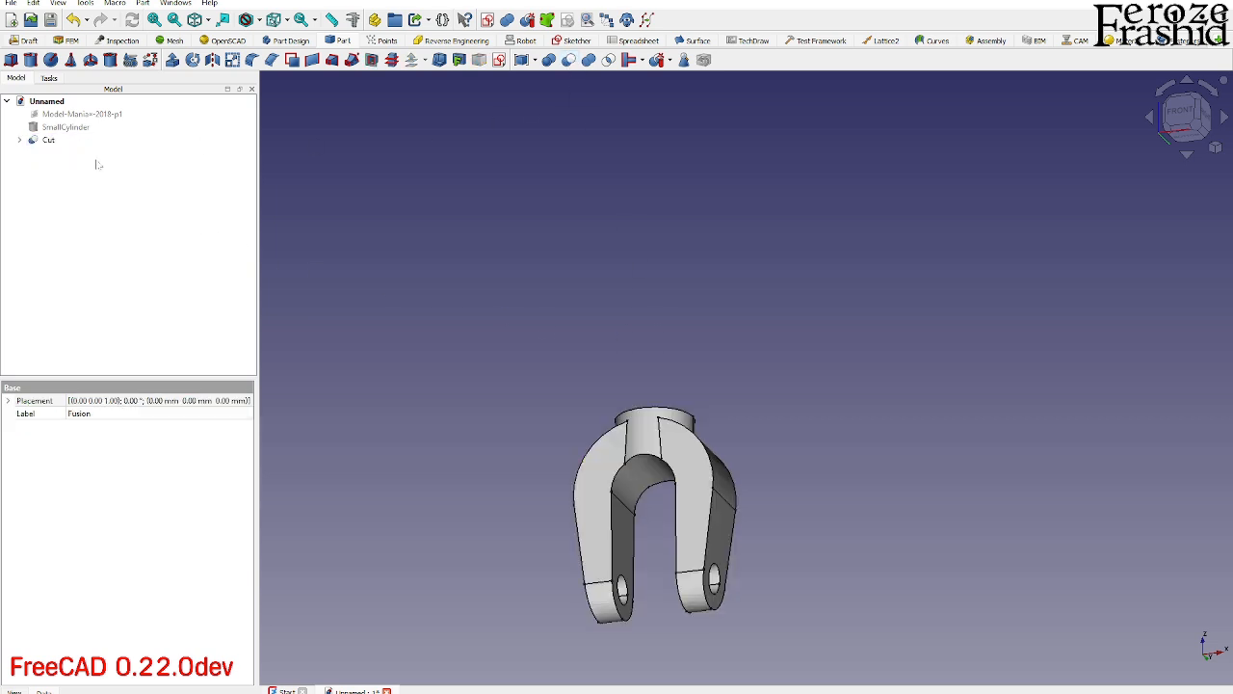
middle_click_drag(811, 438, 722, 542)
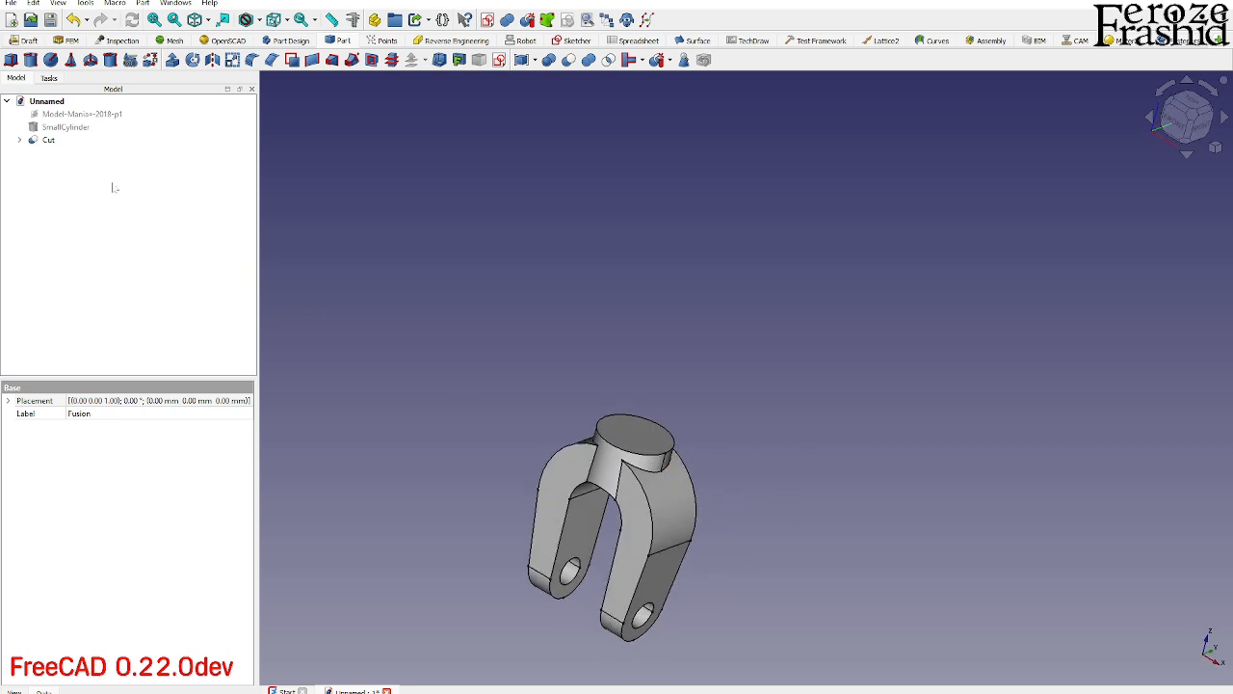
Cut SmallCylinder from the fork to bore the collar and inspect the result.
left_click(50, 140)
left_click(65, 128, "ctrl")
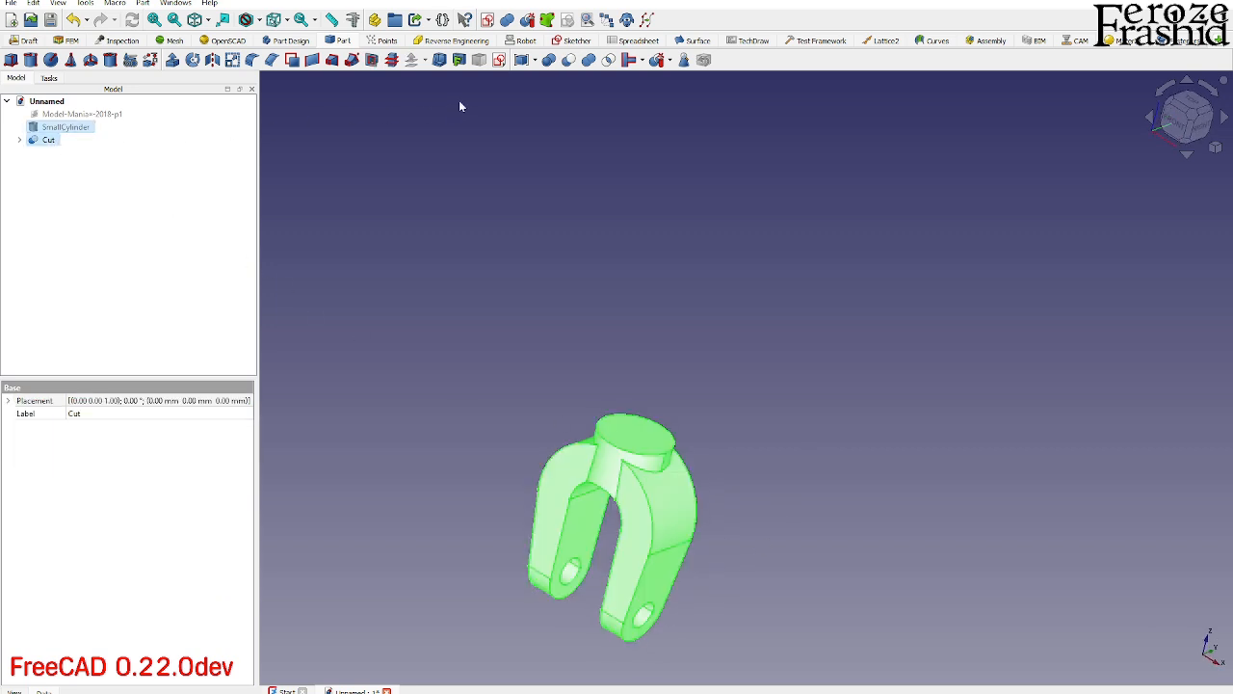
left_click(568, 60)
middle_click_drag(597, 539, 730, 439)
scroll(488, 322, "down", 2)
scroll(632, 462, "up", 4)
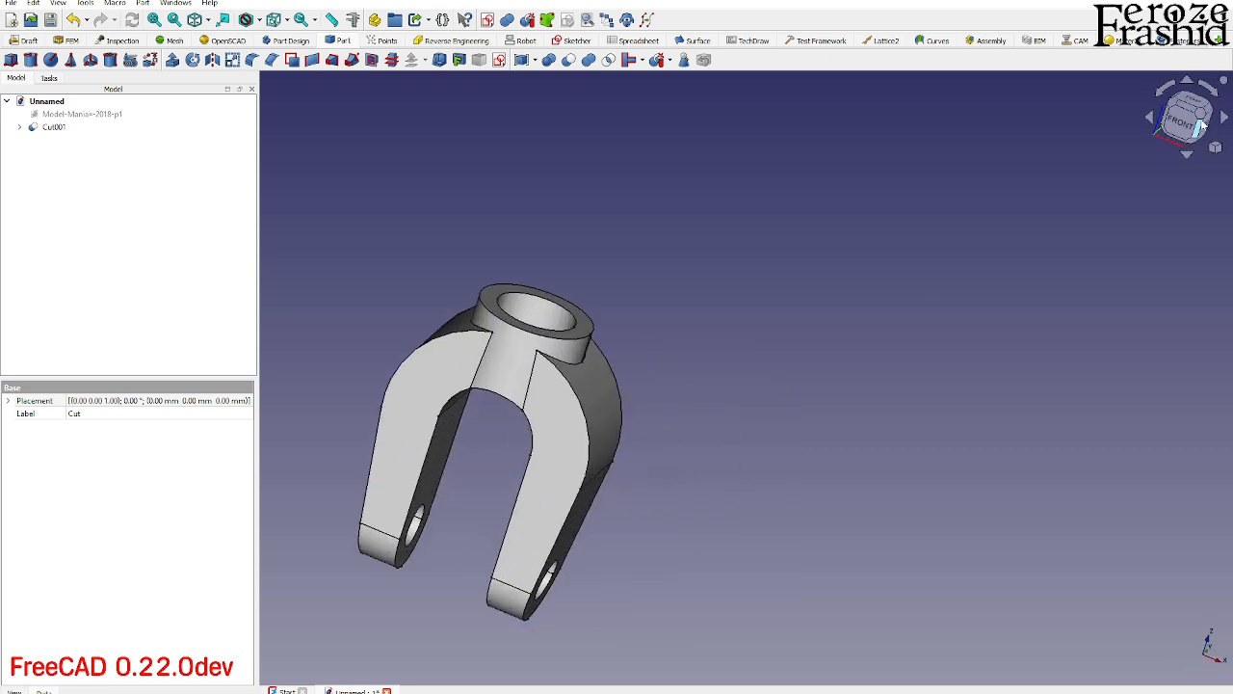
left_click(1200, 120)
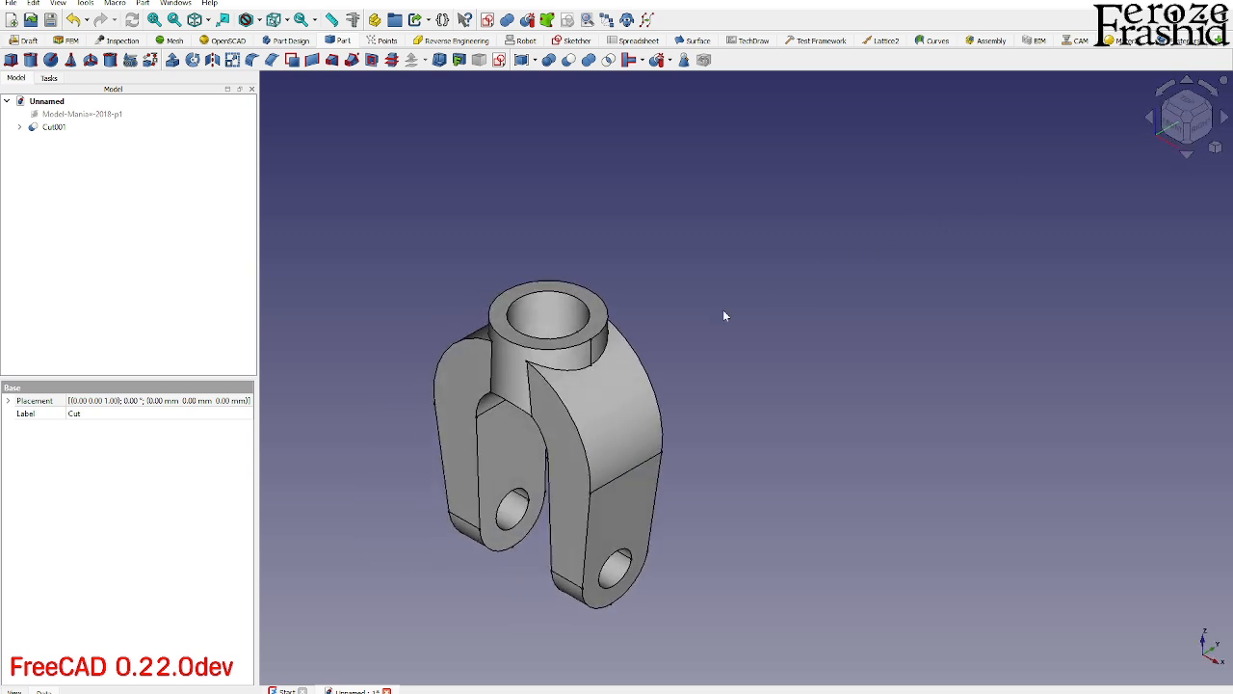
scroll(640, 371, "up", 3)
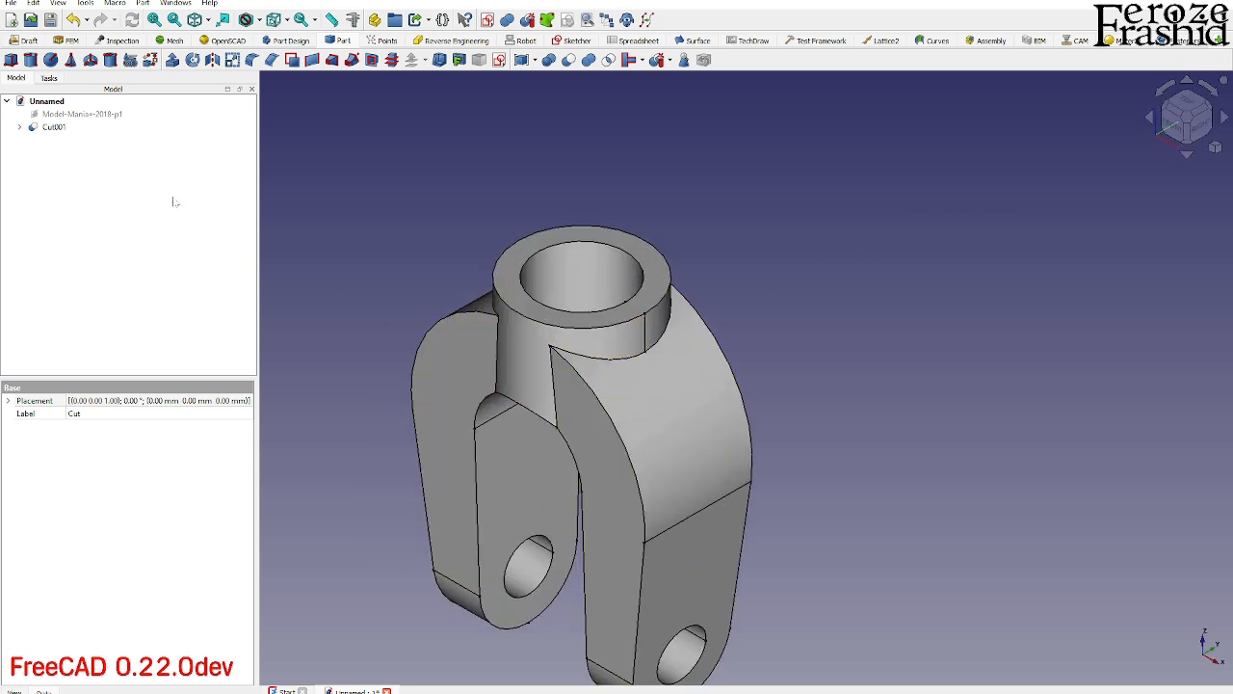
Show the reference drawing briefly to compare its fillets with the model, and hide it again.
left_click(108, 117)
key("space")
scroll(743, 468, "down", 3)
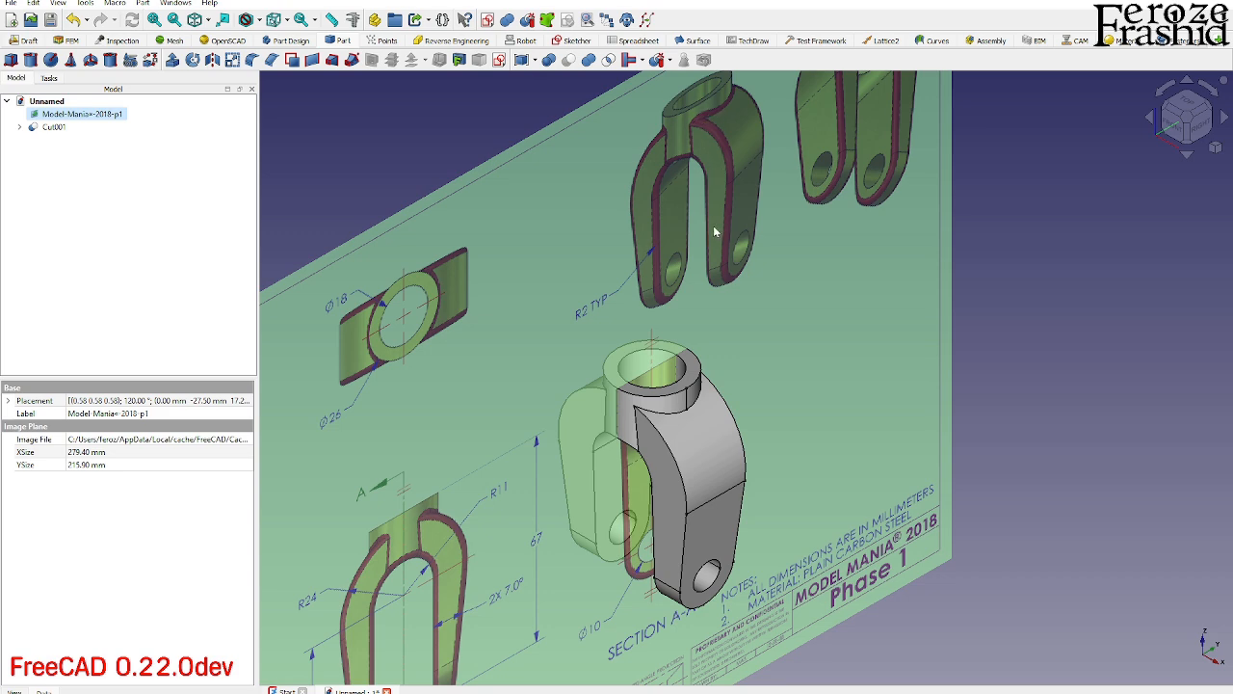
key("space")
Fillet the outer curved edges of the legs with a constant 2 mm radius.
scroll(640, 466, "up", 3)
middle_click_drag(653, 452, 680, 332)
scroll(681, 327, "up", 2)
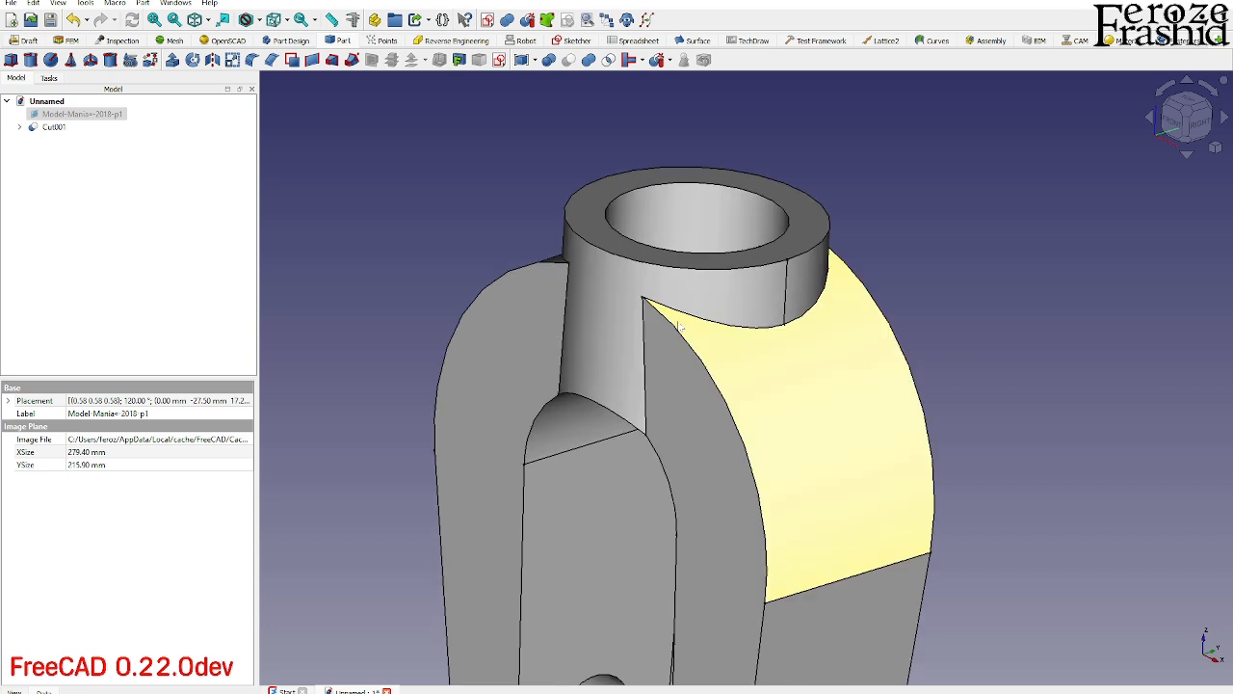
left_click(678, 336)
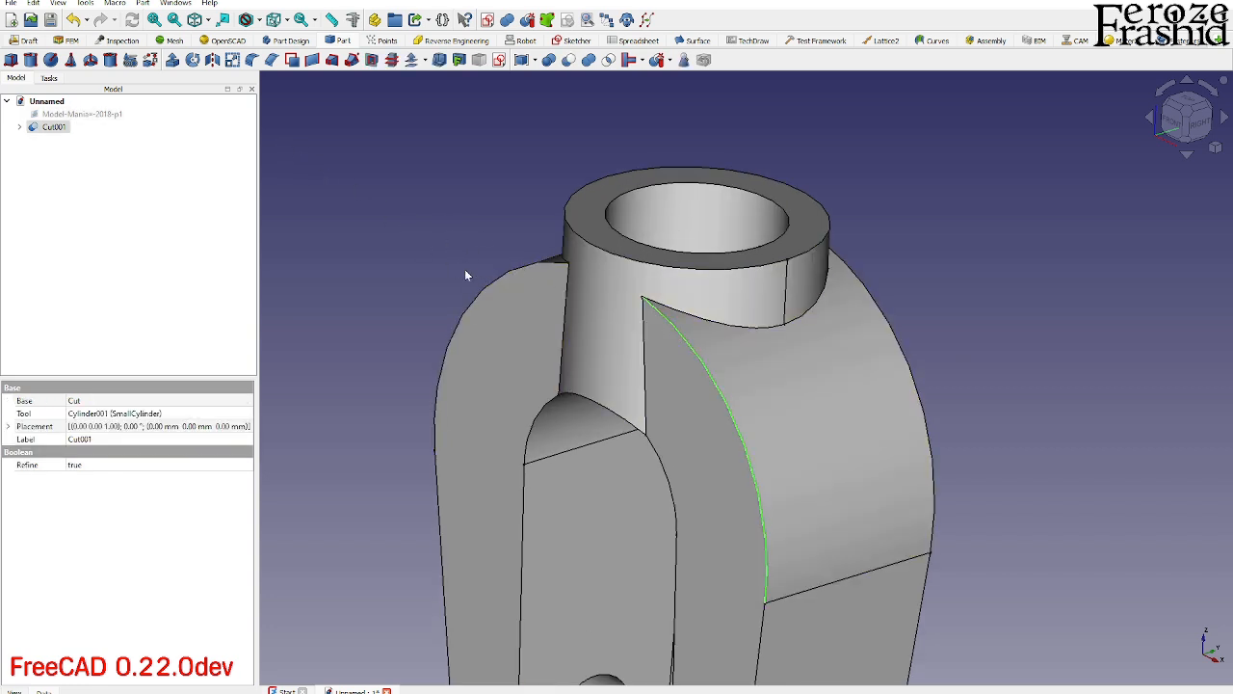
left_click(421, 257)
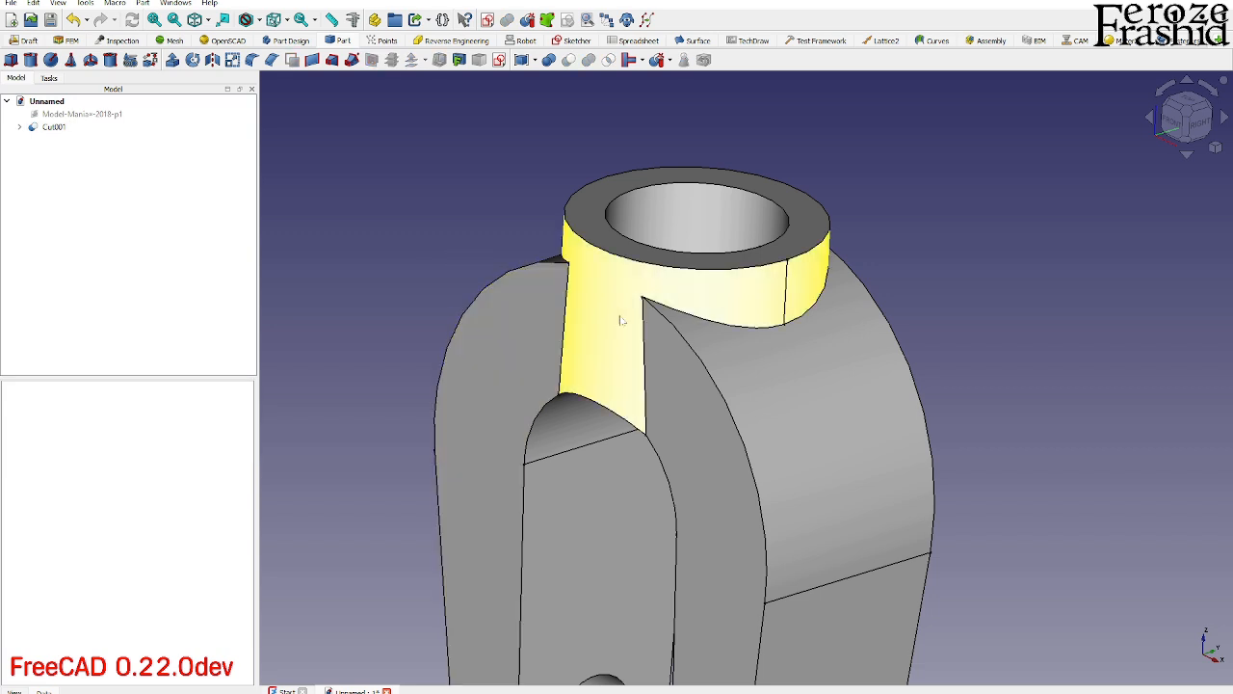
left_click(683, 343)
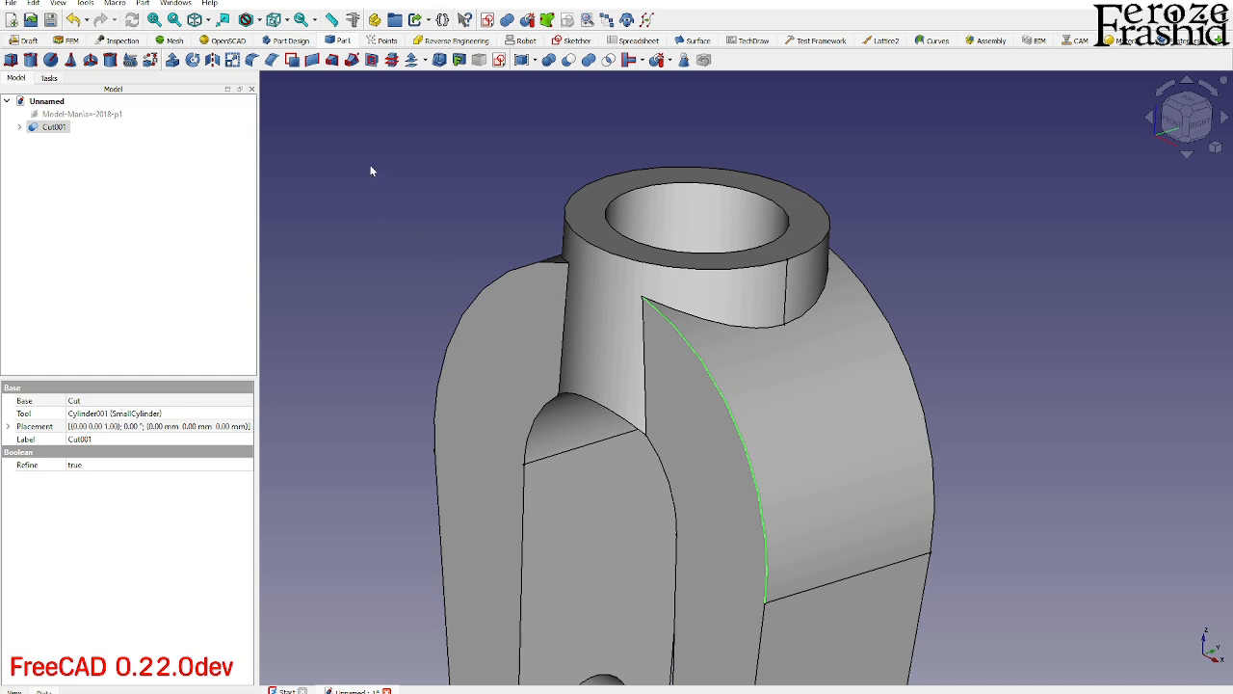
left_click(253, 61)
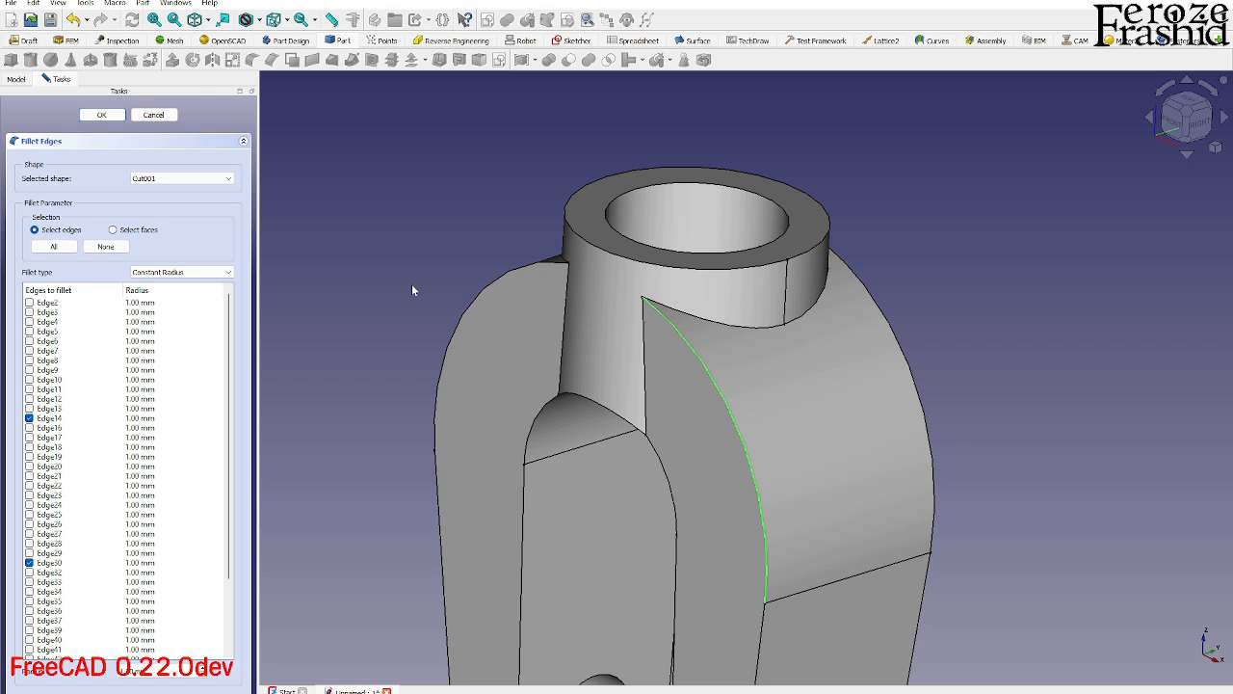
left_click_drag(146, 672, 75, 680)
key("Return")
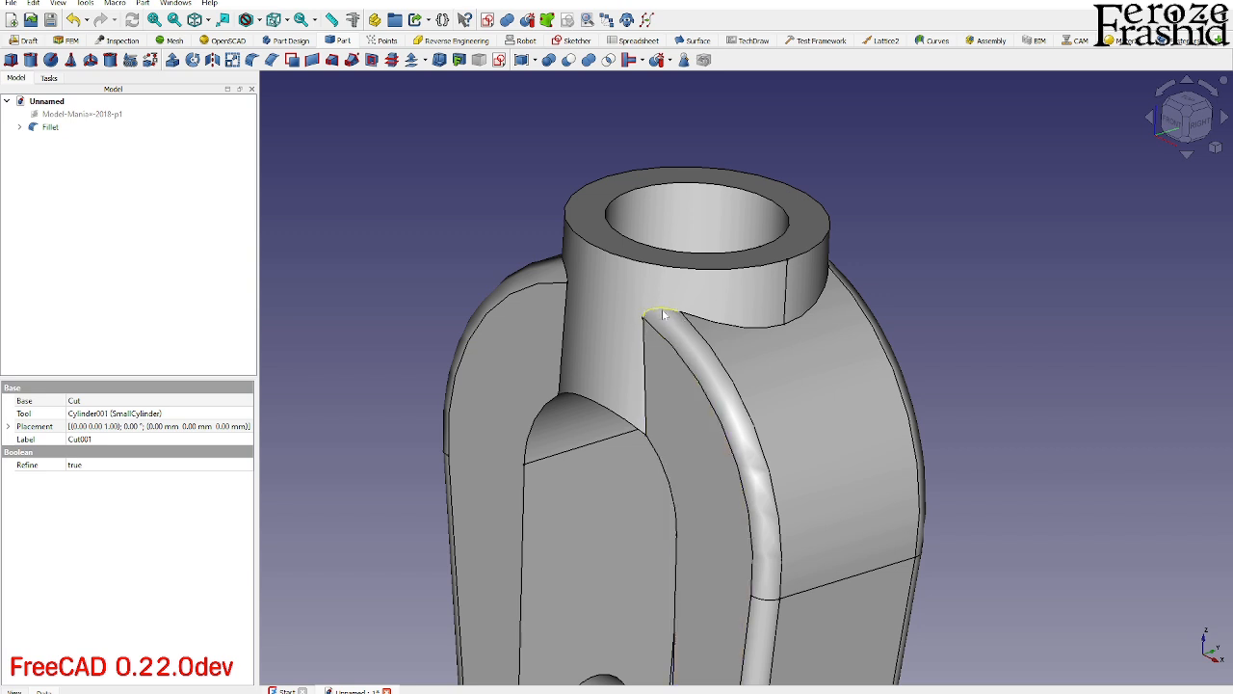
Fillet the two upright edges where the collar meets the legs with a 2 mm radius.
left_click(643, 341)
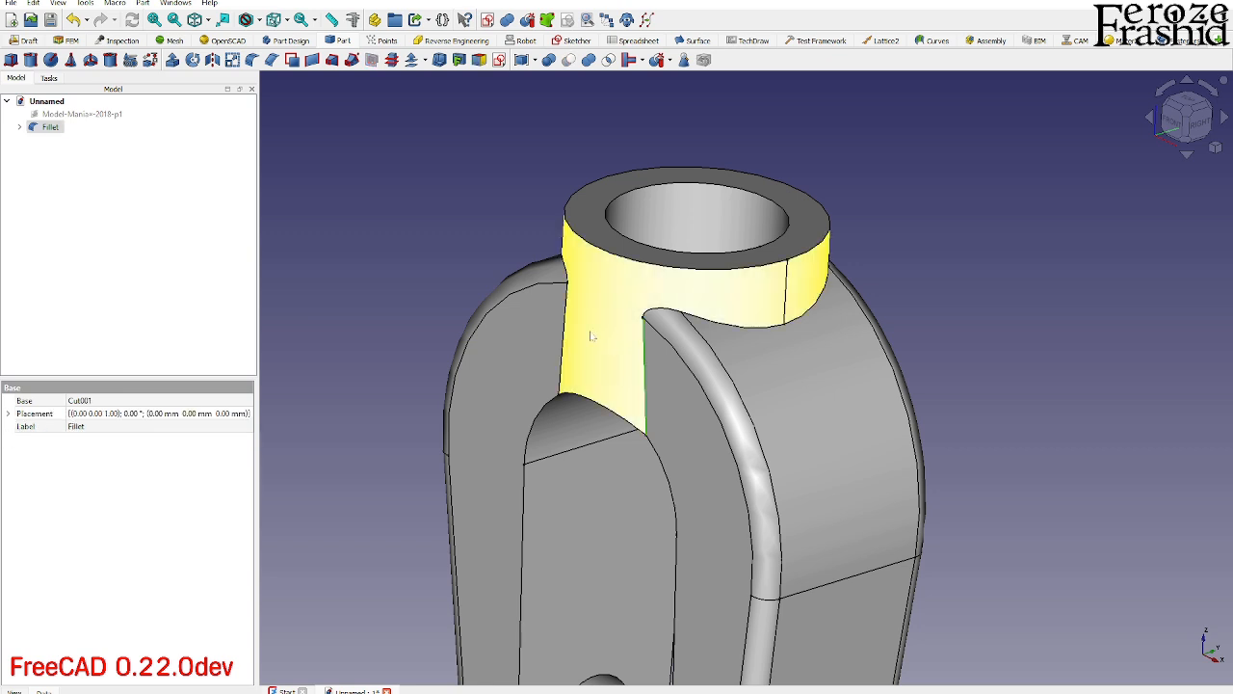
left_click(563, 338, "ctrl")
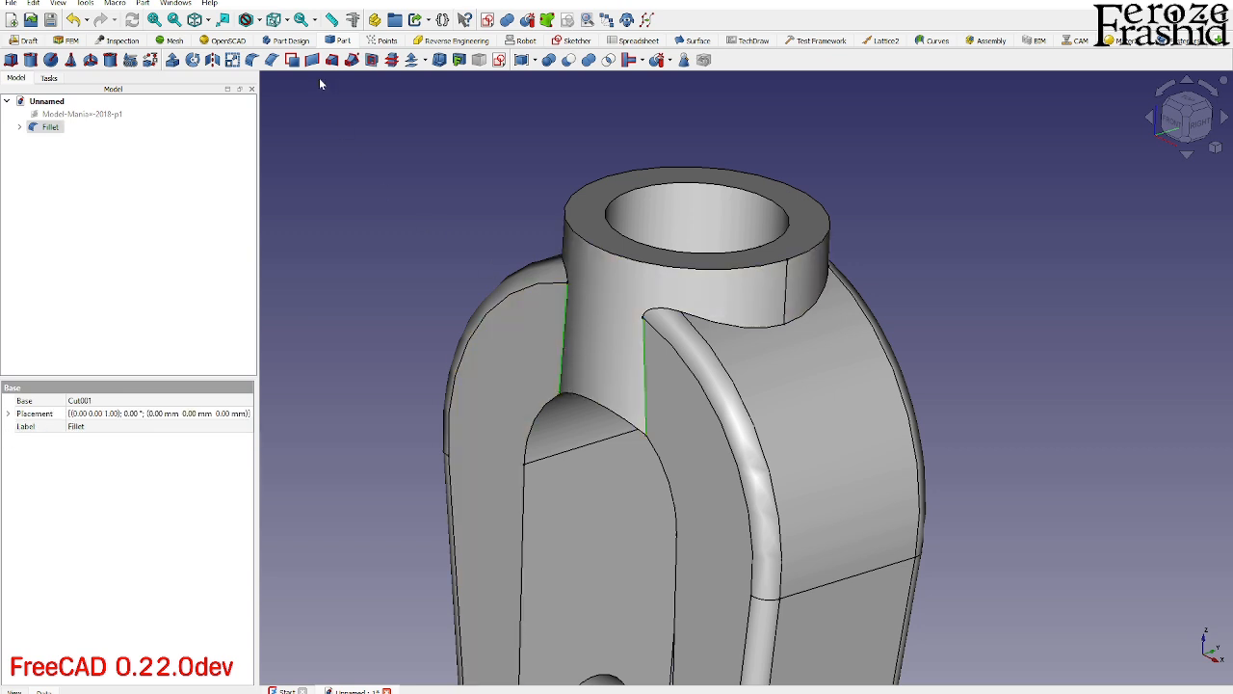
left_click(254, 60)
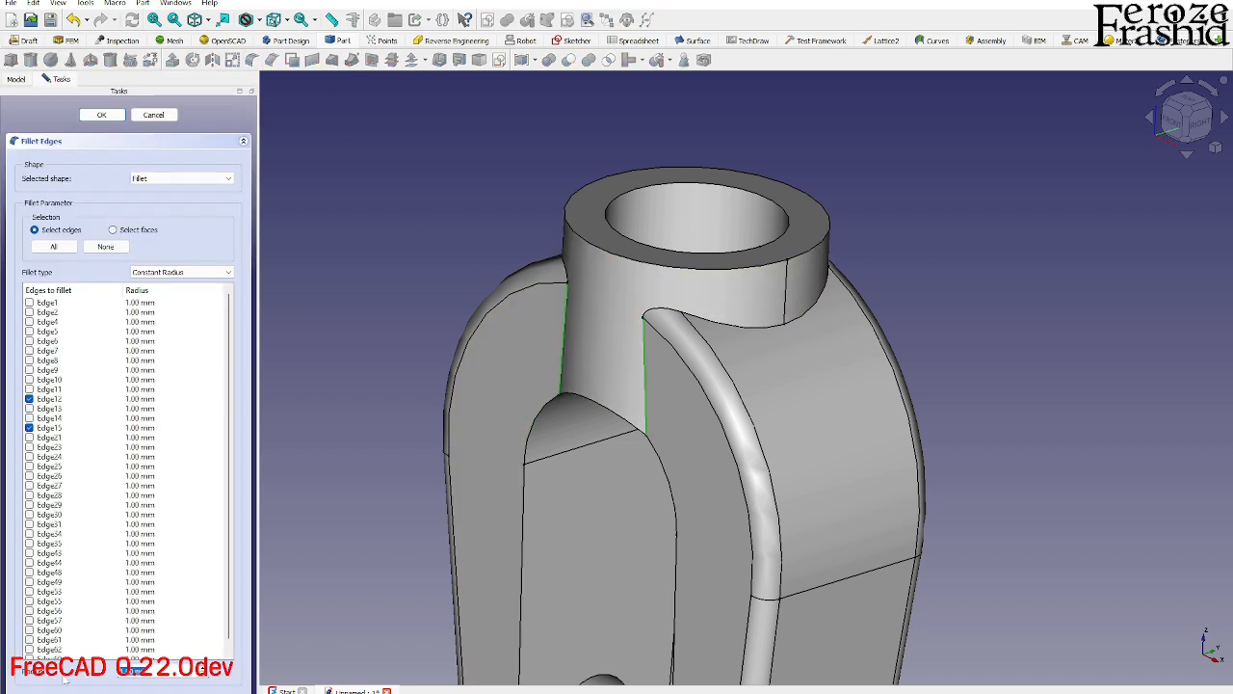
type("2")
key("Return")
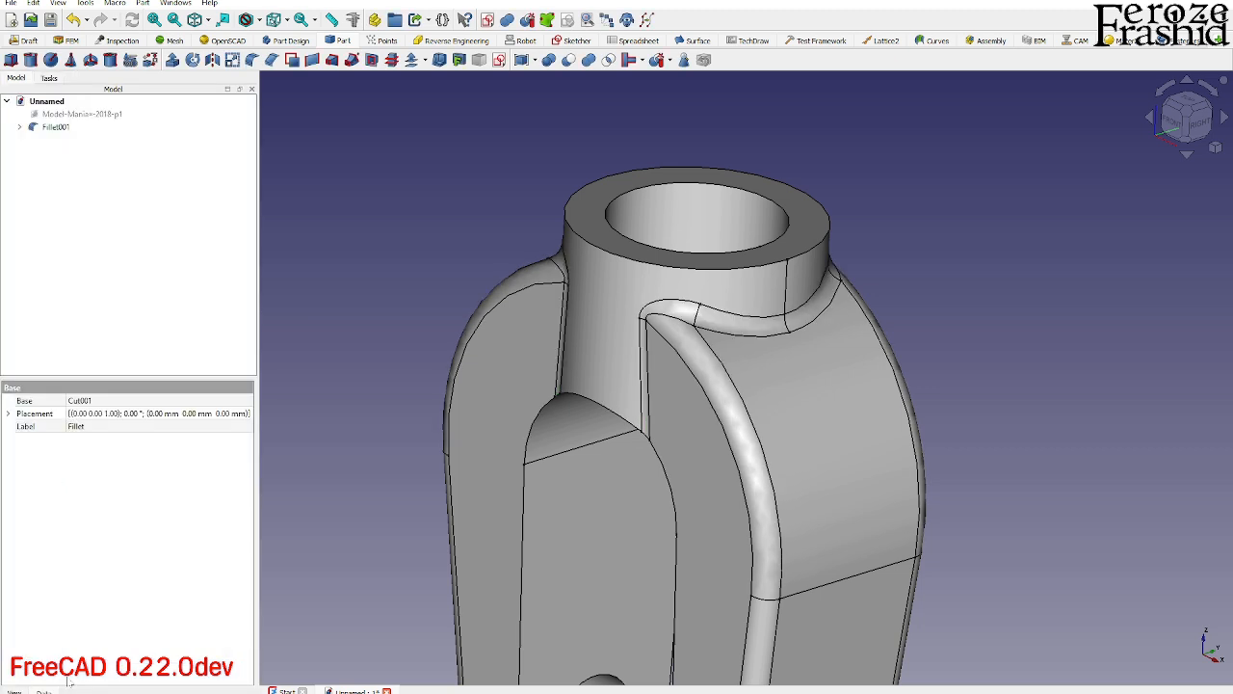
Fillet the front edge of the inner arch between the legs with a 2 mm radius.
scroll(616, 224, "down", 3)
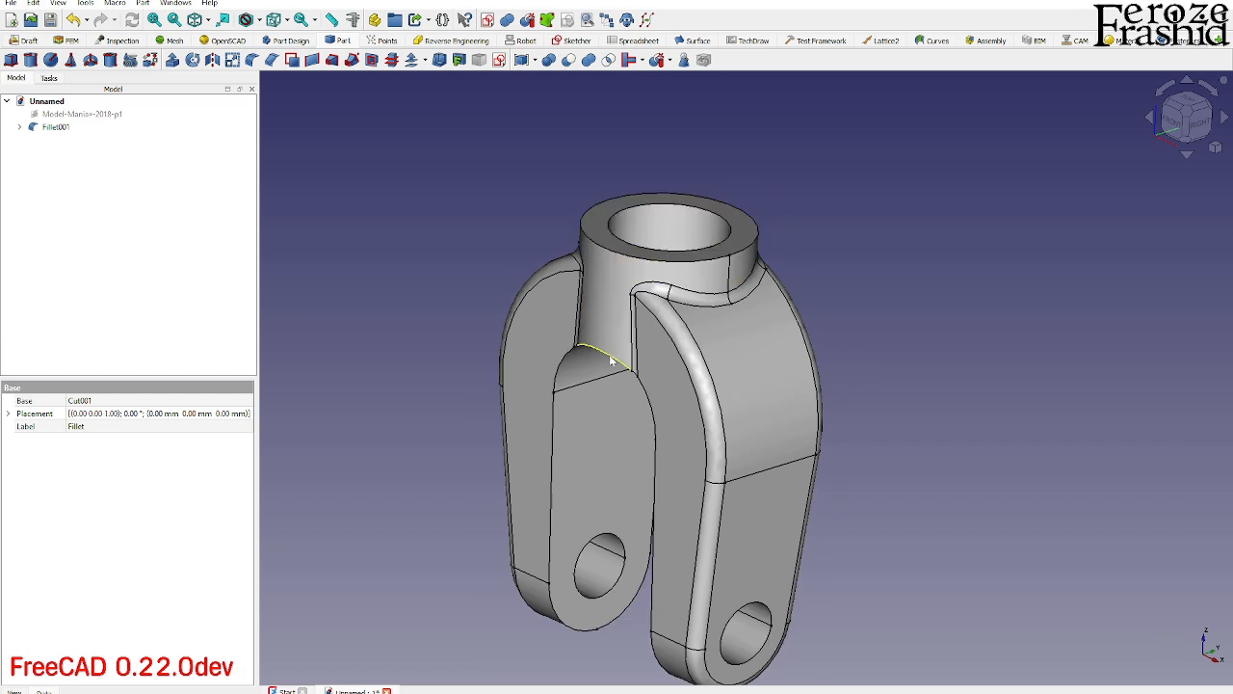
left_click(611, 360)
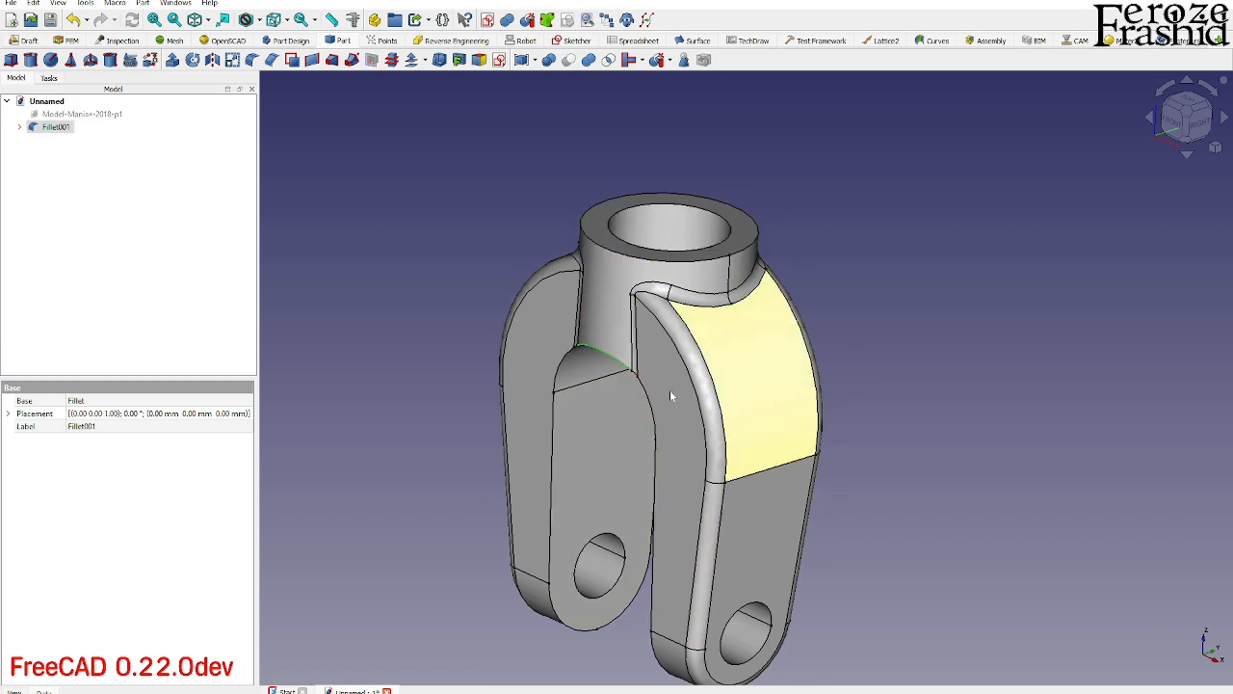
left_click(252, 60)
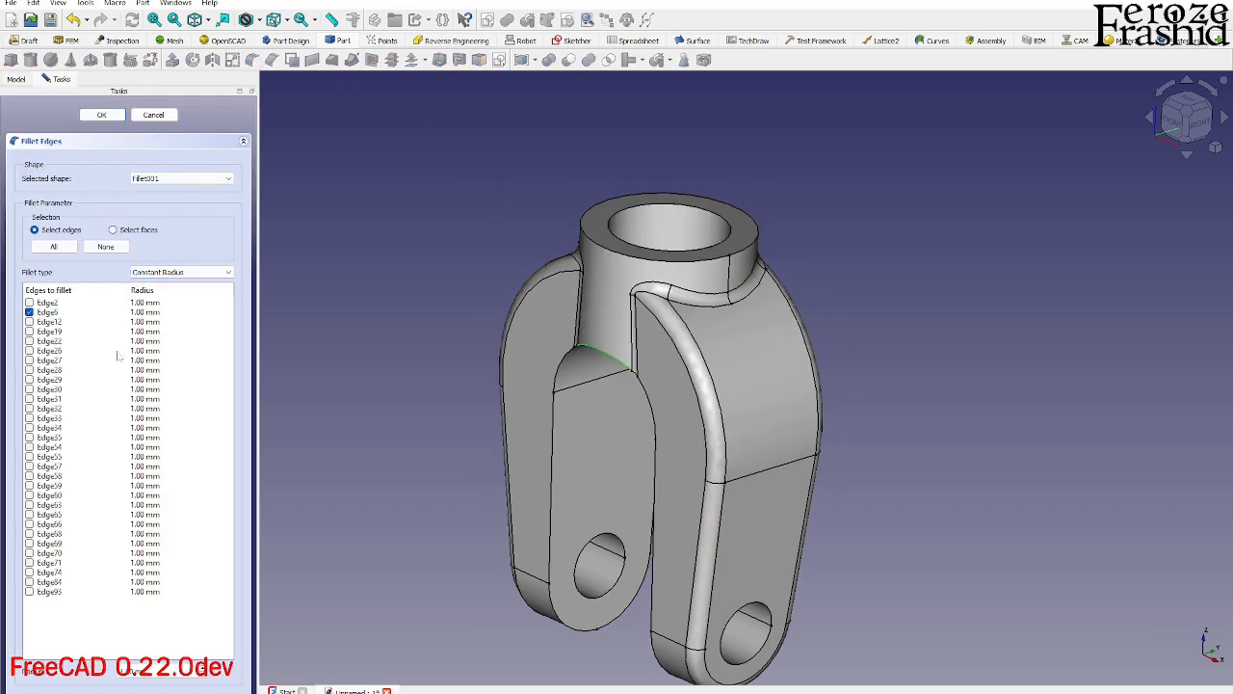
left_click_drag(147, 672, 74, 674)
key("Return")
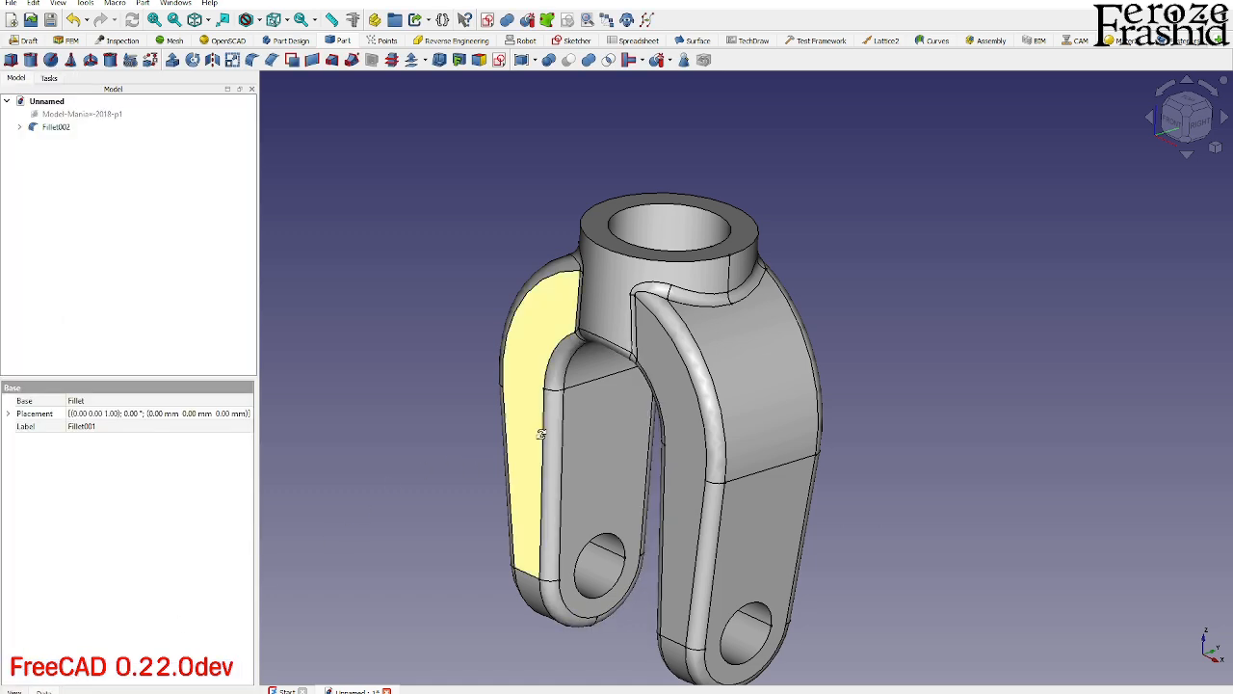
Inspect the filleted fork from several sides and save the document as mm2018Phase2.
mouse_move(531, 435)
middle_mouse_down()
mouse_move(713, 394)
mouse_move(490, 385)
mouse_move(447, 433)
mouse_move(561, 504)
mouse_move(648, 463)
middle_mouse_up()
scroll(652, 350, "down", 1)
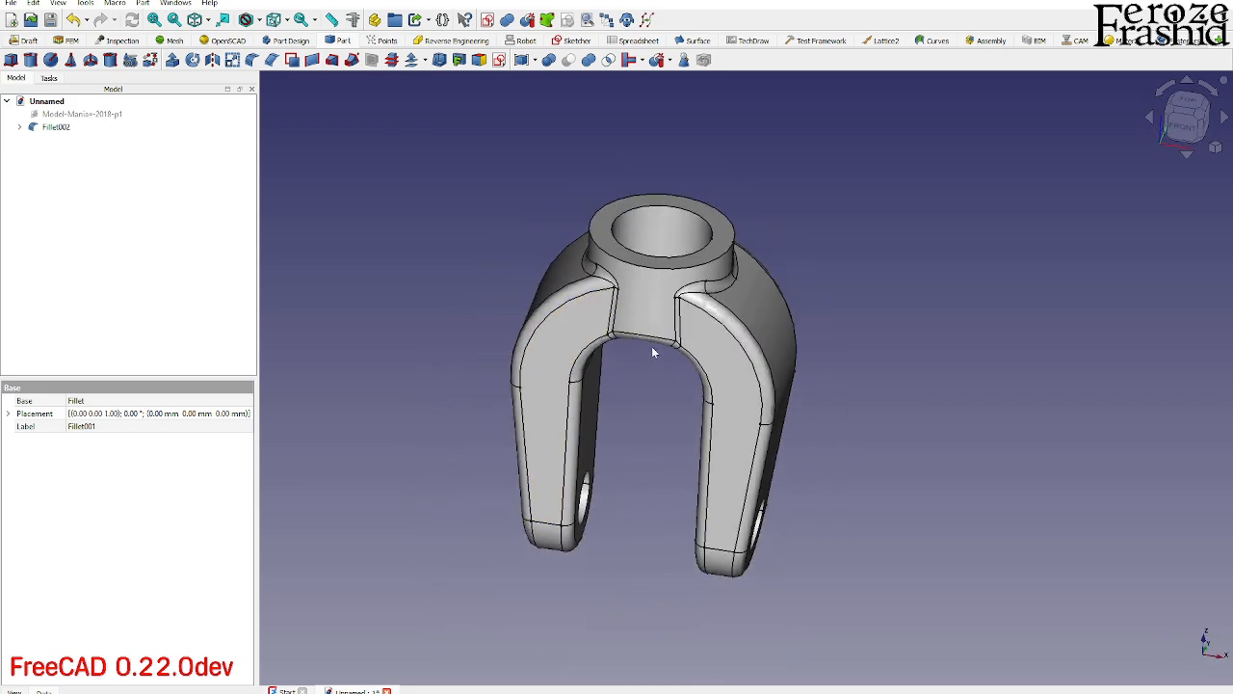
scroll(652, 350, "up", 3)
middle_click_drag(655, 352, 573, 268)
scroll(639, 358, "down", 2)
mouse_move(667, 389)
middle_mouse_down()
mouse_move(922, 319)
mouse_move(687, 366)
middle_mouse_up()
scroll(690, 366, "down", 4)
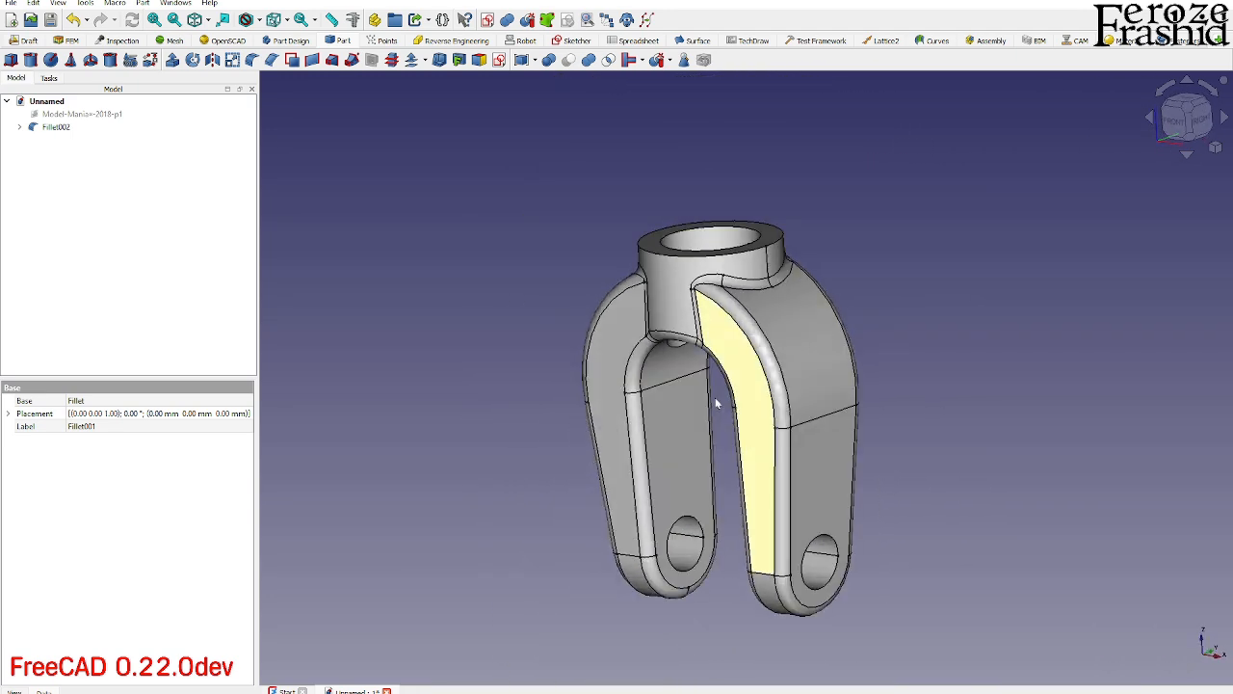
left_click(51, 20)
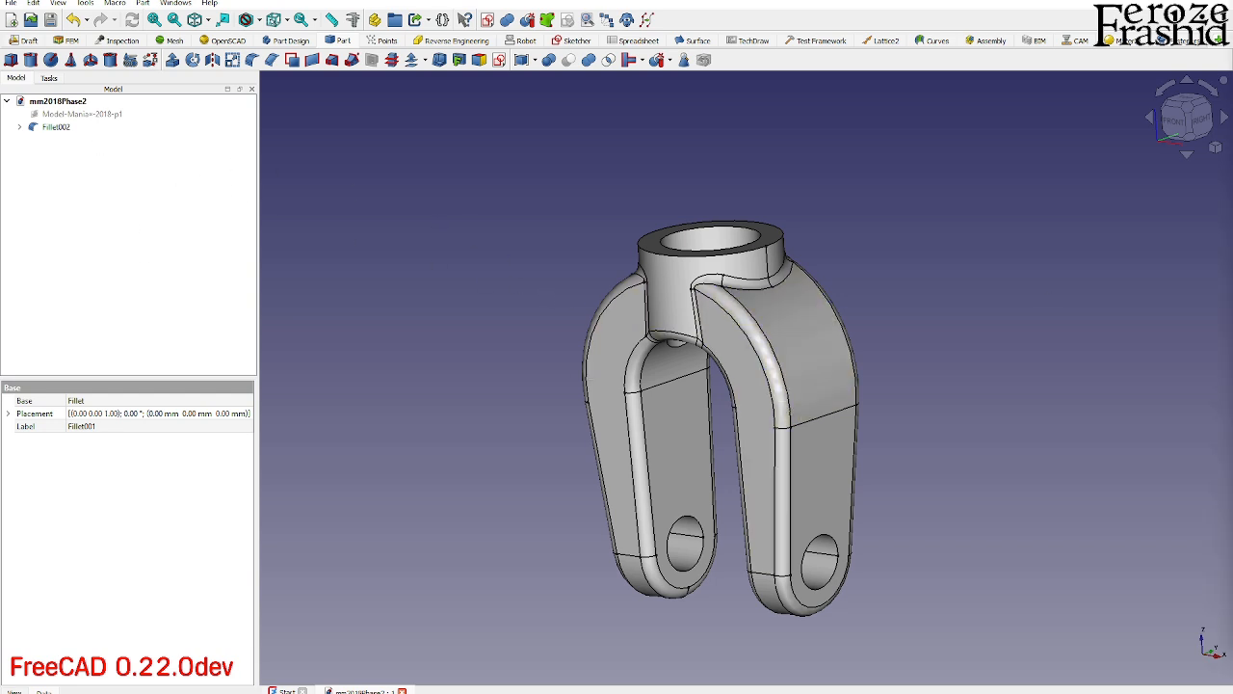
Import the Model Mania 2018 Phase 2 drawing image and place it on the XZ plane.
left_click_drag(1232, 289, 870, 260)
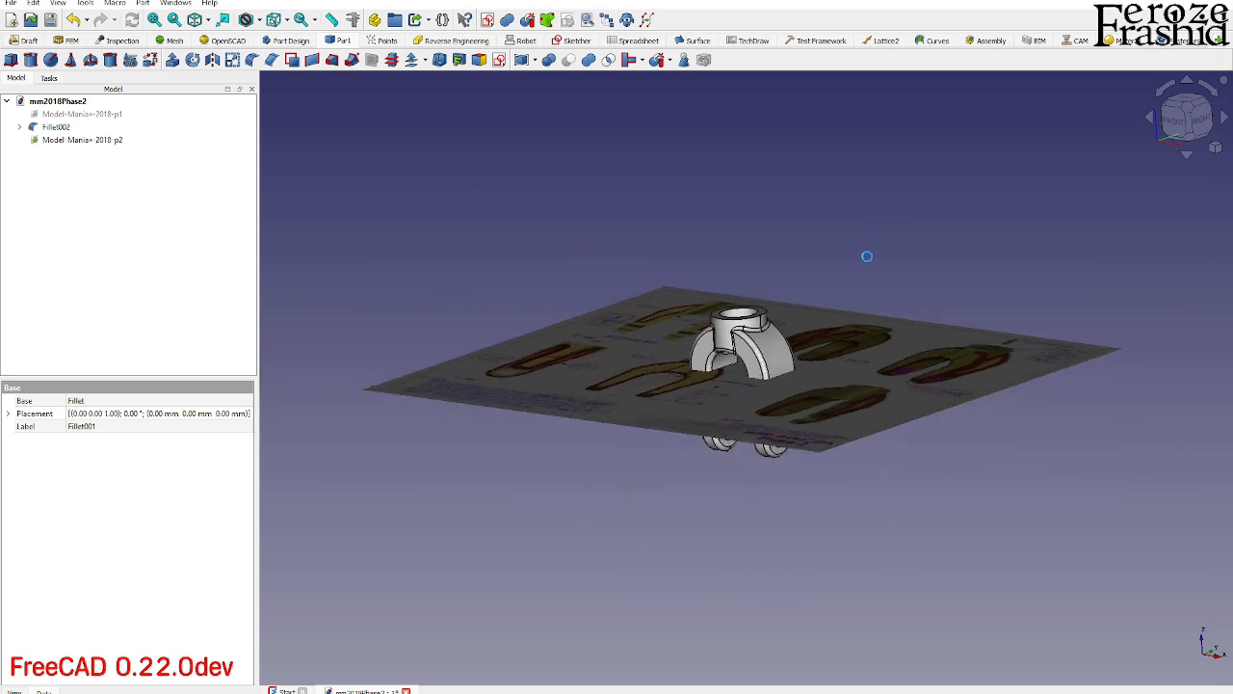
key("0")
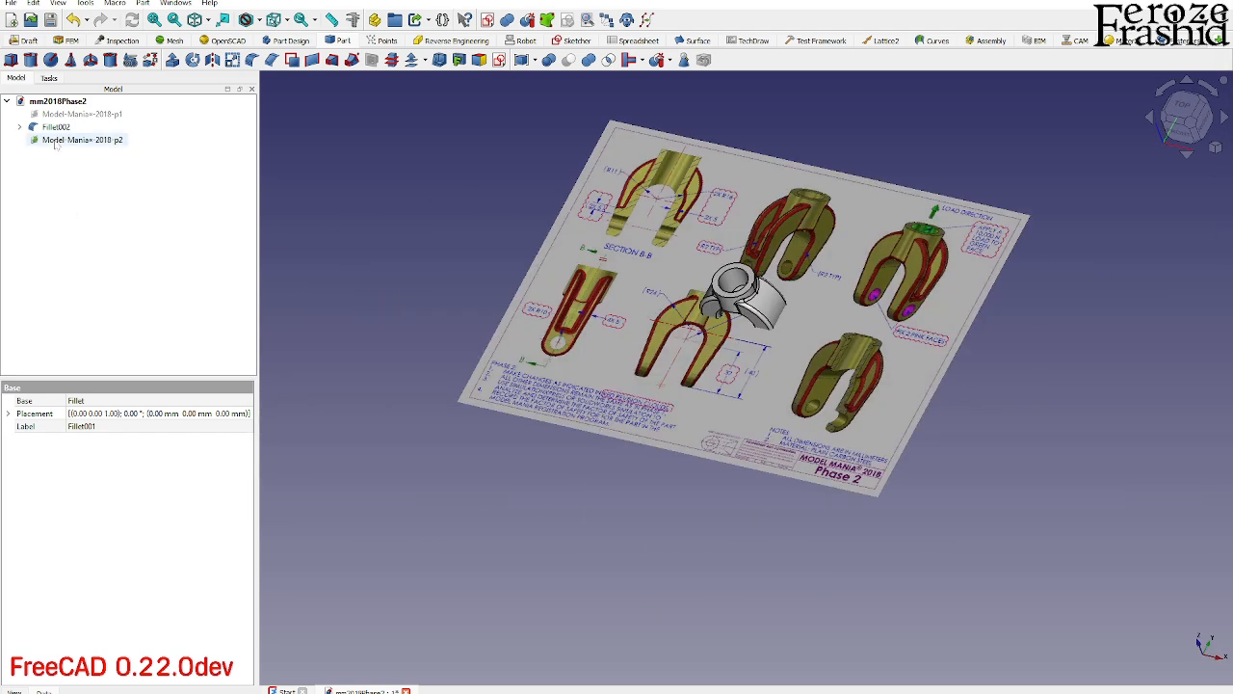
double_click(60, 140)
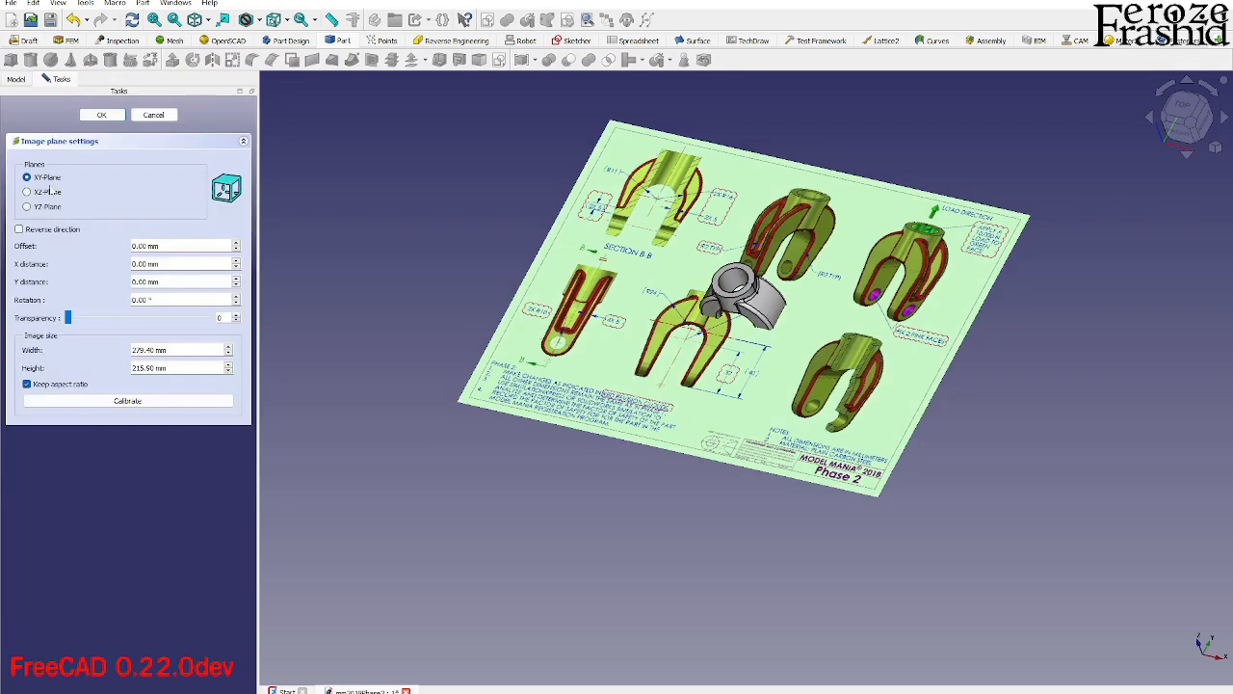
left_click(46, 193)
left_click(101, 115)
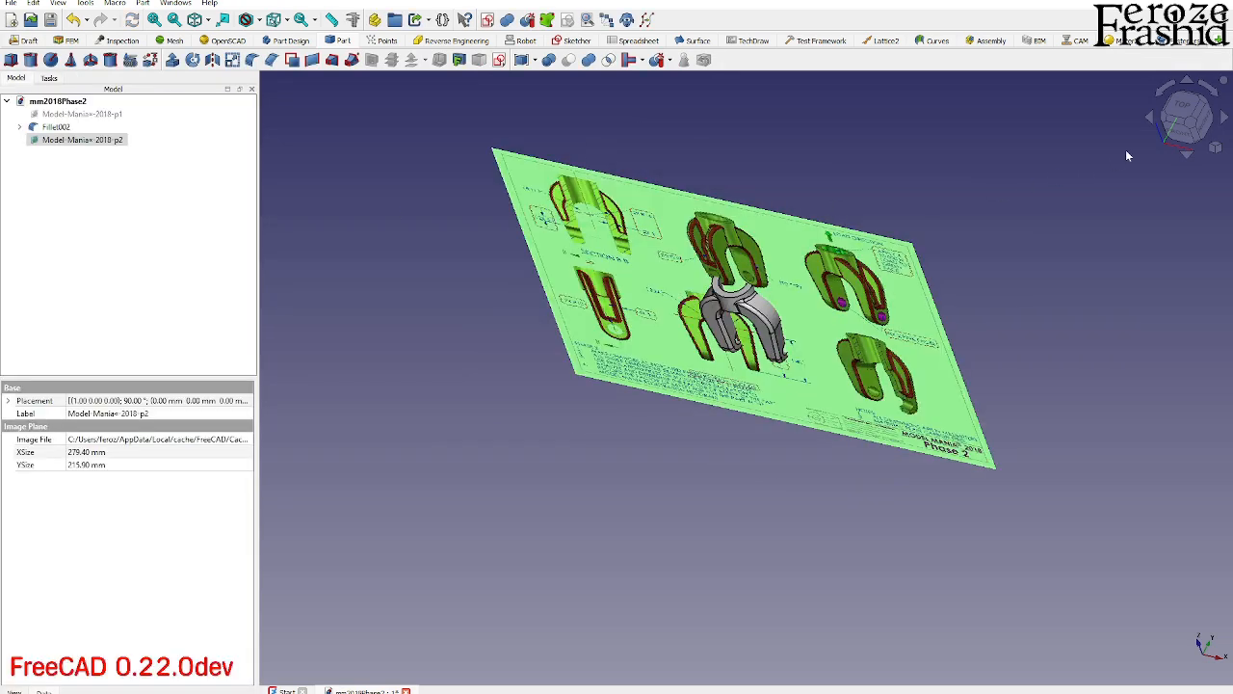
Move the Phase 2 drawing image along both in-plane axes until its front view lines up with the fork model.
left_click(1175, 135)
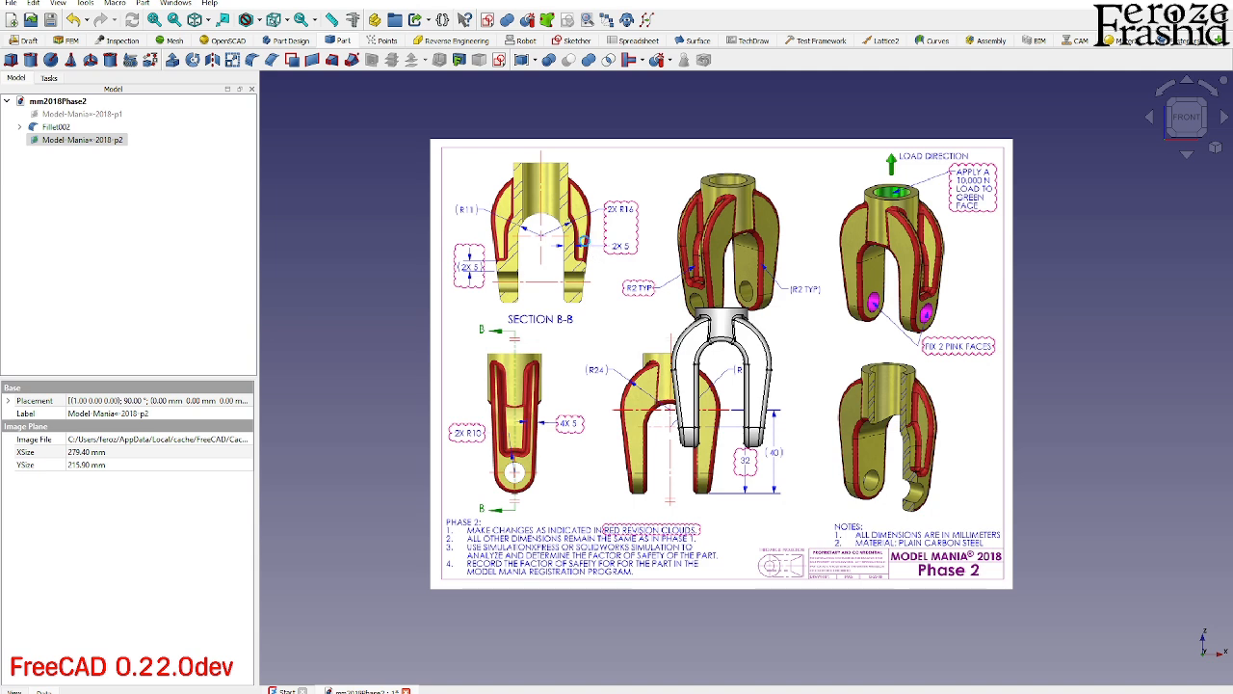
right_click(97, 140)
left_click(122, 165)
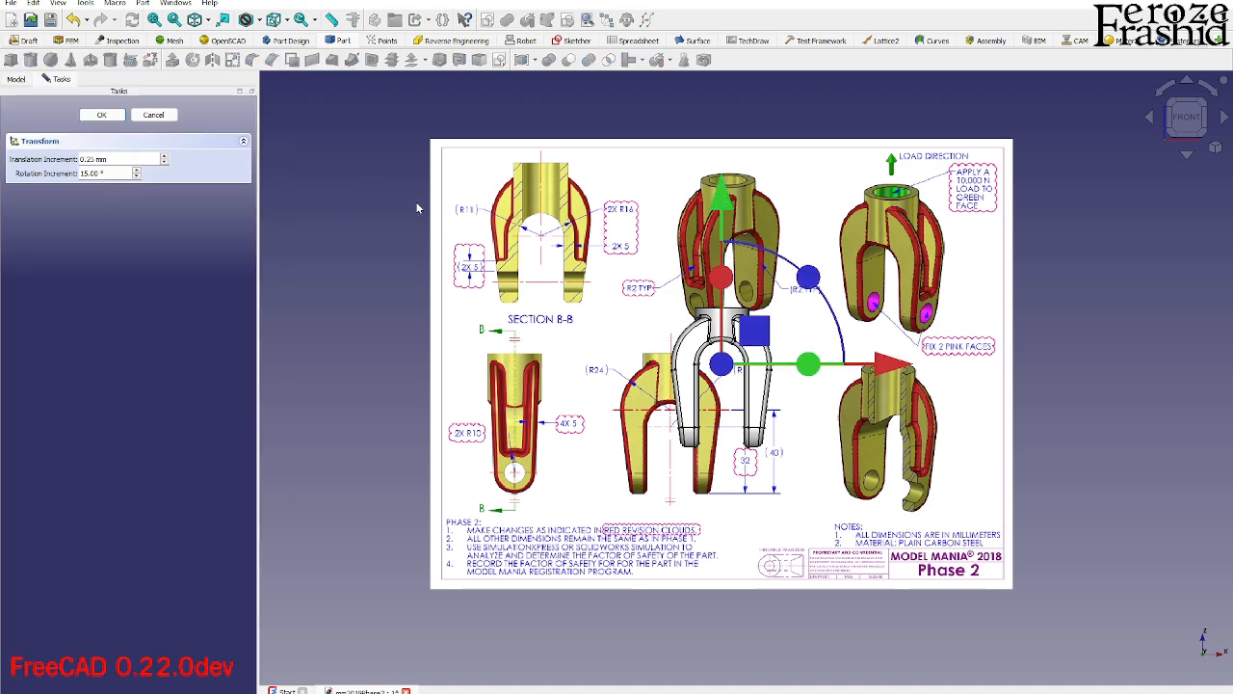
left_click_drag(721, 206, 729, 162)
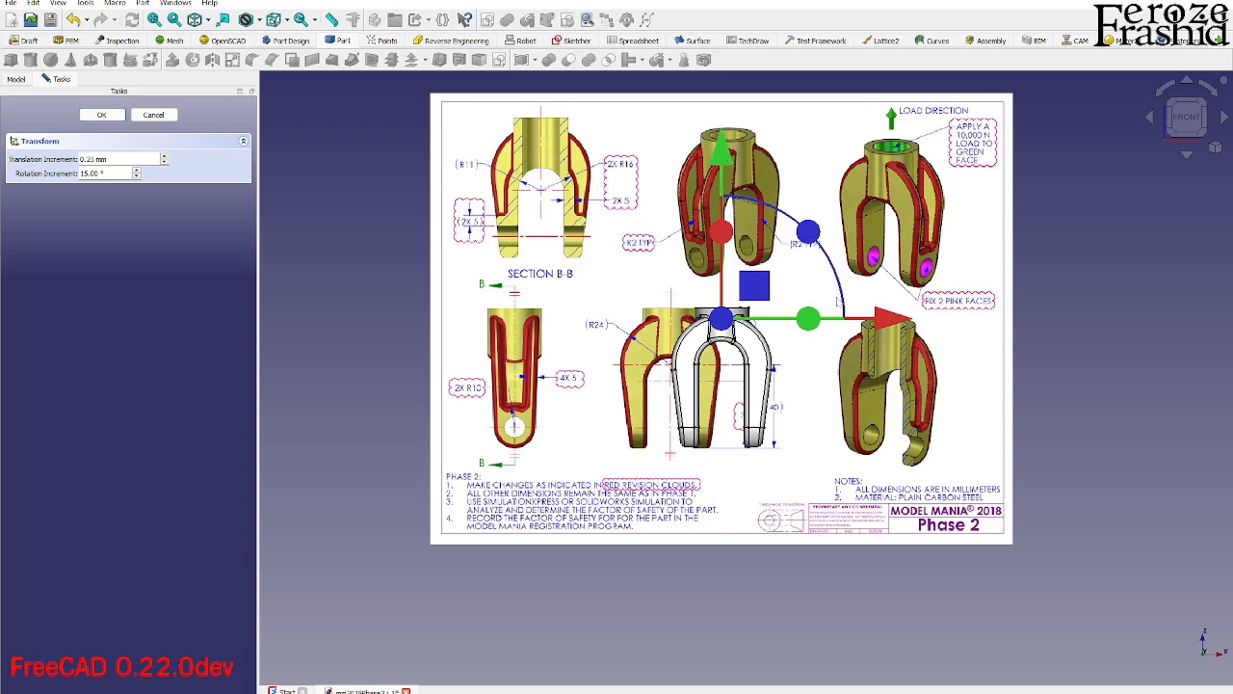
left_click_drag(880, 323, 935, 319)
scroll(628, 230, "up", 3)
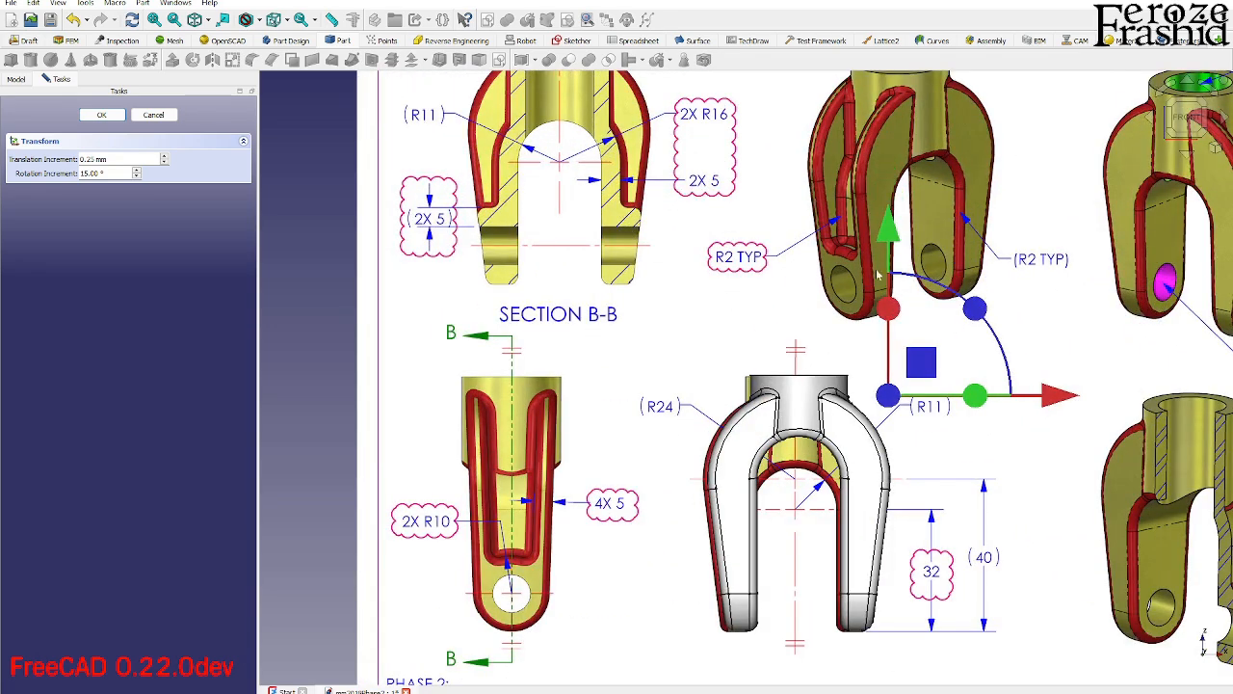
left_click_drag(1048, 398, 1054, 397)
left_click_drag(892, 243, 895, 238)
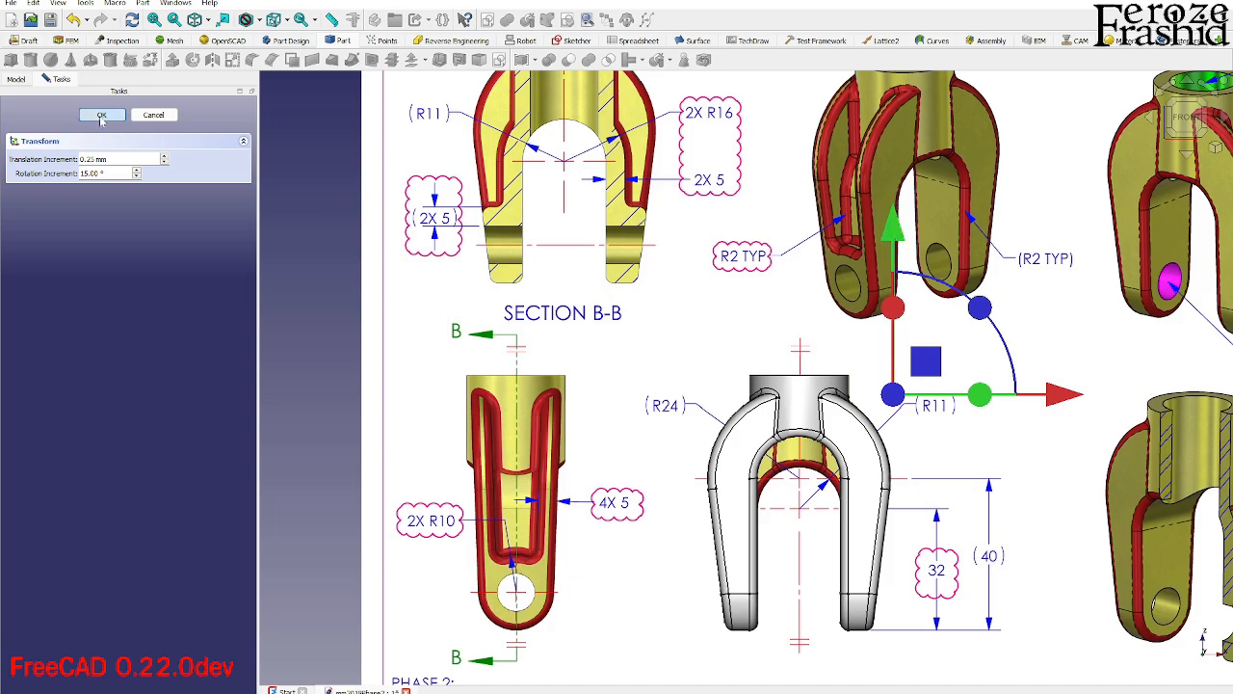
left_click(101, 116)
Compare the fork with the Phase 2 revisions and delete its three fillet features.
scroll(637, 461, "down", 3)
mouse_move(809, 442)
middle_mouse_down()
mouse_move(633, 476)
mouse_move(722, 457)
mouse_move(747, 431)
middle_mouse_up()
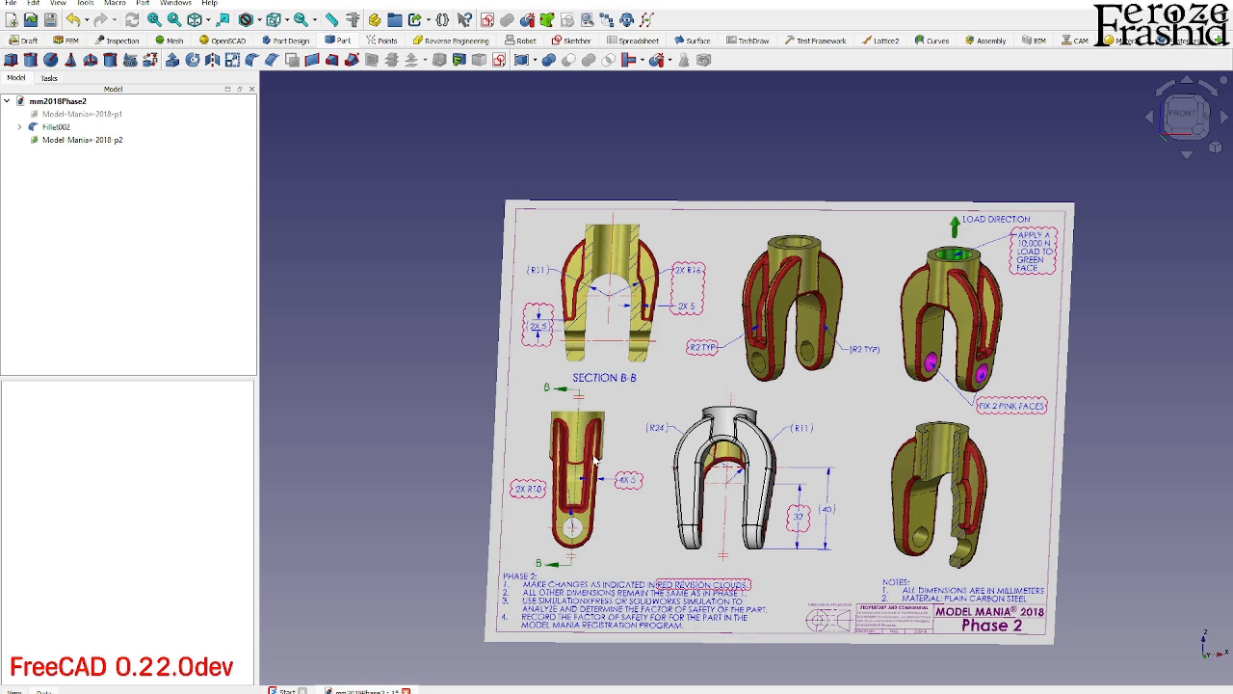
scroll(747, 472, "up", 3)
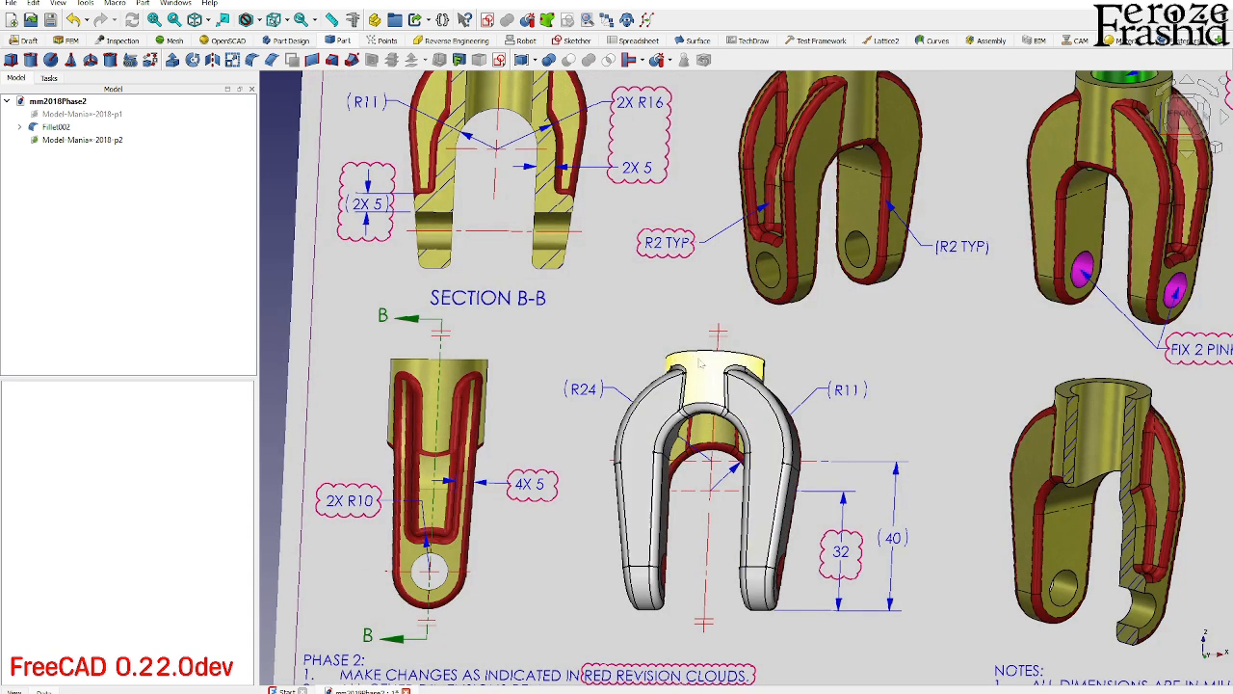
scroll(853, 307, "down", 2)
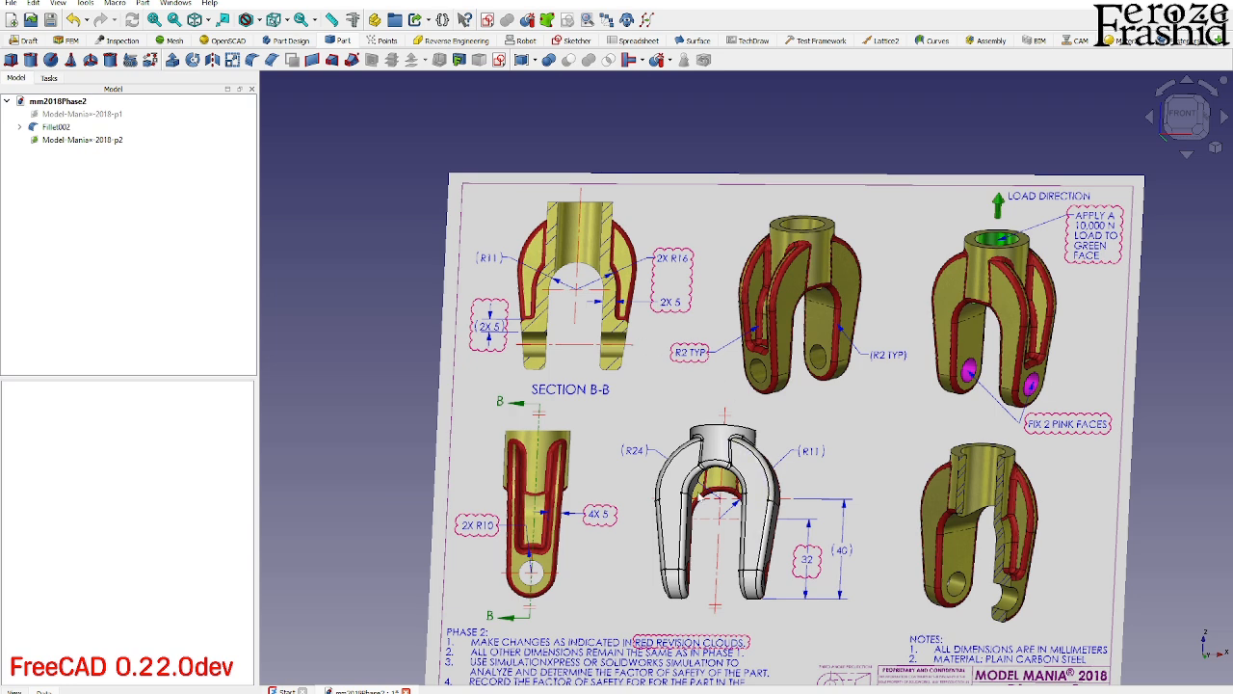
scroll(545, 499, "up", 2)
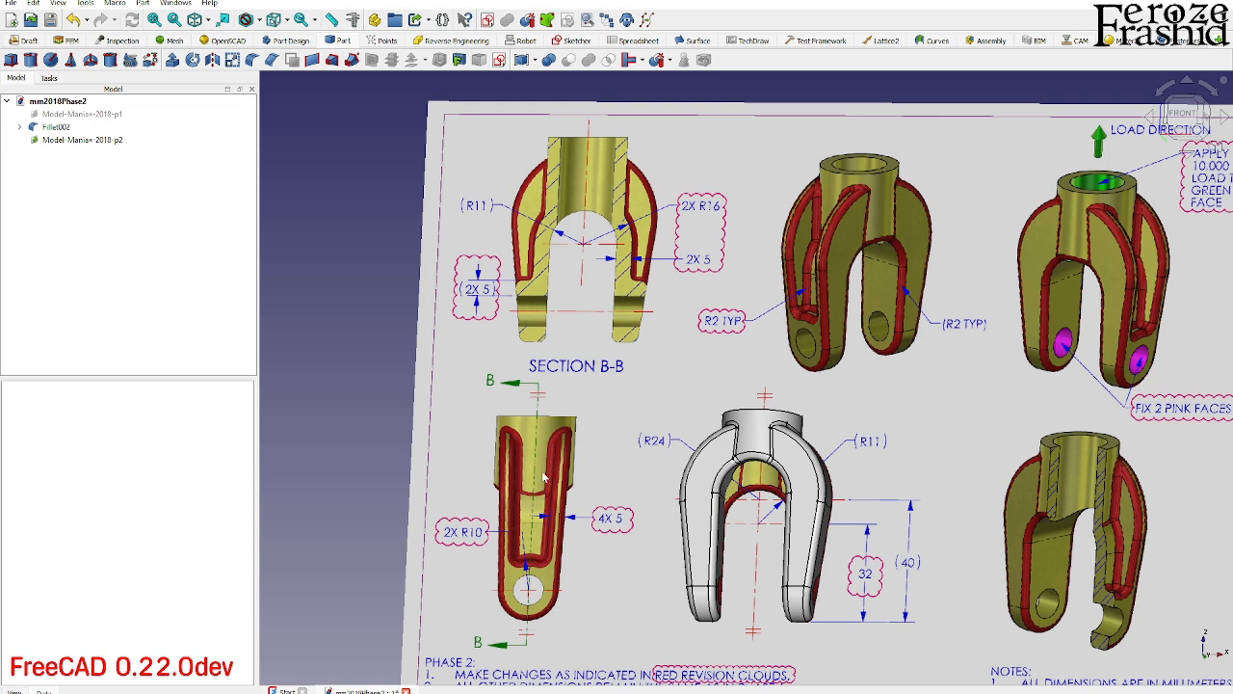
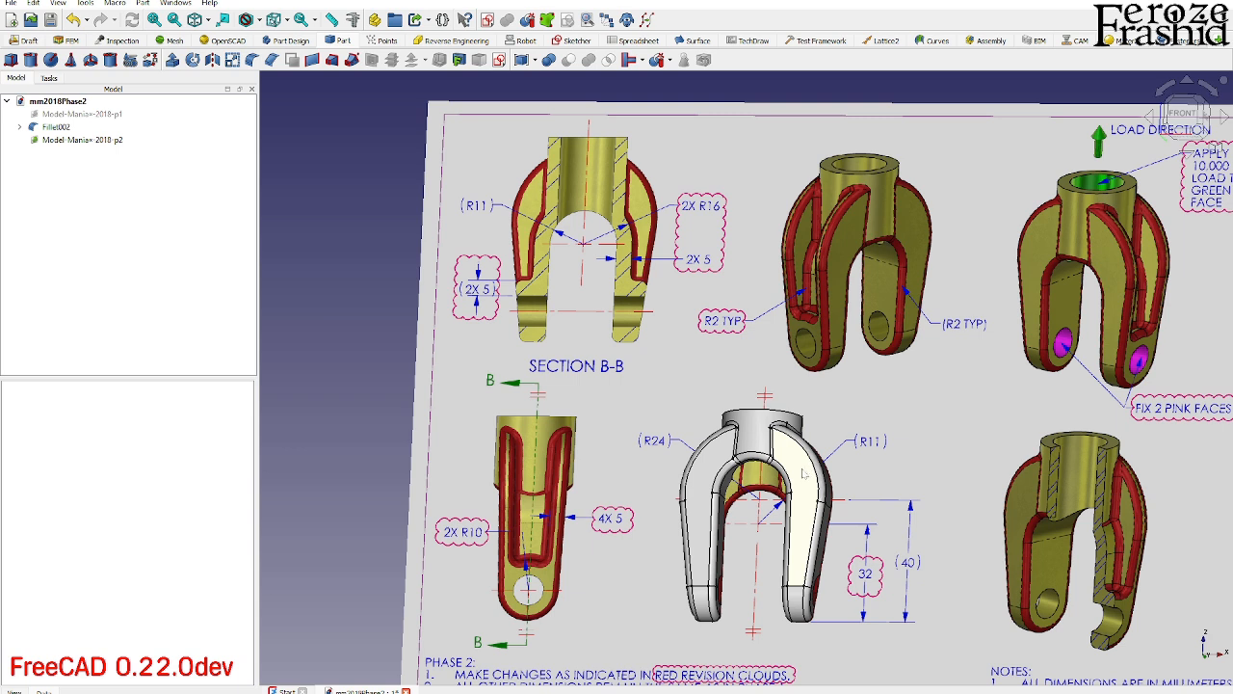
left_click(55, 127)
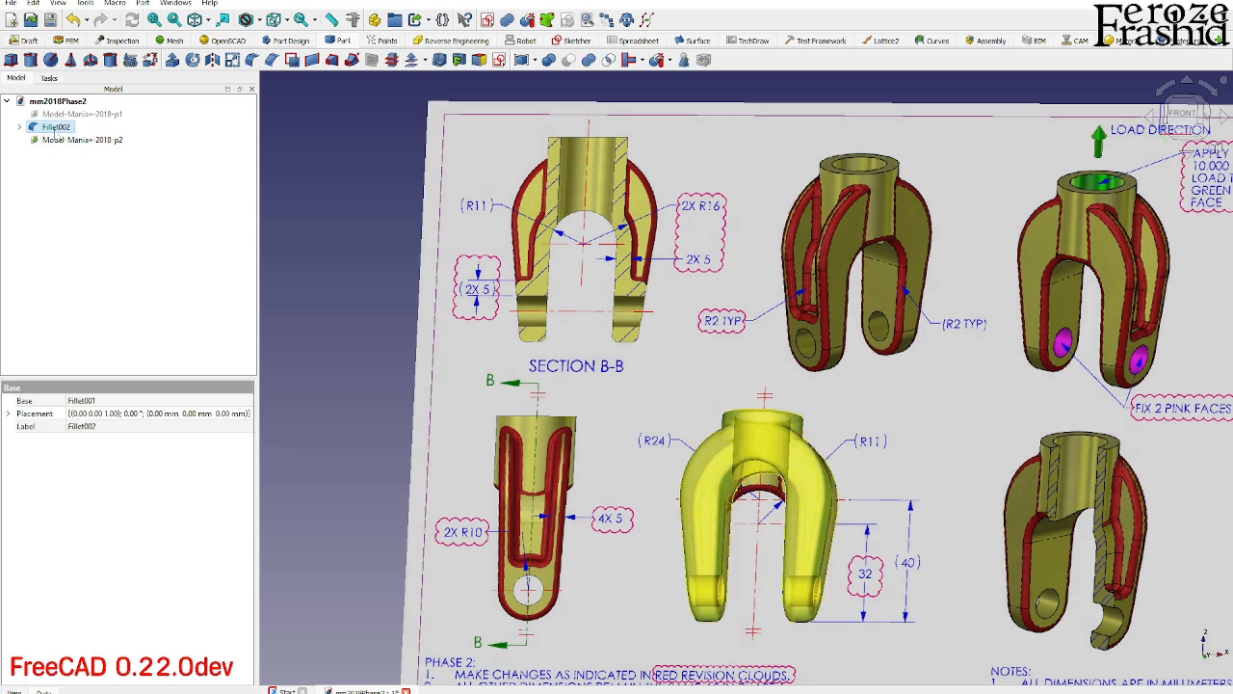
key("Delete")
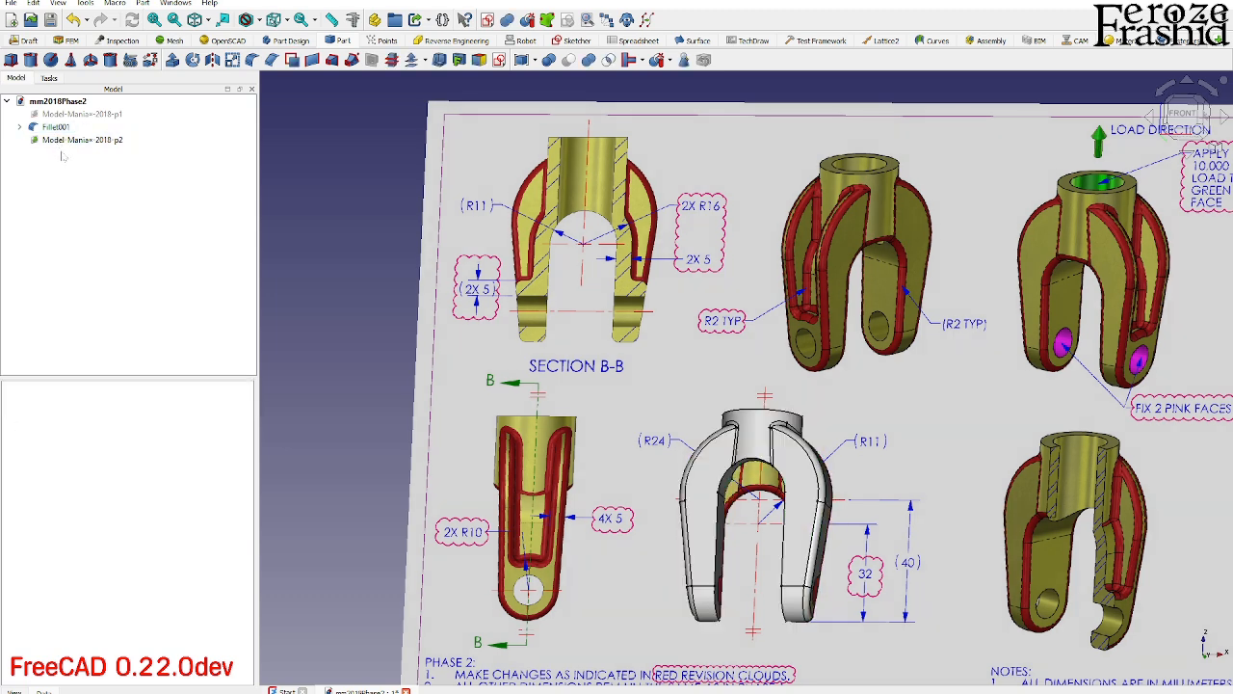
left_click(55, 128)
key("Delete")
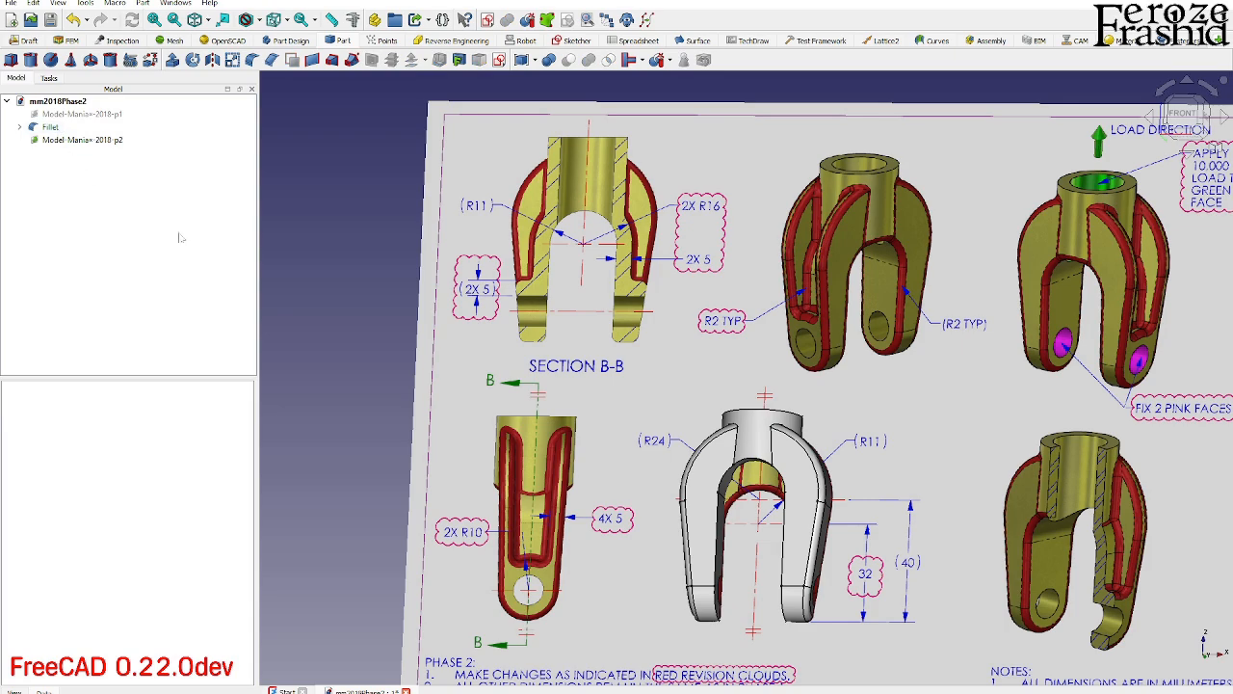
left_click(50, 127)
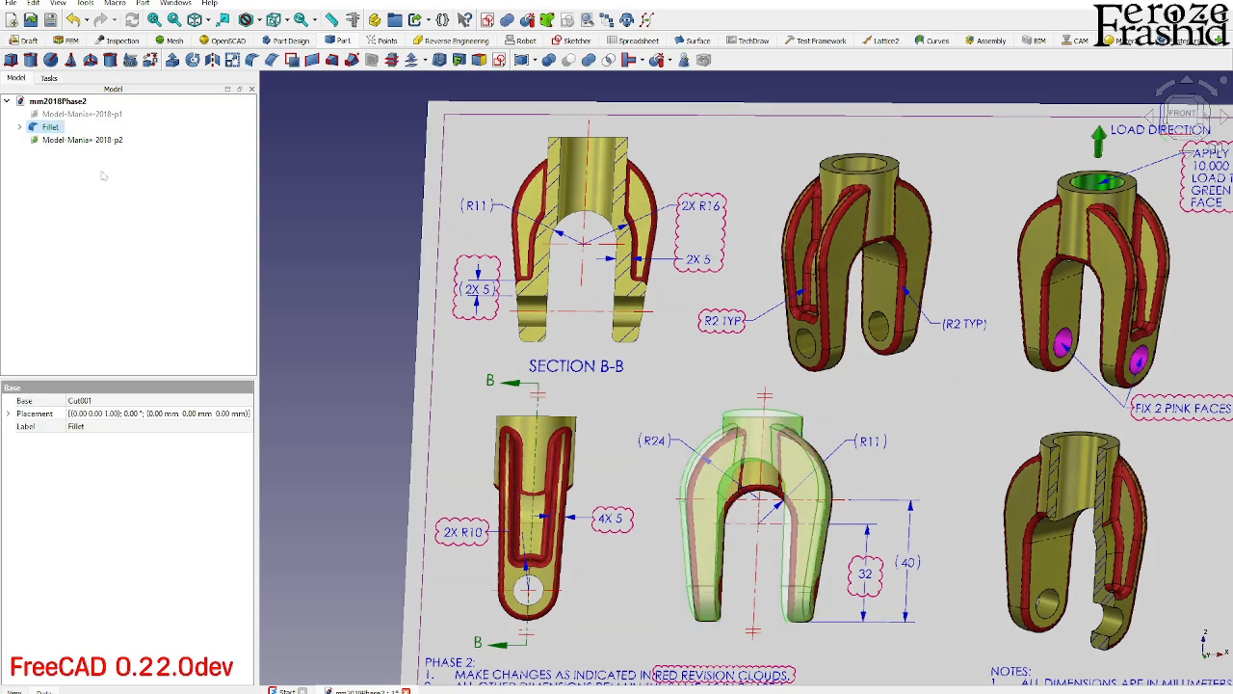
key("Delete")
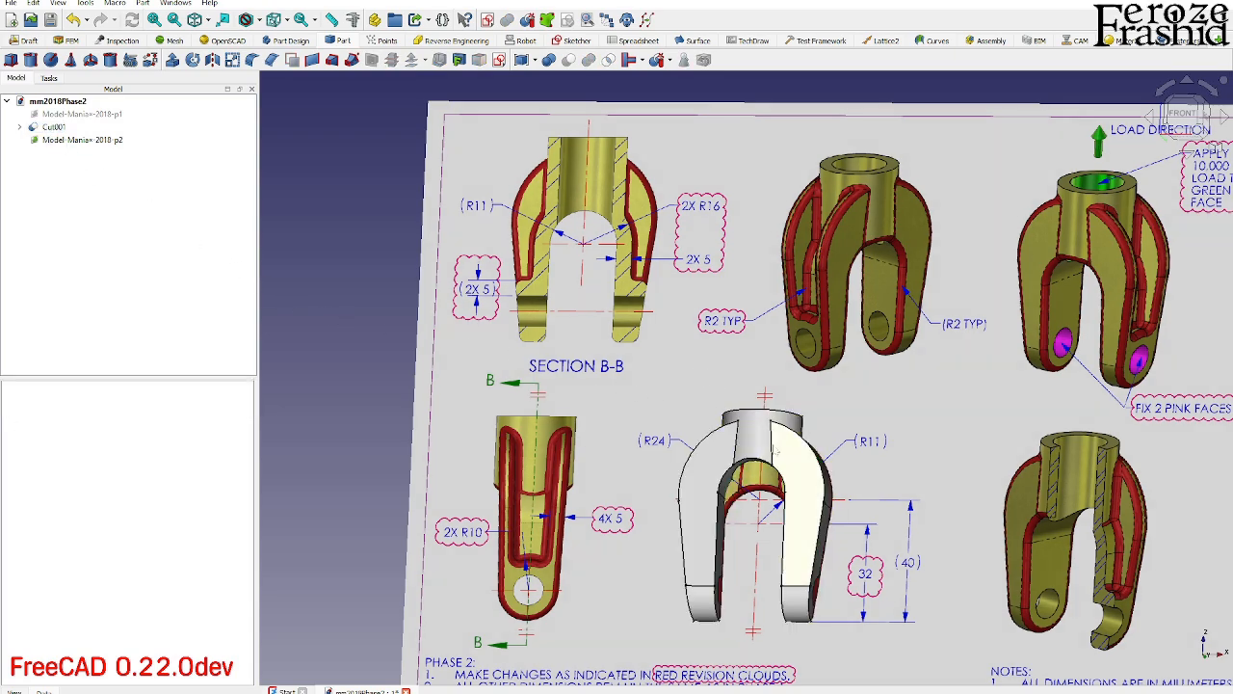
Delete the two cut operations and the fusion to release the cylinders and legs as separate objects.
mouse_move(775, 450)
middle_mouse_down()
mouse_move(707, 539)
mouse_move(242, 235)
middle_mouse_up()
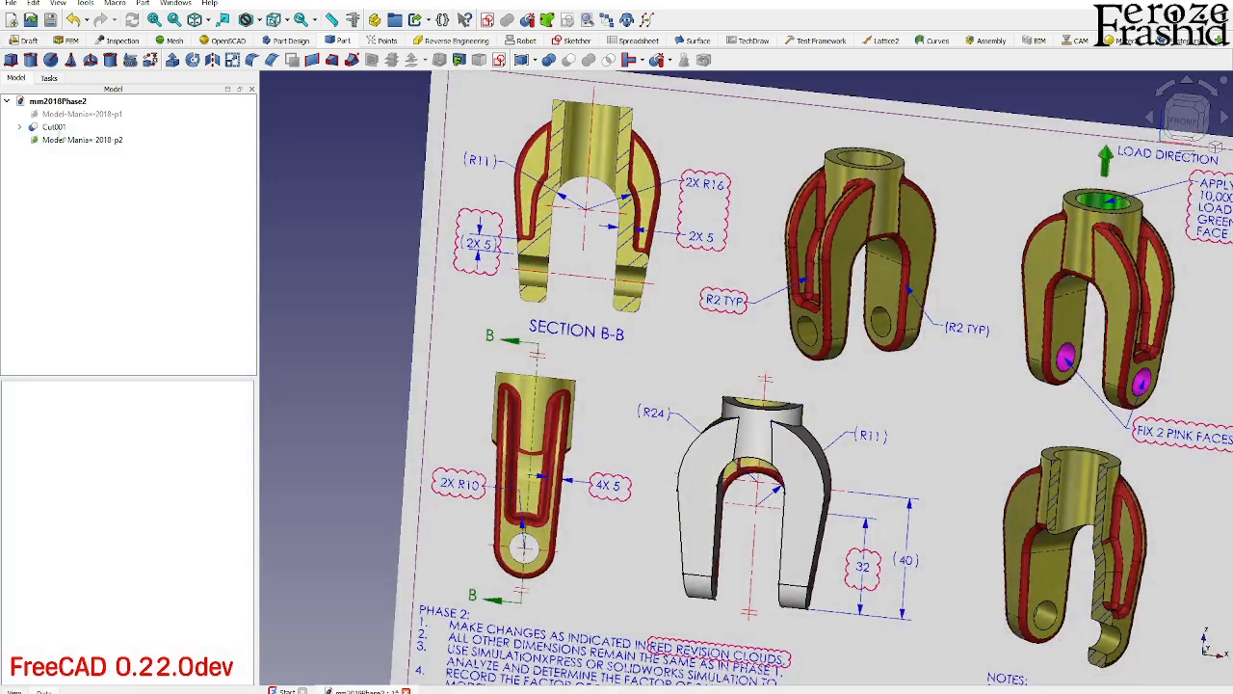
left_click(53, 126)
key("Delete")
left_click(48, 140)
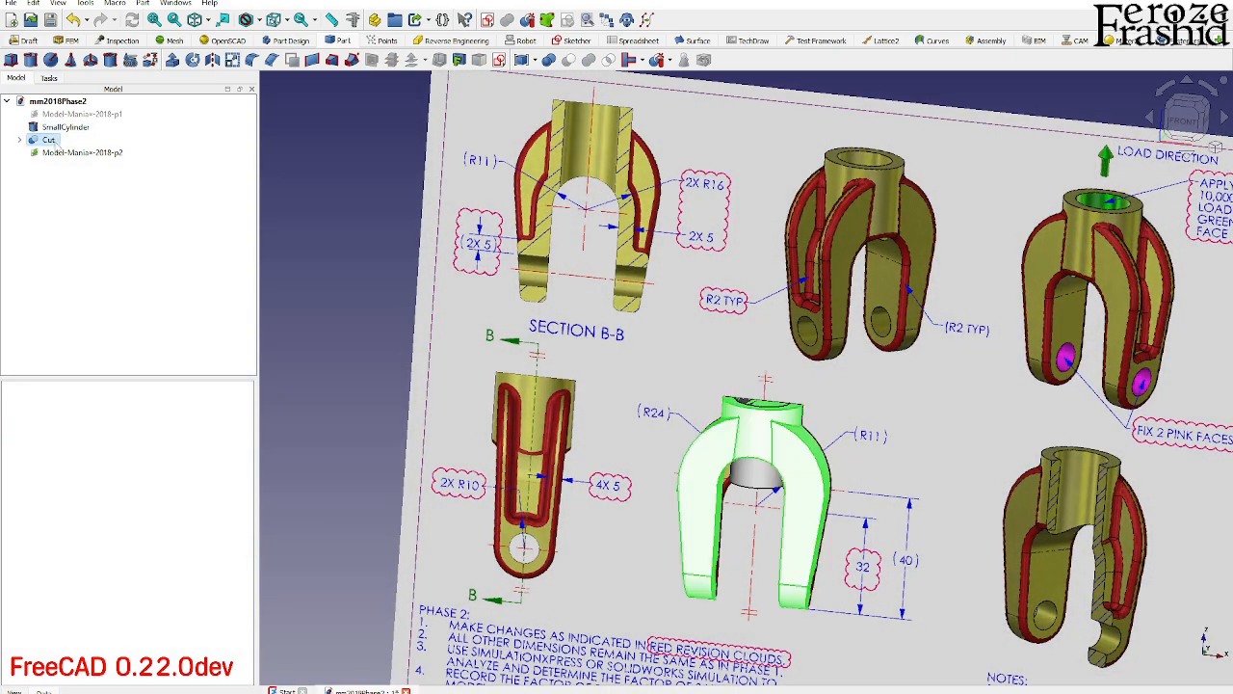
key("Delete")
left_click(56, 153)
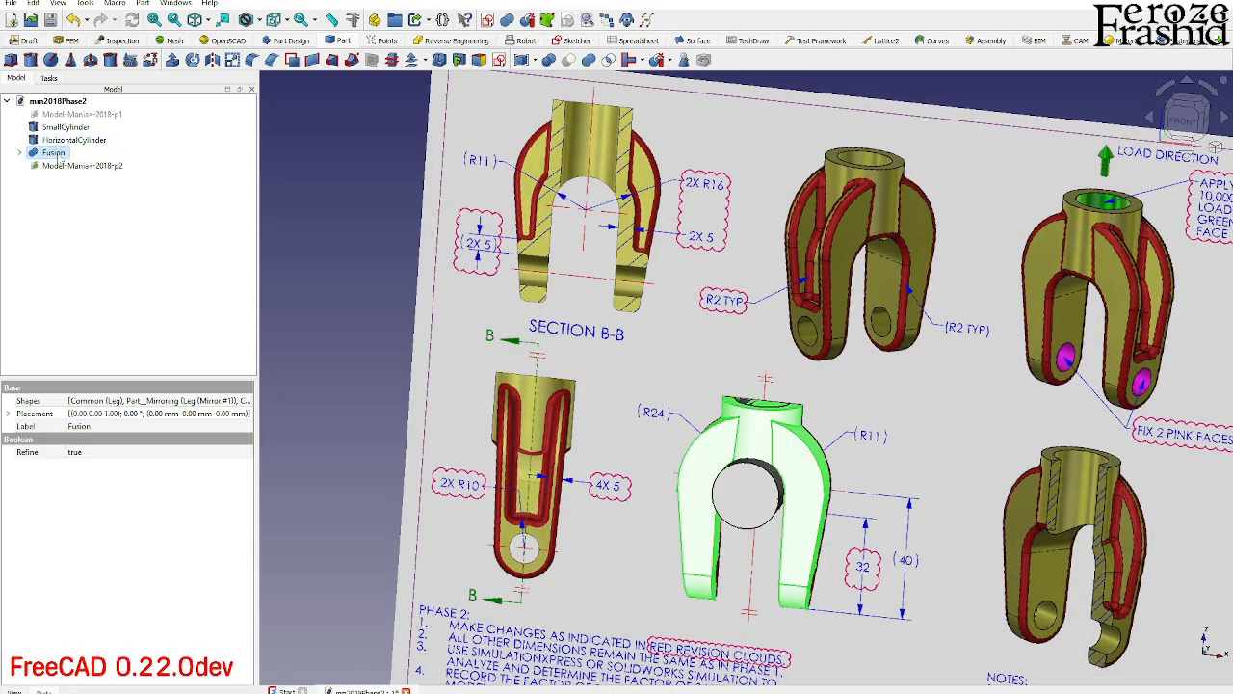
key("Delete")
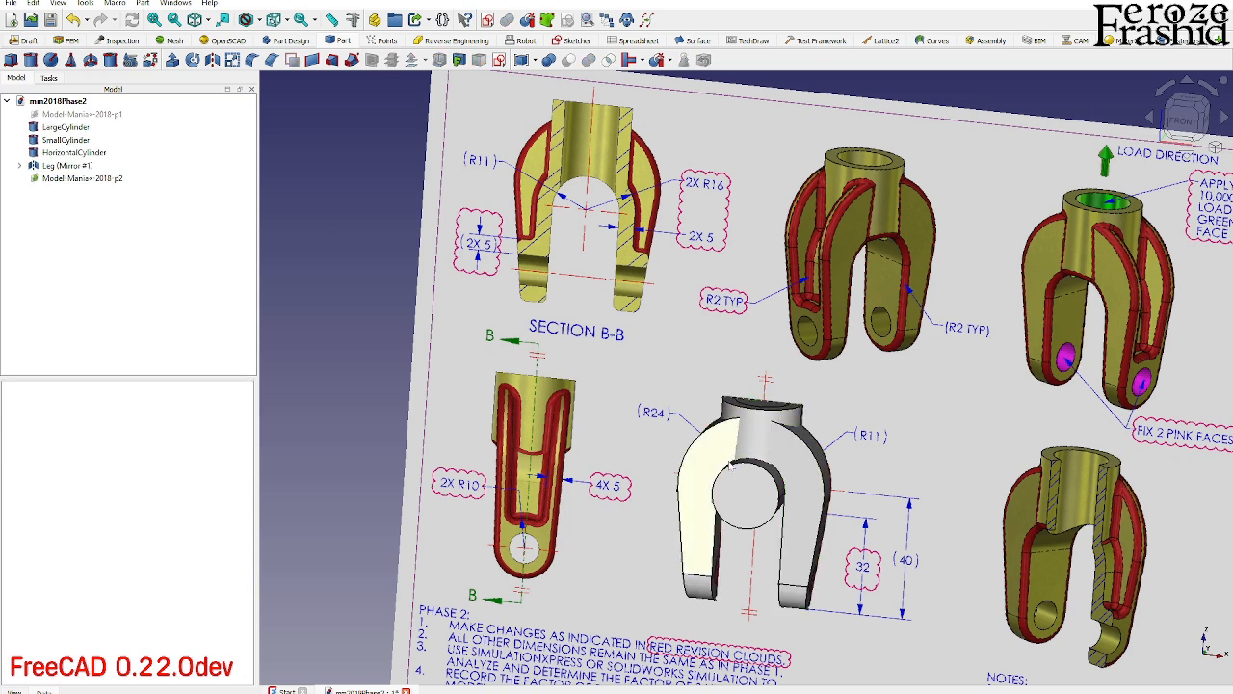
Hide the horizontal, large and small cylinders so only the two legs remain displayed over the drawing.
left_click(748, 479)
key("space")
left_click(757, 412)
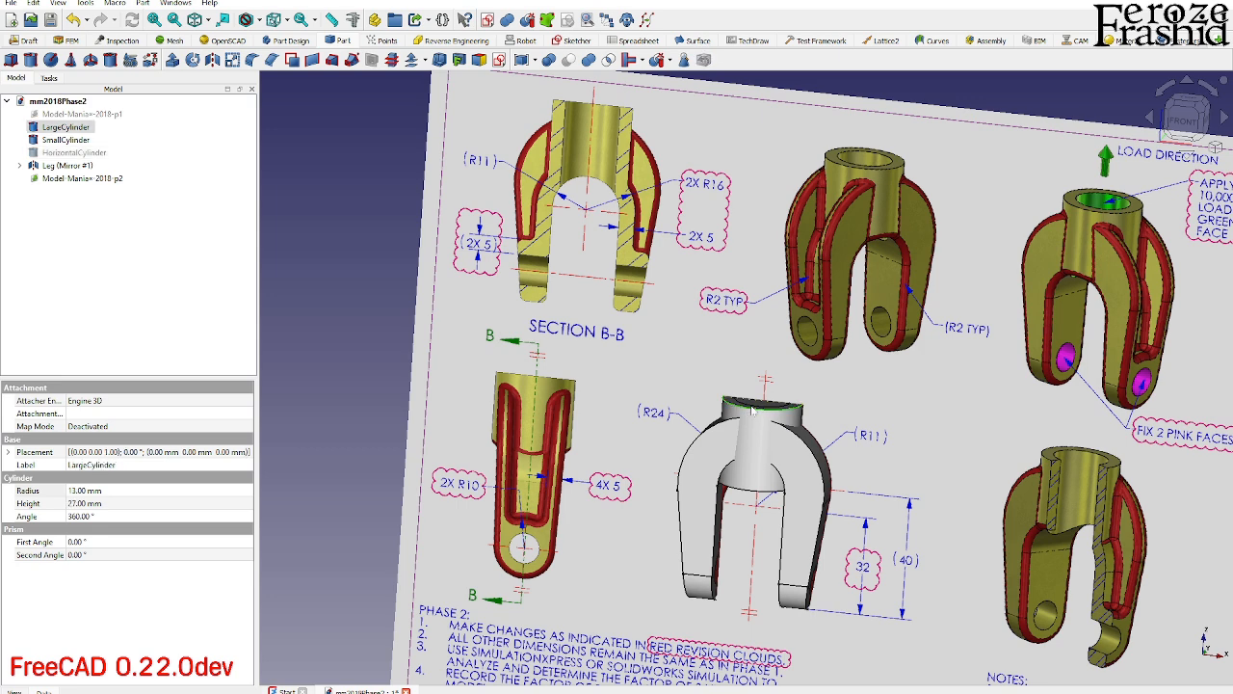
key("space")
left_click(756, 412)
key("space")
Expand the leg's XZ and YZ extrusions and open the sksLegXZ sketch for editing around its arc centre.
left_click(780, 441)
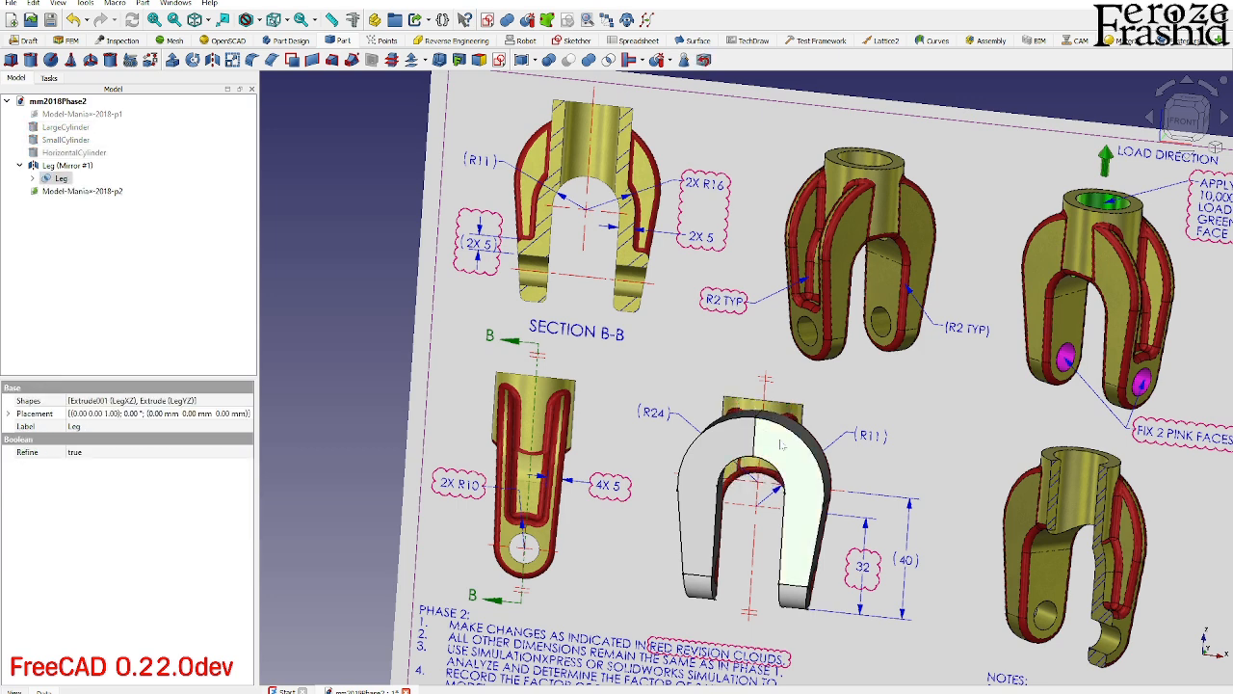
left_click(705, 437)
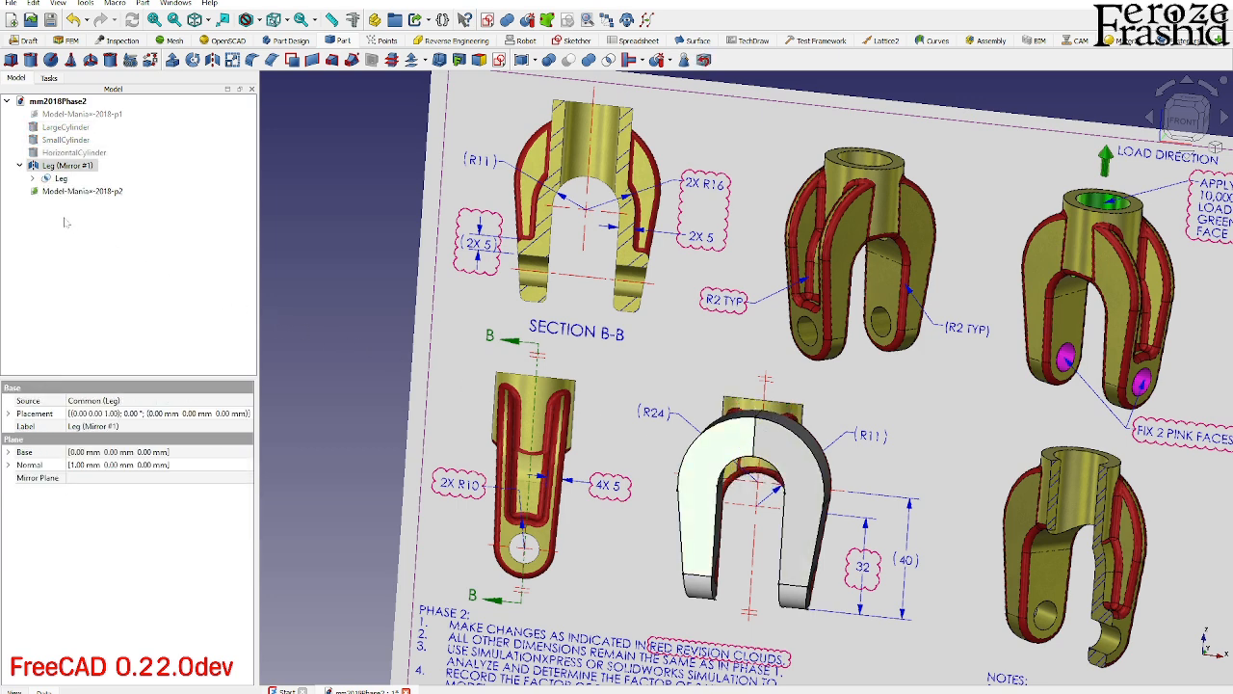
left_click(58, 178)
left_click(33, 179)
left_click(46, 190)
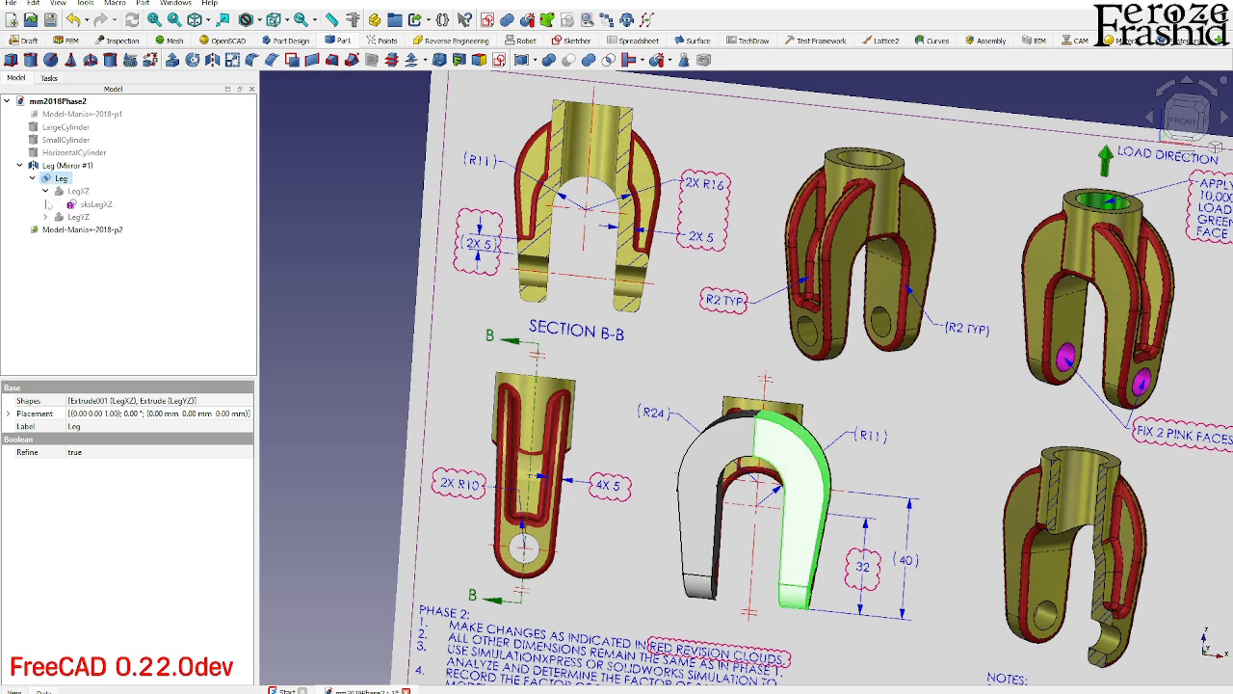
left_click(46, 217)
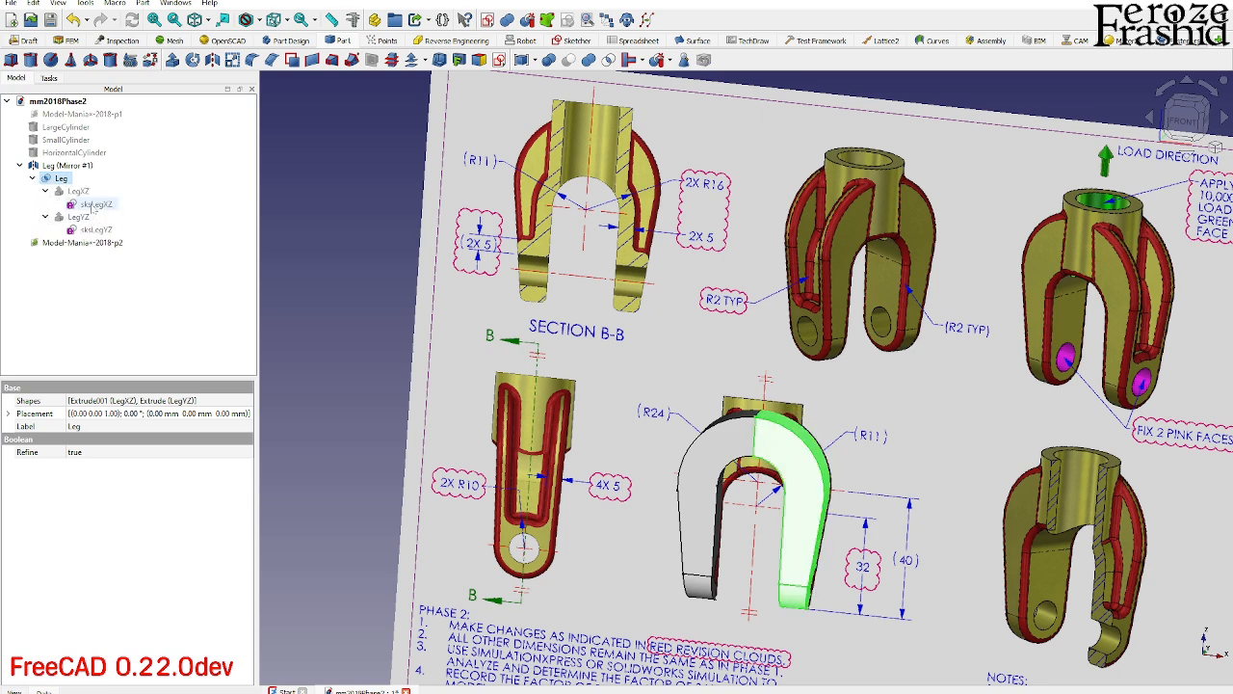
left_click(94, 205)
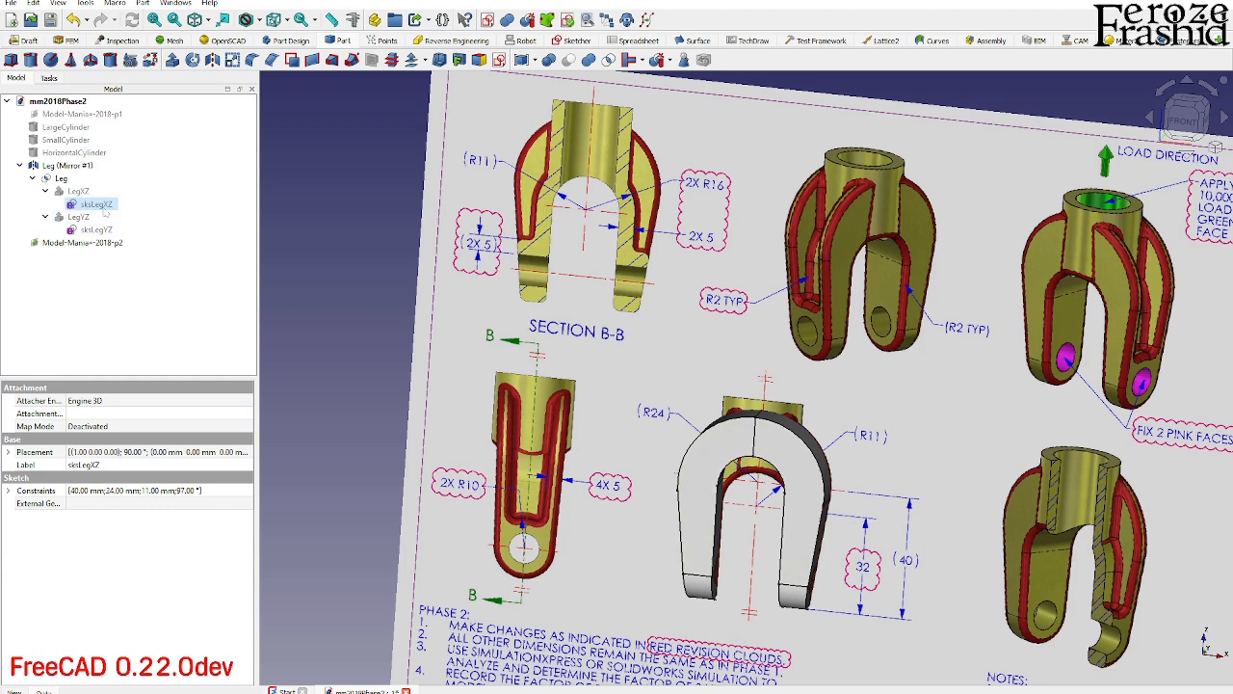
double_click(97, 205)
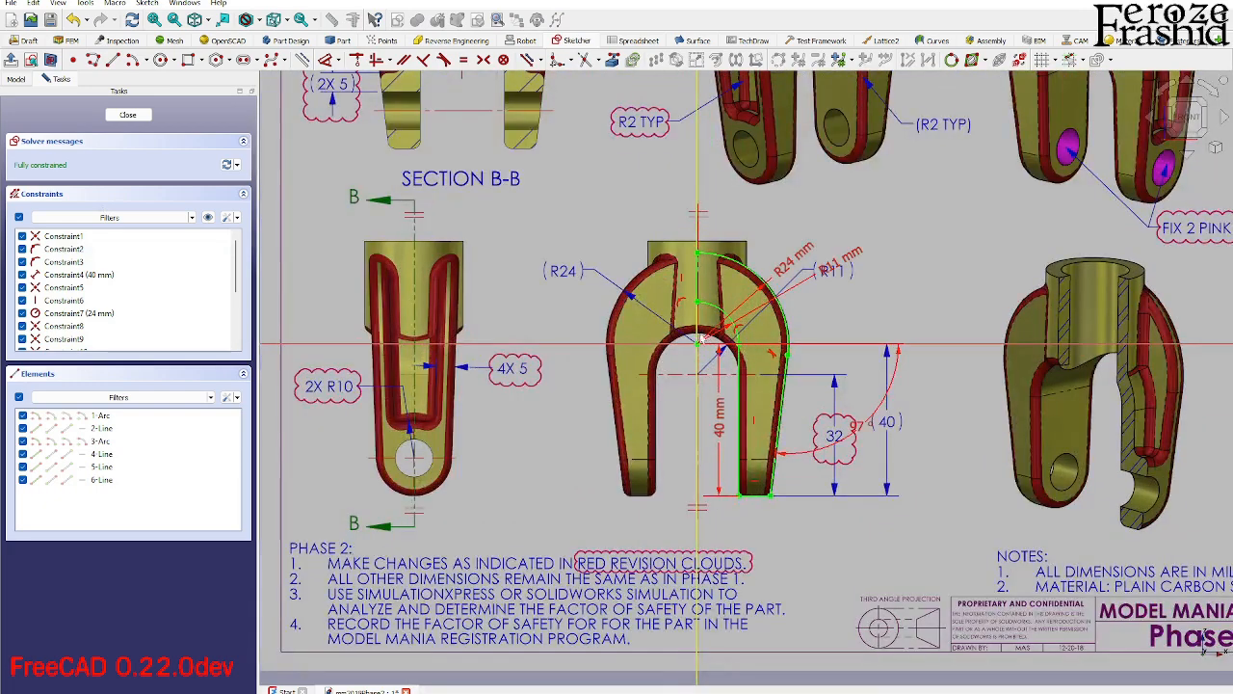
scroll(701, 333, "up", 1)
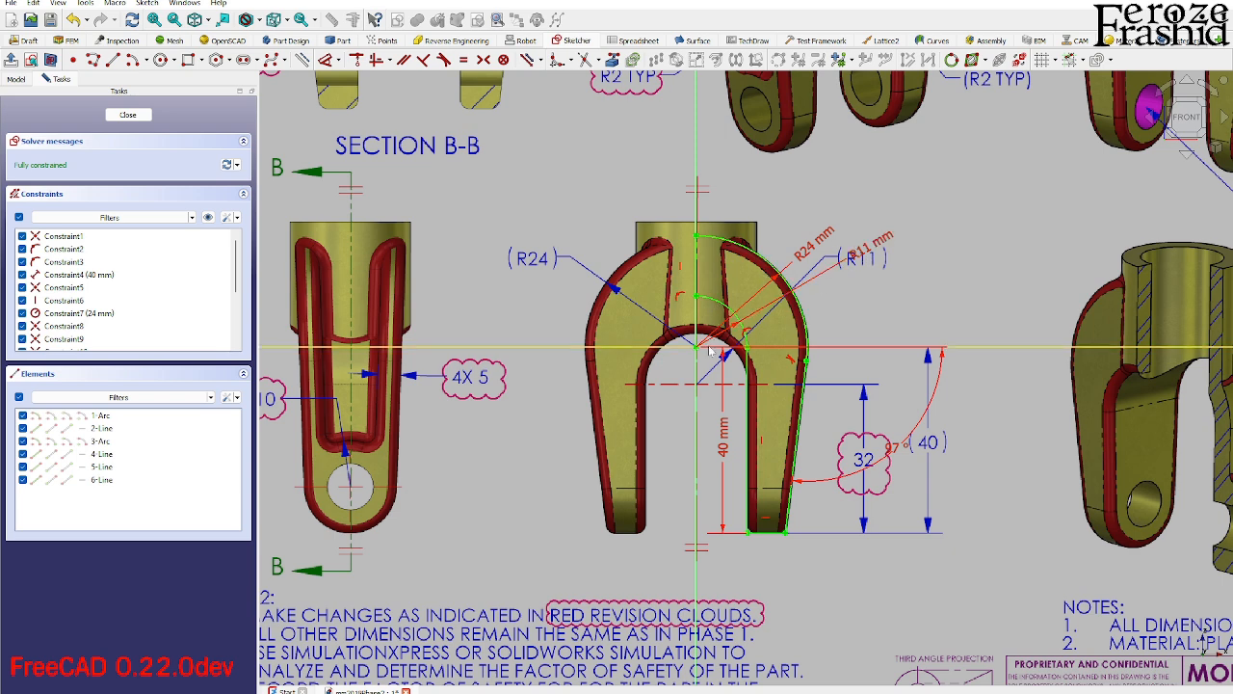
scroll(708, 374, "up", 5)
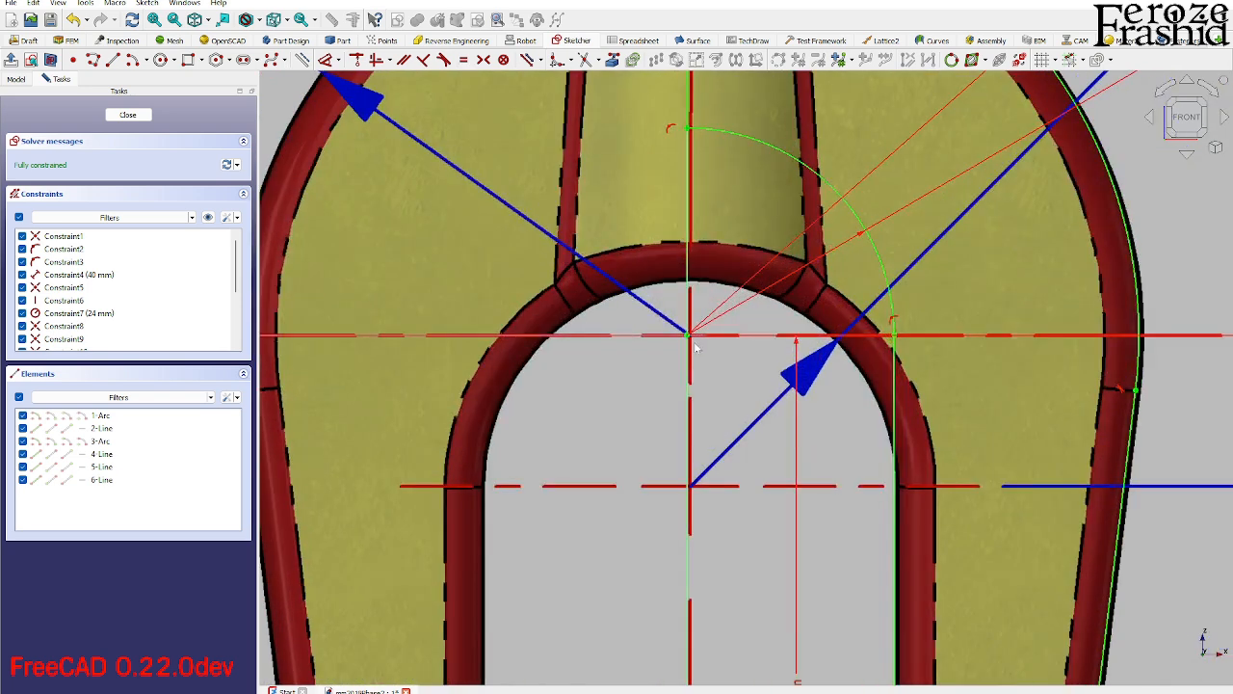
Delete the inner 11 mm arc and the constraint holding the inner leg line's upper end on the horizontal axis.
scroll(795, 371, "down", 5)
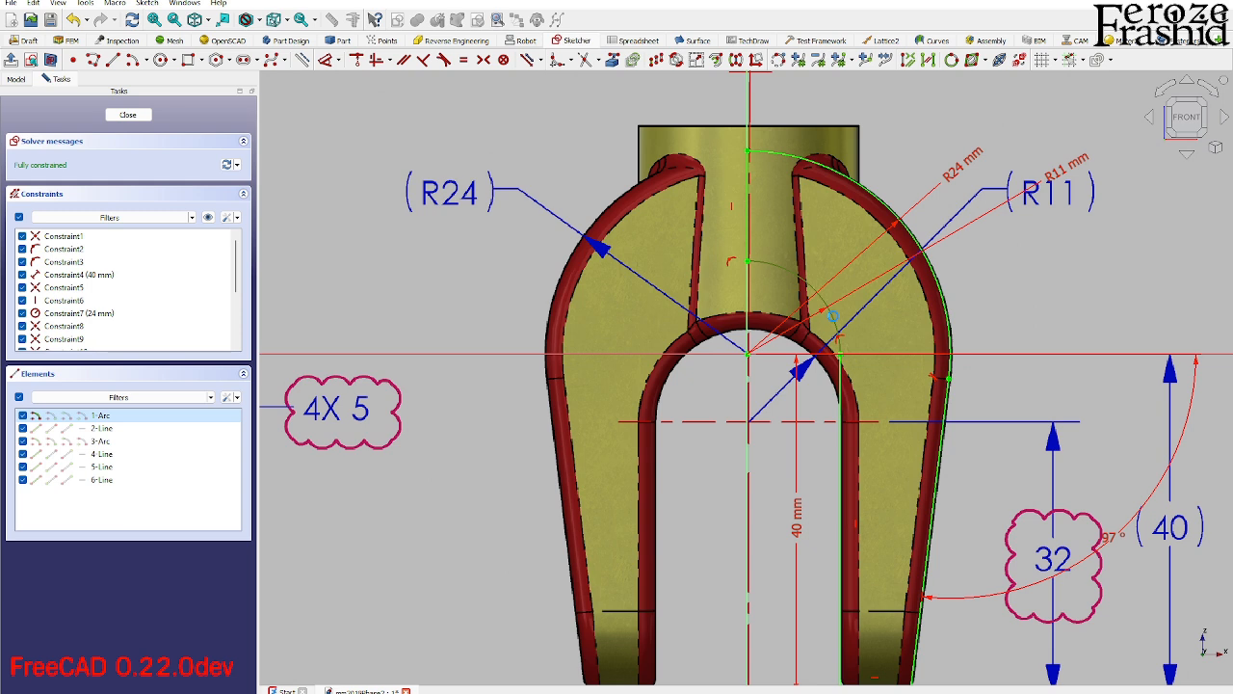
key("Delete")
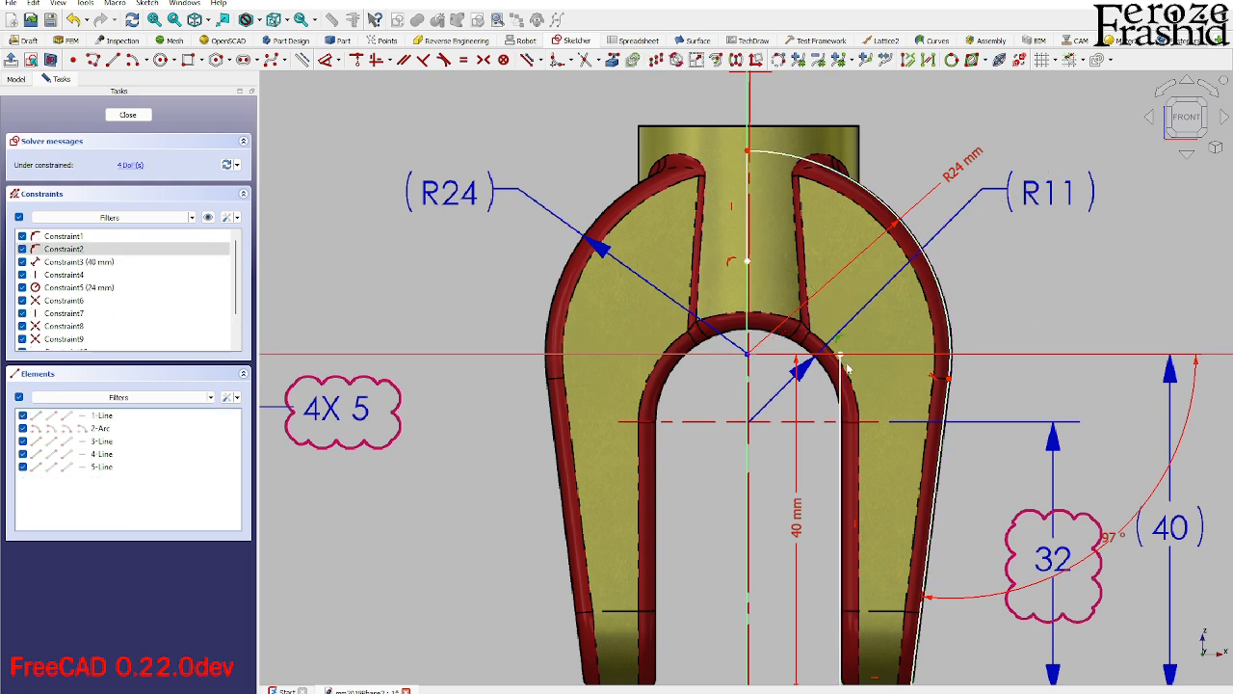
key("Delete")
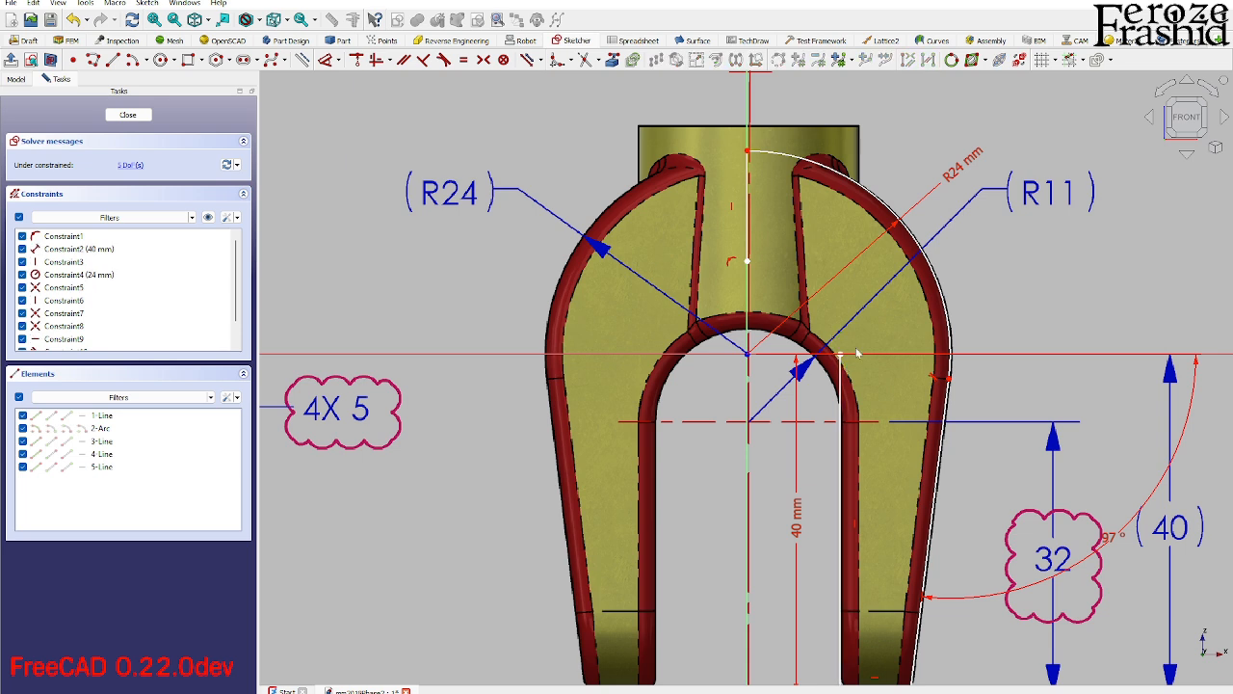
Lower the inner leg line's upper end, set its vertical dimension to 32 mm and align the line with the drawing.
left_click_drag(842, 356, 840, 429)
scroll(855, 286, "down", 4)
scroll(840, 412, "up", 3)
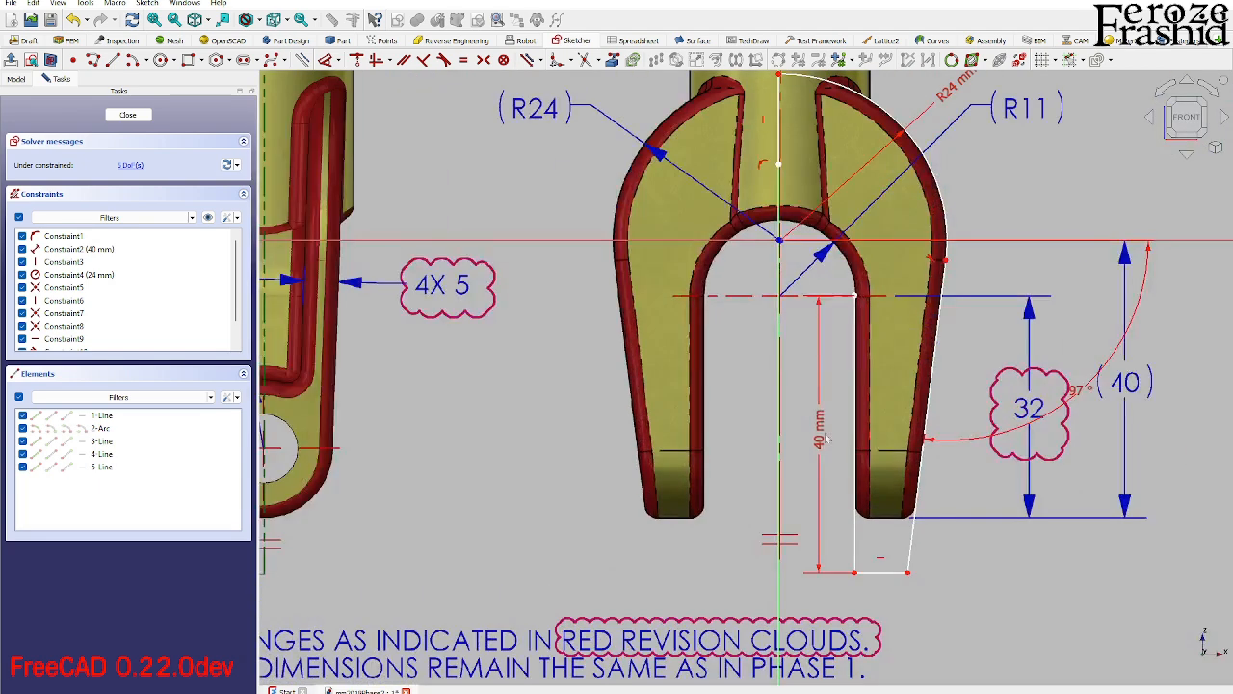
double_click(819, 440)
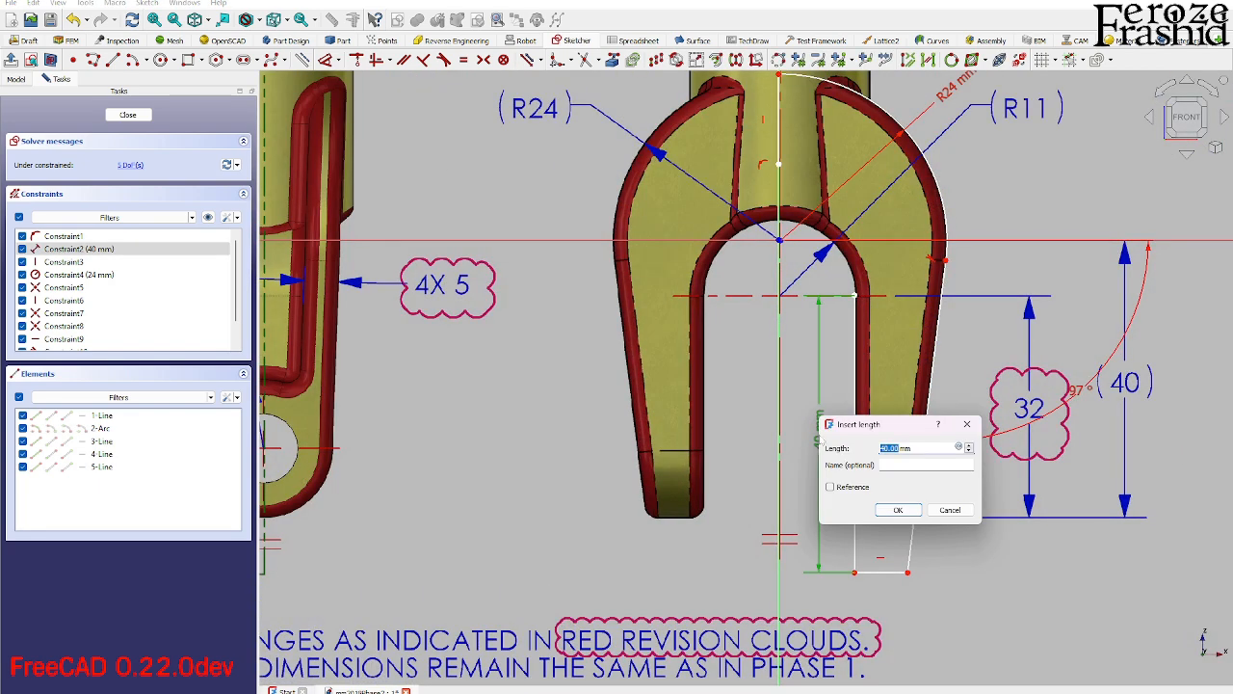
type("32")
key("Return")
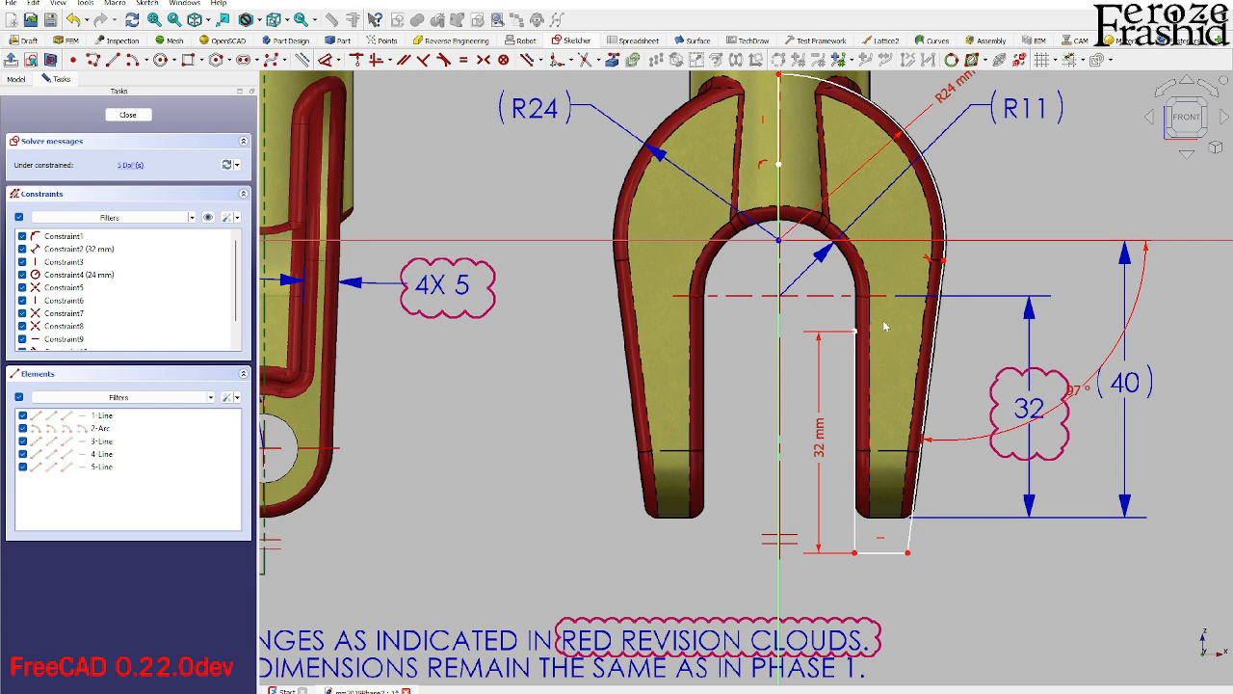
left_click_drag(857, 335, 859, 301)
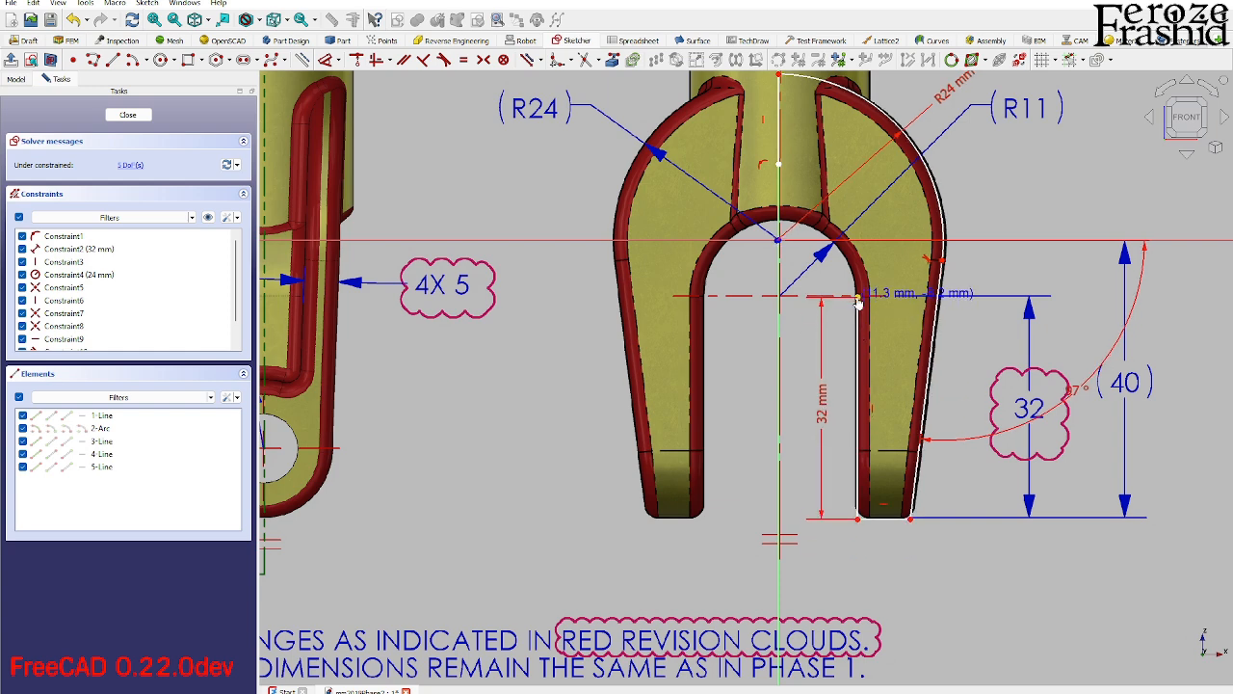
Draw a centre-point arc of about 11.18 mm radius, centred on the vertical axis, from the inner leg line's upper end to that axis.
scroll(901, 448, "down", 1)
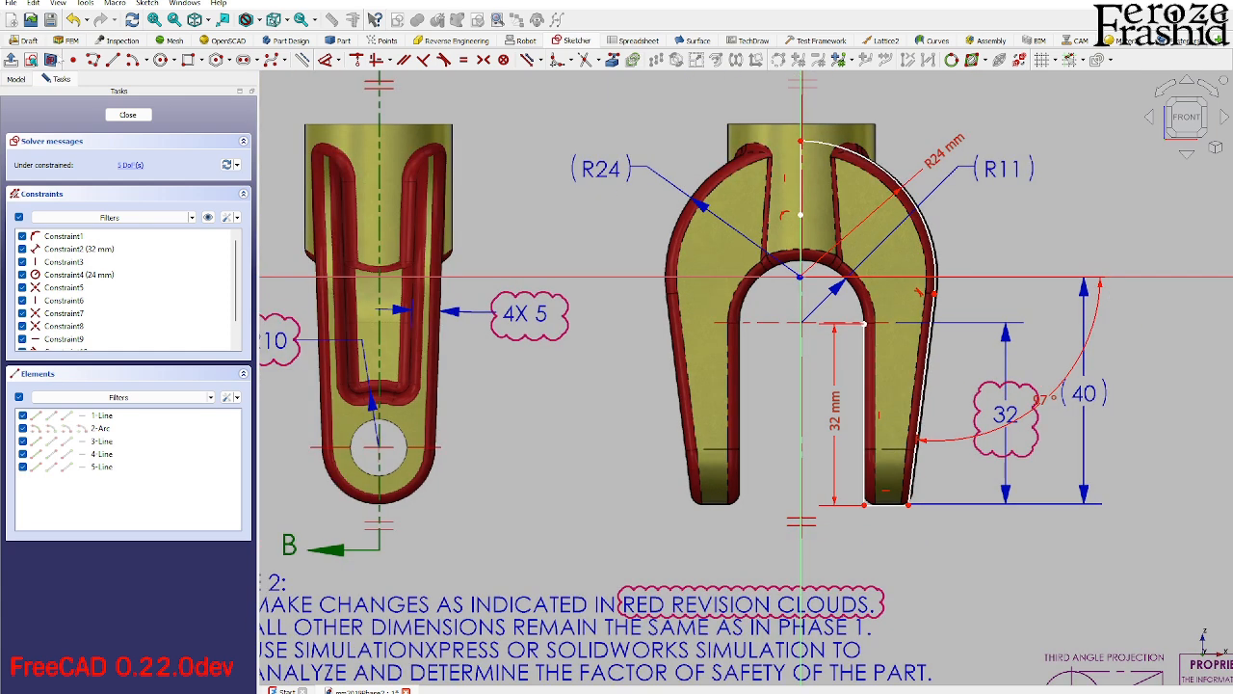
left_click(132, 60)
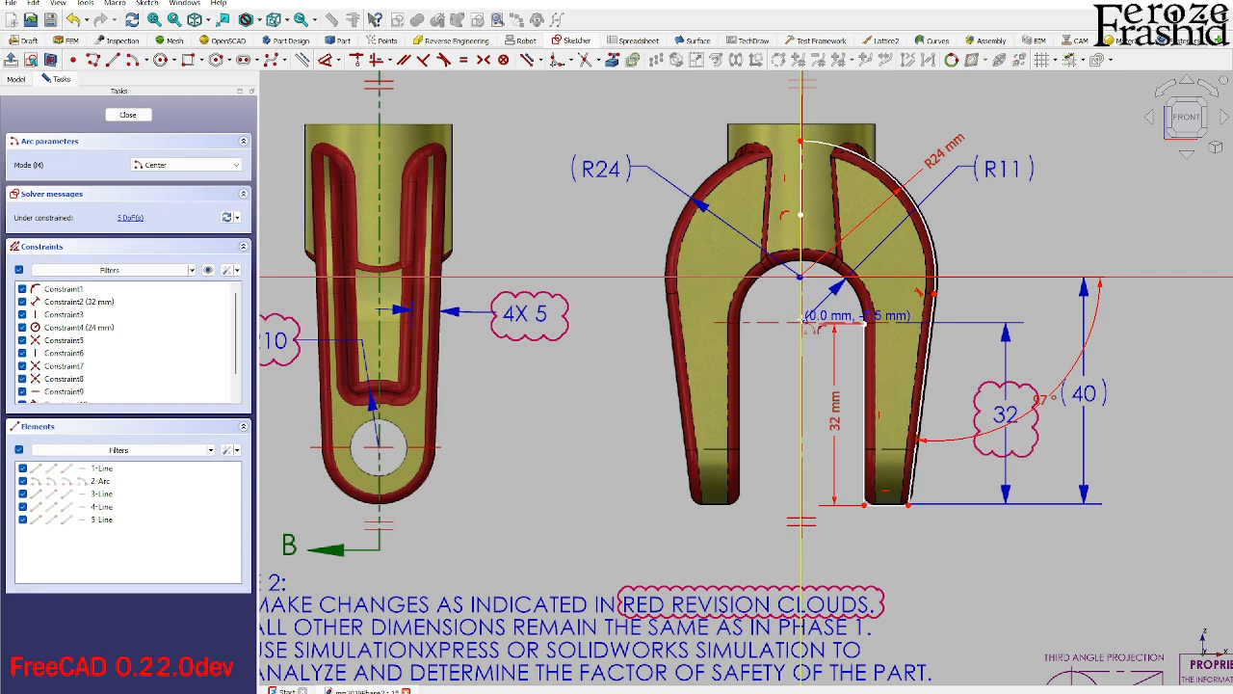
left_click(815, 331)
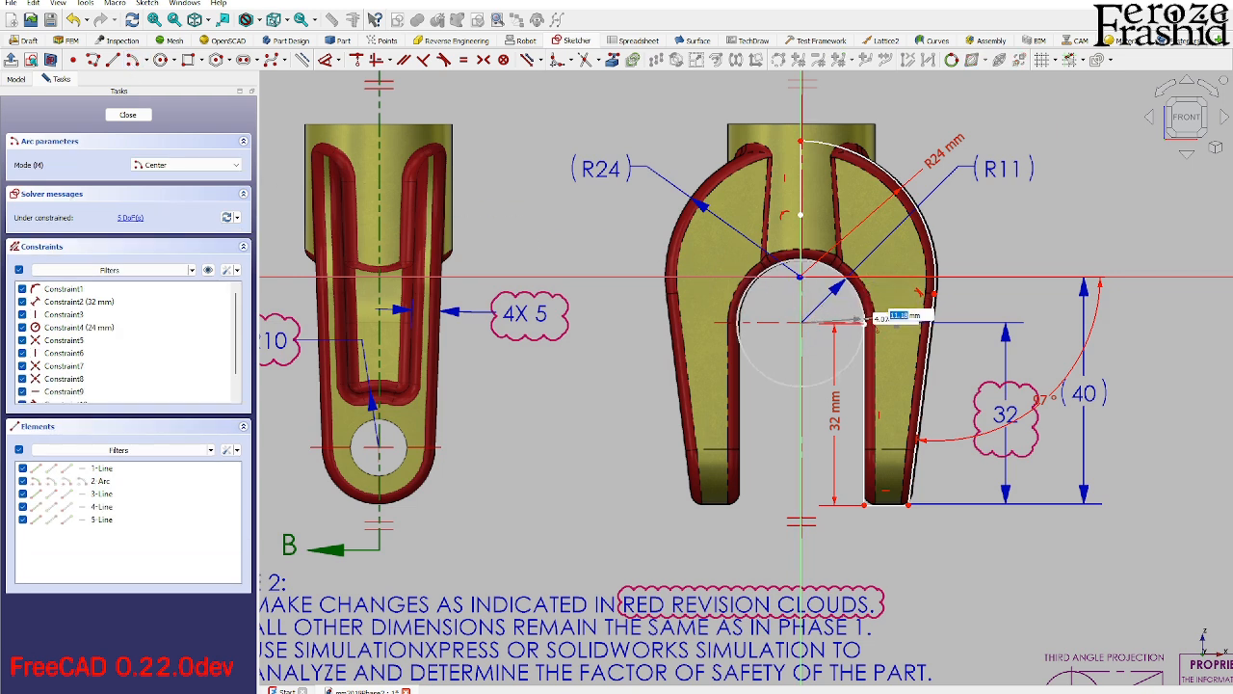
left_click(864, 323)
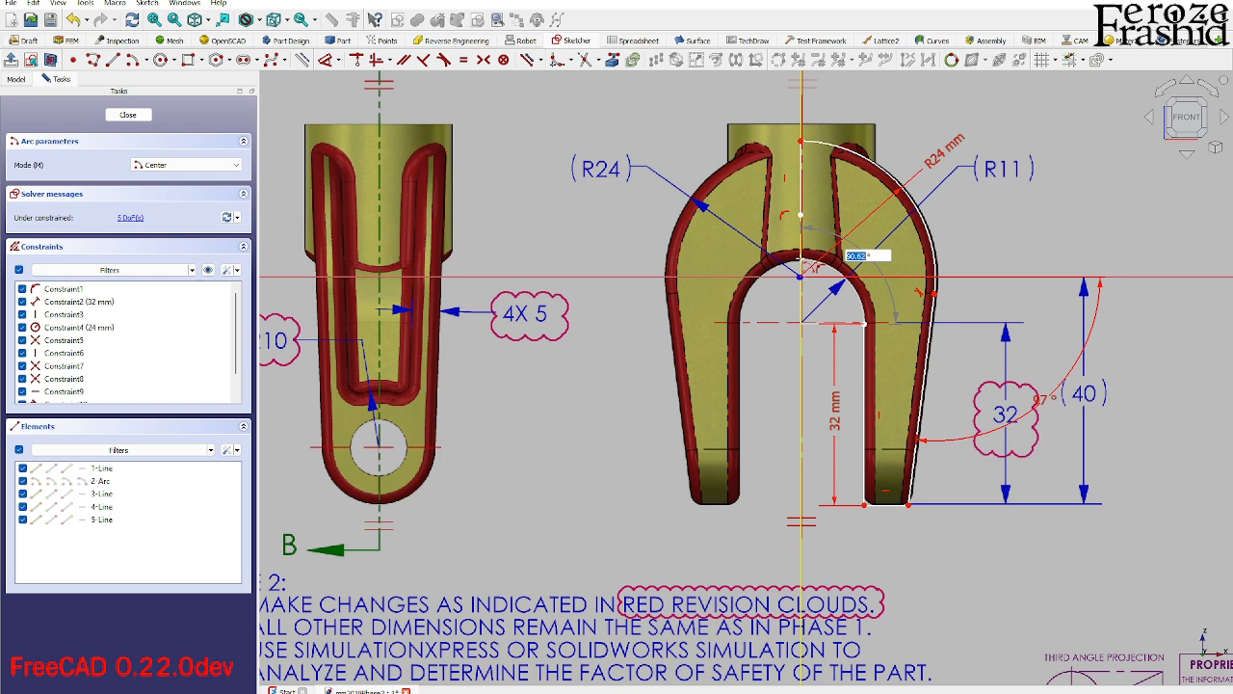
left_click(795, 226)
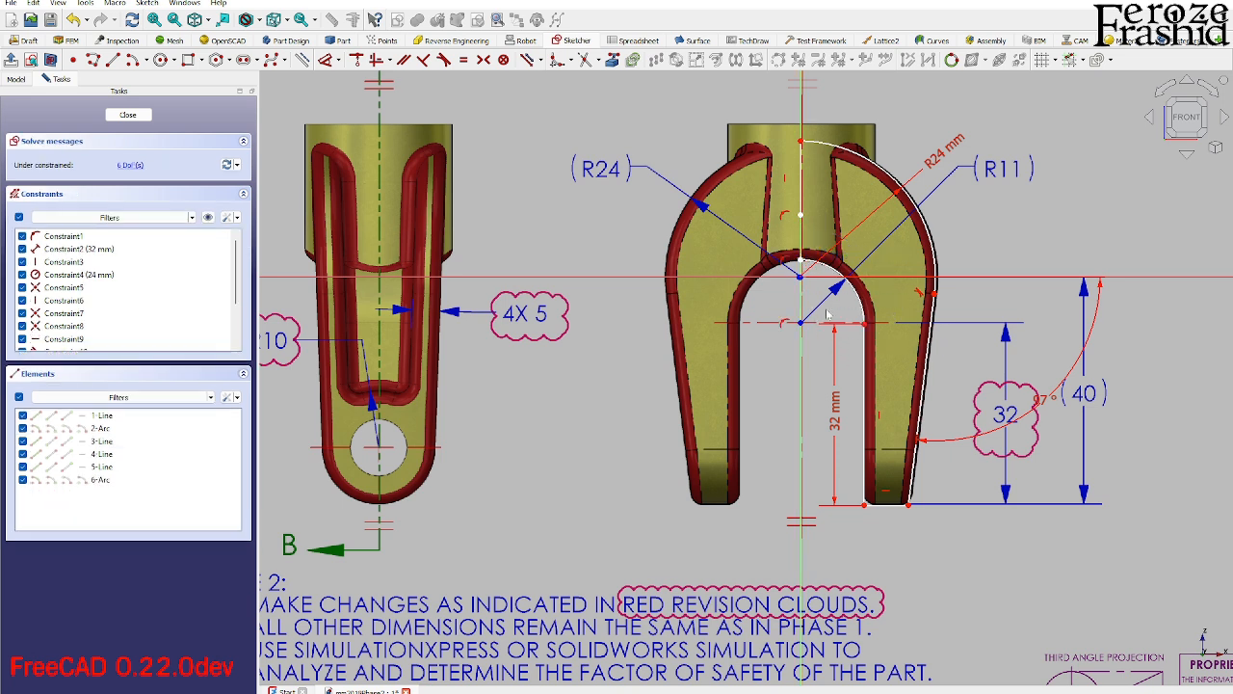
Make the vertical centre line's lower end coincident with the new arc's end and the outer arc's centre coincident with the origin.
left_click(801, 216)
left_click(802, 260)
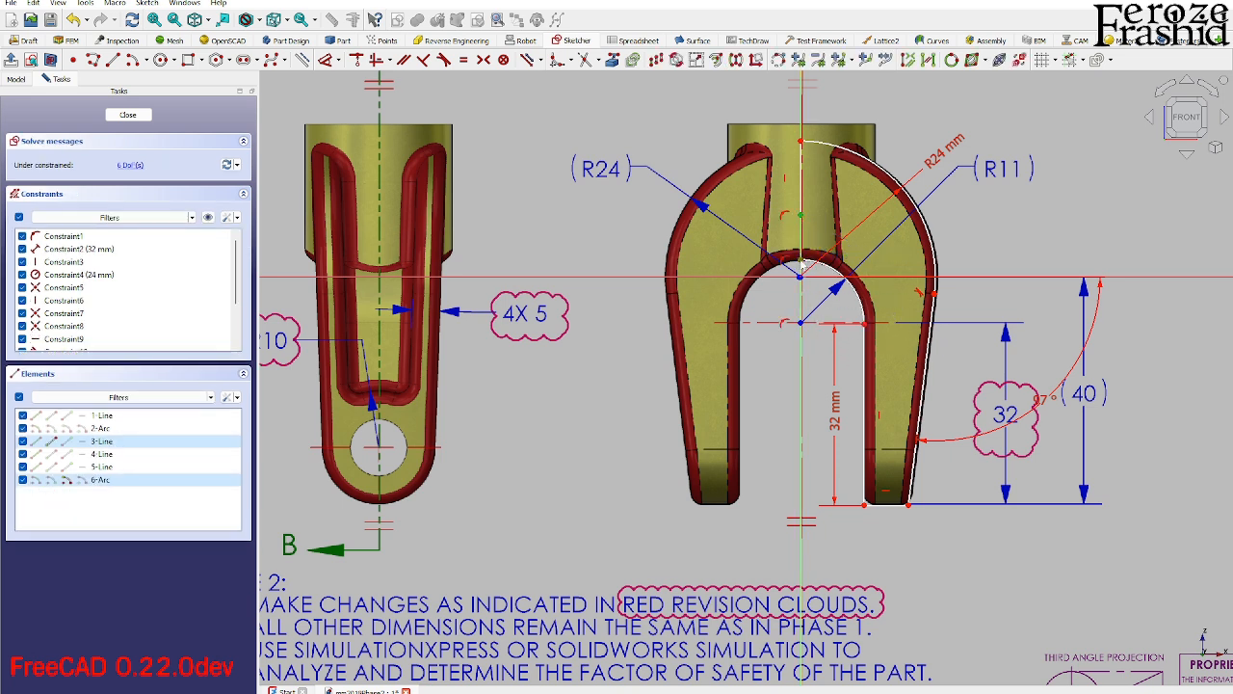
key("c")
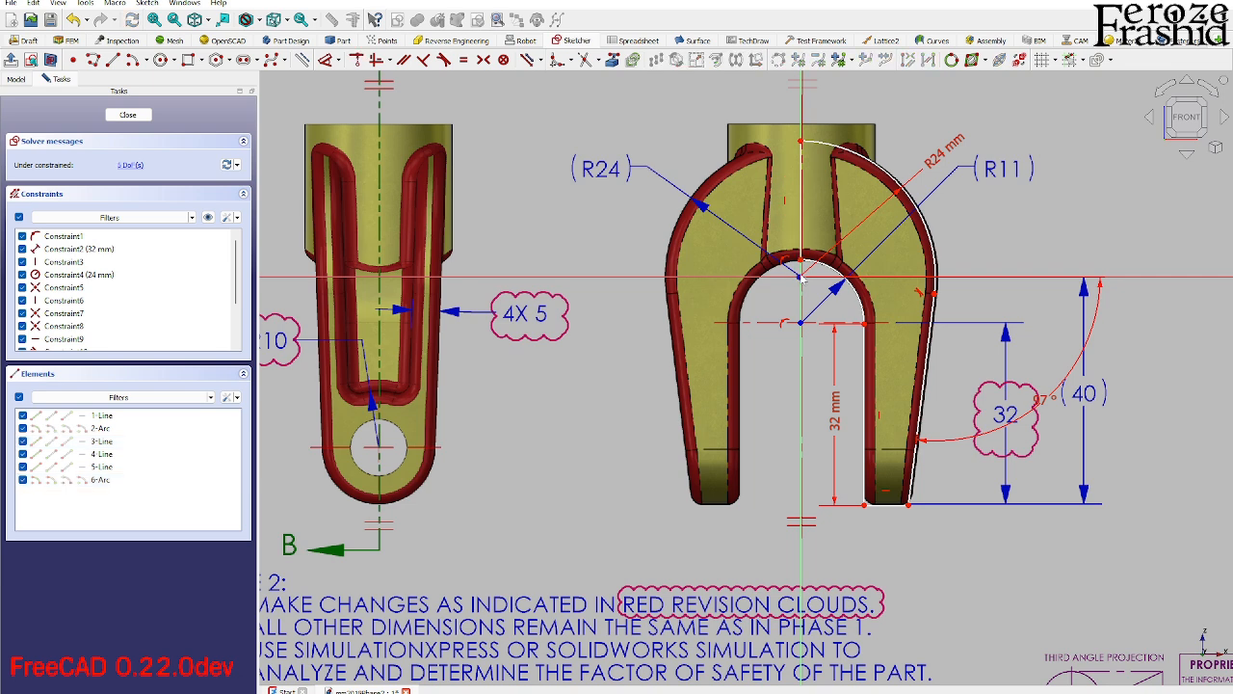
scroll(809, 274, "up", 3)
scroll(796, 286, "up", 4)
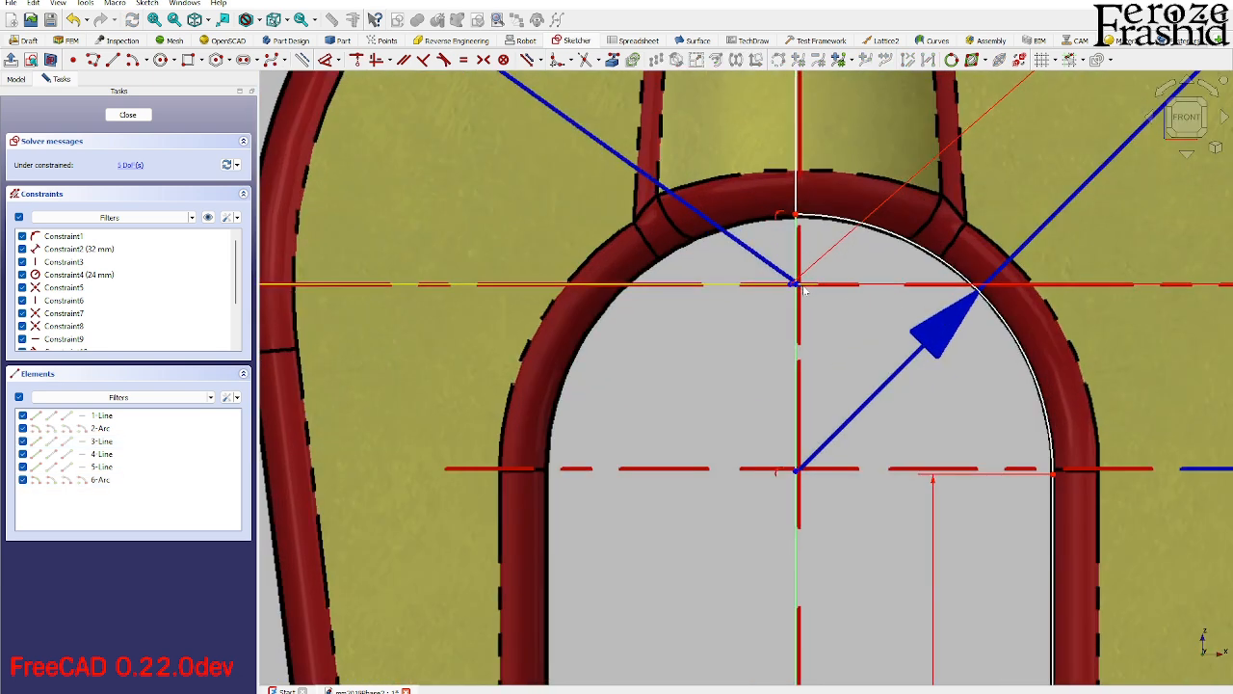
left_click(796, 291)
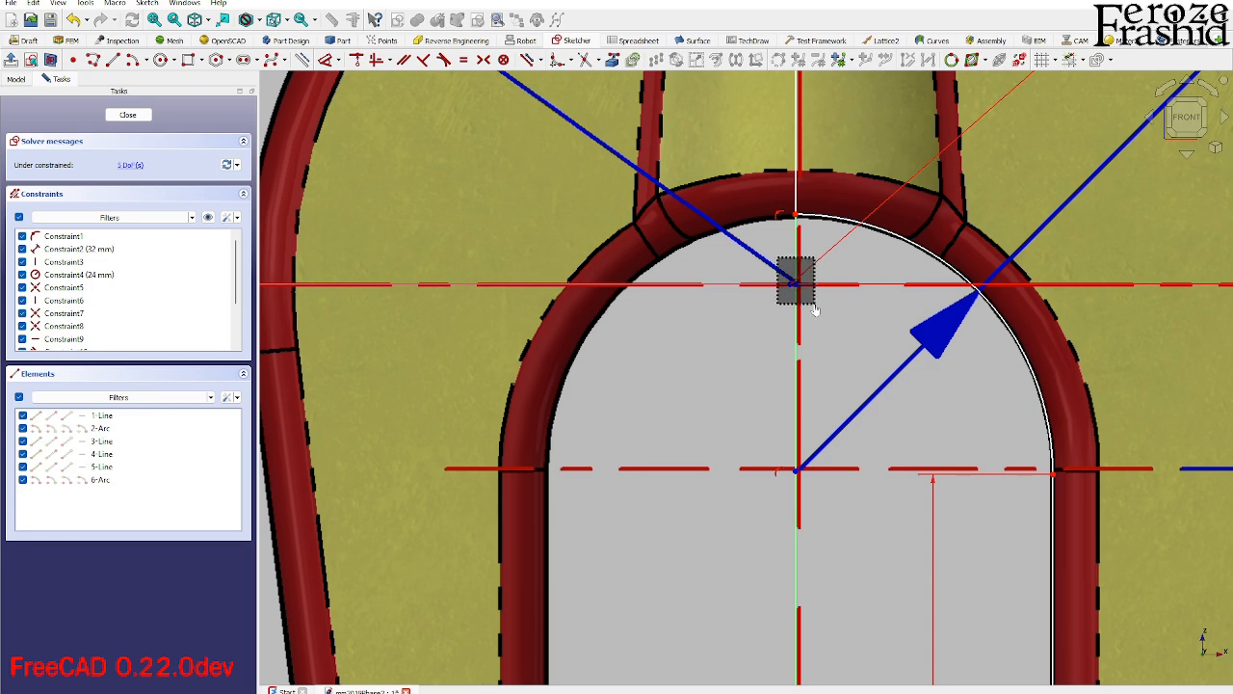
left_click(795, 285)
key("c")
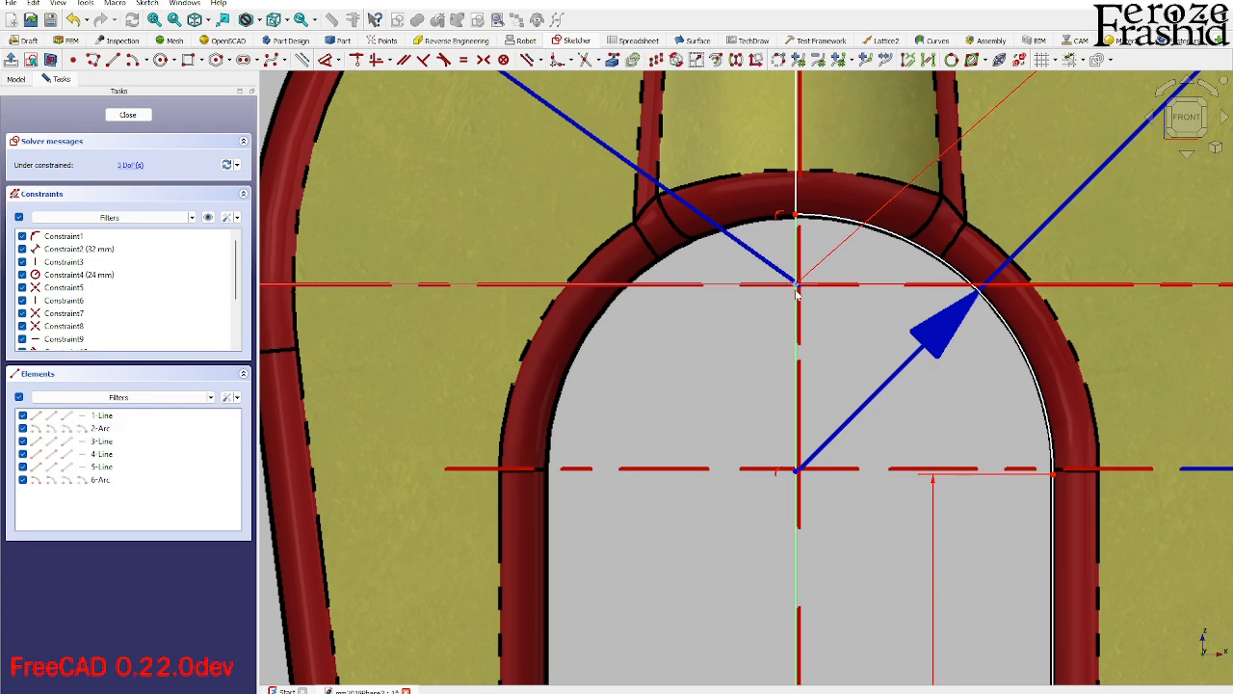
Constrain the new inner arc's radius to 11 mm.
scroll(798, 295, "down", 3)
scroll(790, 307, "down", 2)
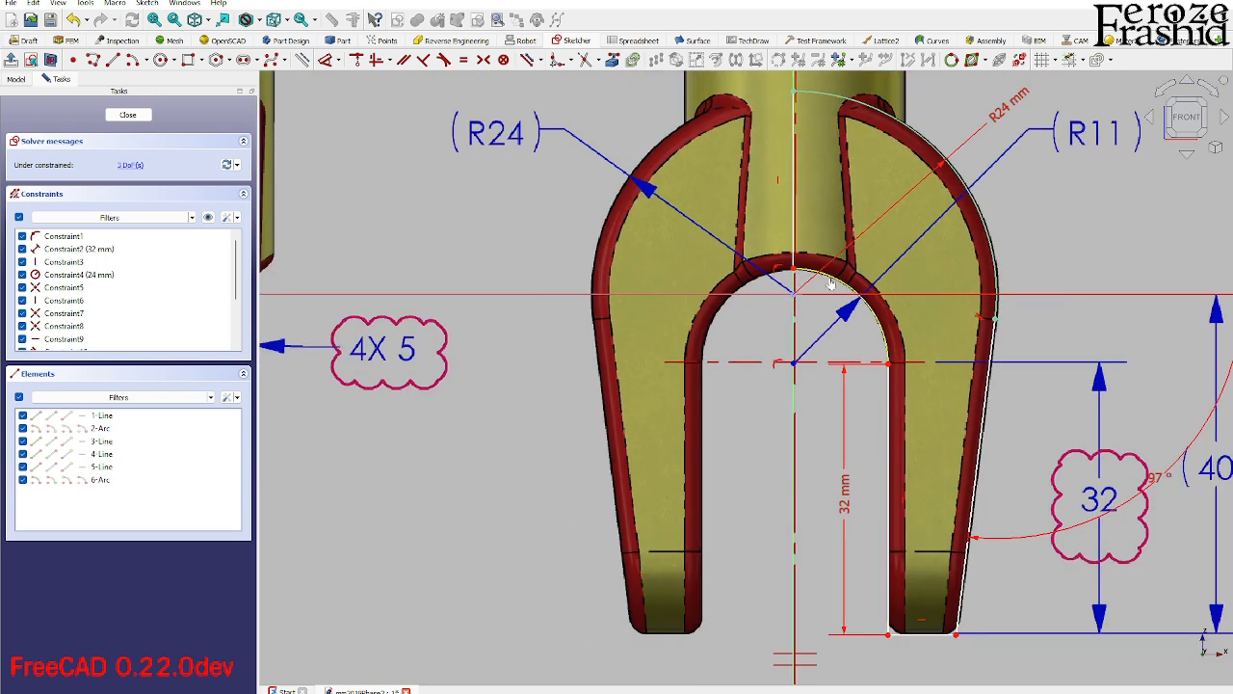
left_click(830, 283)
key("d")
left_click(1055, 165)
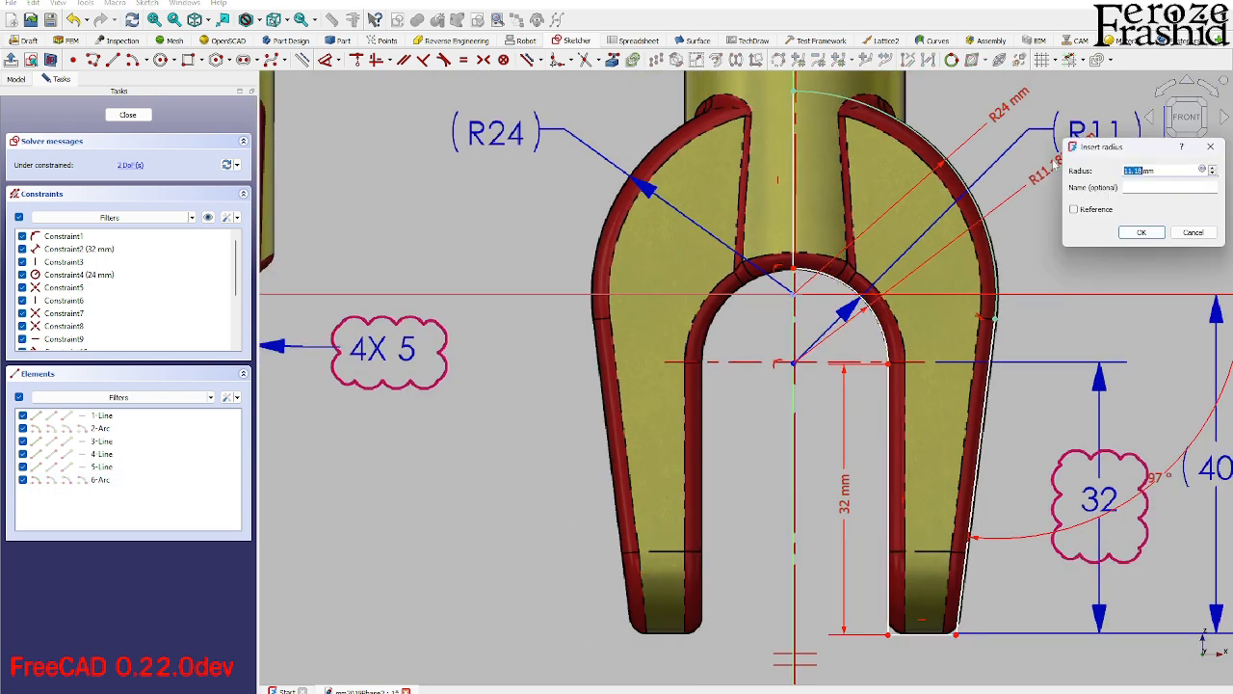
type("11")
key("Return")
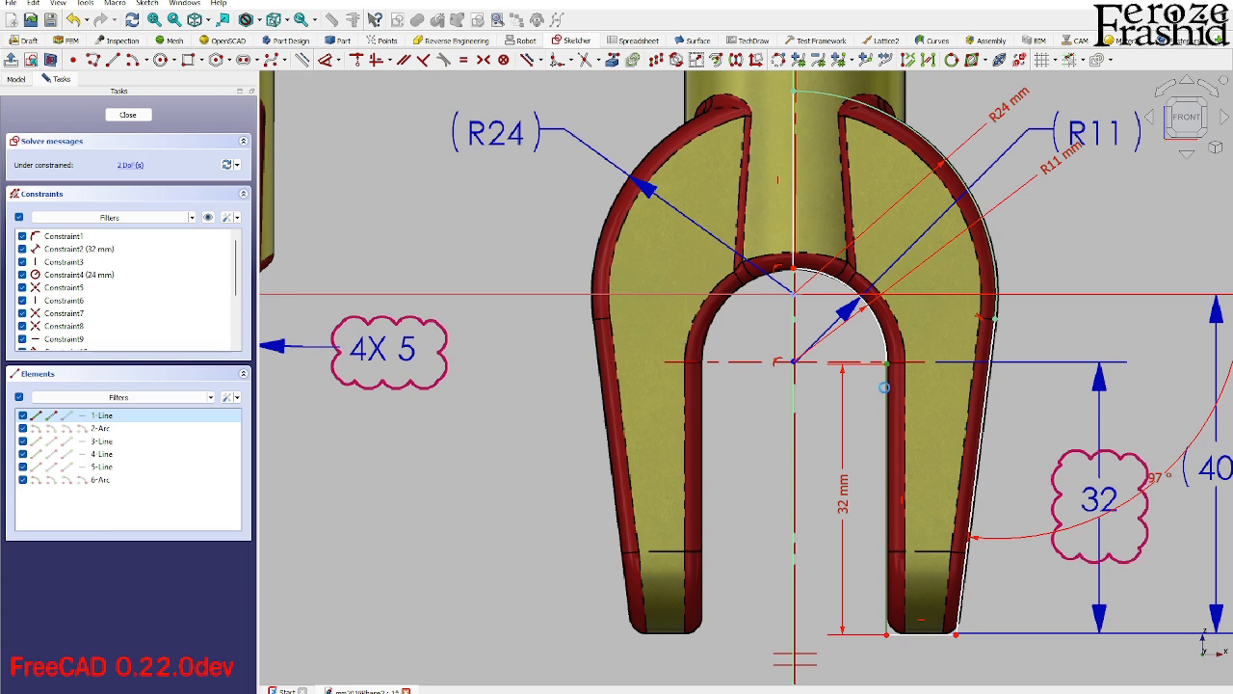
Make the inner arc tangent to the vertical inner leg line.
left_click(888, 356)
left_click(892, 381)
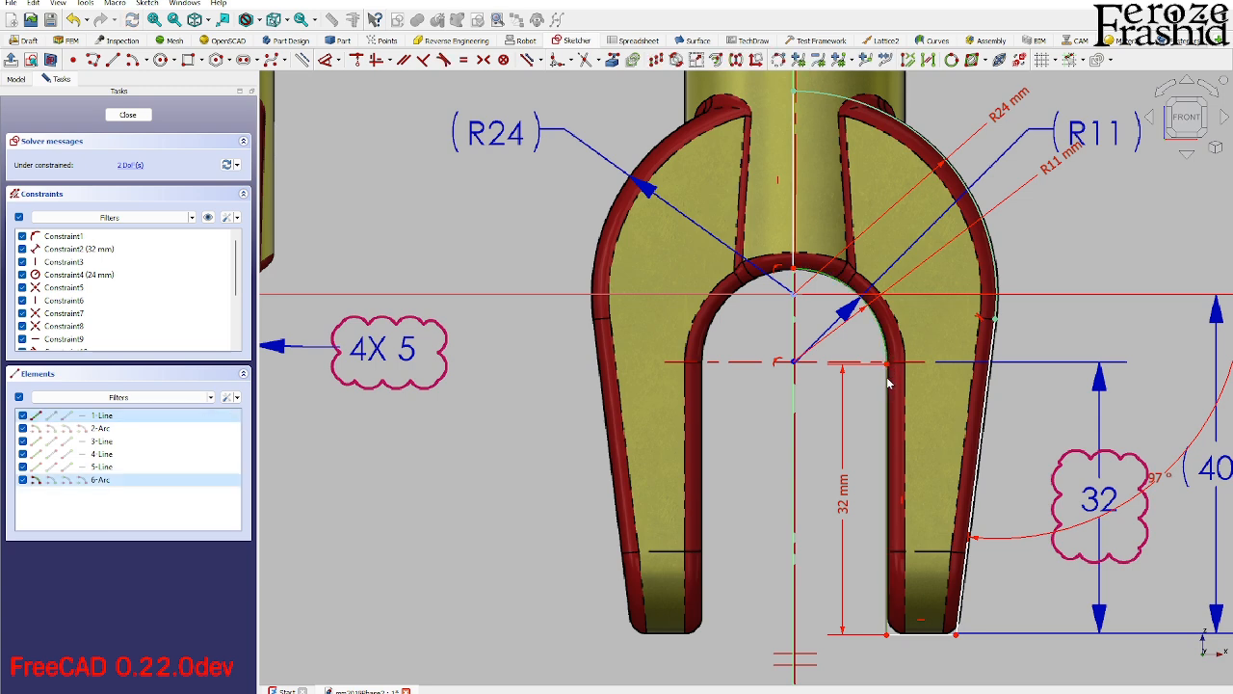
key("t")
Constrain the inner arc's centre 8 mm below the origin and finish editing the sksLegXZ sketch.
scroll(882, 381, "down", 1)
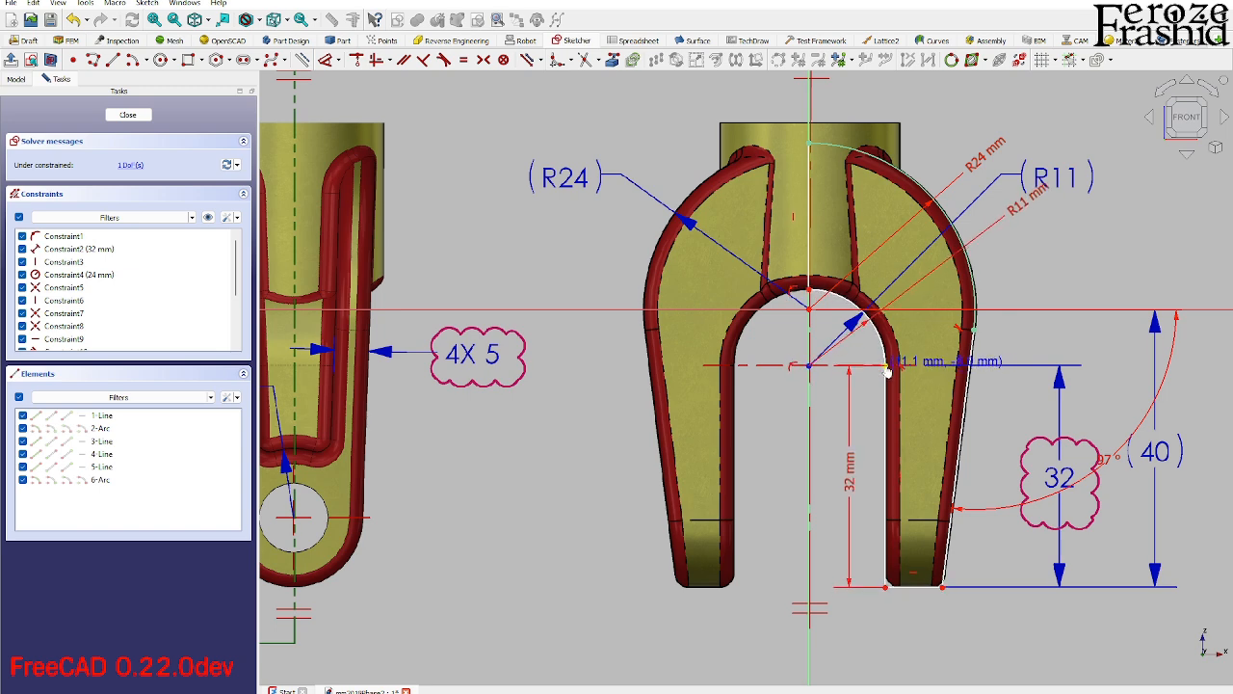
scroll(688, 388, "down", 1)
scroll(771, 397, "up", 1)
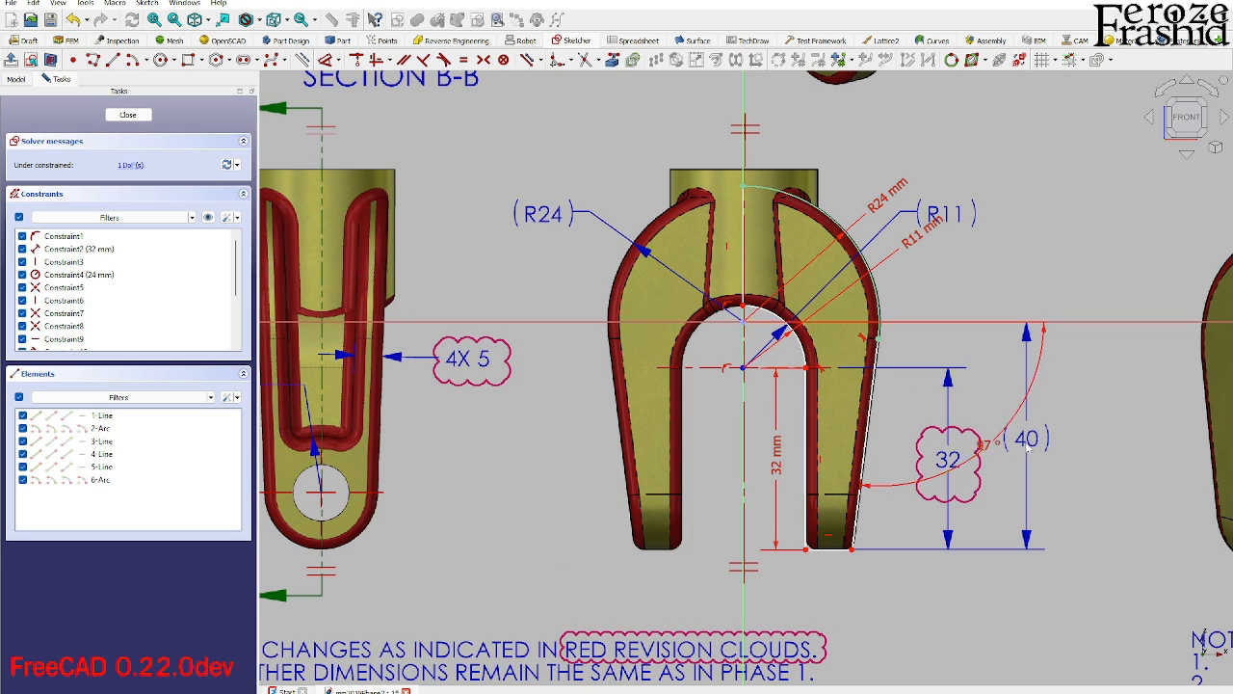
left_click(743, 369)
left_click(712, 362)
type("8")
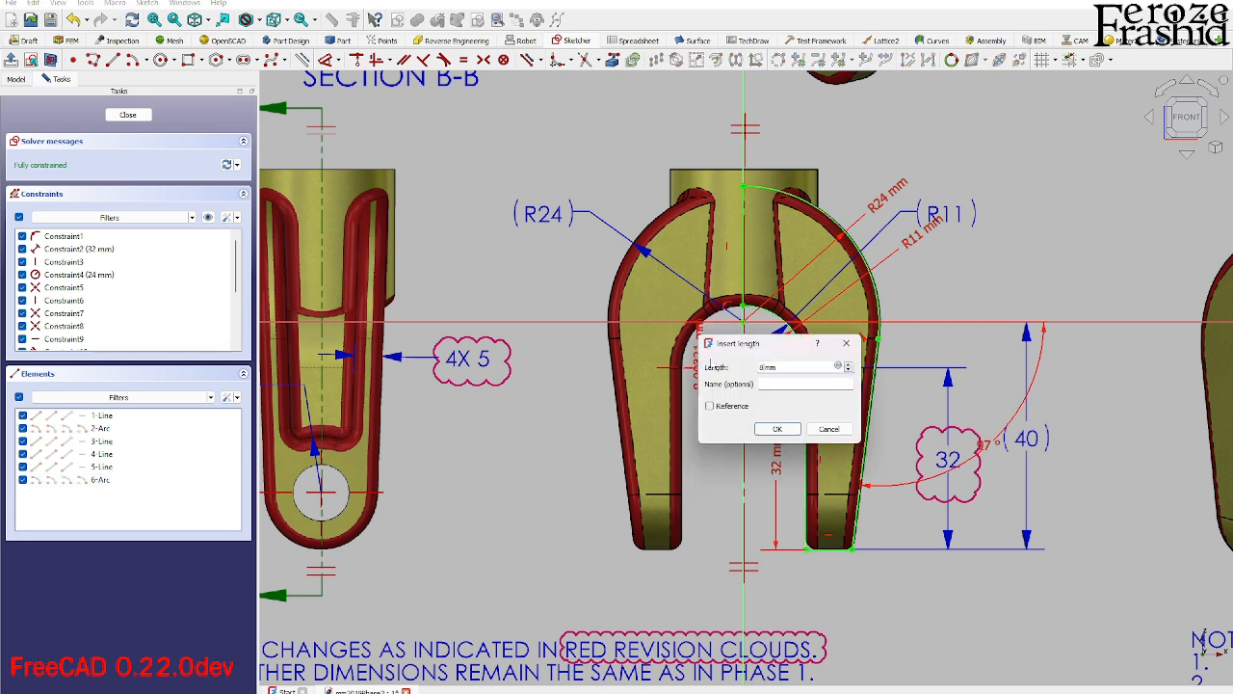
key("Return")
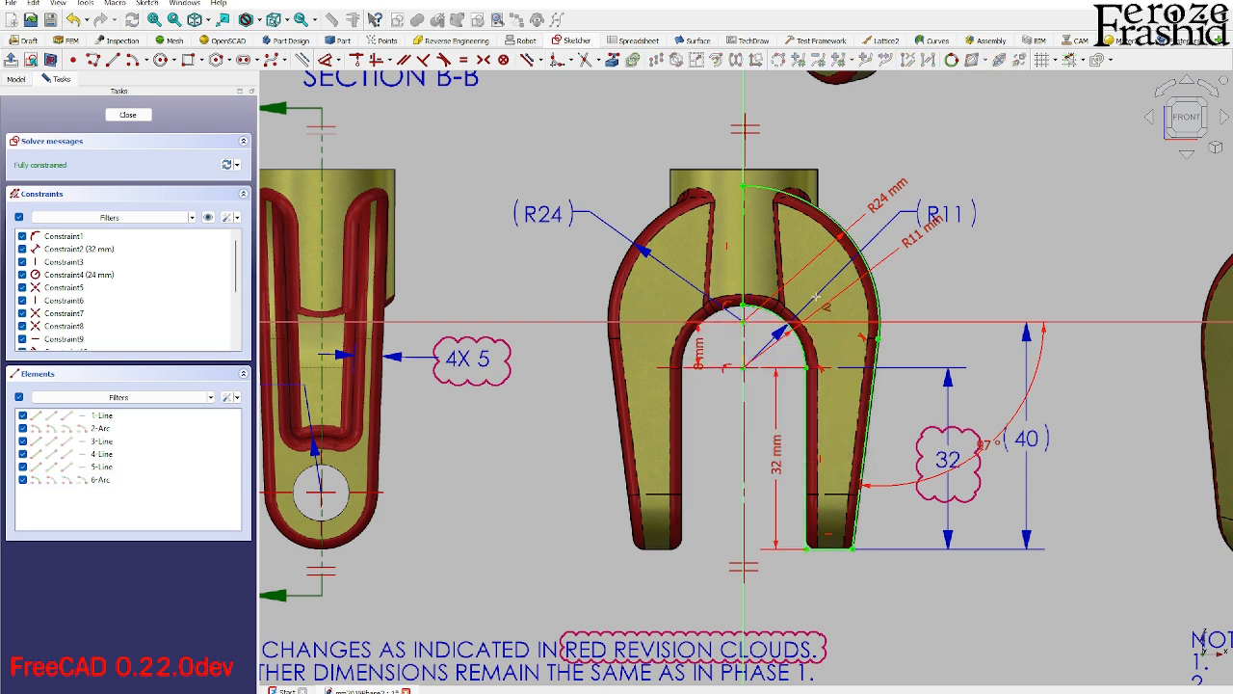
left_click(128, 115)
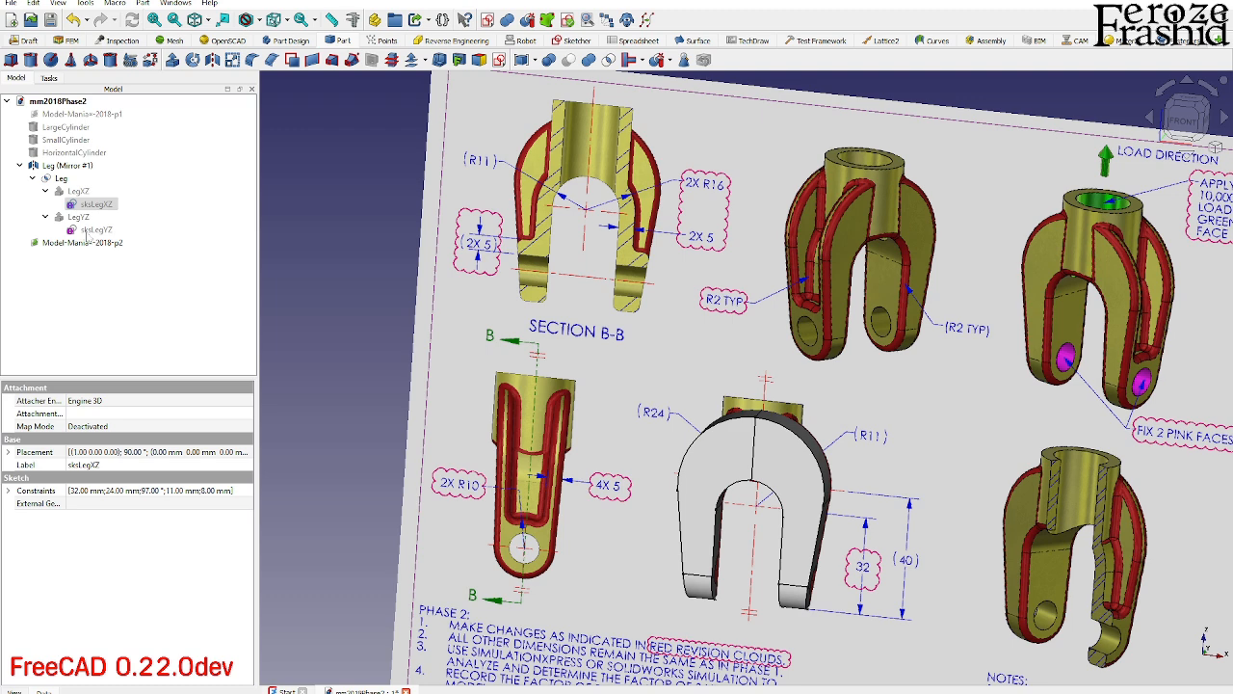
Compare the revised legs with the drawing's side view and review the dimensions in the sksLegYZ sketch.
scroll(541, 537, "up", 2)
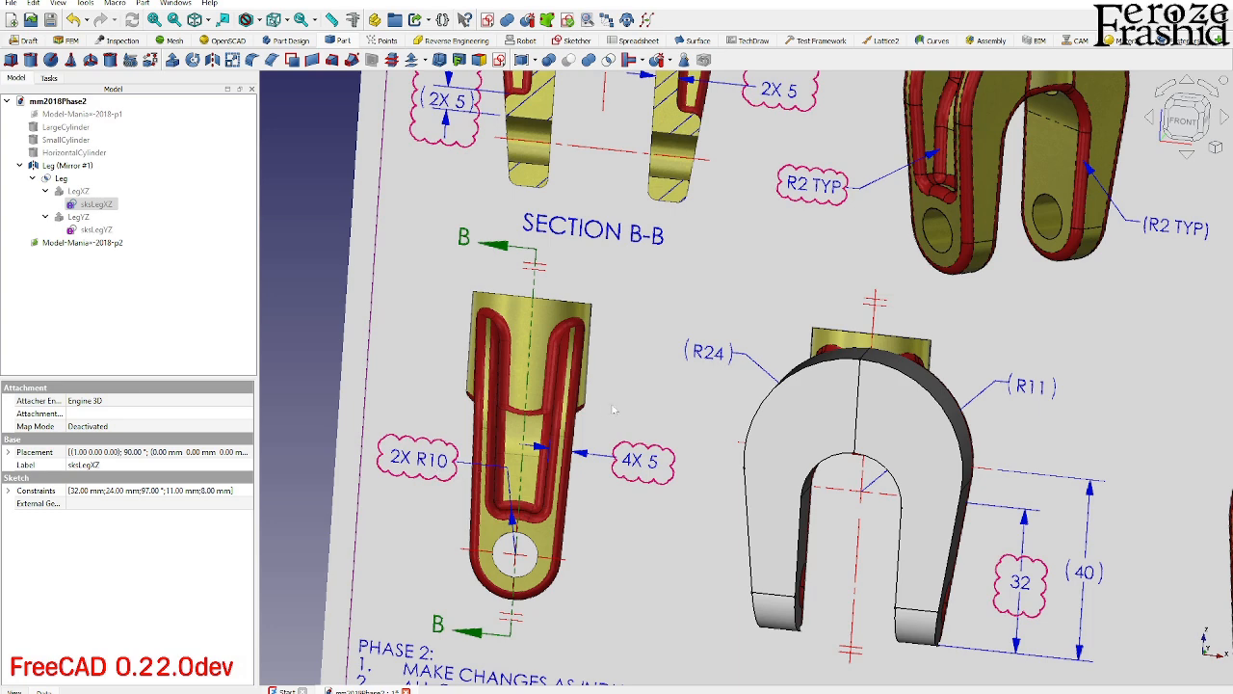
scroll(566, 460, "down", 2)
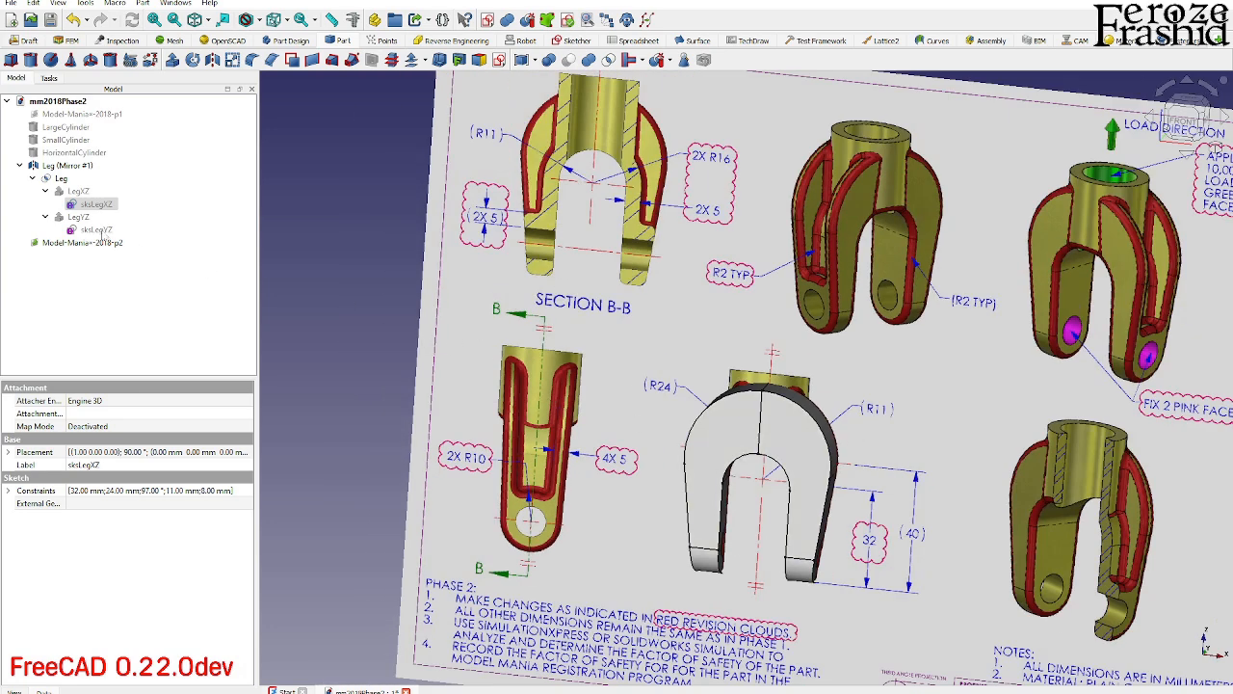
double_click(96, 230)
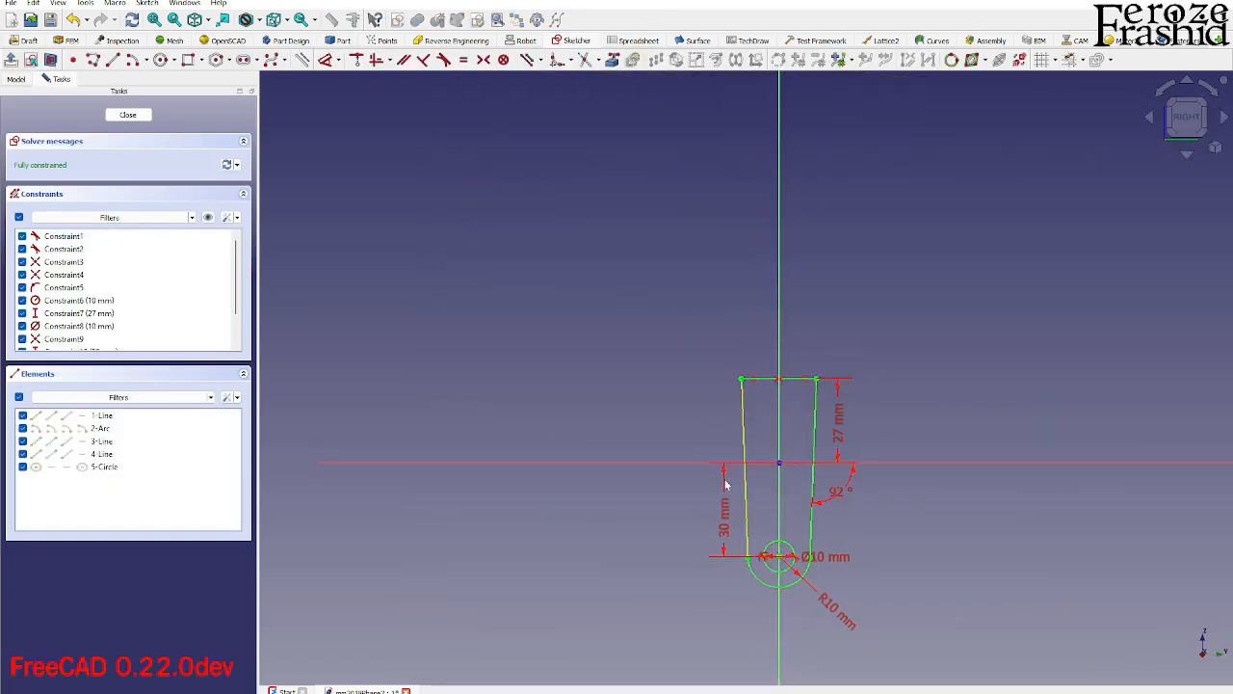
left_click(128, 117)
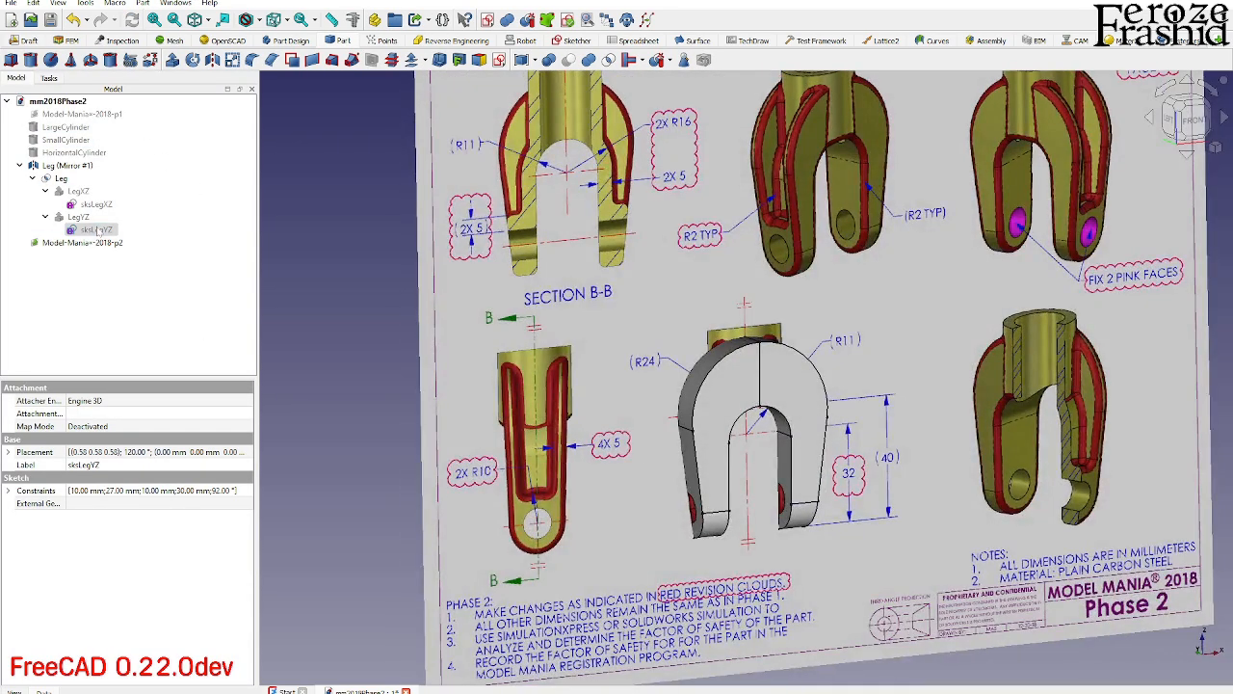
double_click(97, 230)
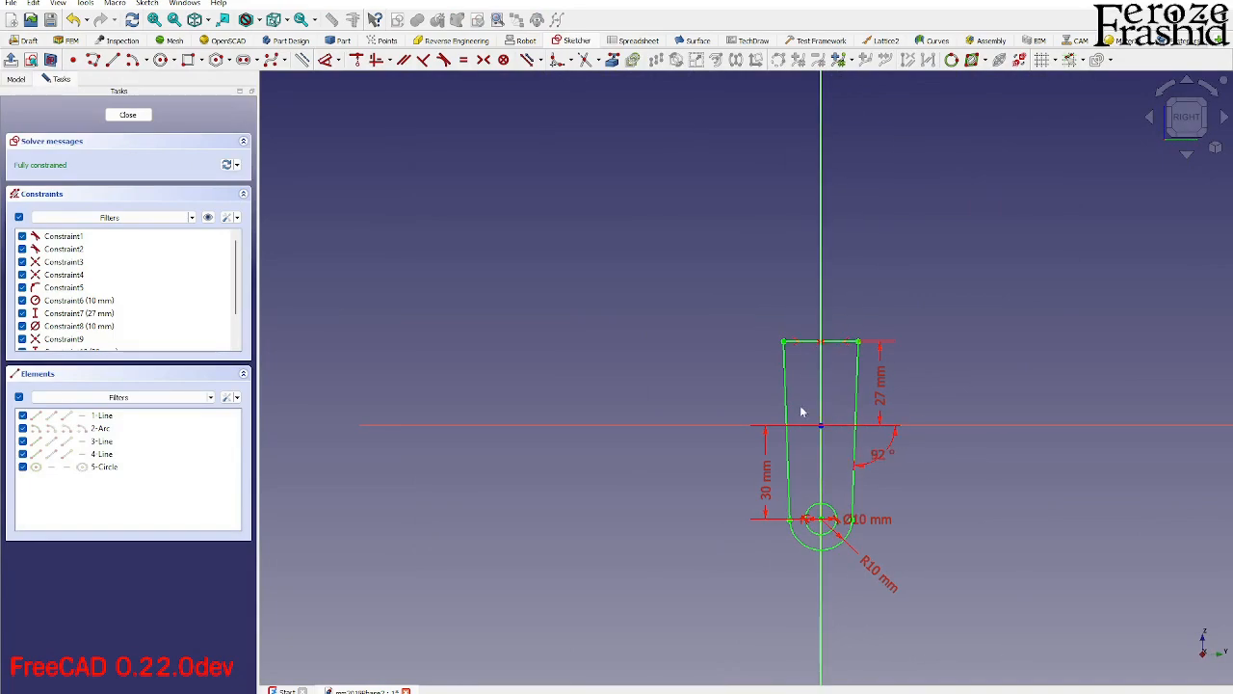
left_click(128, 115)
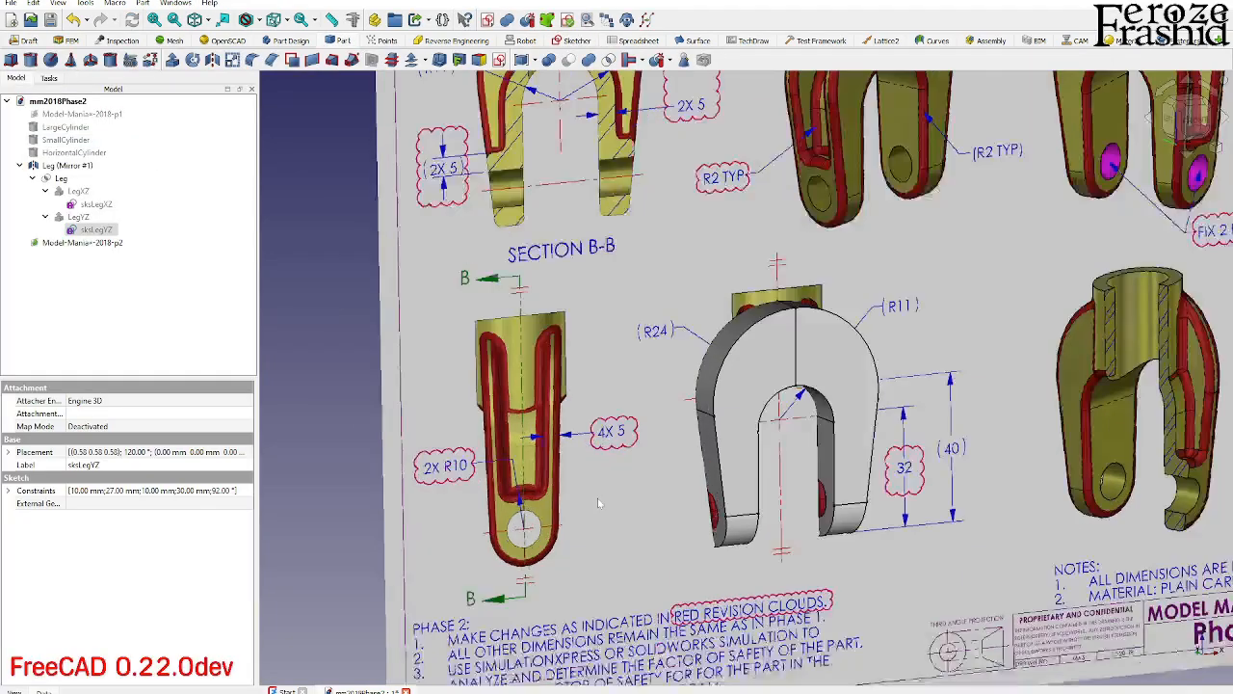
Examine the Phase 2 side view and Section B-B in the front view for the leg pocket dimensions.
scroll(597, 500, "up", 2)
middle_click_drag(517, 428, 592, 433)
scroll(513, 460, "down", 3)
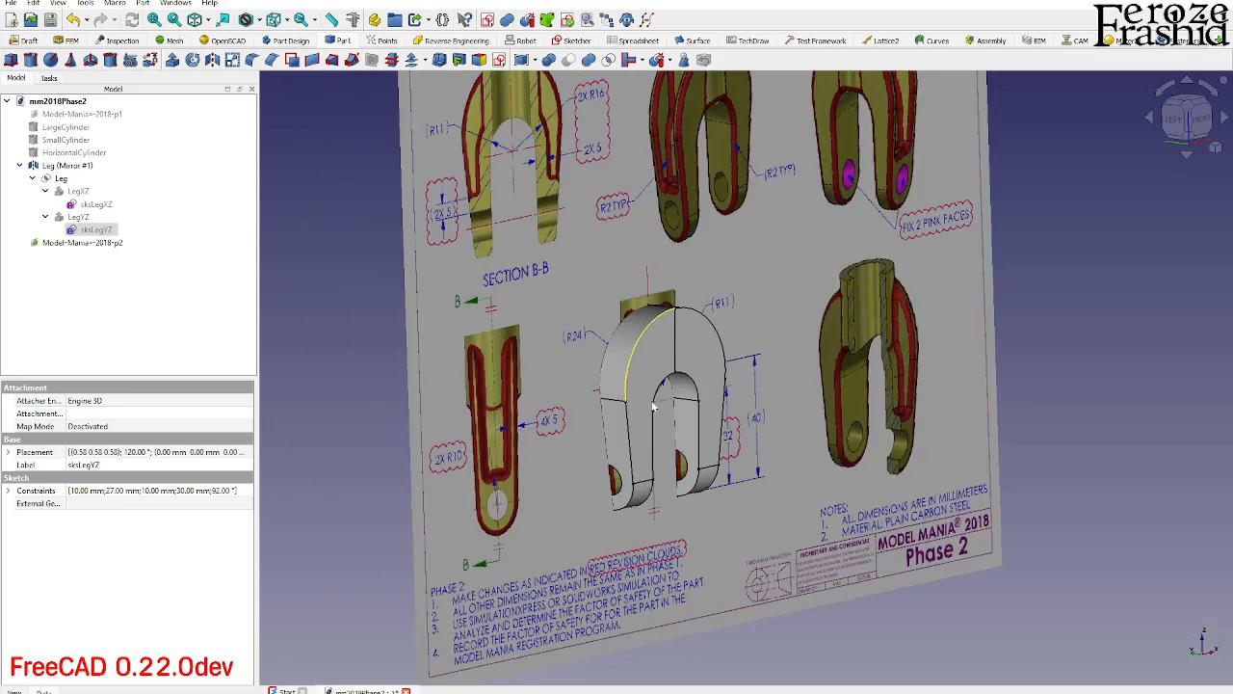
left_click(1199, 127)
scroll(826, 453, "down", 3)
scroll(739, 175, "up", 3)
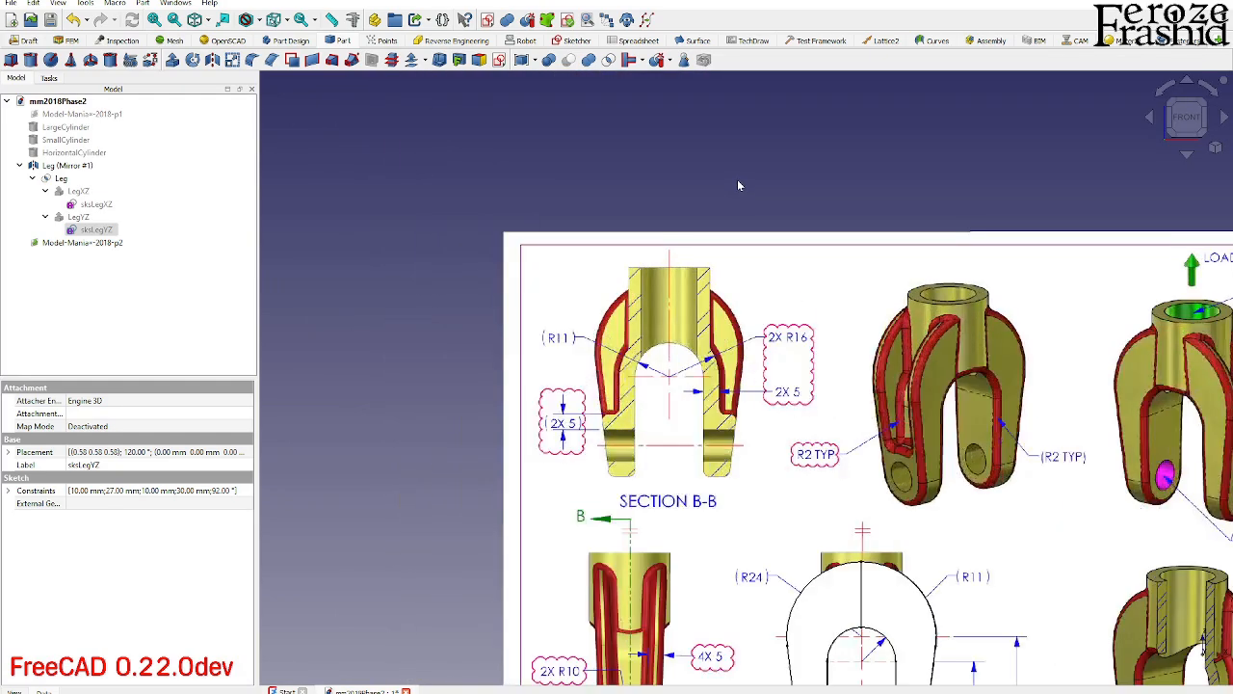
scroll(725, 310, "up", 3)
scroll(730, 410, "down", 5)
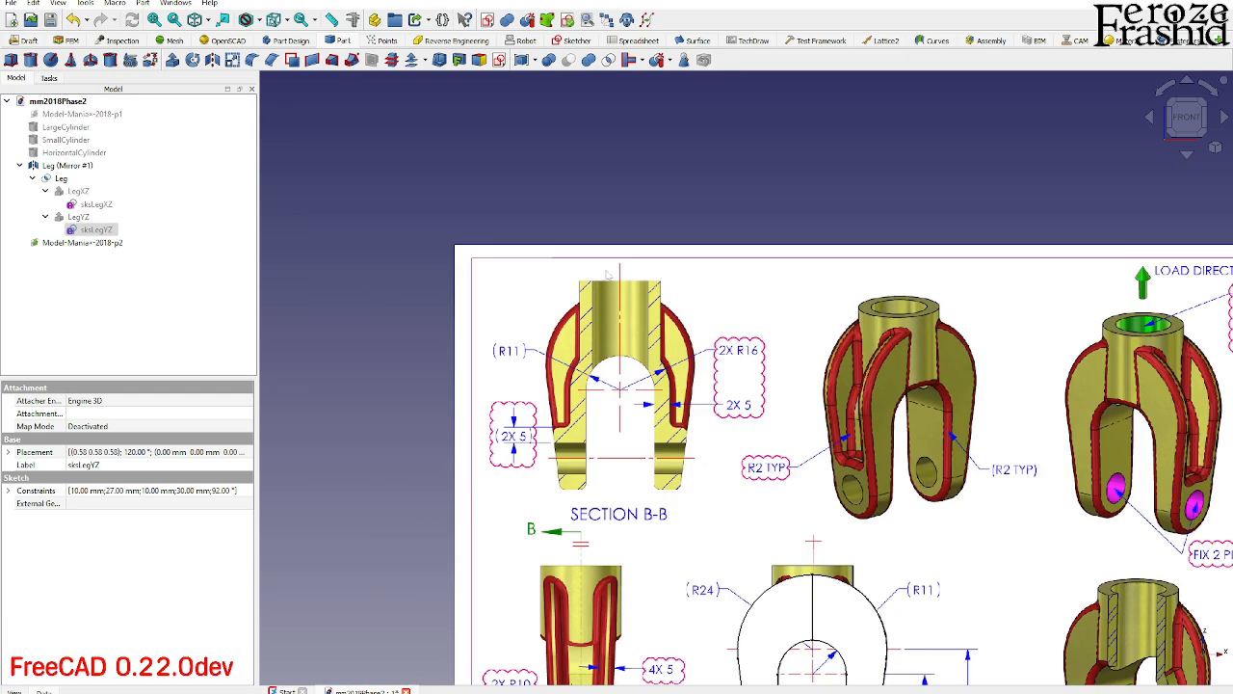
Duplicate the sksLegYZ and sksLegXZ sketches as separate copies in the document.
scroll(740, 490, "up", 4)
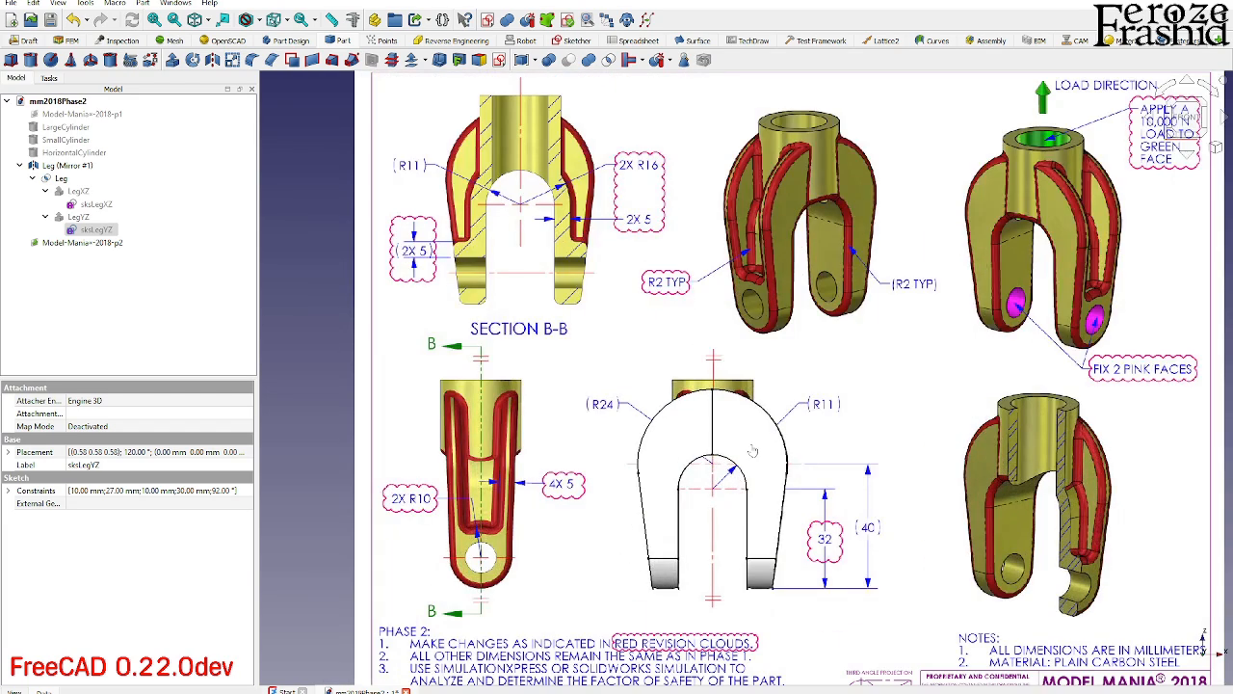
left_click(753, 451)
middle_click_drag(801, 435, 754, 451)
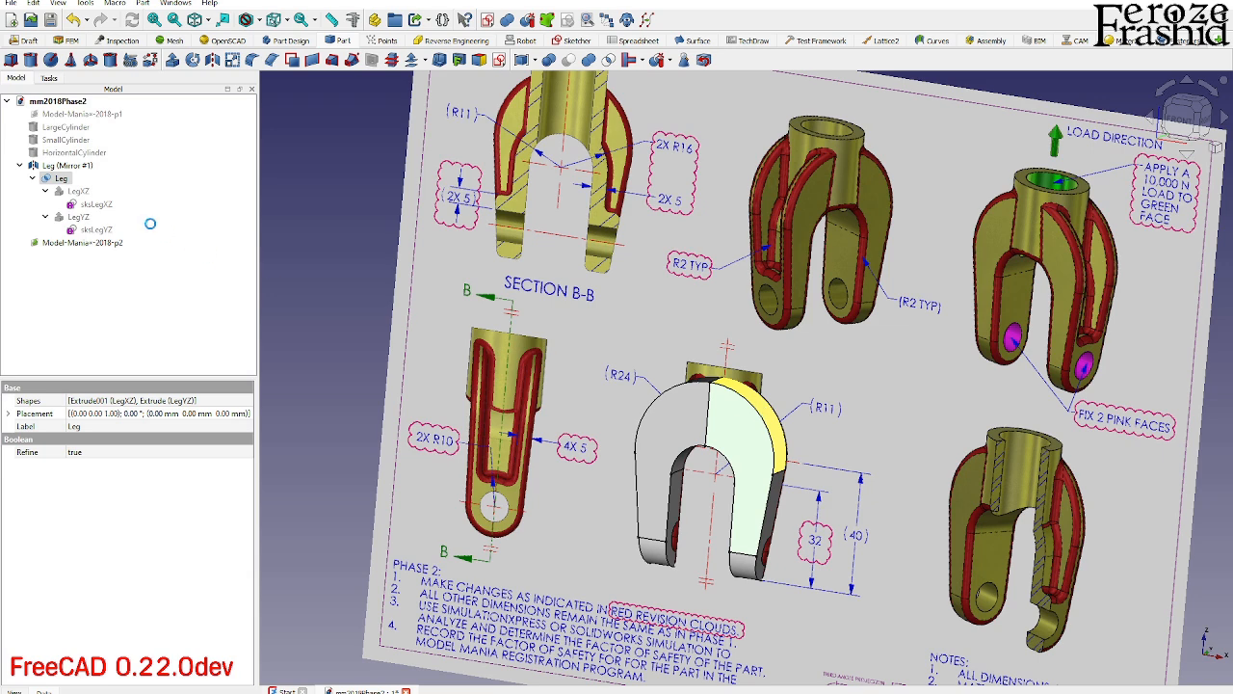
left_click(84, 229)
left_click(99, 205, "ctrl")
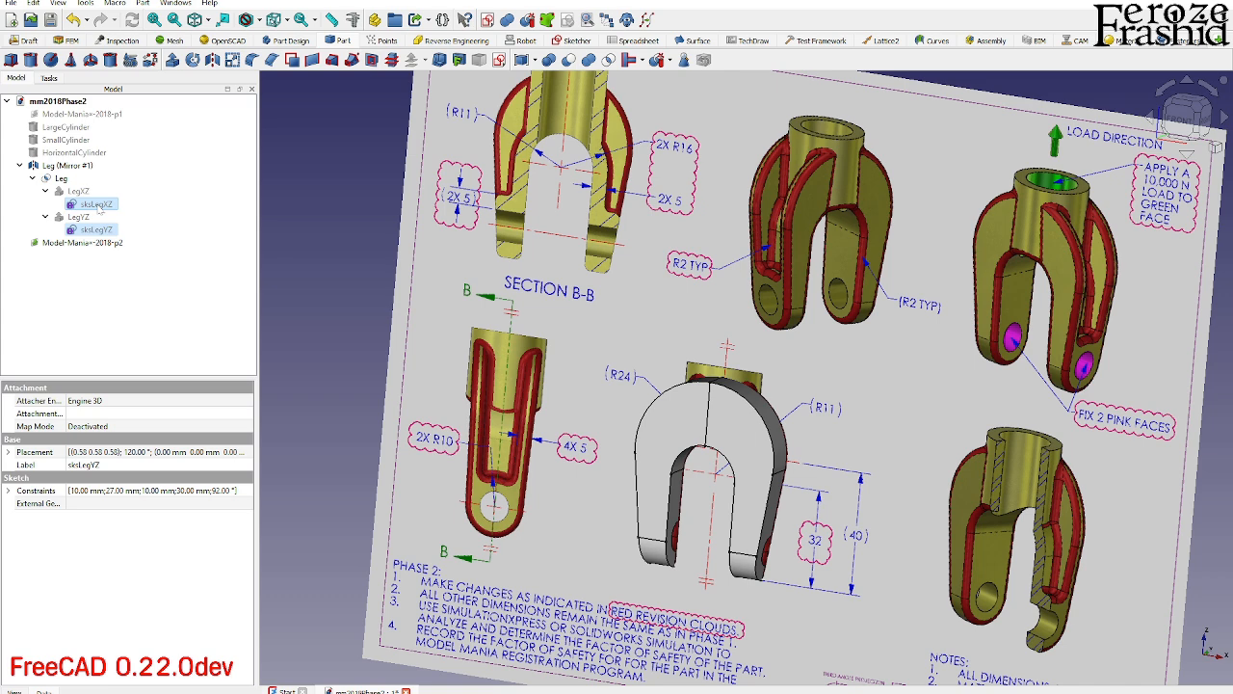
left_click(107, 303)
key("ctrl+v")
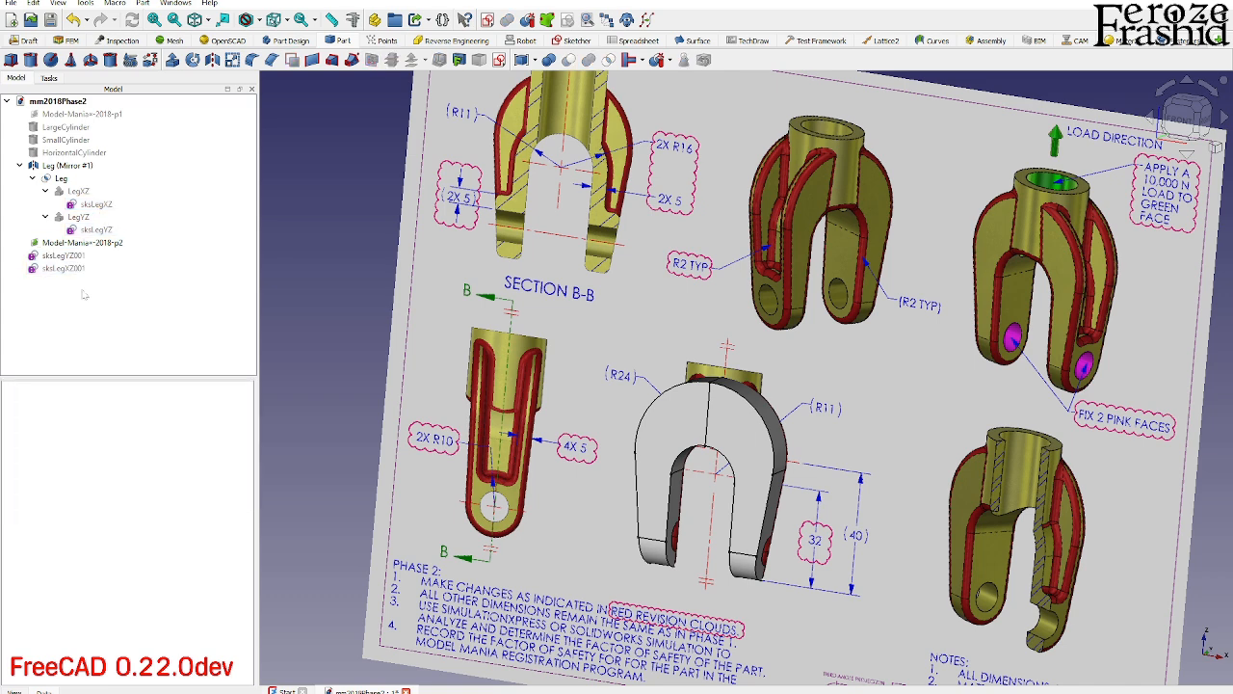
Show both copied leg sketches and hide the mirrored leg solid so the sketches stand out against the drawing.
left_click(62, 270)
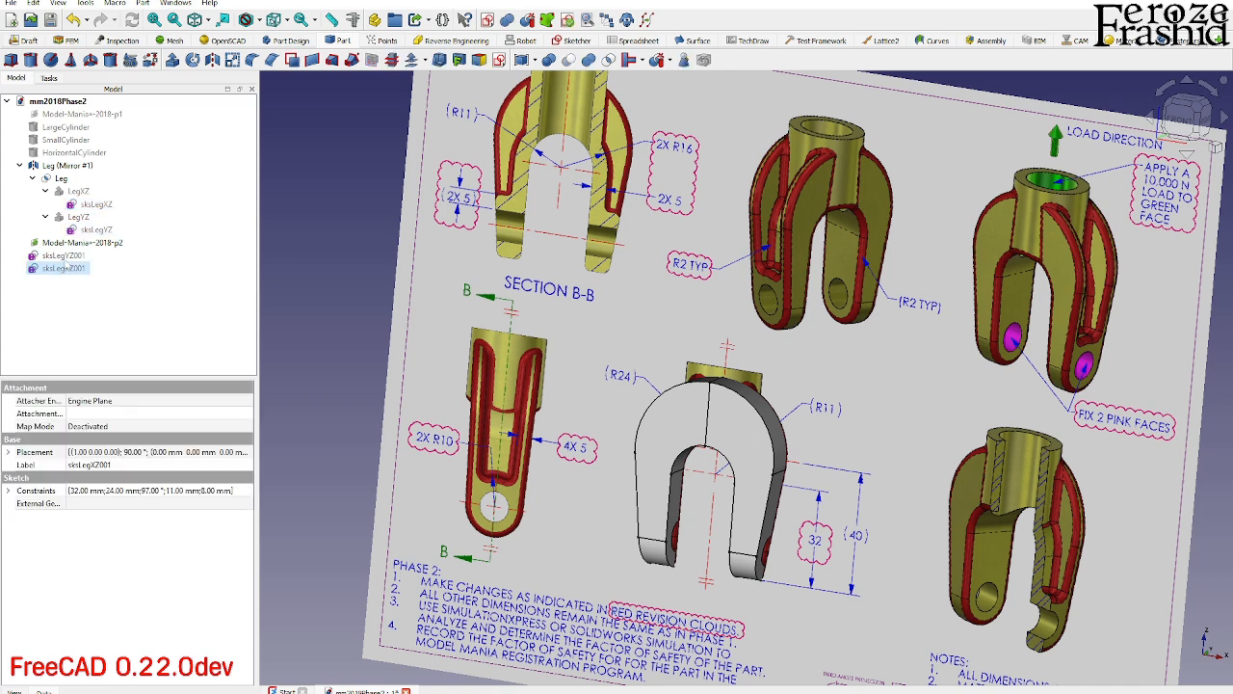
left_click(66, 260, "ctrl")
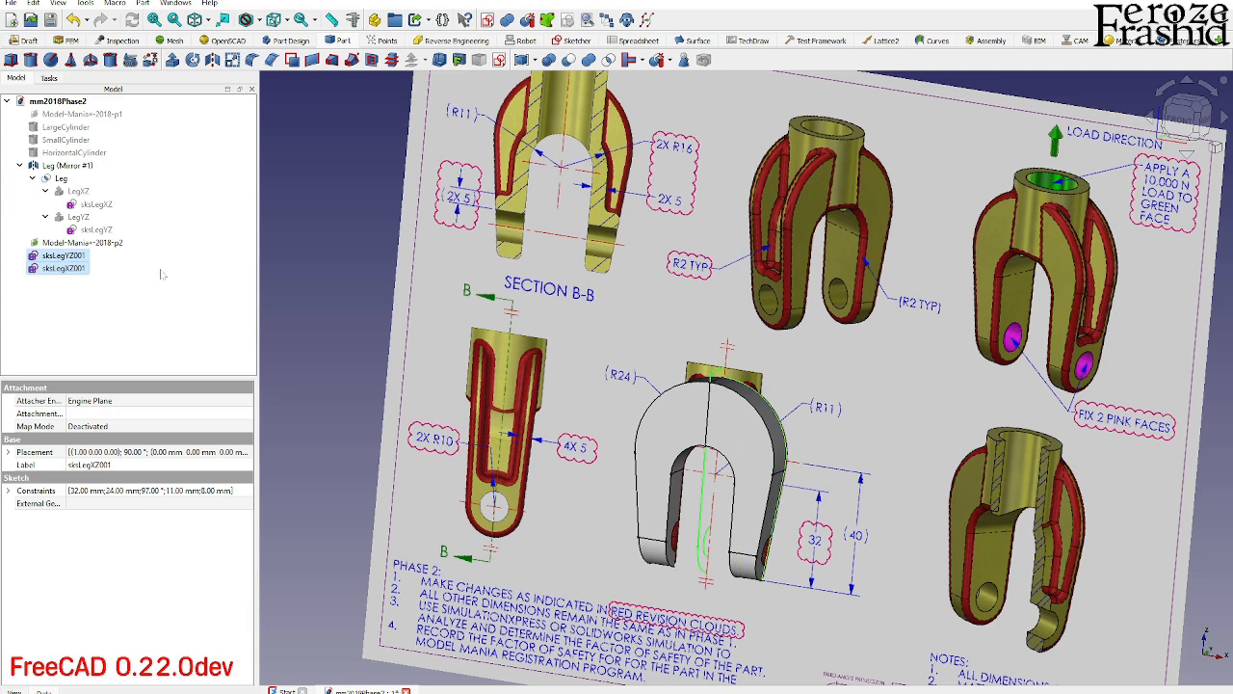
left_click(62, 178)
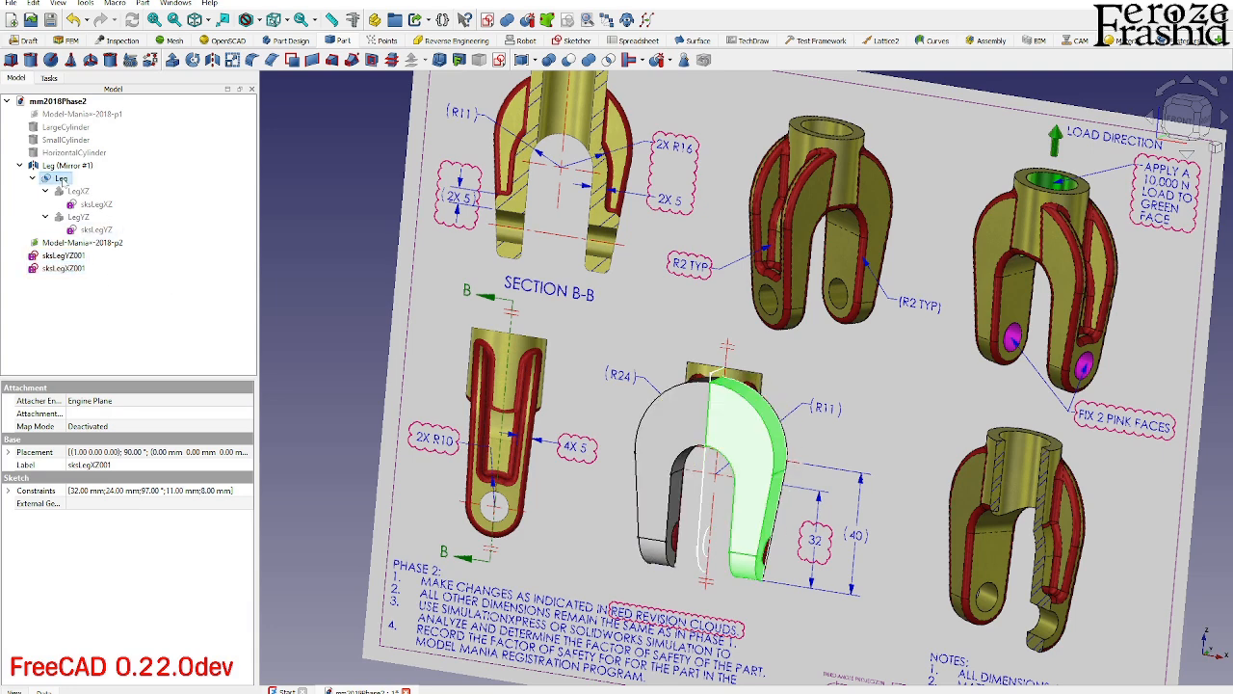
left_click(62, 167)
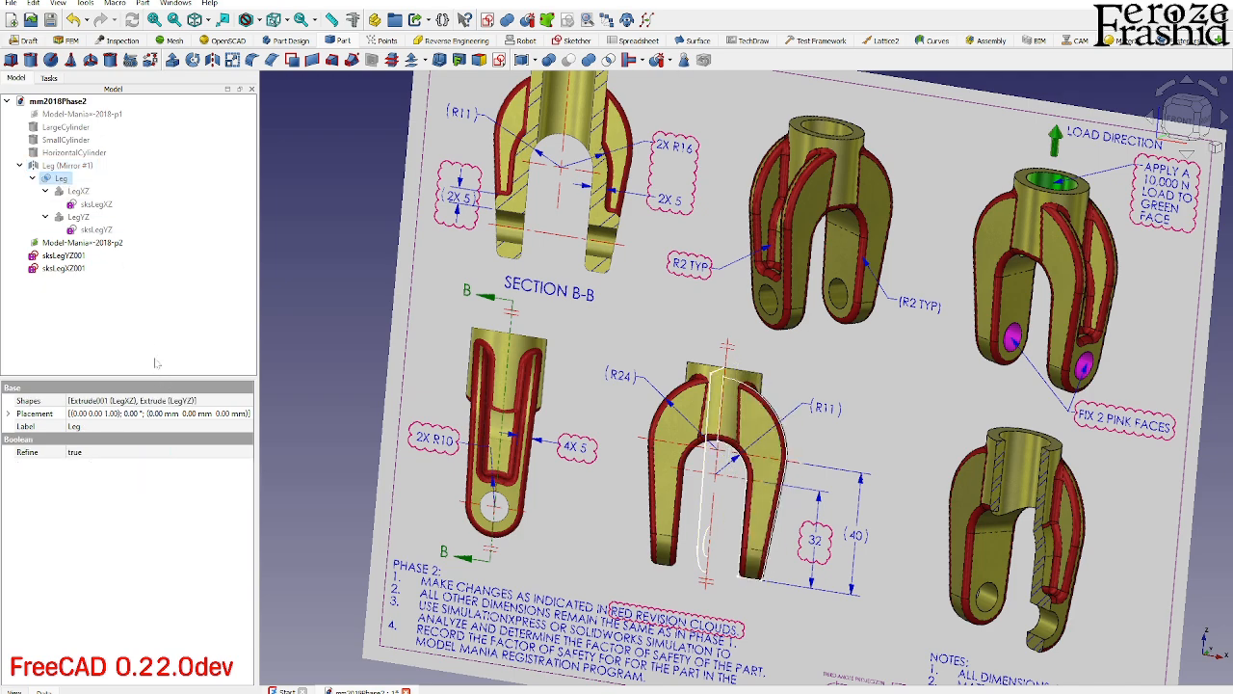
left_click(311, 419)
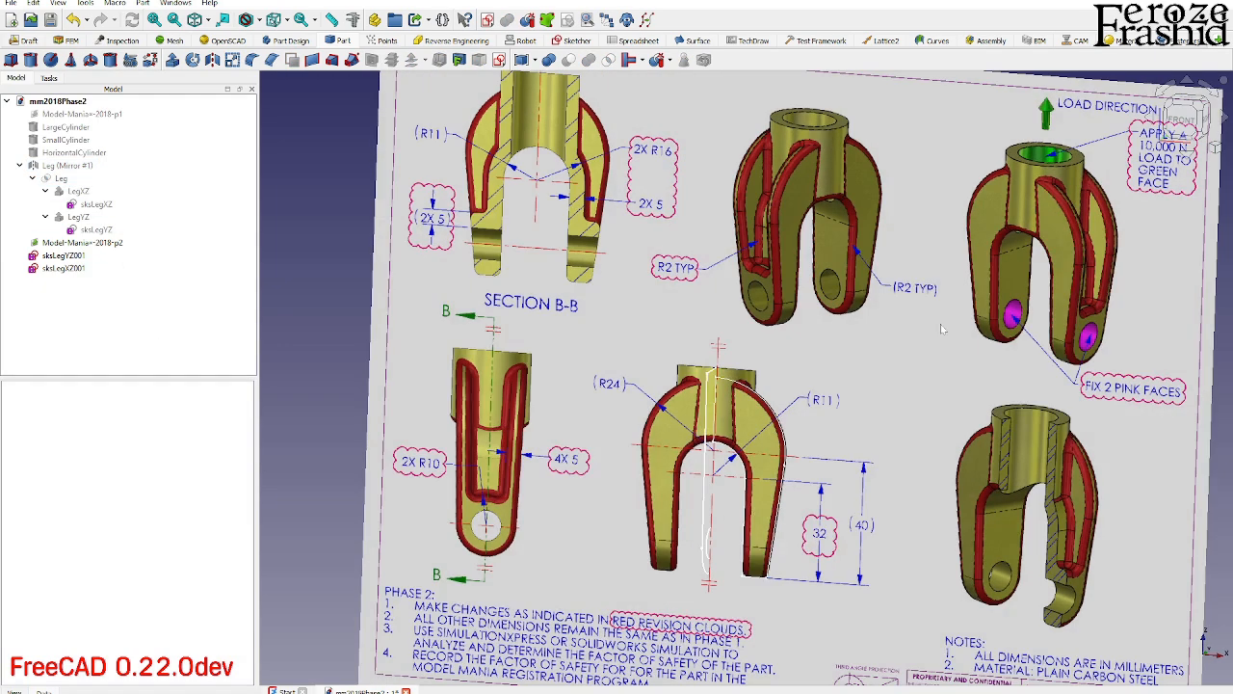
Toggle the Phase 2 drawing image off and on to check the copied leg sketches against it.
left_click(721, 421)
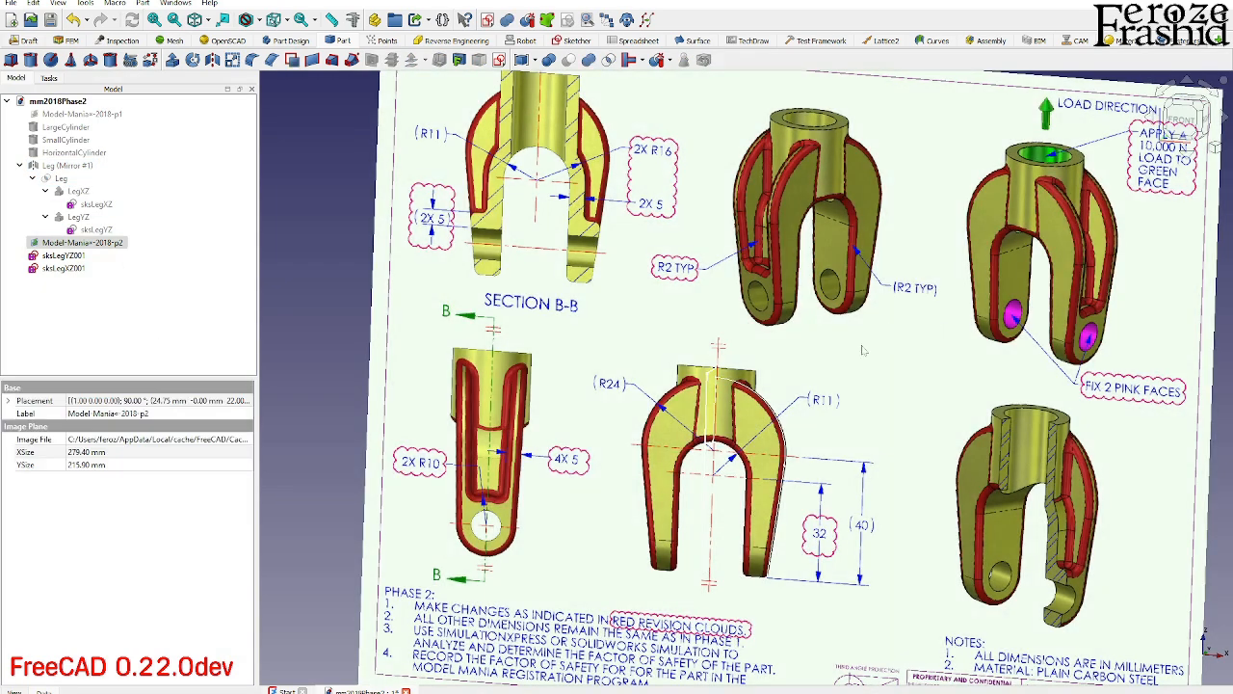
key("space")
key("space")
key("space")
key("space")
Open the sksLegXZ001 sketch, compare its profile with the drawing's front view and Section B-B, and close it.
left_click(82, 255)
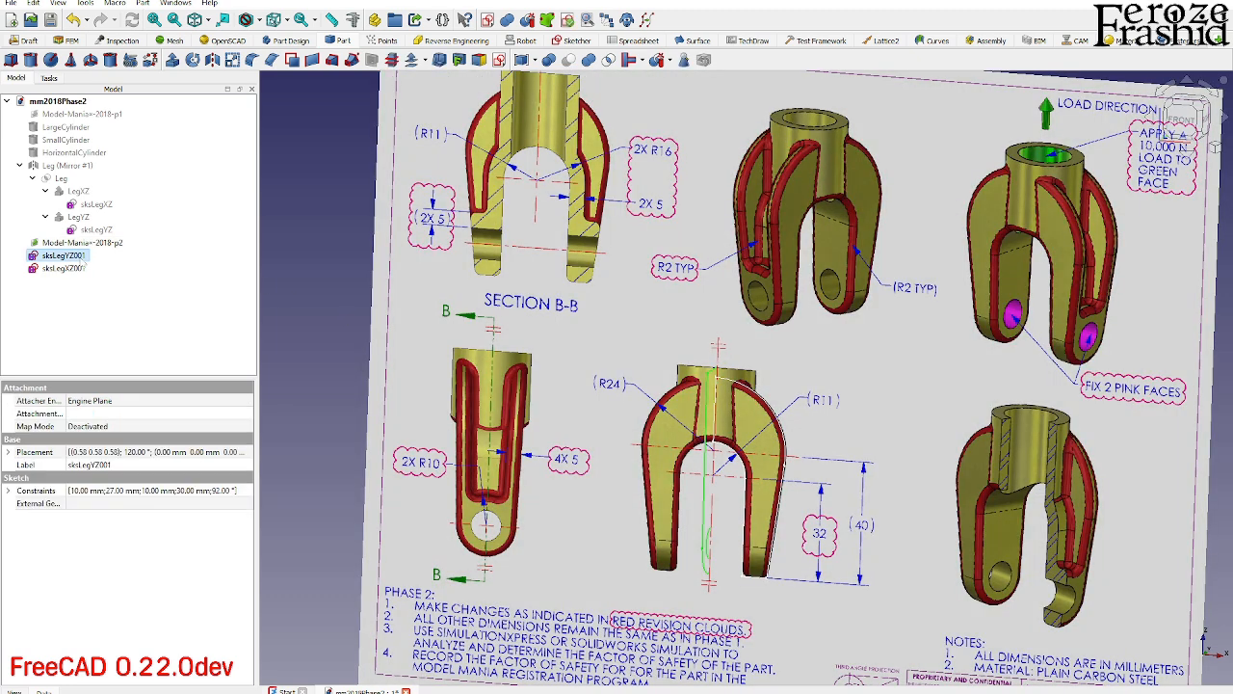
left_click(77, 267)
double_click(77, 268)
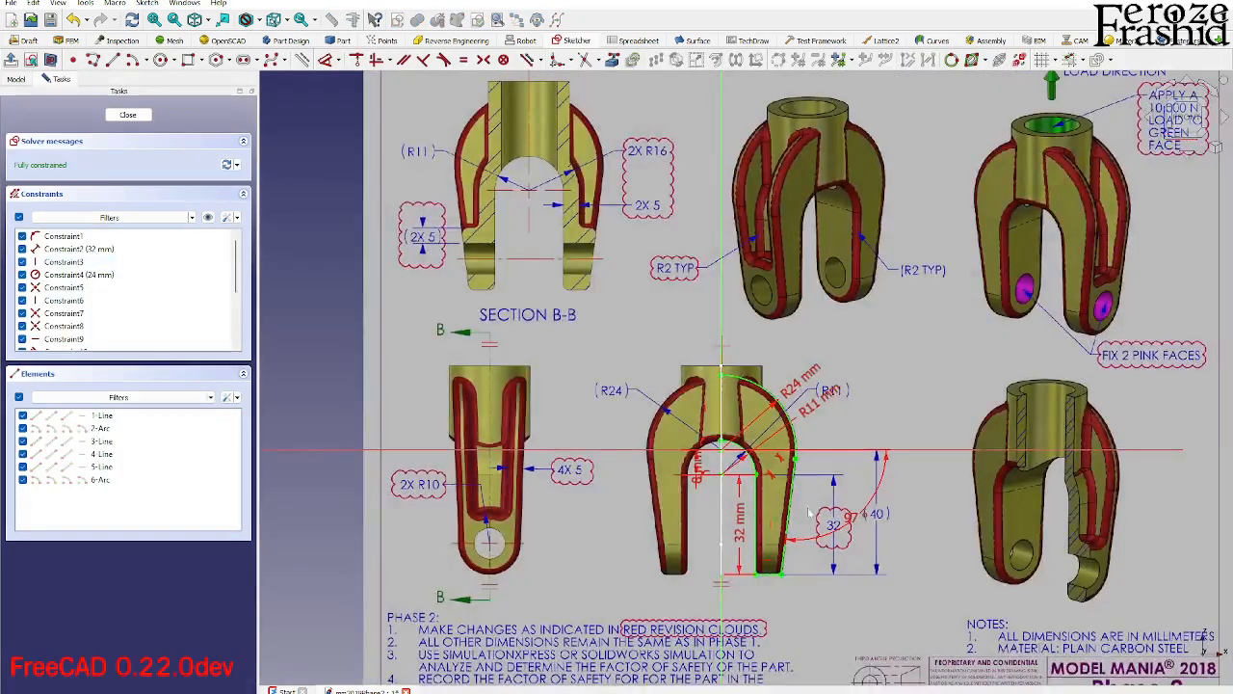
scroll(756, 481, "up", 2)
scroll(761, 496, "down", 2)
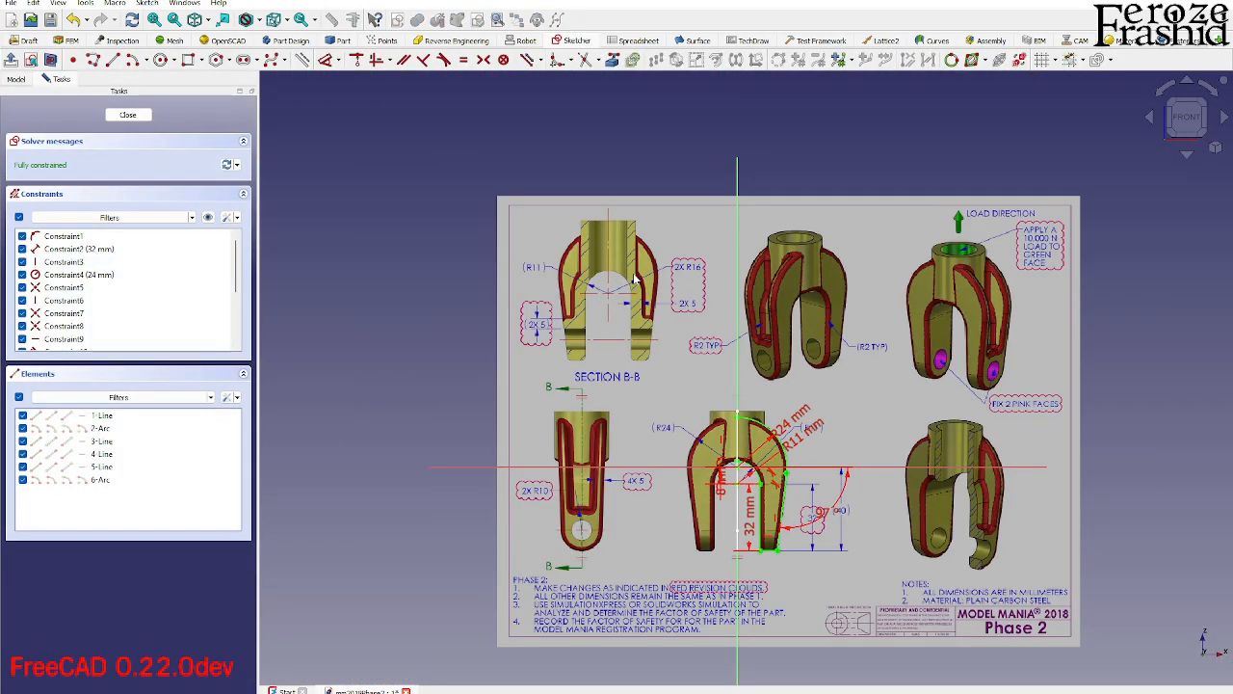
left_click(128, 114)
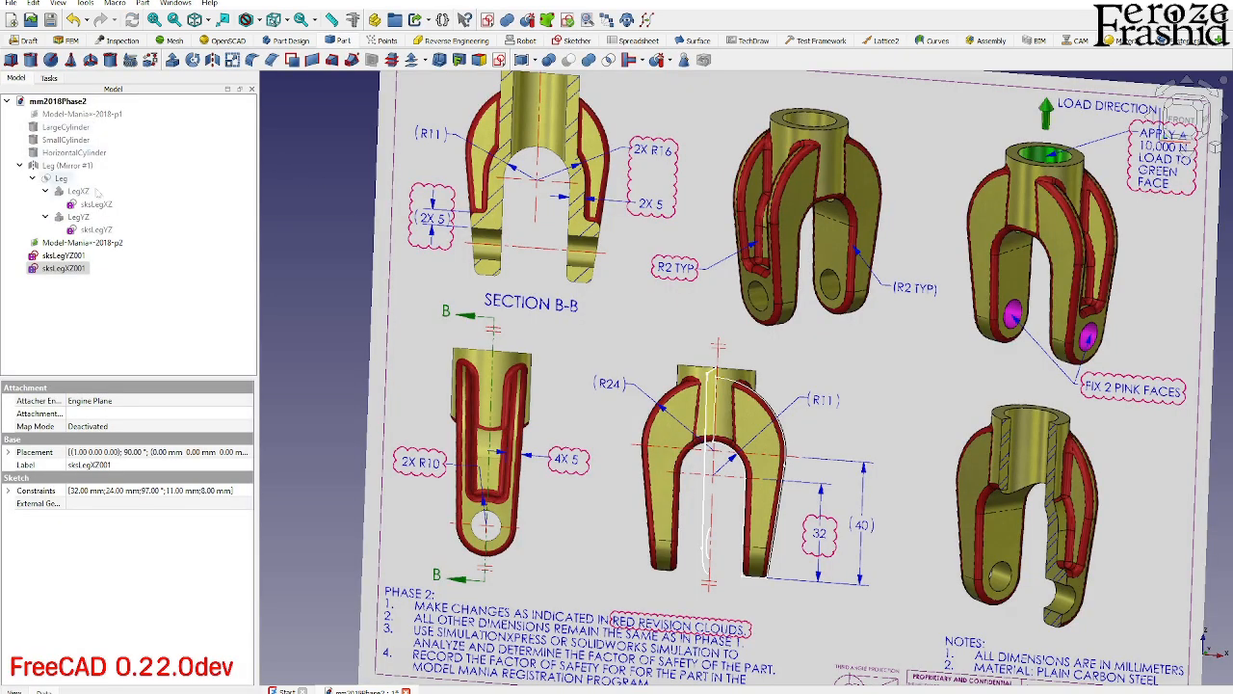
Transform the Phase 2 drawing image sideways so Section B-B lines up horizontally with the copied leg sketches.
right_click(83, 243)
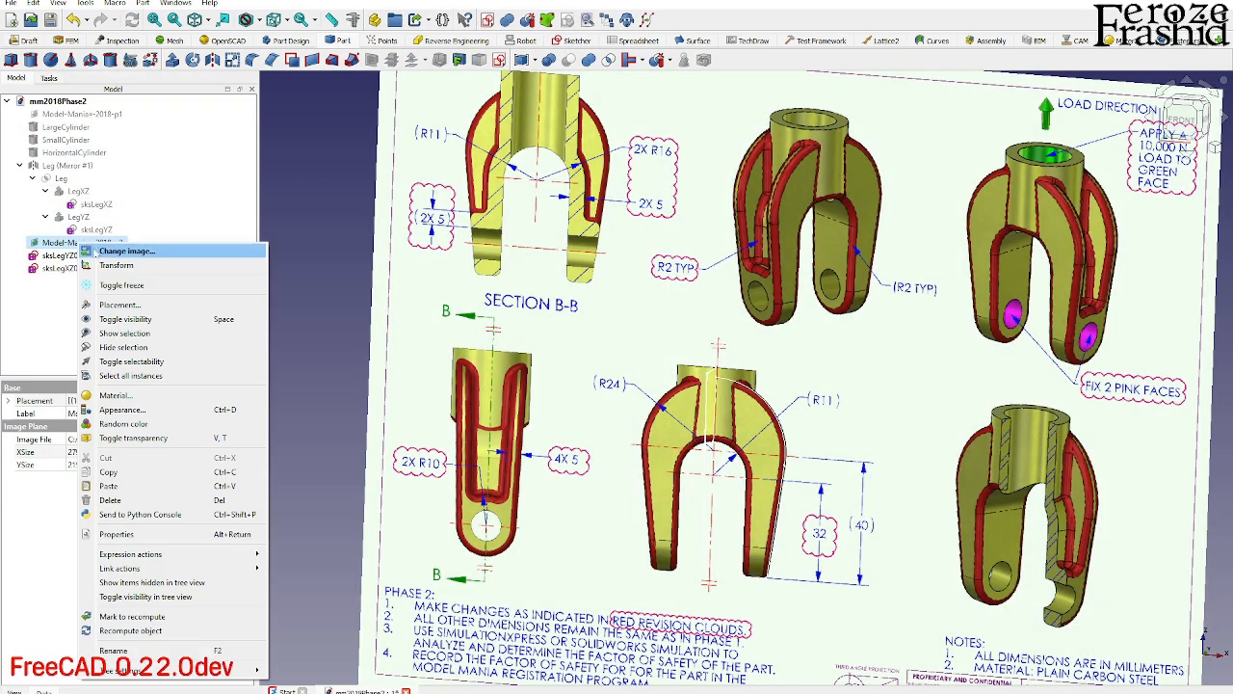
left_click(120, 256)
left_click_drag(944, 401, 1142, 416)
left_click(1183, 119)
scroll(551, 554, "down", 2)
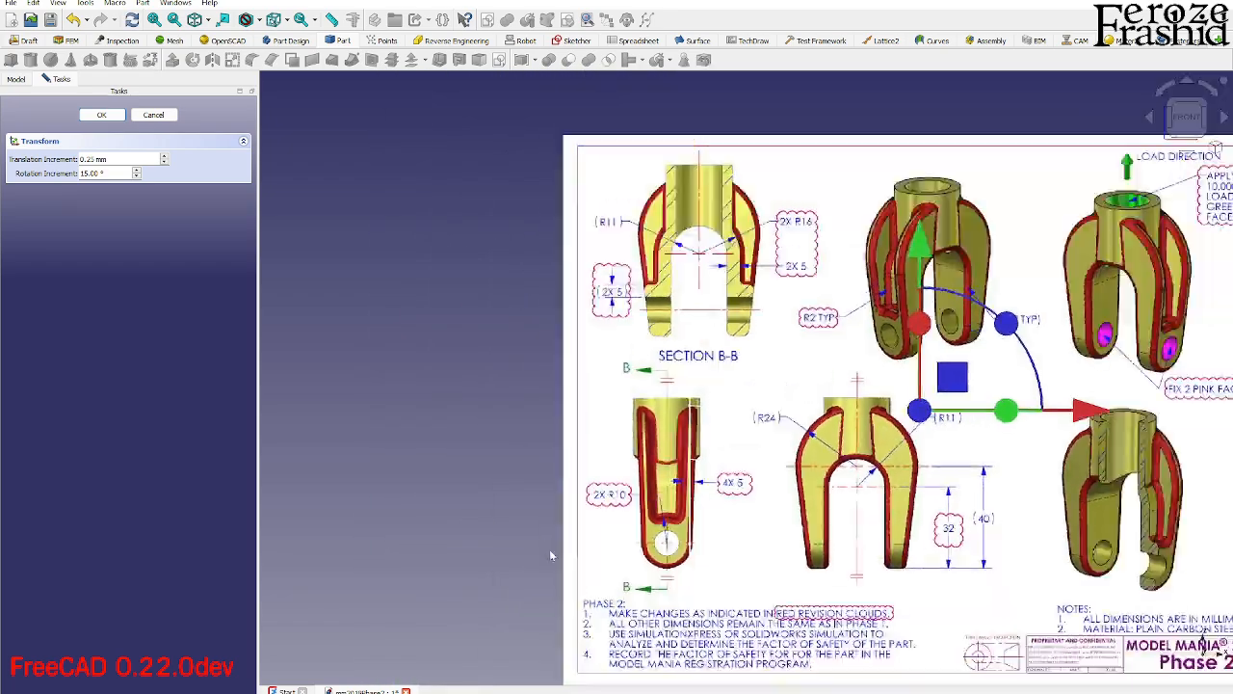
Move the Model-Mania-2018-p2 reference image until its Section B-B view lines up with the leg sketch, and accept the transform.
scroll(807, 403, "up", 2)
left_click_drag(884, 281, 880, 569)
scroll(653, 374, "down", 1)
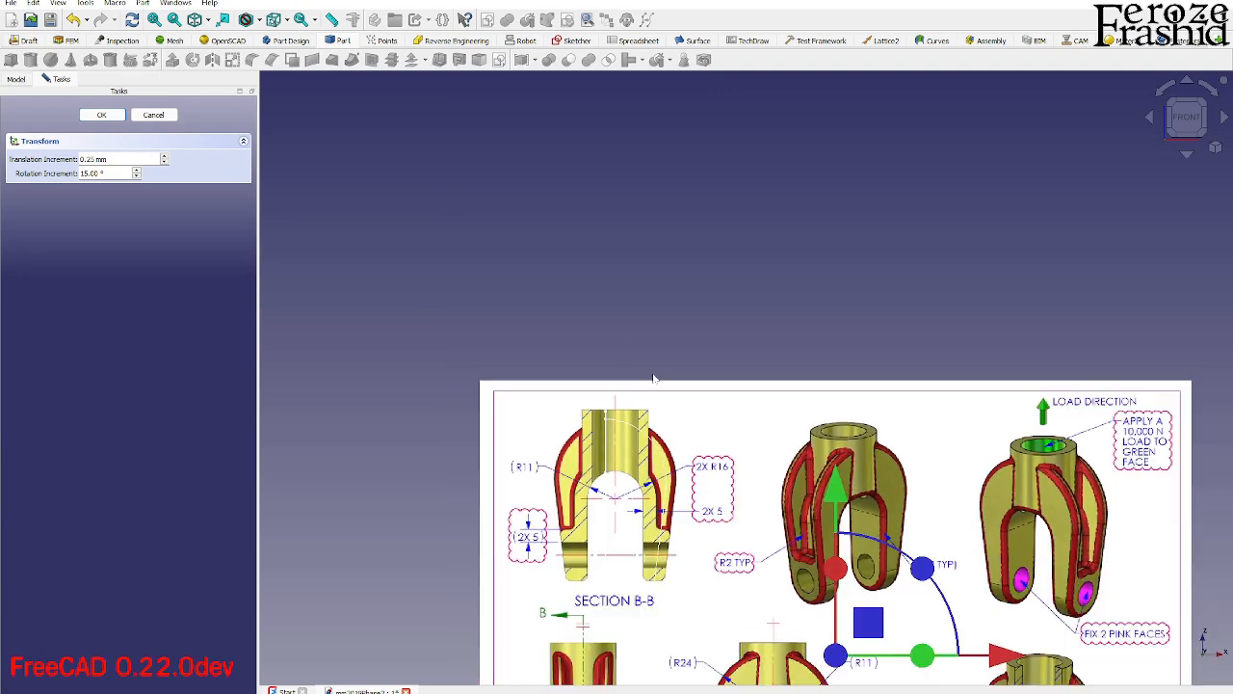
scroll(844, 544, "up", 2)
scroll(763, 293, "down", 2)
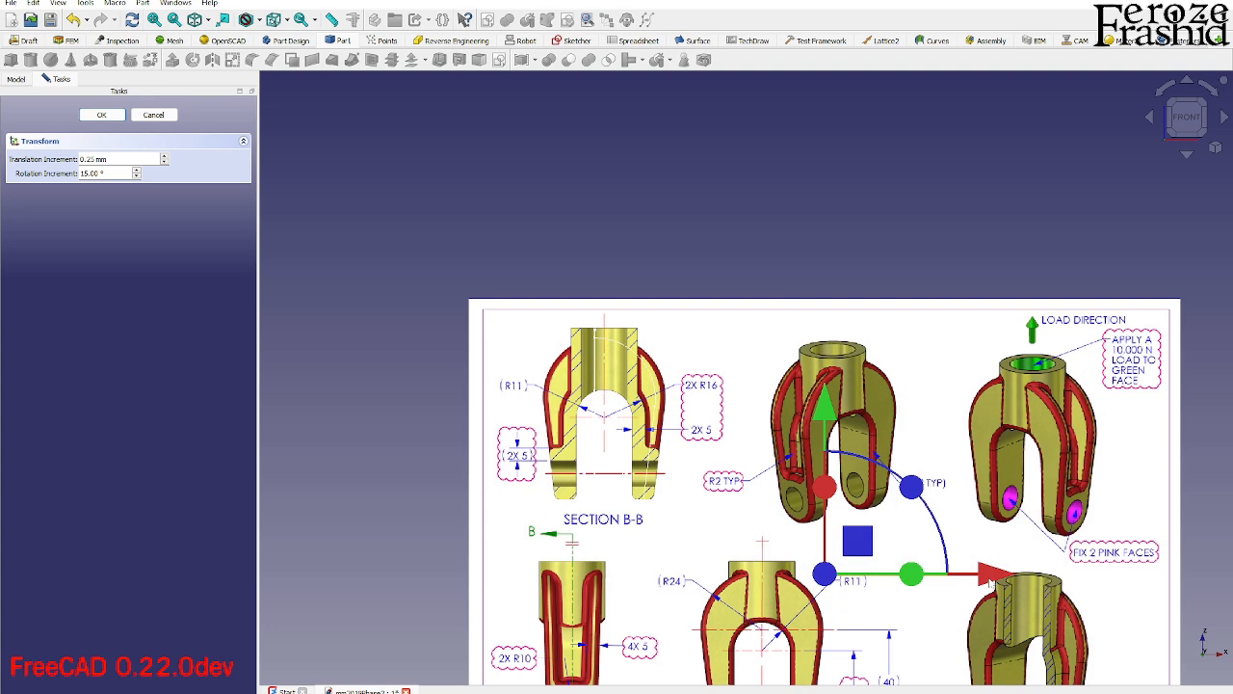
left_click_drag(989, 578, 980, 579)
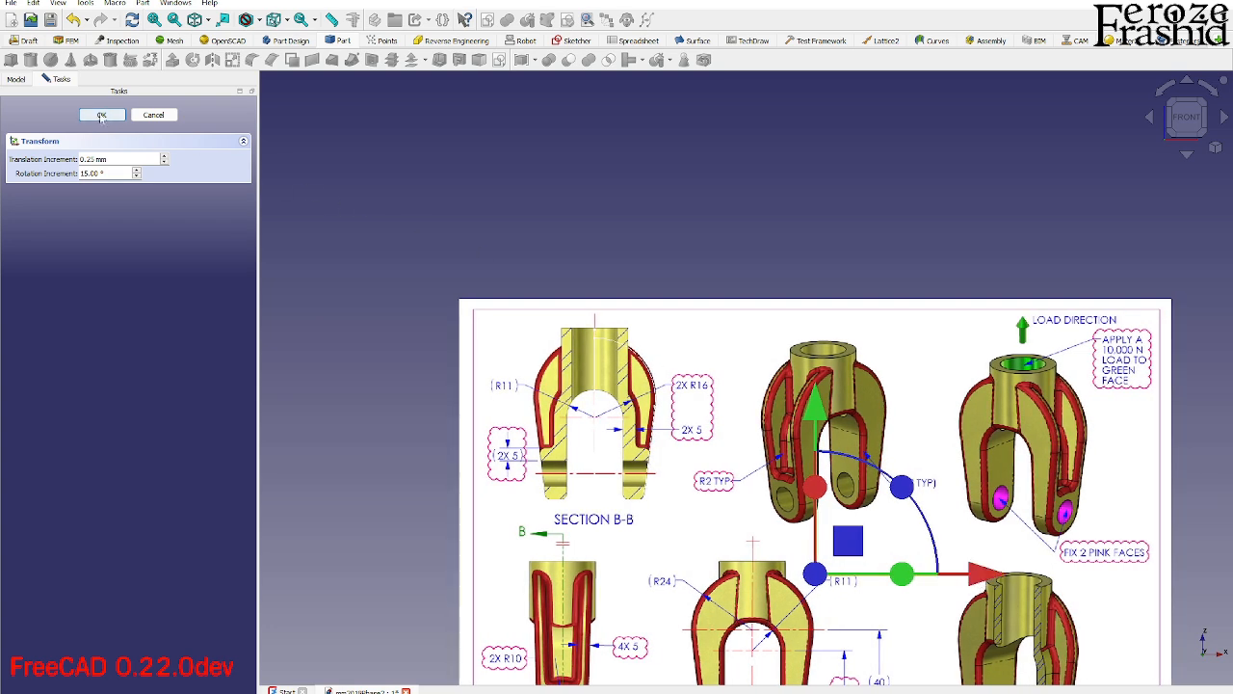
left_click(101, 115)
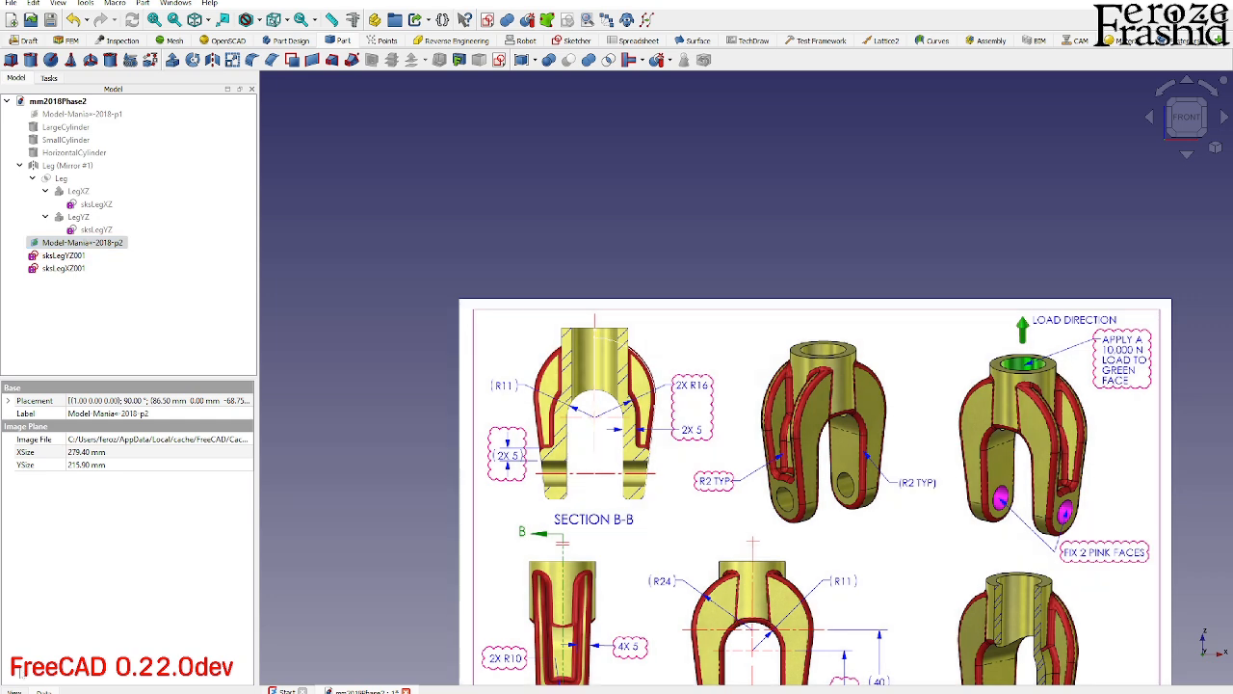
Set the Model-Mania-2018-p2 reference image's transparency to 50.
left_click(14, 690)
left_click(86, 490)
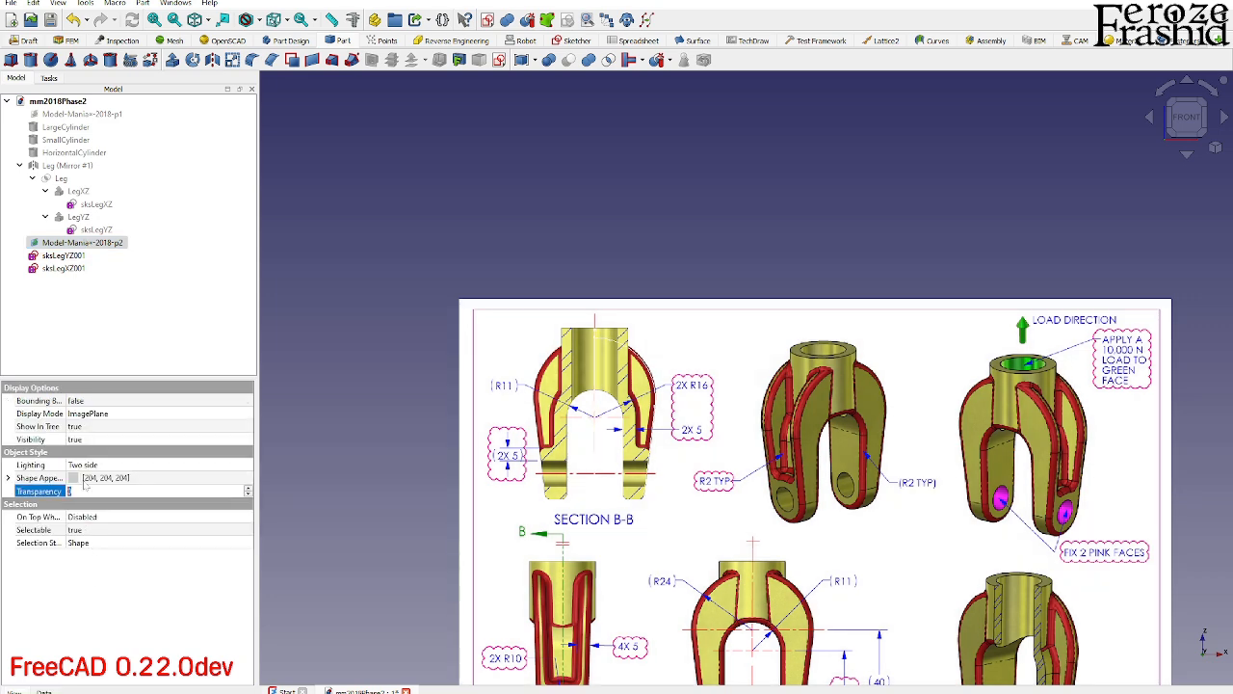
type("50")
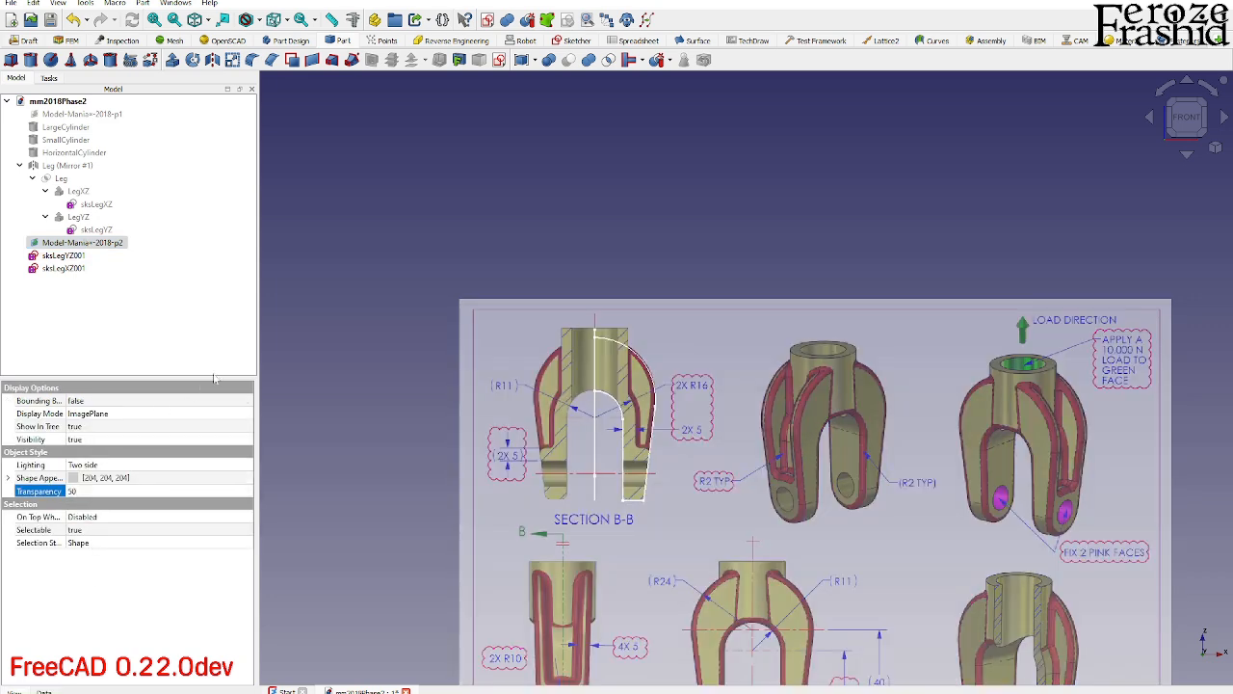
left_click(343, 351)
scroll(674, 464, "up", 3)
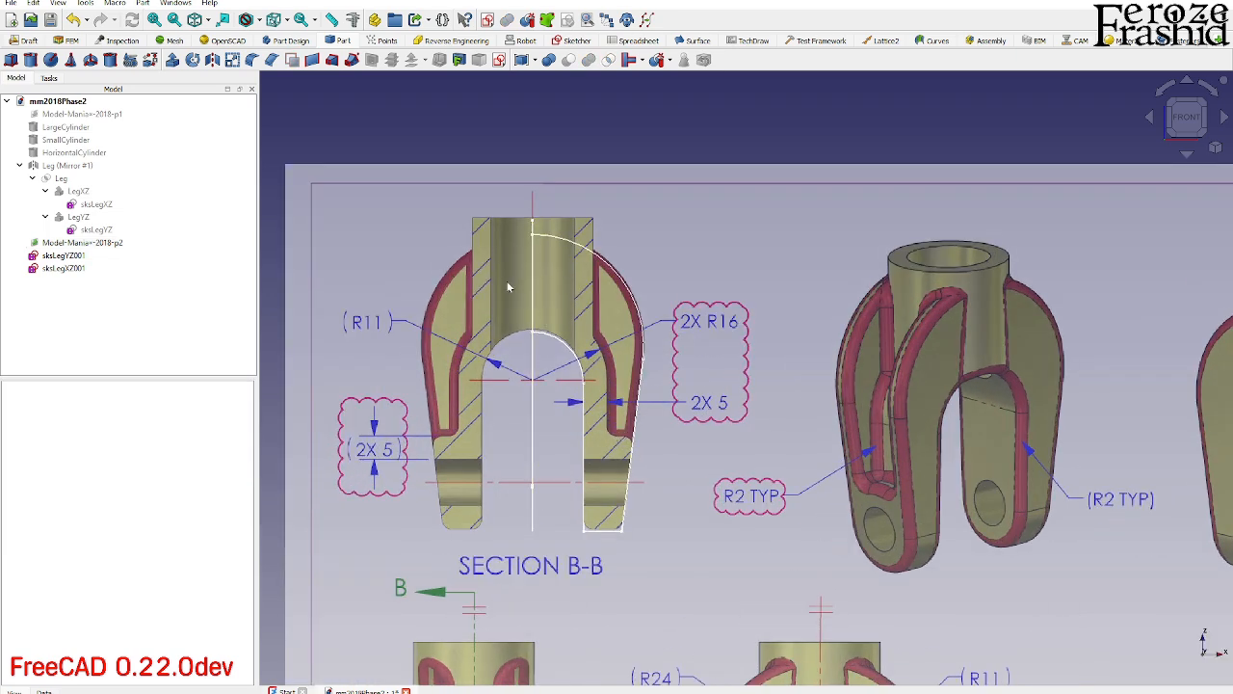
Nudge the reference image slightly downward so Section B-B's inner arch matches the leg sketch's arc.
right_click(86, 243)
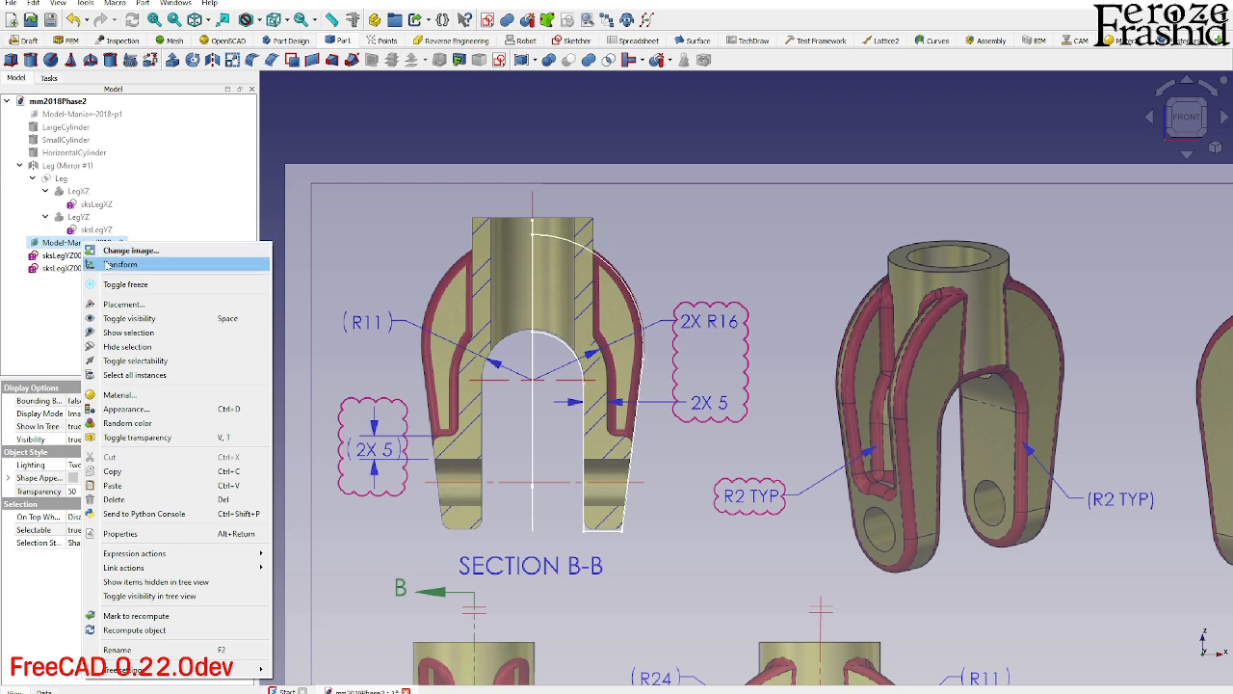
left_click(110, 259)
left_click_drag(936, 505, 936, 510)
left_click(102, 115)
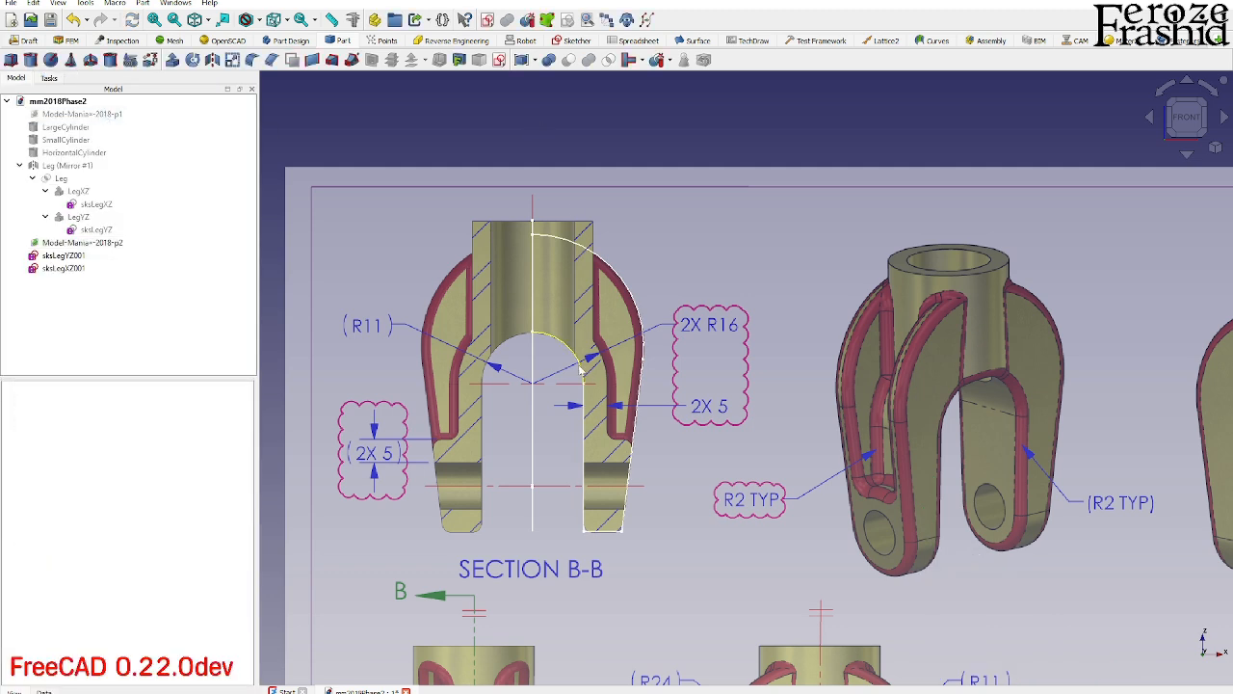
Edit sketch sksLegXZ001, delete the constraint holding the profile's upper vertical line on the vertical axis, and move that line off the axis.
left_click(83, 269)
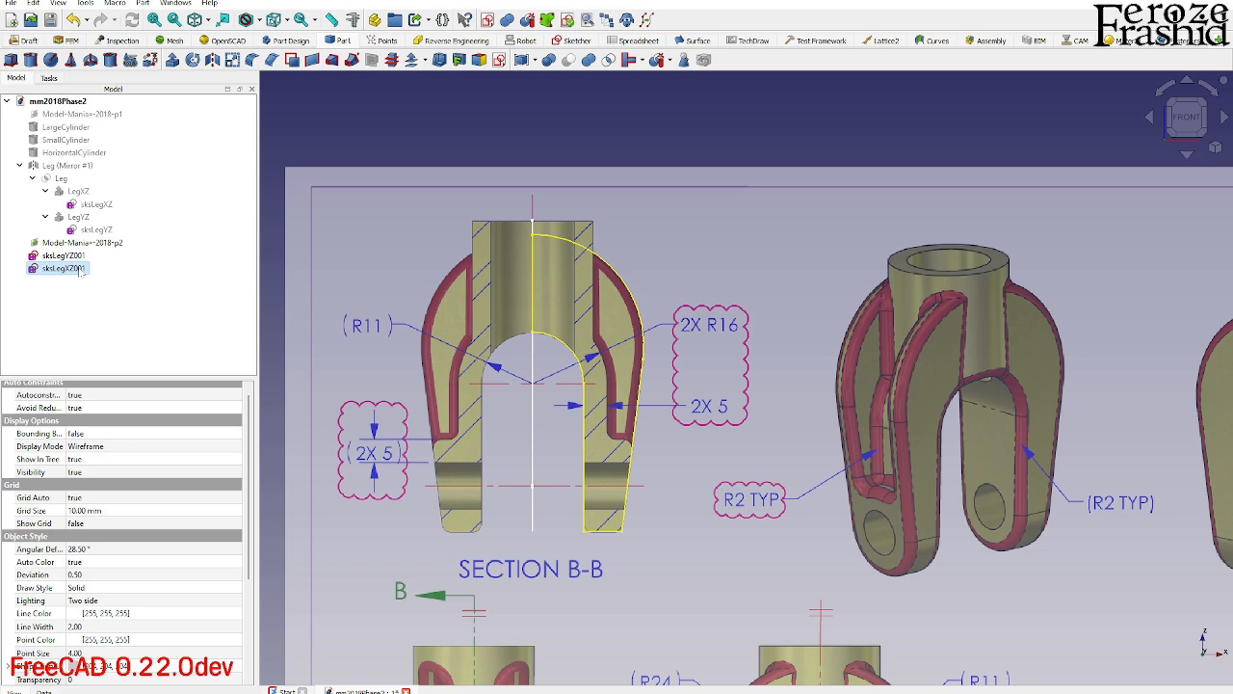
double_click(64, 268)
scroll(665, 380, "up", 4)
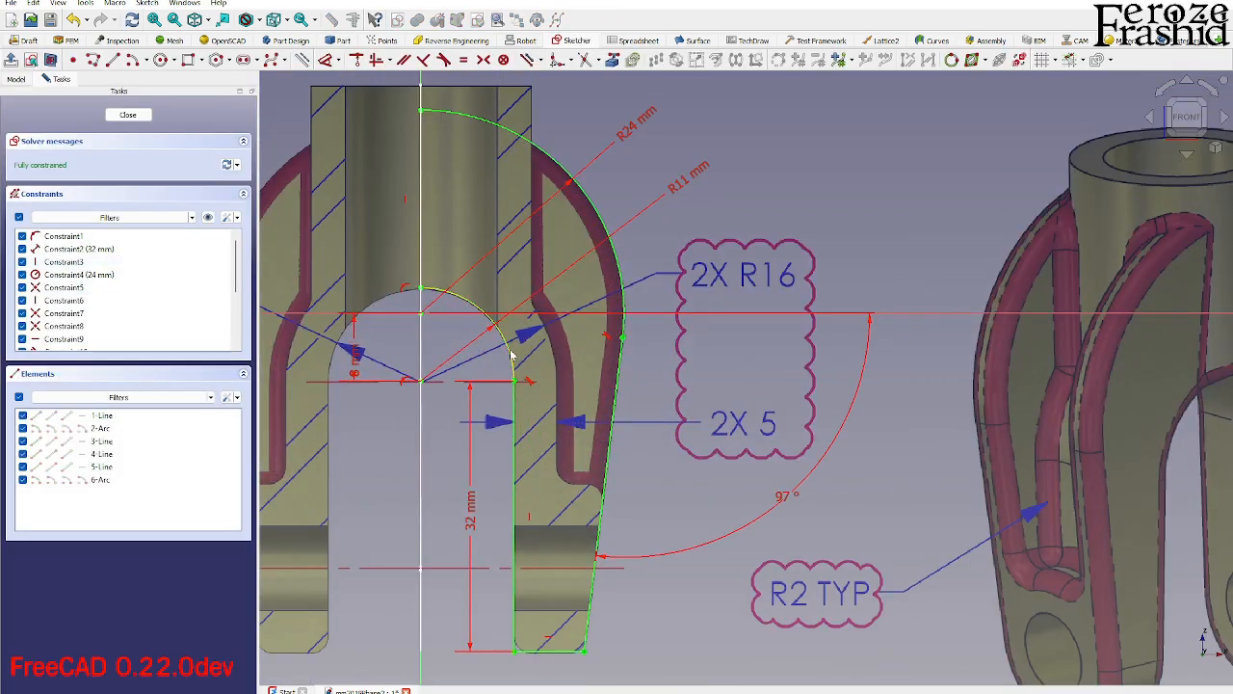
left_click(511, 355)
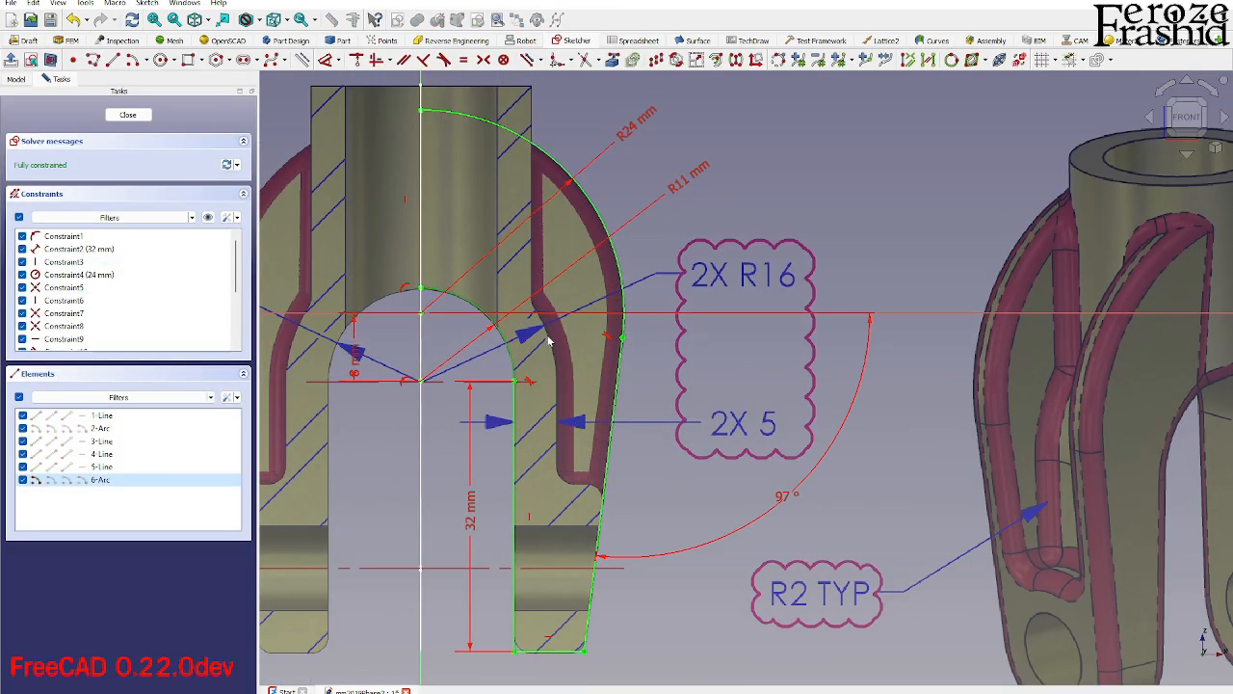
left_click(404, 283)
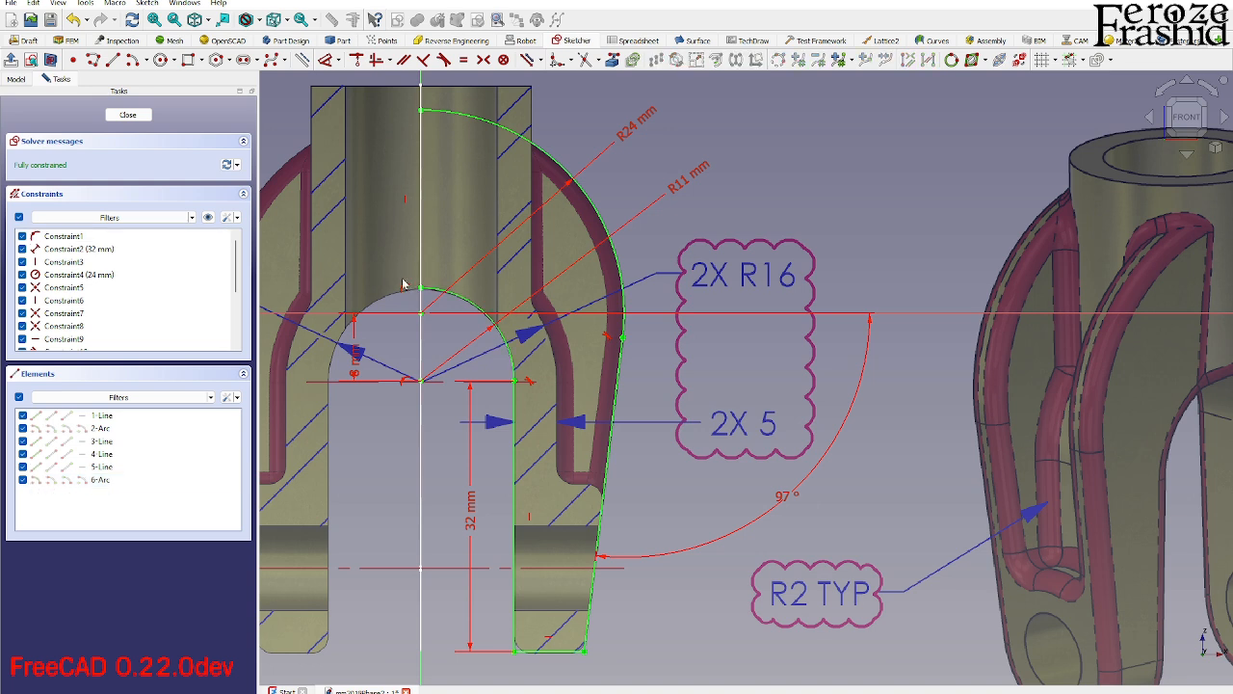
left_click(403, 289)
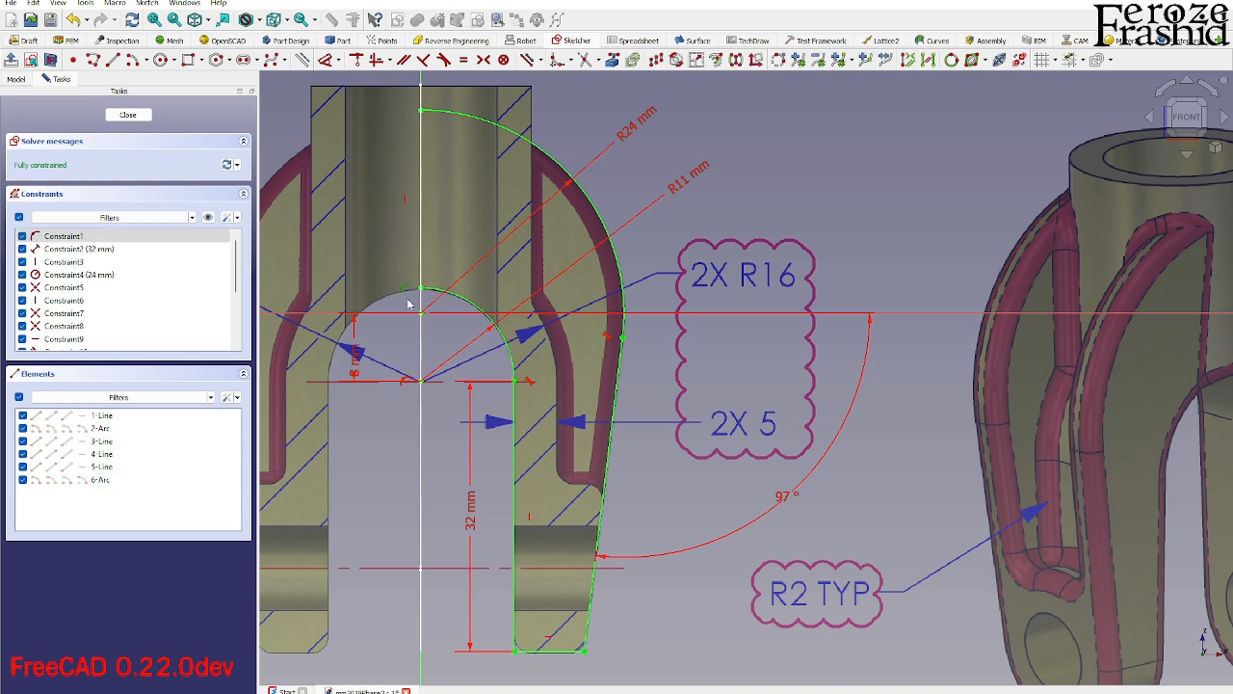
key("Delete")
left_click_drag(421, 292, 485, 299)
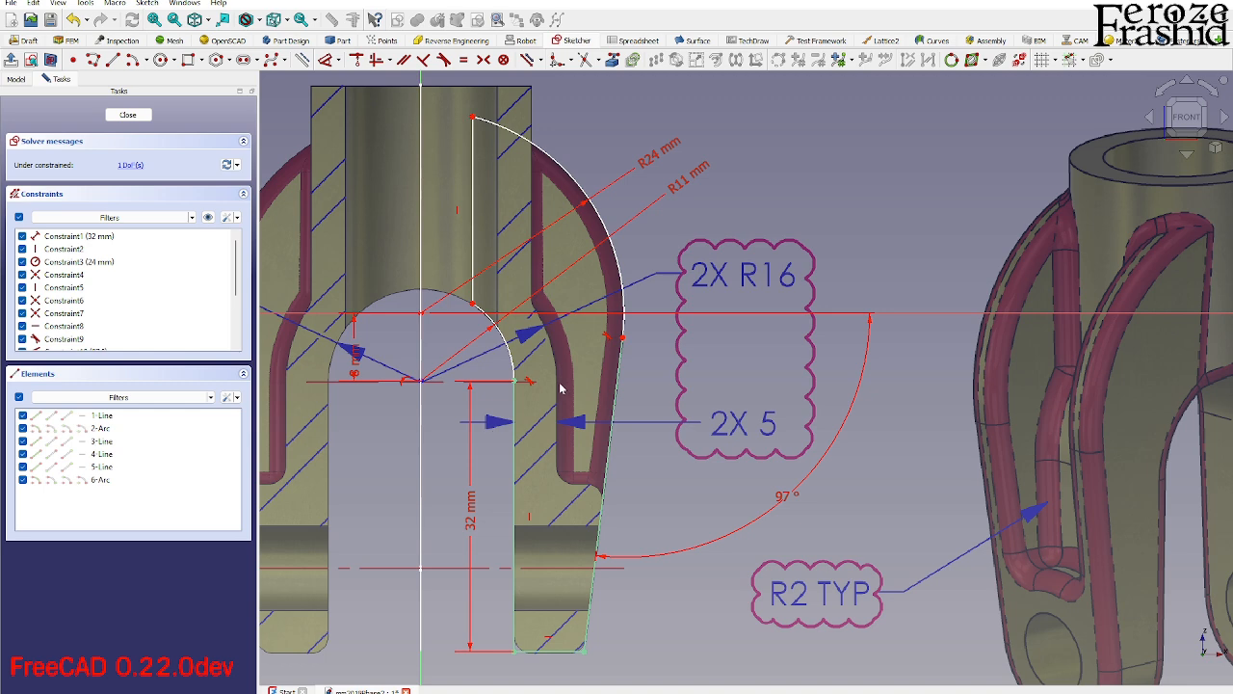
Set the inner arc's radius to 16 mm, as the section's revision note requires.
scroll(562, 367, "down", 3)
scroll(560, 352, "up", 4)
scroll(561, 351, "down", 1)
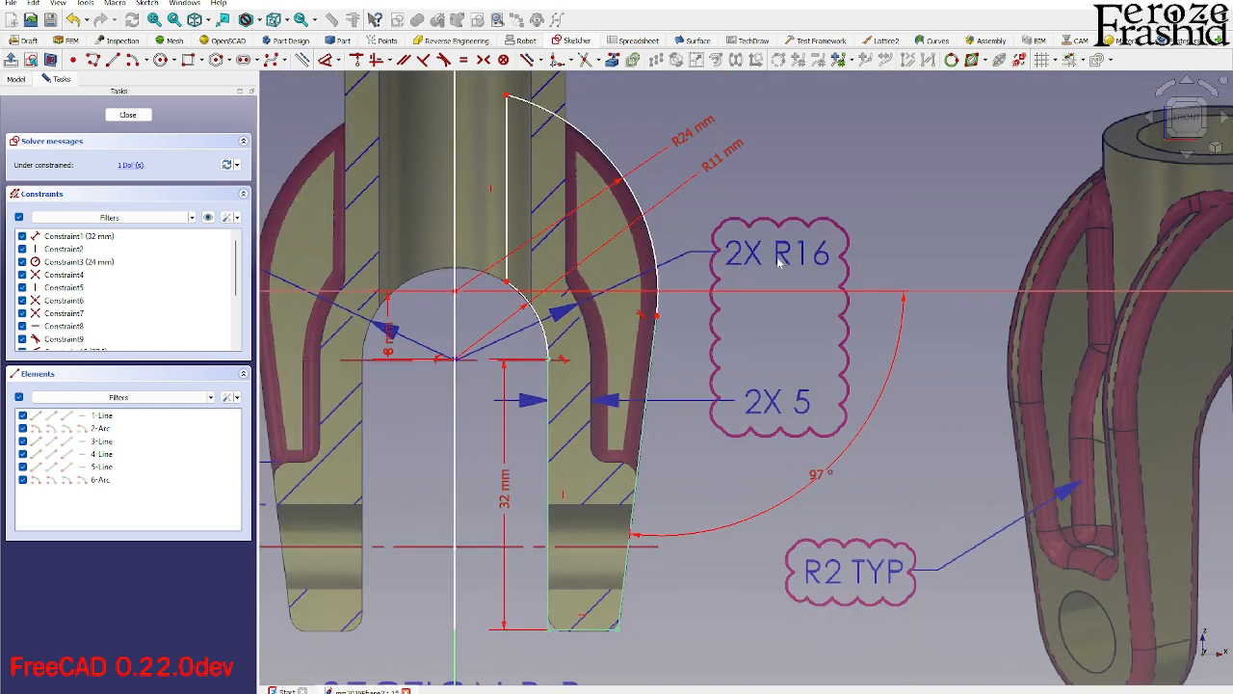
double_click(721, 164)
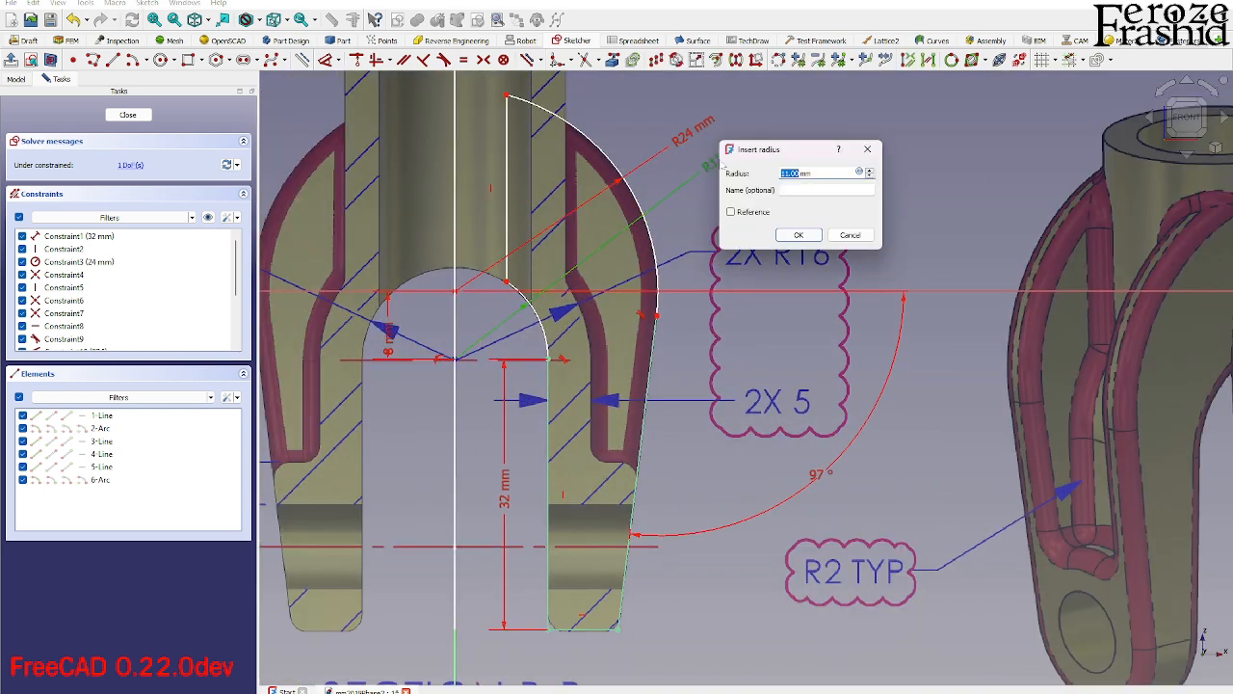
type("1")
key("Return")
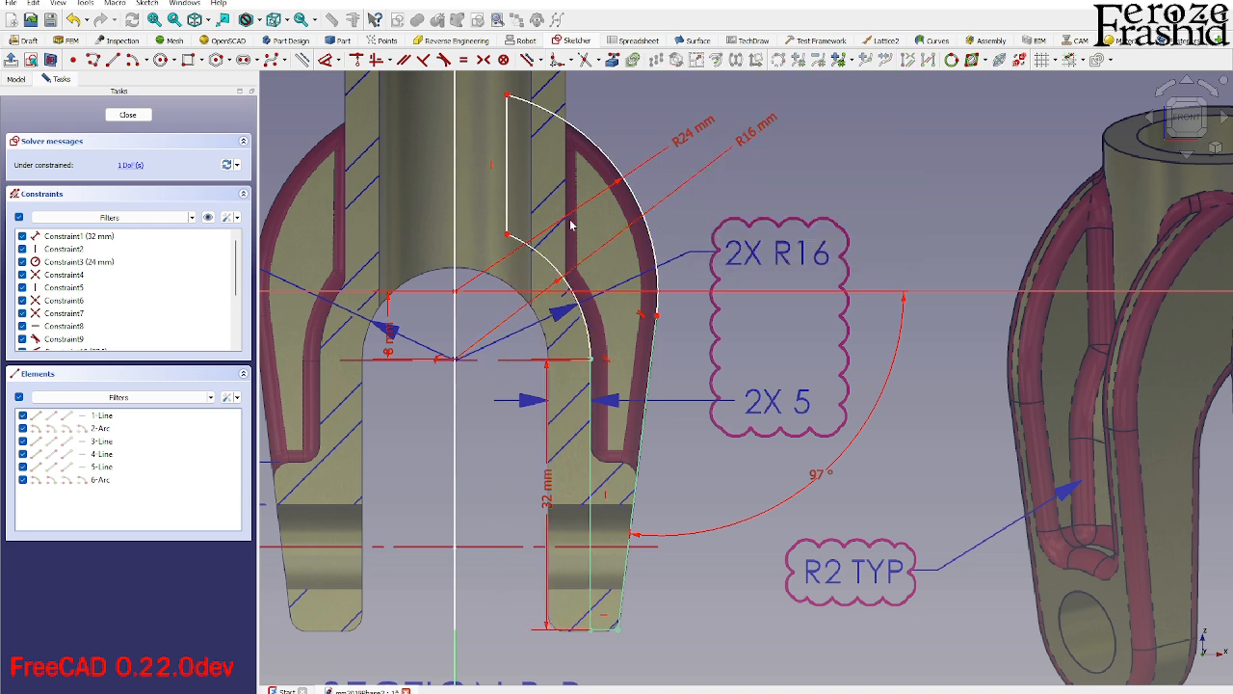
Try placing the profile's vertical line along the collar's outer edge and compare it with the reference drawing's views.
left_click_drag(505, 191, 574, 218)
scroll(573, 218, "down", 3)
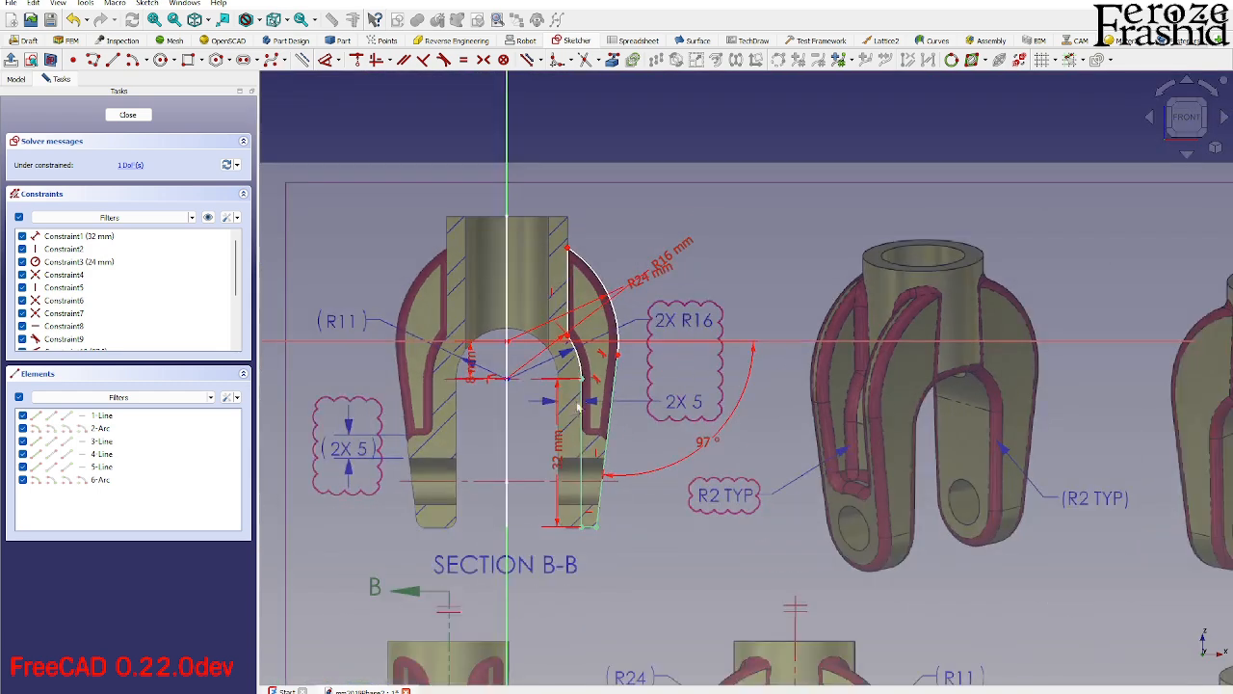
scroll(562, 225, "up", 3)
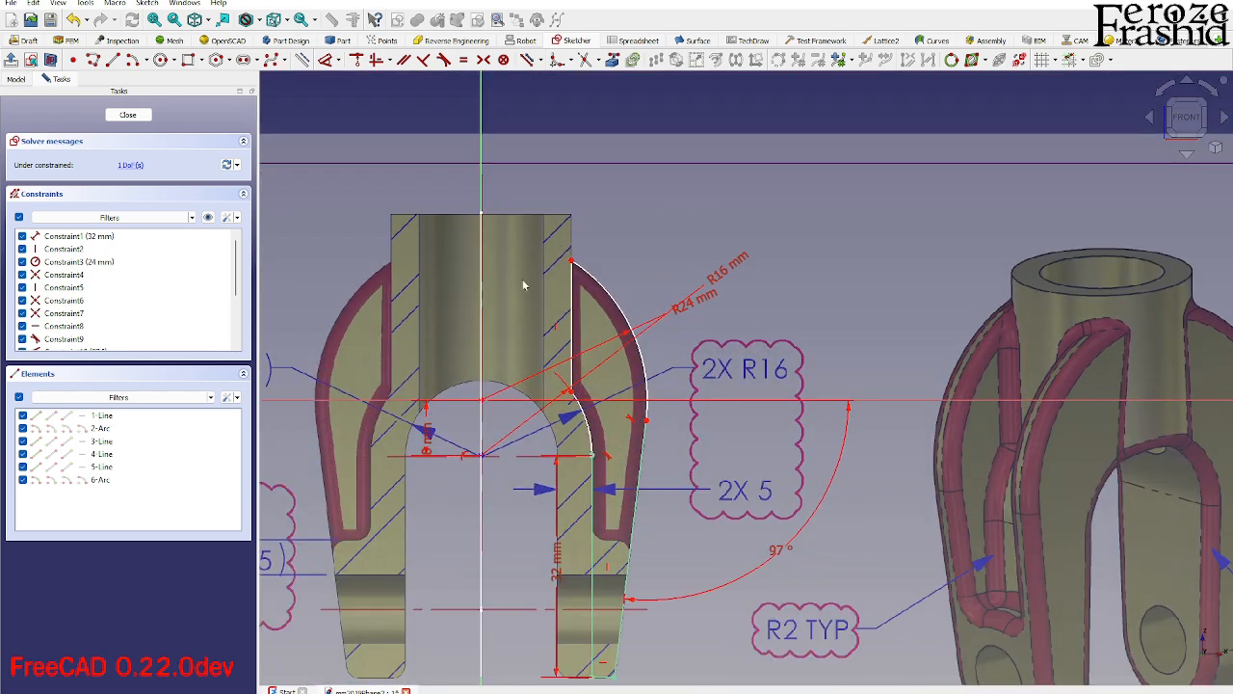
scroll(568, 256, "down", 2)
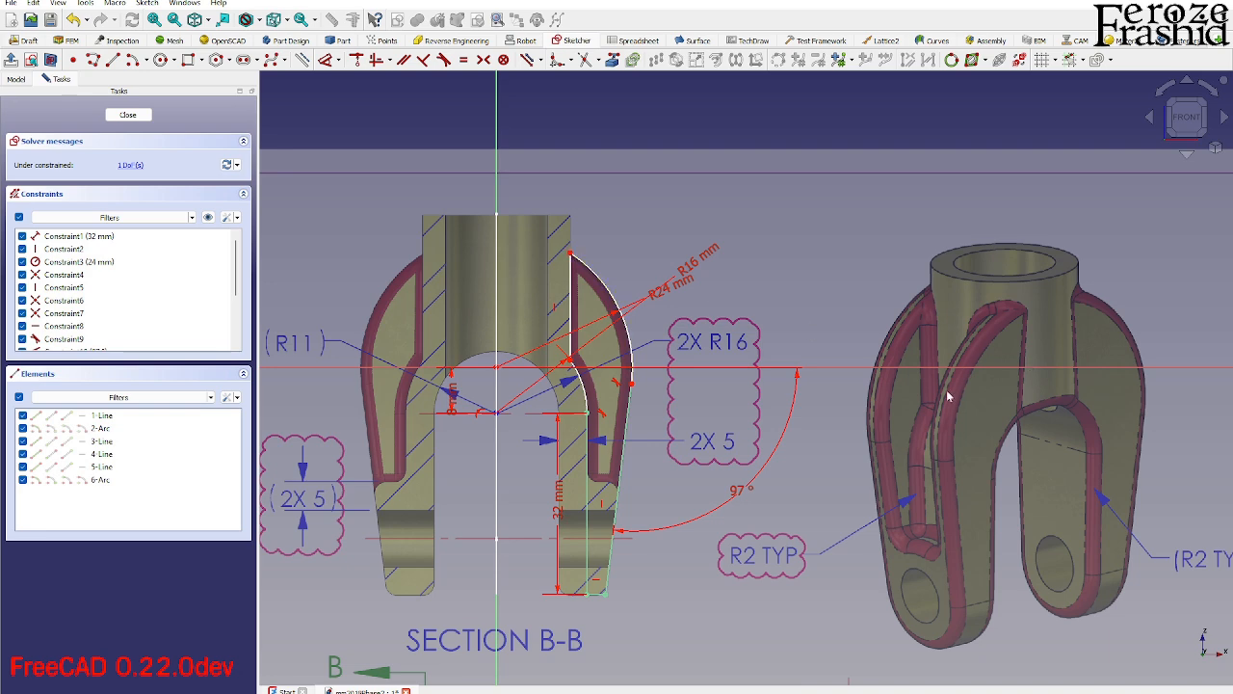
scroll(949, 383, "down", 3)
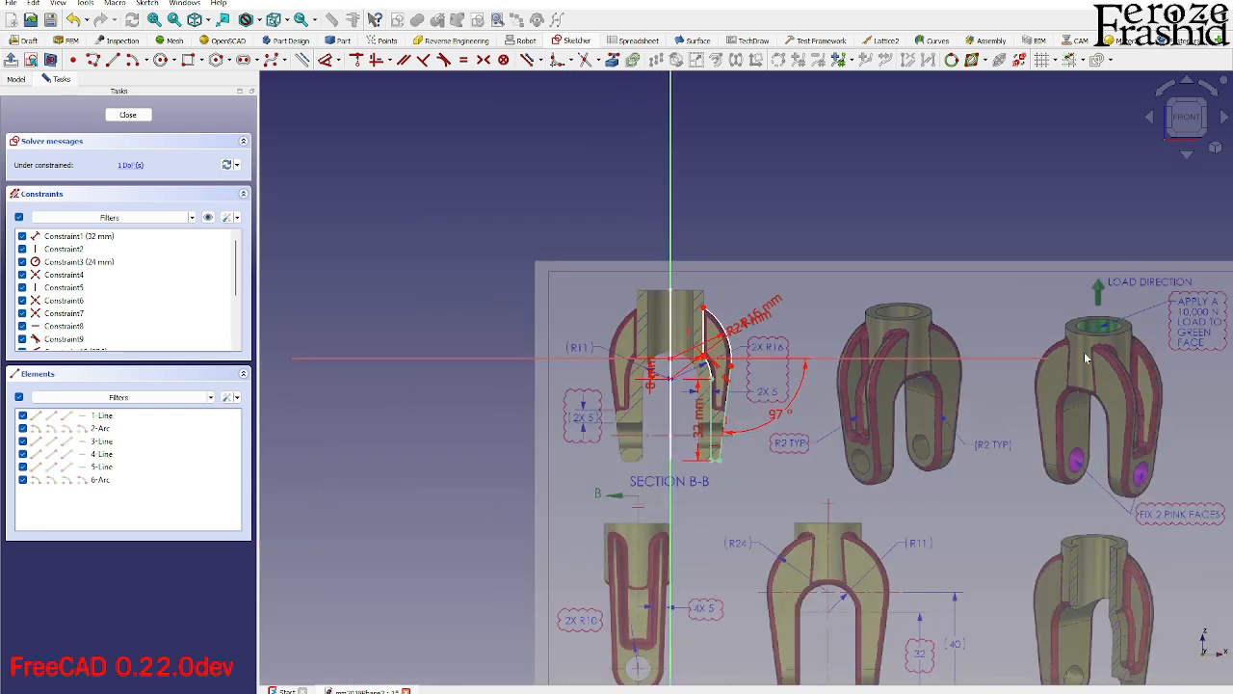
scroll(861, 355, "up", 2)
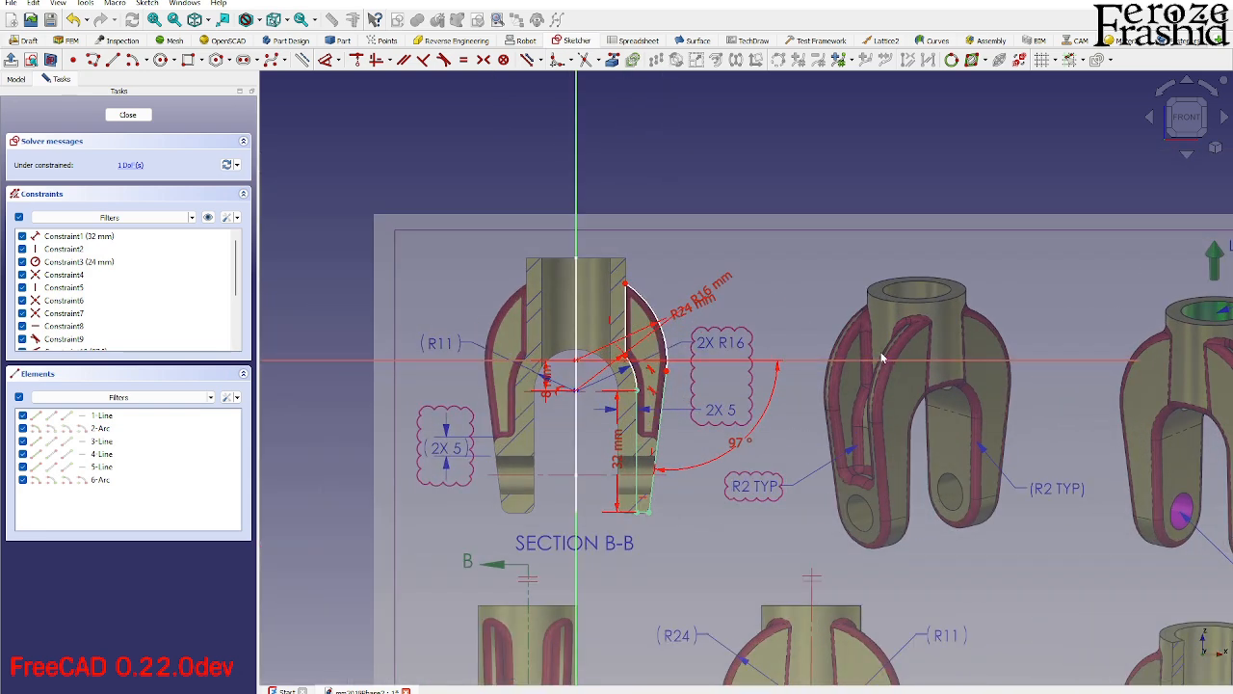
scroll(881, 357, "up", 3)
scroll(545, 305, "down", 2)
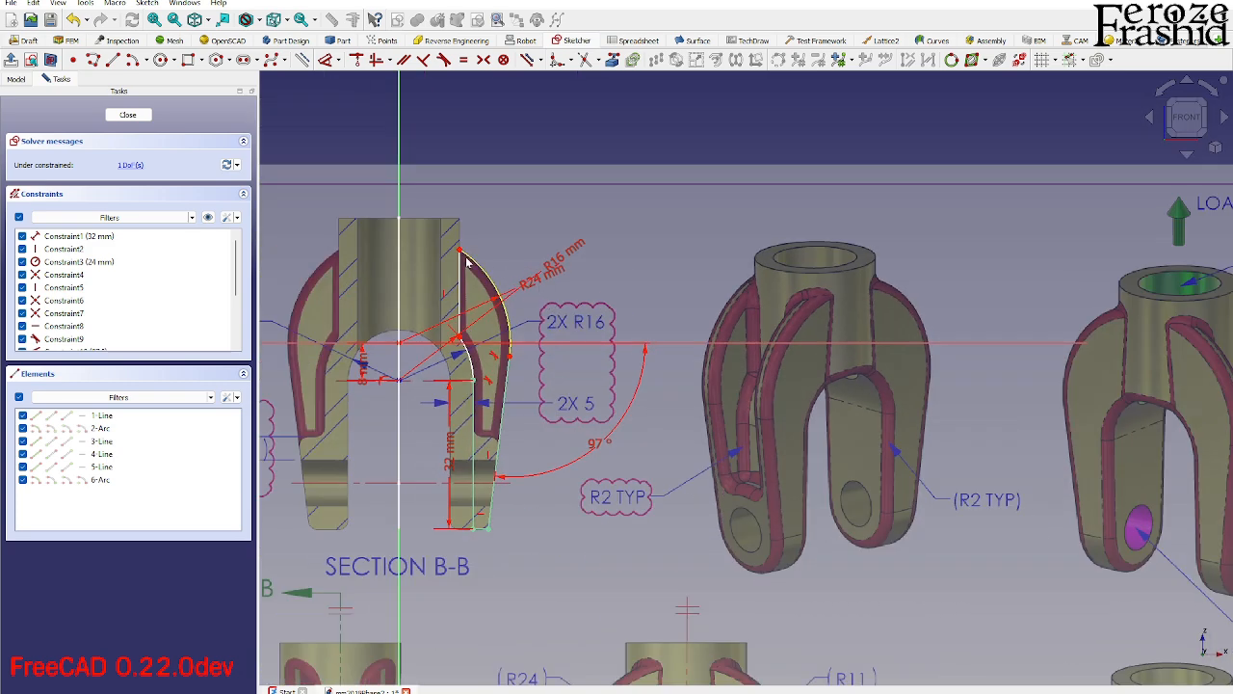
Move the profile's vertical line back toward the centre and constrain the outer arc's upper end to the vertical axis.
left_click_drag(410, 249, 412, 245)
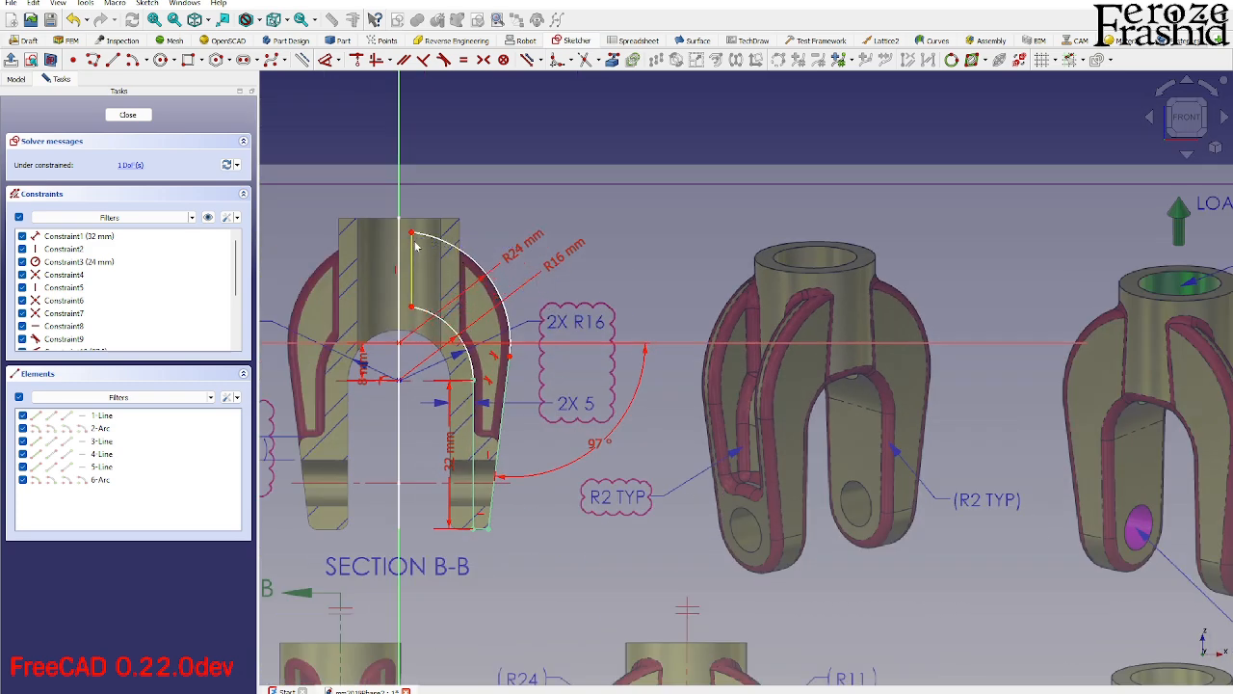
left_click(412, 232)
left_click(399, 208)
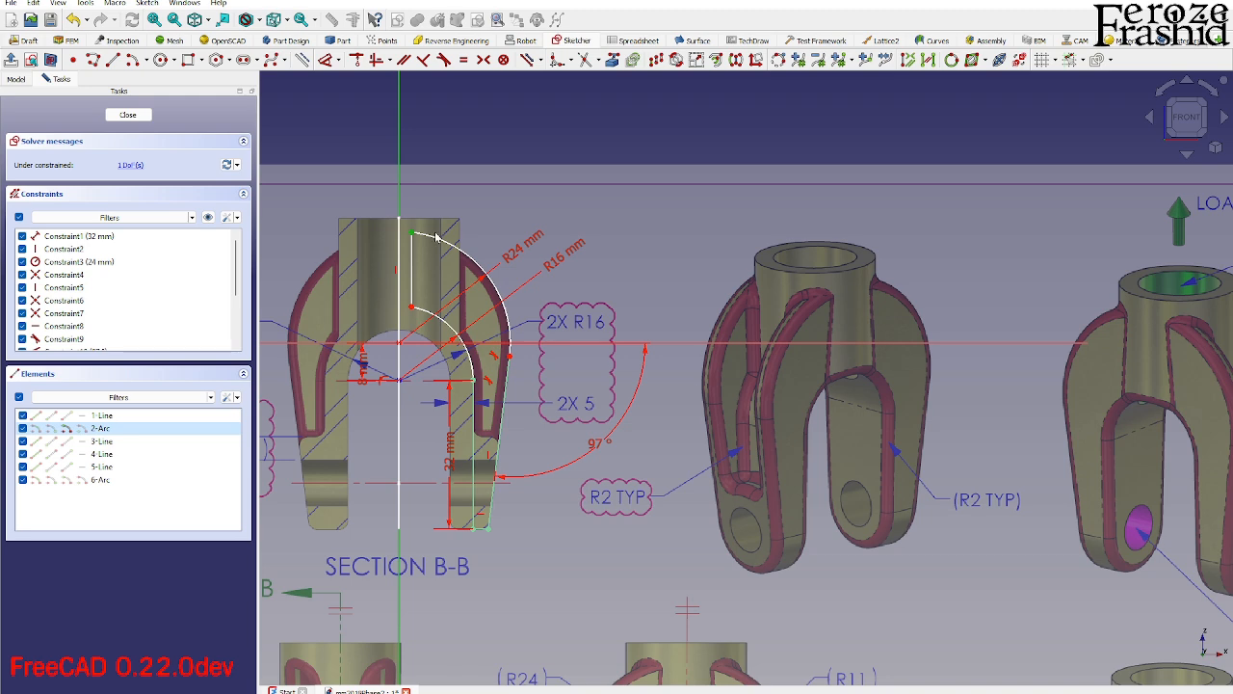
key("c")
scroll(578, 258, "down", 2)
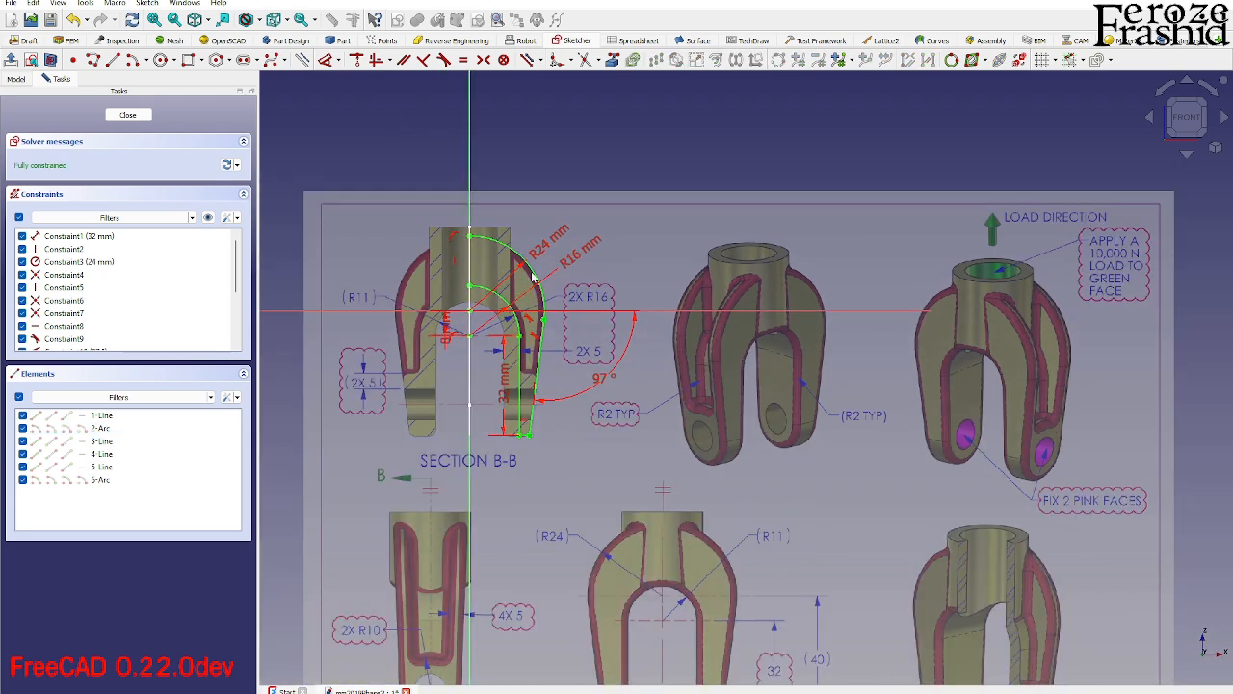
Delete the 32 mm length constraint and move the profile's bottom edge up near the pocket floor above the leg hole.
scroll(494, 292, "up", 2)
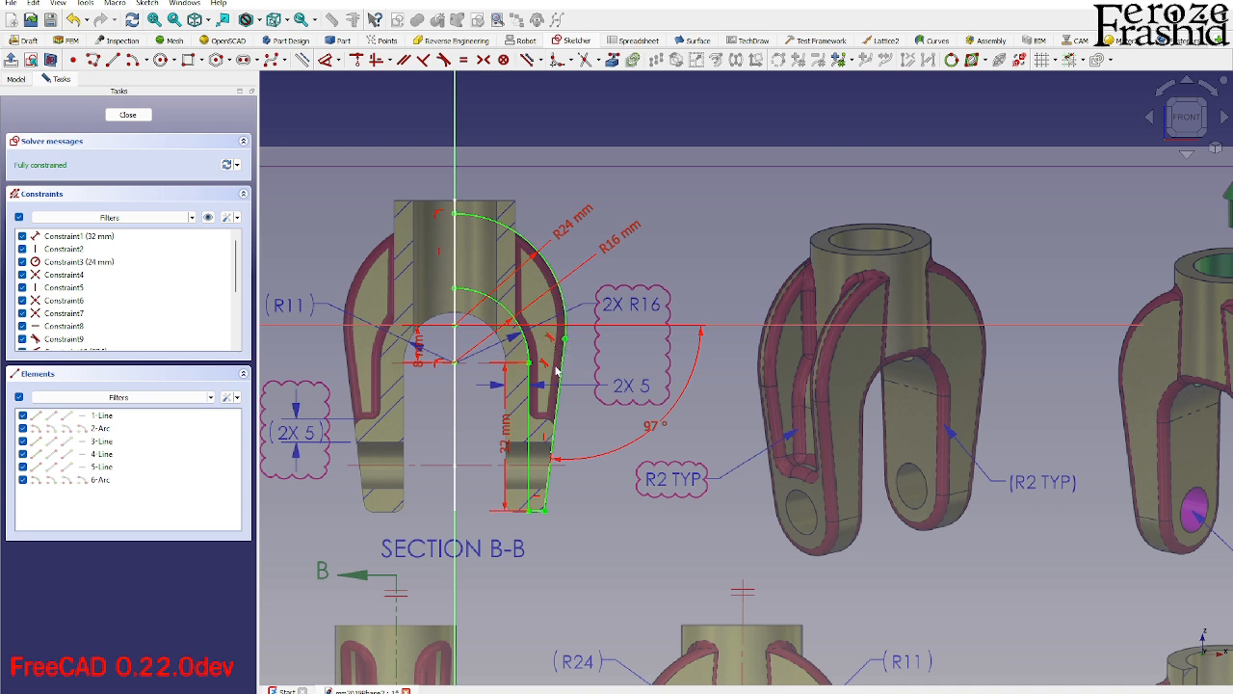
left_click(511, 450)
key("Delete")
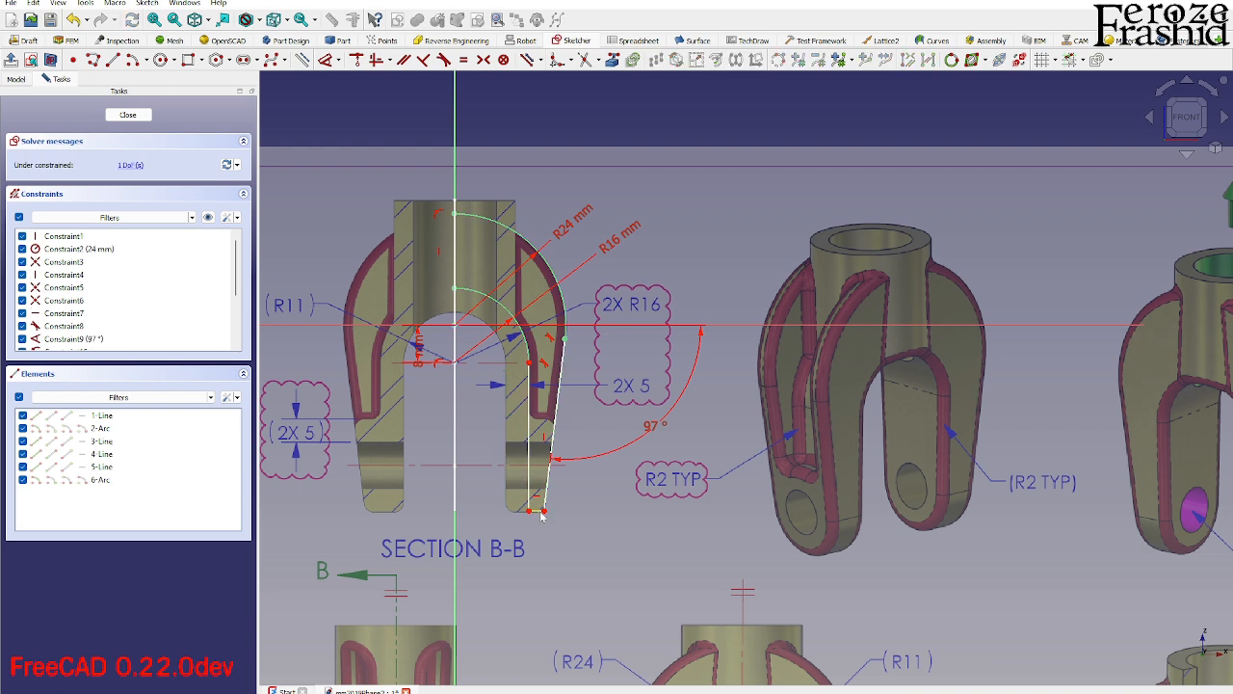
mouse_move(538, 515)
left_mouse_down()
mouse_move(553, 426)
mouse_move(551, 440)
left_mouse_up()
scroll(553, 411, "up", 1)
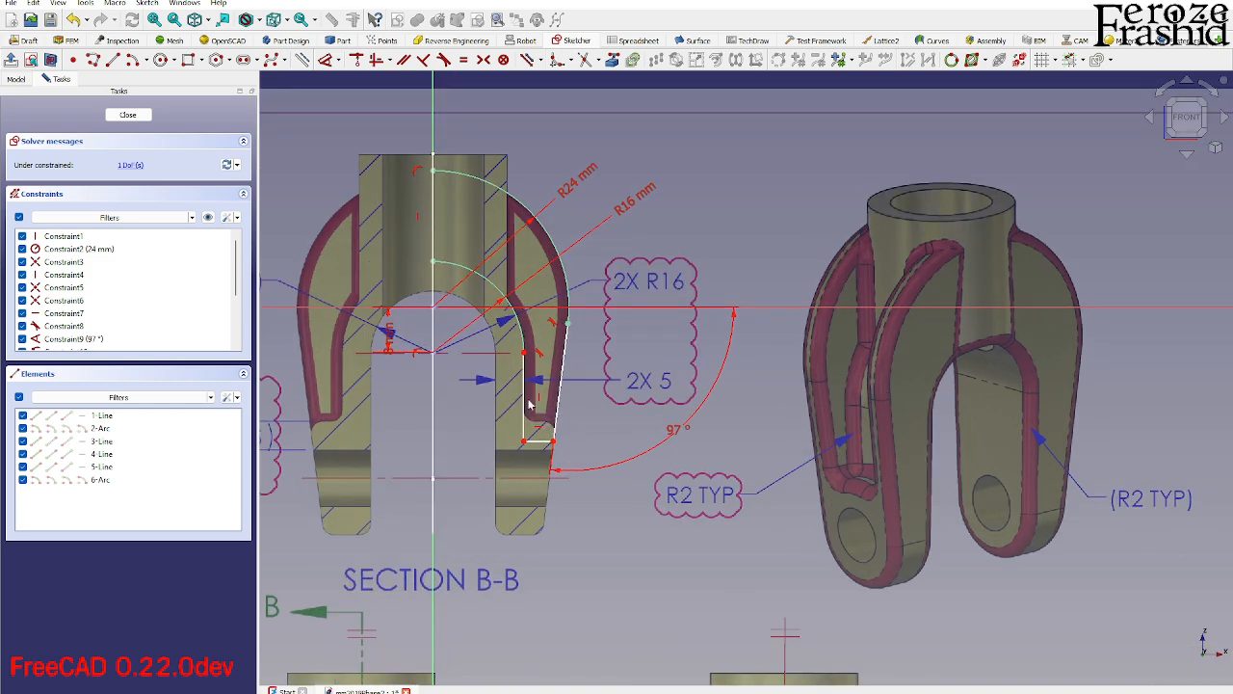
Dimension the profile's inner vertical side at 15 mm and check its bottom edge against Section B-B.
left_click(525, 402)
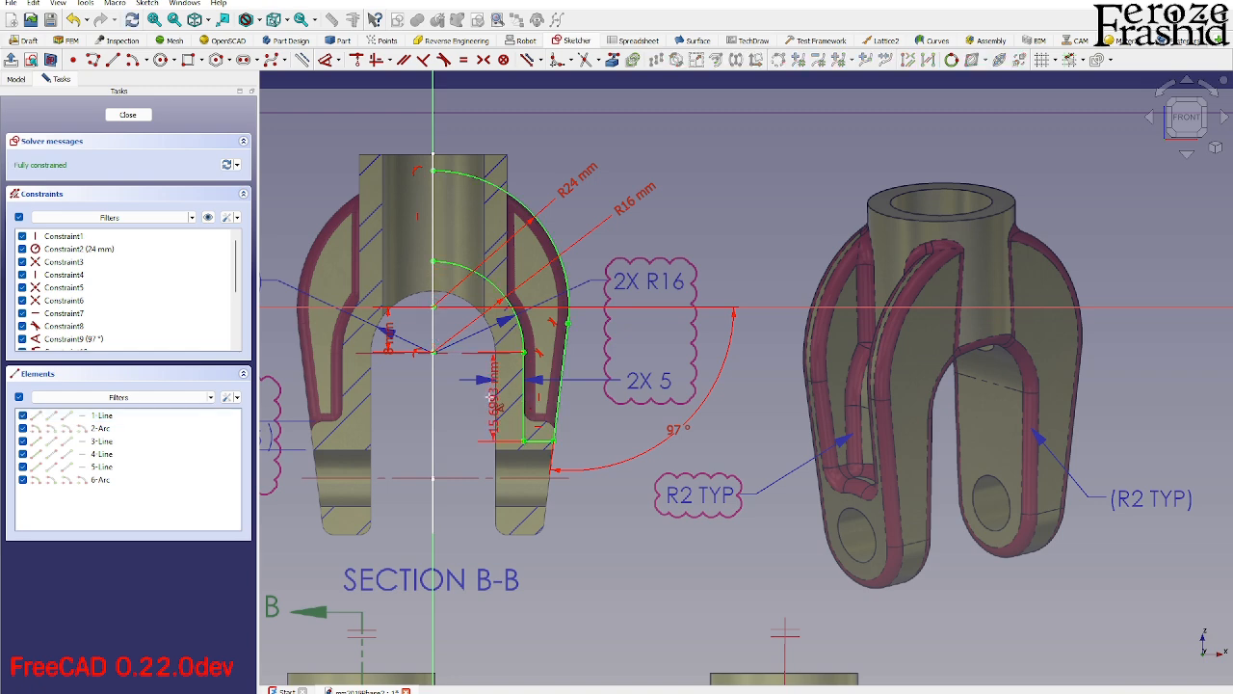
key("k")
key("d")
key("Return")
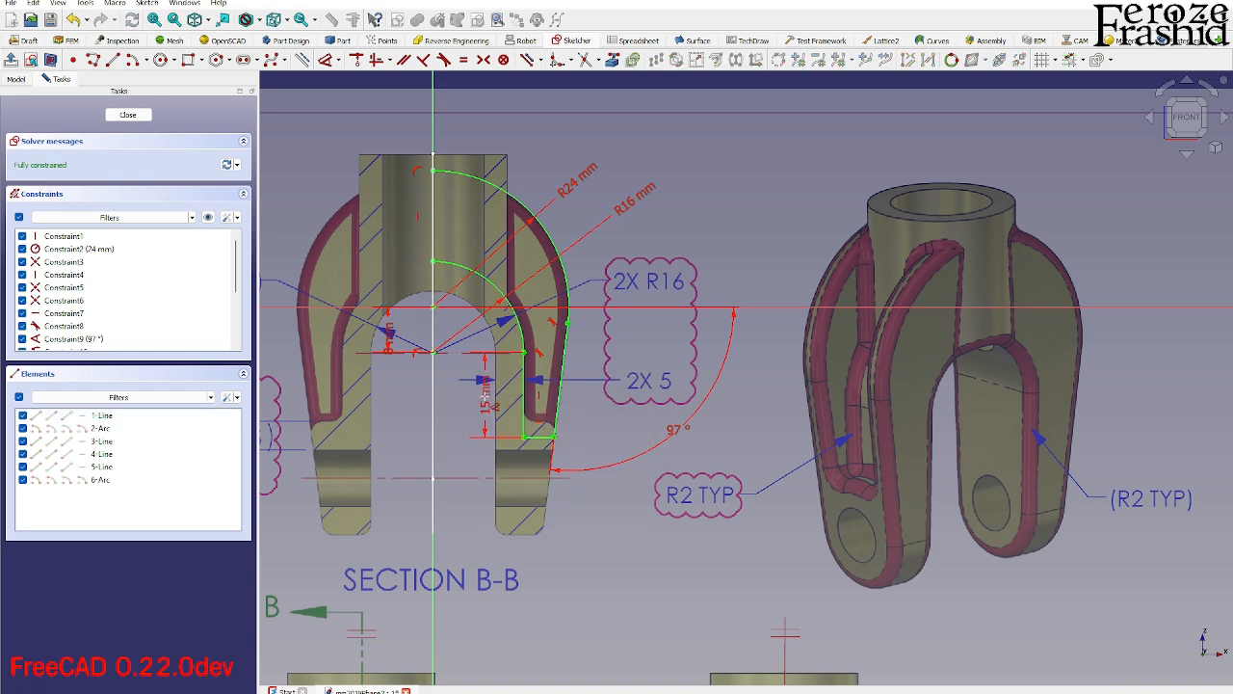
scroll(528, 426, "up", 2)
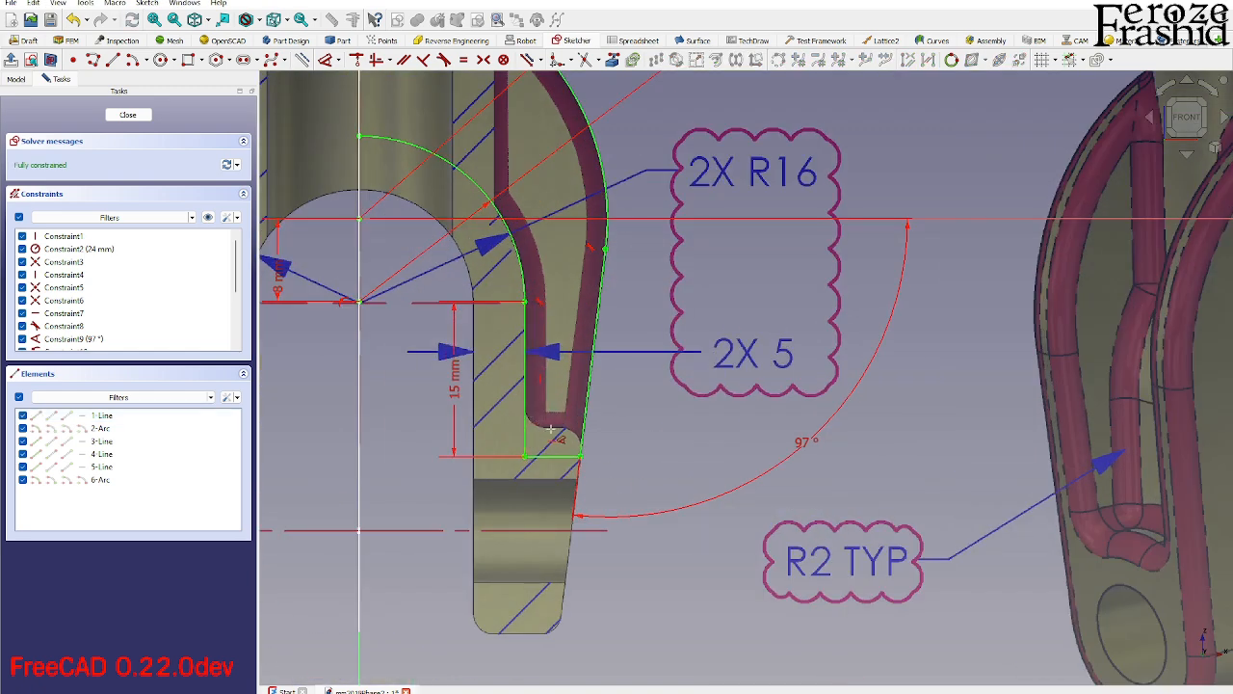
scroll(549, 427, "up", 2)
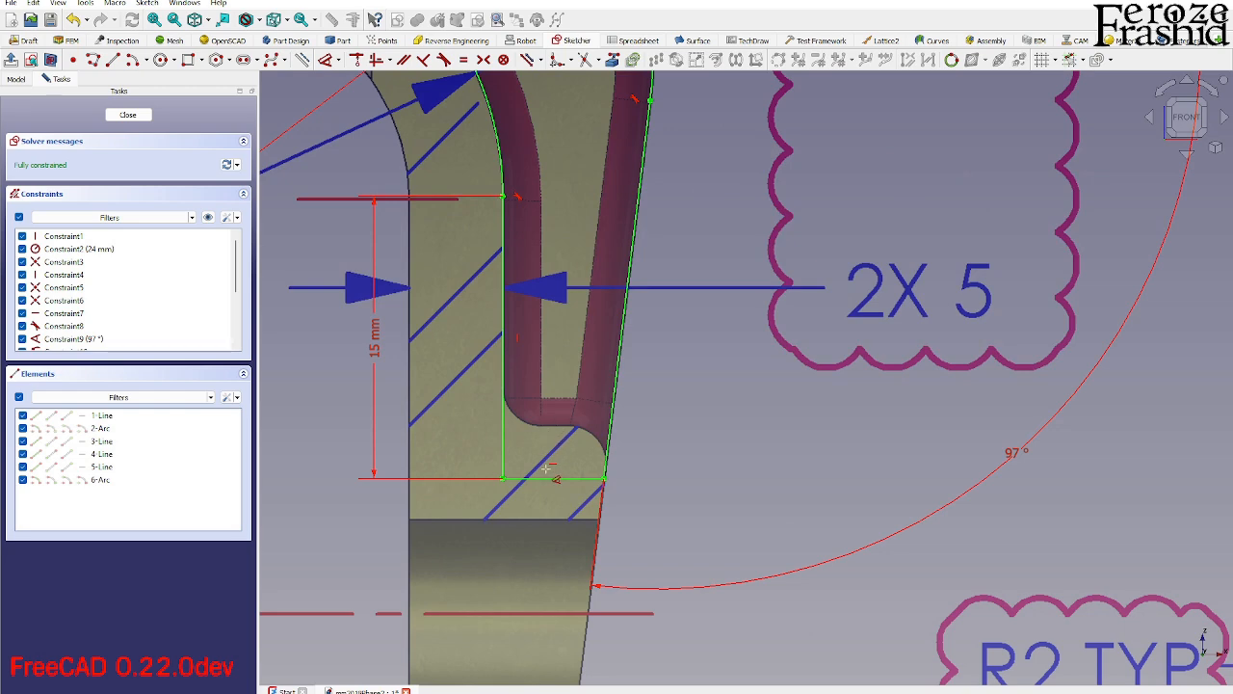
scroll(571, 304, "down", 5)
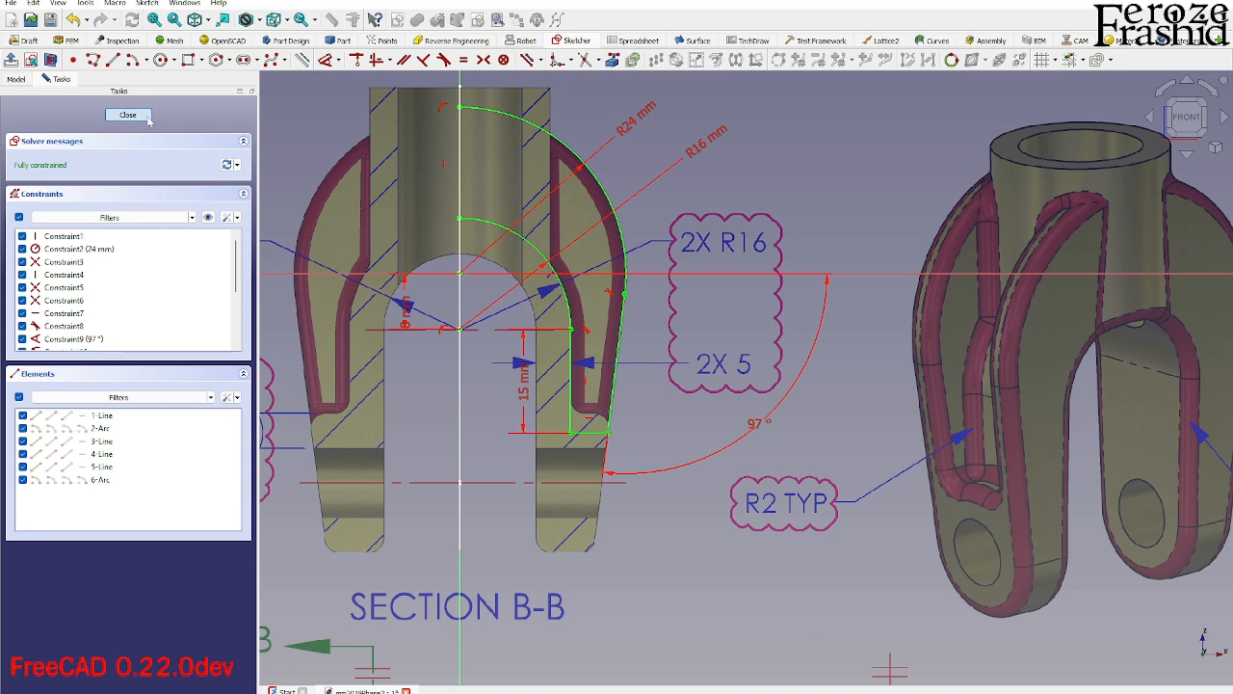
Reorient the Phase 2 reference image to the YZ plane and open the copied side sketch sksLegYZ001 for editing.
left_click(128, 114)
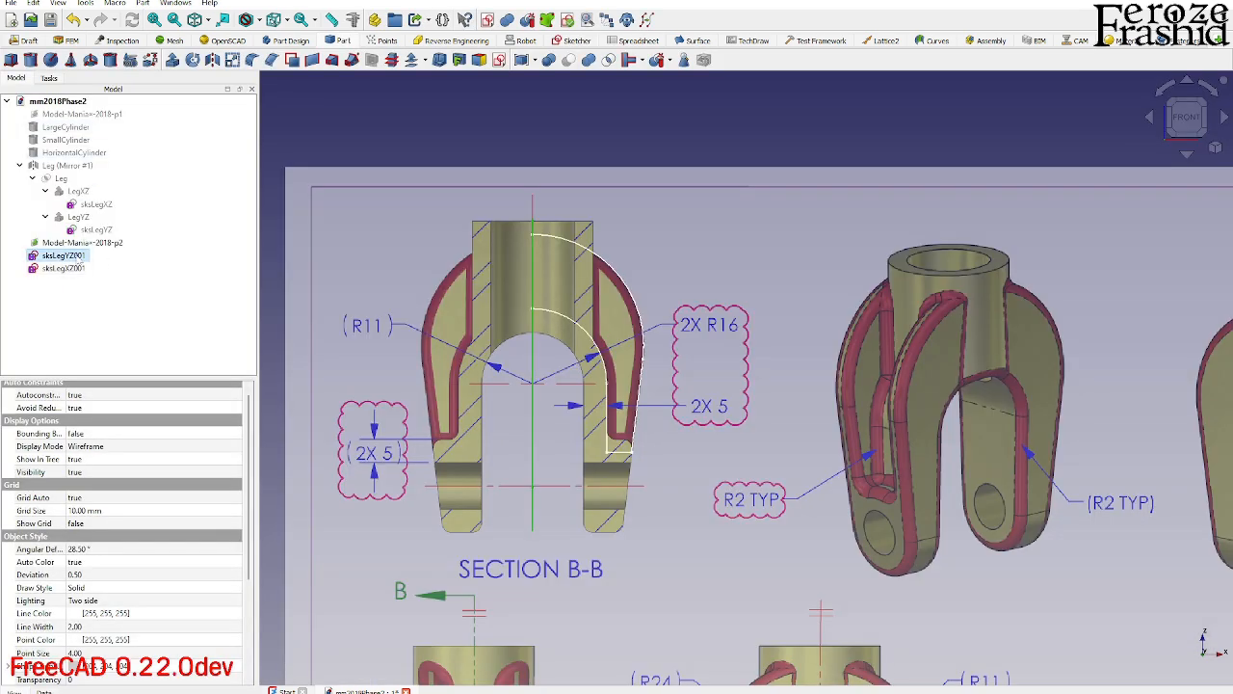
double_click(82, 242)
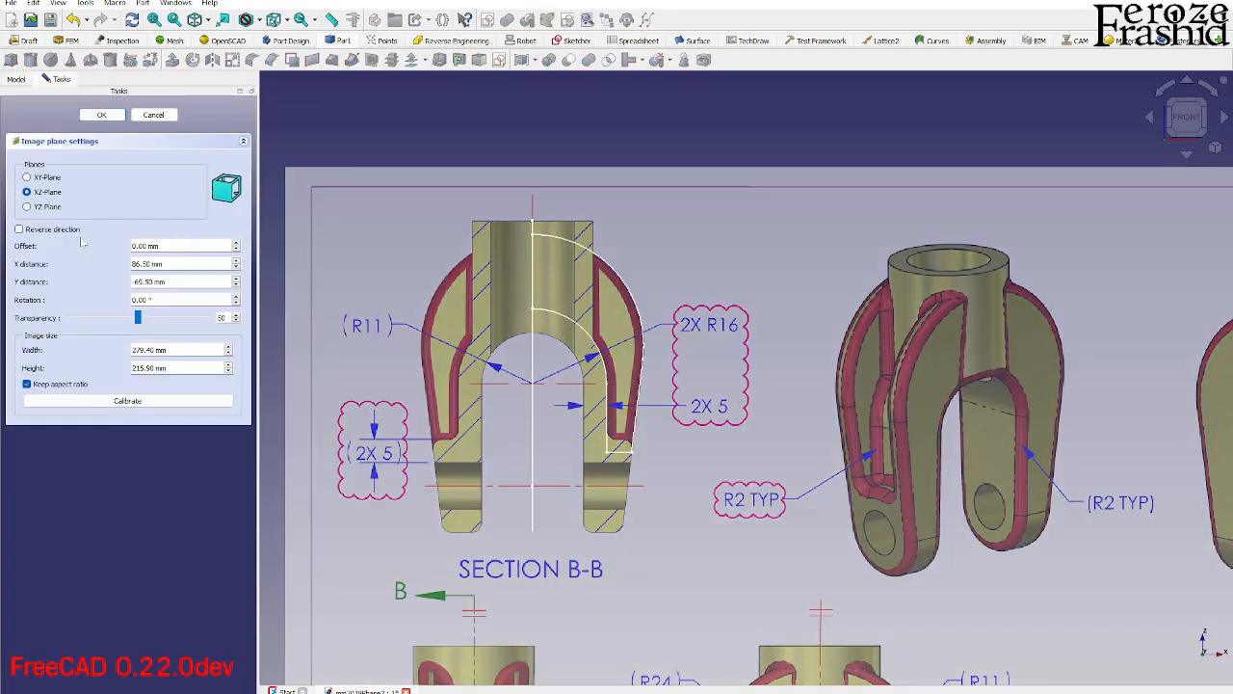
left_click(61, 206)
left_click(101, 114)
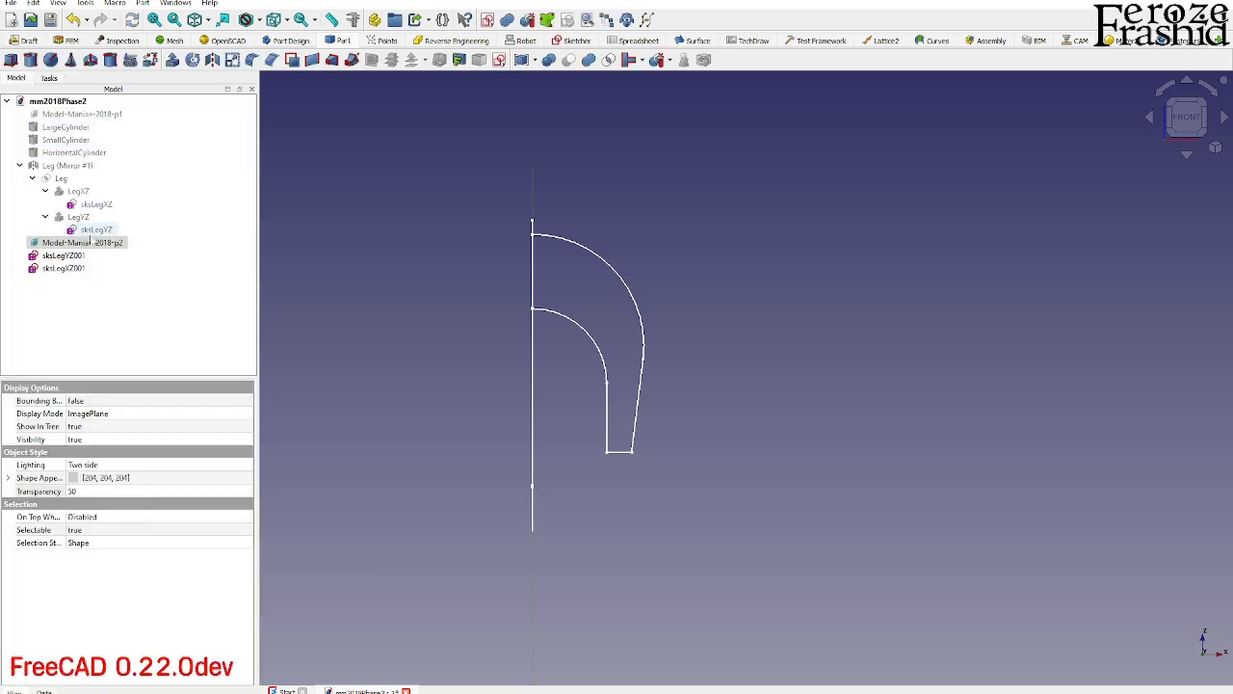
double_click(62, 256)
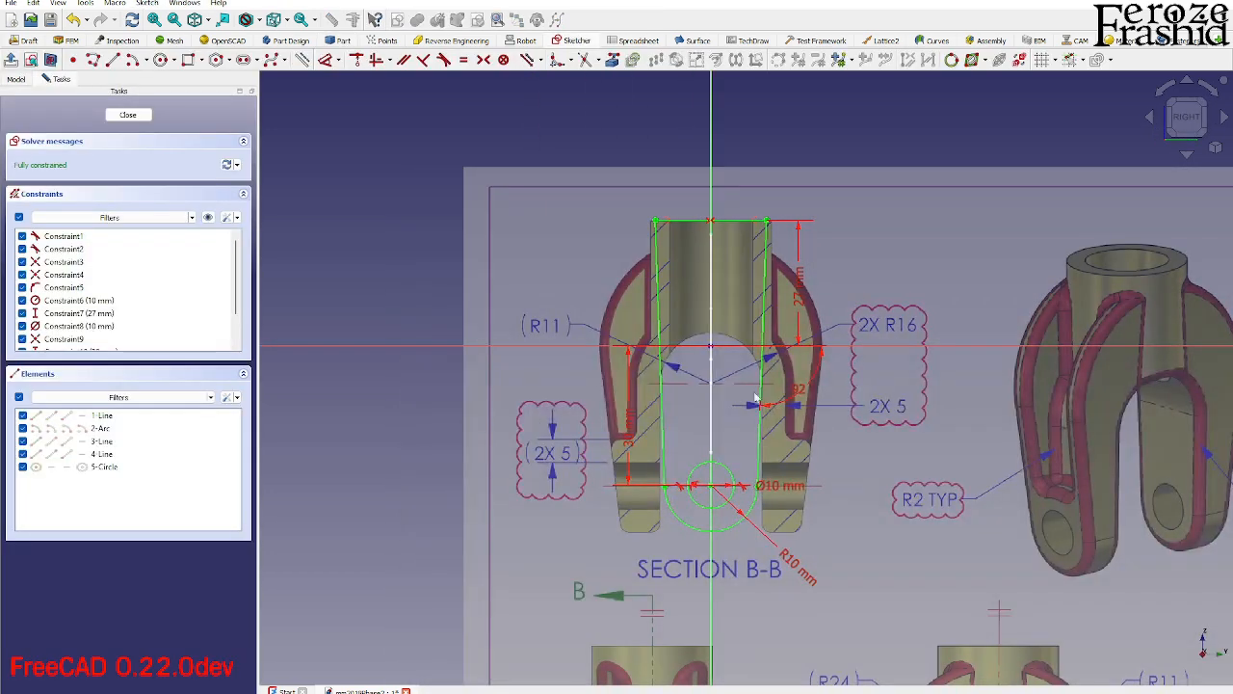
Examine the reference drawing's side view and Section B-B for the pocket's outline, 5 mm wall offsets and R10 radius.
scroll(589, 390, "down", 2)
scroll(754, 387, "up", 1)
scroll(667, 316, "down", 3)
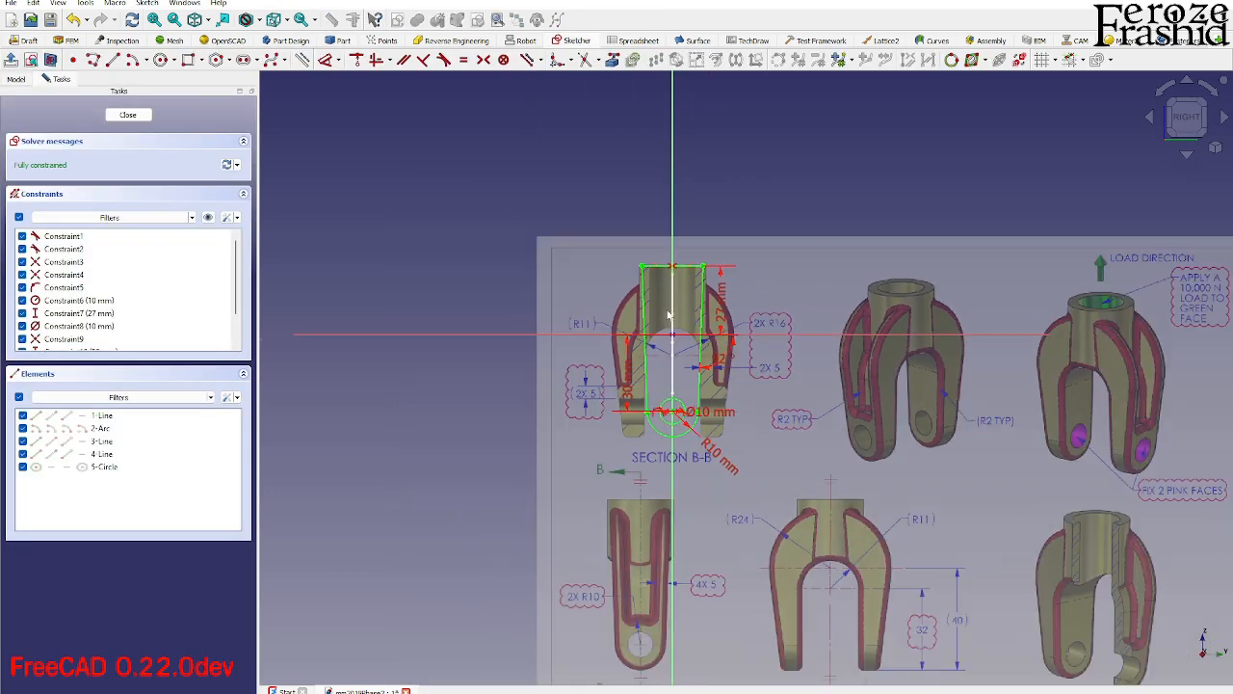
scroll(647, 293, "down", 1)
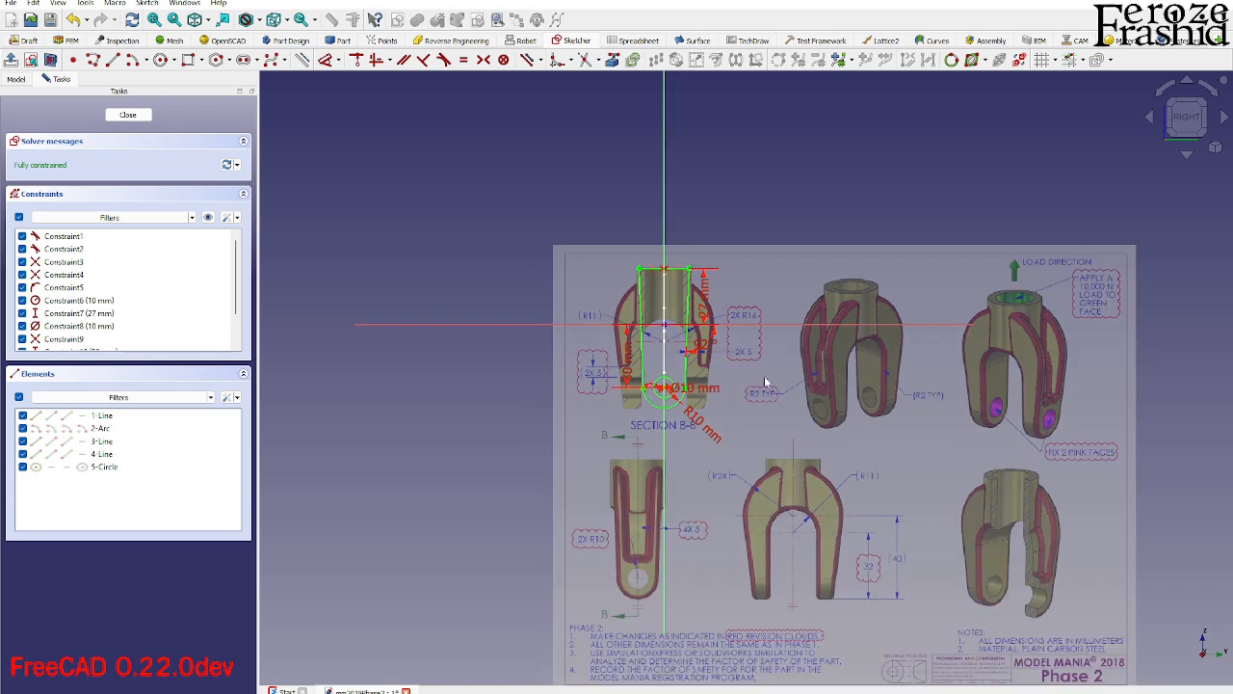
scroll(768, 383, "up", 2)
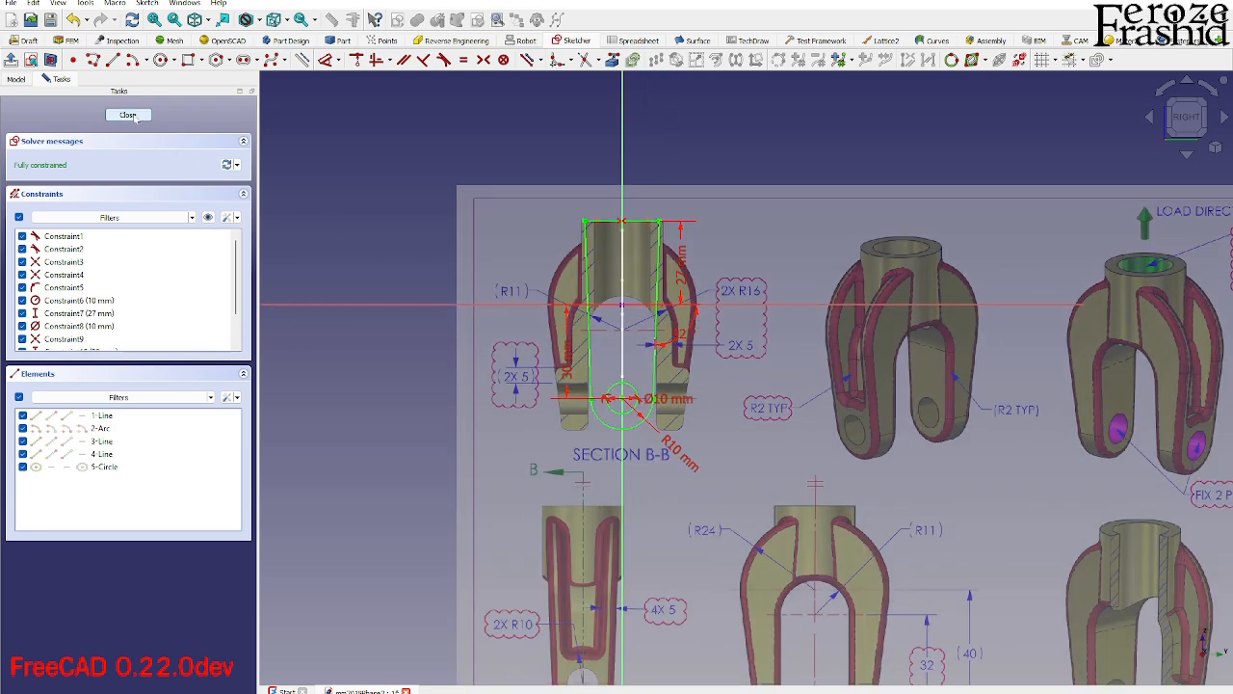
scroll(663, 445, "down", 1)
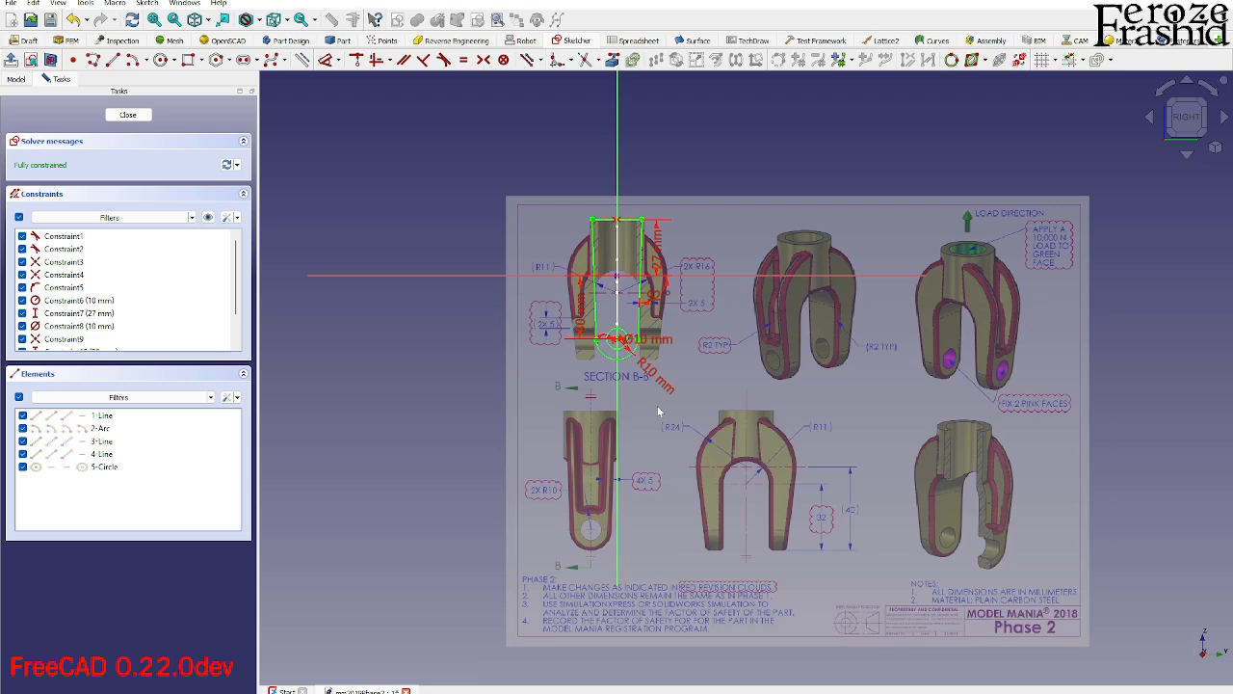
scroll(660, 414, "up", 1)
scroll(582, 530, "up", 1)
scroll(583, 529, "down", 1)
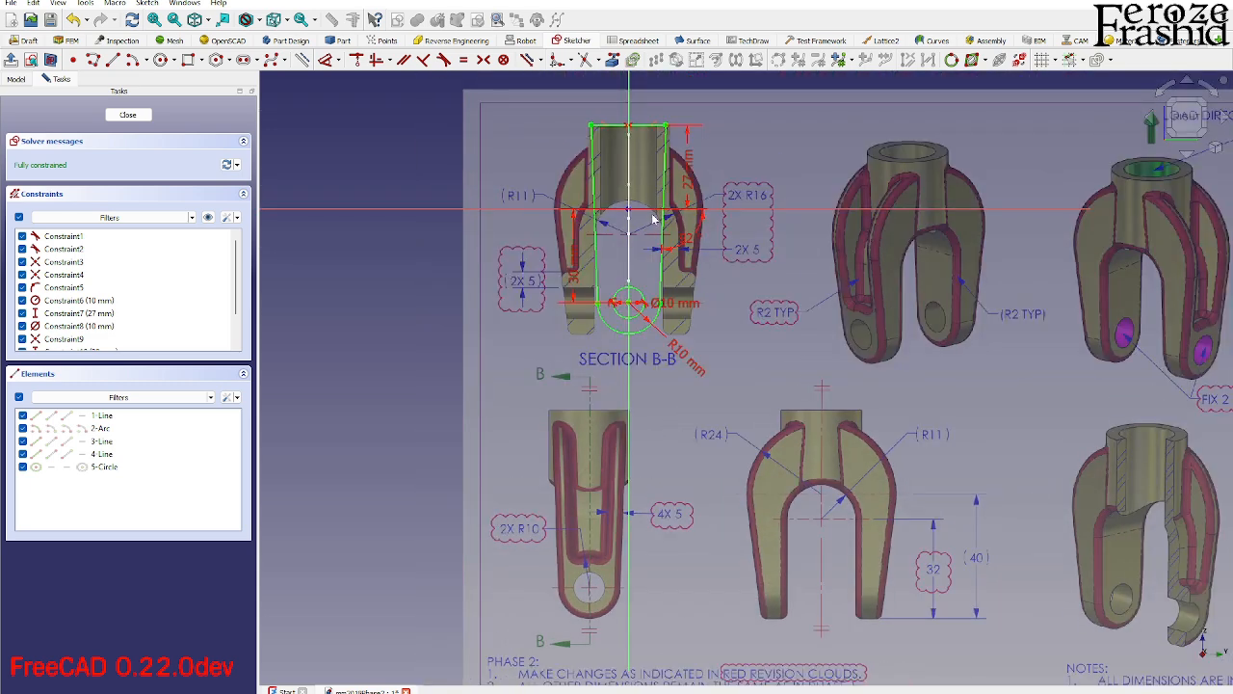
scroll(632, 517, "up", 1)
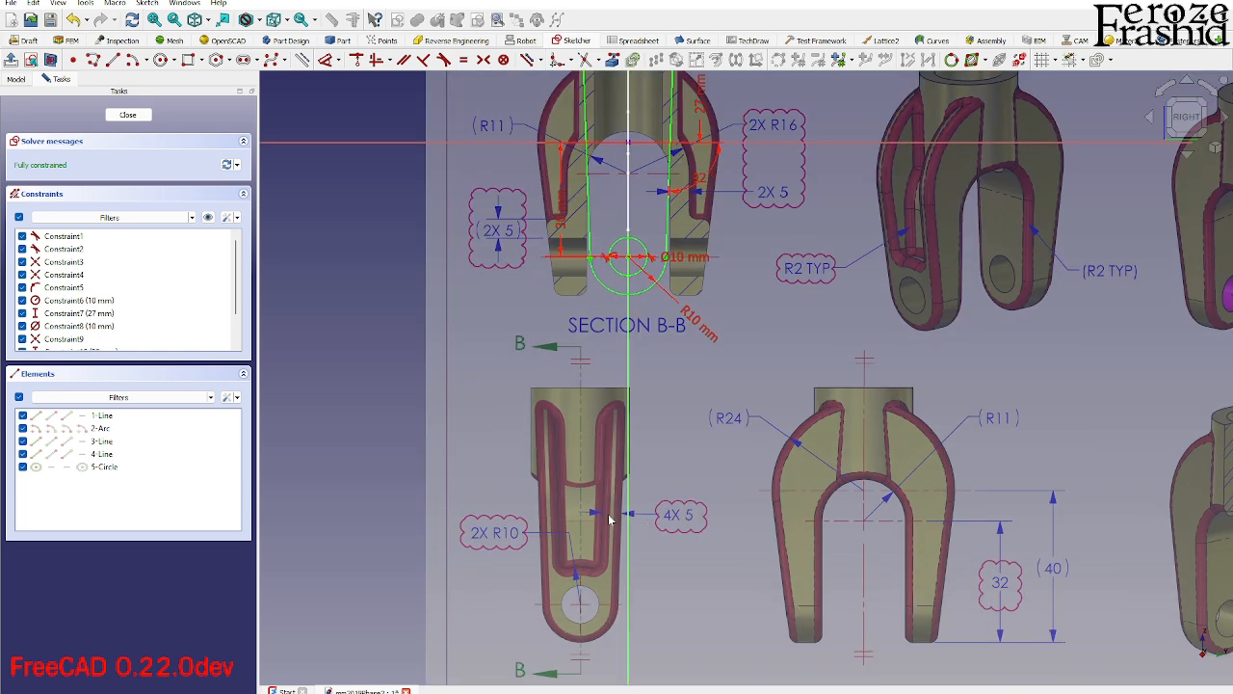
scroll(609, 520, "down", 1)
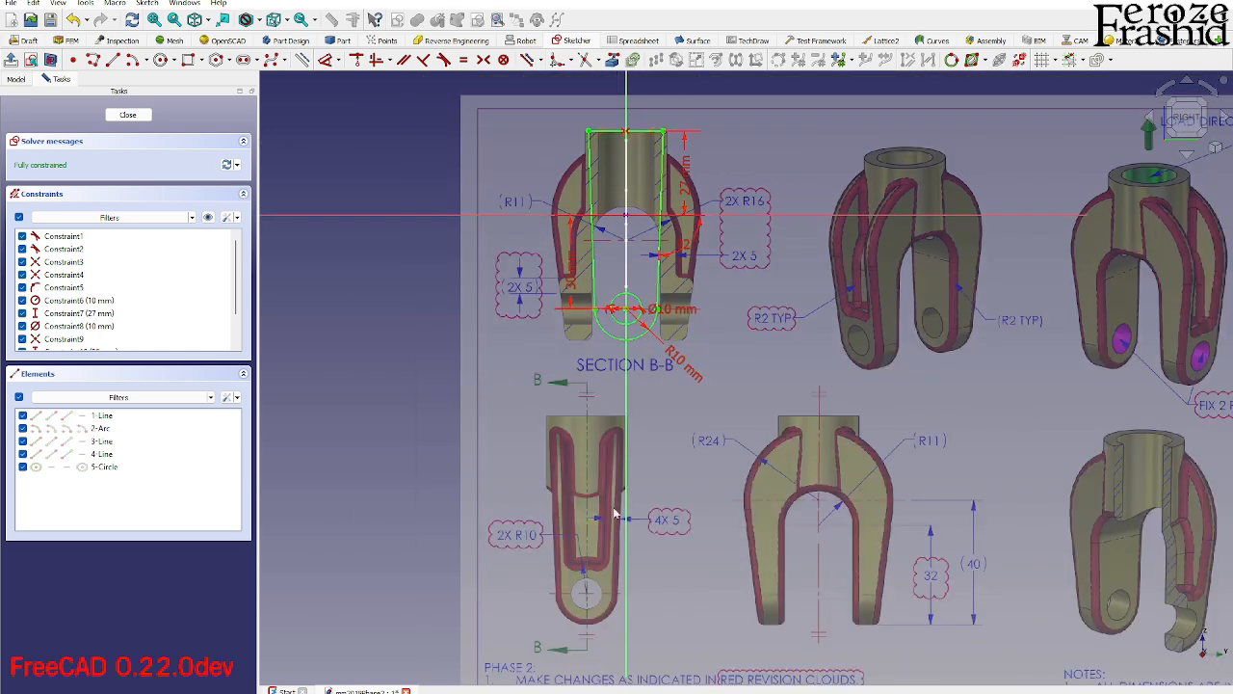
scroll(607, 352, "up", 1)
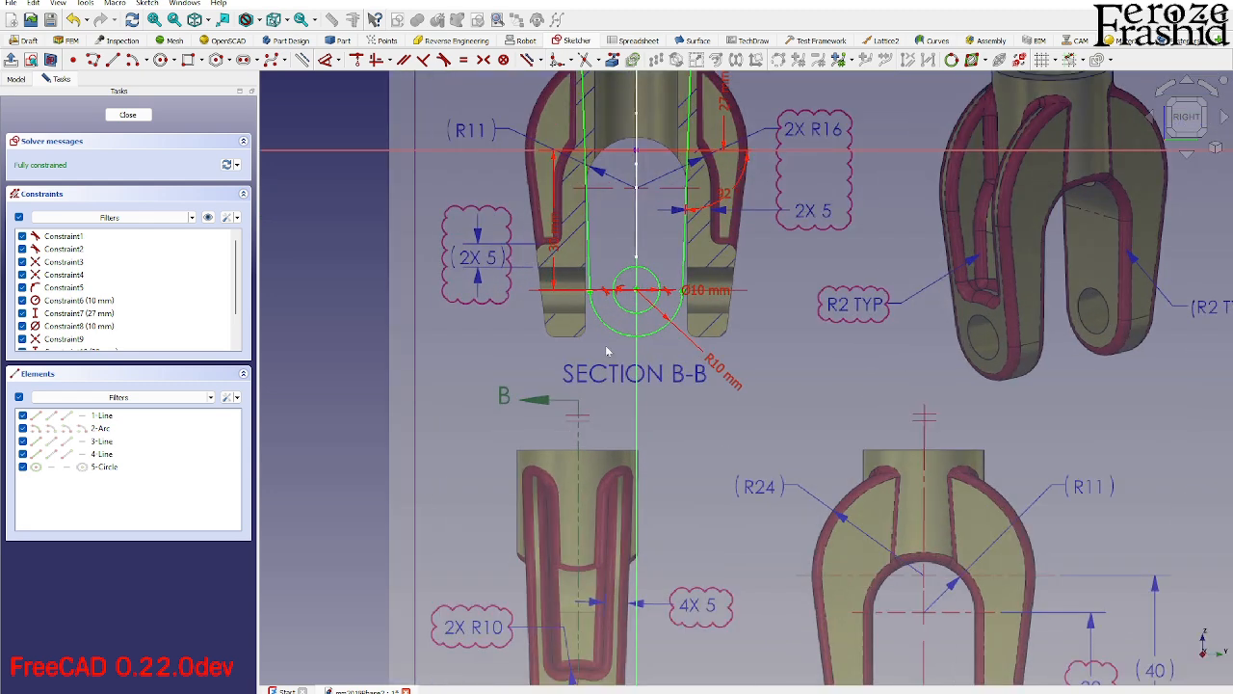
Convert the leg's rounded end arc and the hole circle to construction geometry.
left_click(643, 313)
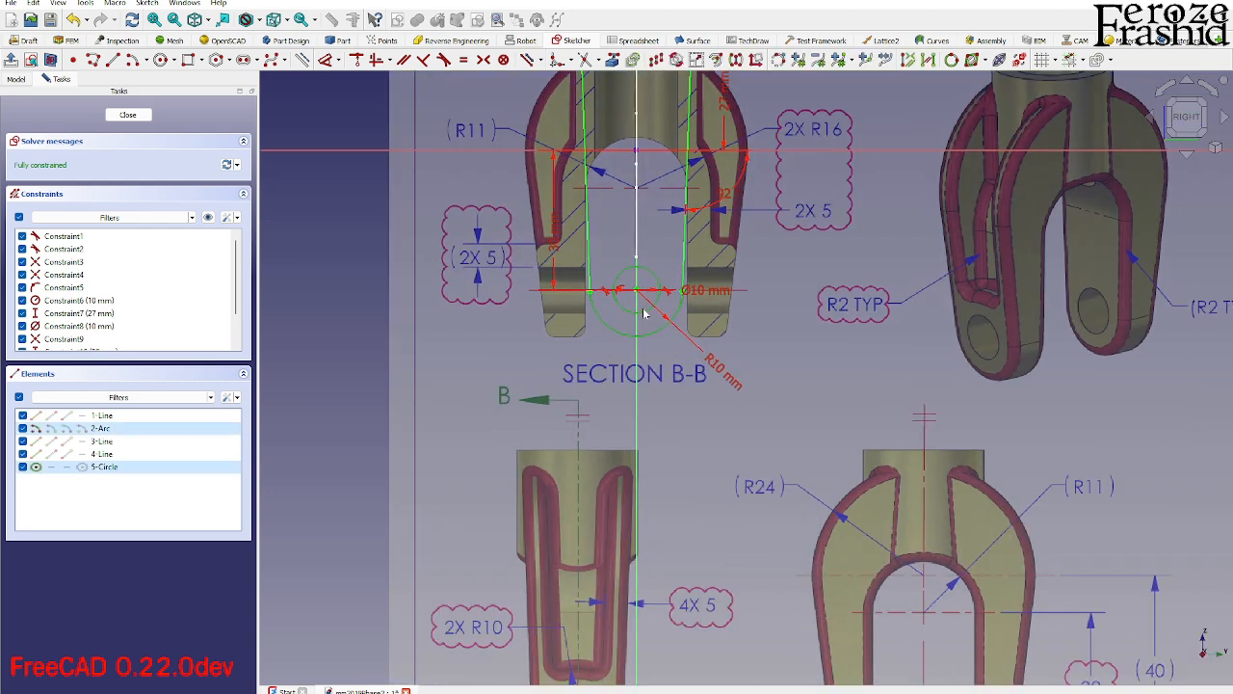
key("g")
key("n")
scroll(636, 241, "up", 1)
scroll(645, 456, "down", 2)
scroll(647, 271, "up", 2)
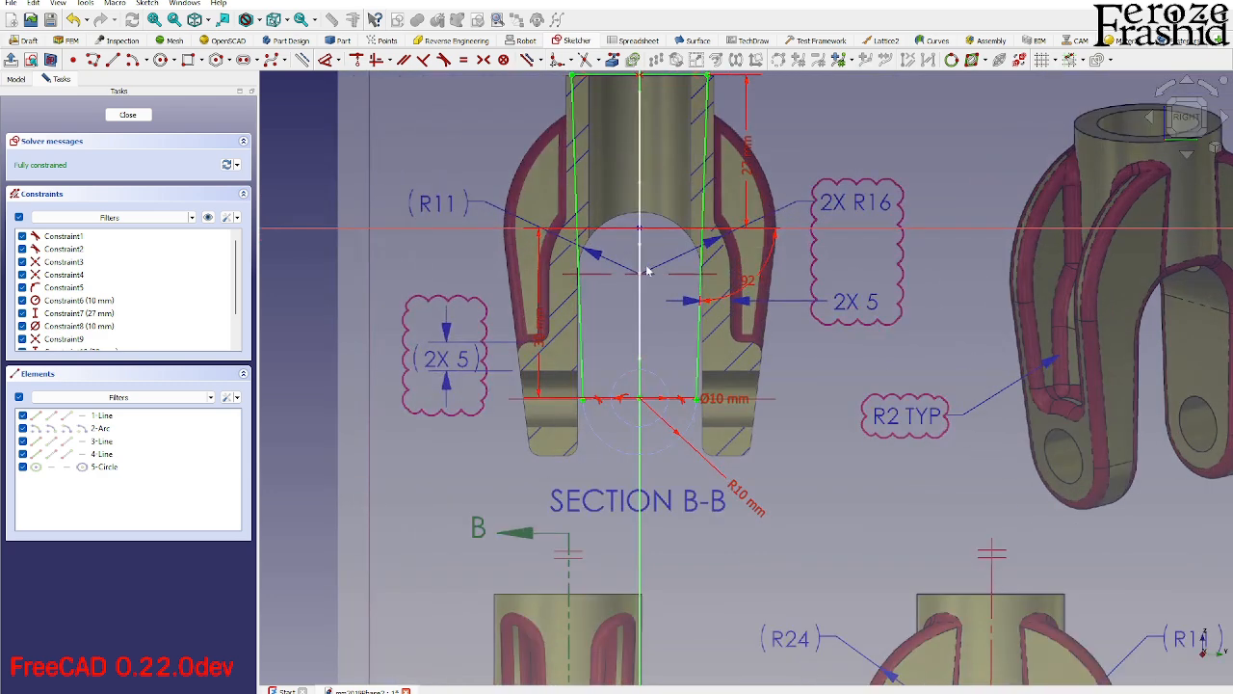
scroll(648, 271, "down", 2)
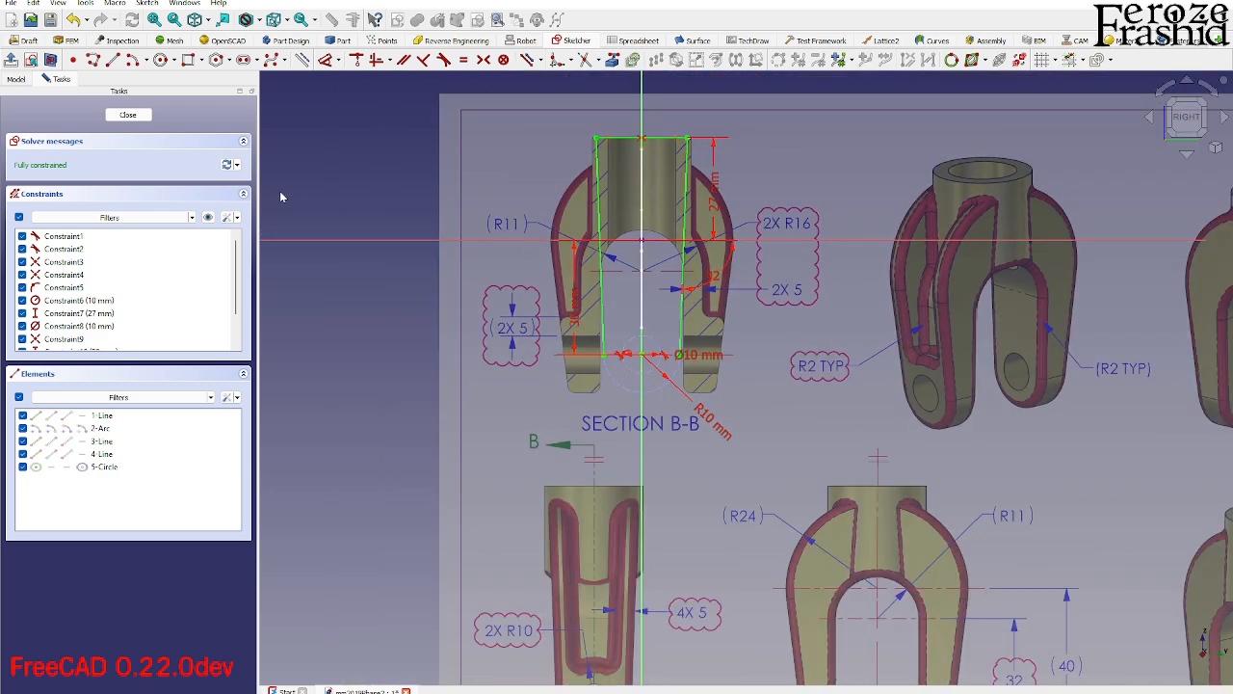
Draw an arc above the leg hole, centred on the hole's centre, and constrain its radius equal to the R10 end arc.
left_click(132, 59)
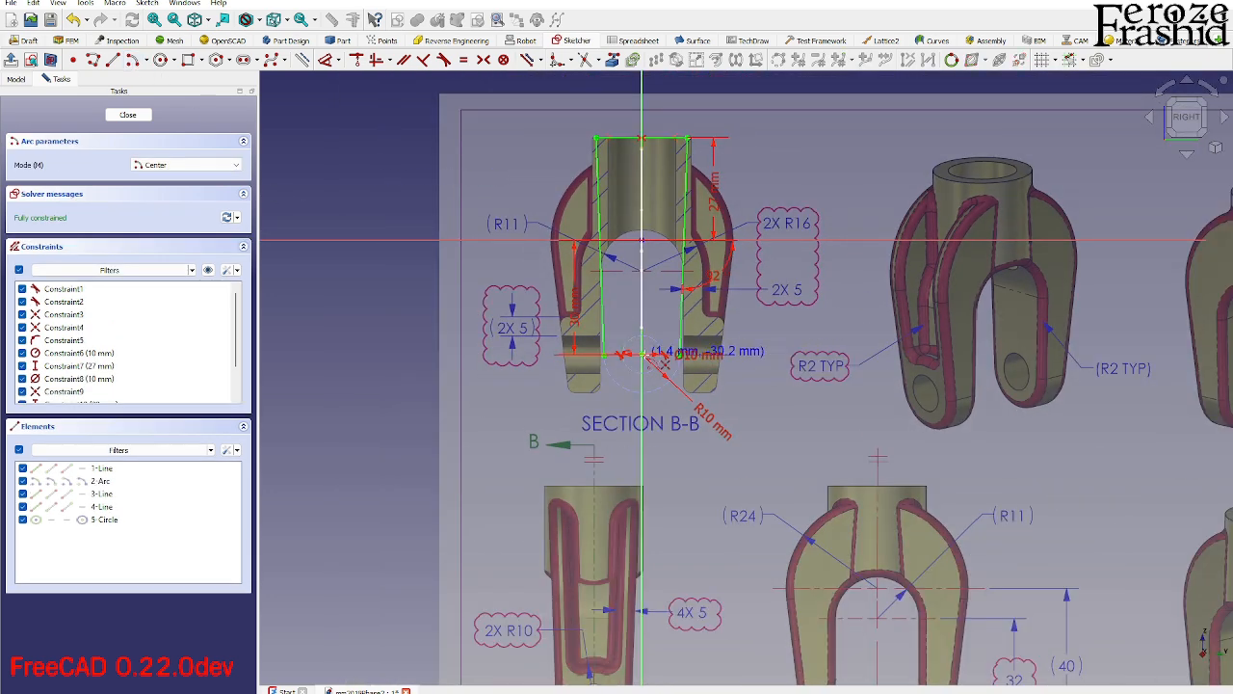
left_click(641, 354)
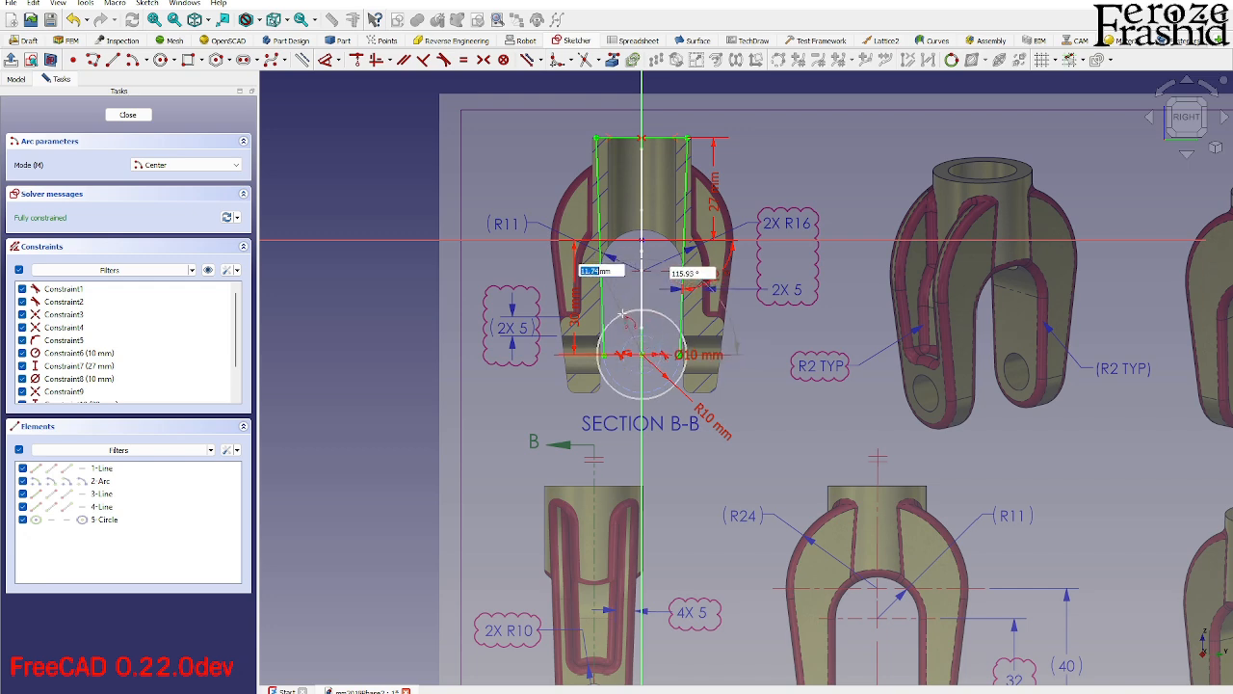
left_click(643, 308)
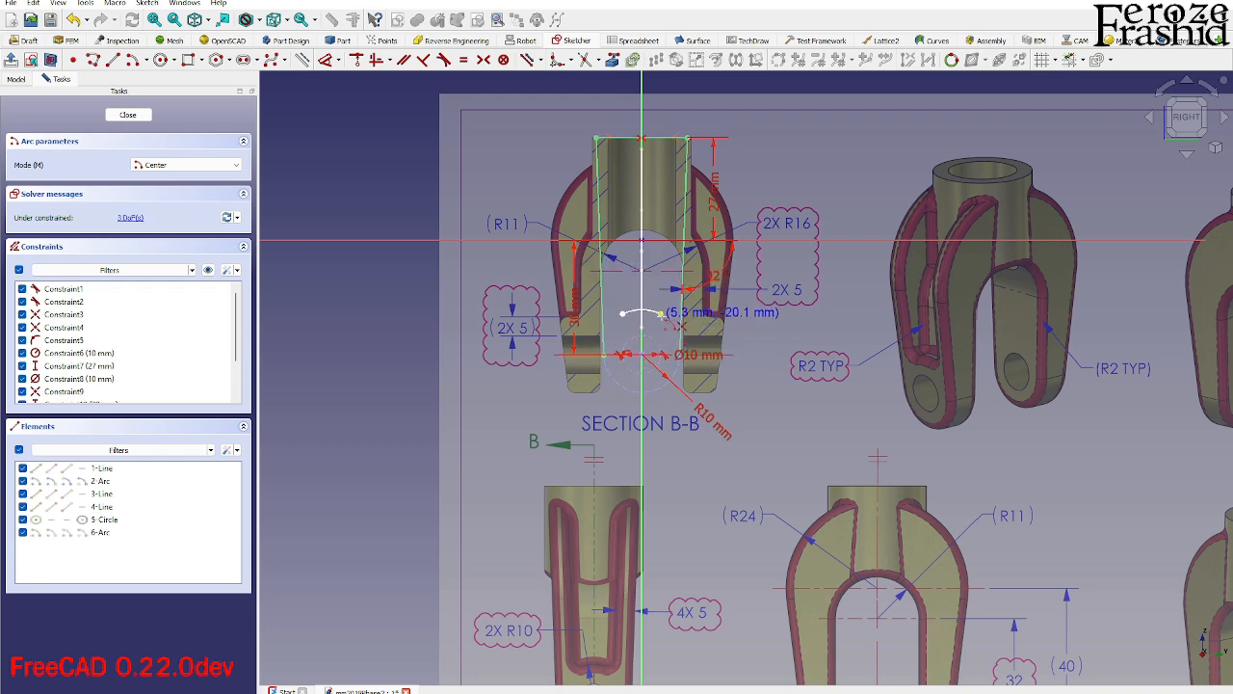
left_click(665, 316)
scroll(665, 318, "down", 2)
scroll(644, 563, "up", 3)
scroll(665, 627, "down", 2)
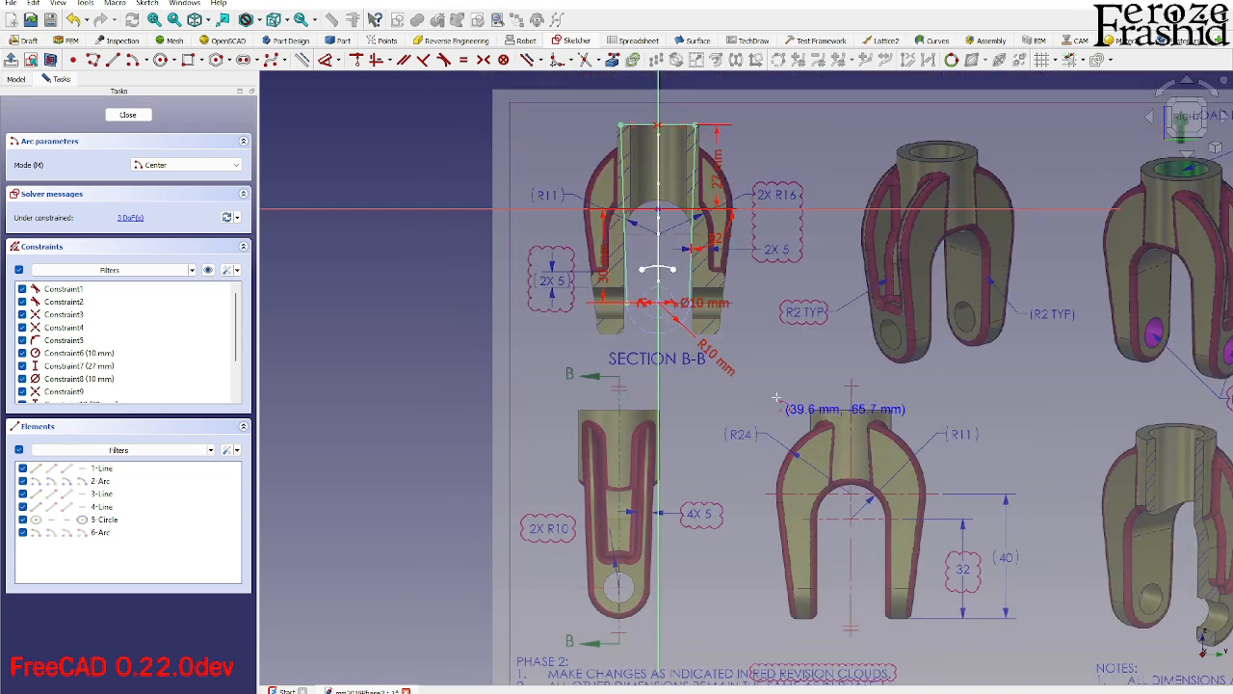
right_click(765, 347)
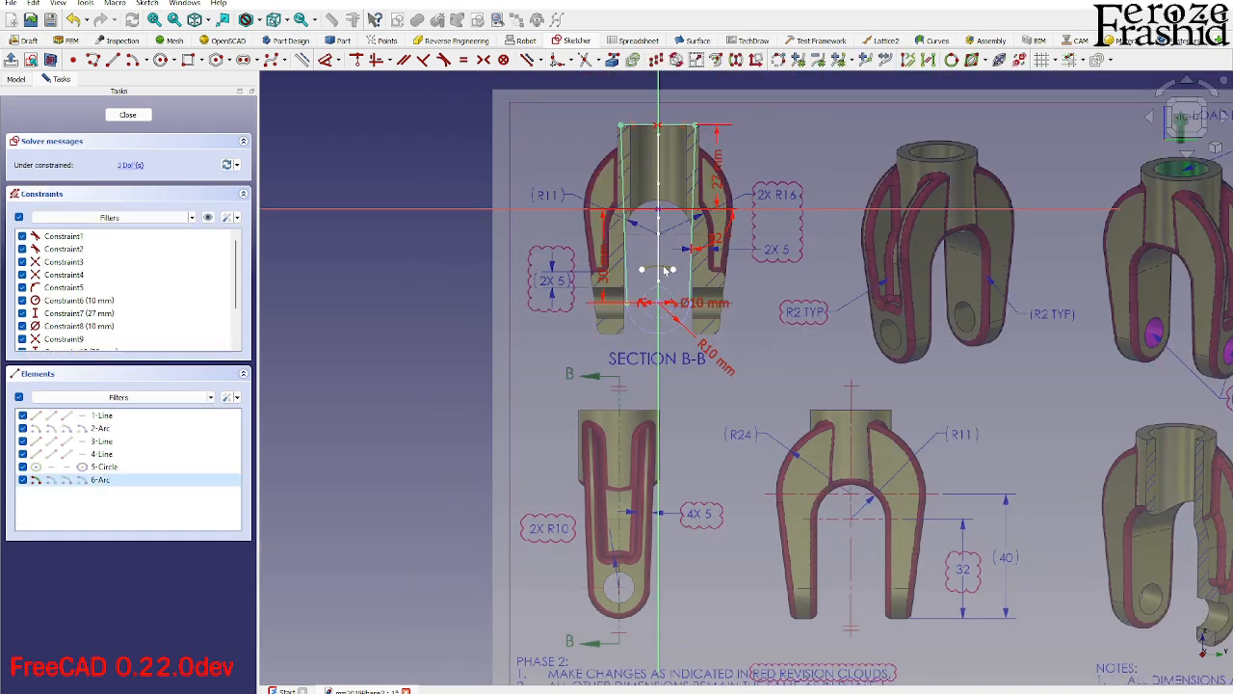
left_click(673, 332)
key("e")
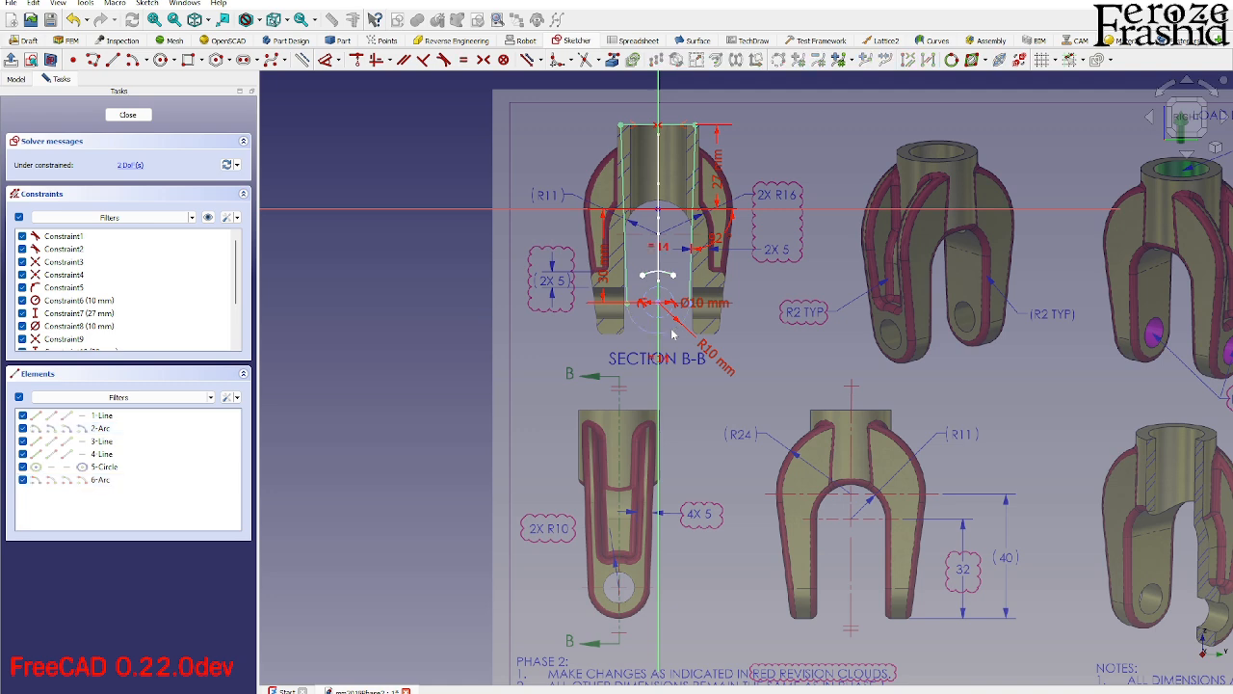
Convert the leg outline's two side lines and top line to construction geometry.
scroll(665, 318, "up", 2)
scroll(636, 424, "down", 1)
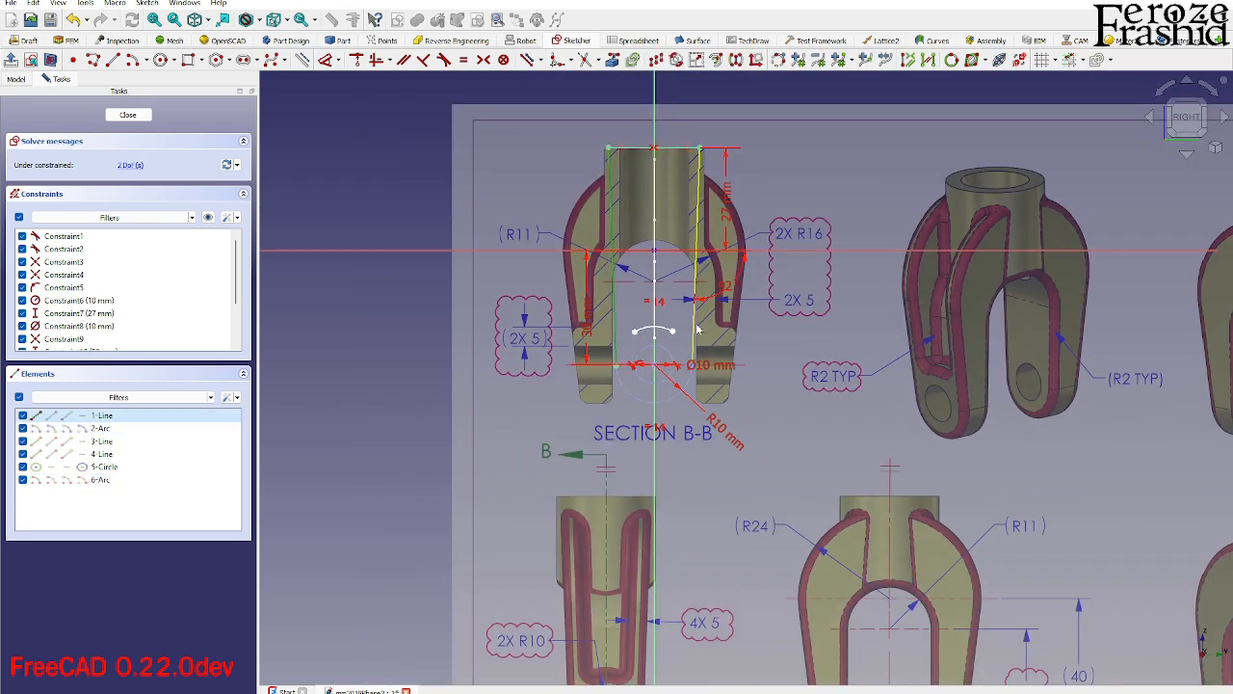
left_click(696, 330)
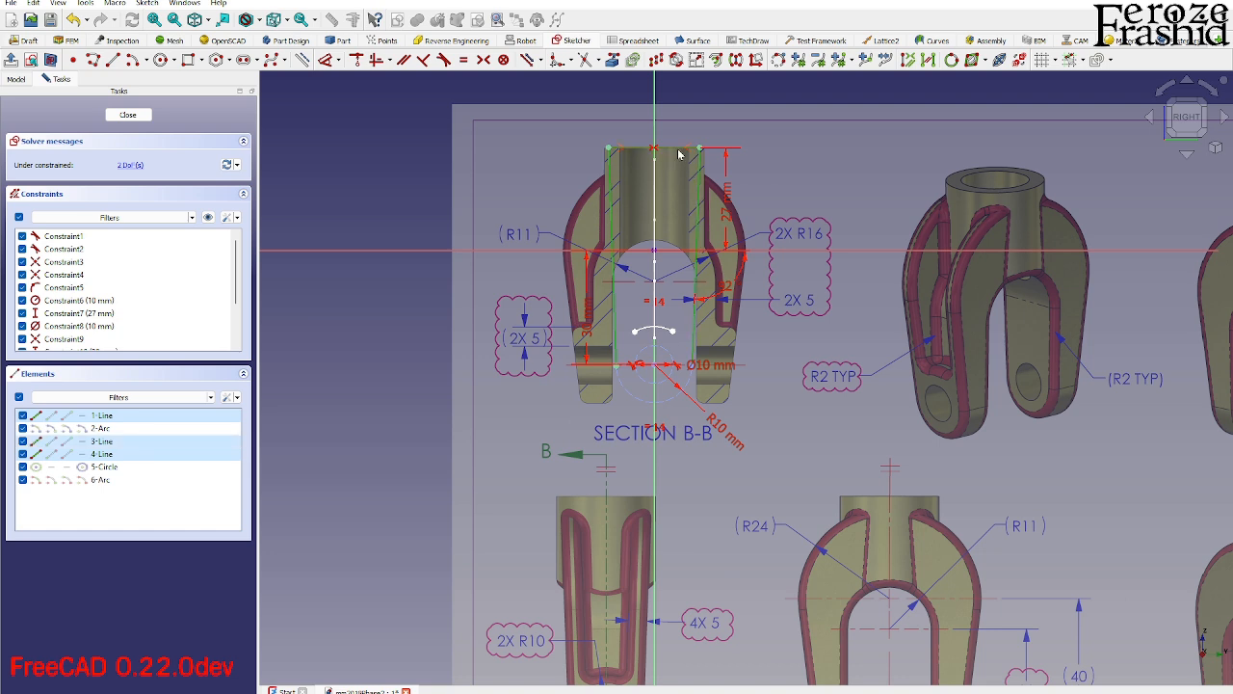
left_click(678, 154)
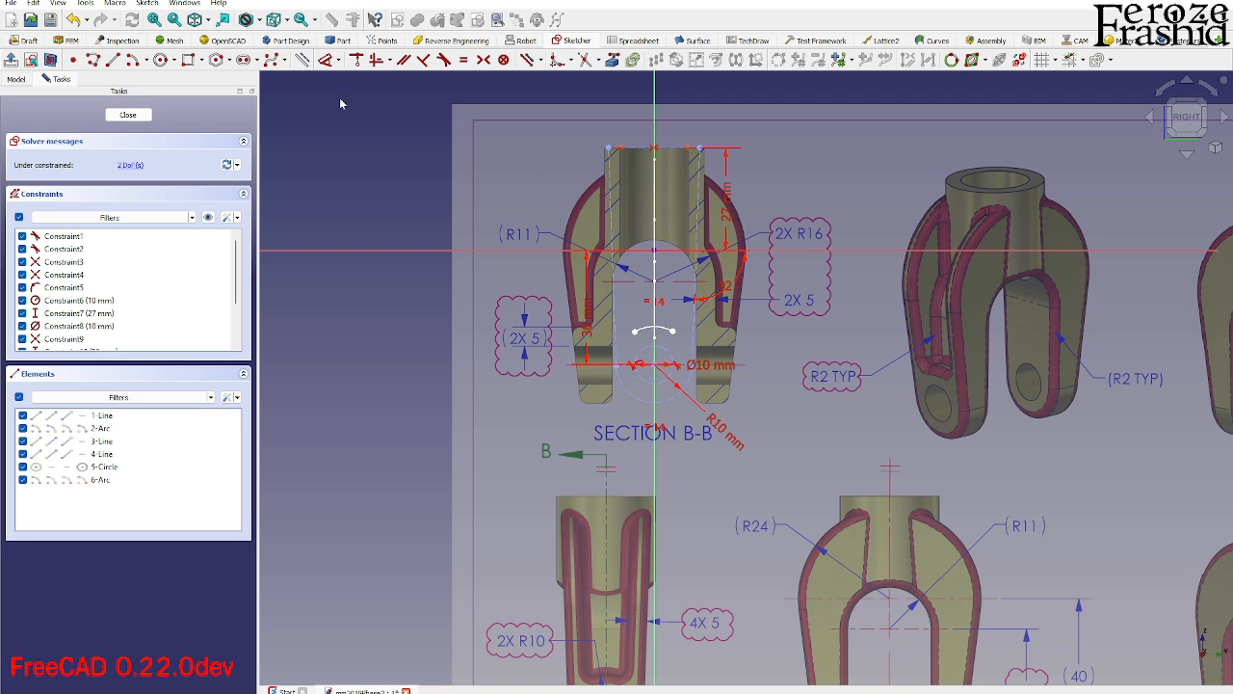
Draw the pocket's top edge along the leg's top line and two side lines down to the new arc's ends.
scroll(622, 147, "up", 2)
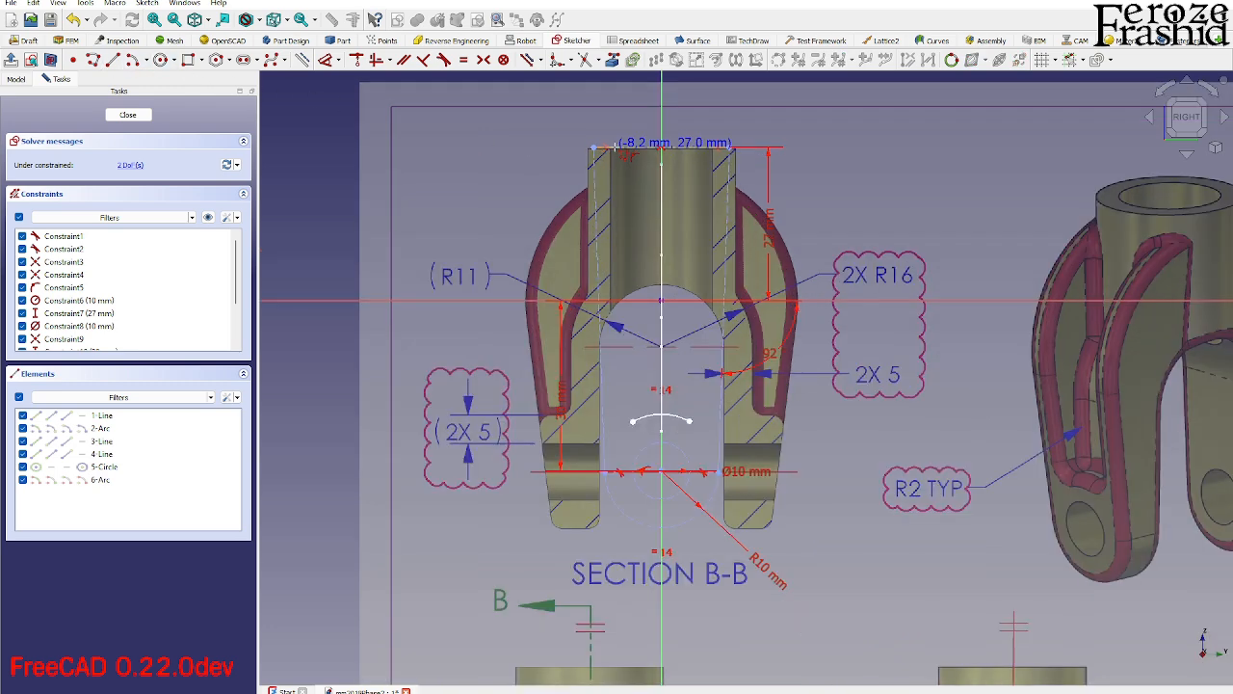
left_click(615, 148)
left_click(699, 147)
left_click(699, 148)
left_click(690, 421)
left_click(615, 147)
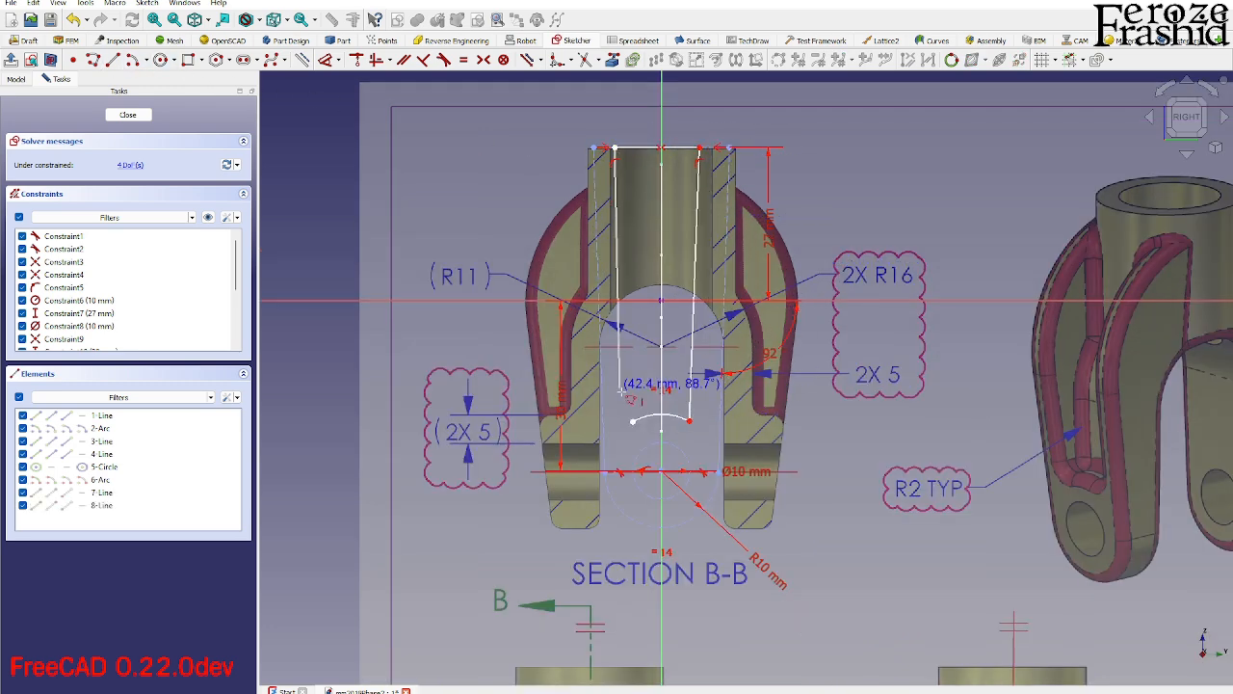
left_click(632, 421)
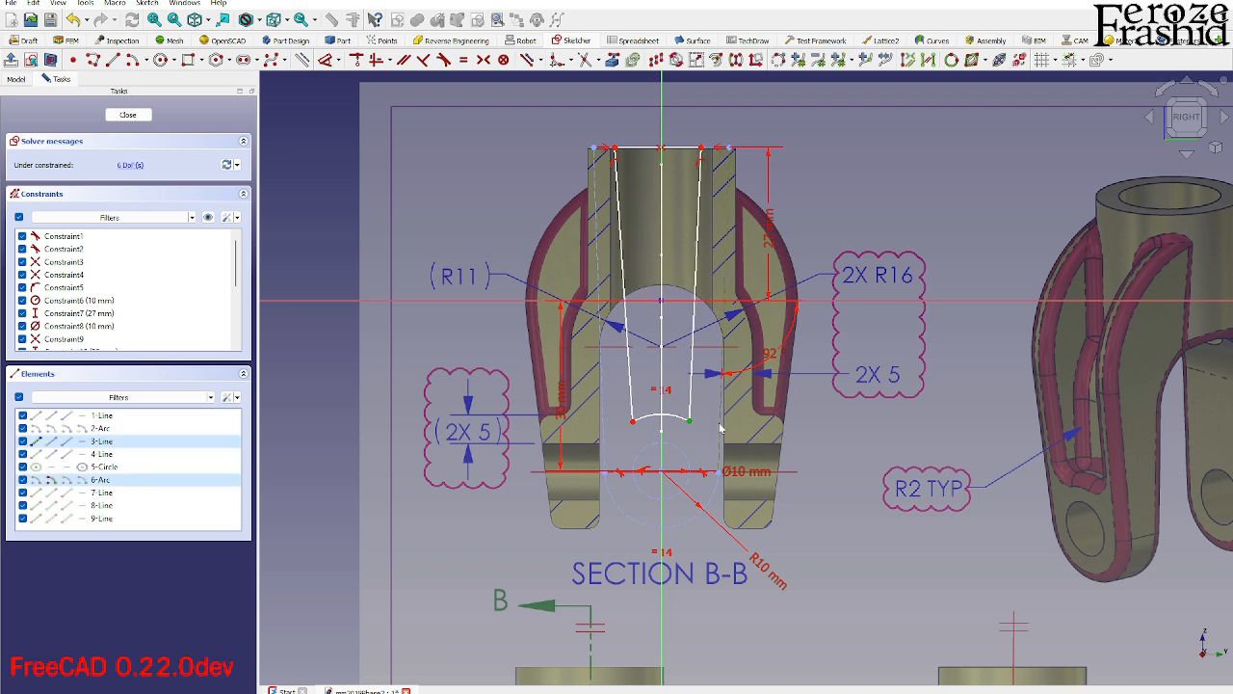
Constrain the pocket arc's right end at 5 mm from the leg's right construction edge.
key("d")
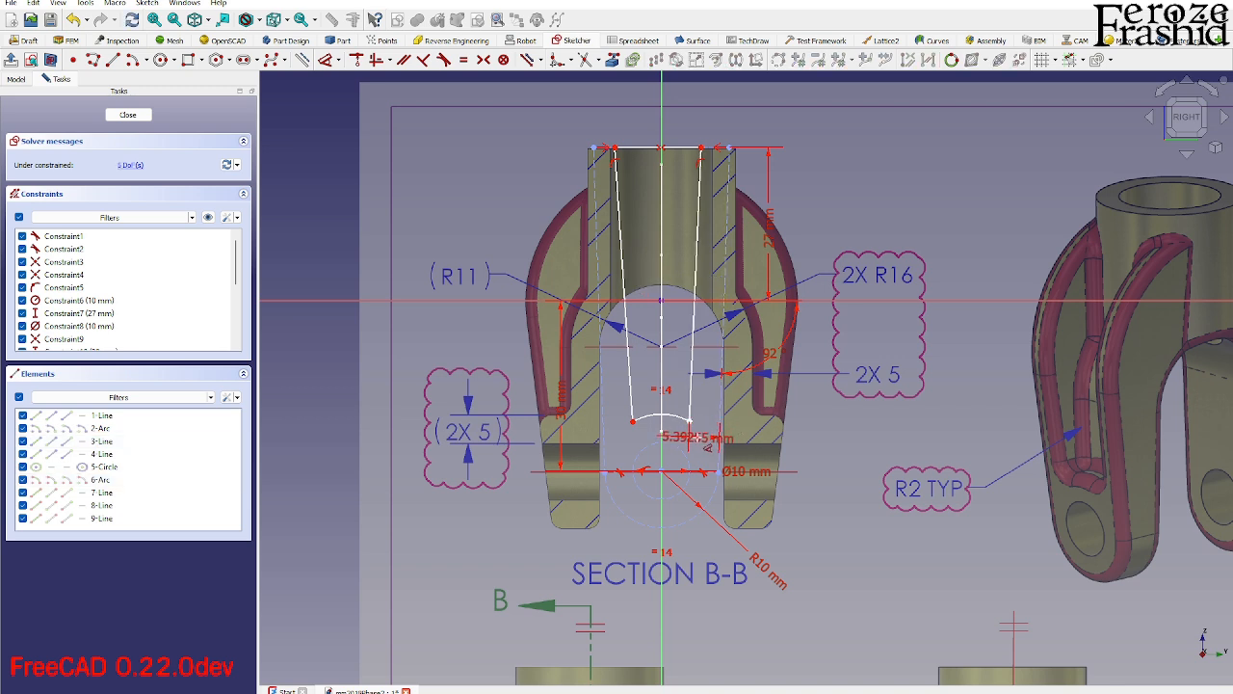
left_click(702, 442)
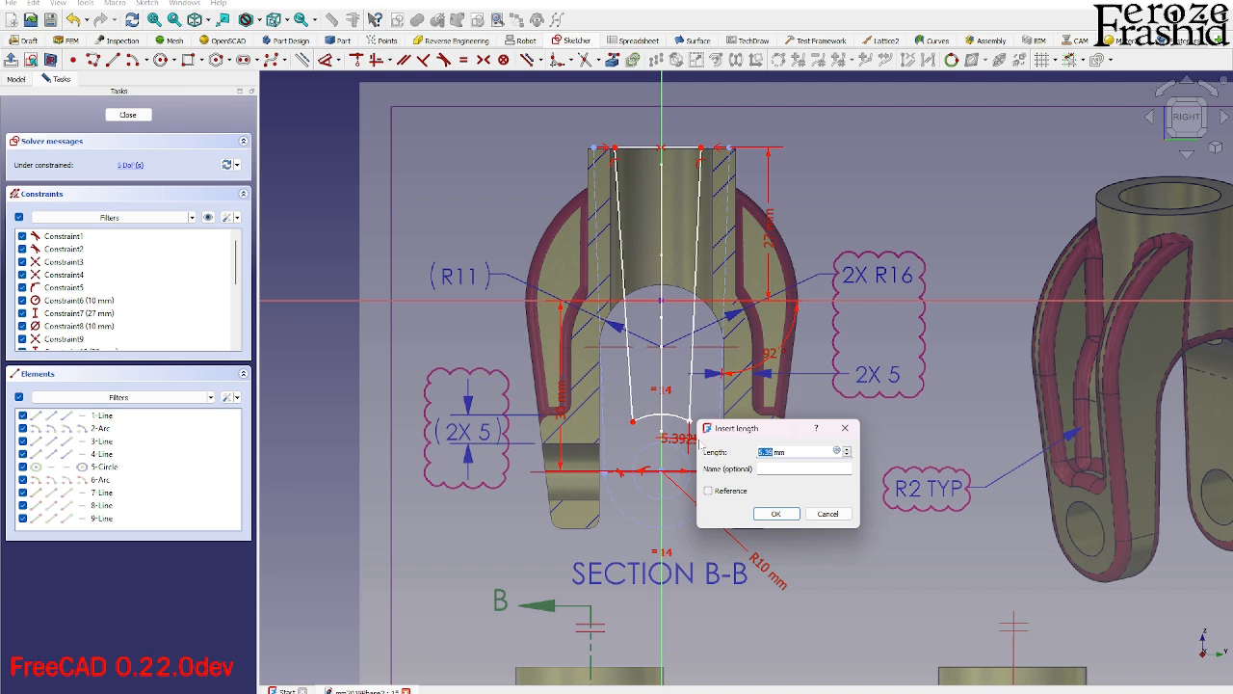
type("5")
key("Return")
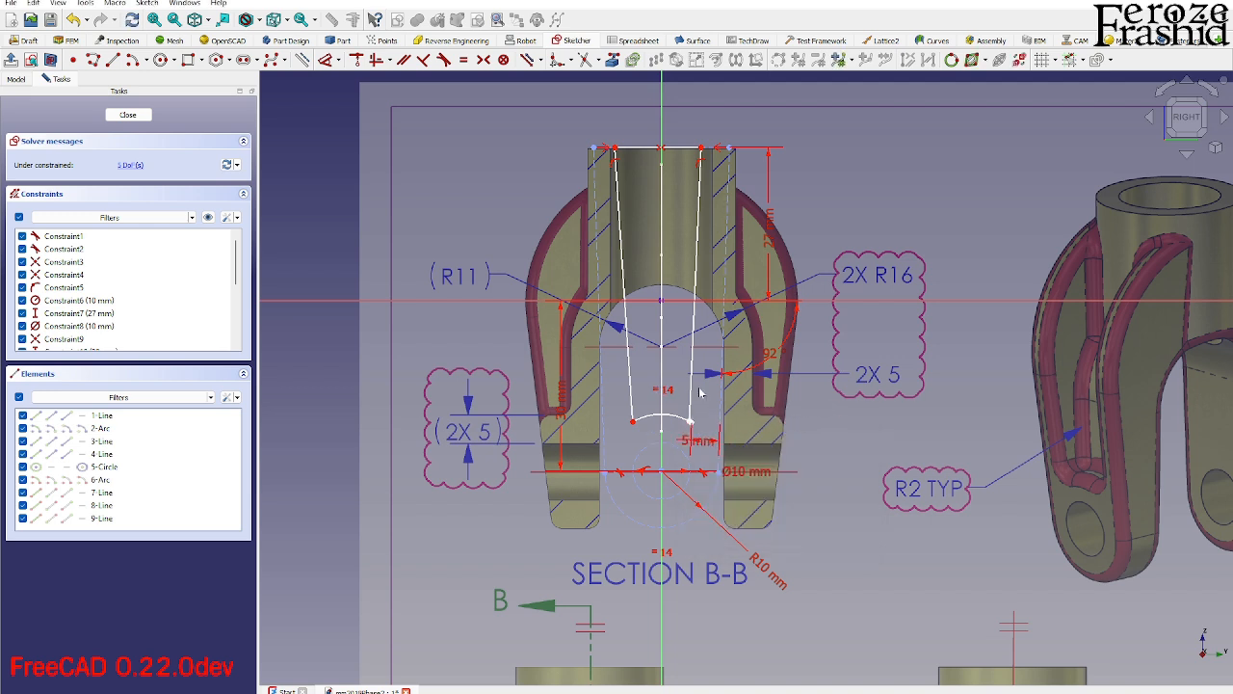
Make the pocket's right side line parallel to the leg's right construction edge and join its lower end to the arc's right end.
left_click(694, 391)
left_click(720, 401)
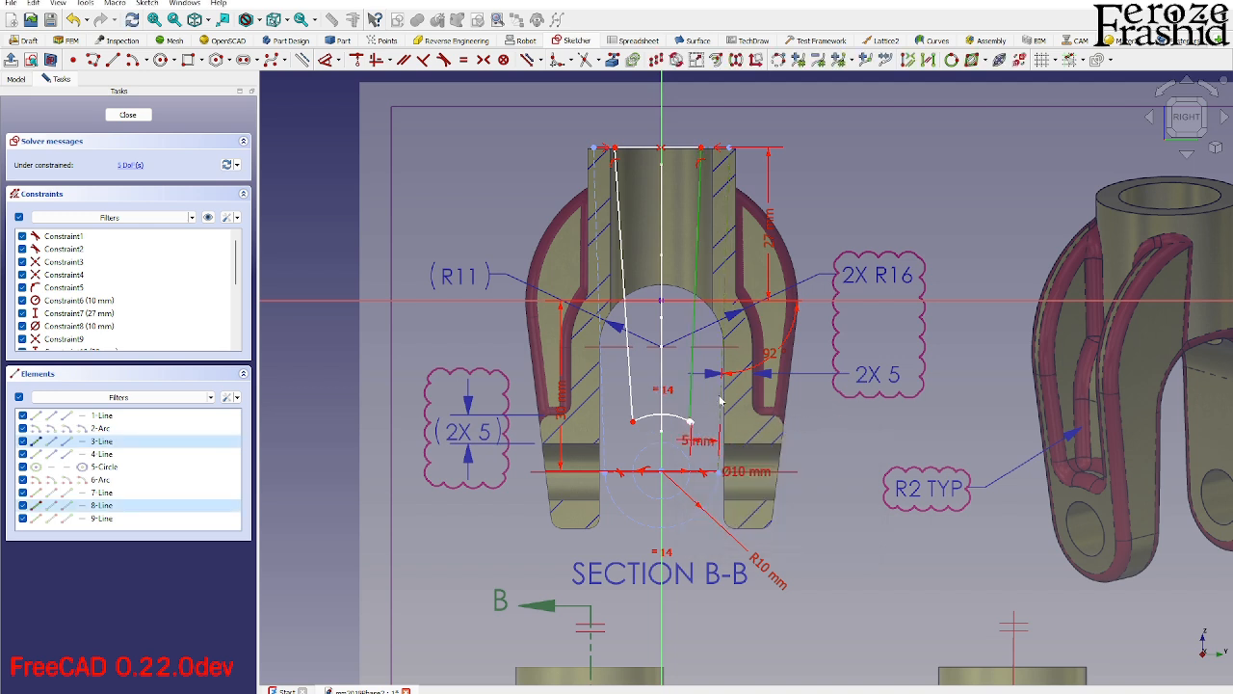
key("e")
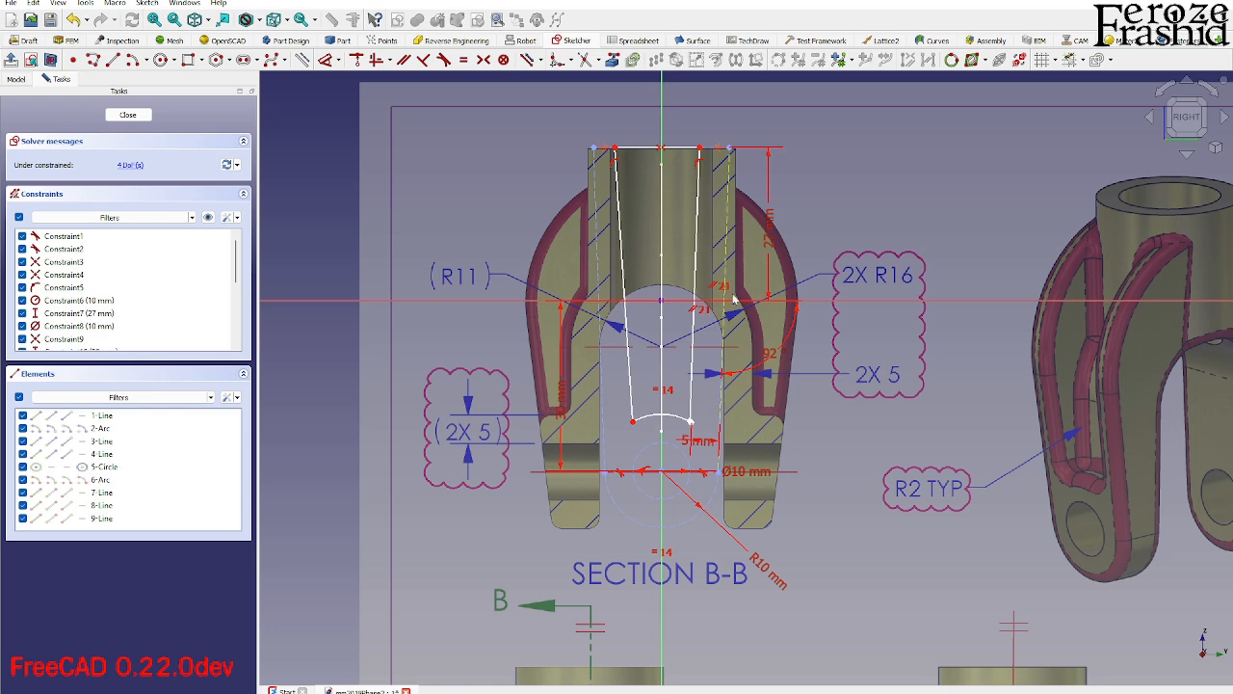
left_click_drag(698, 152, 698, 152)
scroll(695, 415, "up", 3)
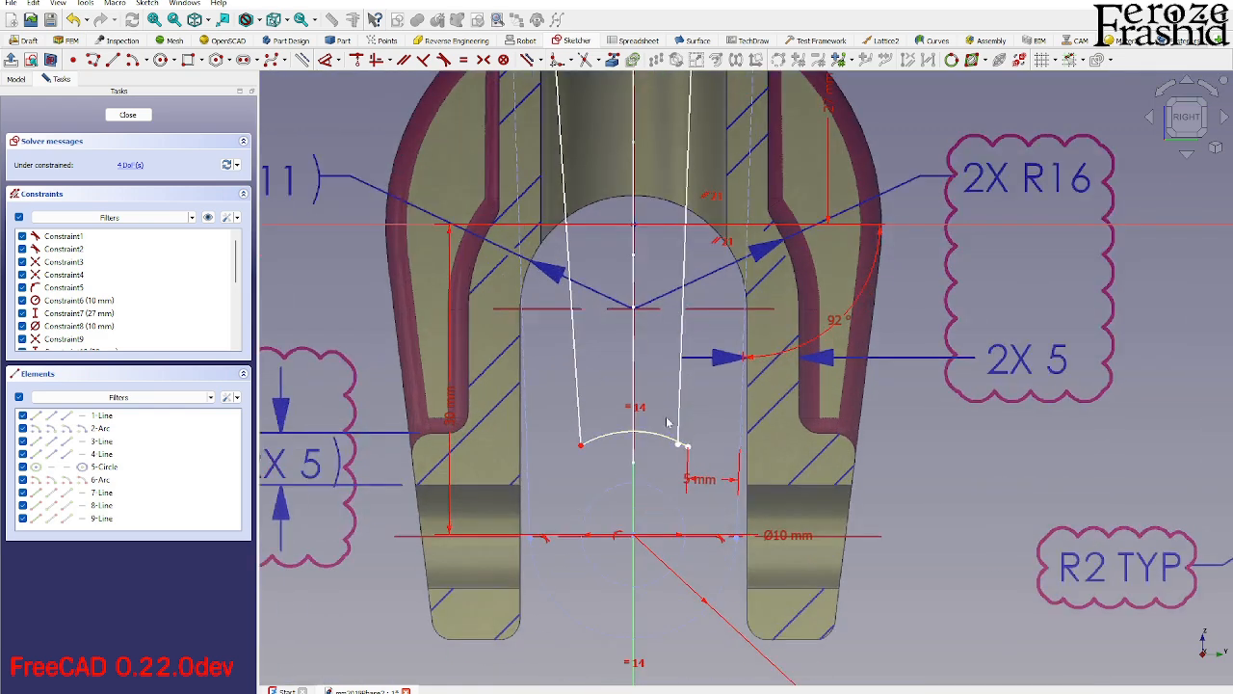
left_click(685, 444)
key("c")
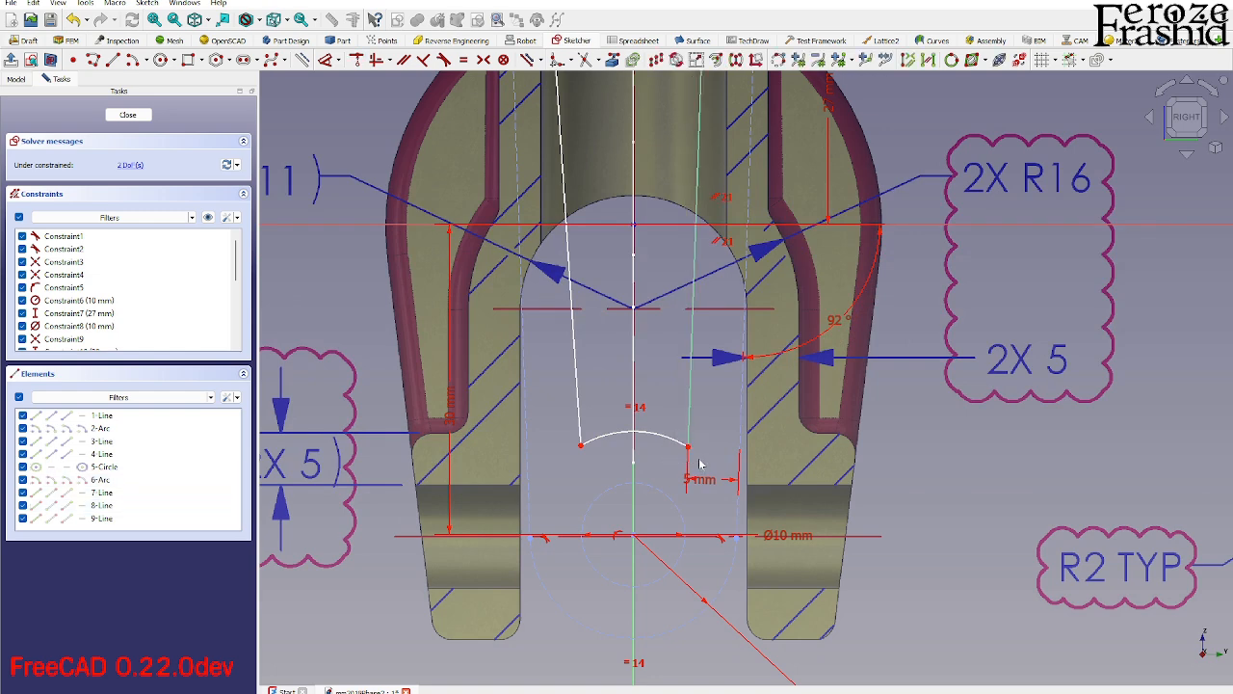
scroll(698, 405, "down", 2)
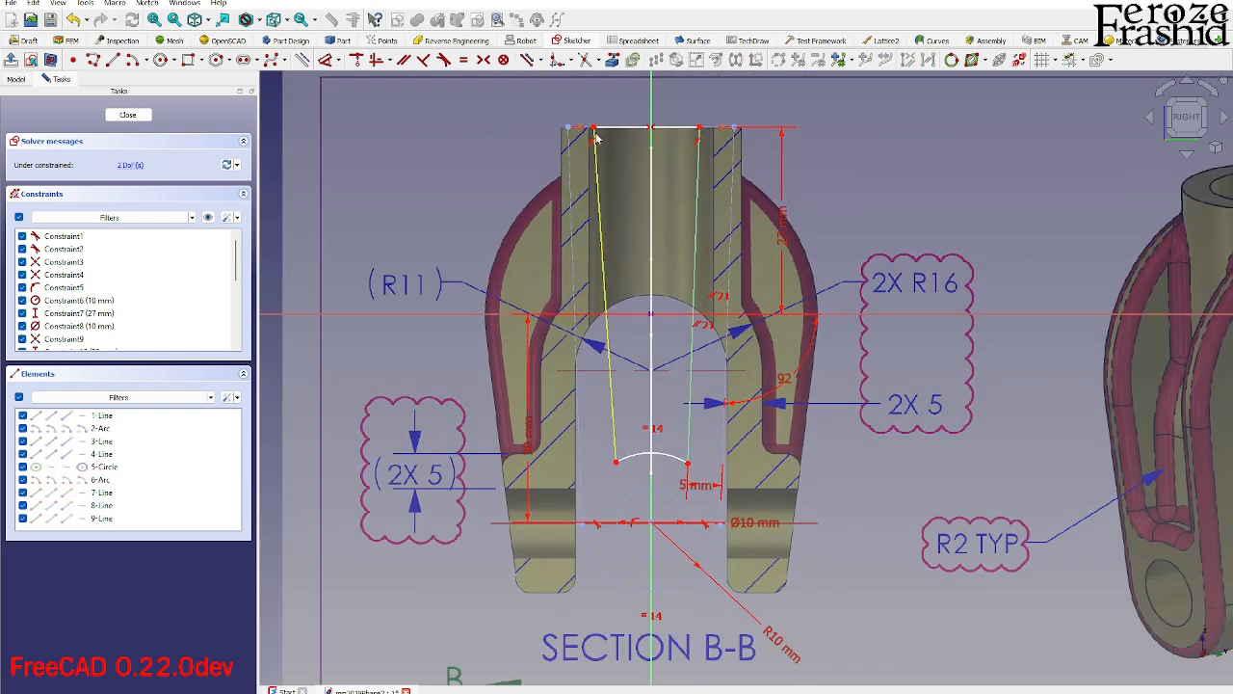
Make the pocket's two upper corners symmetric about the vertical axis and align the lower arc's two ends horizontally.
left_click(694, 222)
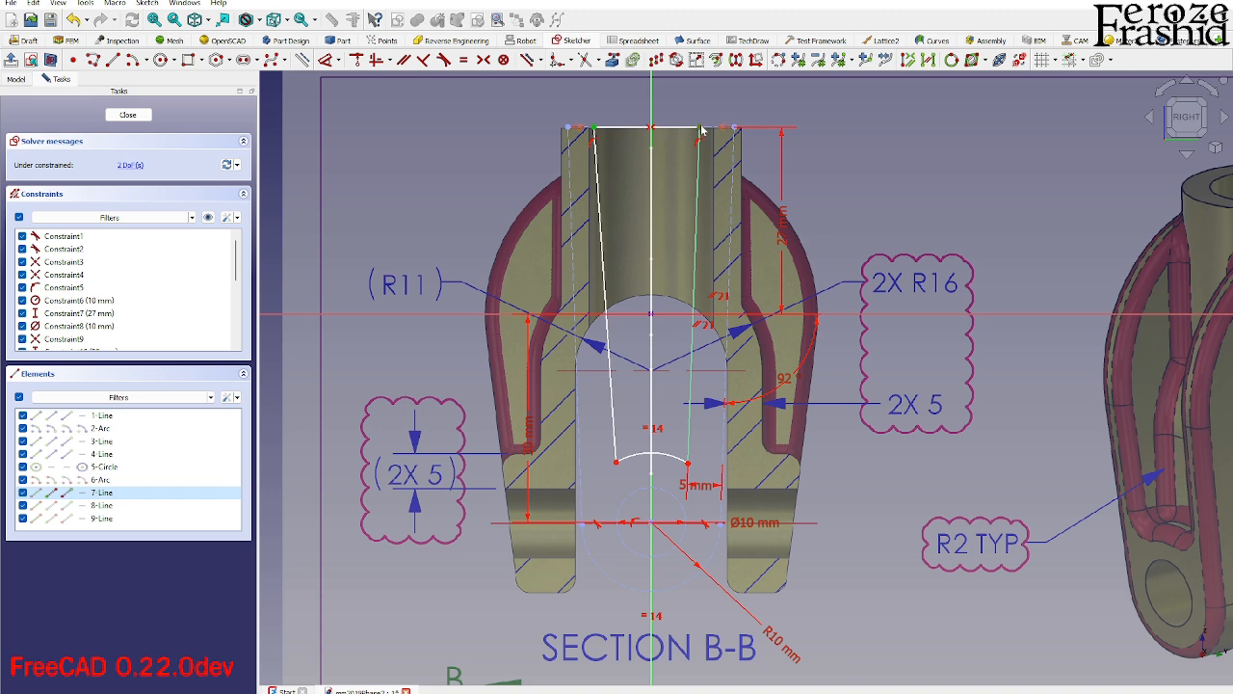
left_click(653, 114)
key("s")
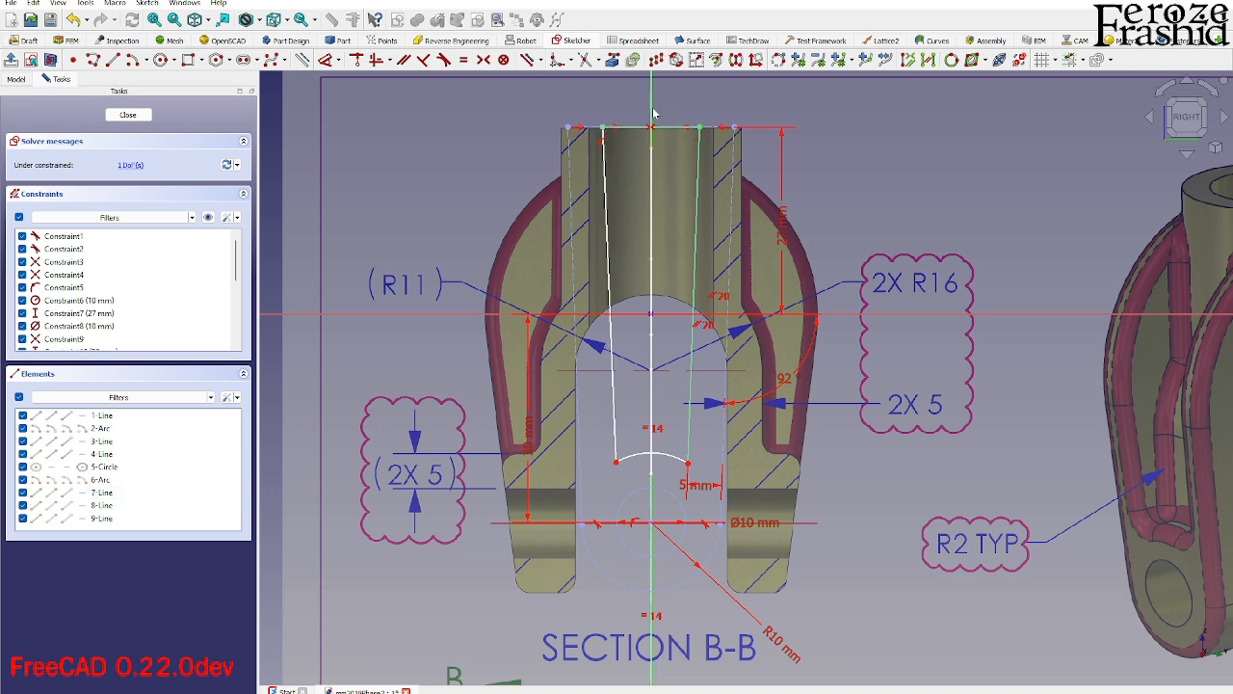
left_click(621, 464)
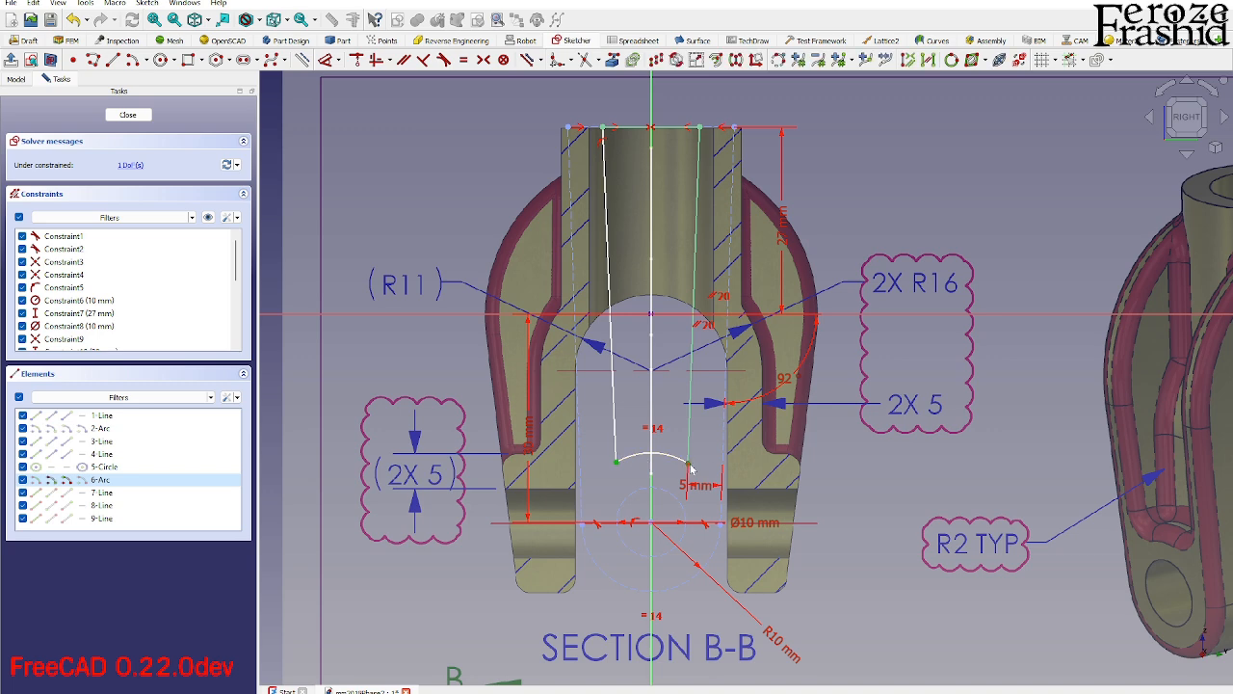
key("e")
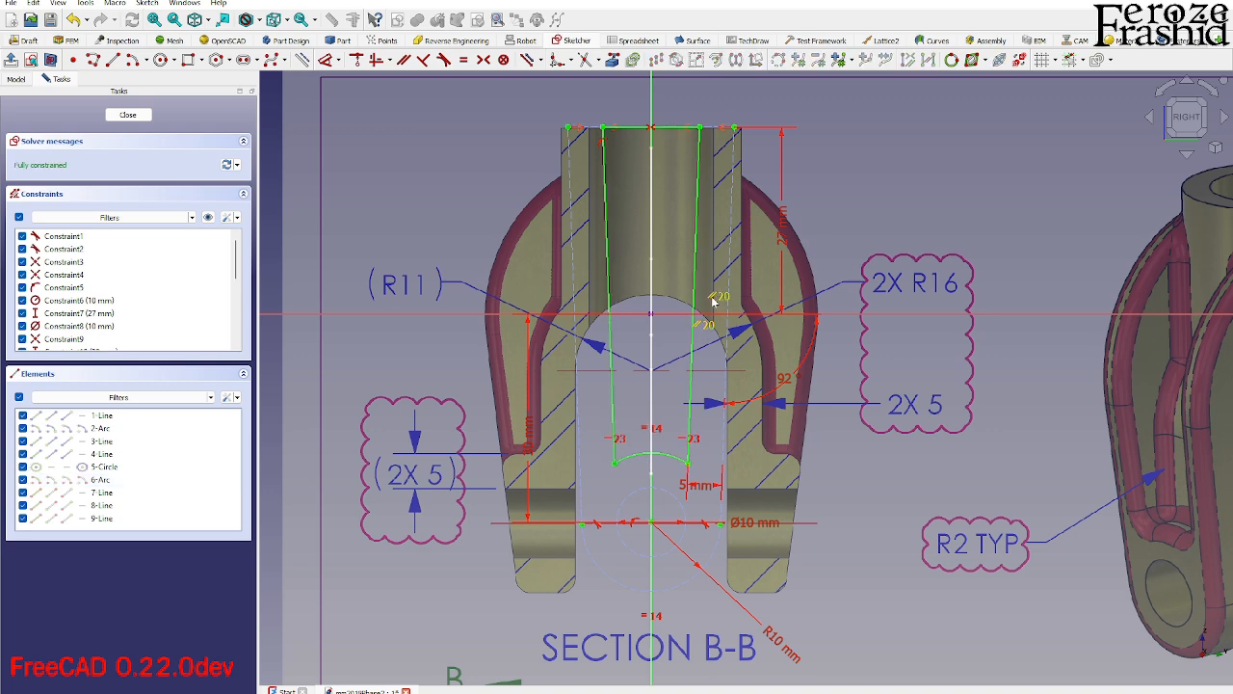
Compare the pocket sketch with the drawing's side view and Section B-B, checking the lower arc and its corners.
scroll(643, 271, "down", 5)
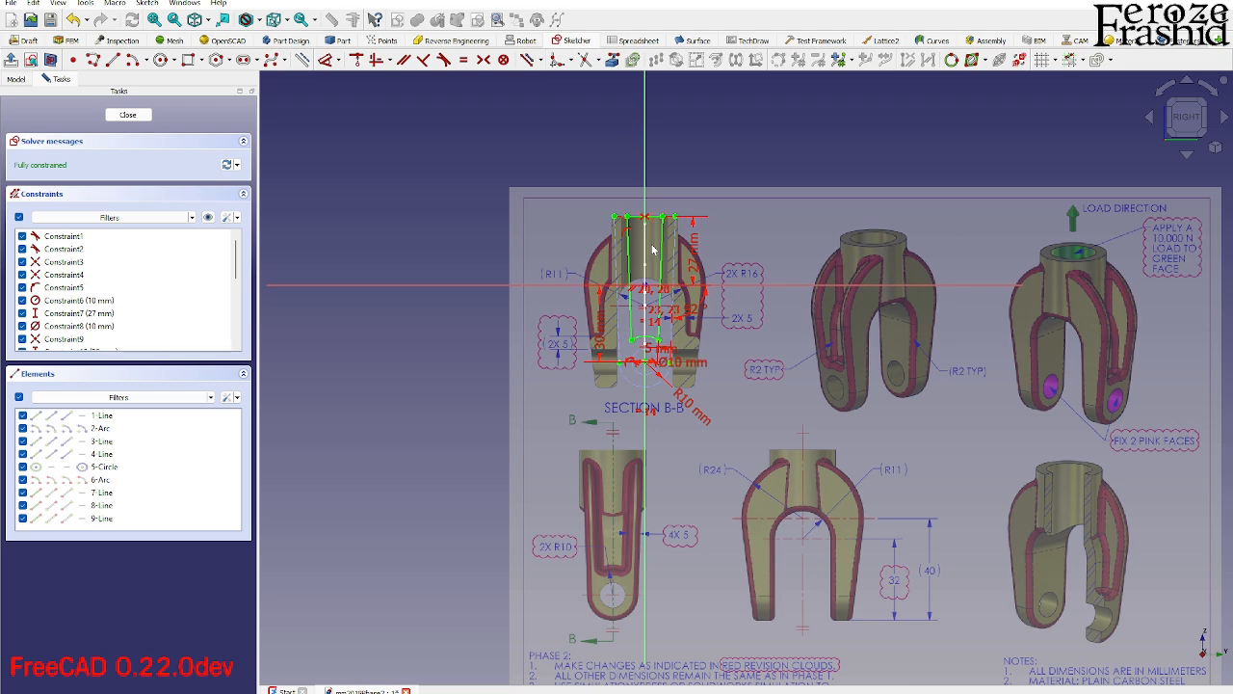
scroll(635, 382, "up", 2)
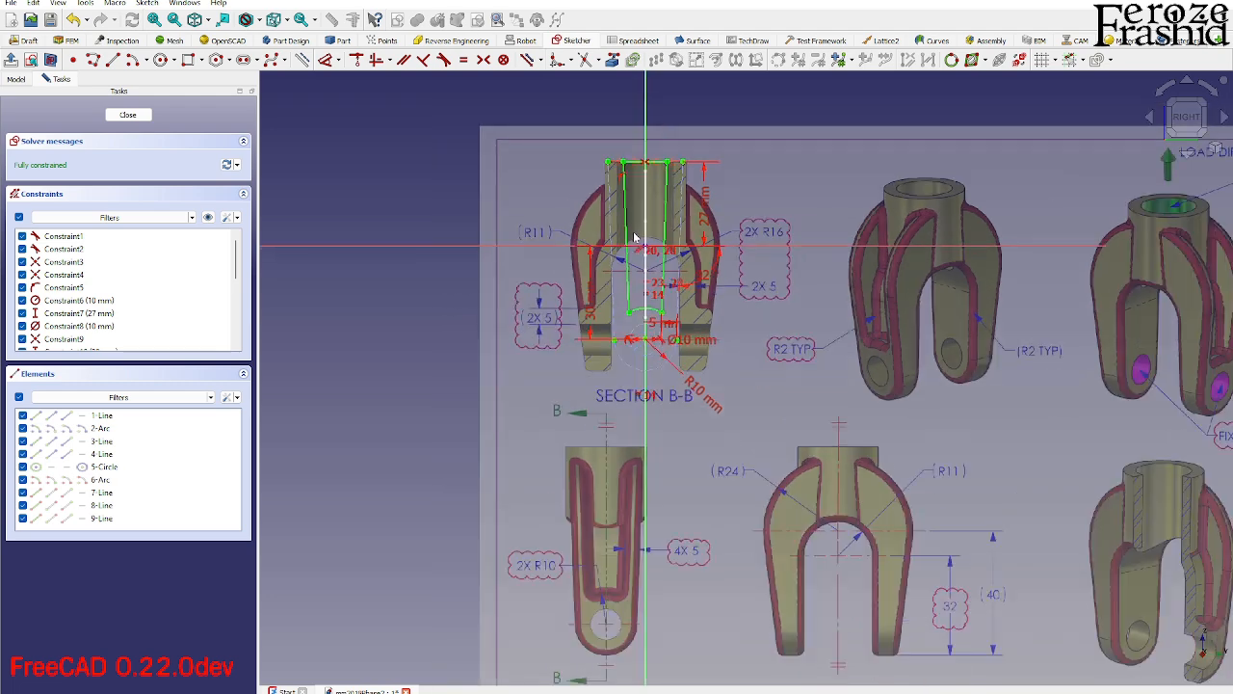
scroll(599, 510, "up", 4)
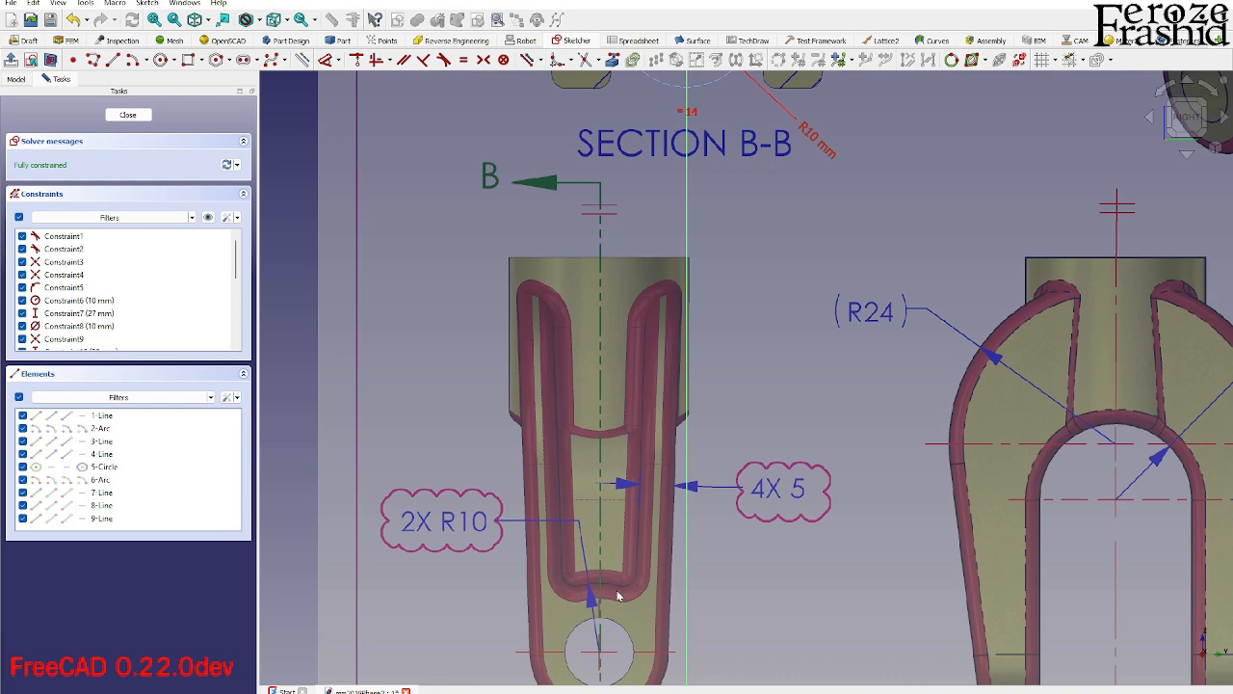
scroll(629, 596, "down", 3)
scroll(690, 196, "up", 3)
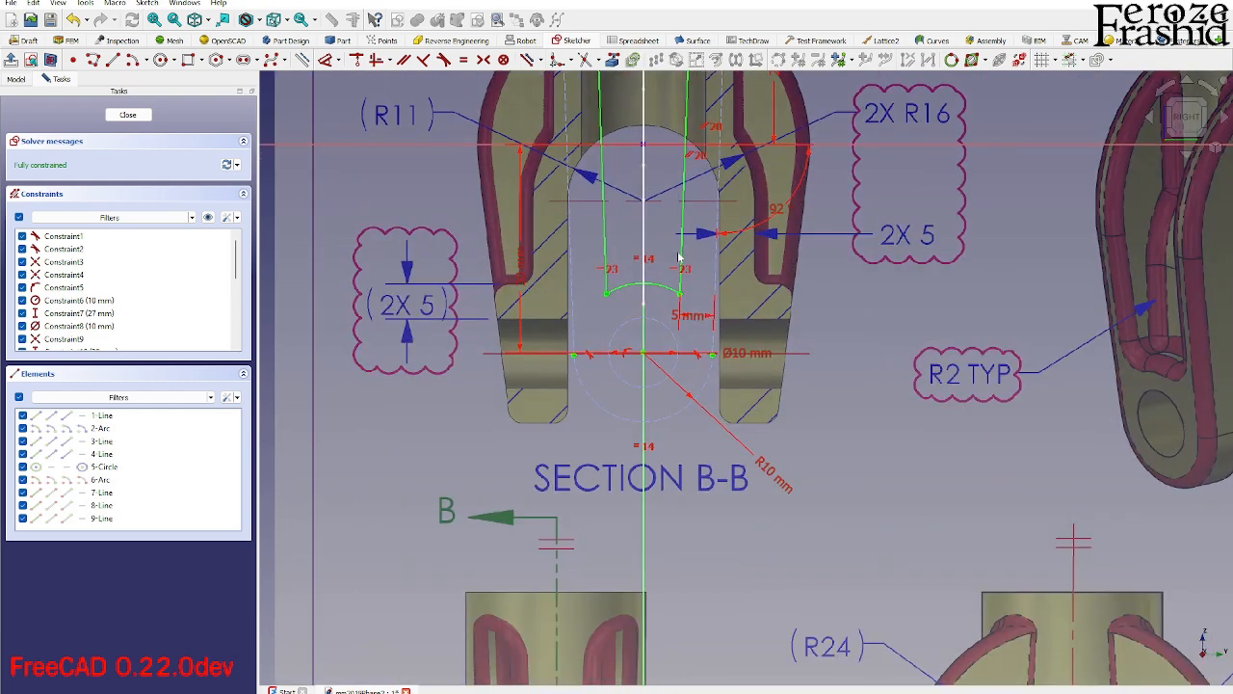
scroll(675, 243, "down", 4)
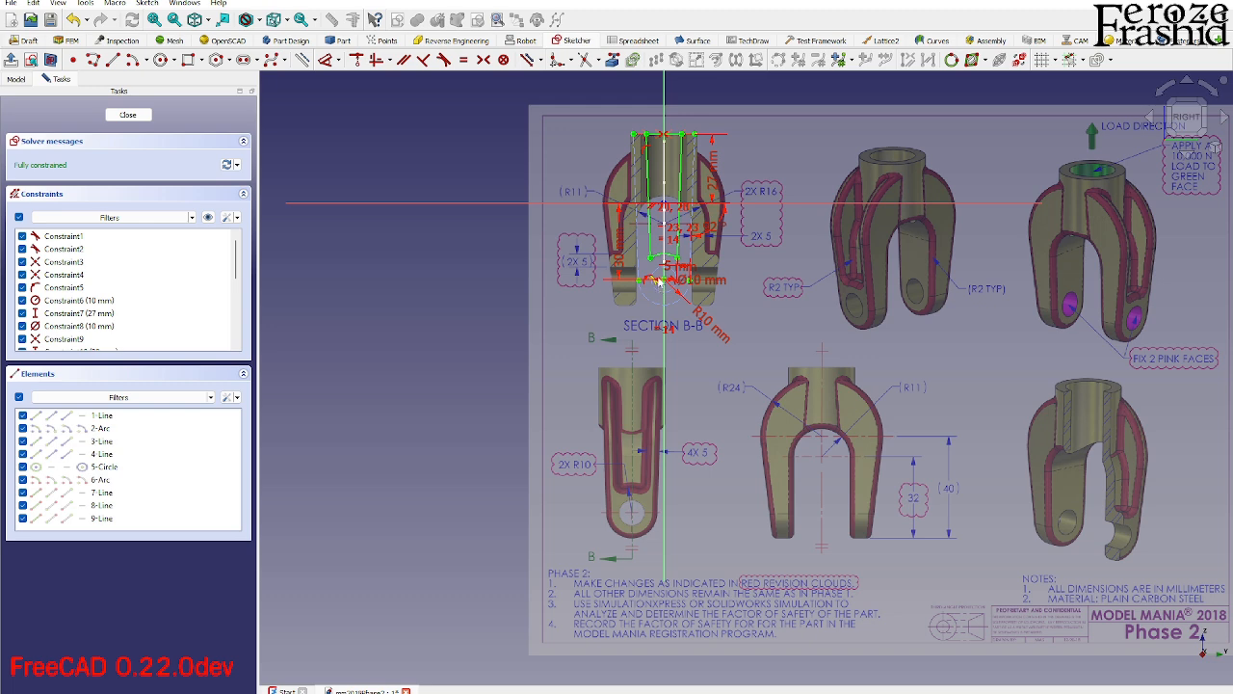
scroll(677, 260, "up", 3)
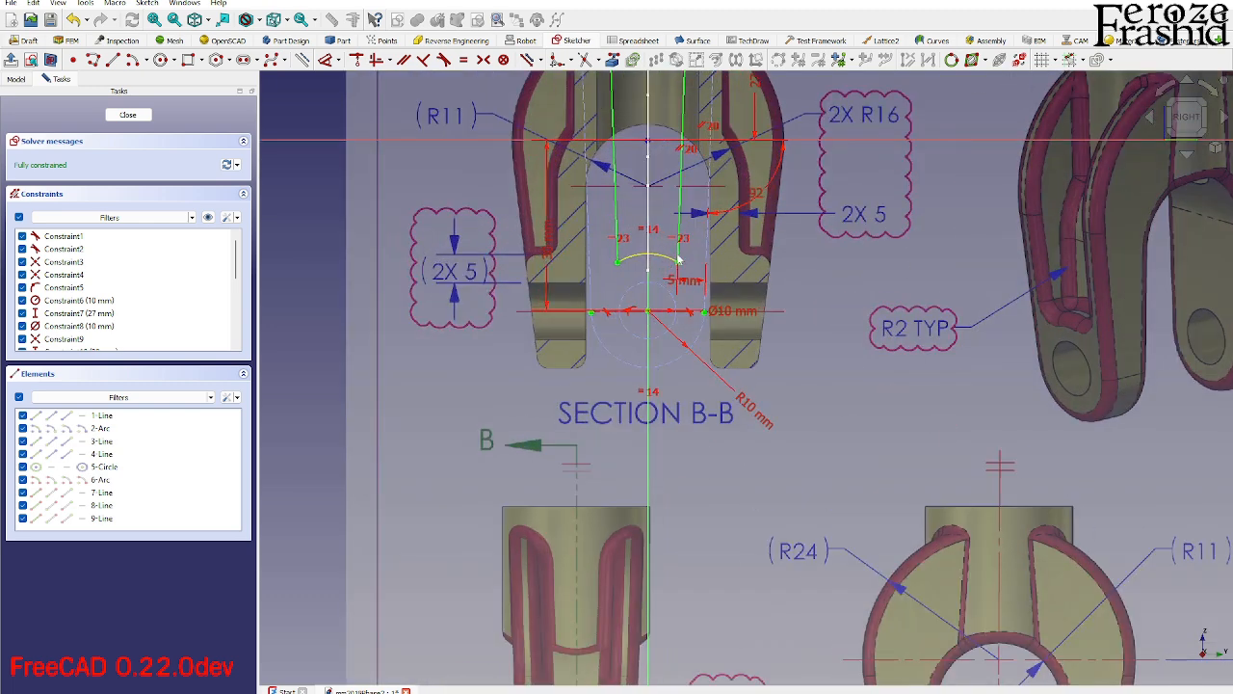
scroll(674, 265, "down", 3)
scroll(670, 280, "up", 3)
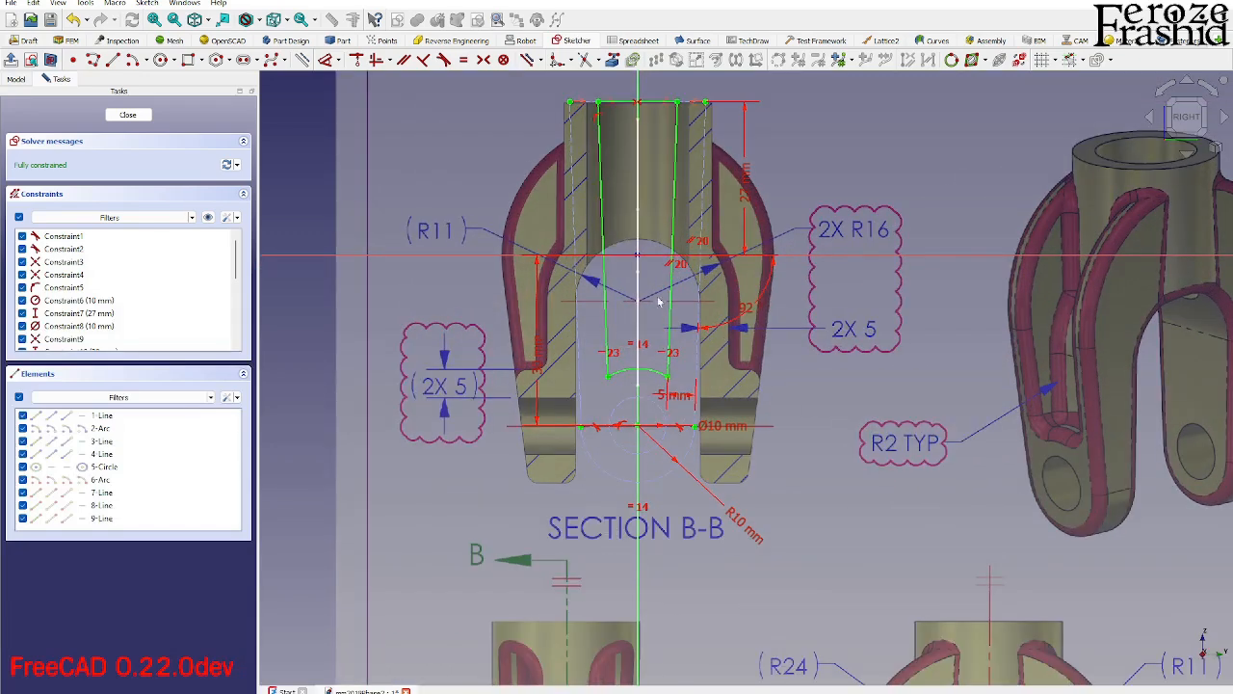
Fillet the pocket's two lower corners between the side lines and the arc, without preserving their exact radius.
left_click(568, 60)
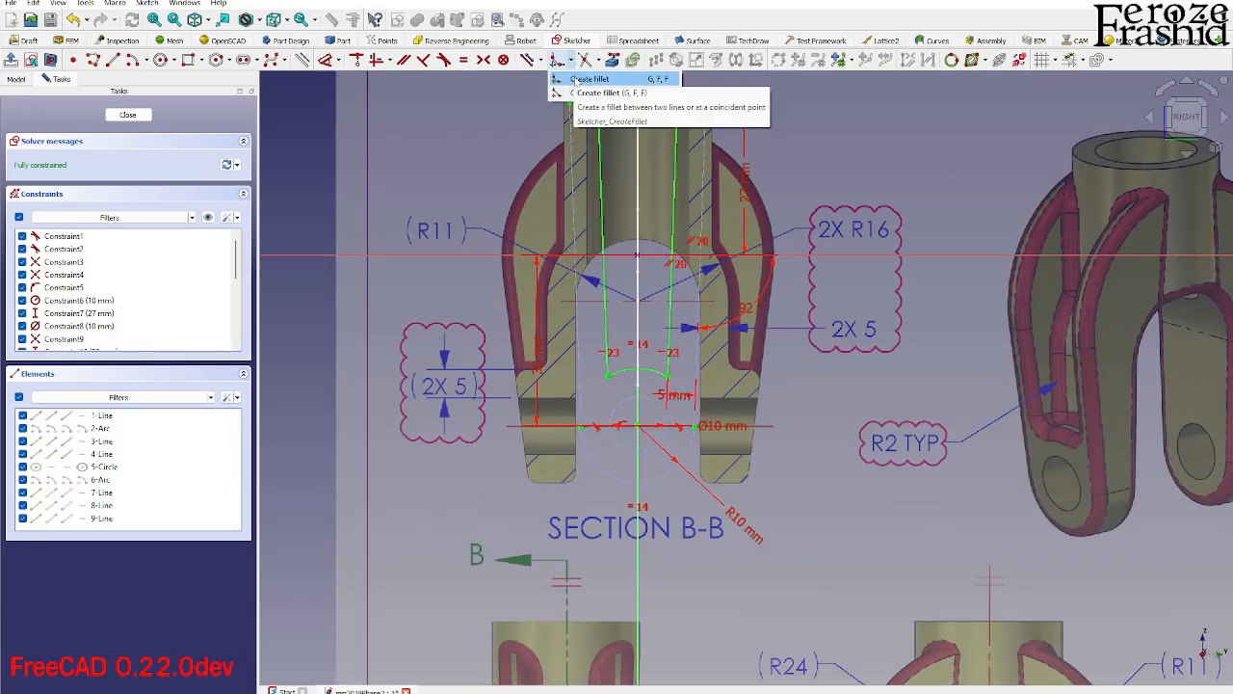
left_click(586, 79)
left_click(657, 373)
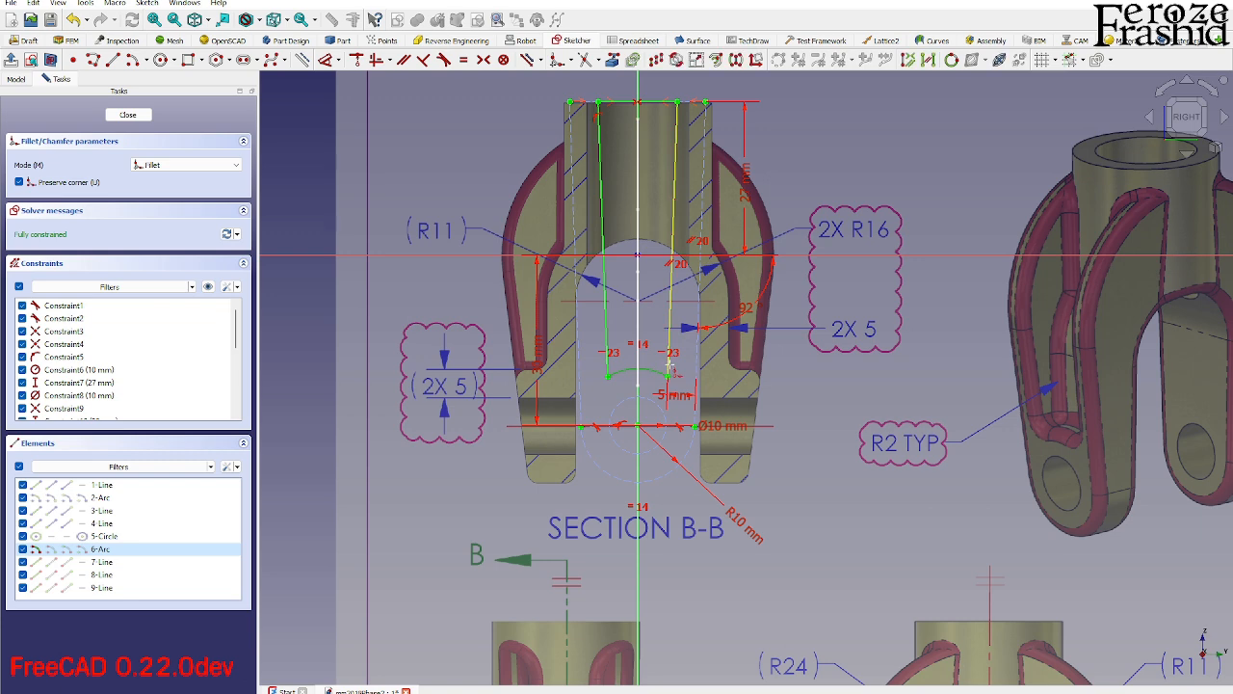
left_click(667, 363)
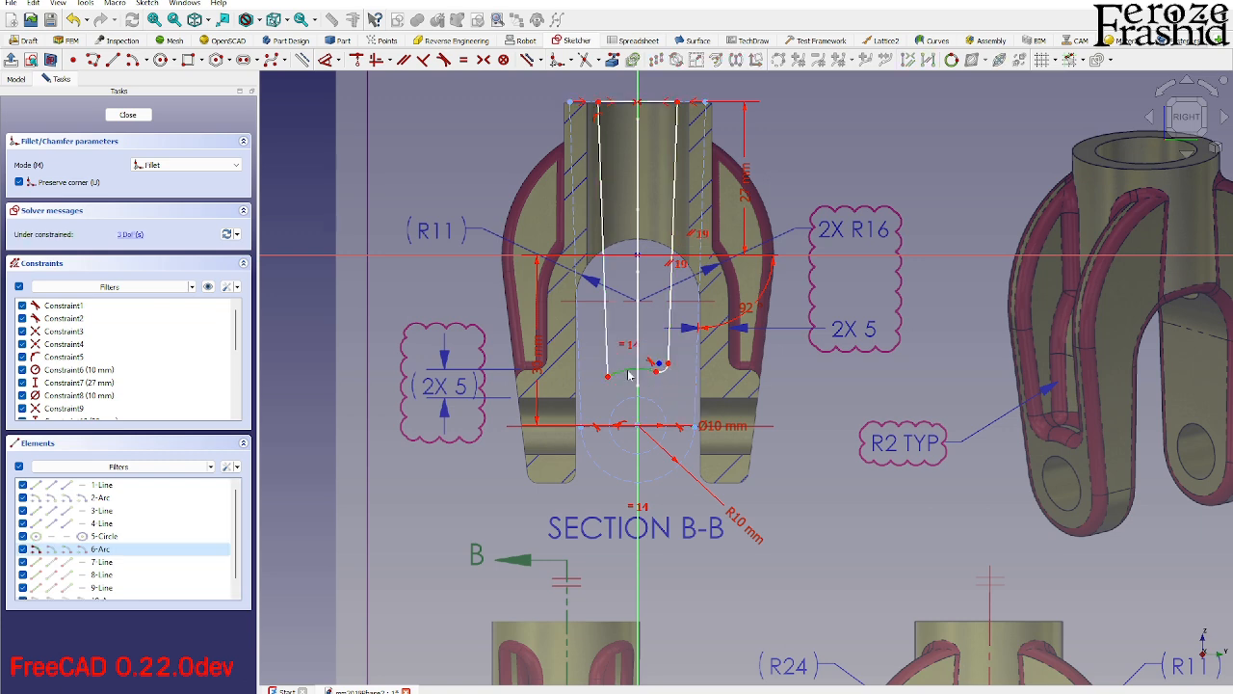
left_click(607, 357)
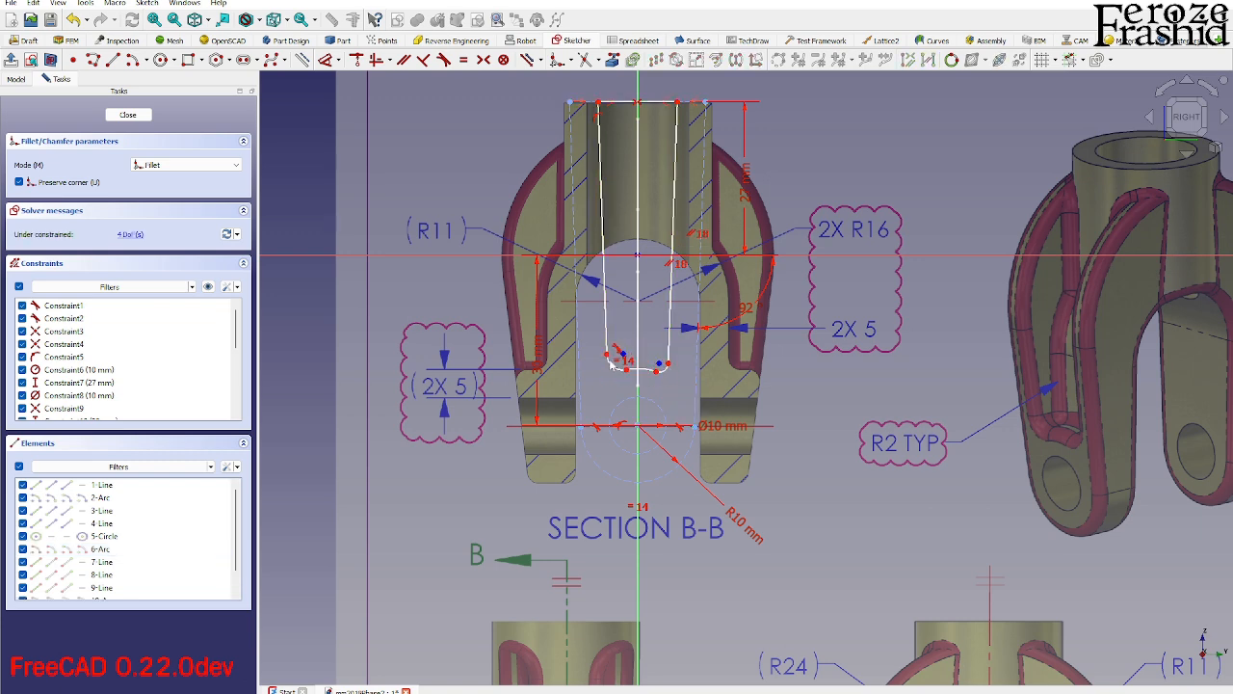
right_click(670, 386)
Make the two lower corner fillets equal and set their radius to 2 mm.
scroll(669, 385, "up", 4)
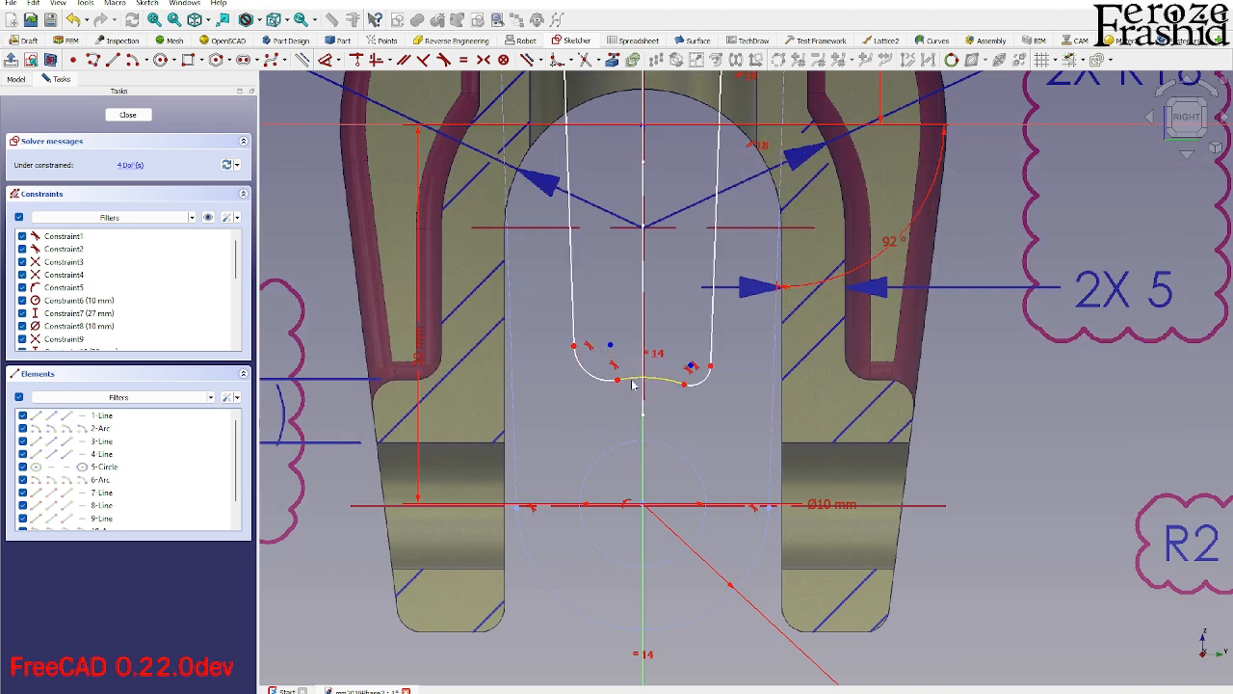
left_click(698, 381)
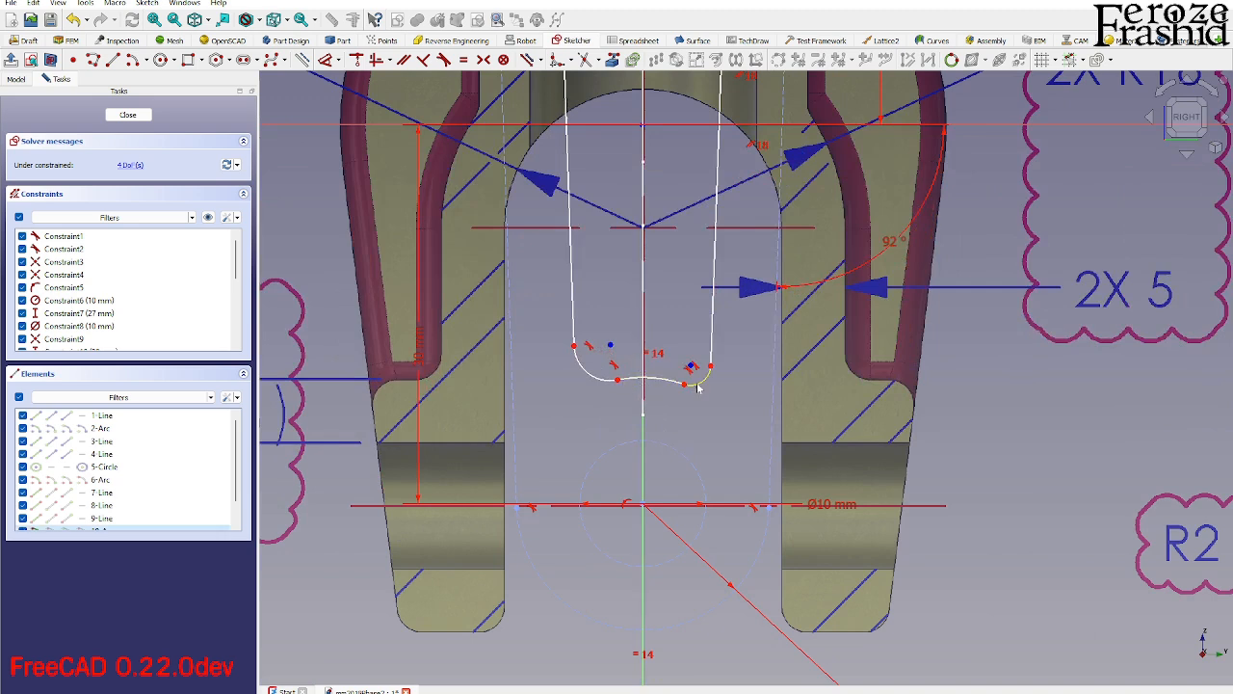
left_click(597, 379)
key("e")
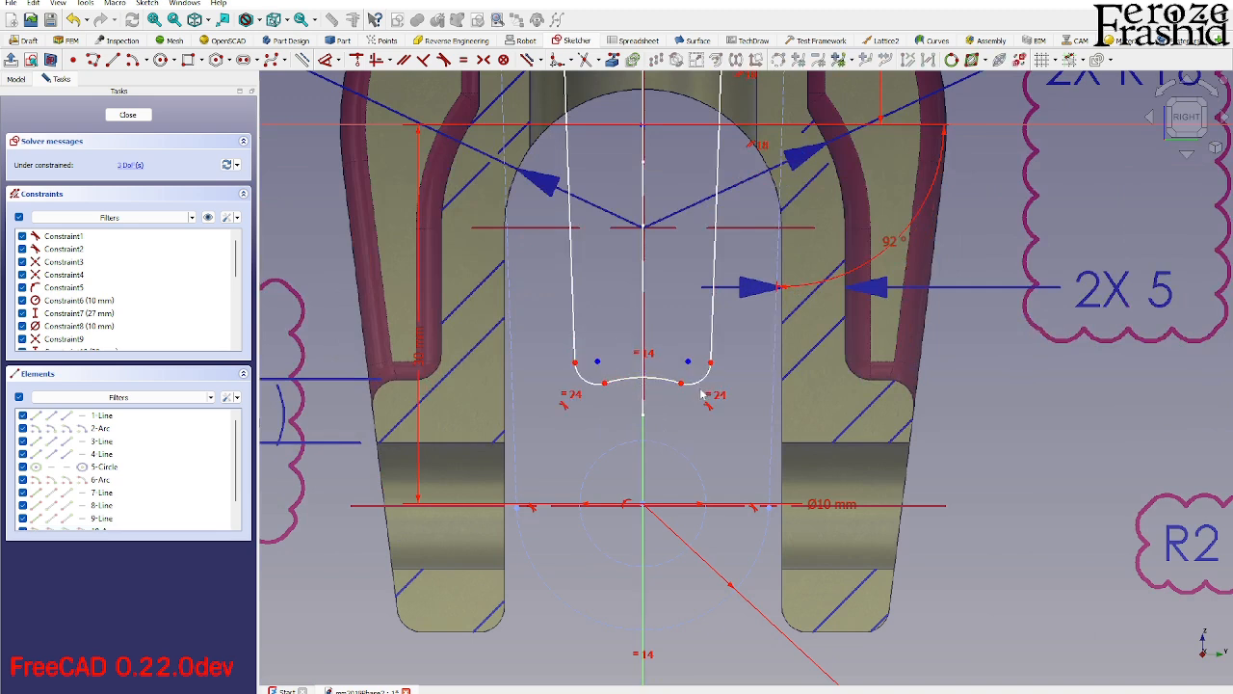
key("d")
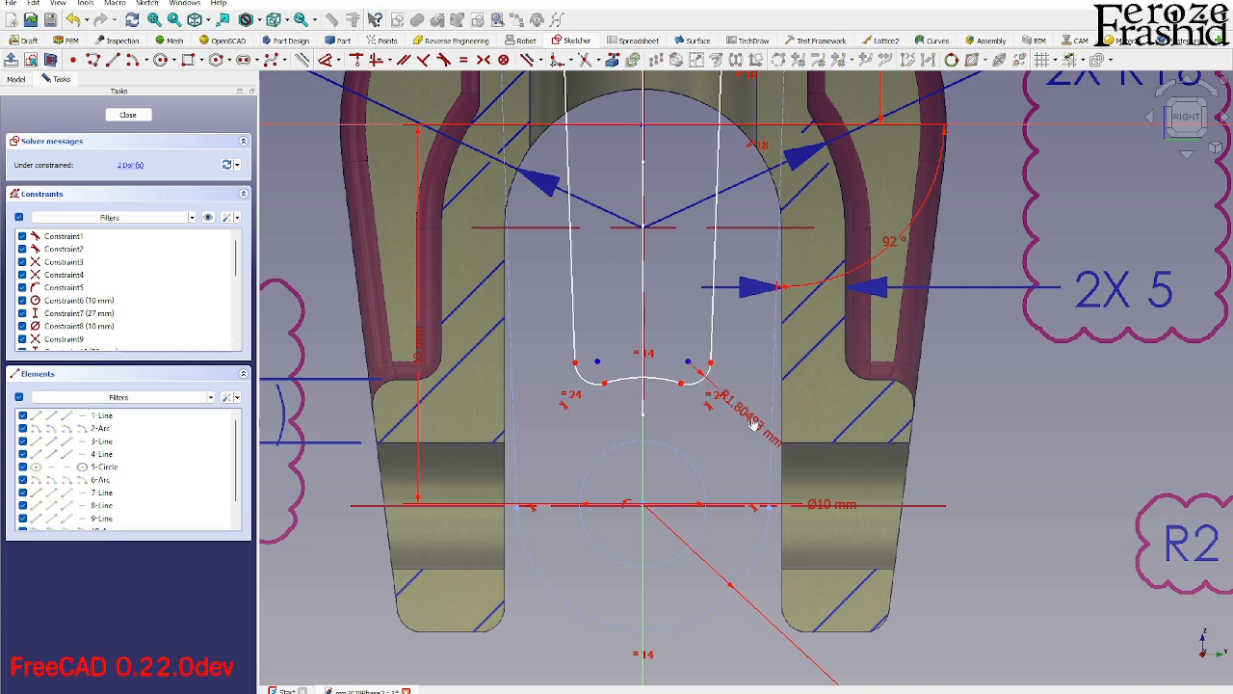
left_click(751, 417)
type("2")
key("Return")
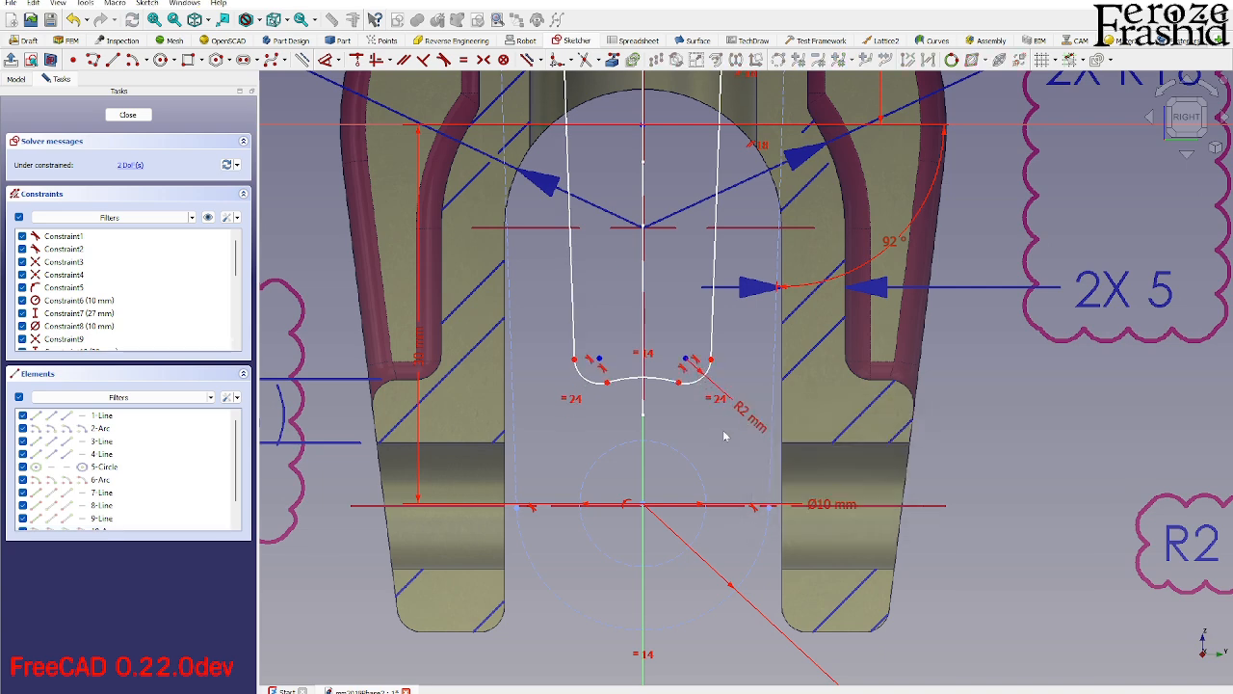
Constrain the lower end of the pocket's right side line at 5 mm from the leg's right construction edge.
scroll(704, 445, "down", 2)
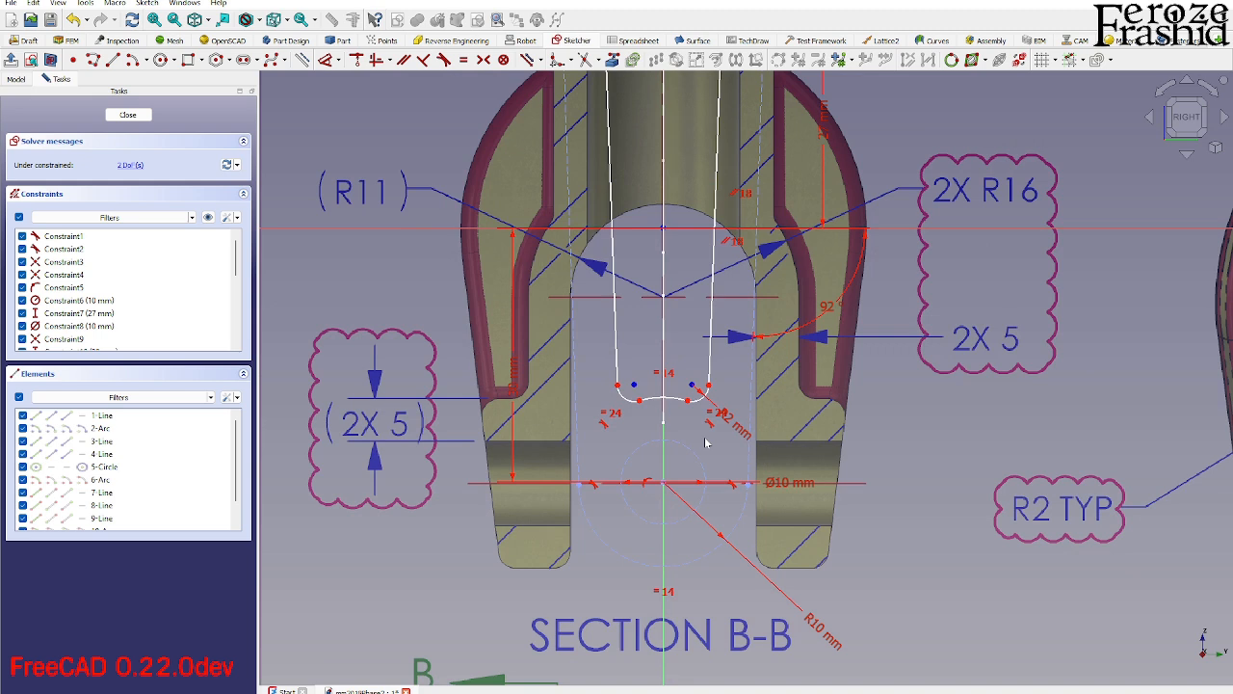
left_click(709, 388)
left_click(752, 396)
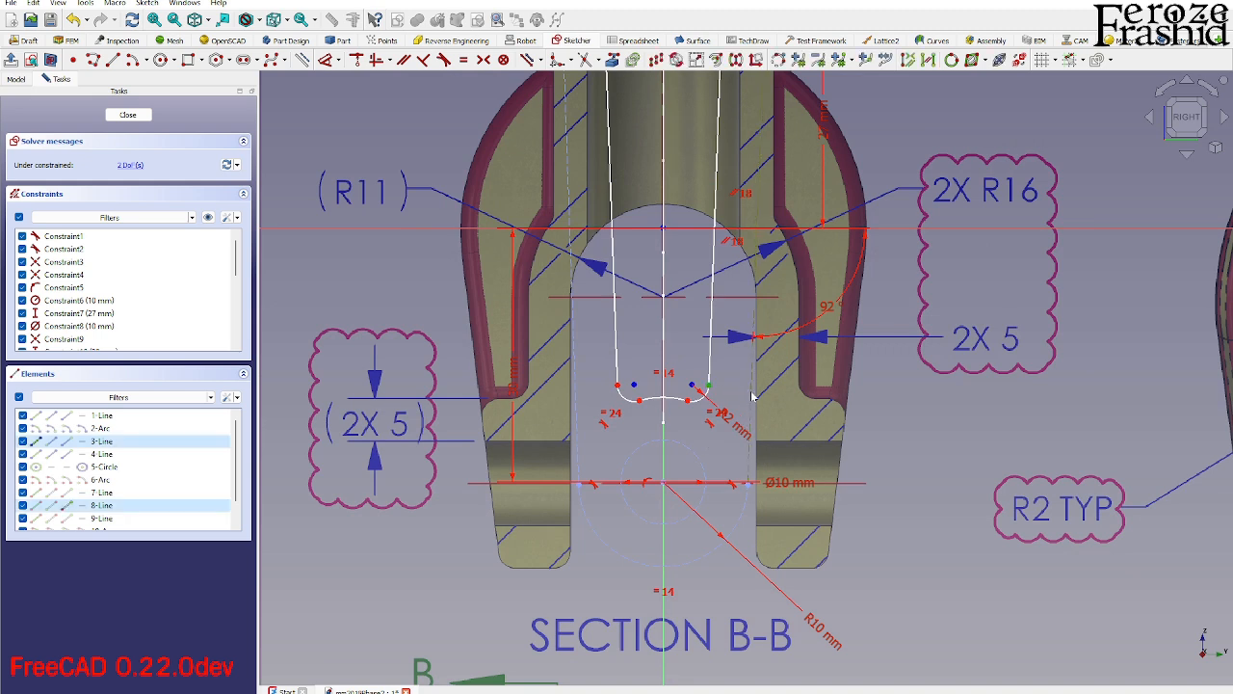
key("d")
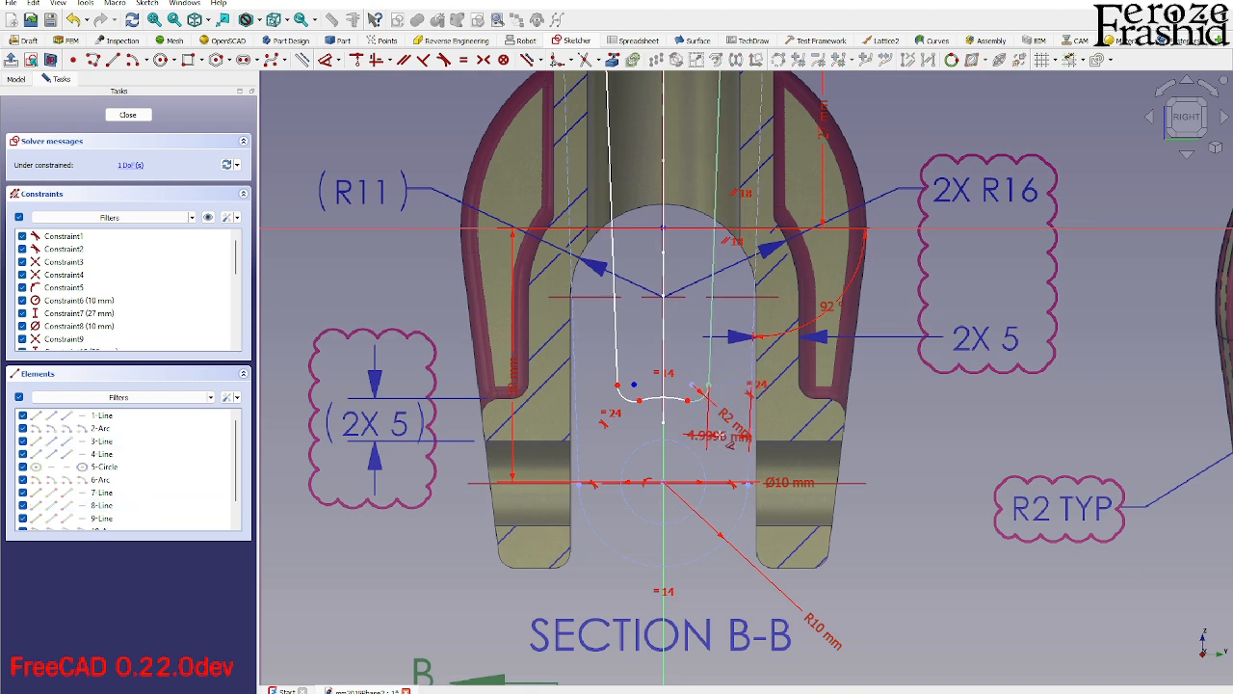
left_click(729, 448)
type("5mm")
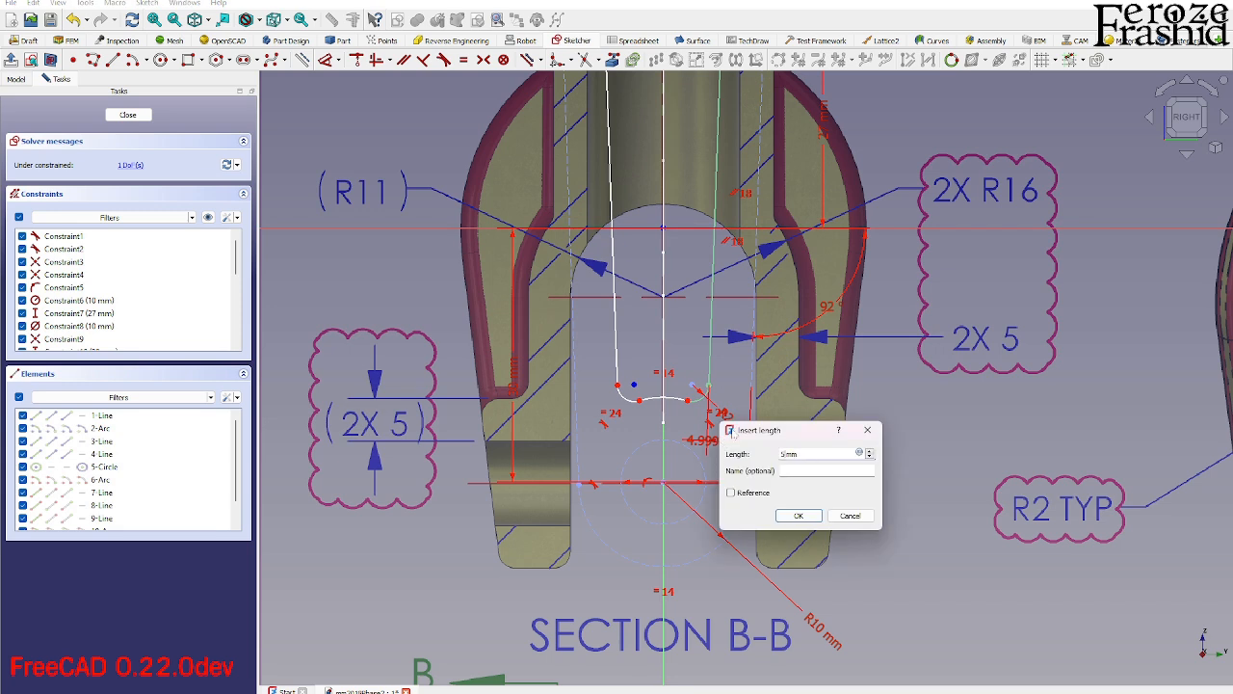
key("Return")
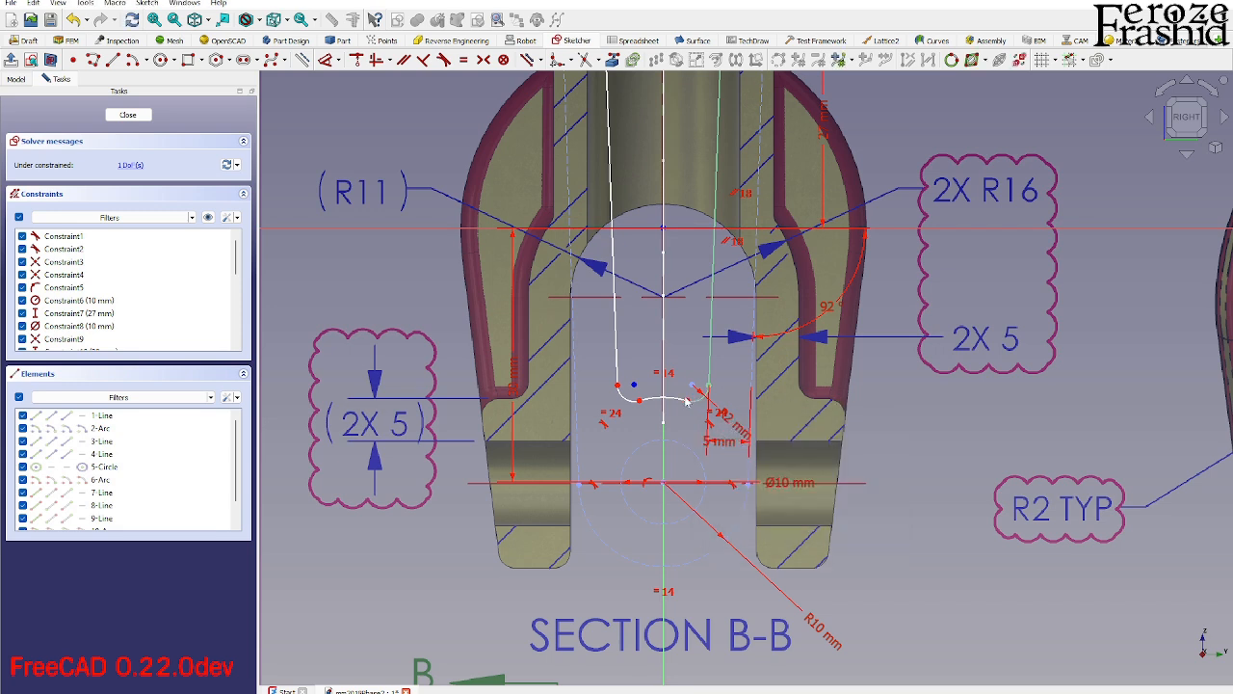
Align the centres of the two corner fillets horizontally and close the pocket sketch.
left_click(665, 399)
left_click(731, 540)
left_click_drag(638, 402, 639, 411)
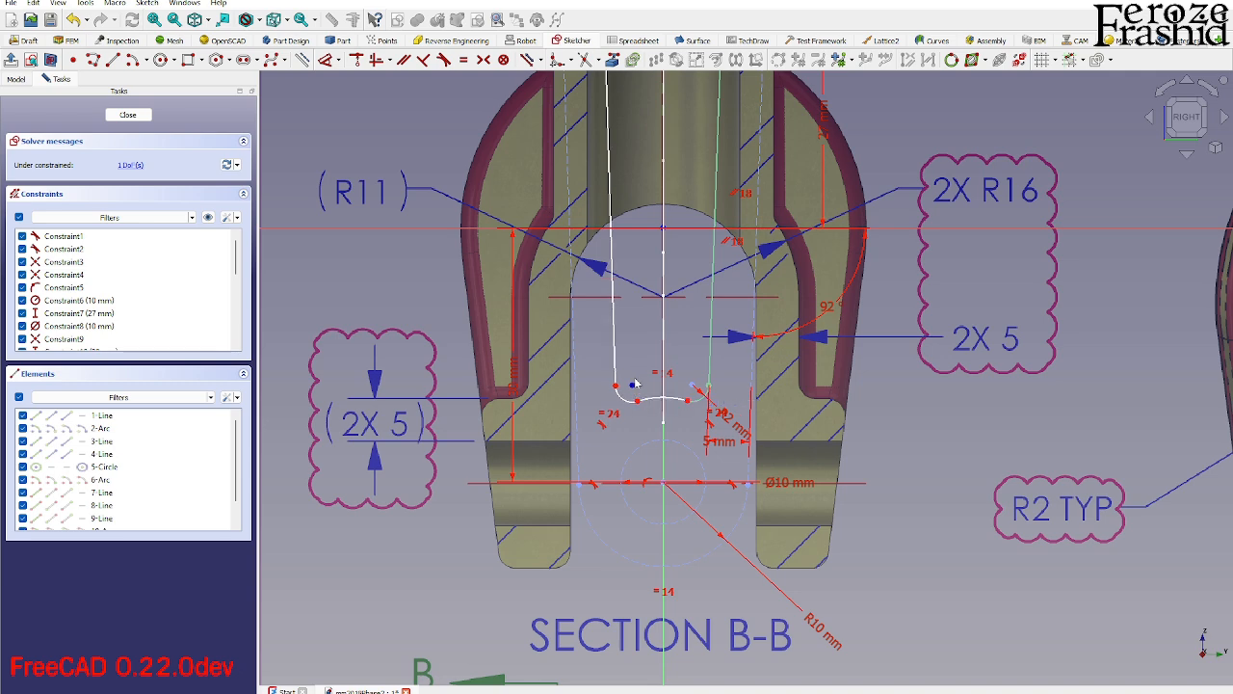
left_click(693, 387)
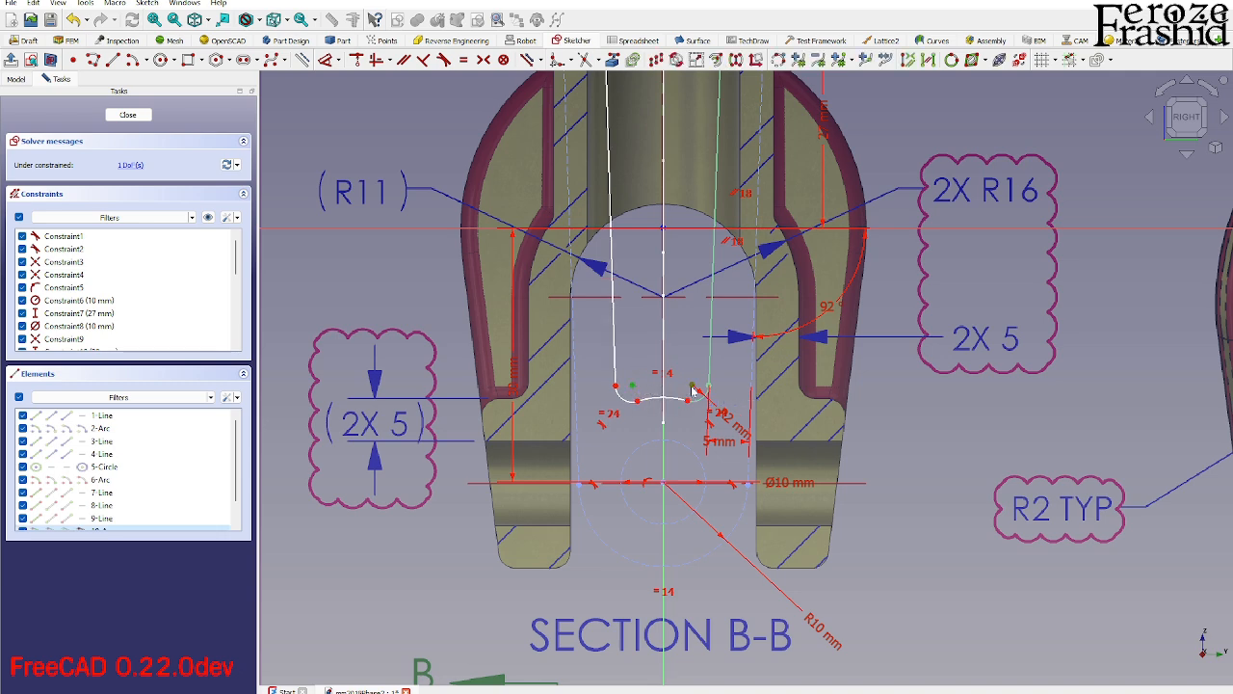
key("h")
scroll(756, 393, "down", 3)
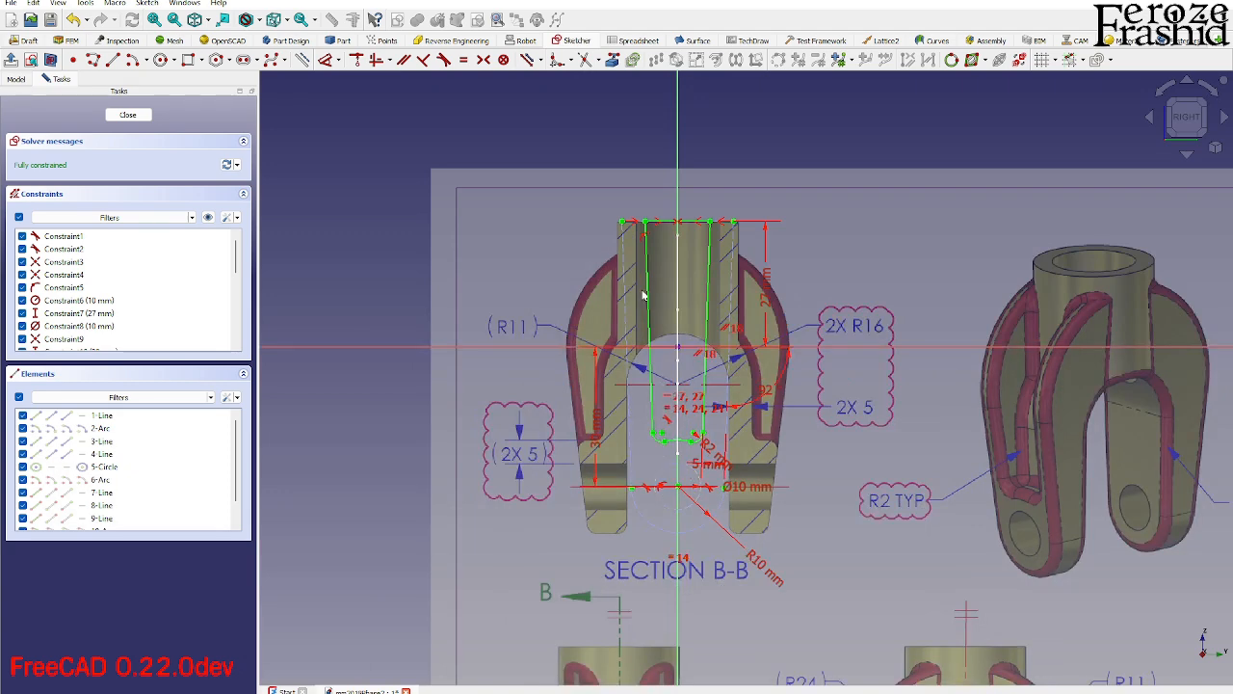
scroll(643, 294, "down", 1)
left_click(136, 117)
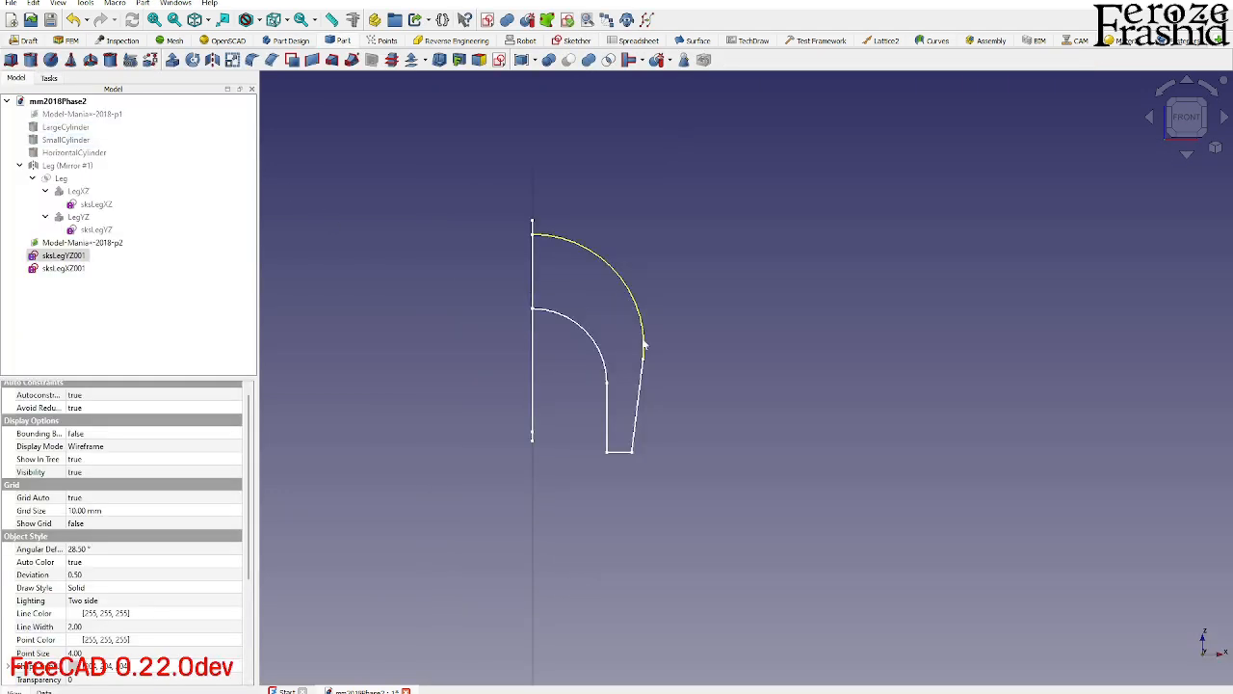
Extrude the sksLegYZ001 pocket sketch 25 mm into a solid.
key("0")
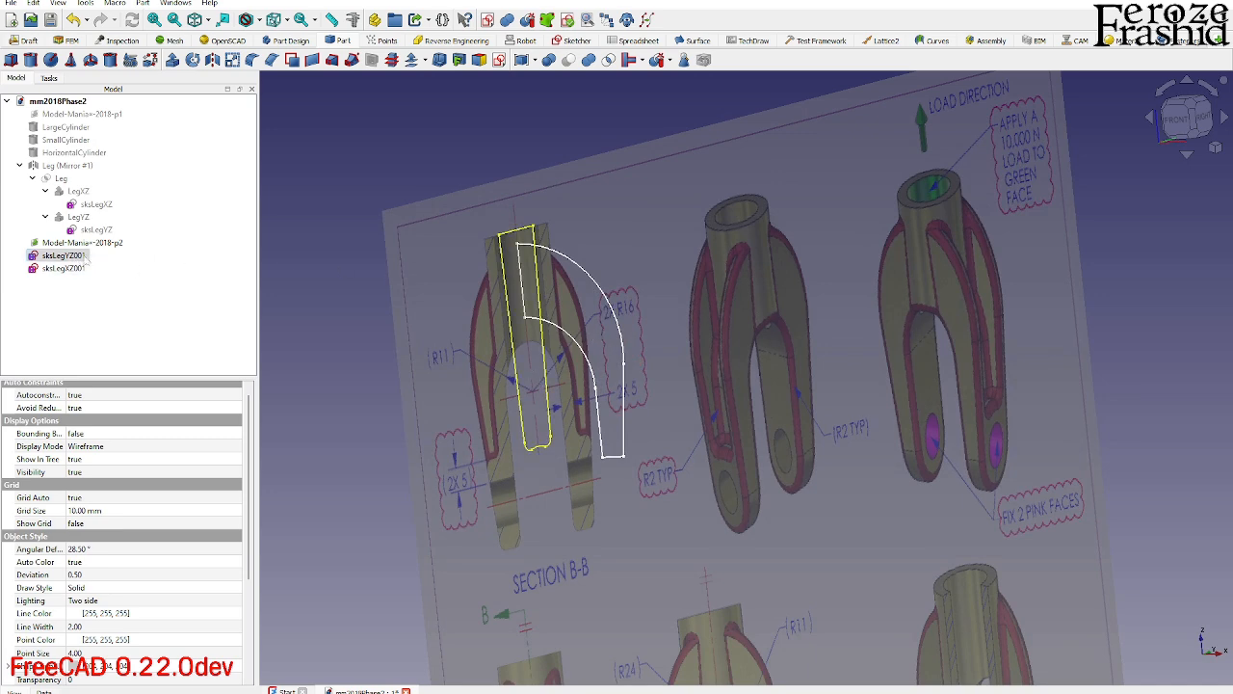
left_click(62, 255)
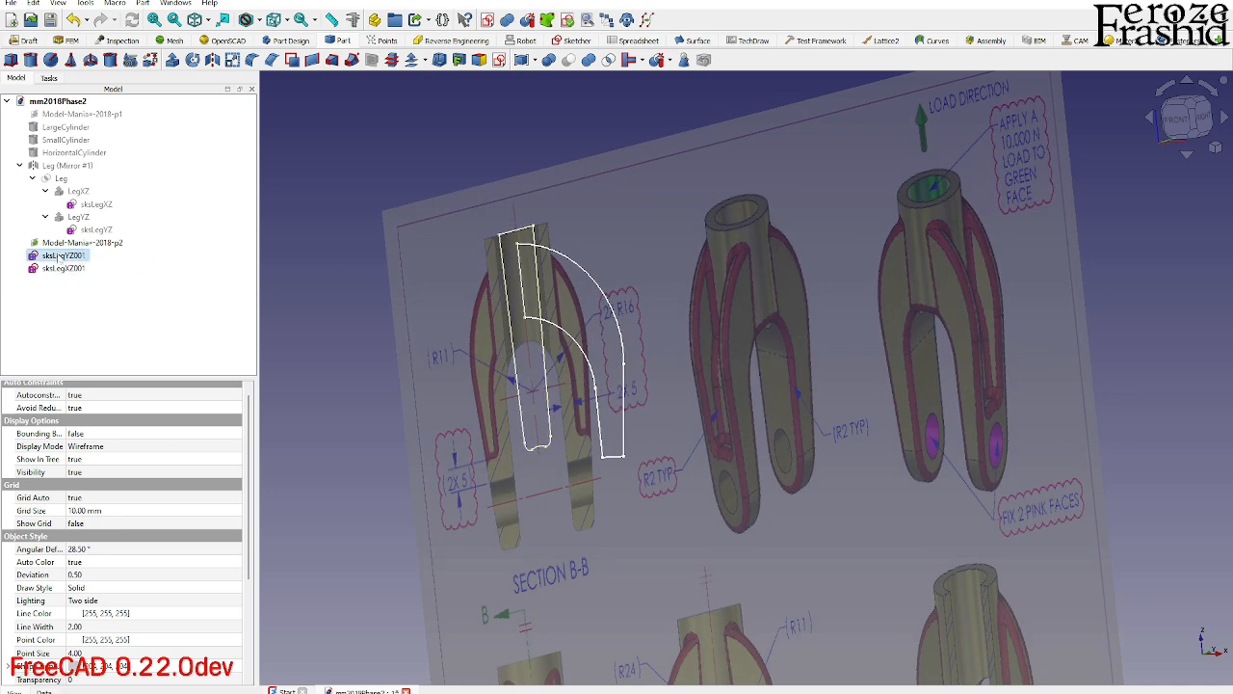
left_click(171, 59)
type("25")
key("Return")
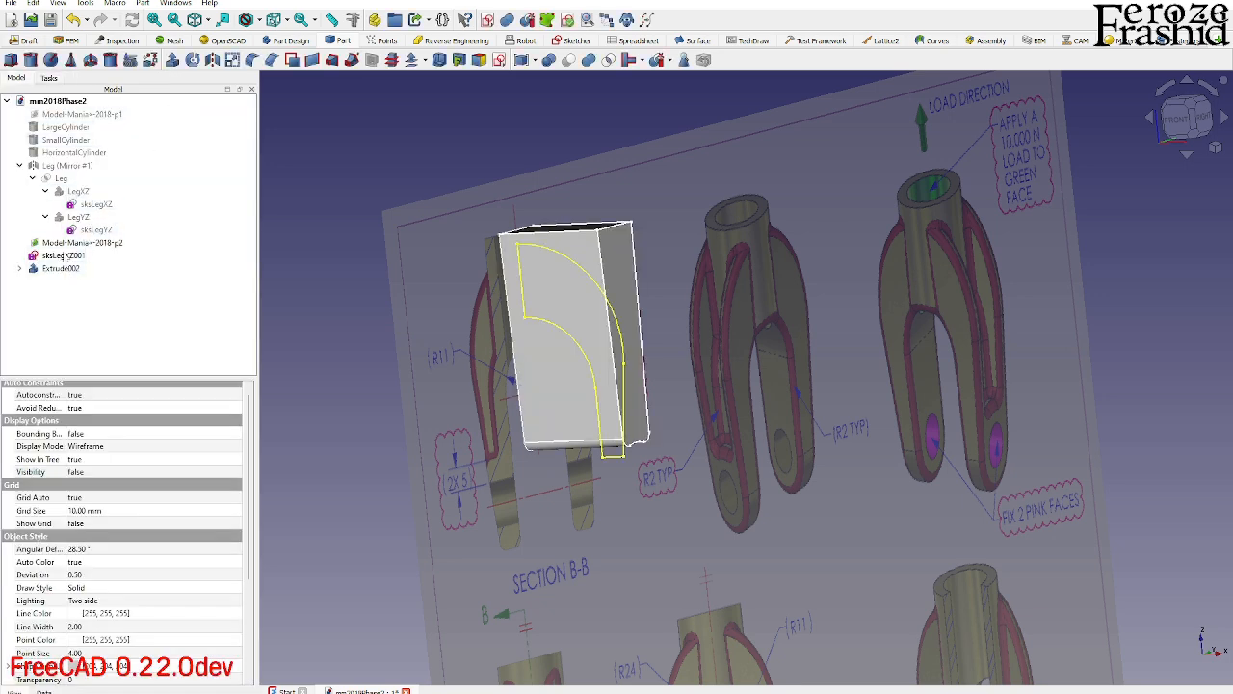
Extrude the sksLegXZ001 sketch symmetrically by 25 mm along its normal into a solid.
left_click(60, 256)
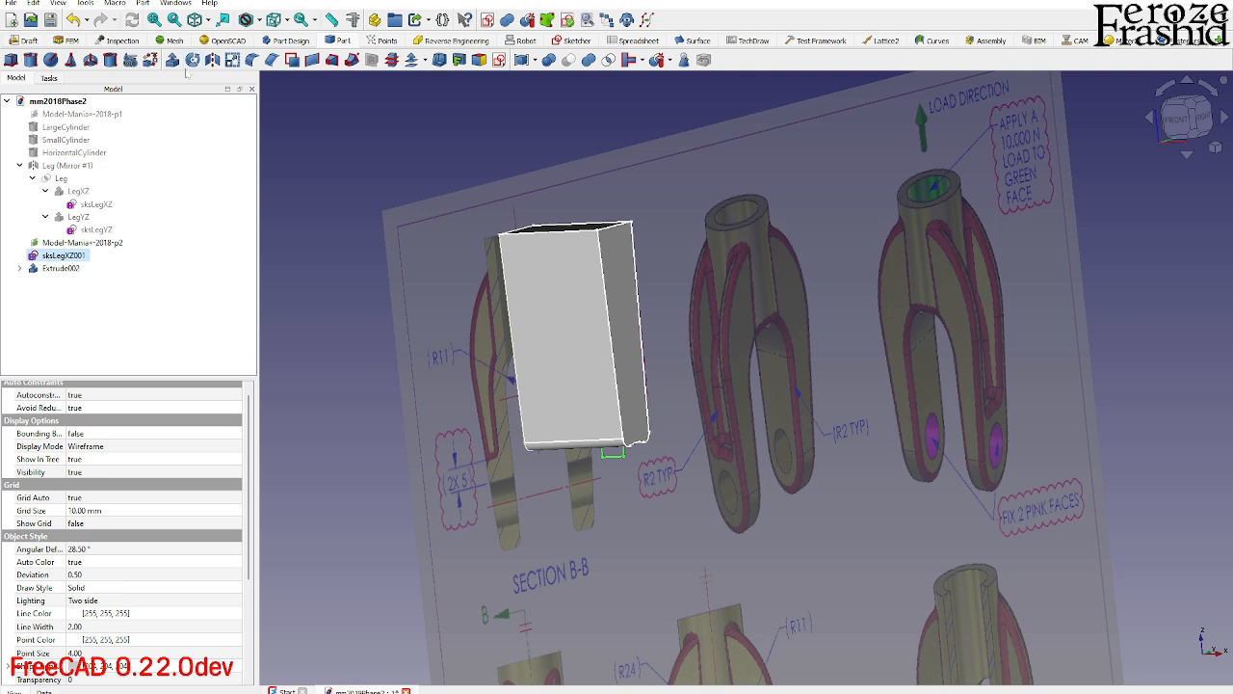
left_click(174, 62)
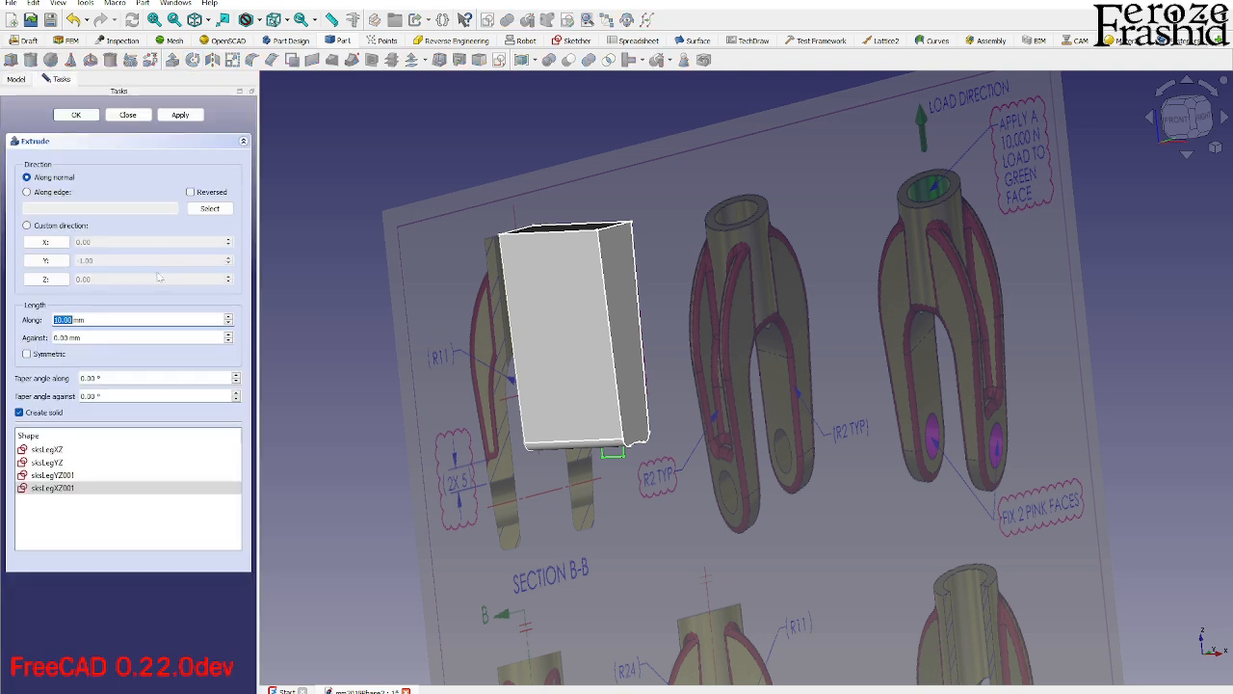
type("25")
left_click(60, 354)
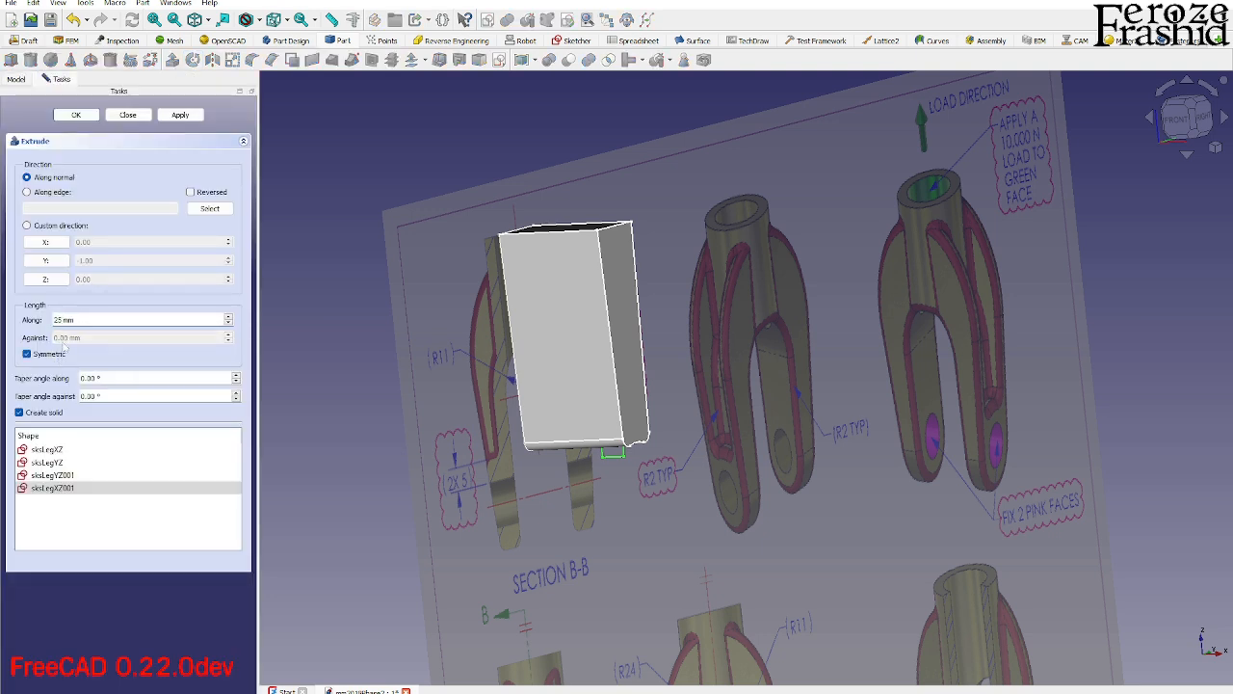
left_click(180, 115)
left_click(146, 116)
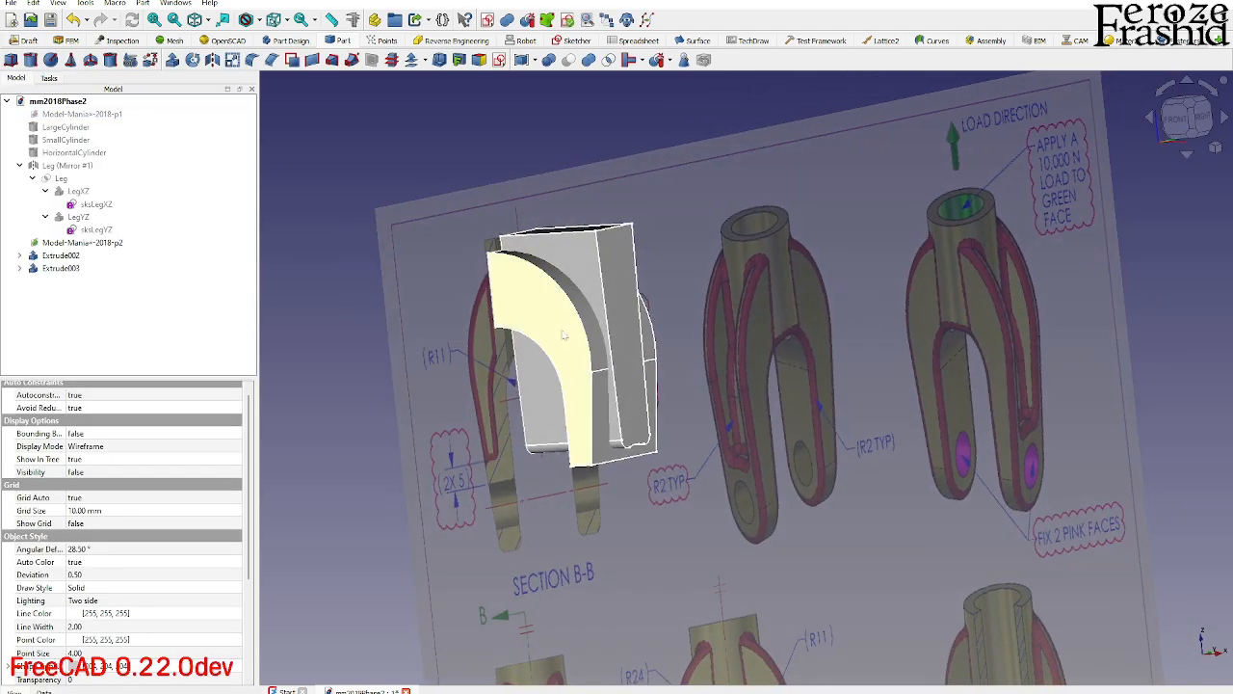
Try to create a boolean intersection of the two pocket extrusions, Extrude002 and Extrude003.
left_click(564, 334)
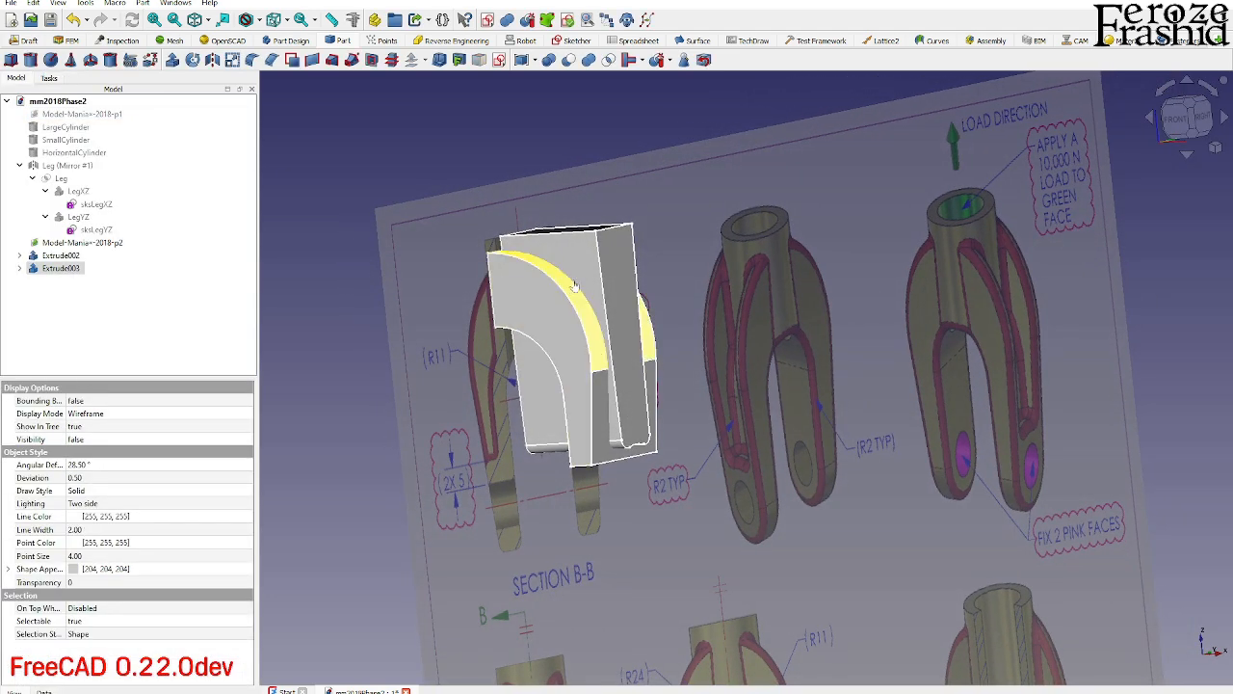
left_click(581, 258, "ctrl")
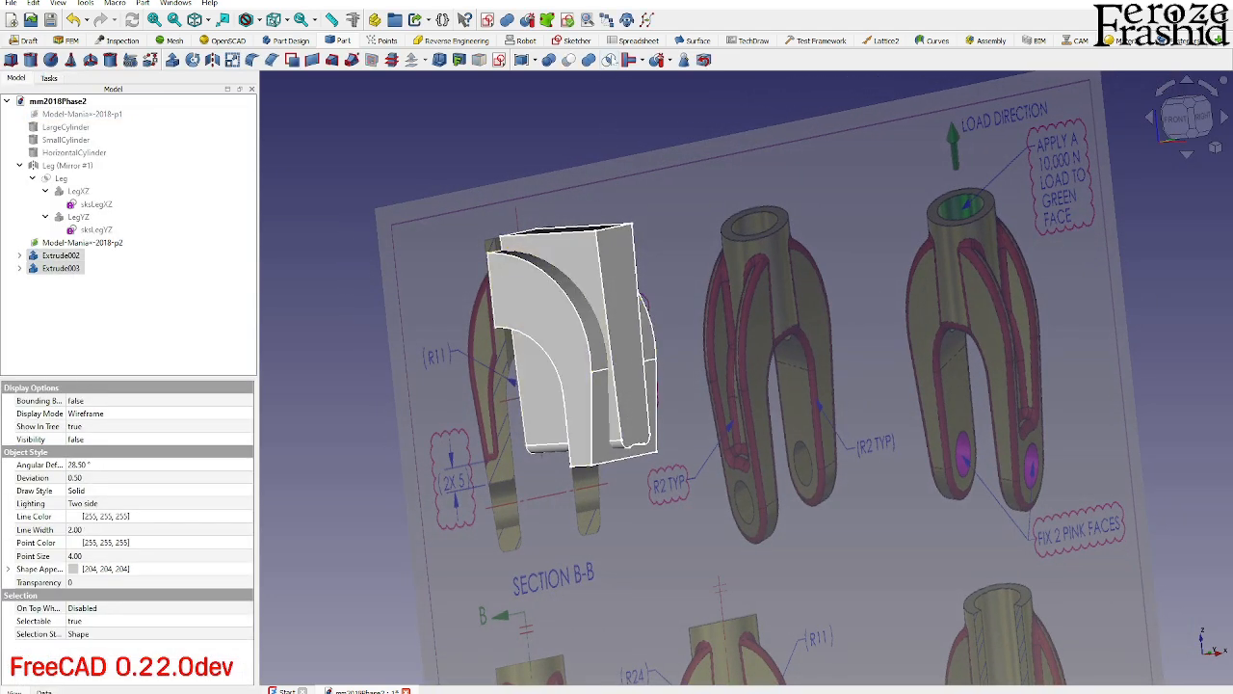
left_click(610, 60)
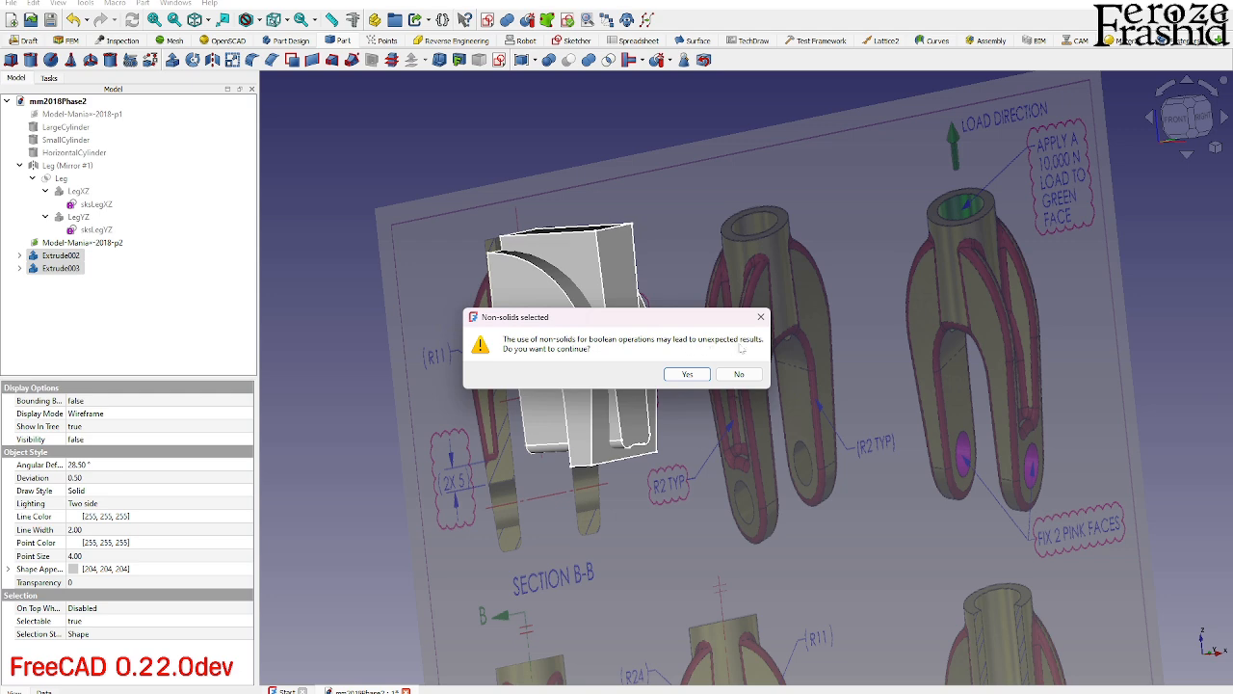
left_click(687, 374)
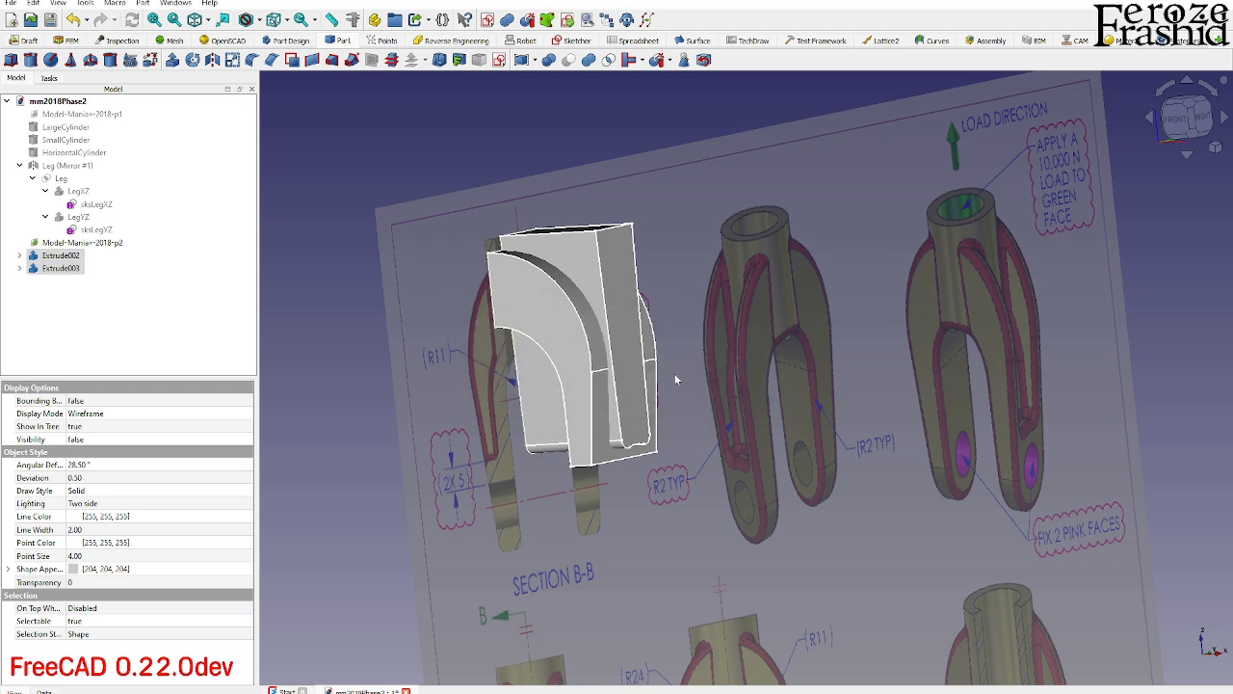
Hide the Model-Mania-2018-p2 reference image and examine how the two pocket extrusions overlap.
middle_click_drag(669, 305, 556, 274)
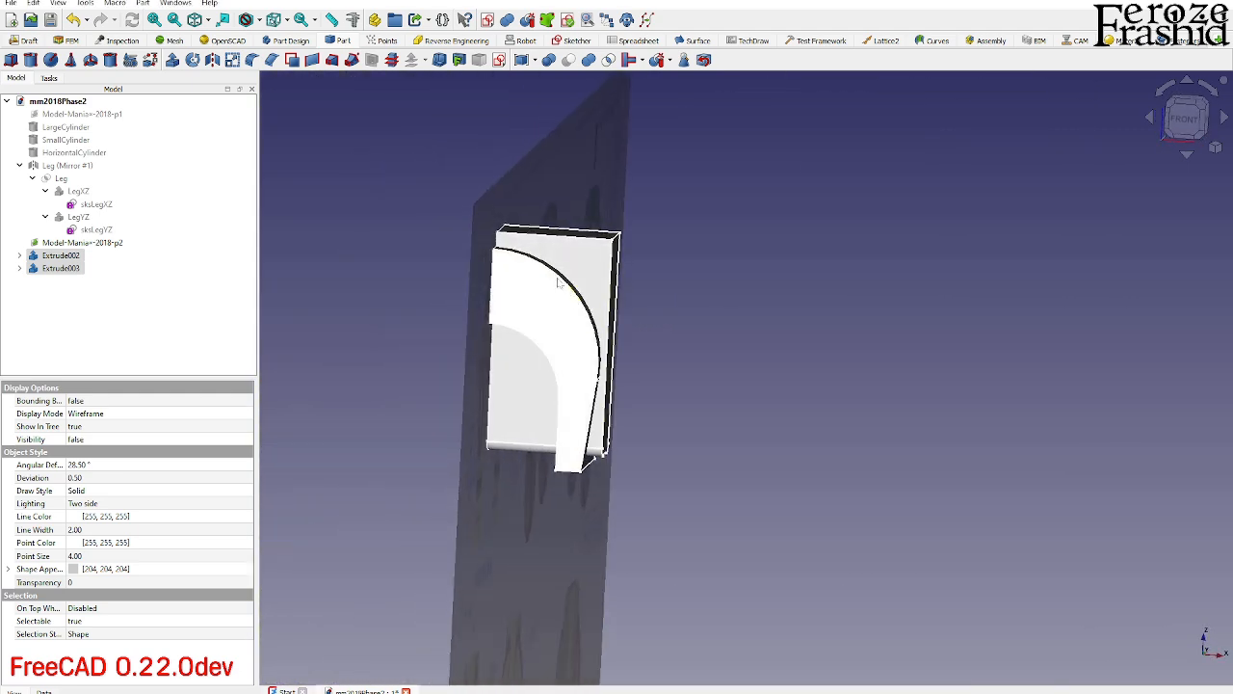
scroll(556, 274, "up", 3)
mouse_move(605, 328)
middle_mouse_down()
mouse_move(646, 389)
mouse_move(790, 362)
mouse_move(604, 336)
mouse_move(405, 366)
mouse_move(578, 347)
mouse_move(799, 346)
mouse_move(665, 306)
mouse_move(627, 237)
mouse_move(710, 341)
middle_mouse_up()
left_click(397, 367)
key("space")
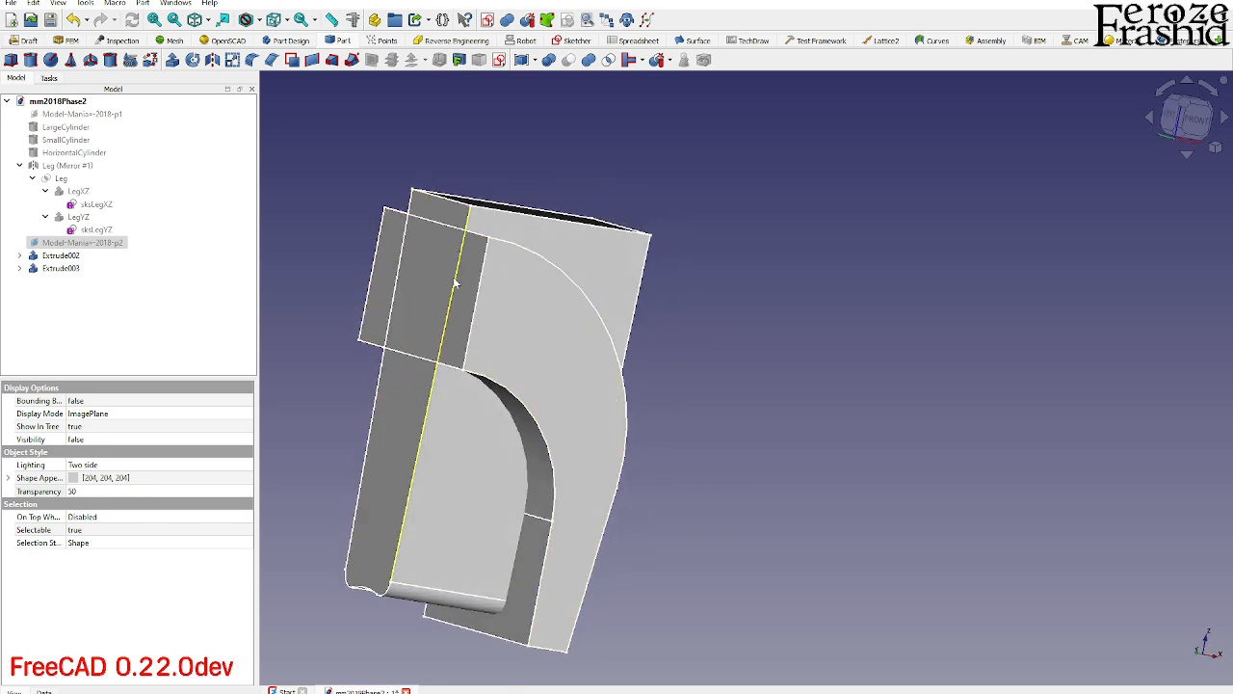
middle_click_drag(645, 328, 462, 349)
scroll(475, 324, "down", 2)
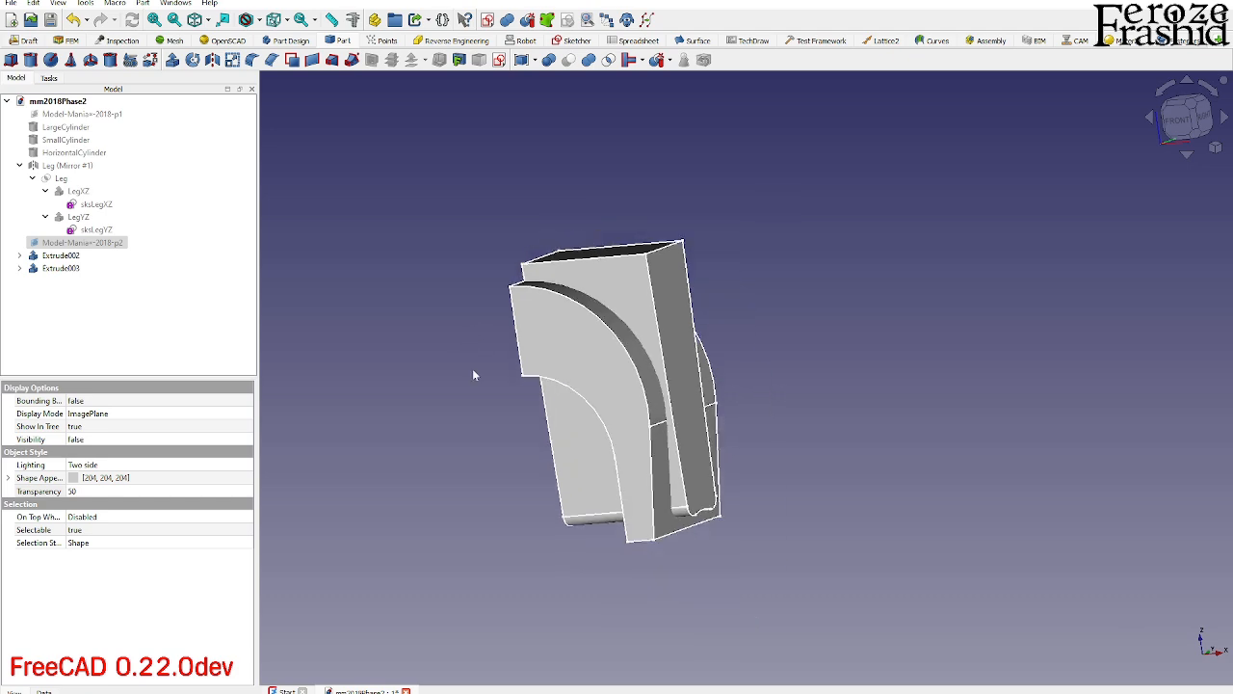
left_click(472, 370)
middle_click_drag(660, 418, 790, 435)
middle_click_drag(531, 346, 594, 317)
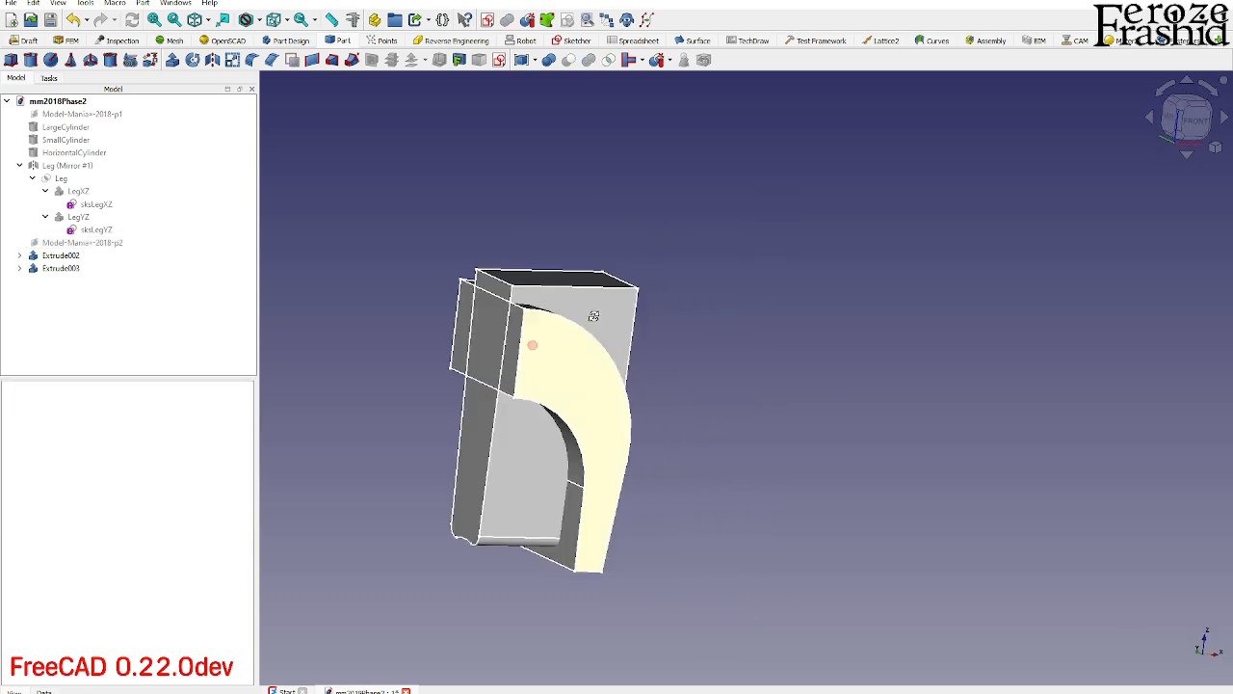
Open the sksLegXZ001 sketch for editing and detach the outer arc's upper end from the vertical axis, moving it slightly into the profile.
left_click(19, 268)
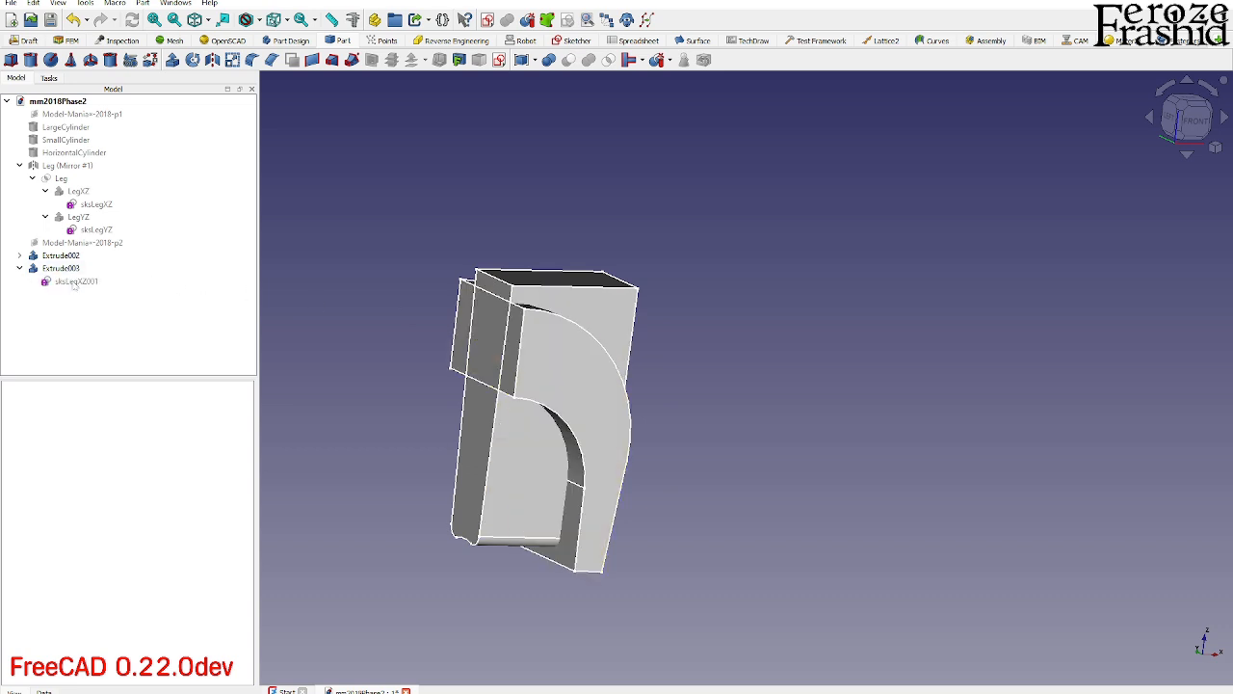
left_click(75, 280)
key("space")
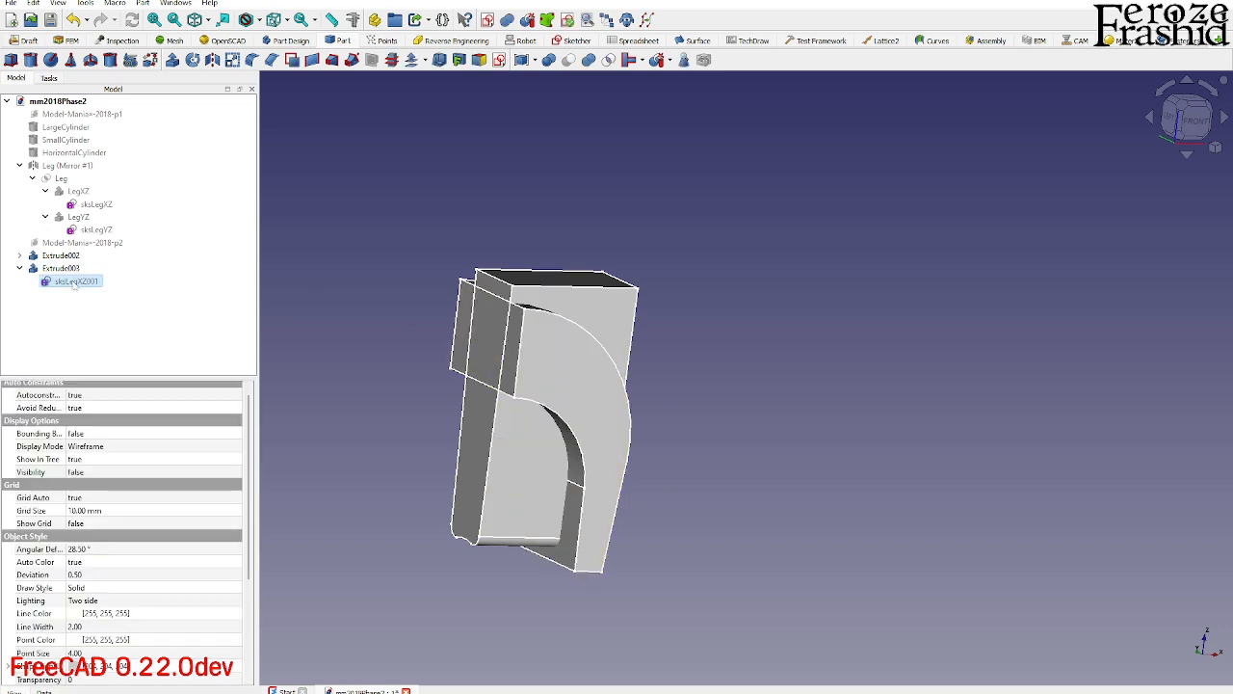
double_click(75, 280)
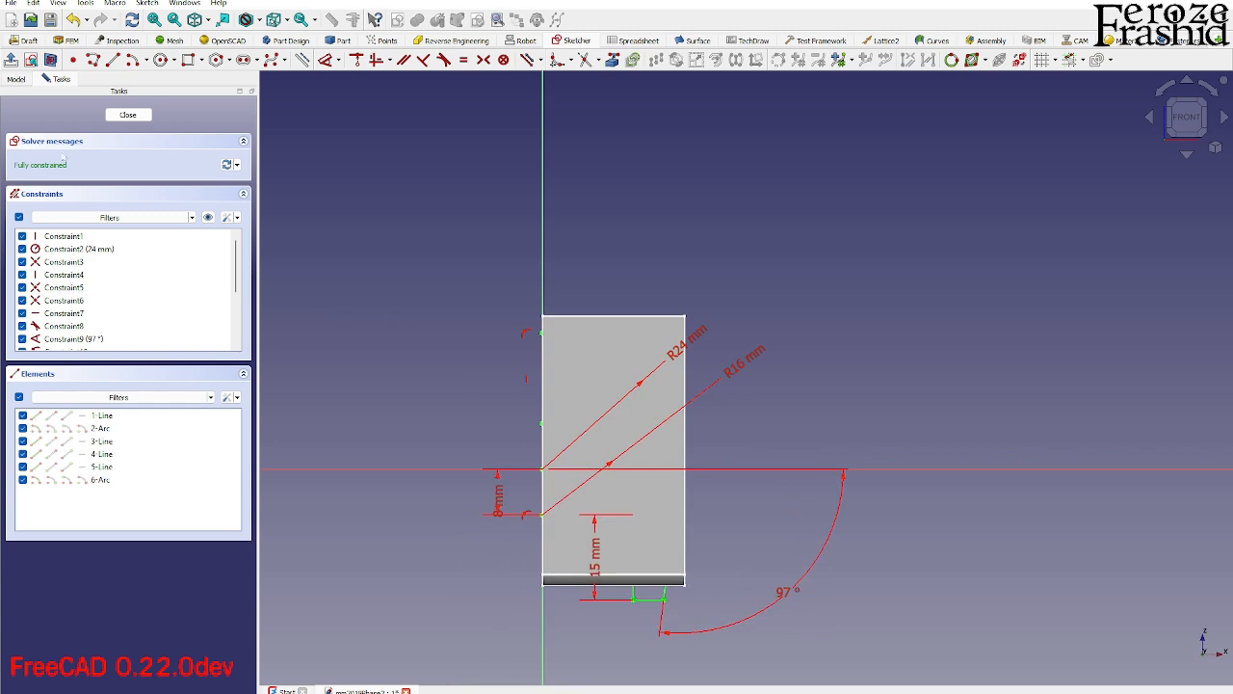
left_click(52, 60)
scroll(532, 313, "up", 2)
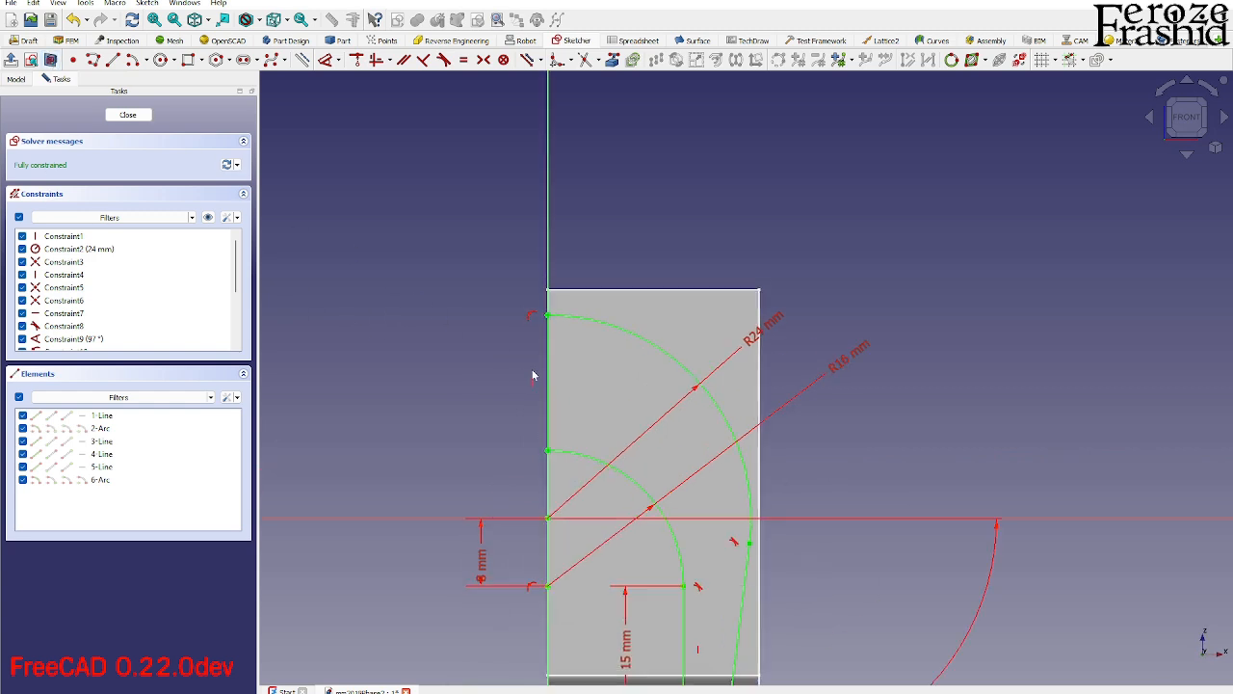
left_click(530, 317)
key("Delete")
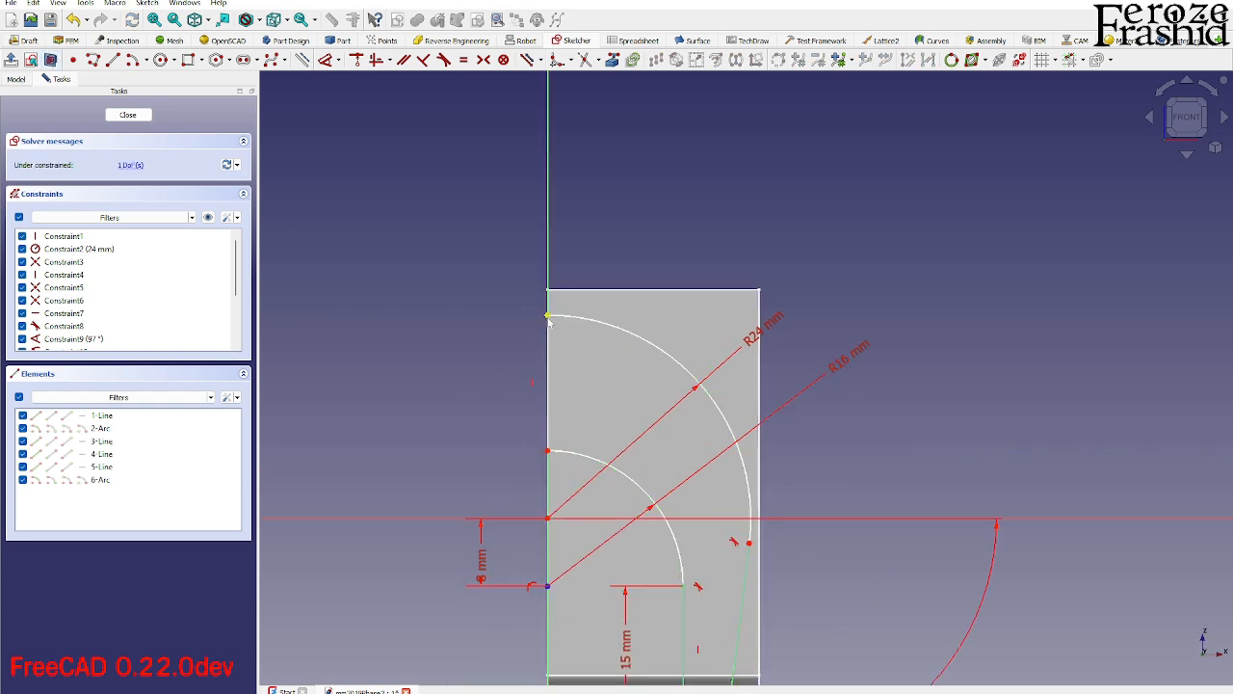
left_click_drag(547, 316, 555, 316)
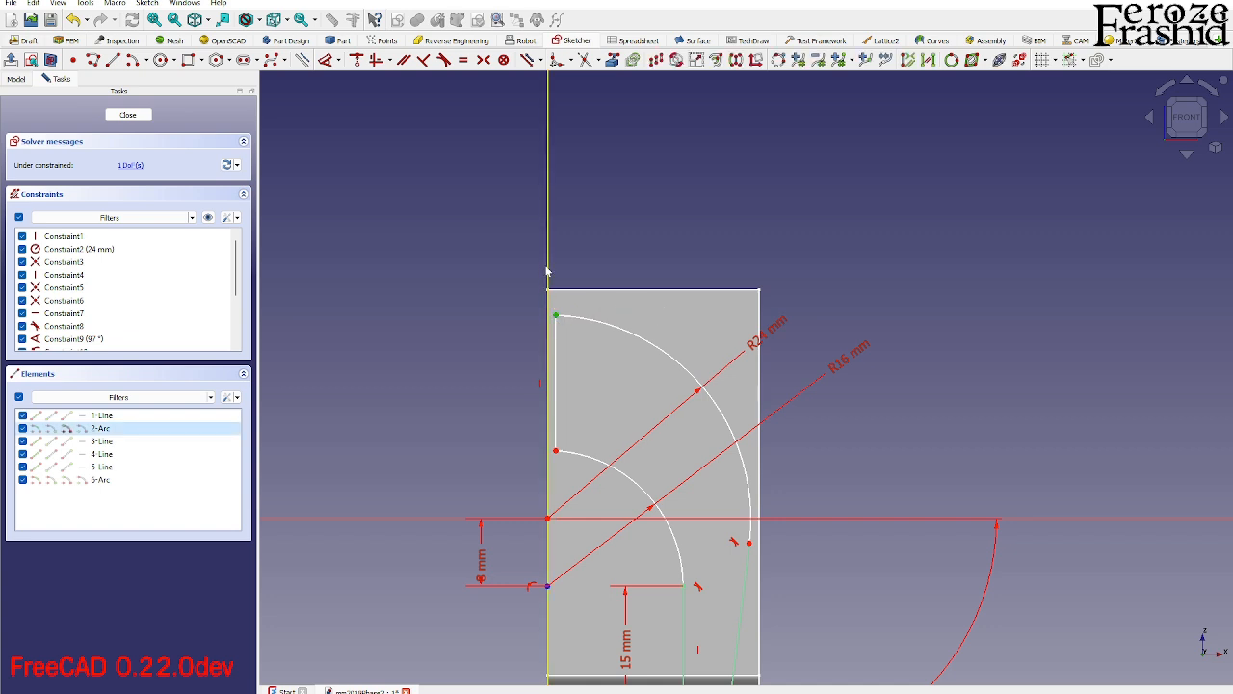
Set the outer arc's upper end 1 mm horizontally from the vertical axis and close the sketch.
left_click(546, 270)
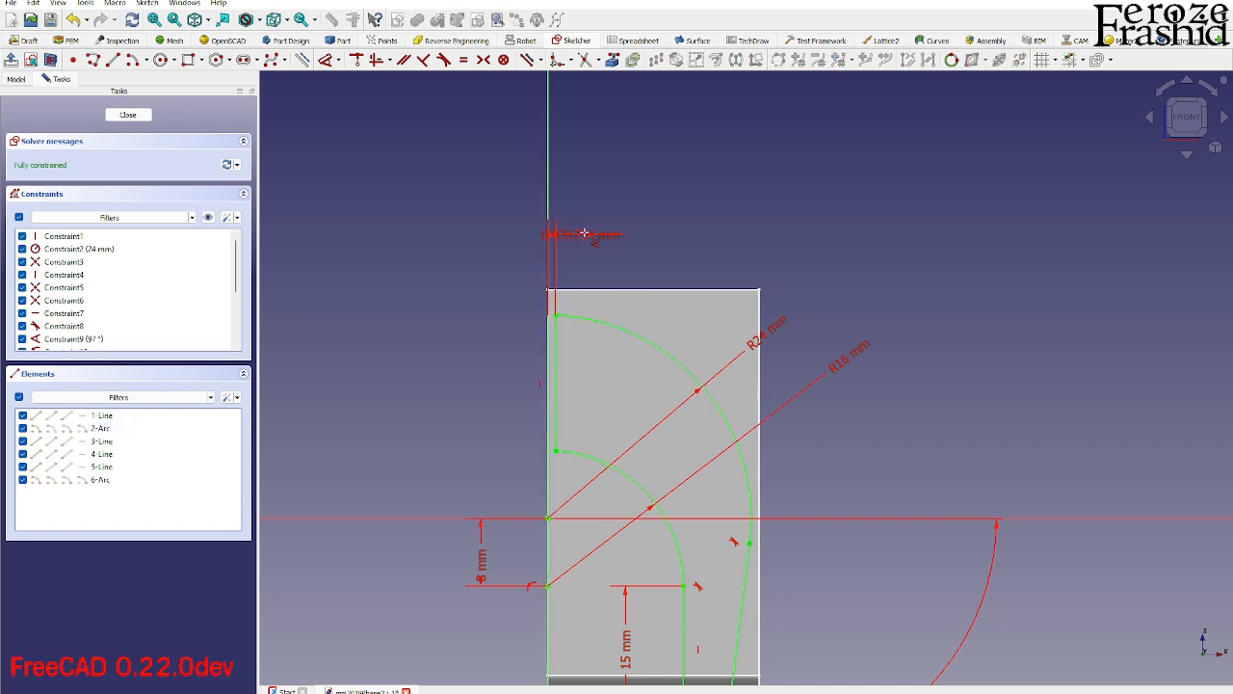
left_click(604, 232)
type("1mm")
key("Return")
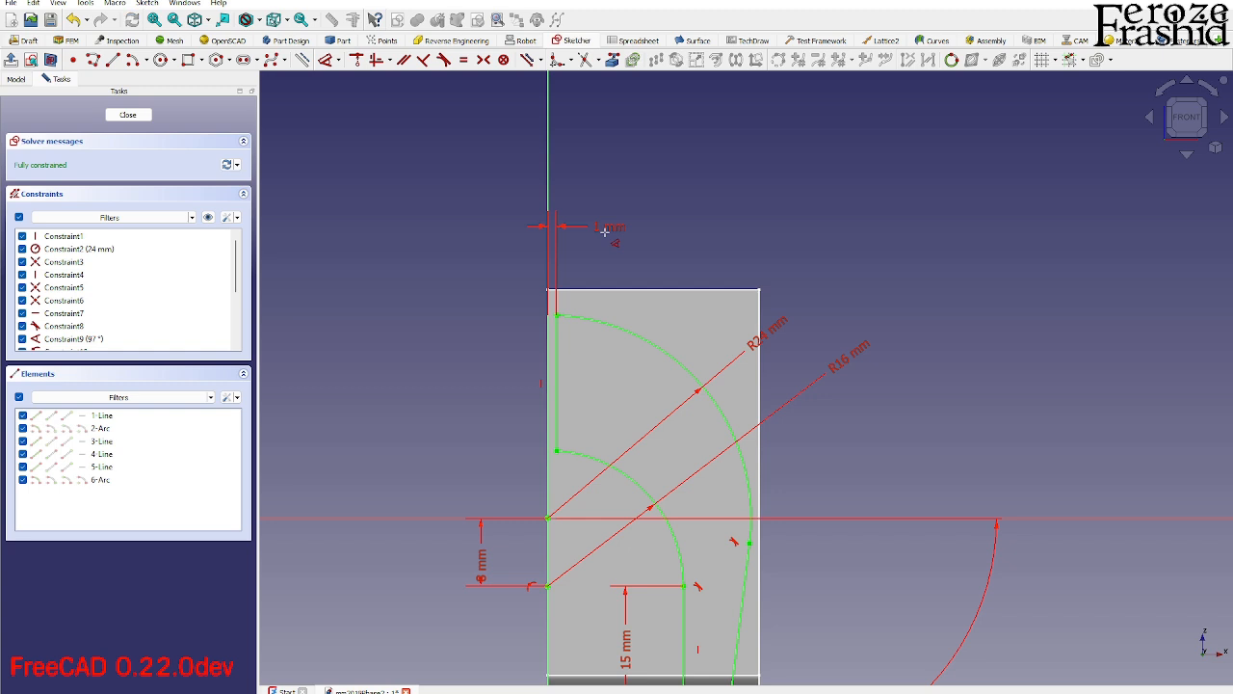
left_click(135, 116)
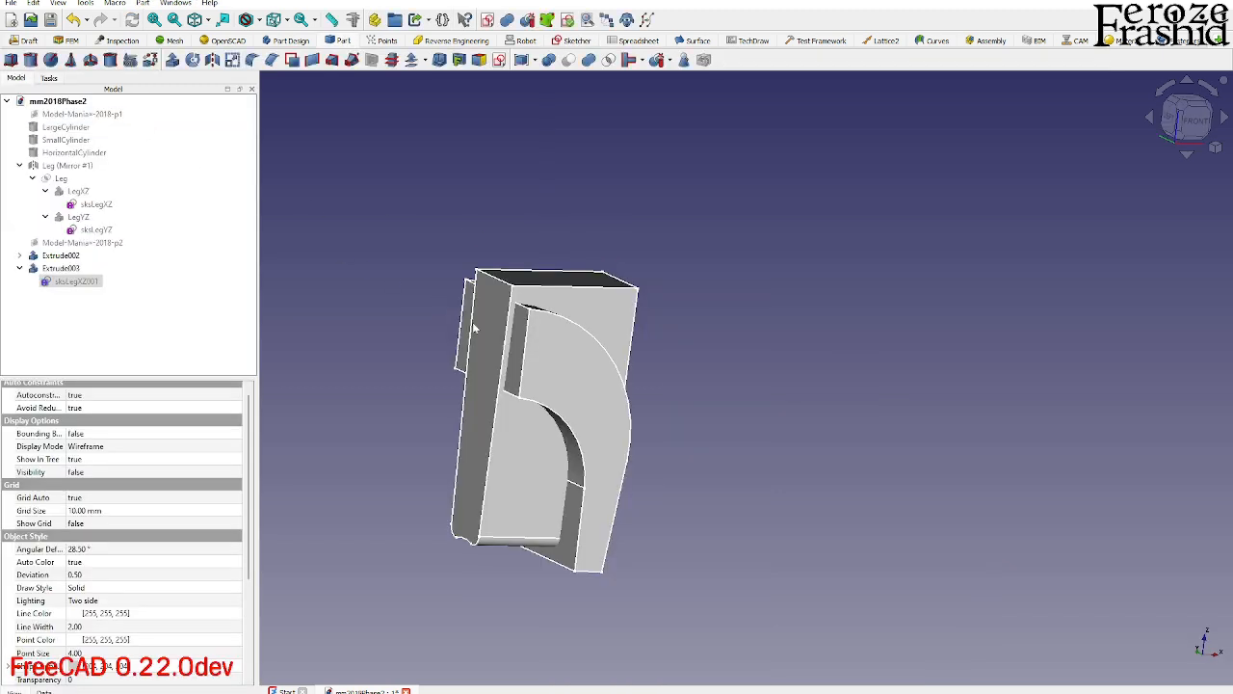
Intersect Extrude003 and Extrude002 into a single common pocket solid.
left_click(59, 268)
left_click(60, 255, "ctrl")
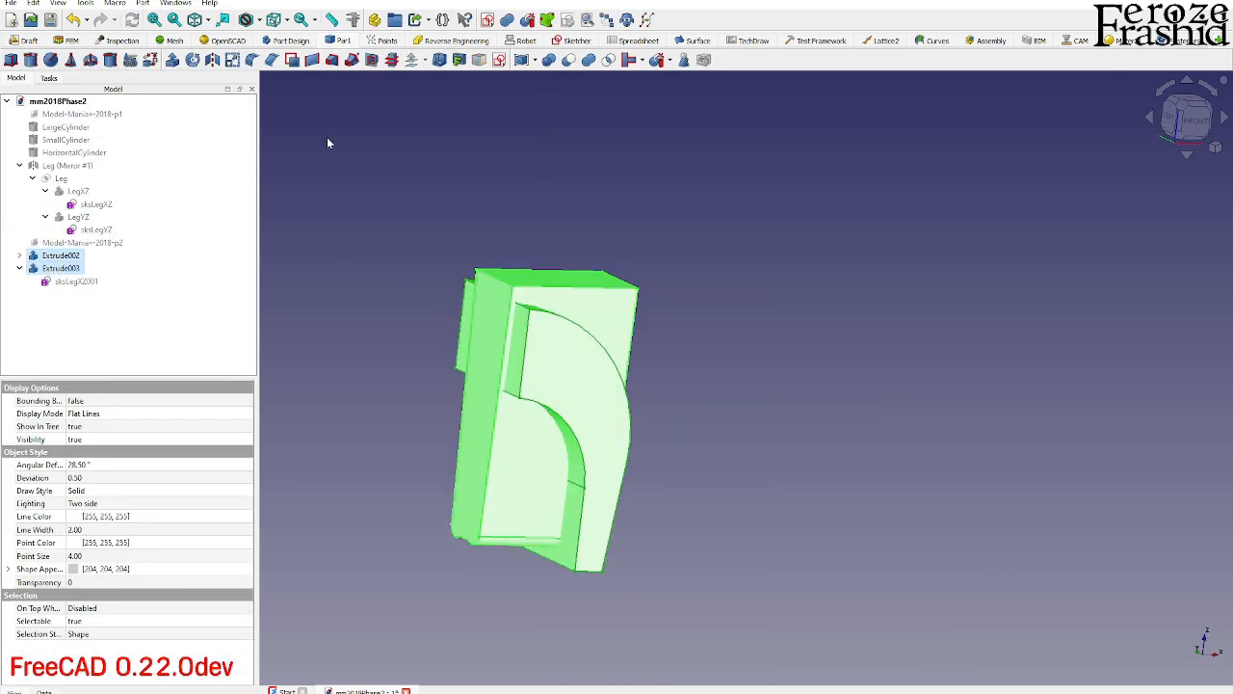
left_click(608, 61)
middle_click_drag(617, 342, 454, 382)
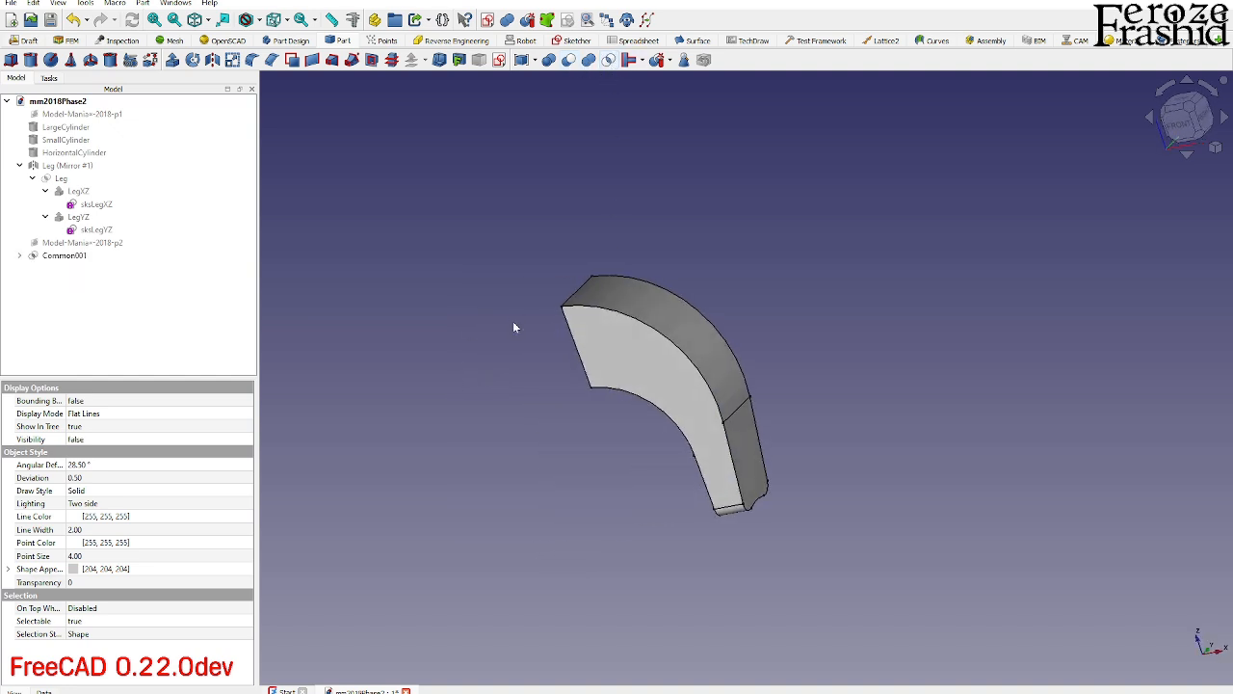
middle_click_drag(609, 401, 675, 395)
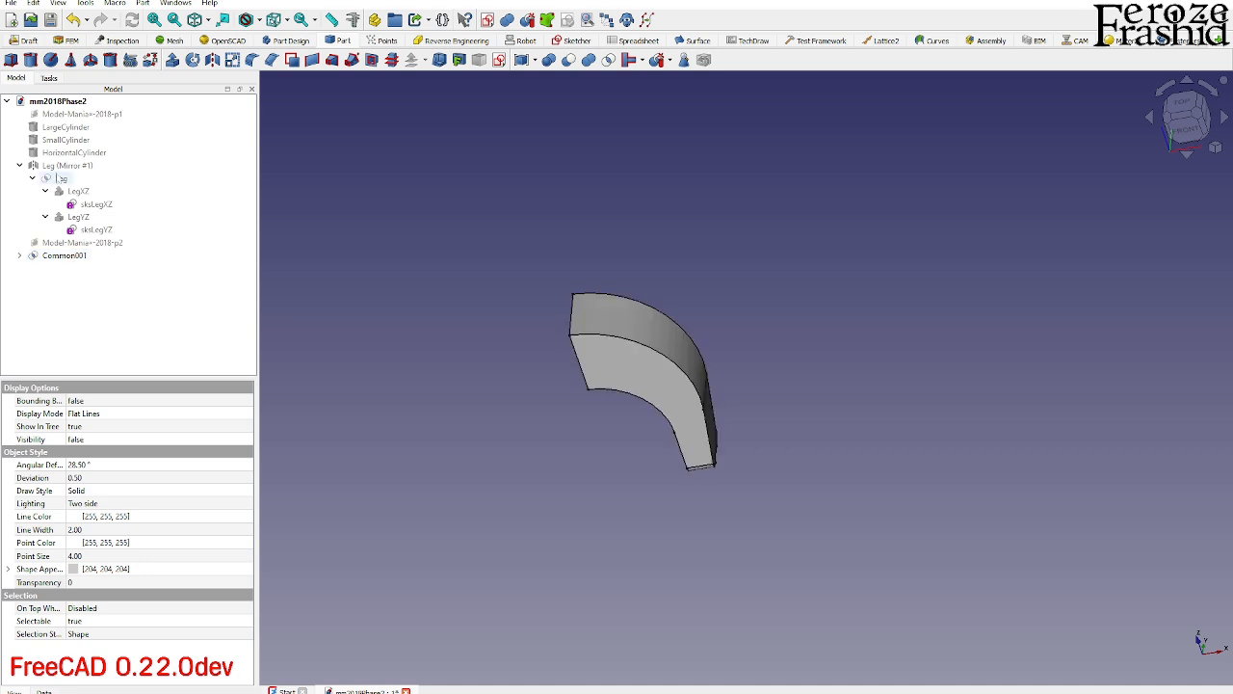
Show the Leg, try cutting the common pocket solid from it, and examine the pocket's inner edges.
left_click(61, 179)
key("space")
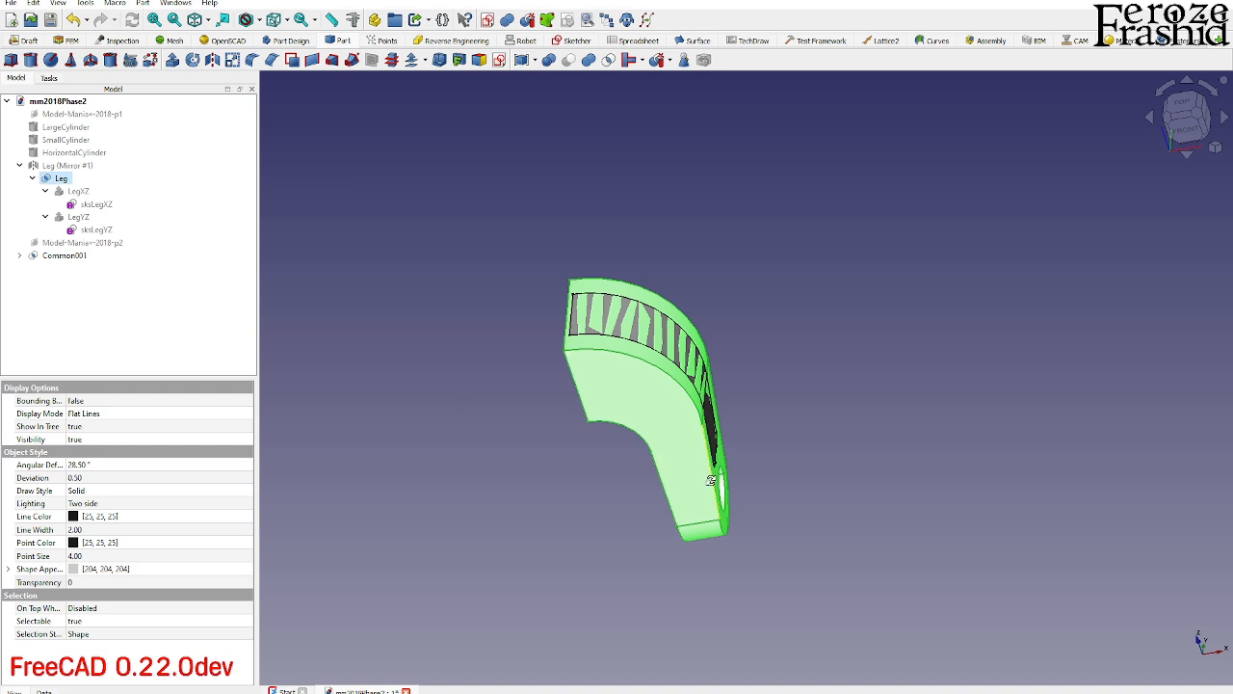
middle_click_drag(482, 405, 540, 455)
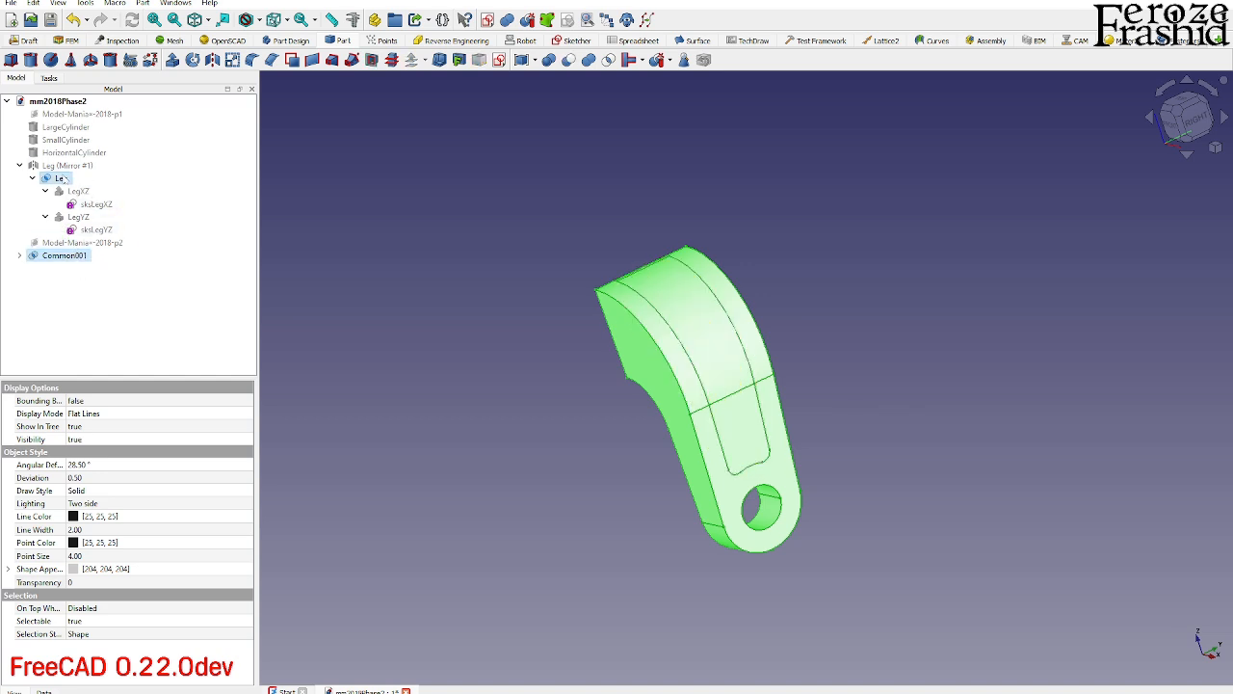
left_click(568, 60)
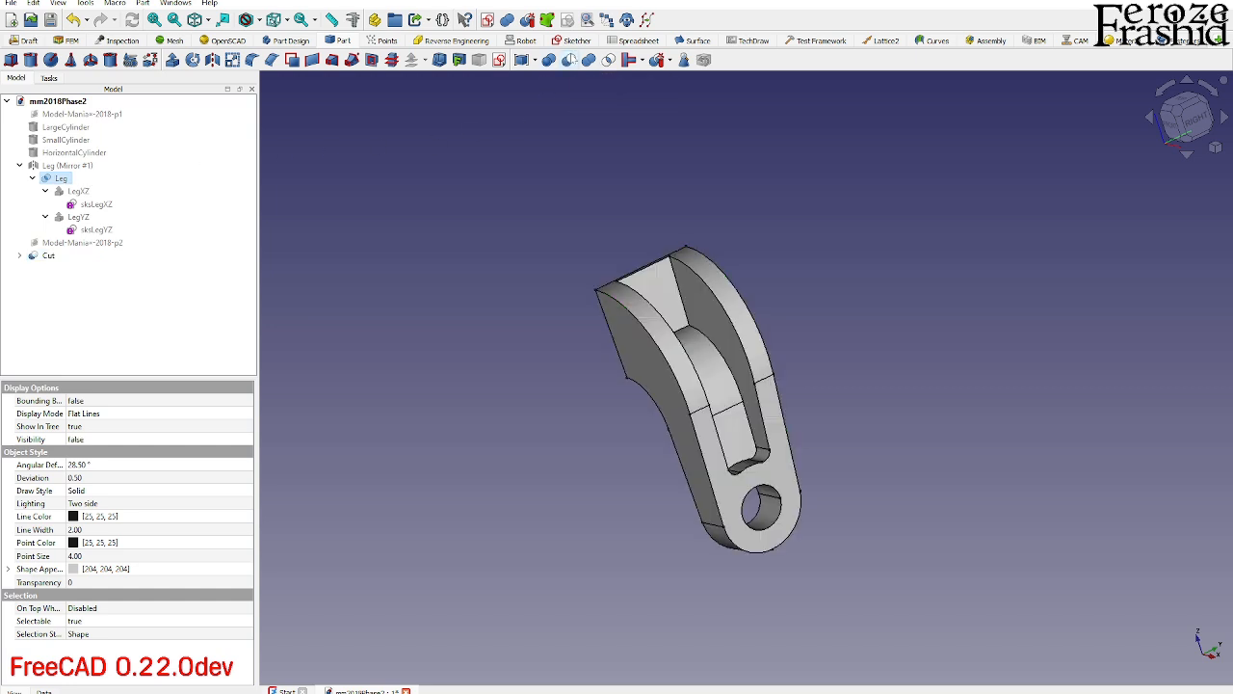
middle_click_drag(708, 371, 716, 398)
scroll(716, 398, "up", 3)
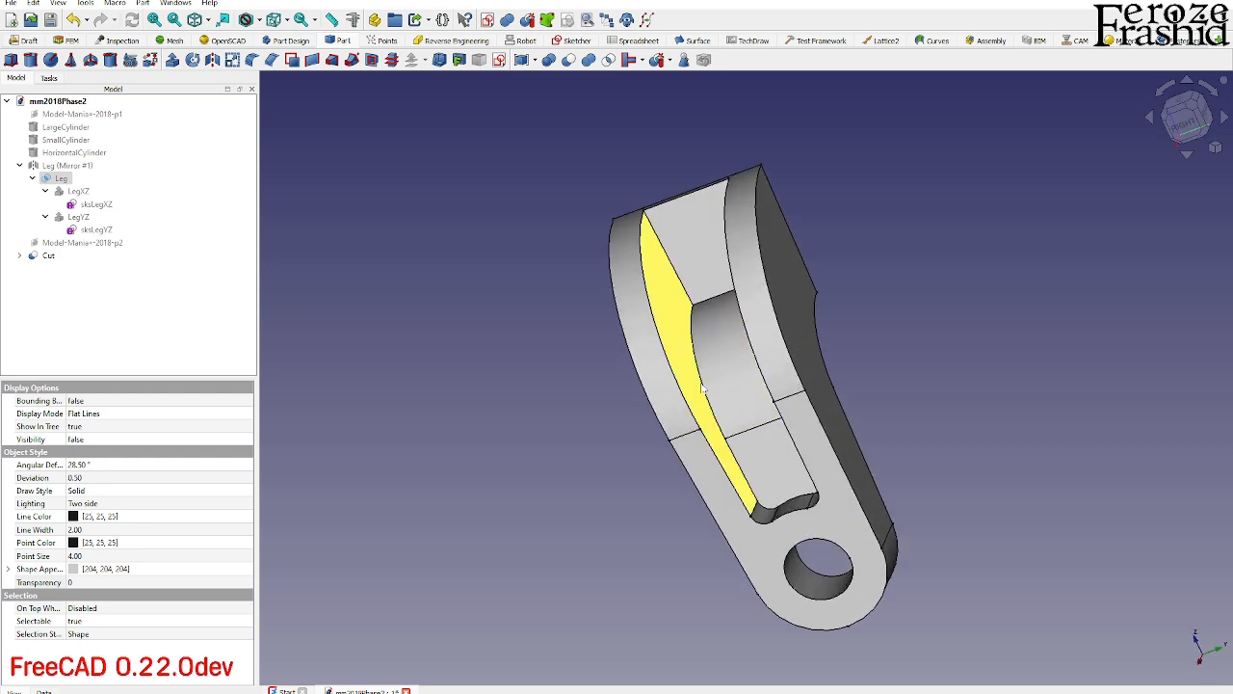
left_click(704, 389)
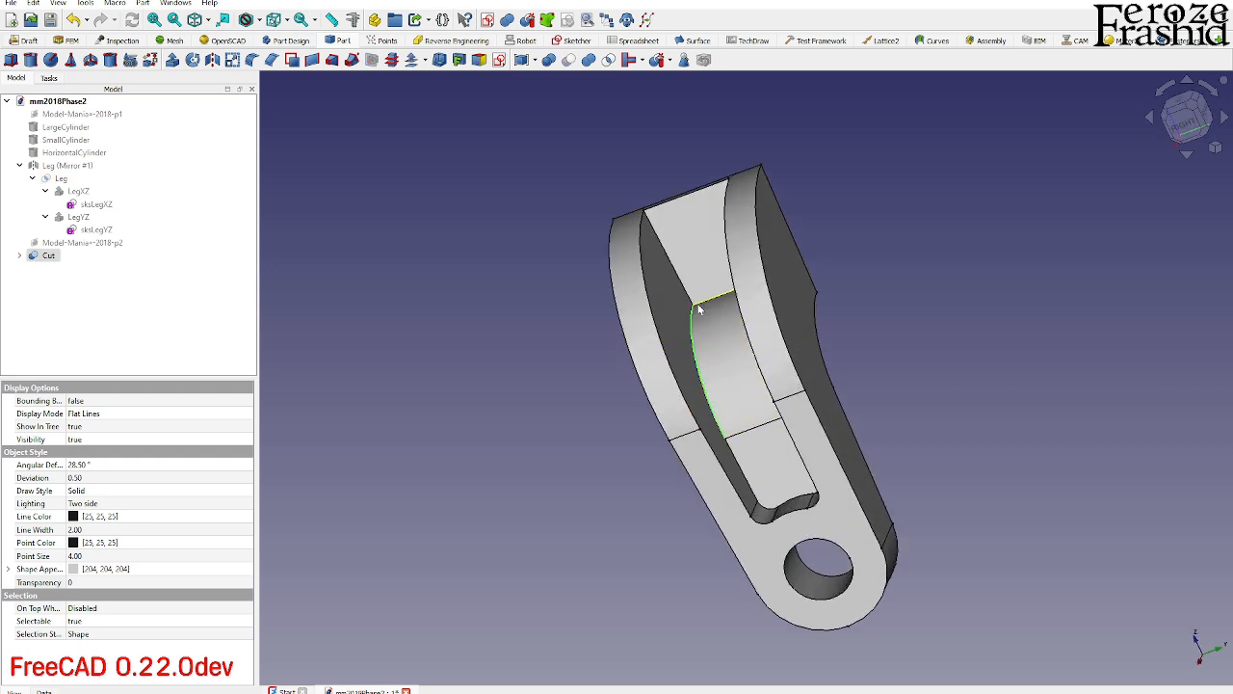
middle_click_drag(753, 496, 783, 364)
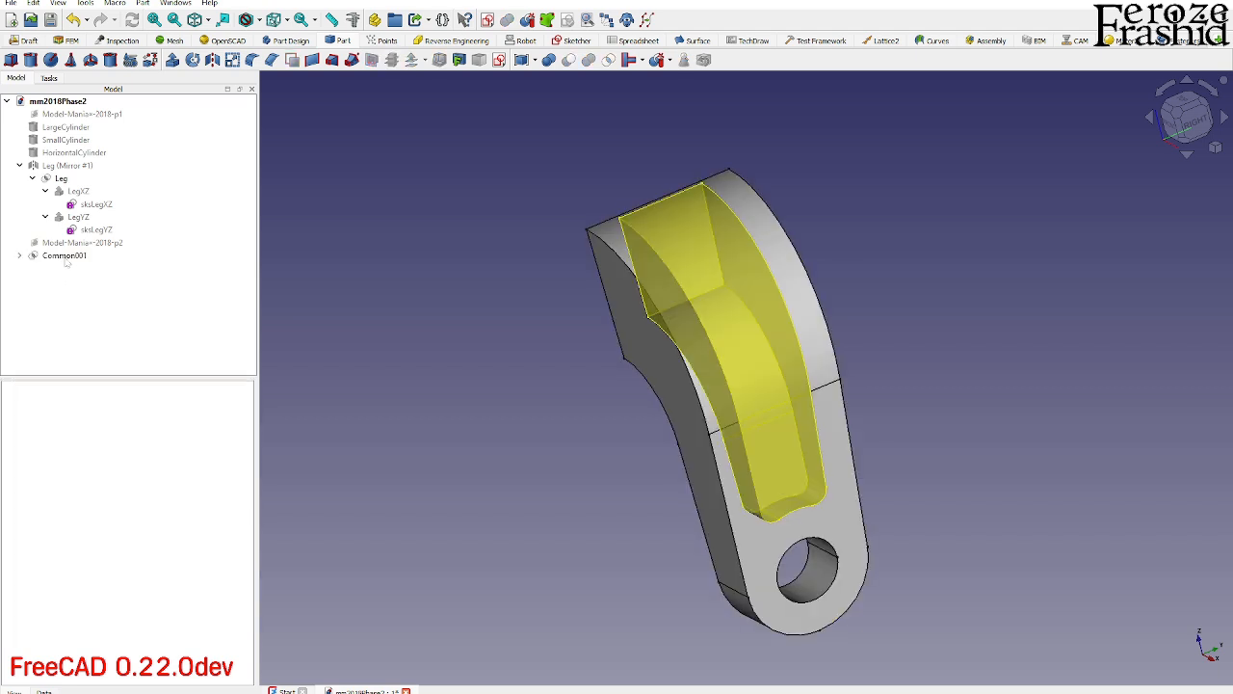
Hide the Leg and fillet the inner curved edge of the common pocket solid with a 2 mm radius.
left_click(66, 258)
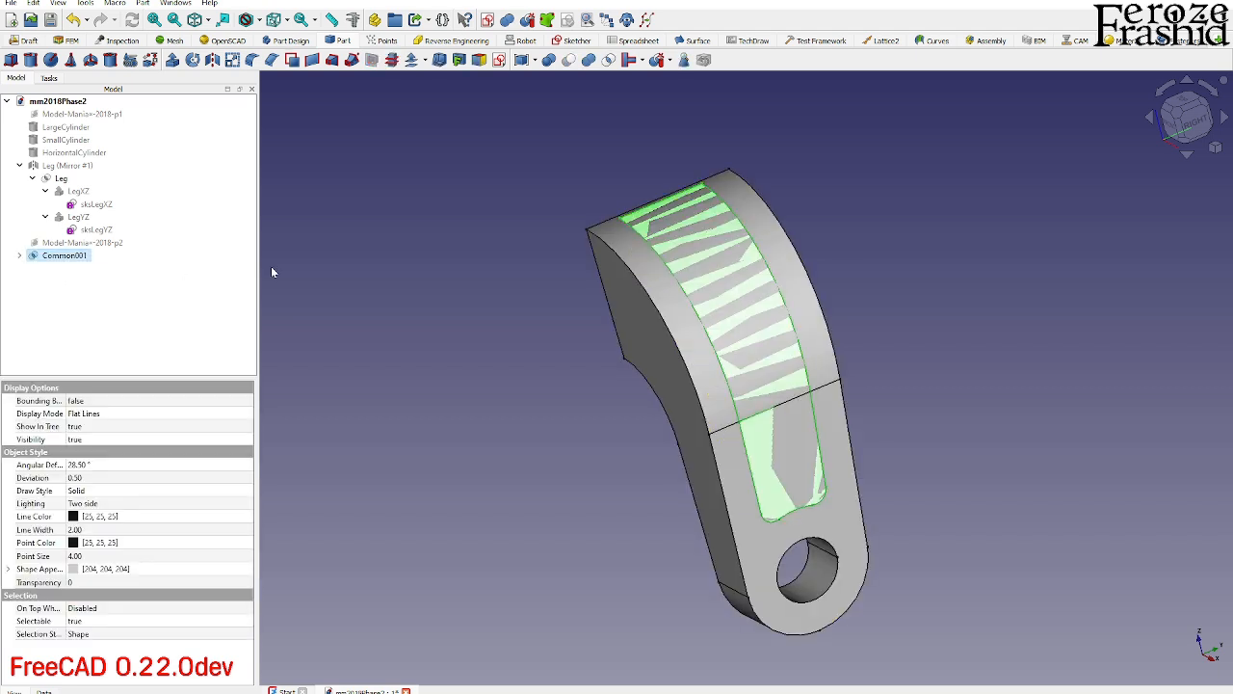
left_click(629, 280)
key("space")
middle_click_drag(674, 349, 735, 402)
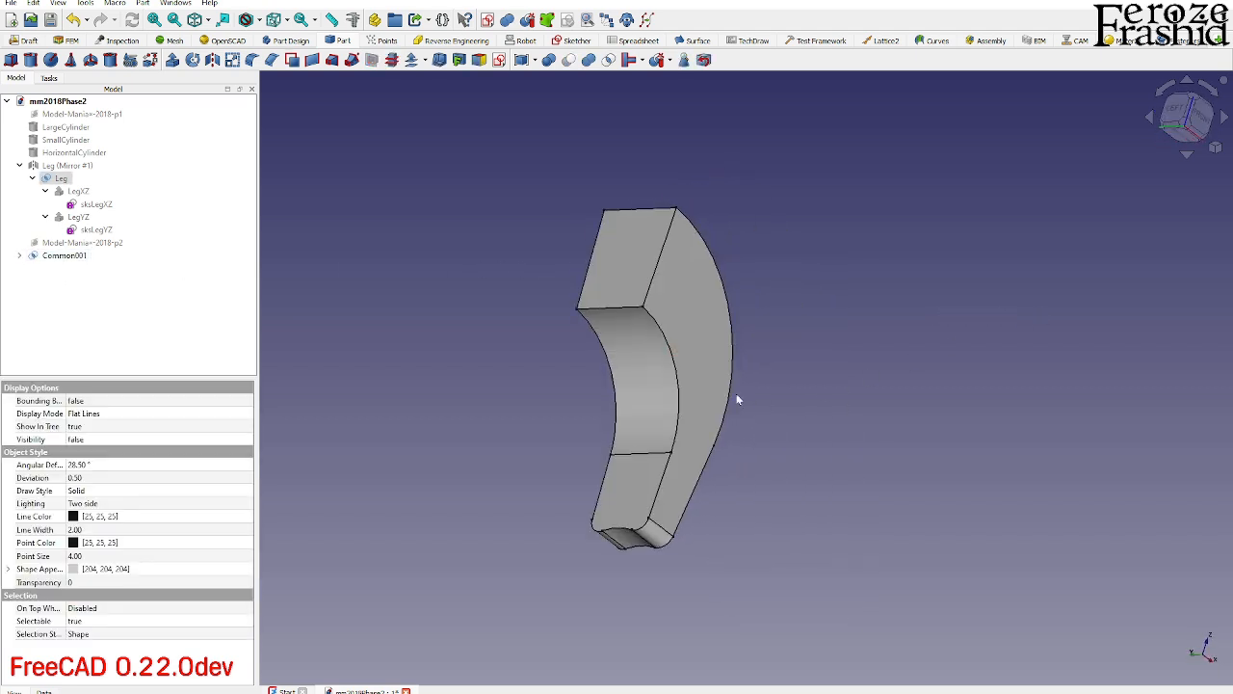
left_click(678, 367)
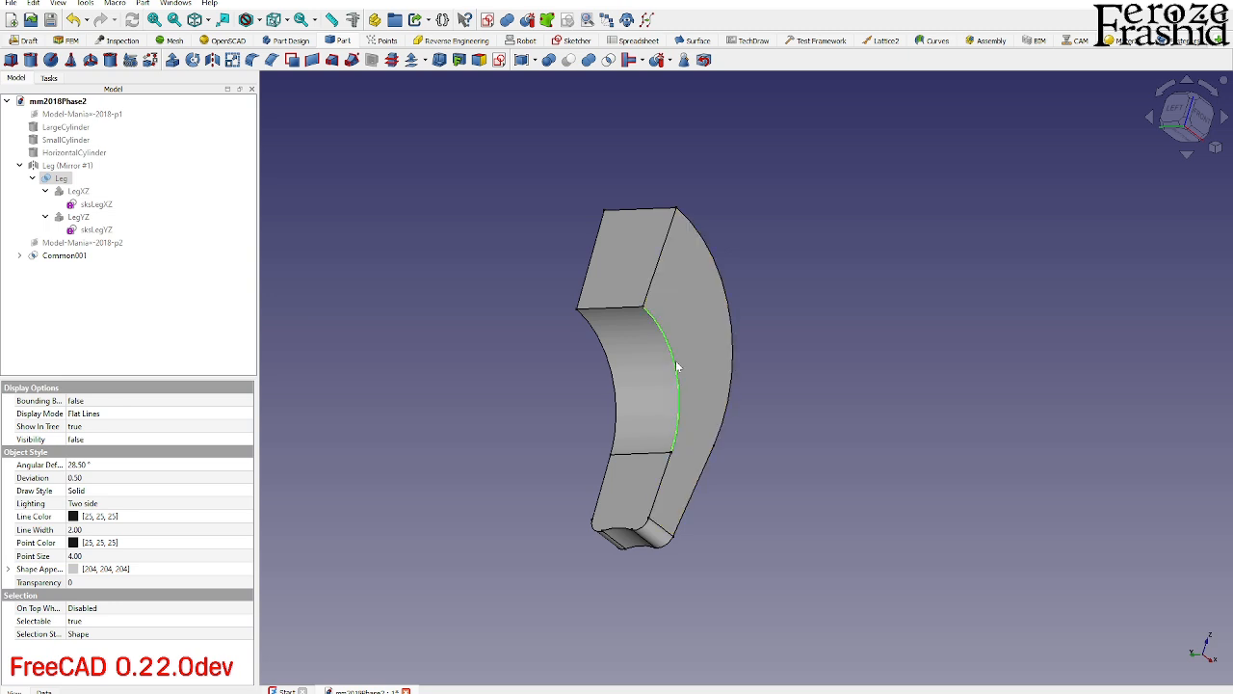
left_click(251, 60)
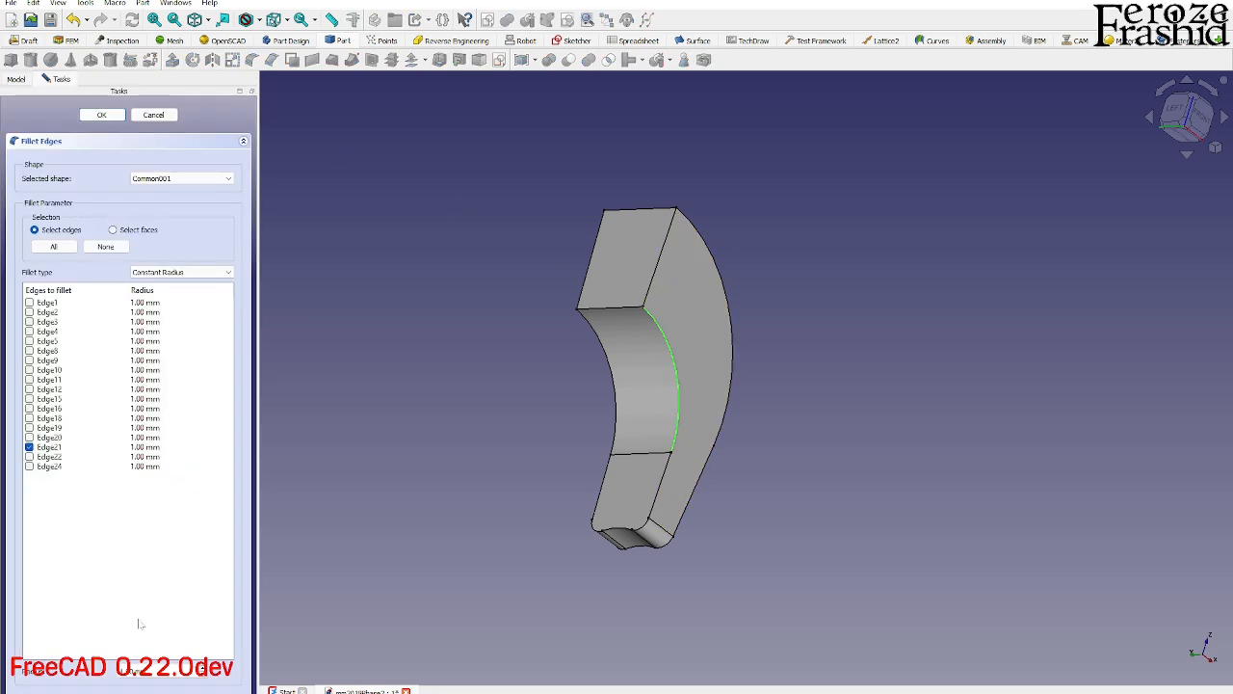
type("2")
key("Return")
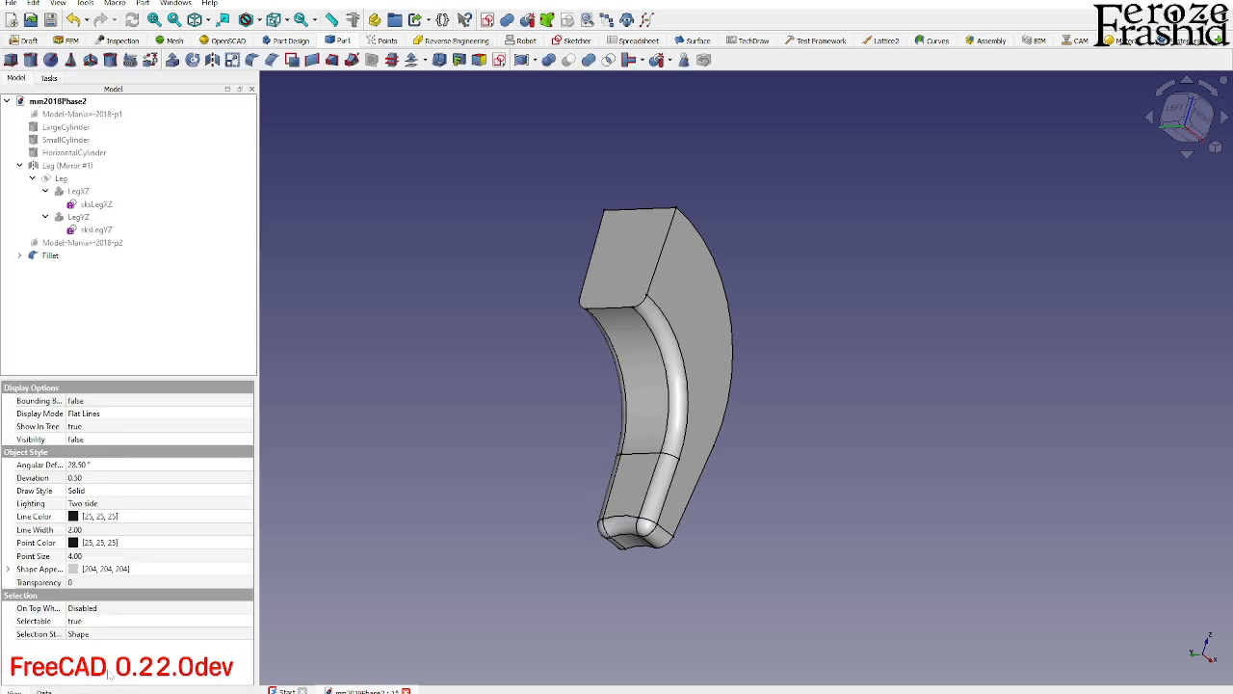
Rename the filleted pocket solid as EatAwayLeg.
middle_click_drag(569, 429, 383, 435)
middle_click_drag(553, 451, 481, 462)
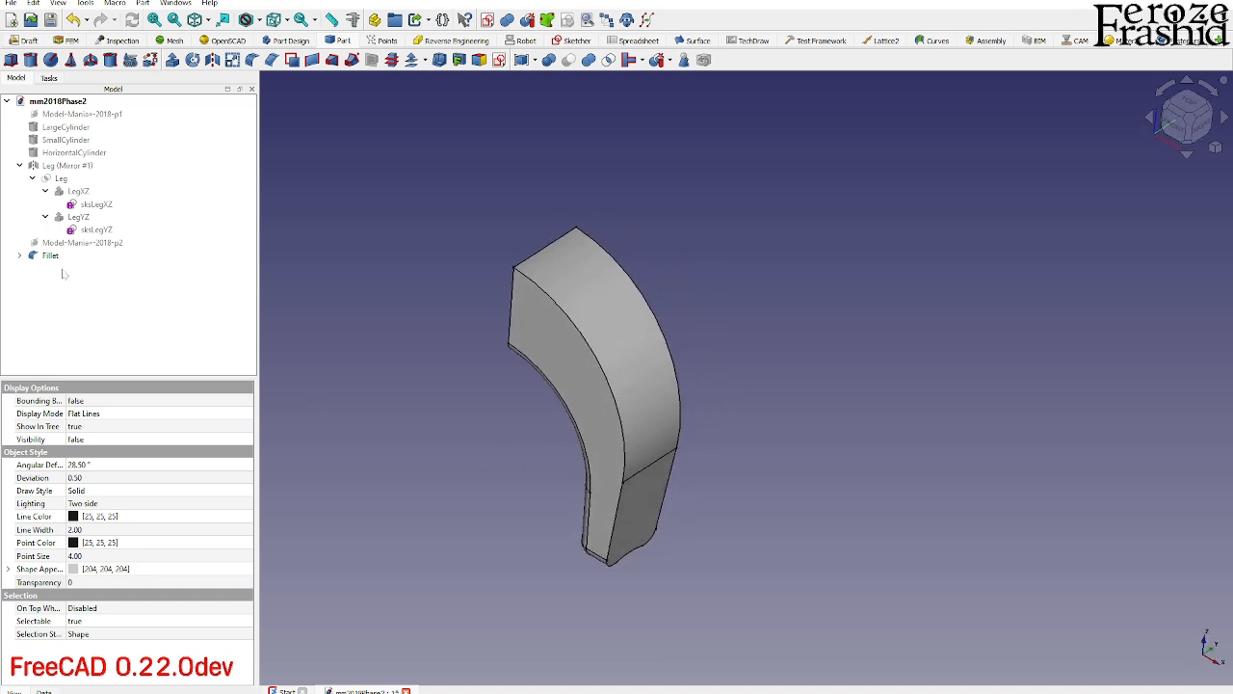
left_click(54, 257)
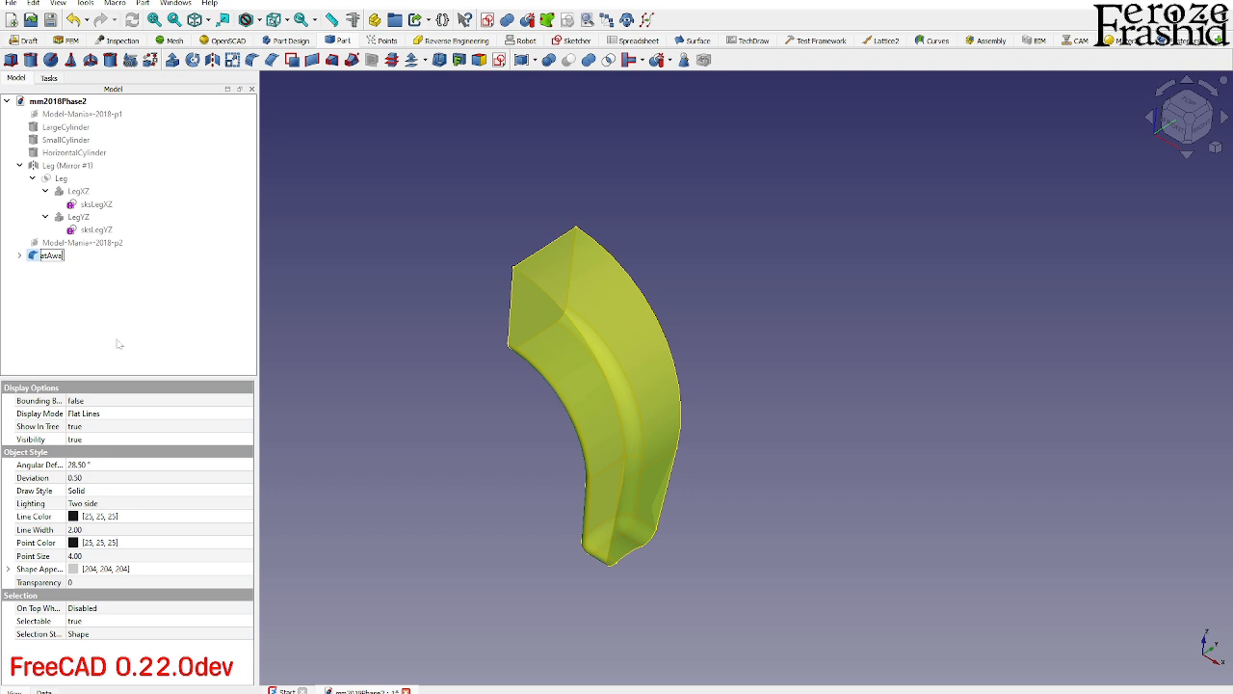
key("Return")
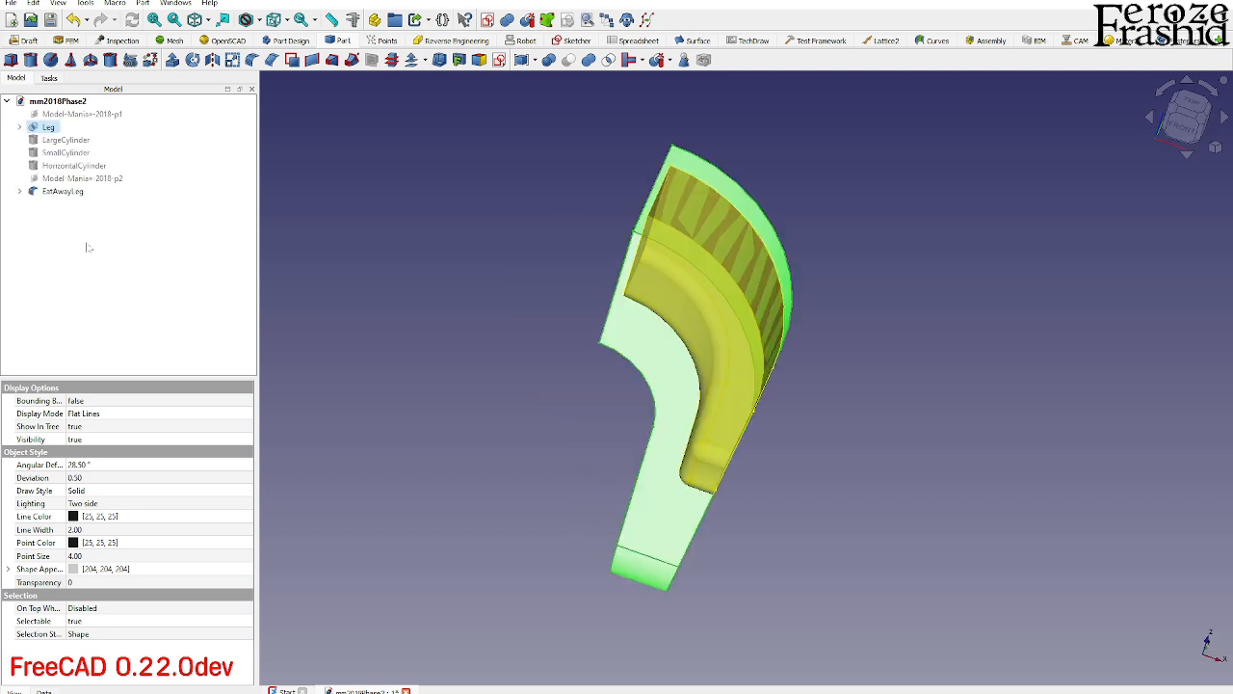
Cut the EatAwayLeg solid from the Leg and examine the resulting side pocket.
left_click(95, 238)
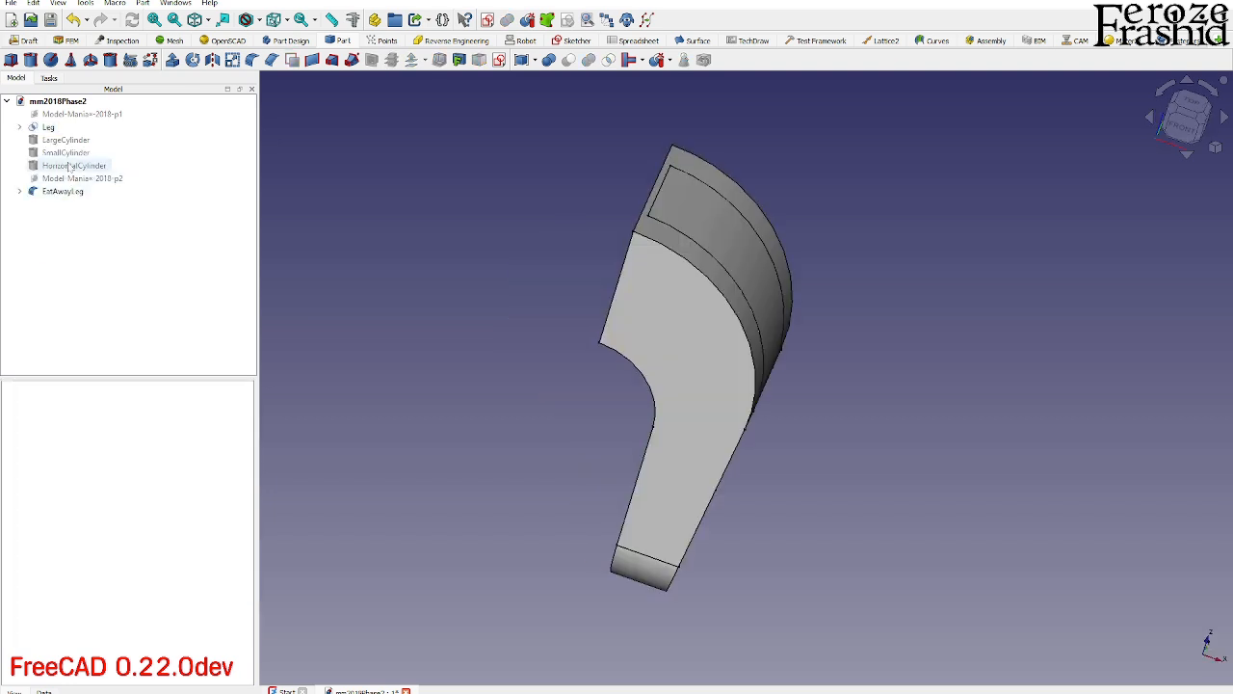
left_click(48, 127)
left_click(67, 192, "ctrl")
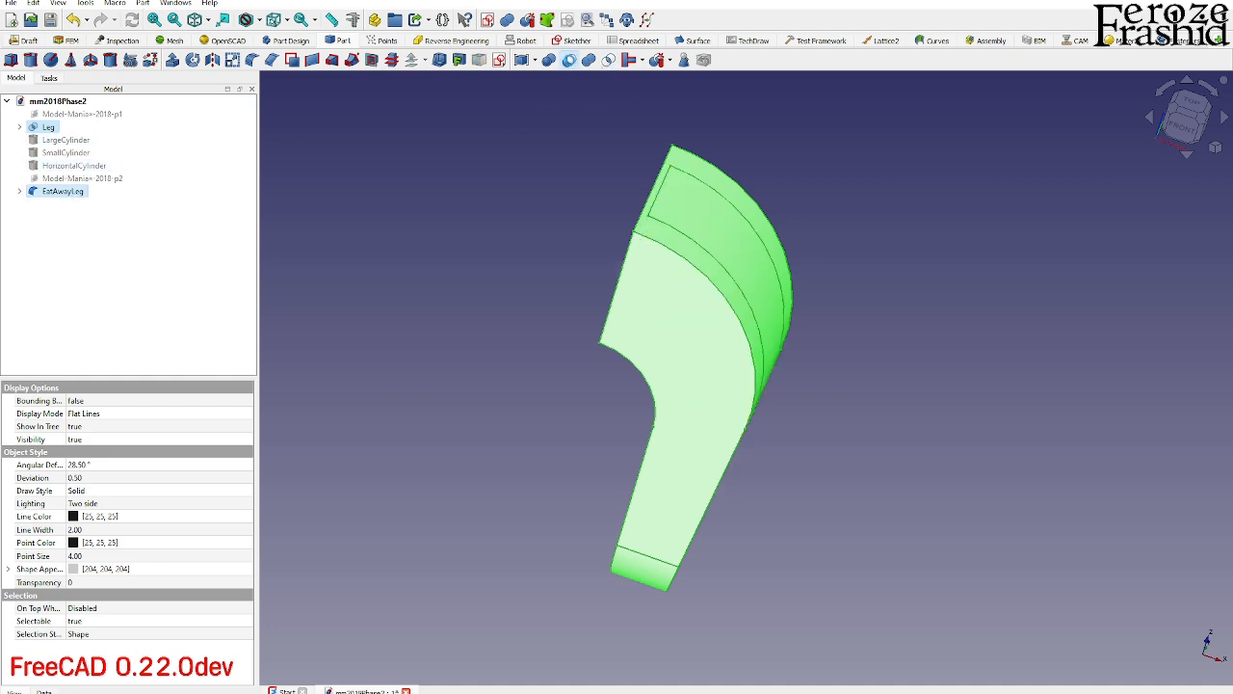
left_click(568, 60)
middle_click_drag(696, 329, 650, 250)
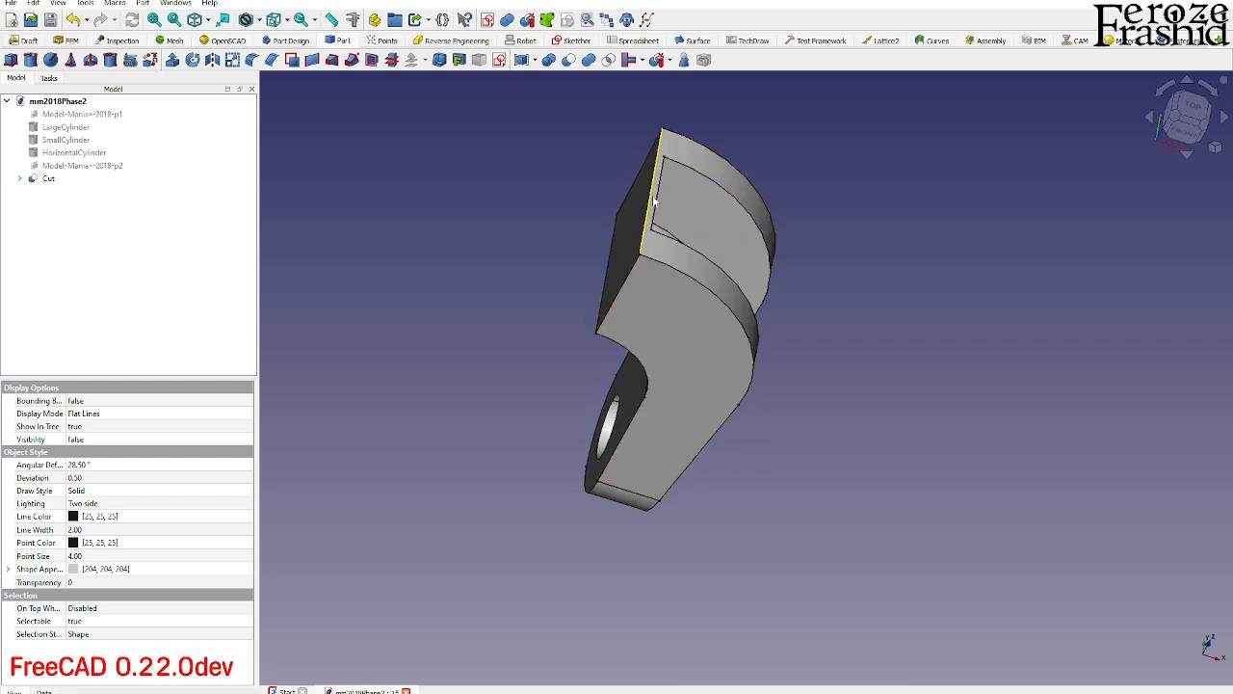
mouse_move(669, 211)
middle_mouse_down()
mouse_move(743, 151)
mouse_move(859, 173)
mouse_move(586, 160)
mouse_move(697, 344)
mouse_move(662, 358)
mouse_move(620, 303)
middle_mouse_up()
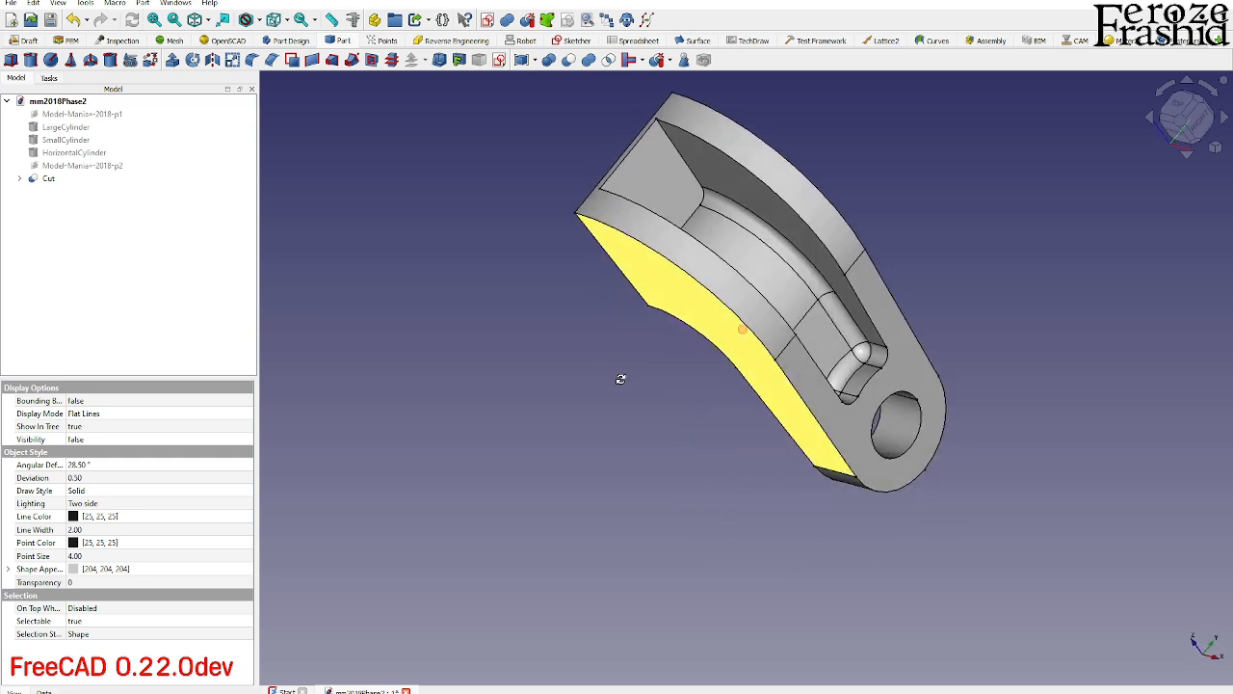
Rename the cut leg as NewLeg and mirror it across the YZ plane.
left_click(53, 183)
left_click(48, 178)
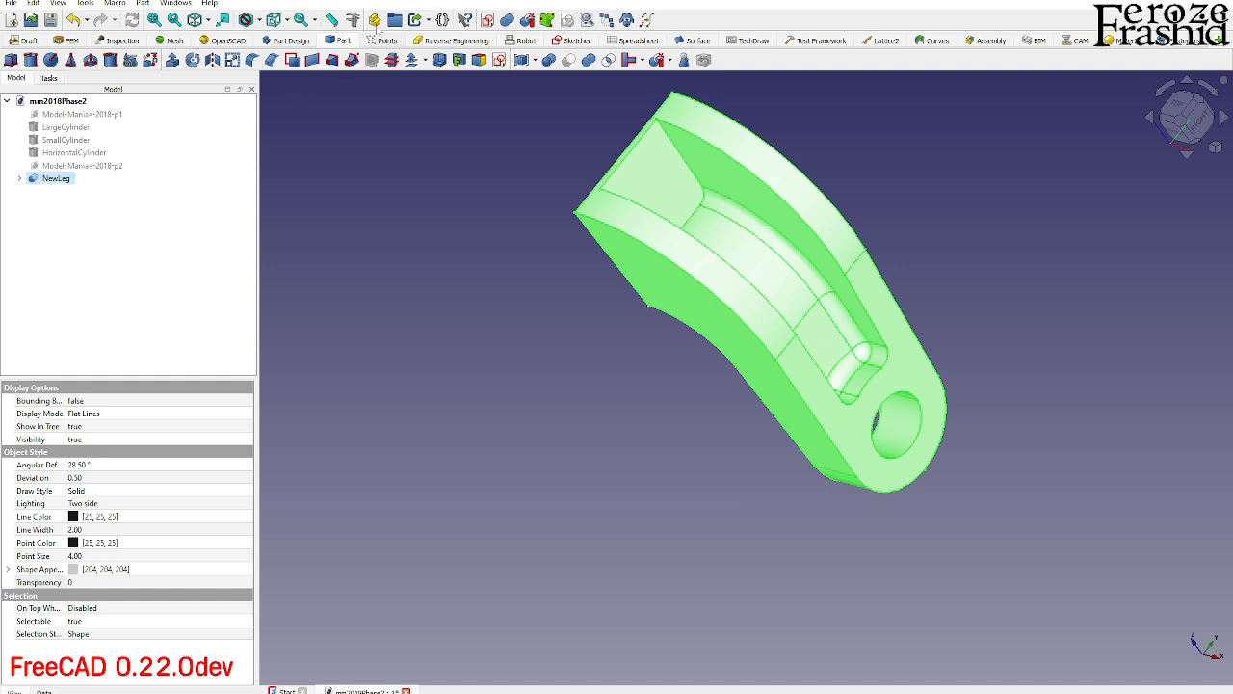
left_click(213, 60)
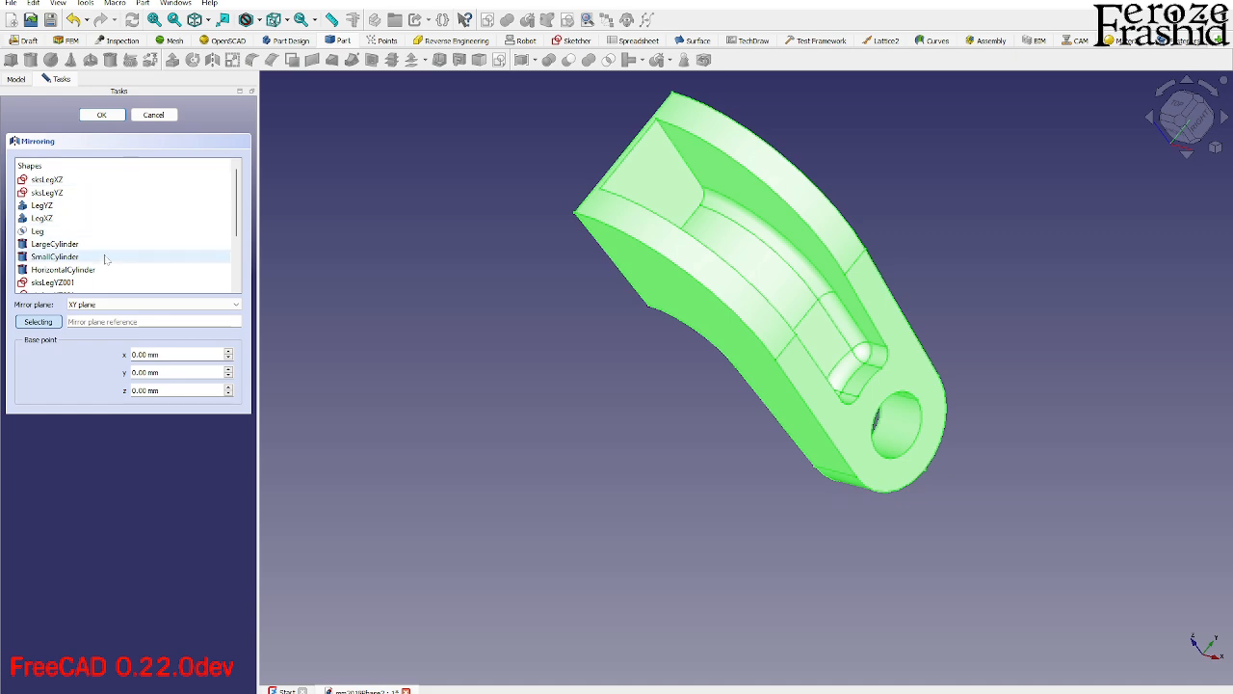
left_click(118, 305)
left_click(108, 332)
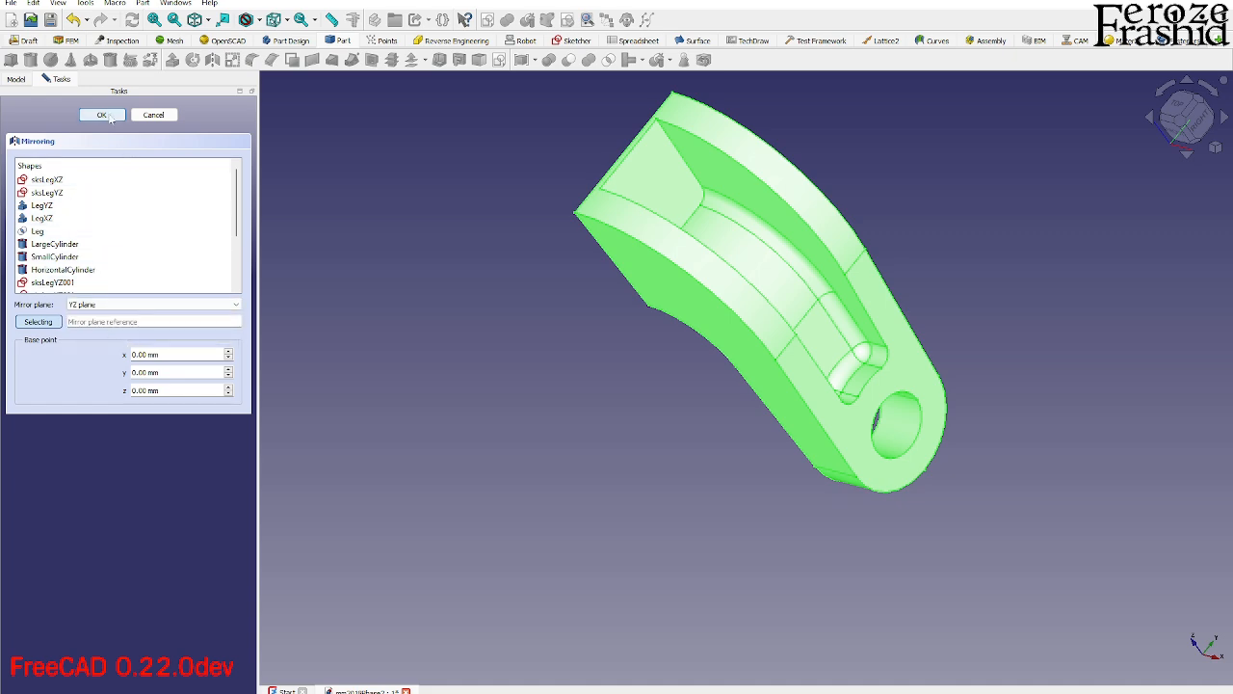
left_click(110, 117)
middle_click_drag(597, 289, 736, 380)
Show LargeCylinder, fuse it with NewLeg and its mirror, and examine where the legs meet the cylinder.
left_click(19, 178)
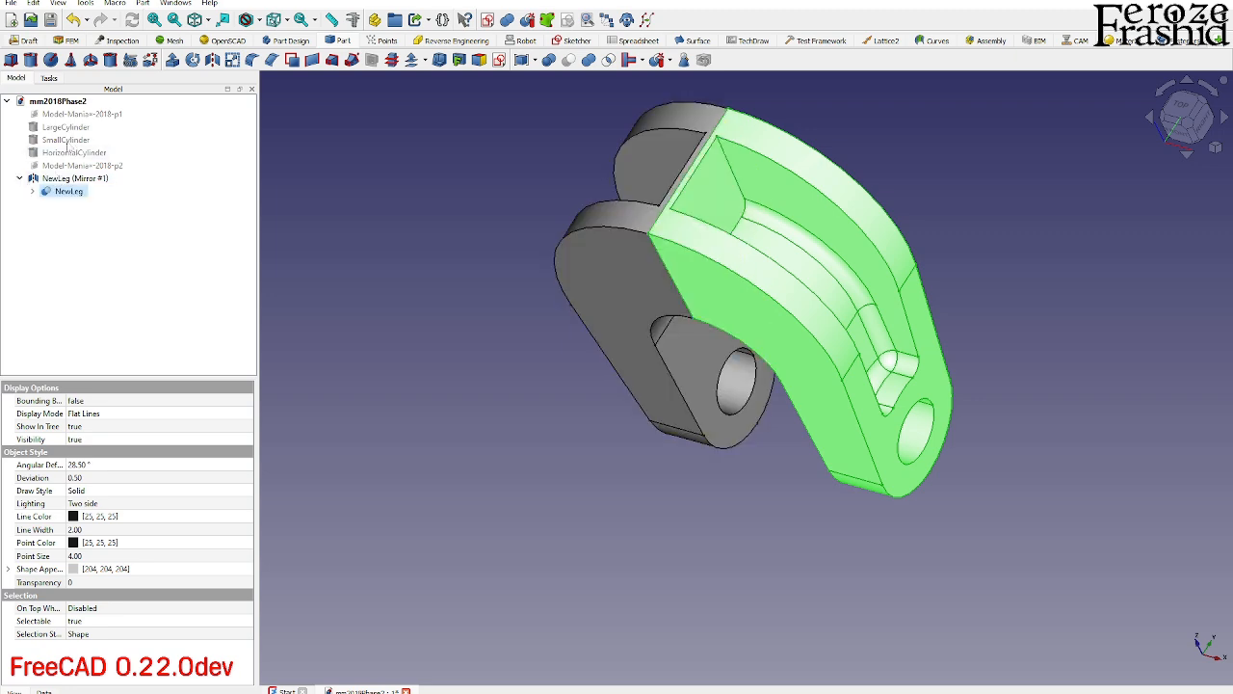
left_click(71, 128)
key("space")
middle_click_drag(587, 450, 651, 372)
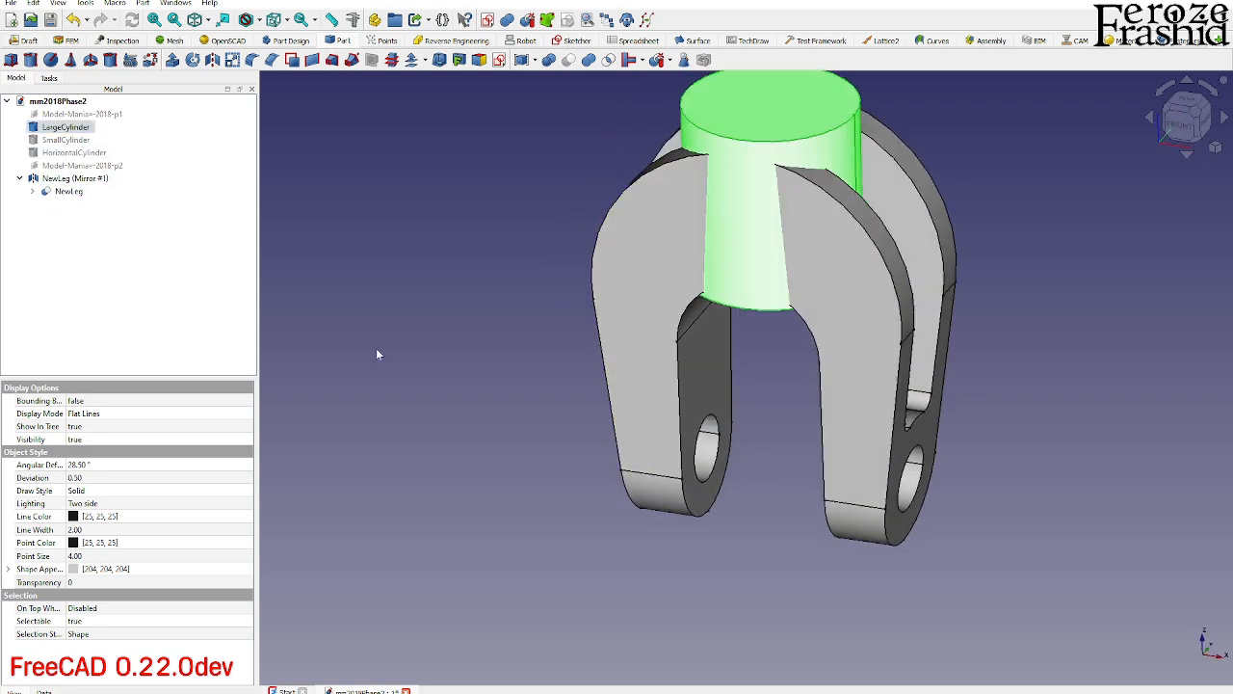
left_click(75, 179, "ctrl")
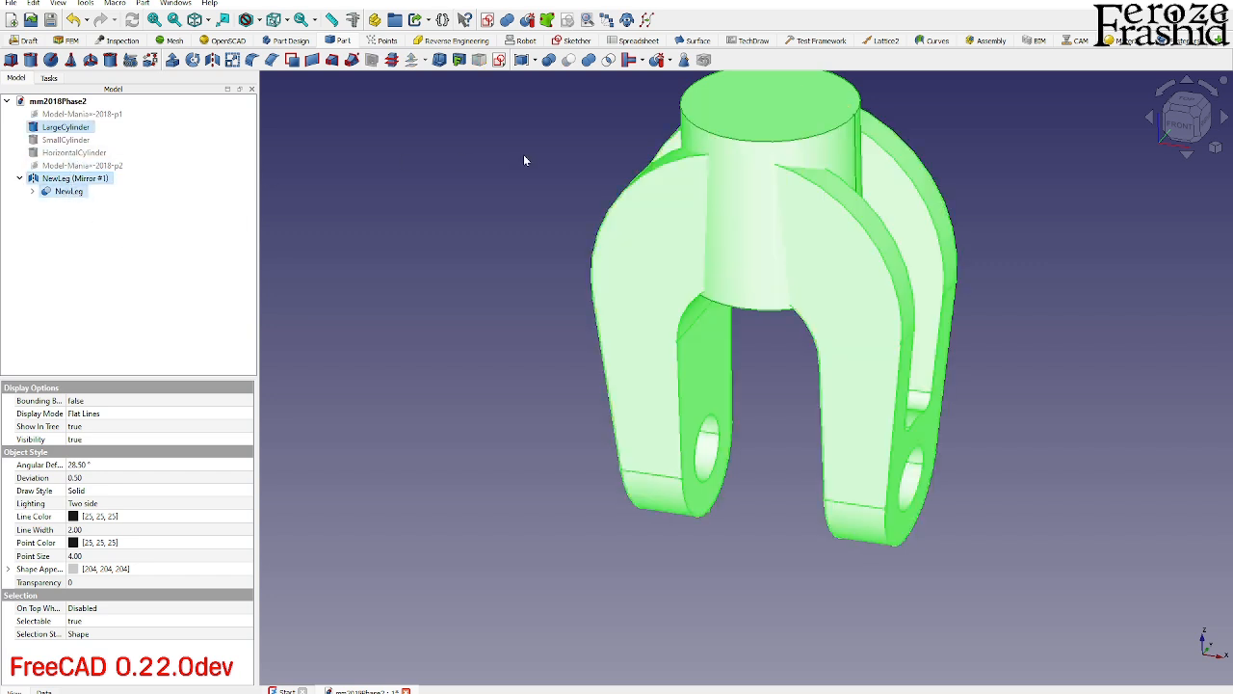
left_click(589, 61)
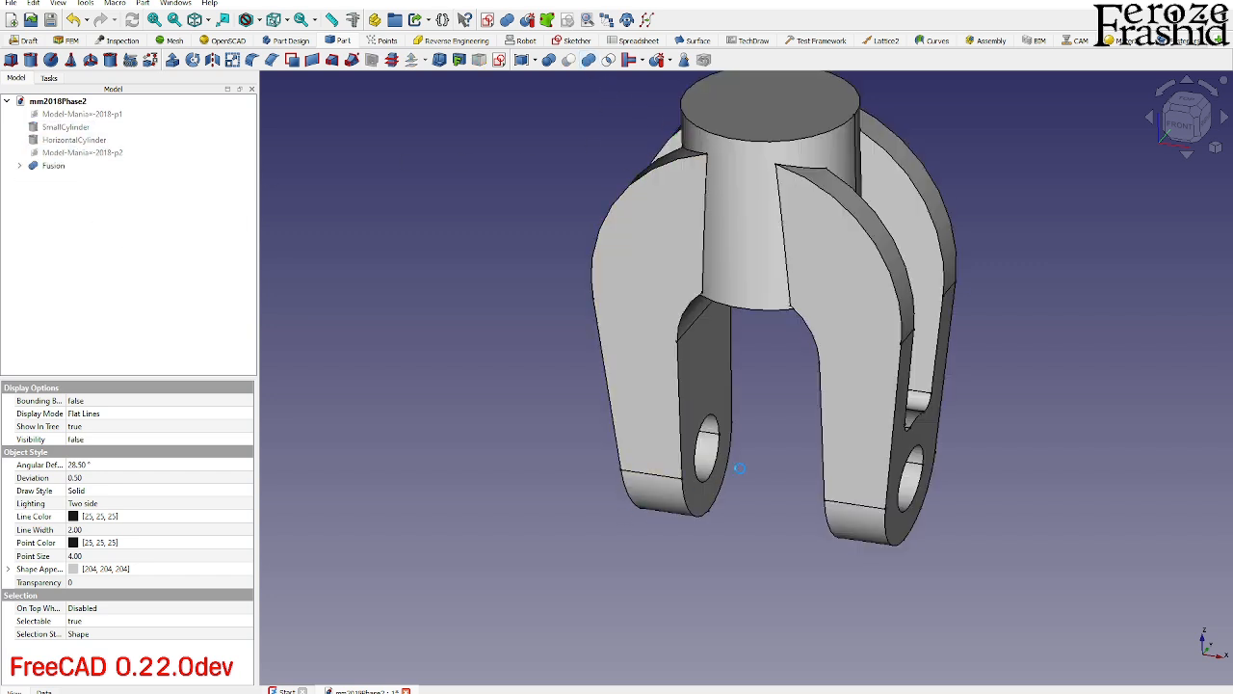
middle_click_drag(817, 390, 643, 452)
scroll(886, 293, "up", 3)
middle_click_drag(821, 333, 548, 322)
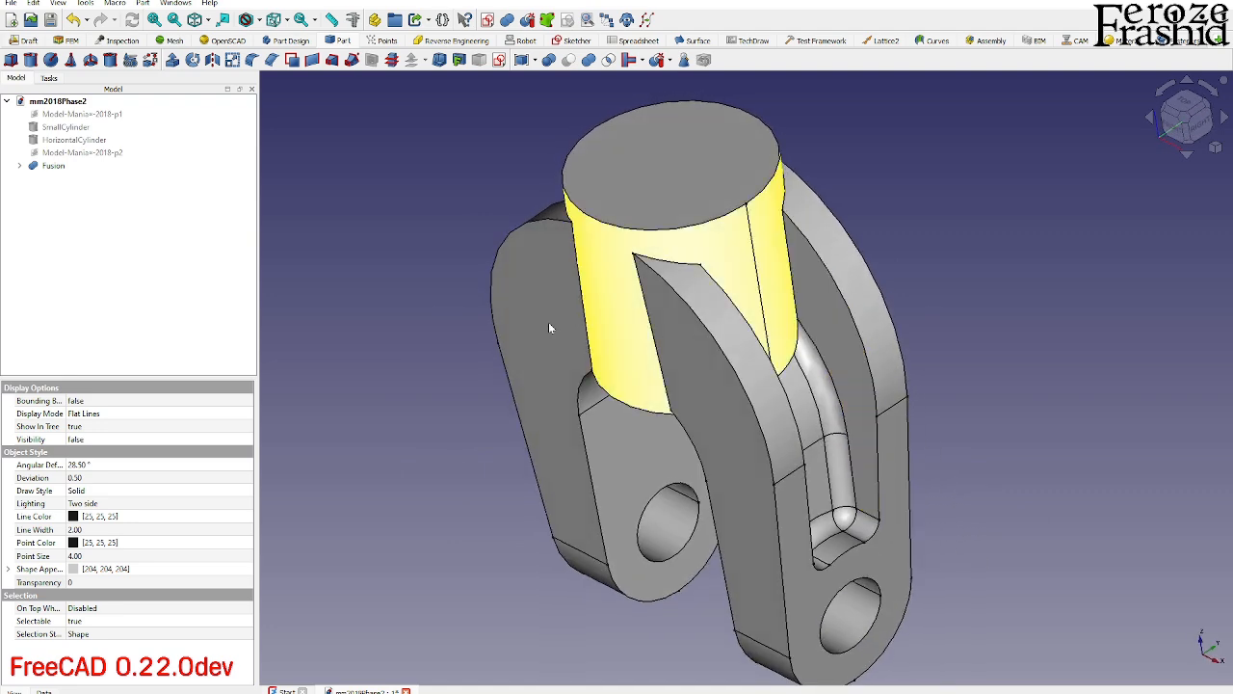
left_click(51, 166)
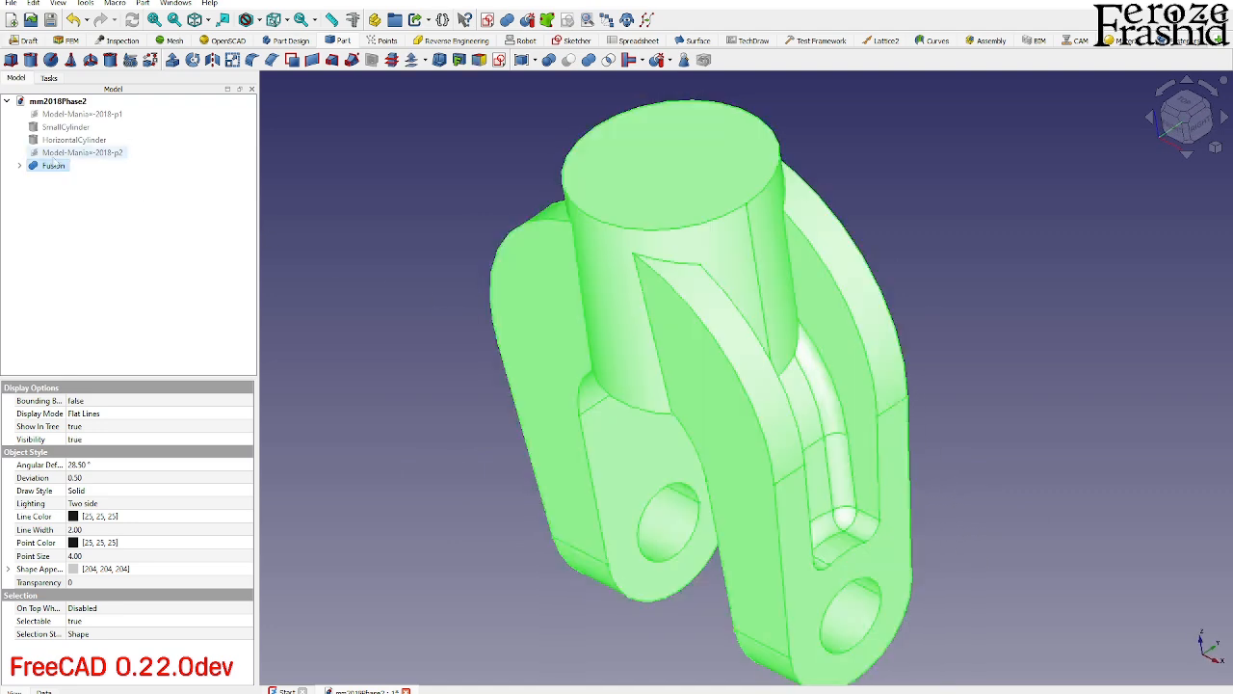
middle_click_drag(559, 334, 661, 357)
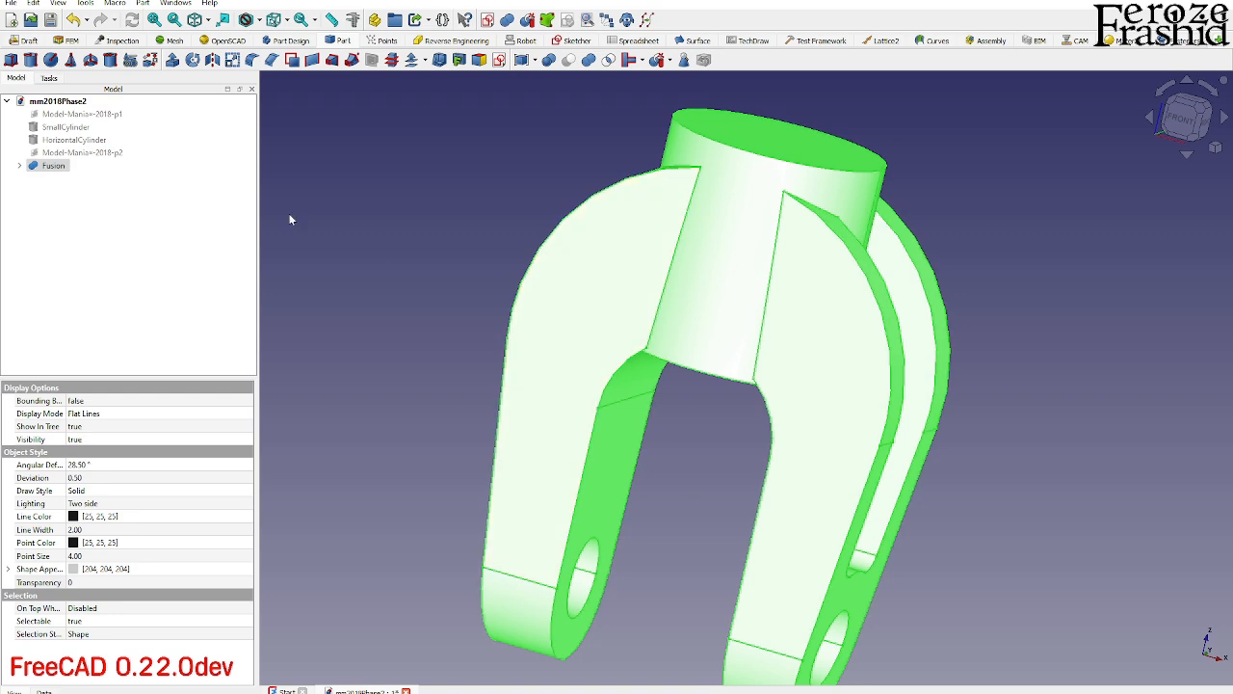
Show HorizontalCylinder and set its z position to -8 mm.
left_click(70, 140)
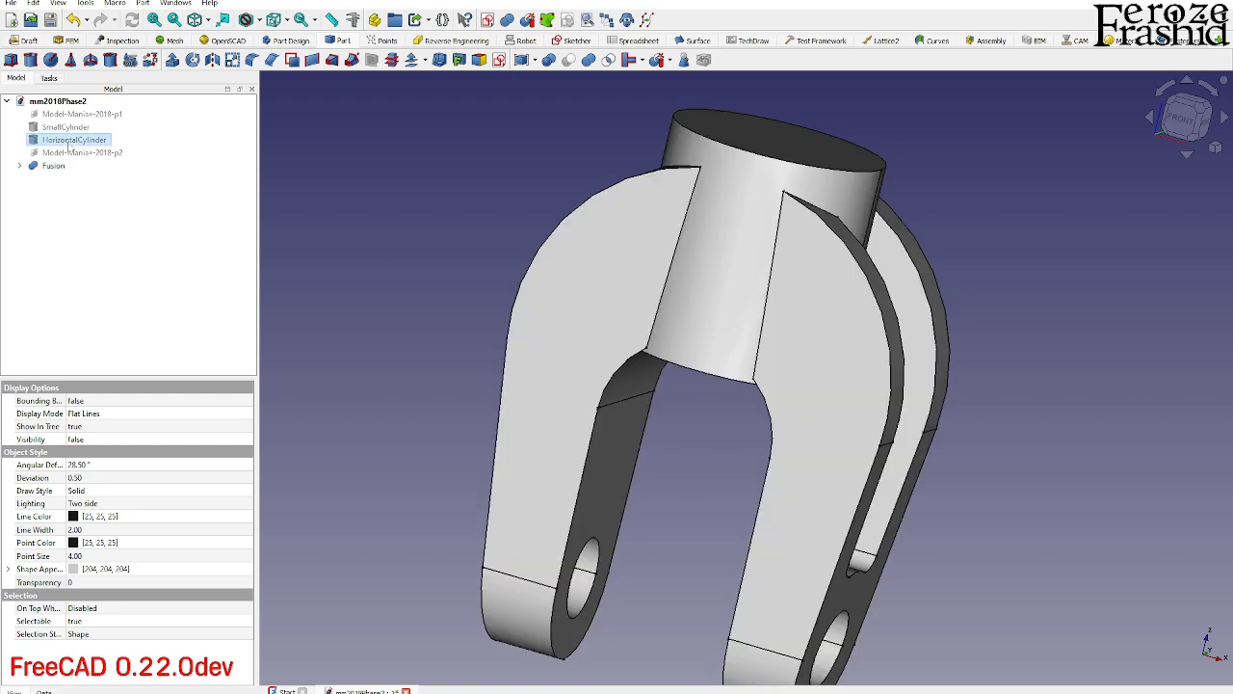
key("space")
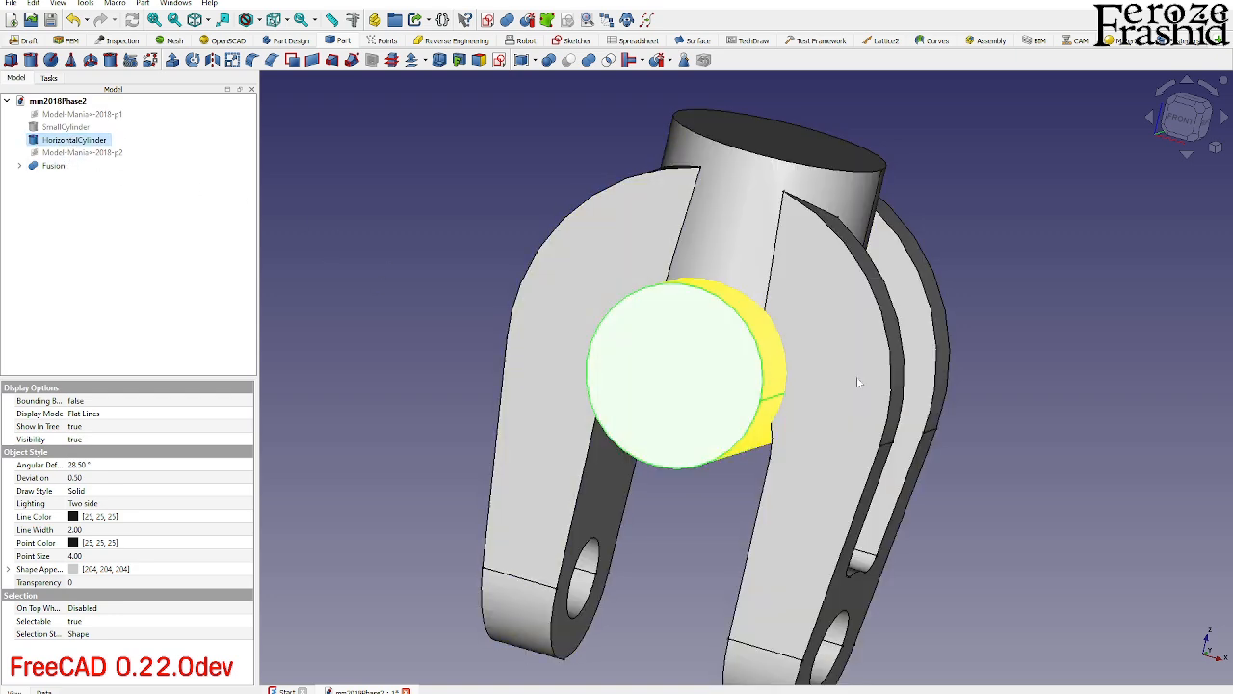
middle_click_drag(912, 376, 923, 362)
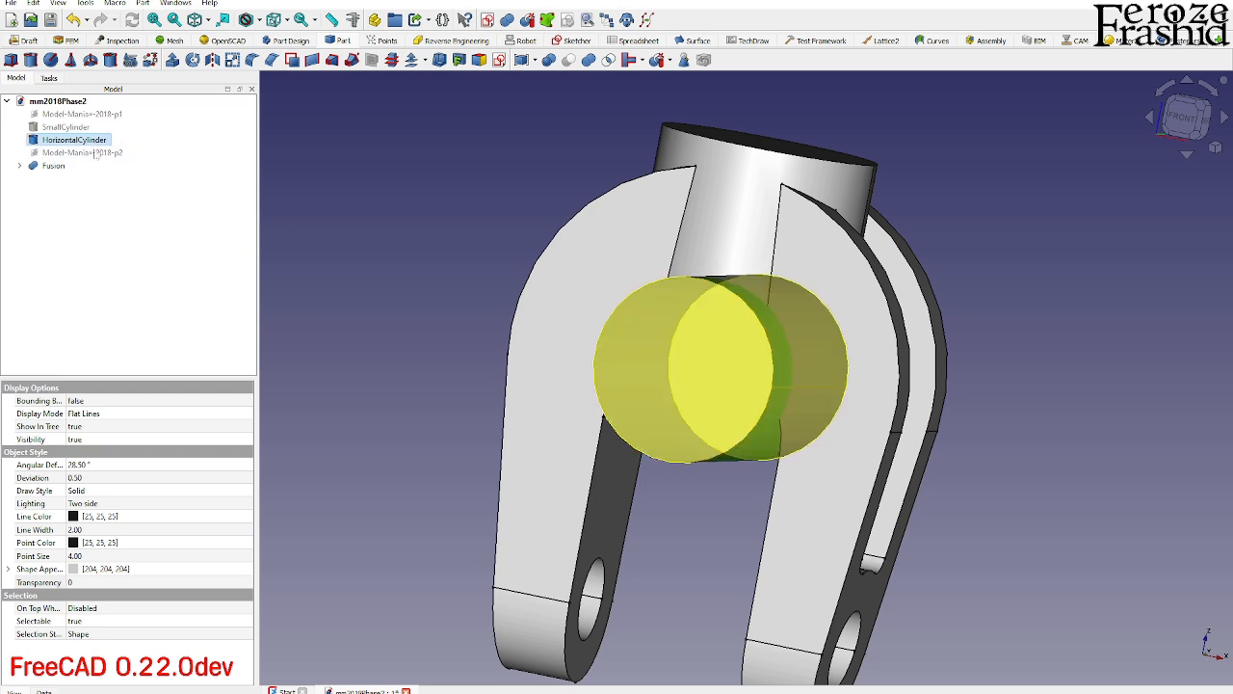
left_click(44, 691)
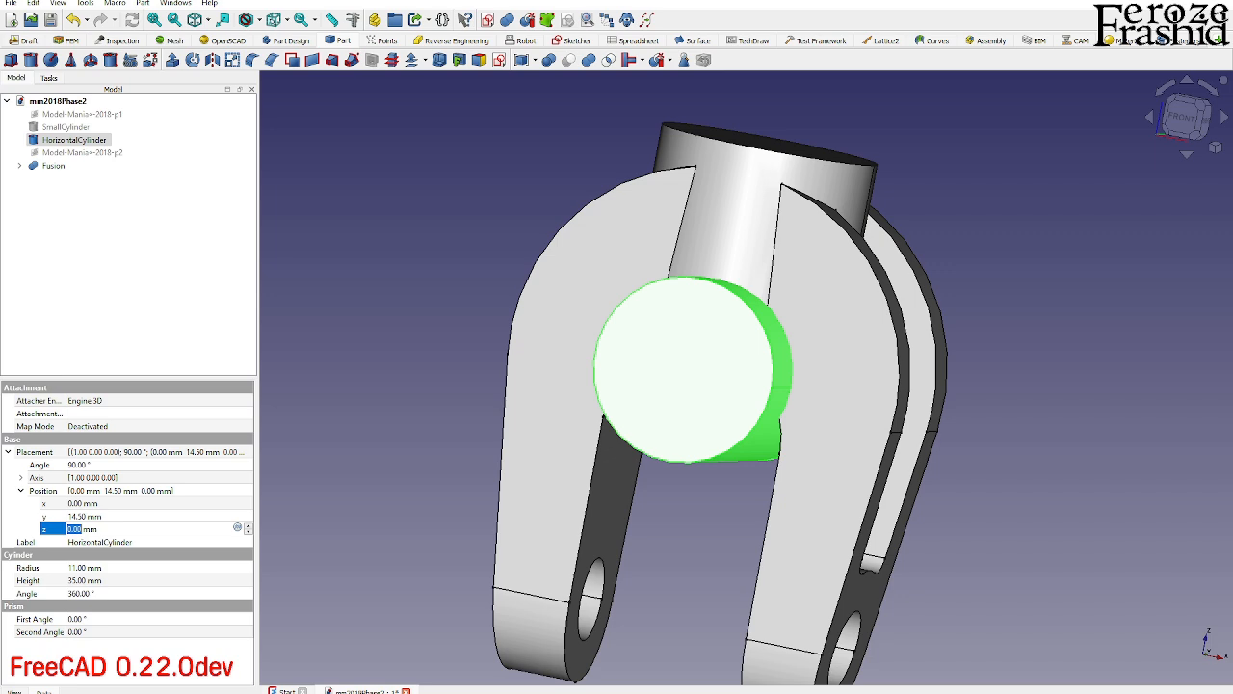
type("-8")
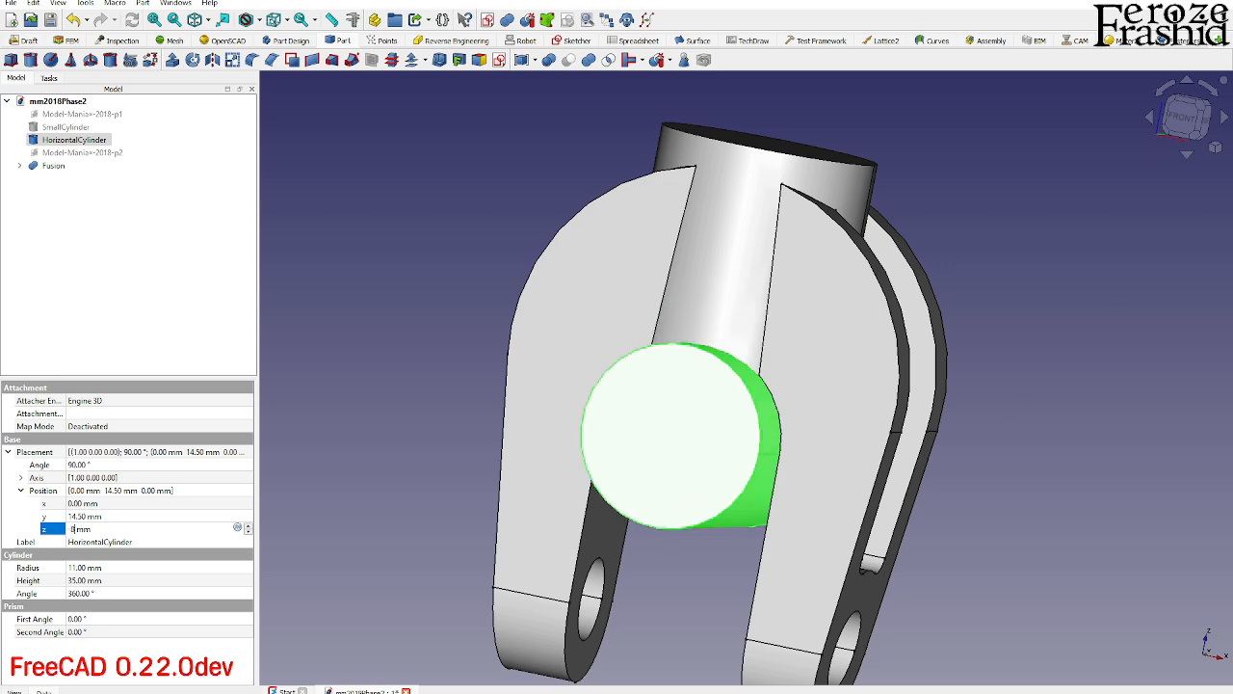
key("Return")
middle_click_drag(671, 400, 639, 434)
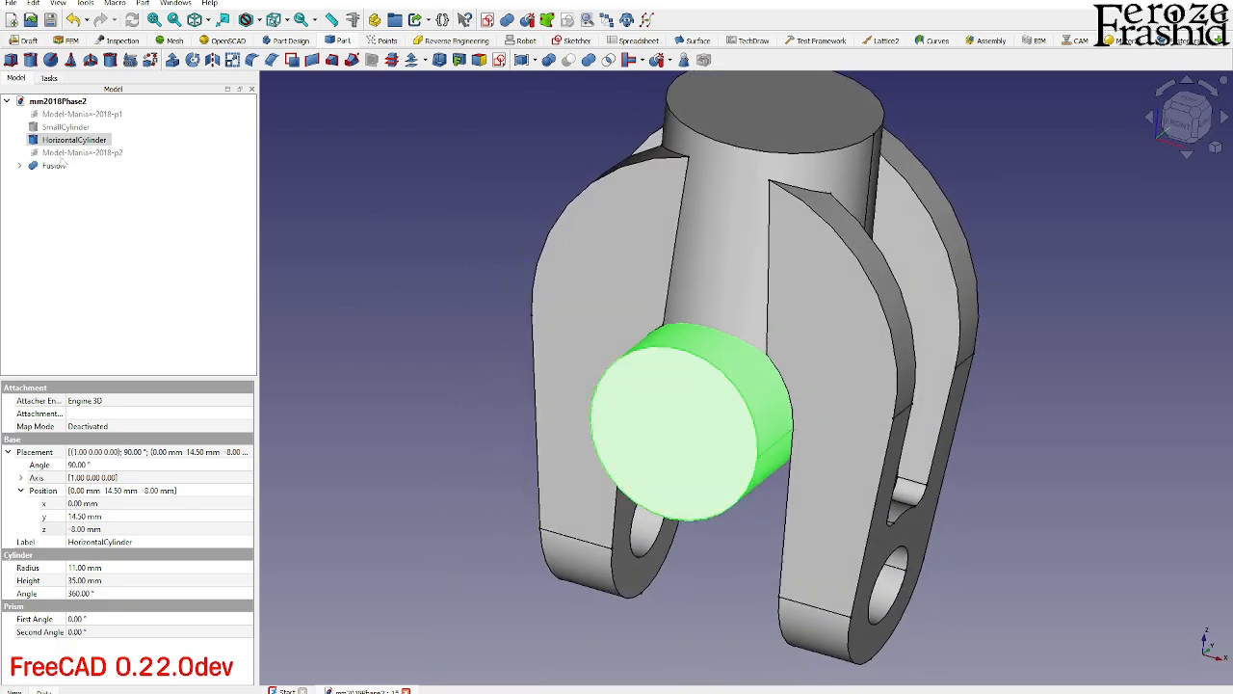
Cut SmallCylinder from the fused fork body and inspect the bore from above.
left_click(60, 127)
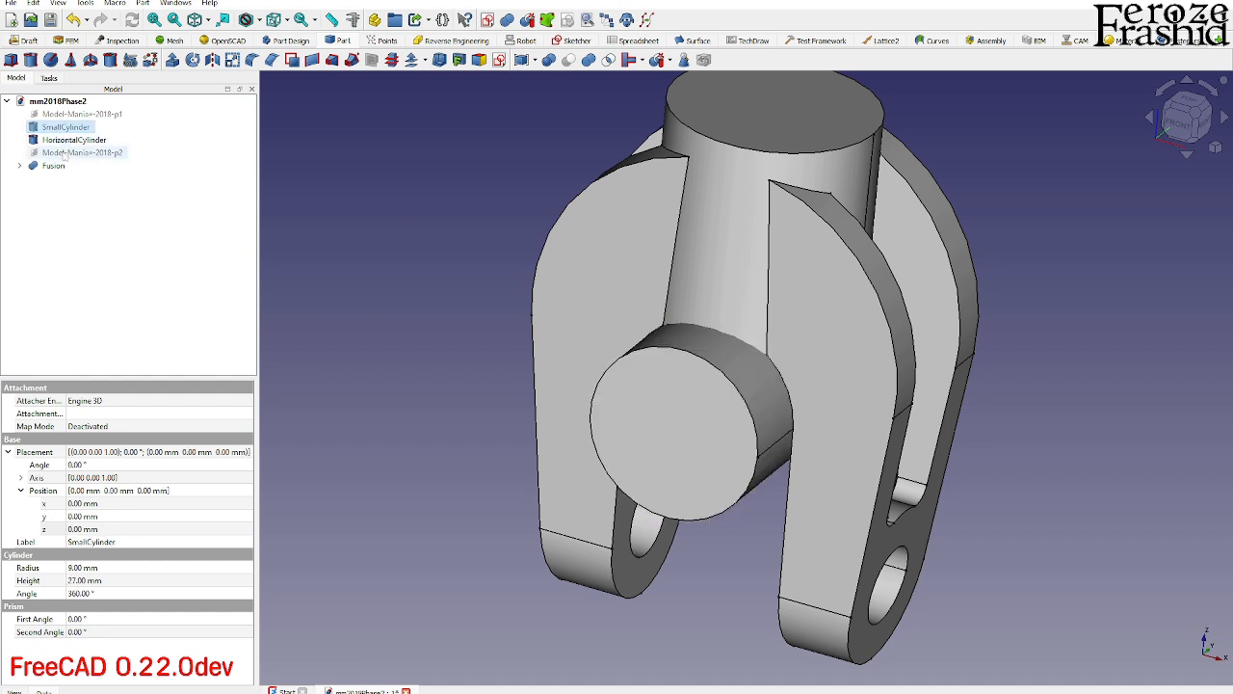
left_click(56, 166, "ctrl")
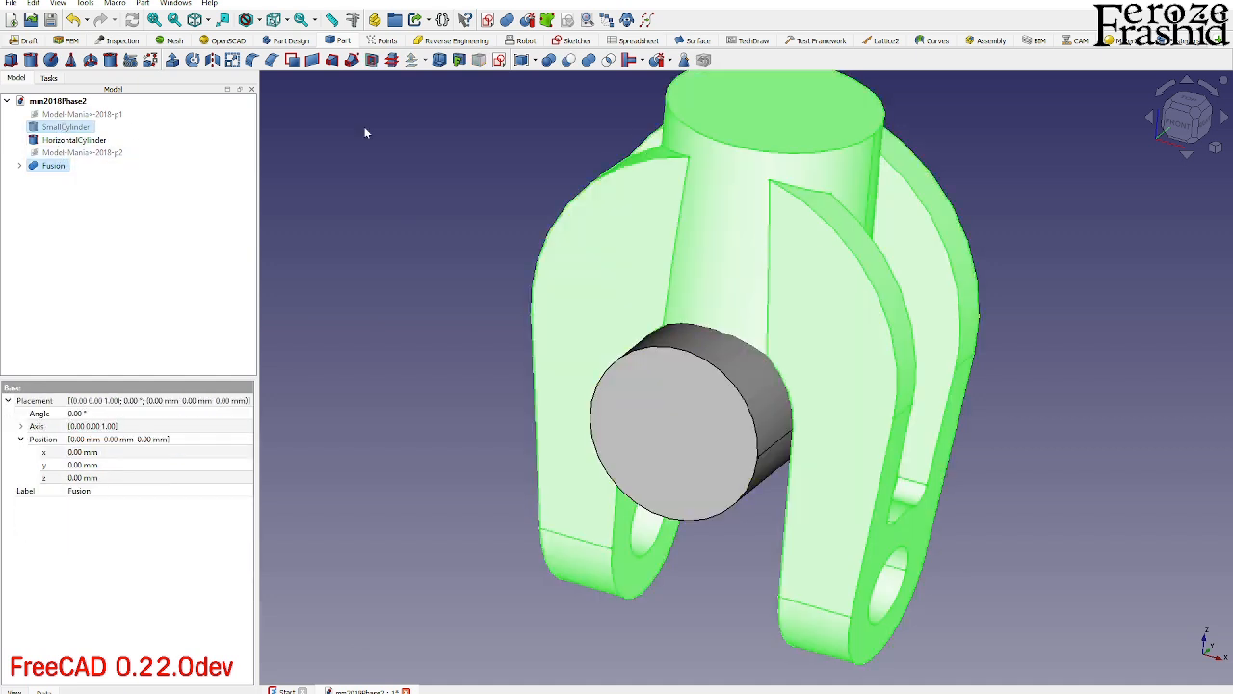
left_click(569, 60)
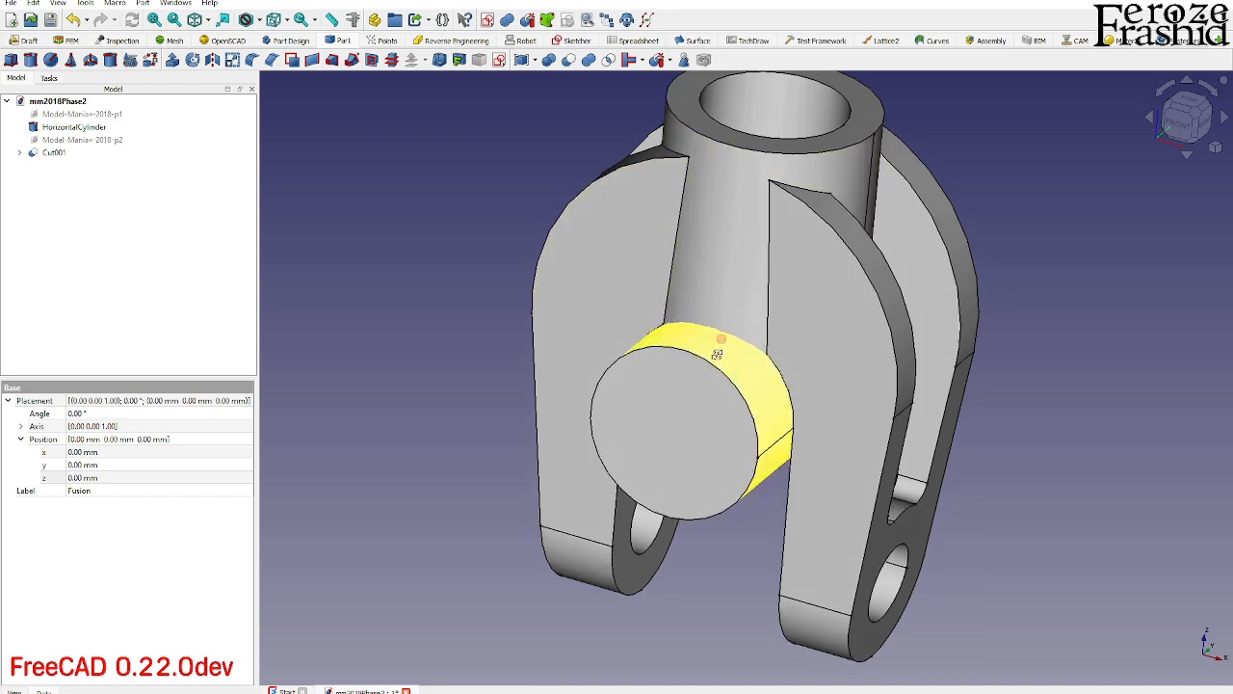
middle_click_drag(717, 346, 738, 481)
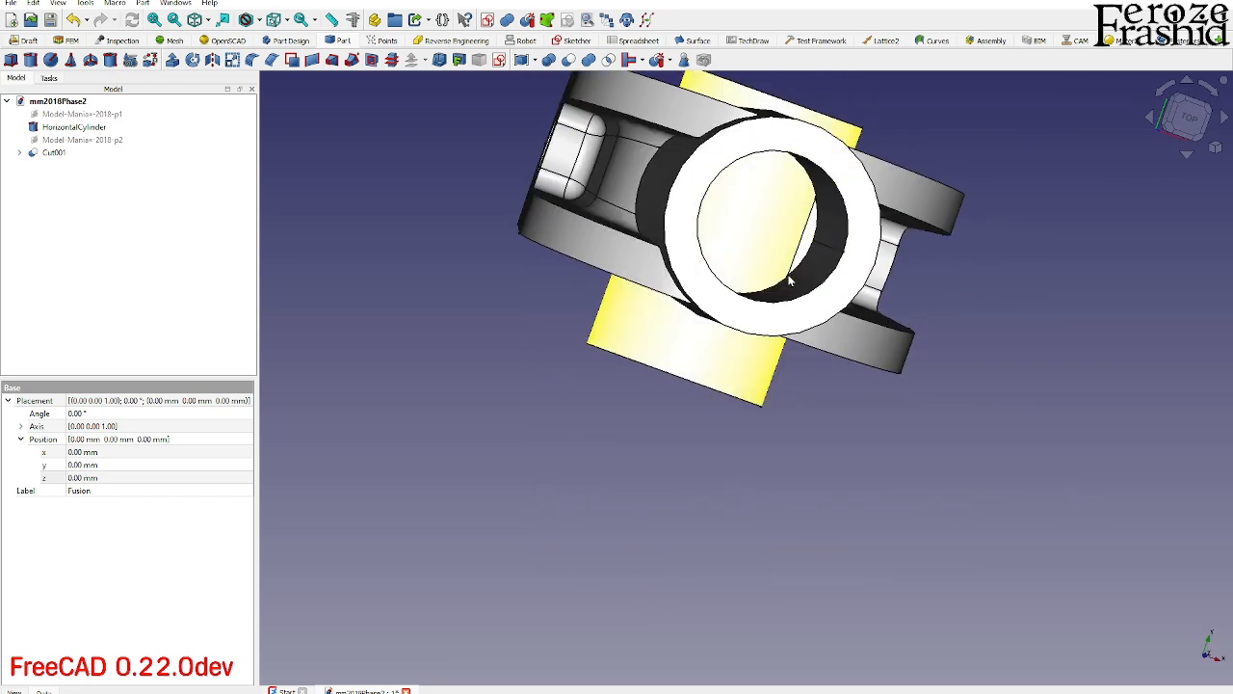
scroll(815, 261, "up", 5)
middle_click_drag(833, 206, 806, 215)
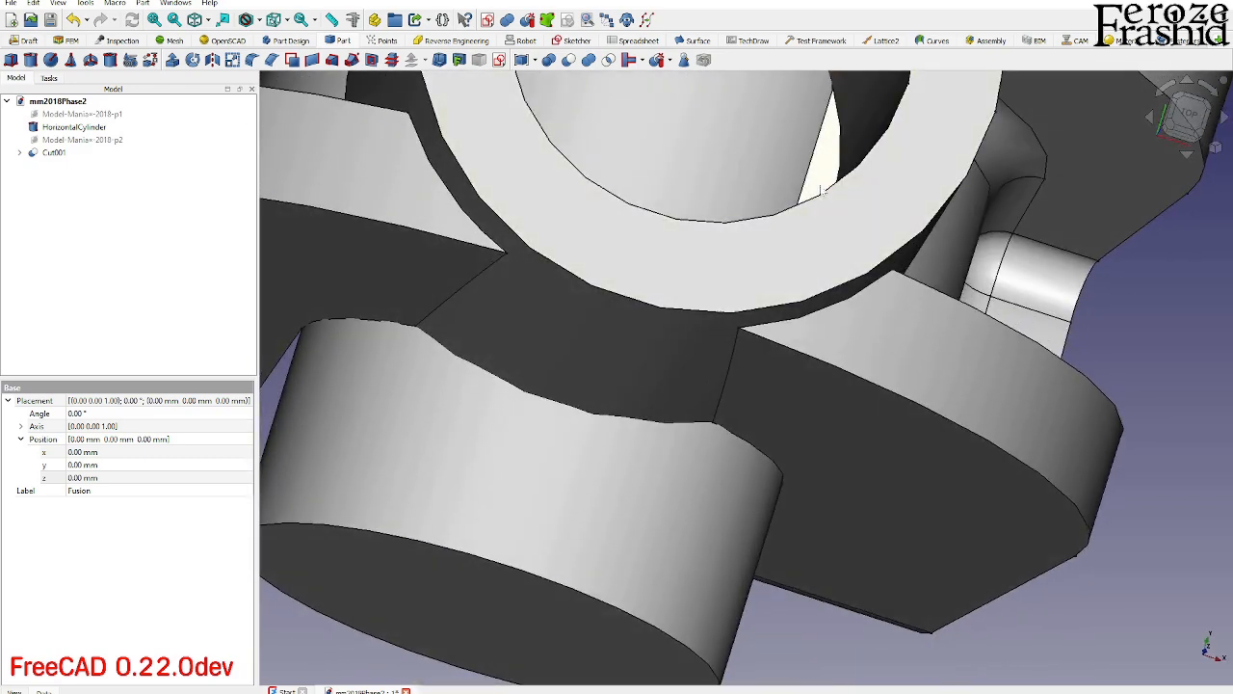
scroll(821, 162, "down", 3)
middle_click_drag(768, 288, 815, 217)
Cut HorizontalCylinder from the bored fork body and examine the material left inside the bore.
left_click(56, 153)
left_click(71, 129, "ctrl")
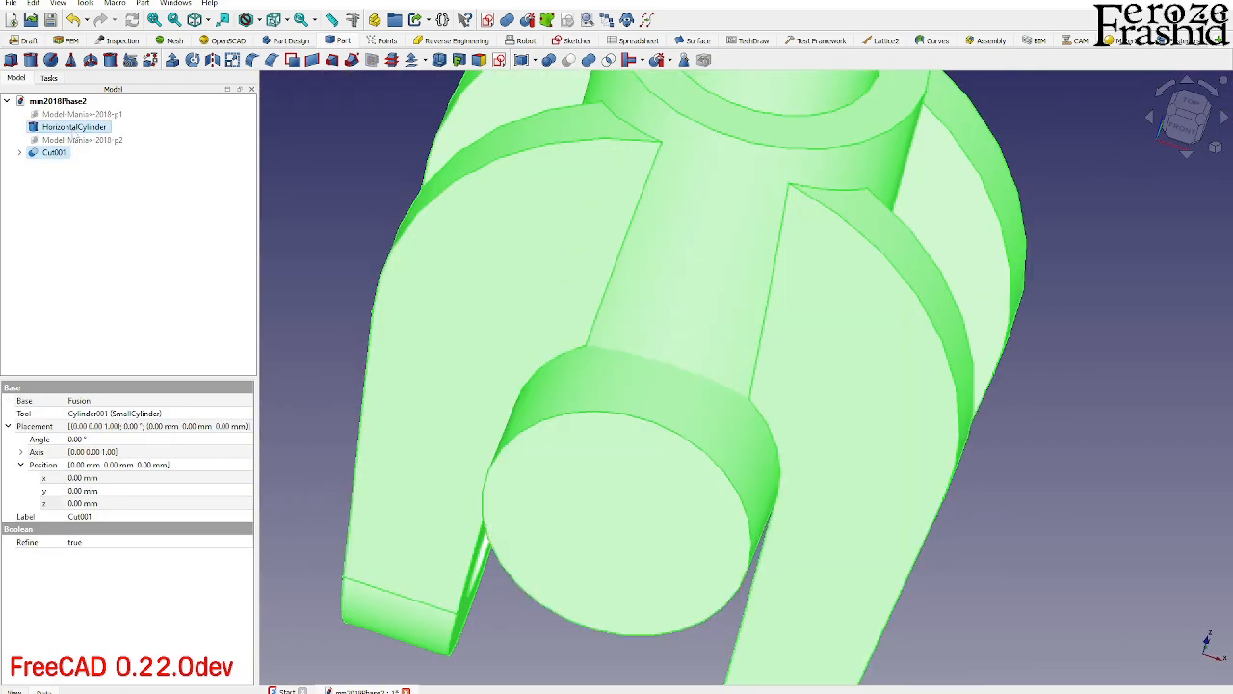
left_click(569, 60)
middle_click_drag(597, 259, 645, 252)
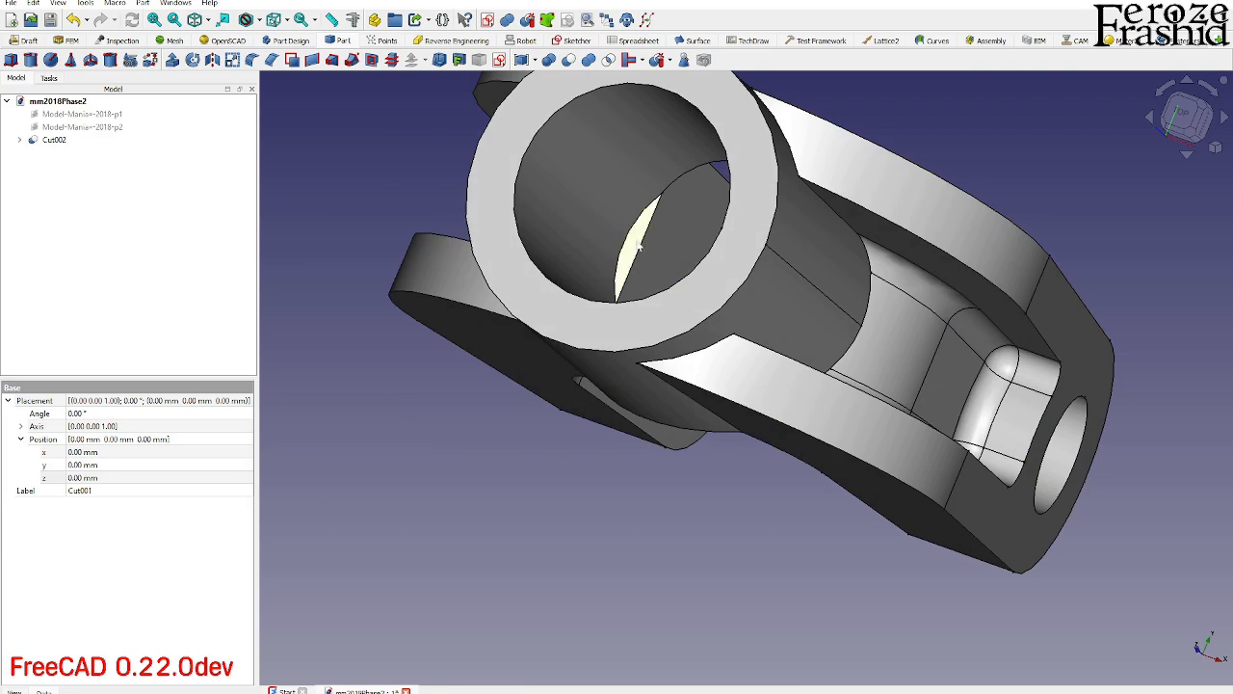
scroll(639, 248, "up", 6)
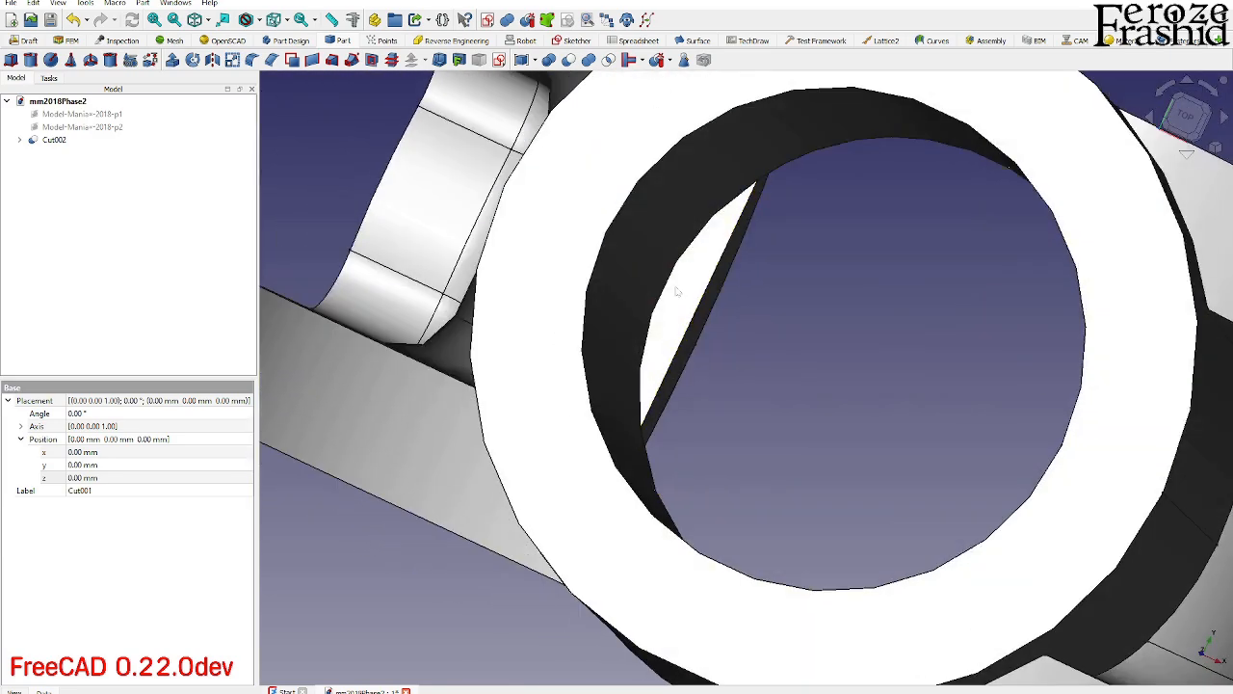
scroll(676, 291, "down", 5)
mouse_move(719, 318)
middle_mouse_down()
mouse_move(779, 322)
mouse_move(777, 356)
mouse_move(747, 302)
middle_mouse_up()
Set the height of SmallCylinder inside the fork body's cuts to 40 mm.
left_click(19, 139)
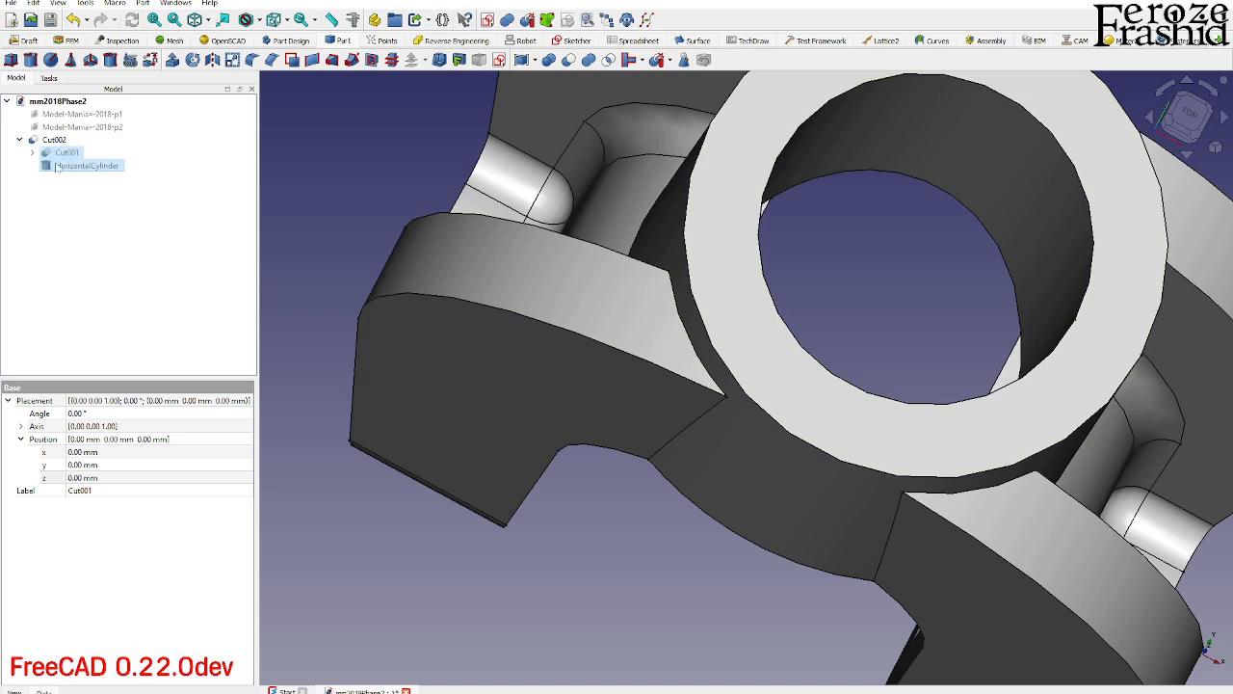
left_click(32, 152)
left_click(88, 180)
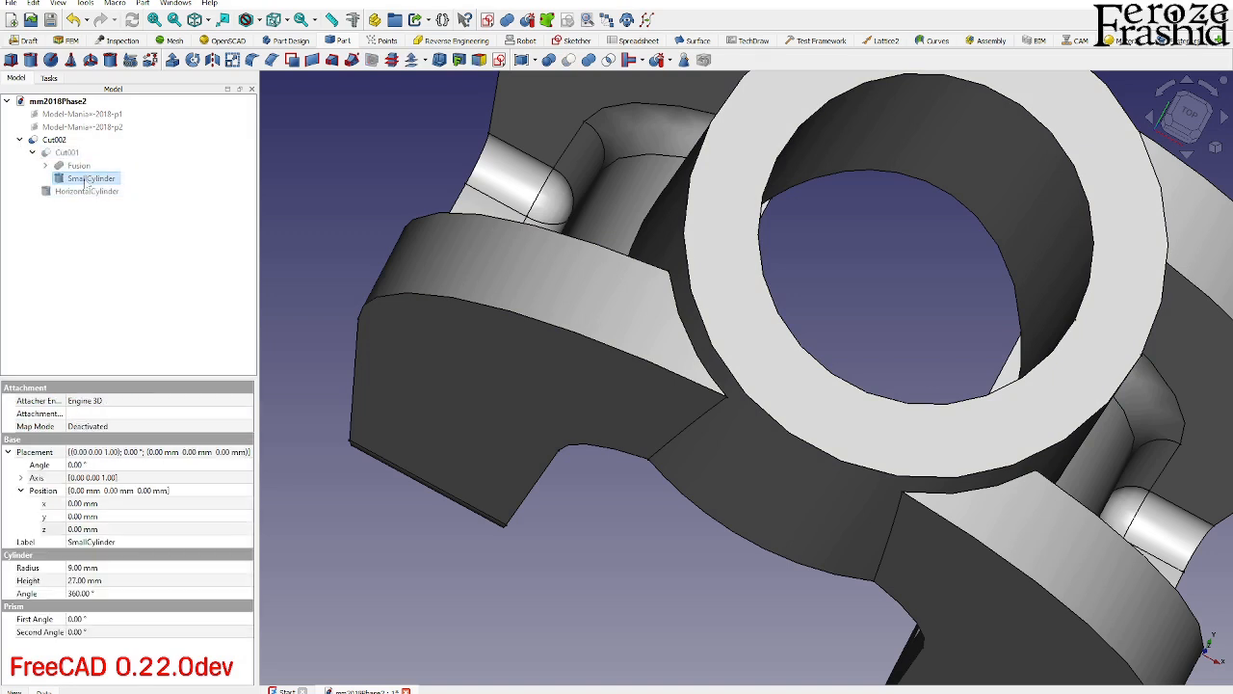
left_click(85, 580)
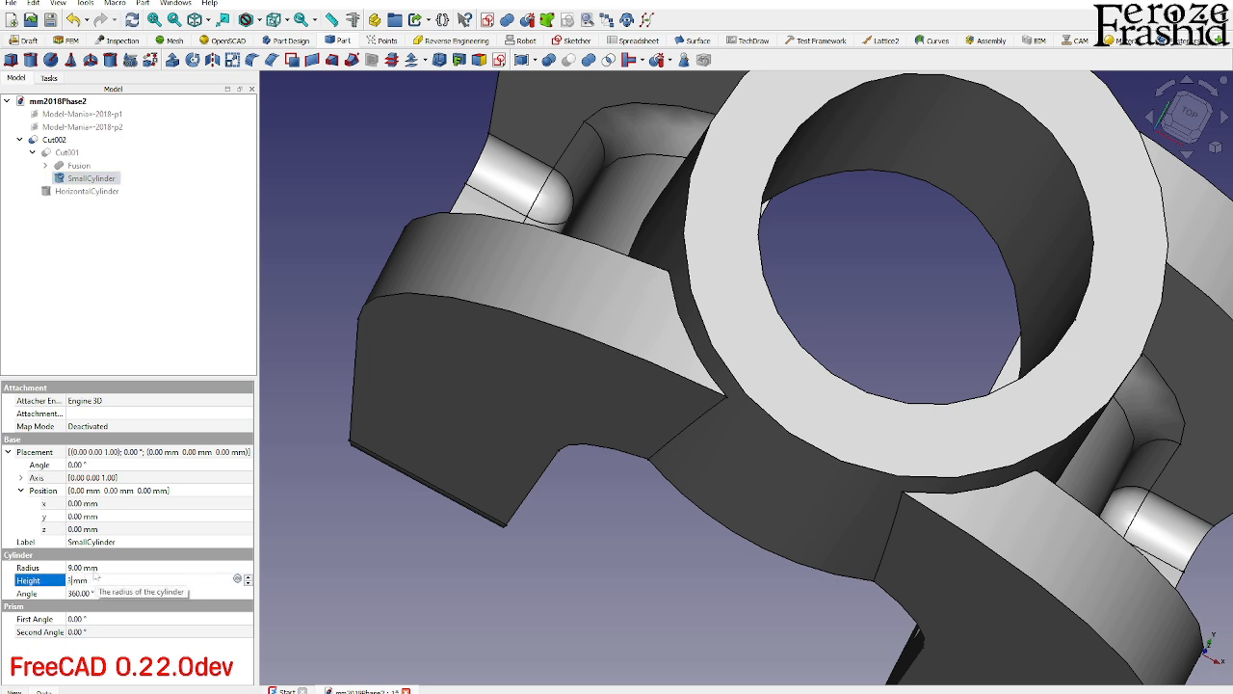
type("40")
key("Return")
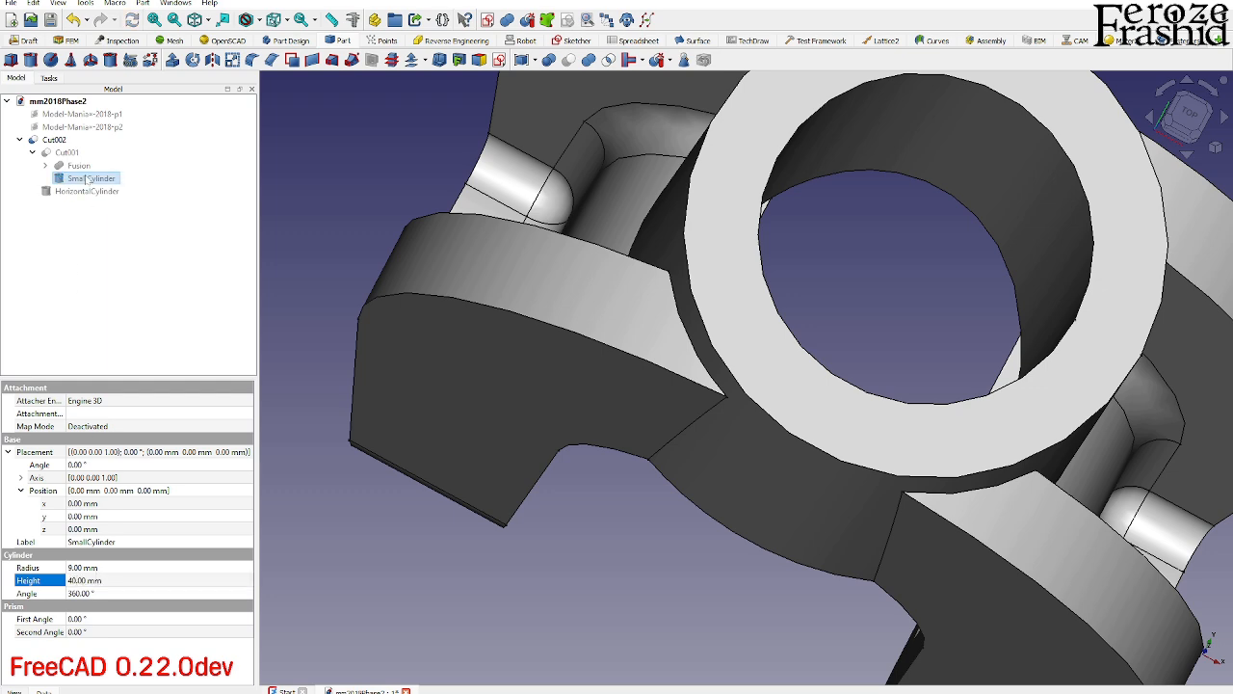
Show SmallCylinder and move it down along the z axis to -5.75 mm so it extends below the hub.
key("space")
middle_click_drag(889, 424, 883, 321)
scroll(773, 280, "down", 7)
middle_click_drag(823, 372, 805, 271)
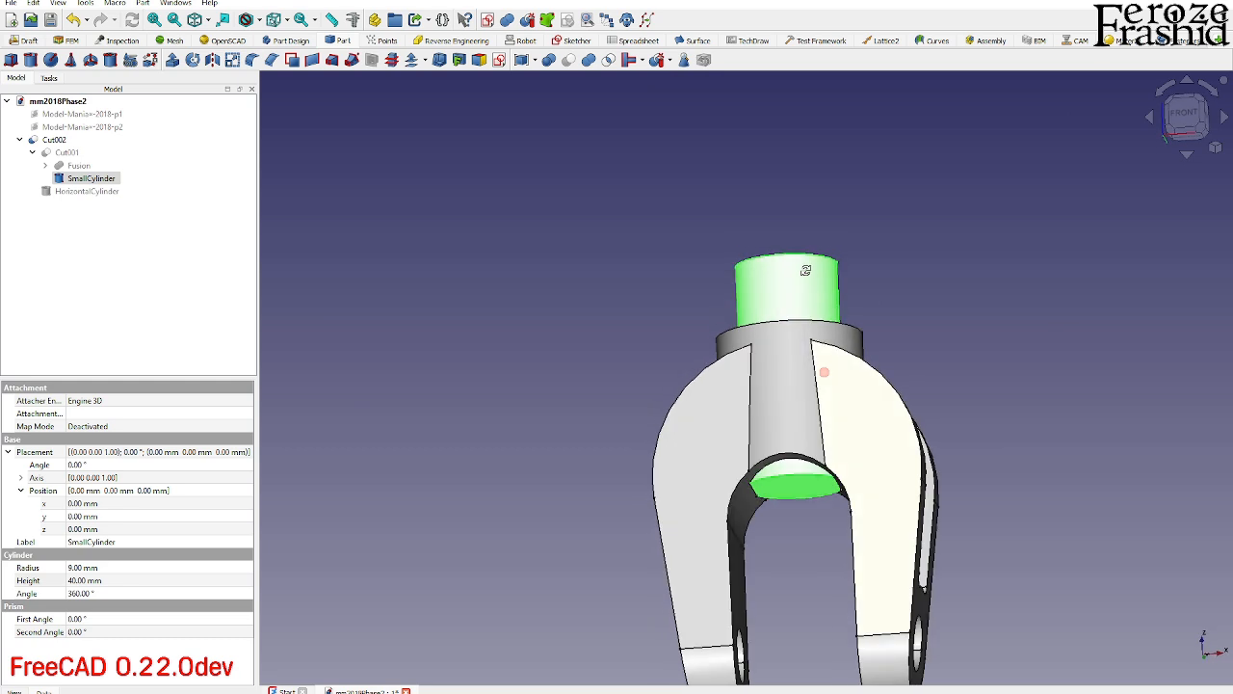
right_click(100, 182)
left_click(138, 203)
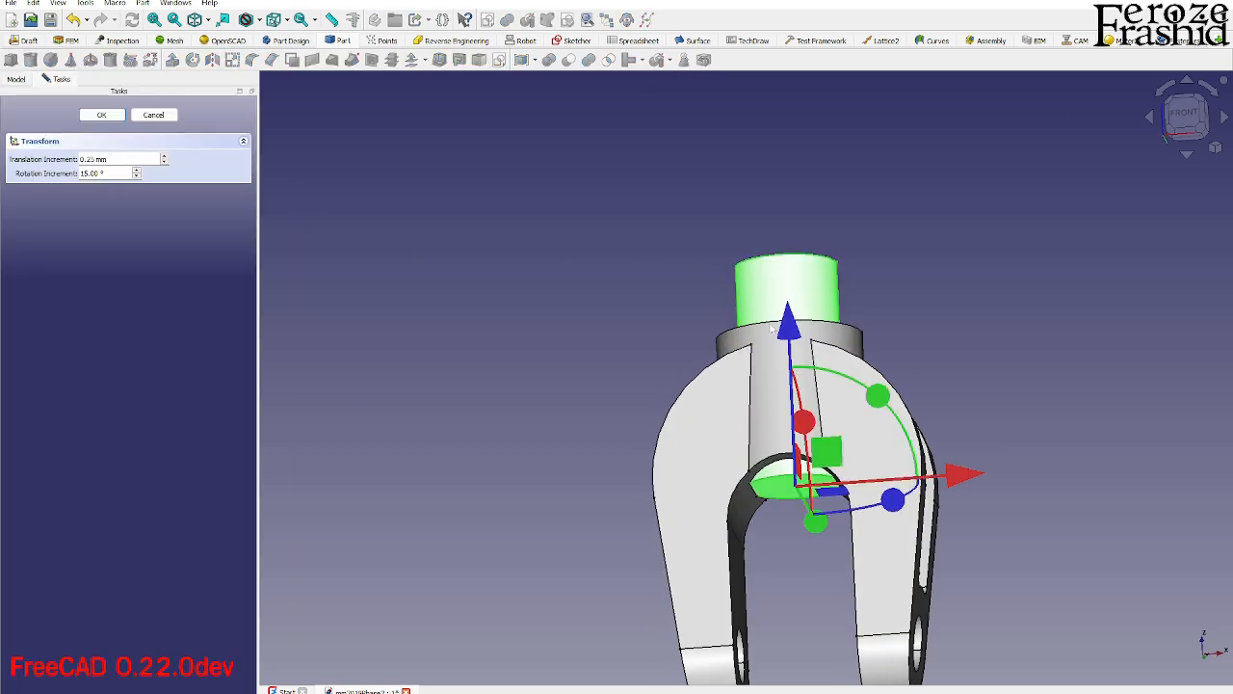
left_click_drag(789, 328, 794, 378)
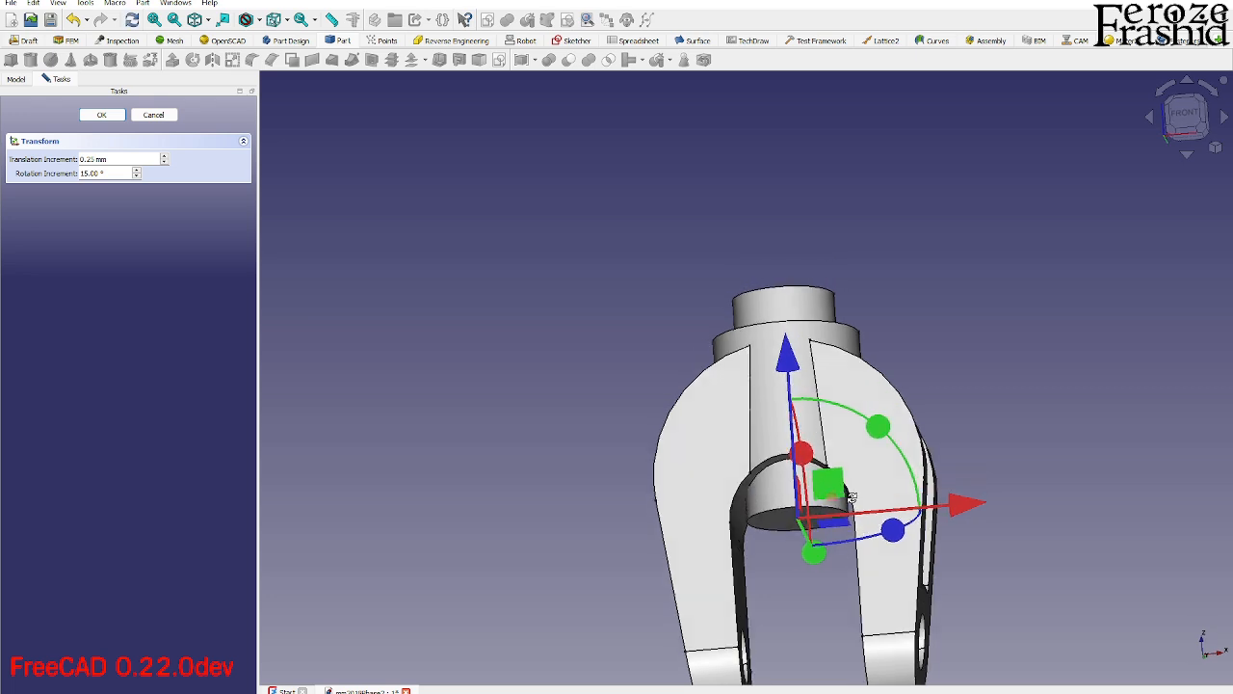
scroll(800, 537, "up", 5)
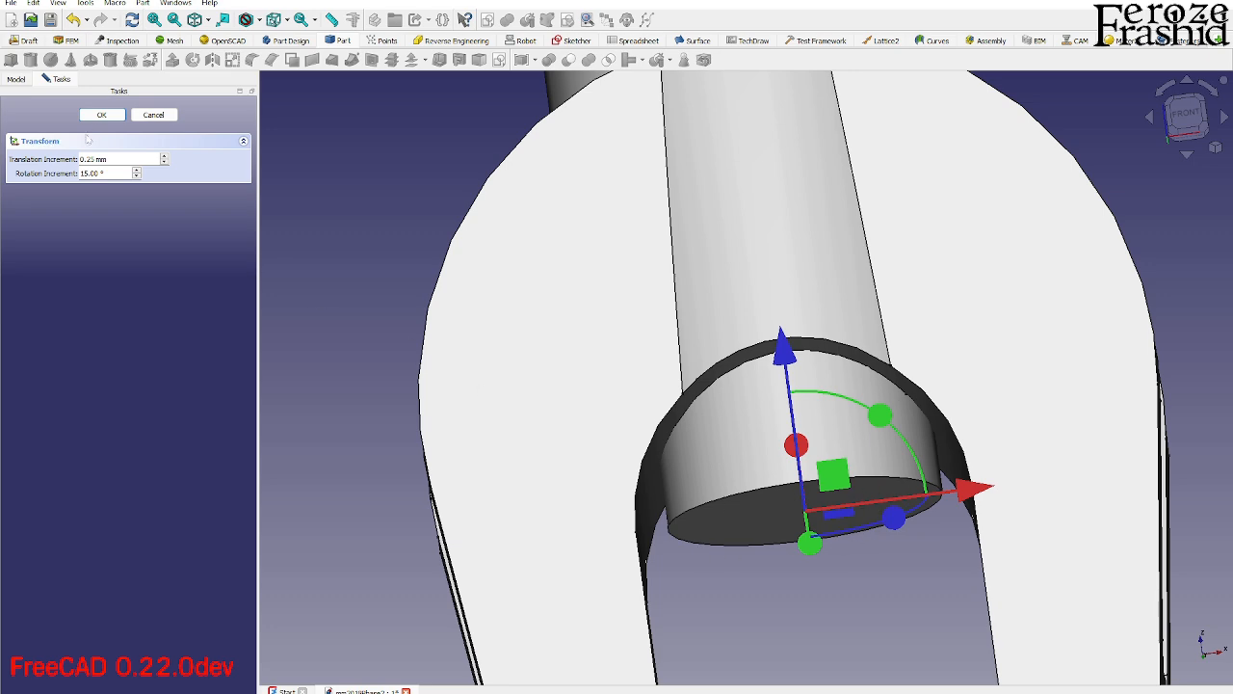
left_click(102, 115)
Hide SmallCylinder and inspect the through bore and both legs of the fork from several sides.
middle_click_drag(744, 401, 768, 455)
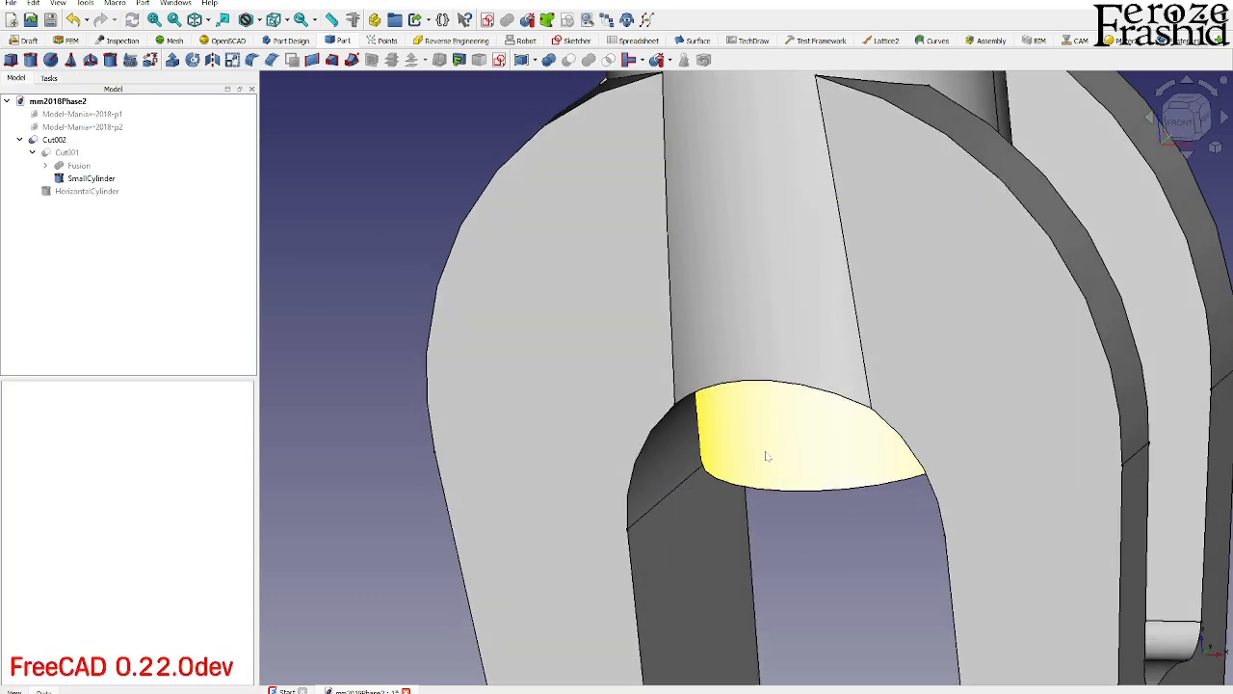
left_click(769, 450)
key("space")
scroll(706, 413, "down", 2)
middle_click_drag(706, 413, 711, 504)
middle_click_drag(712, 410, 775, 433)
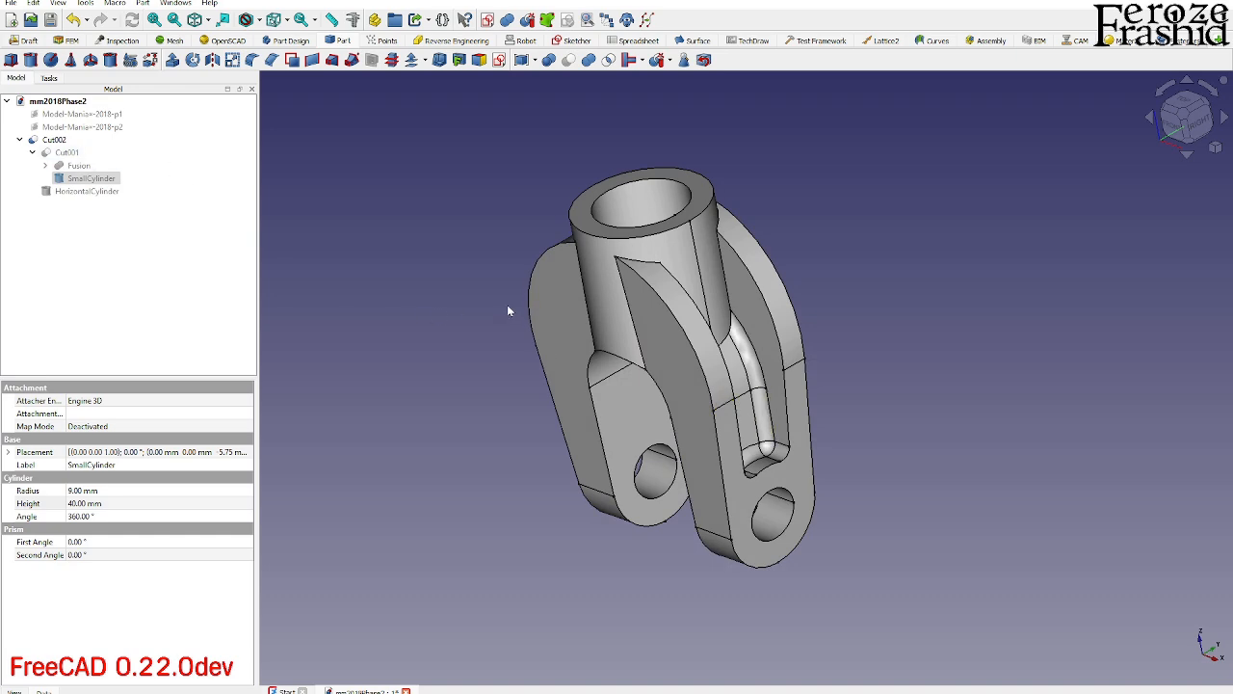
scroll(617, 299, "up", 5)
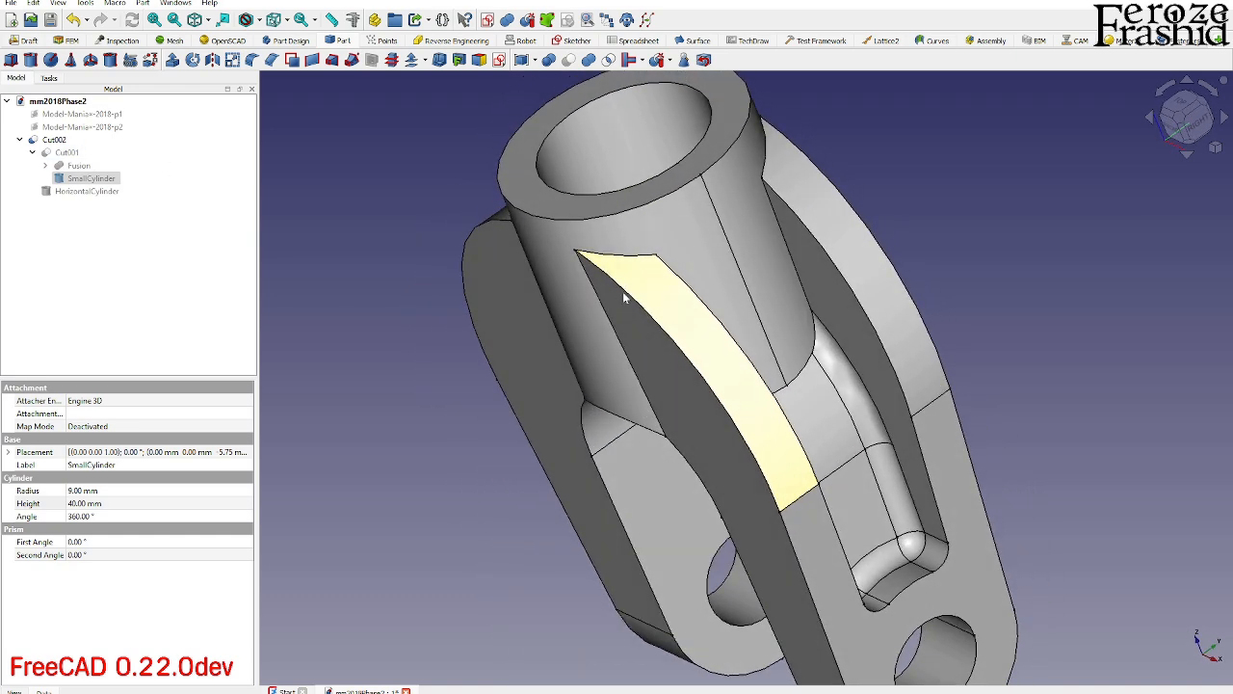
scroll(623, 291, "down", 2)
middle_click_drag(636, 288, 489, 336)
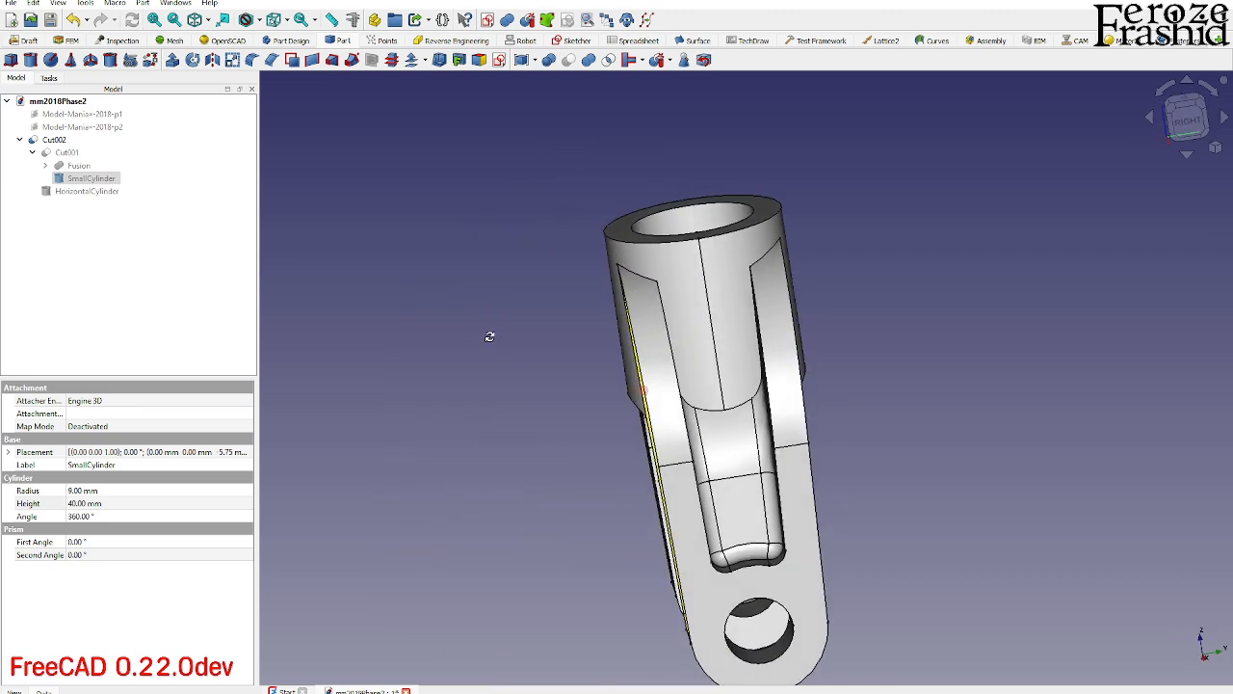
middle_click_drag(641, 322, 774, 320)
Show the Model-Mania-2018-p2 drawing, examine its fillet callouts against the fork, and hide the drawing again.
left_click(89, 133)
key("space")
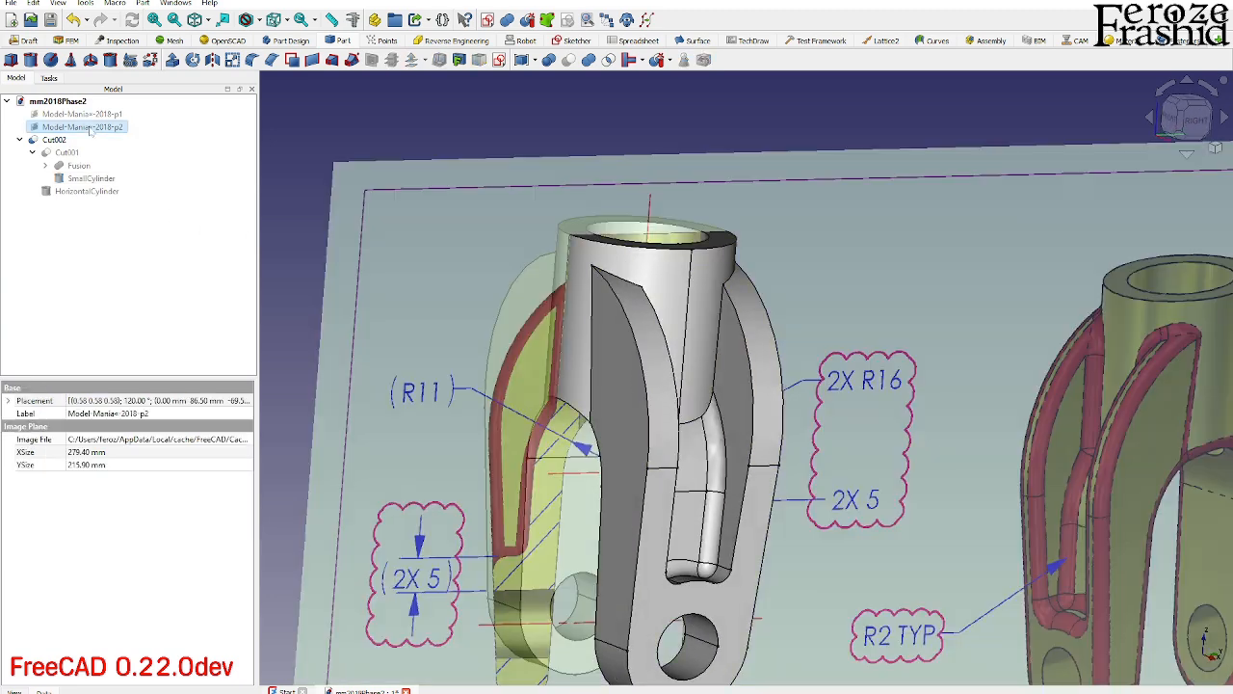
scroll(971, 466, "down", 3)
scroll(971, 466, "up", 5)
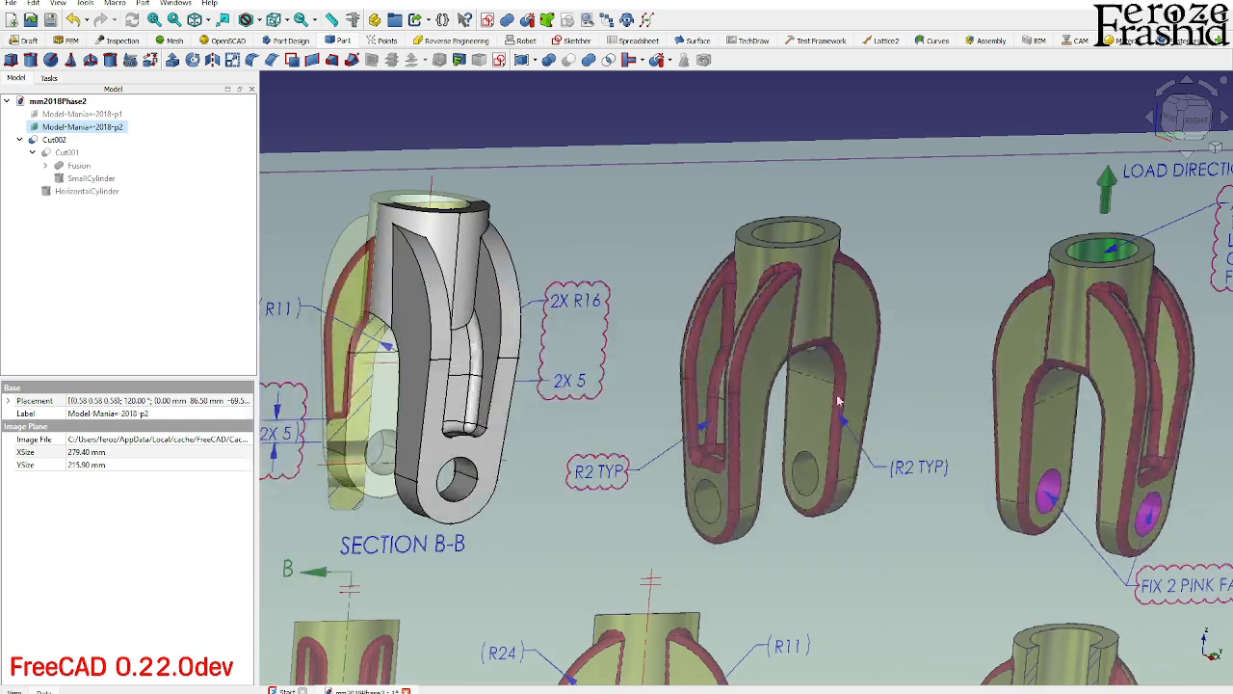
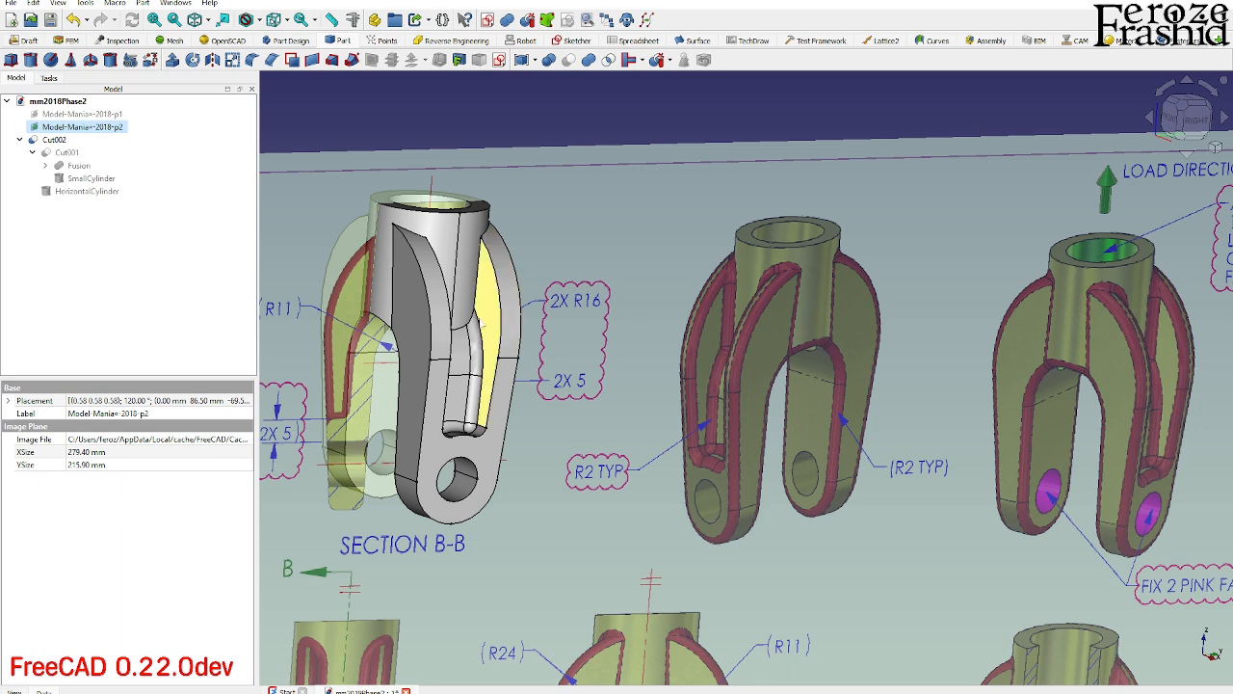
middle_click_drag(474, 421, 656, 329)
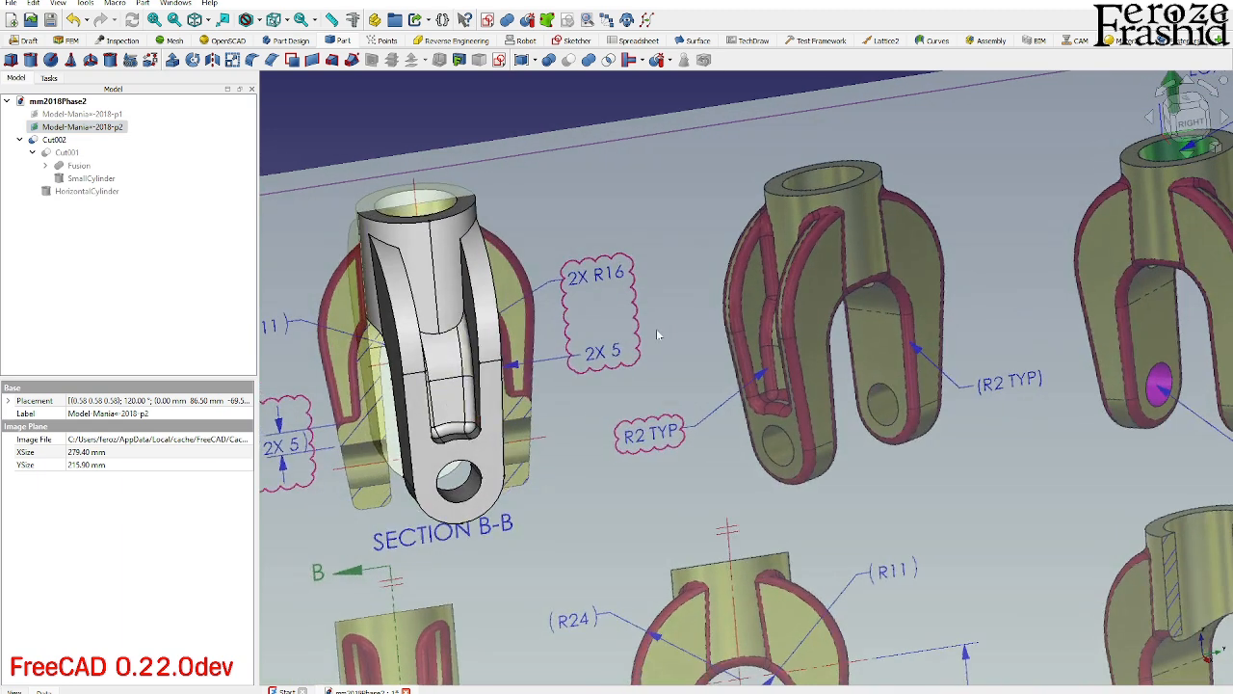
key("space")
Fillet the curved outer edges of both fork legs along their front and back faces.
scroll(444, 288, "up", 5)
middle_click_drag(444, 288, 793, 334)
left_click(382, 285)
scroll(793, 333, "down", 5)
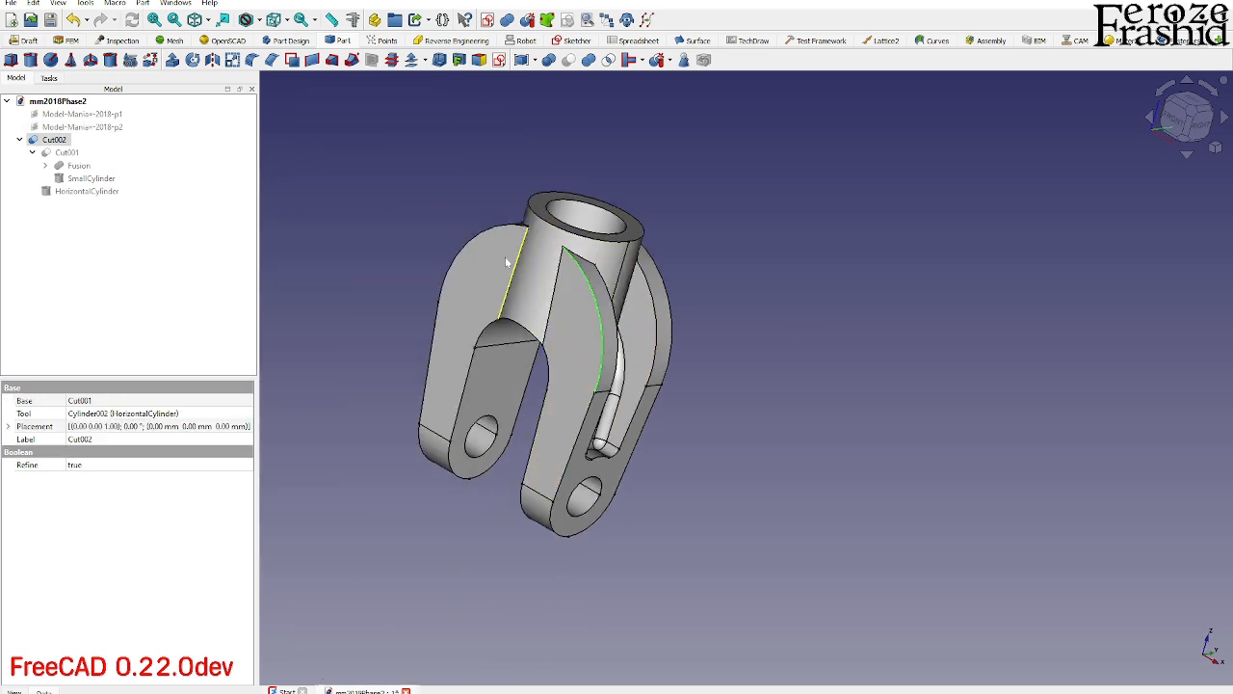
left_click(255, 61)
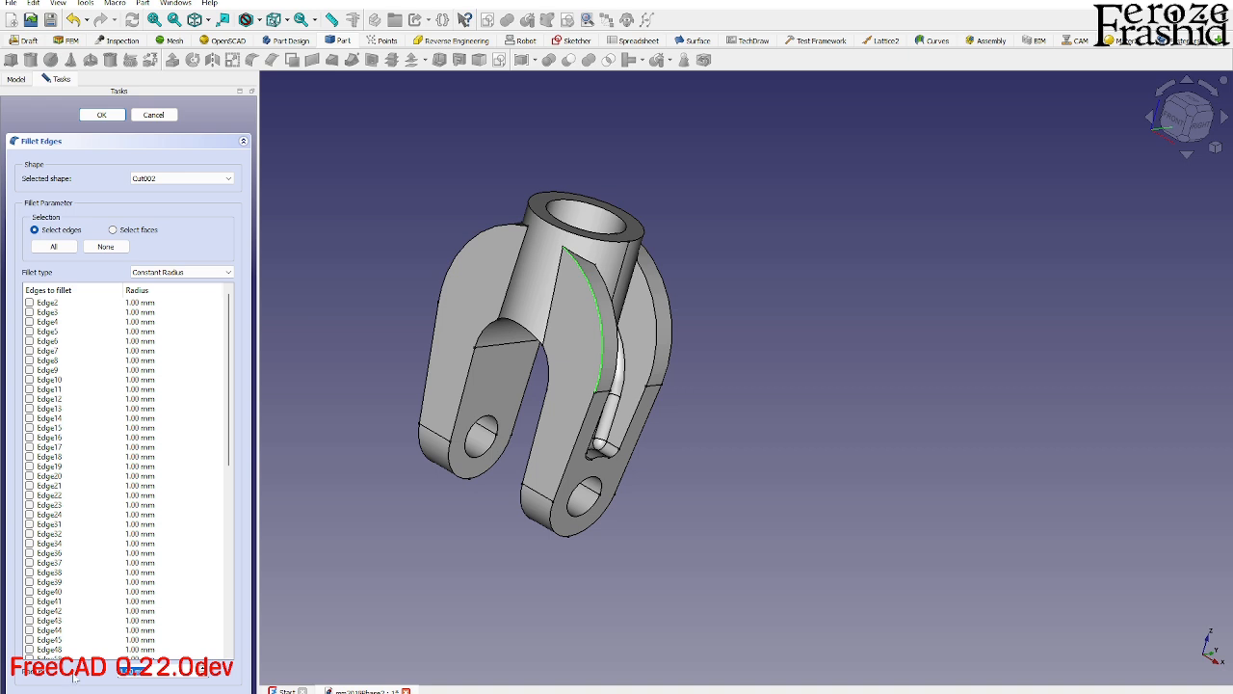
key("Return")
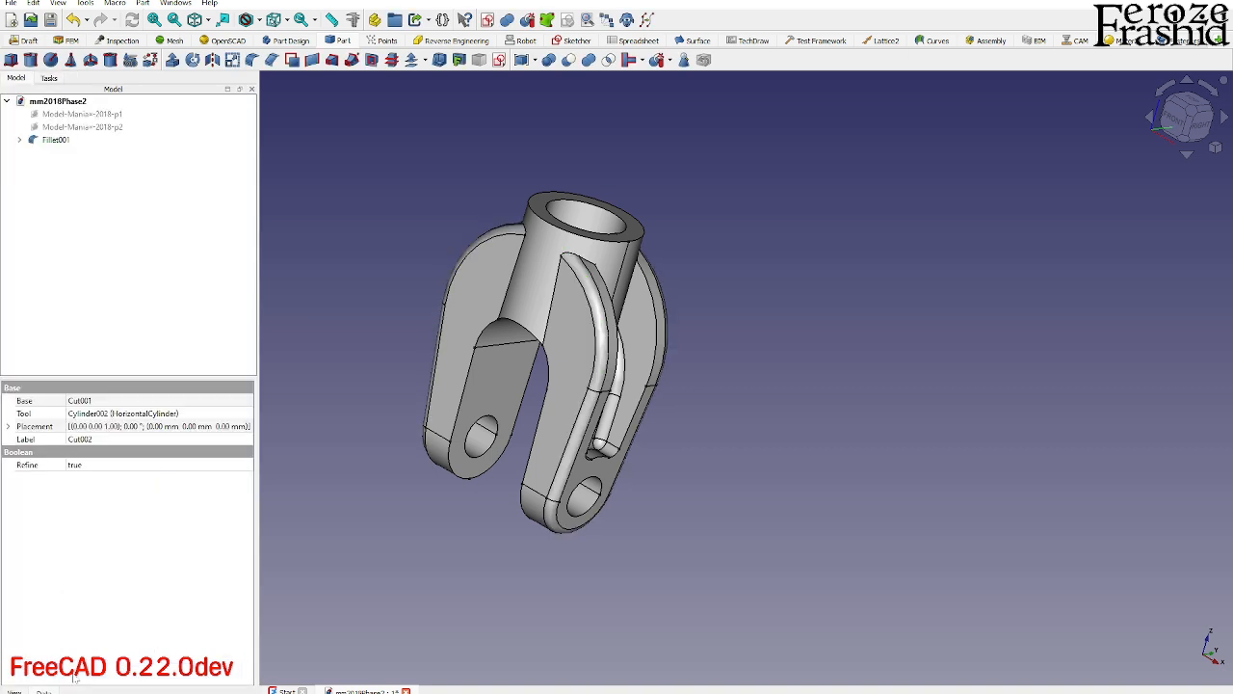
Fillet the edges where the rounded leg tops meet the hub cylinder with a 2 mm radius.
left_click(569, 256)
left_click(527, 234, "ctrl")
middle_click_drag(643, 287, 624, 398)
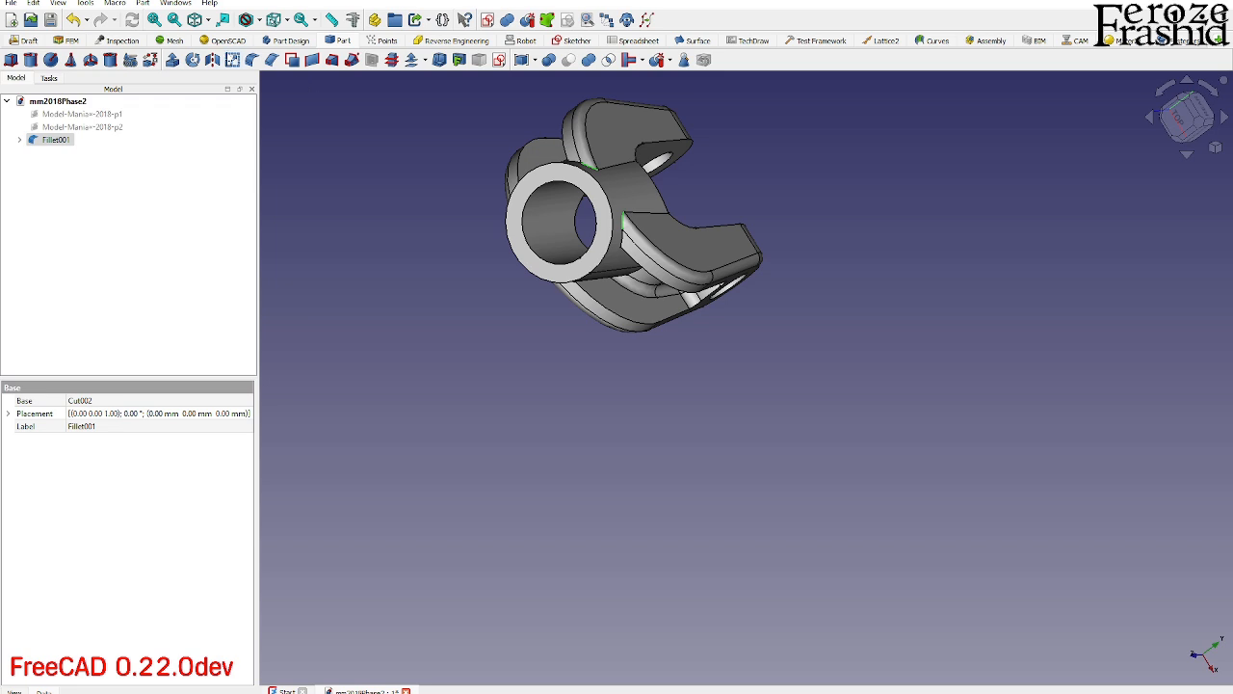
left_click(251, 60)
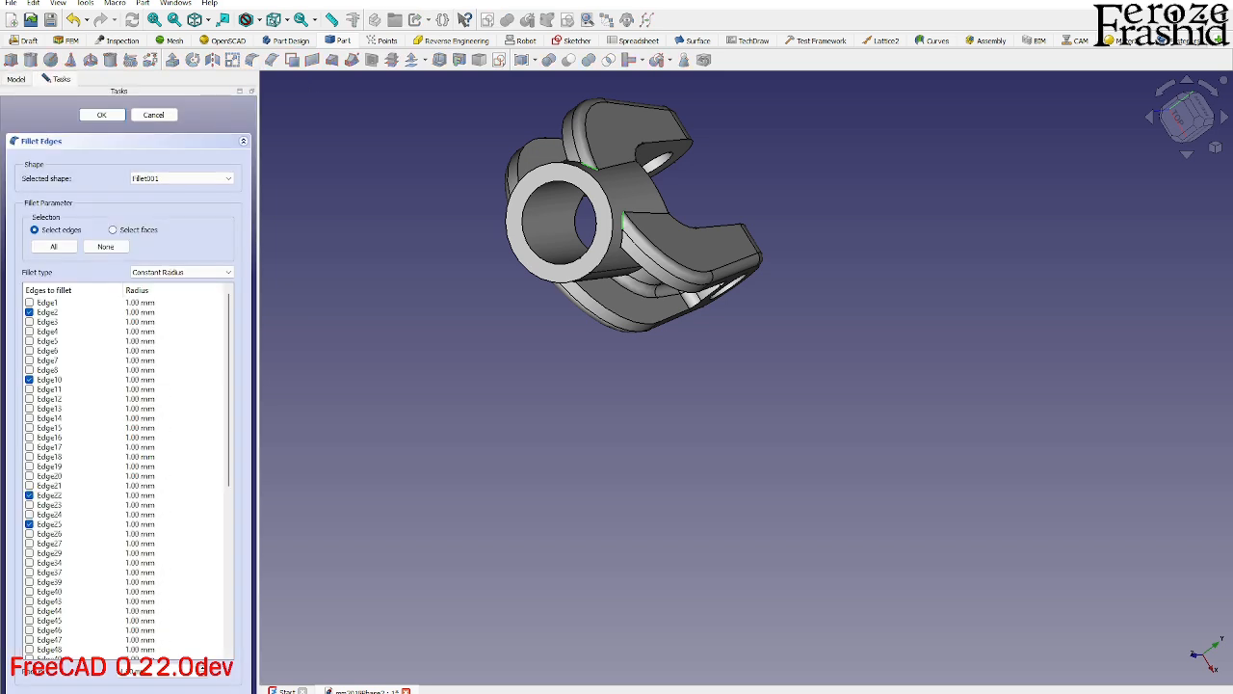
type("2")
key("Return")
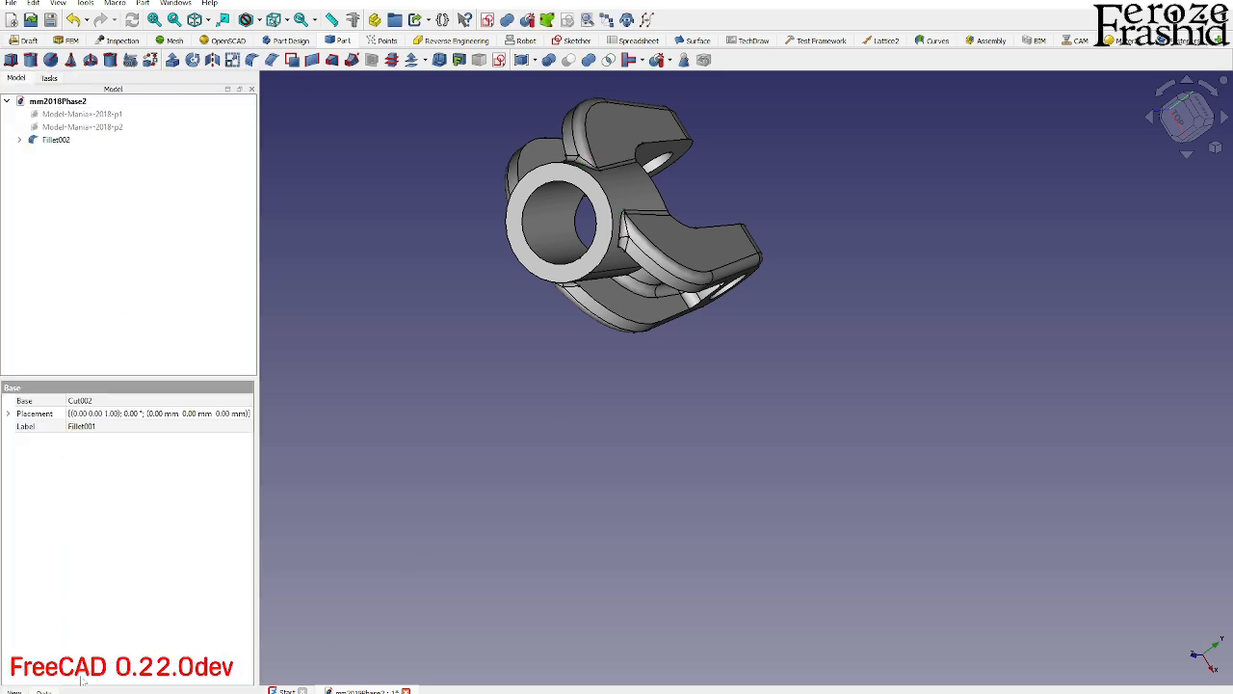
Try to fillet the pocket-side curved edge of the leg beside the hub.
middle_click_drag(682, 322, 729, 198)
scroll(661, 207, "down", 3)
scroll(660, 225, "up", 8)
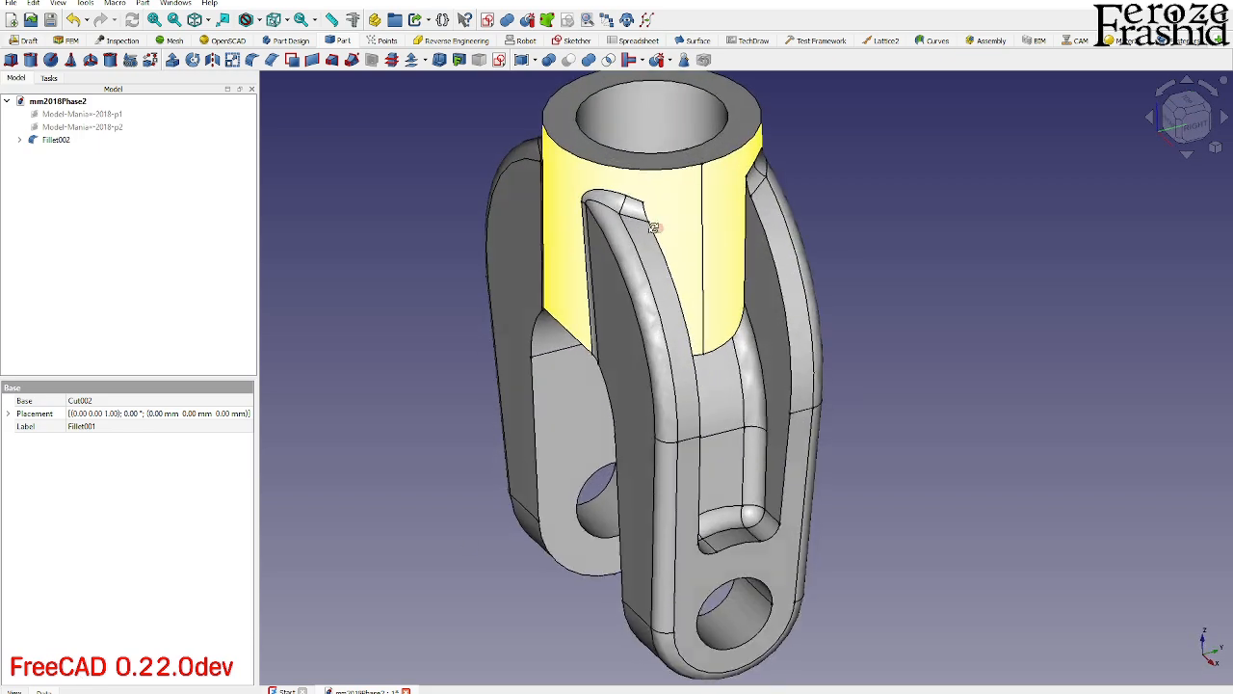
middle_click_drag(658, 229, 766, 438)
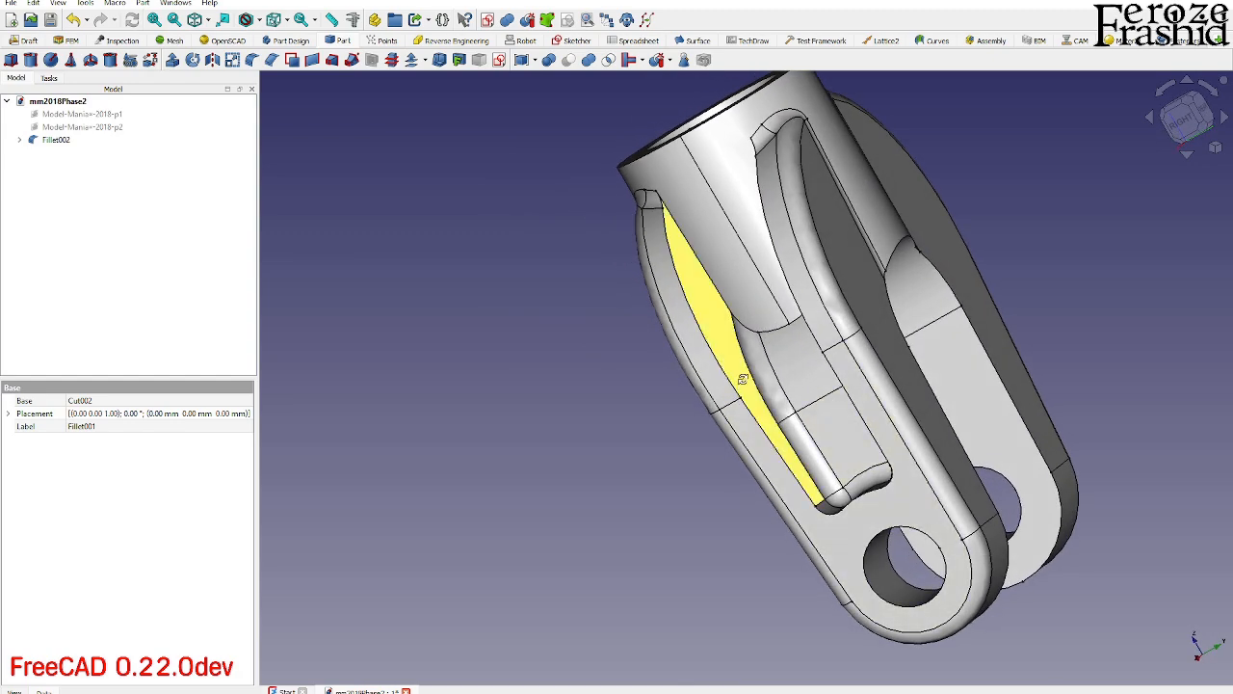
middle_click_drag(737, 382, 953, 337)
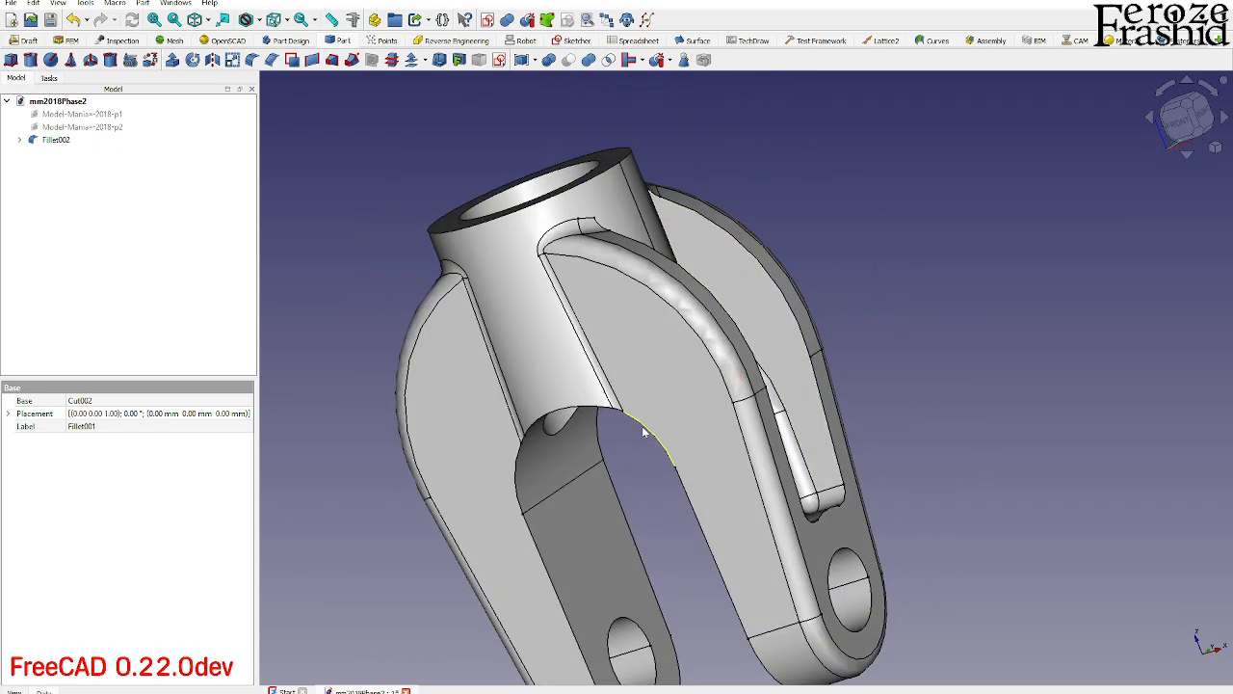
middle_click_drag(768, 414, 617, 386)
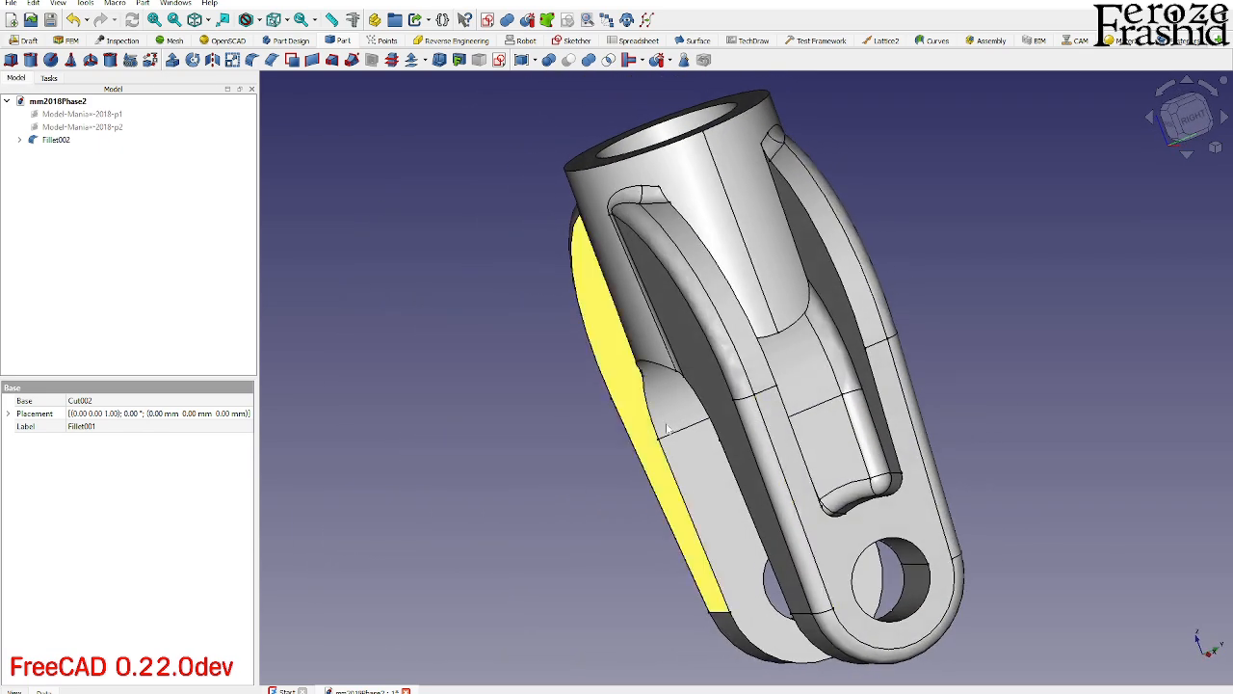
left_click(748, 324)
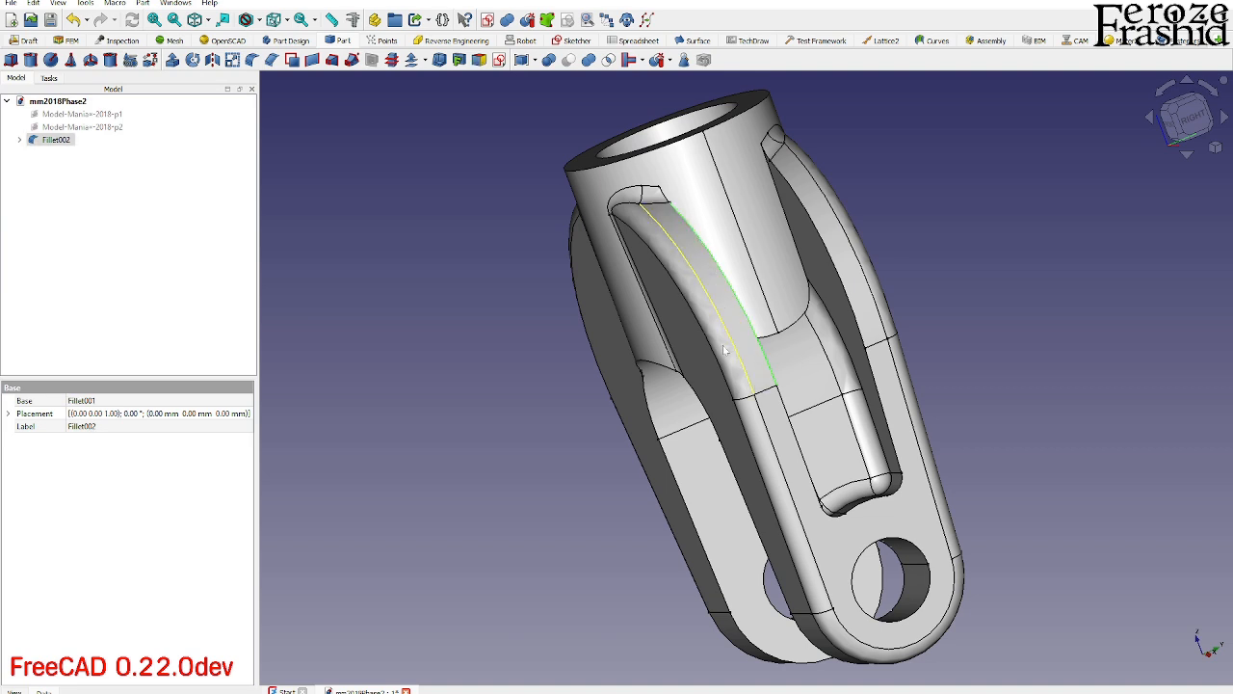
left_click(252, 60)
left_click(96, 110)
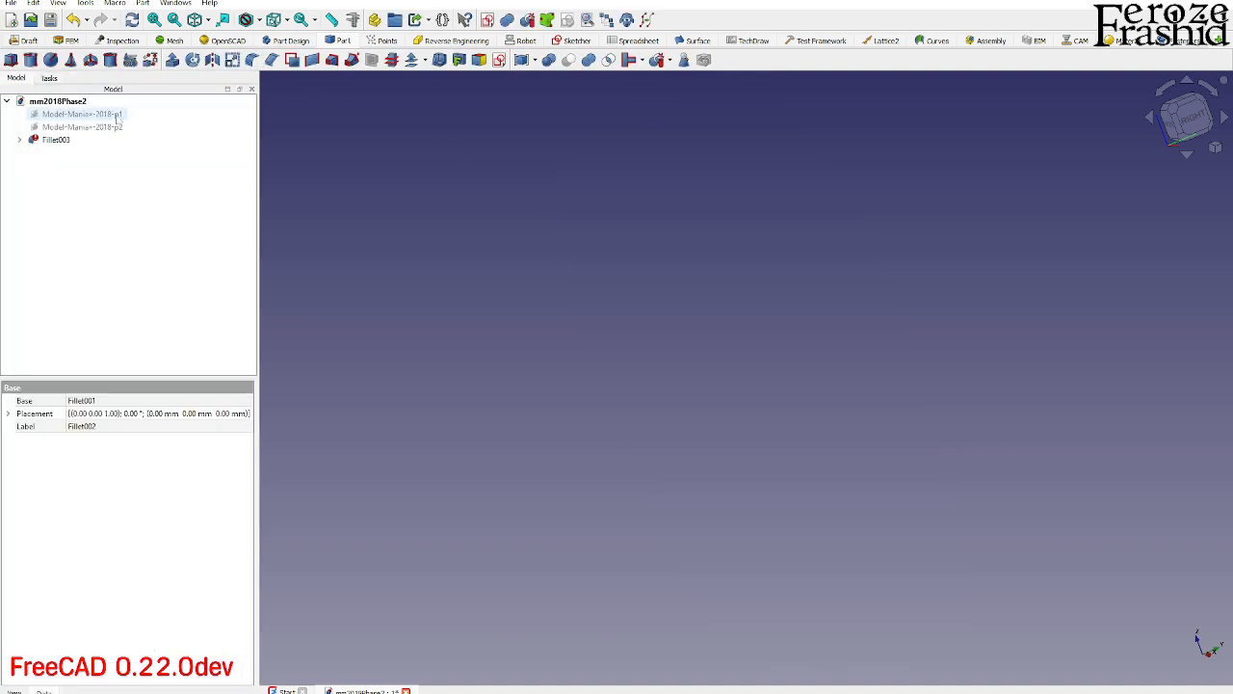
Undo the pocket-side fillet and delete Fillet002 with its roundings at the hub.
key("ctrl+z")
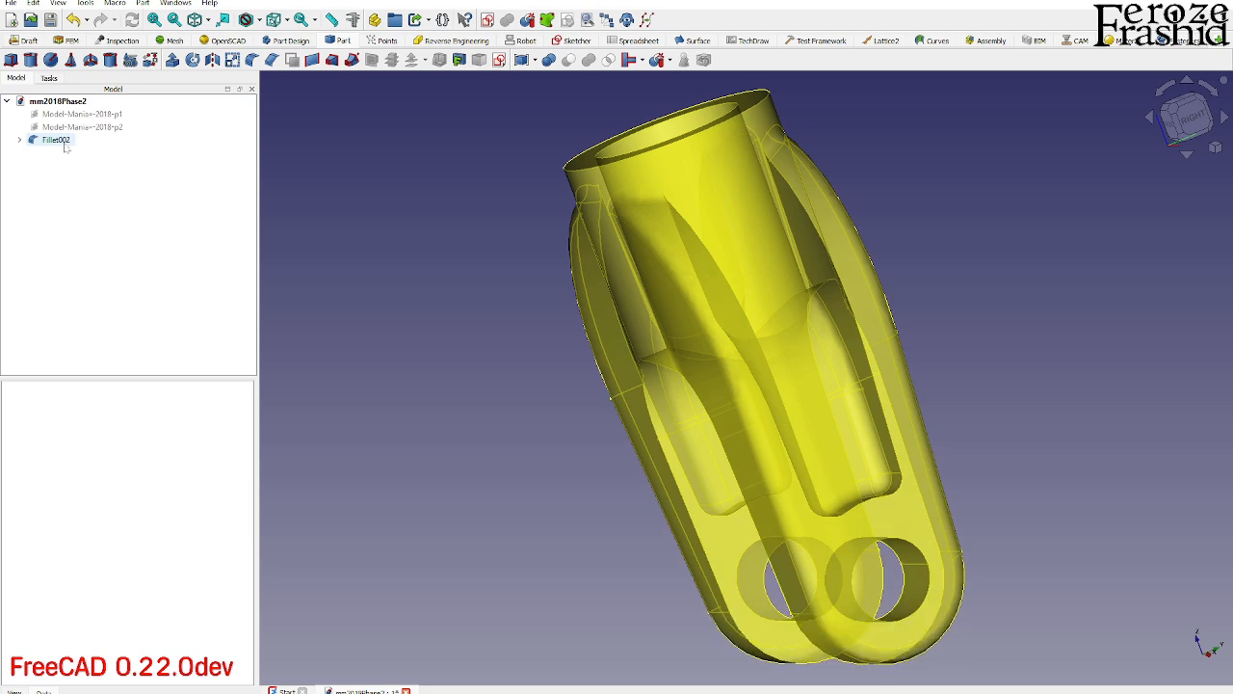
left_click(64, 143)
key("Delete")
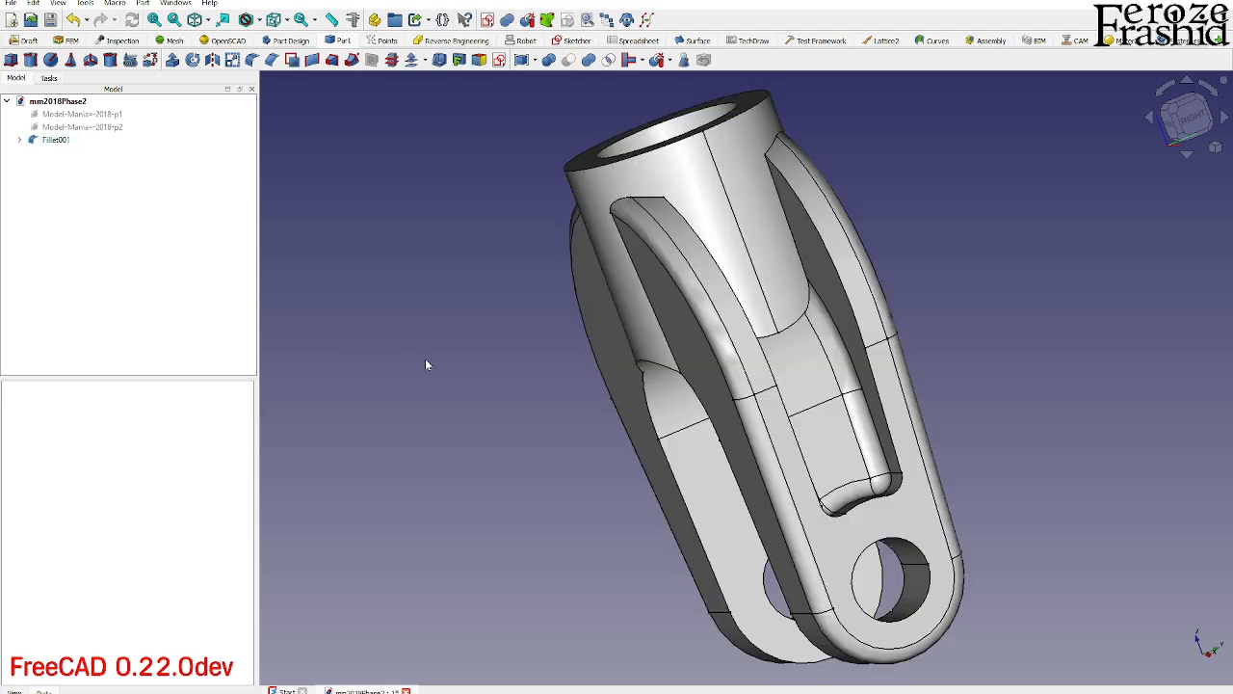
Fillet the pocket-side curved edges on both legs of Fillet001, including the connected pocket outline.
middle_click_drag(685, 374, 598, 404)
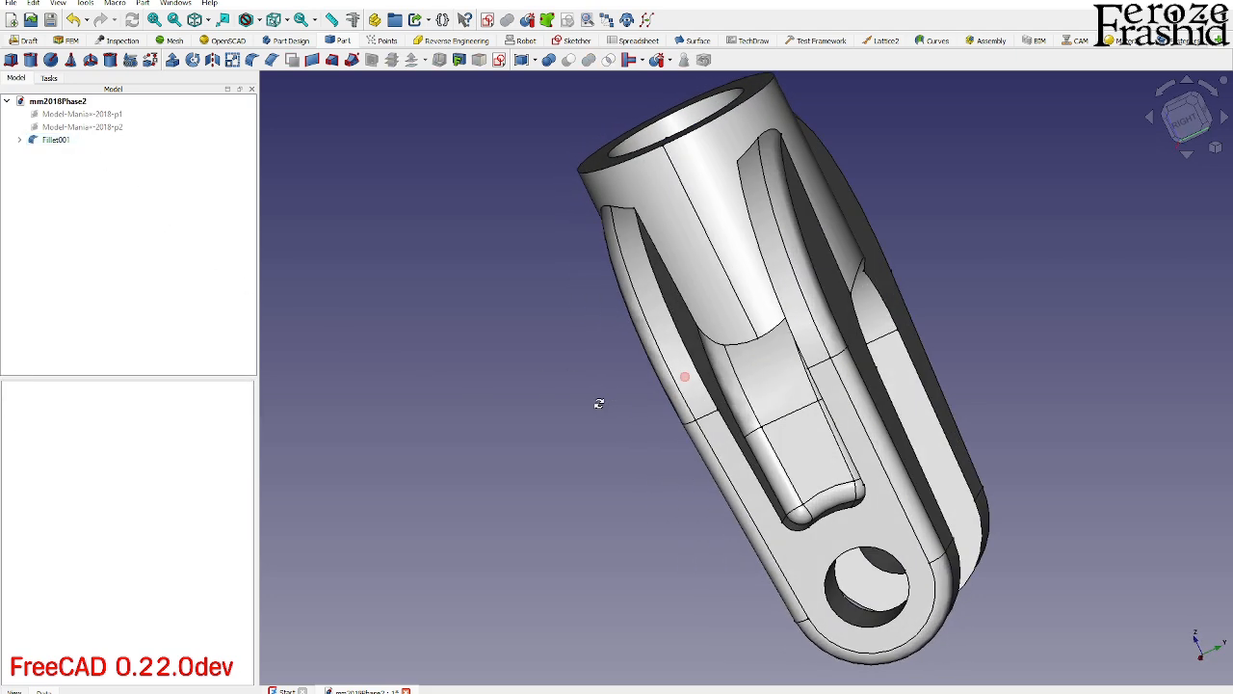
left_click(665, 309)
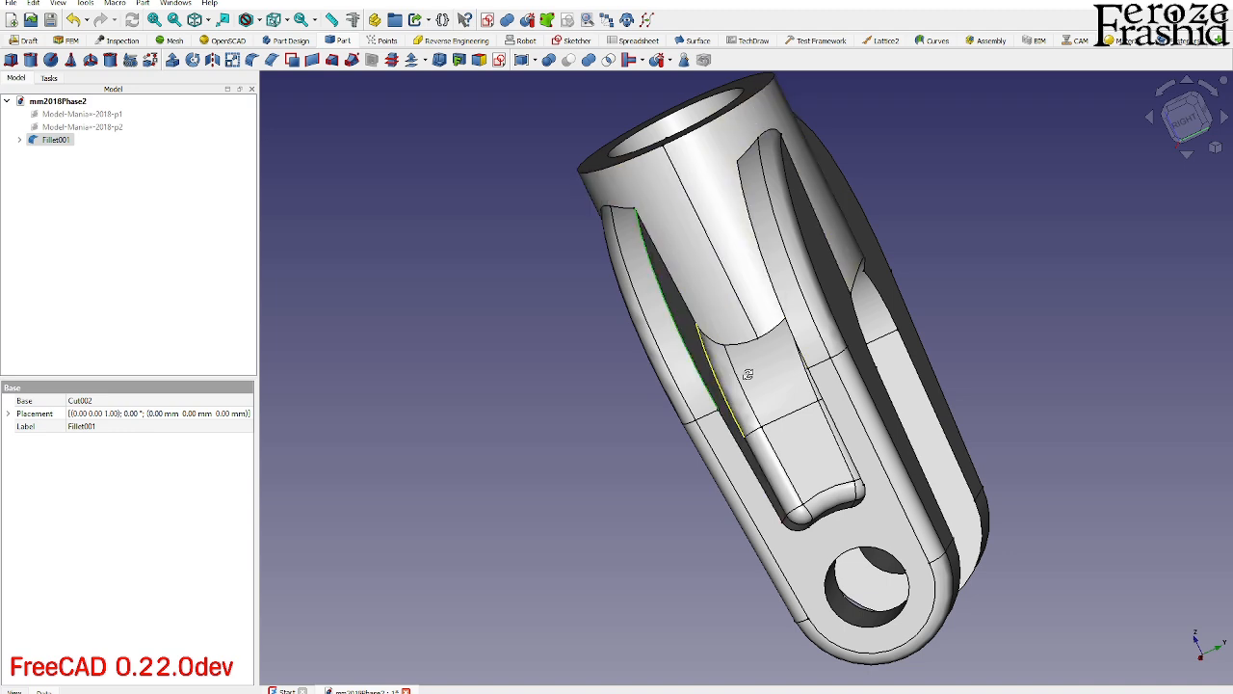
middle_click_drag(743, 363, 580, 166)
left_click(581, 170, "ctrl")
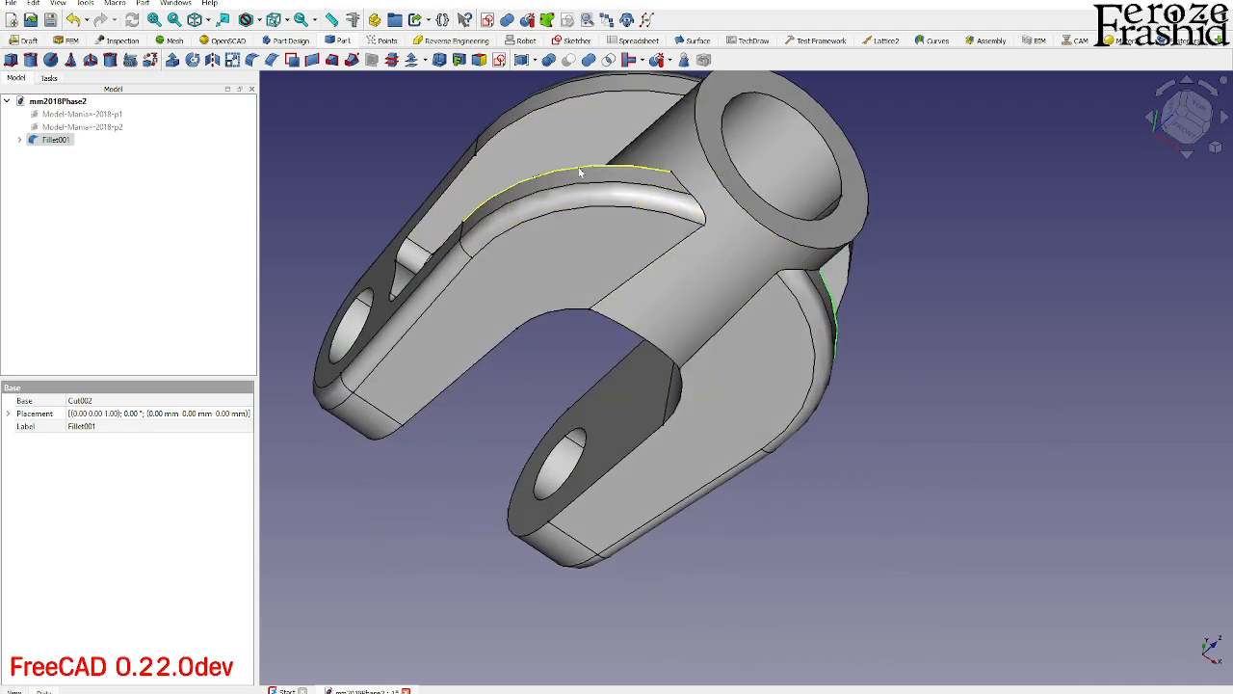
left_click(252, 59)
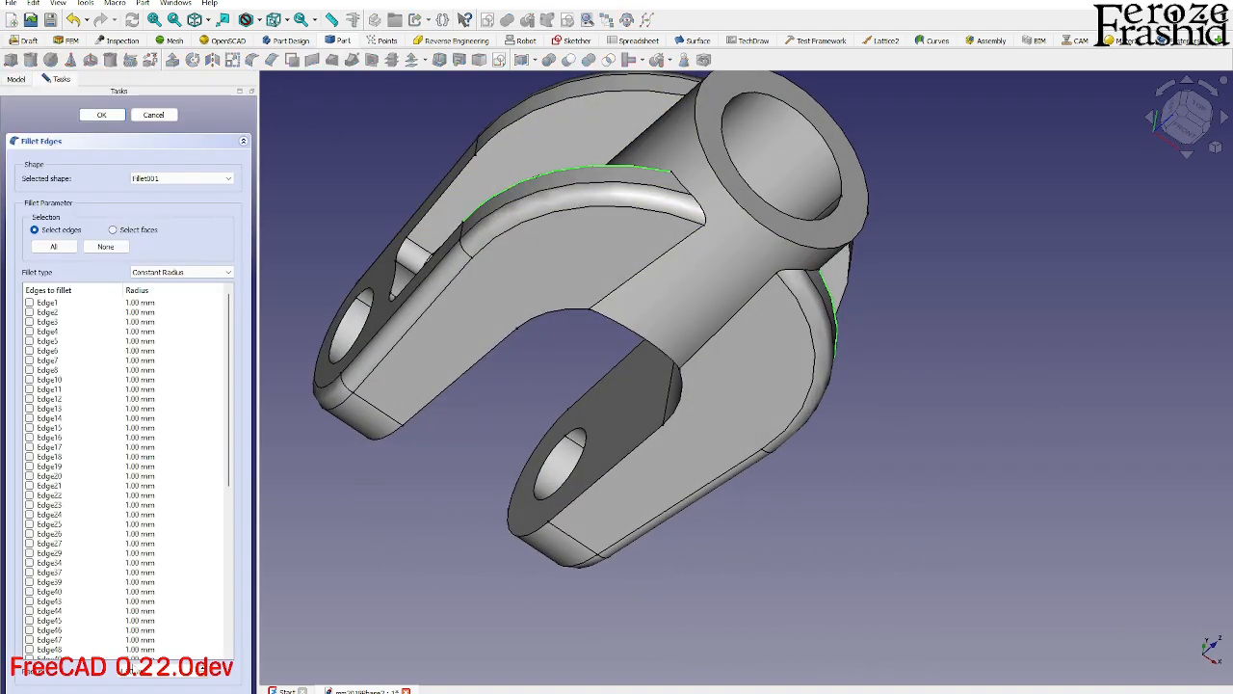
type("3")
key("Return")
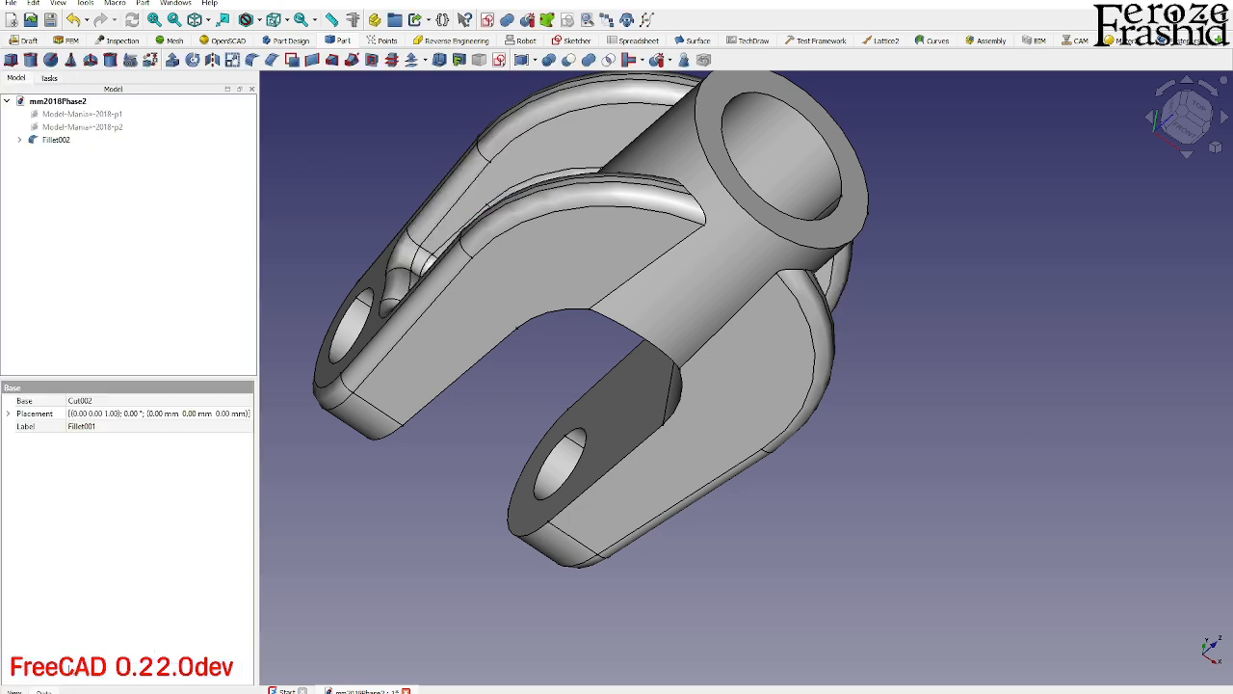
Try a 2 mm fillet on the curved edges where the rounded leg tops meet the hub cylinder, and delete the failed feature.
middle_click_drag(378, 538, 501, 280)
scroll(560, 401, "up", 5)
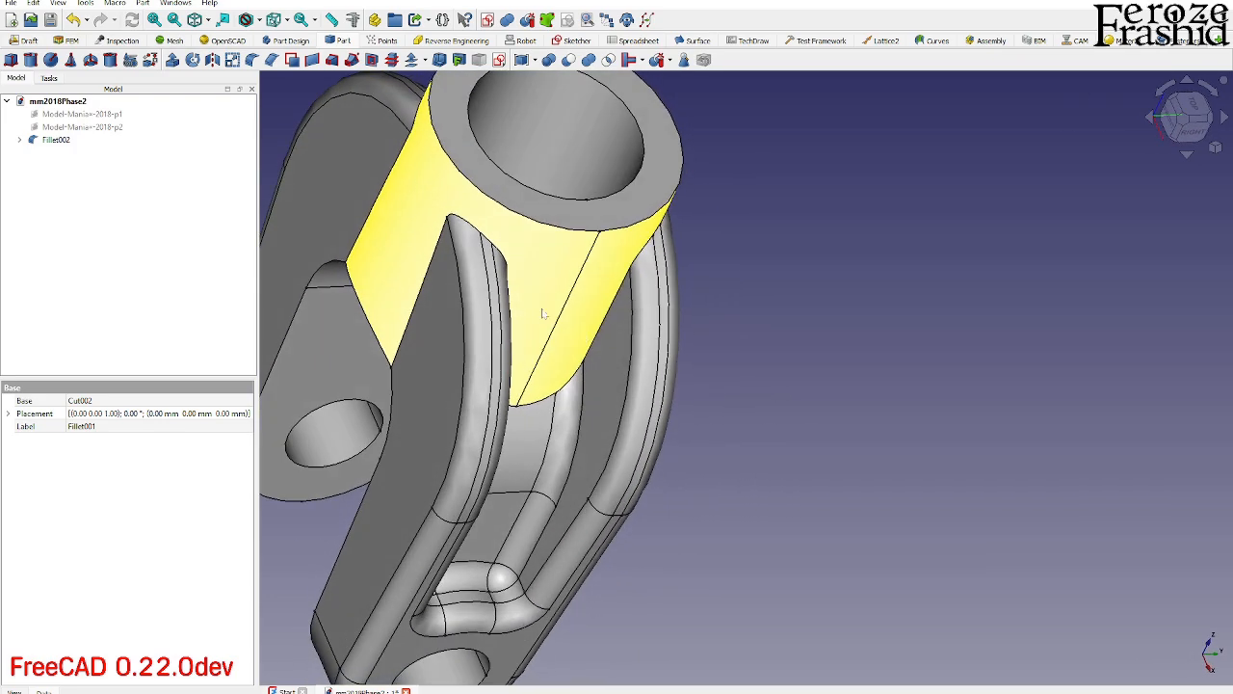
left_click(461, 225)
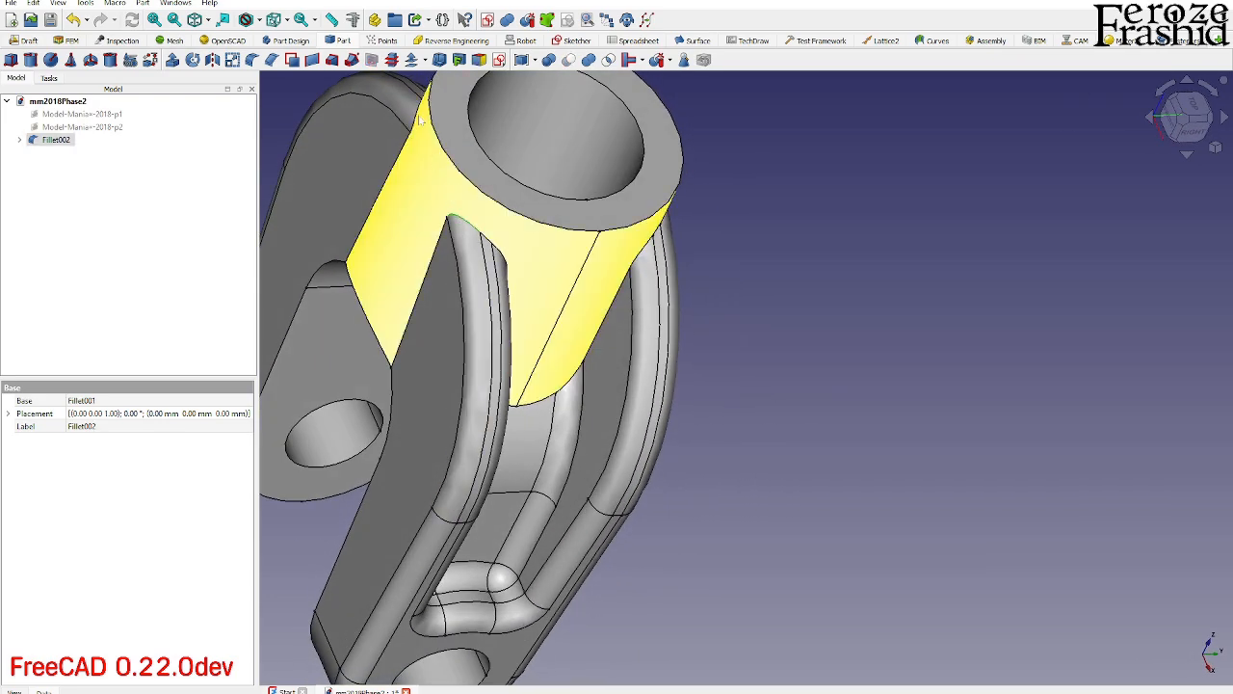
middle_click_drag(611, 352, 646, 384)
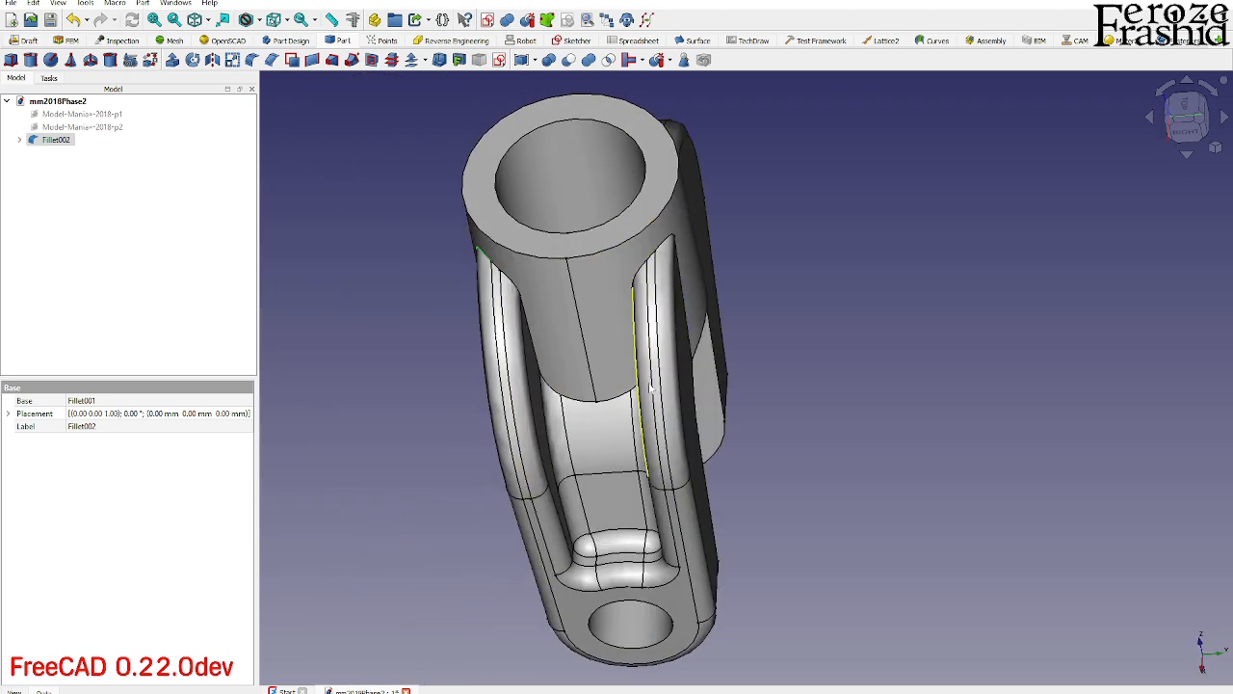
scroll(740, 351, "down", 3)
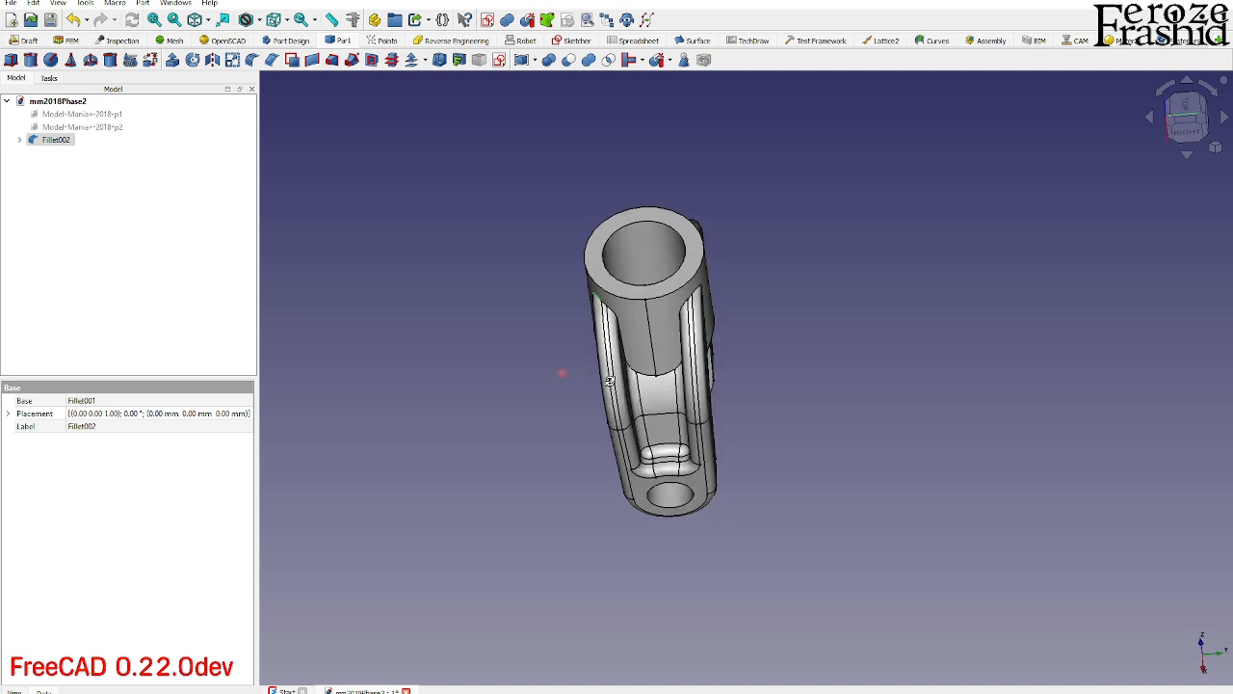
middle_click_drag(609, 381, 497, 268)
scroll(497, 268, "up", 3)
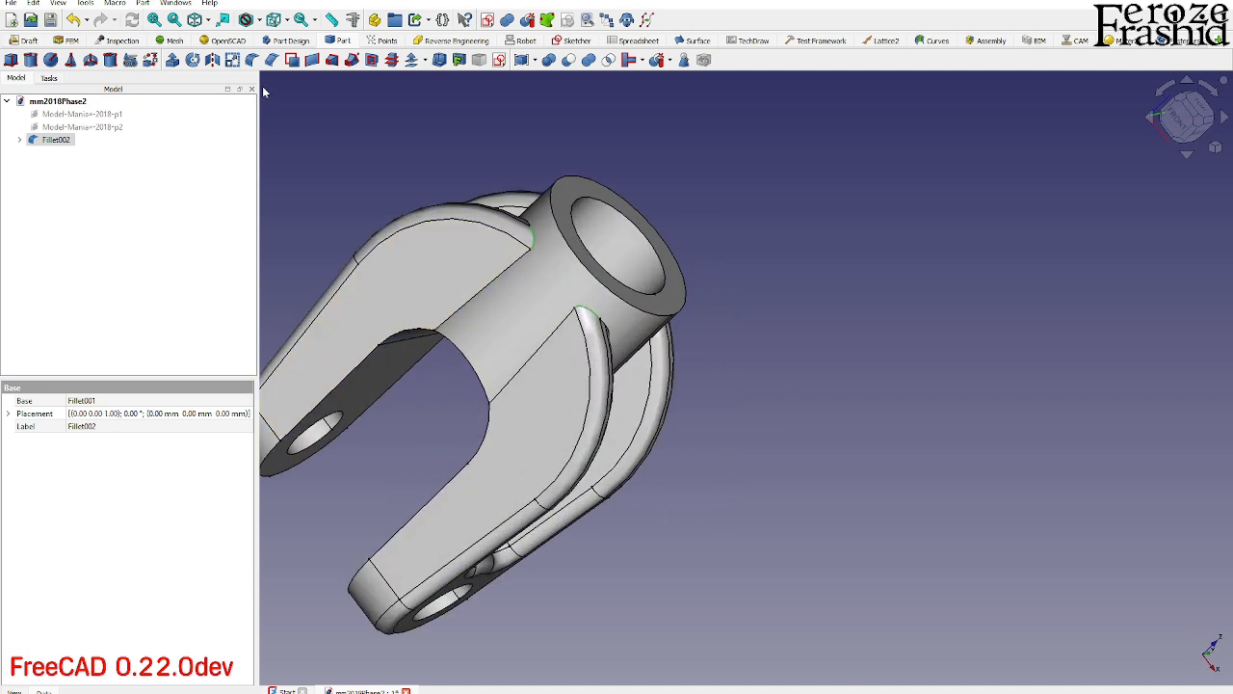
left_click(252, 60)
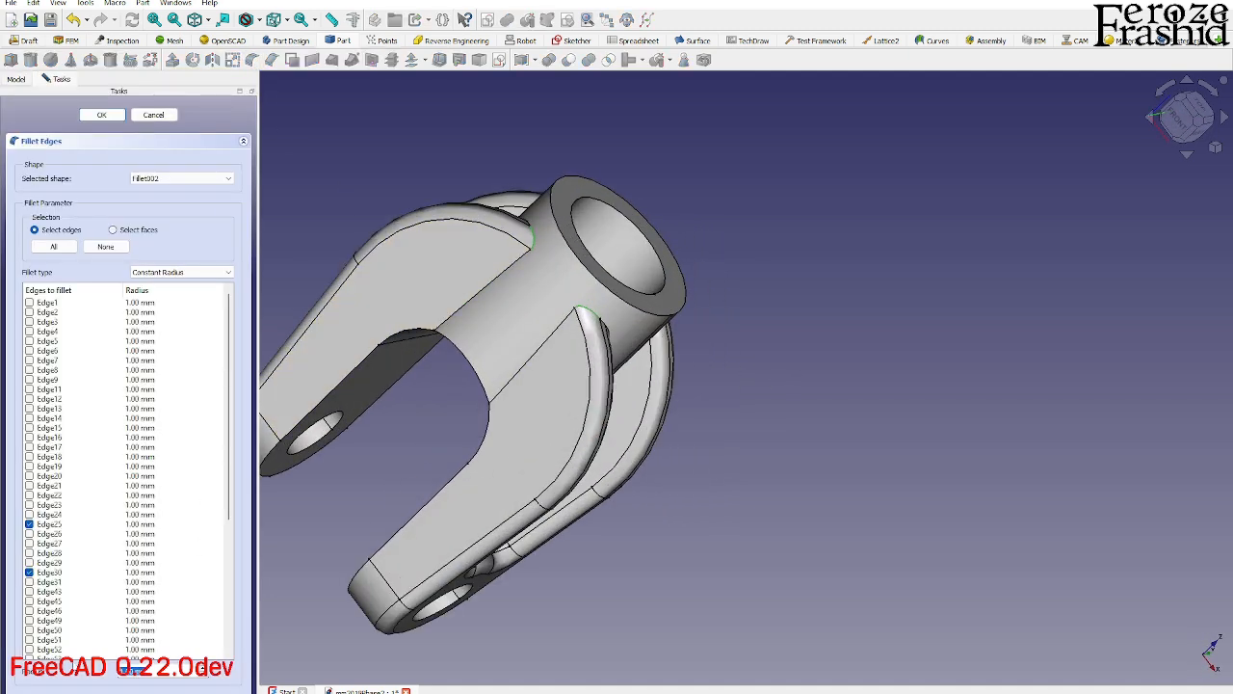
type("2")
key("Return")
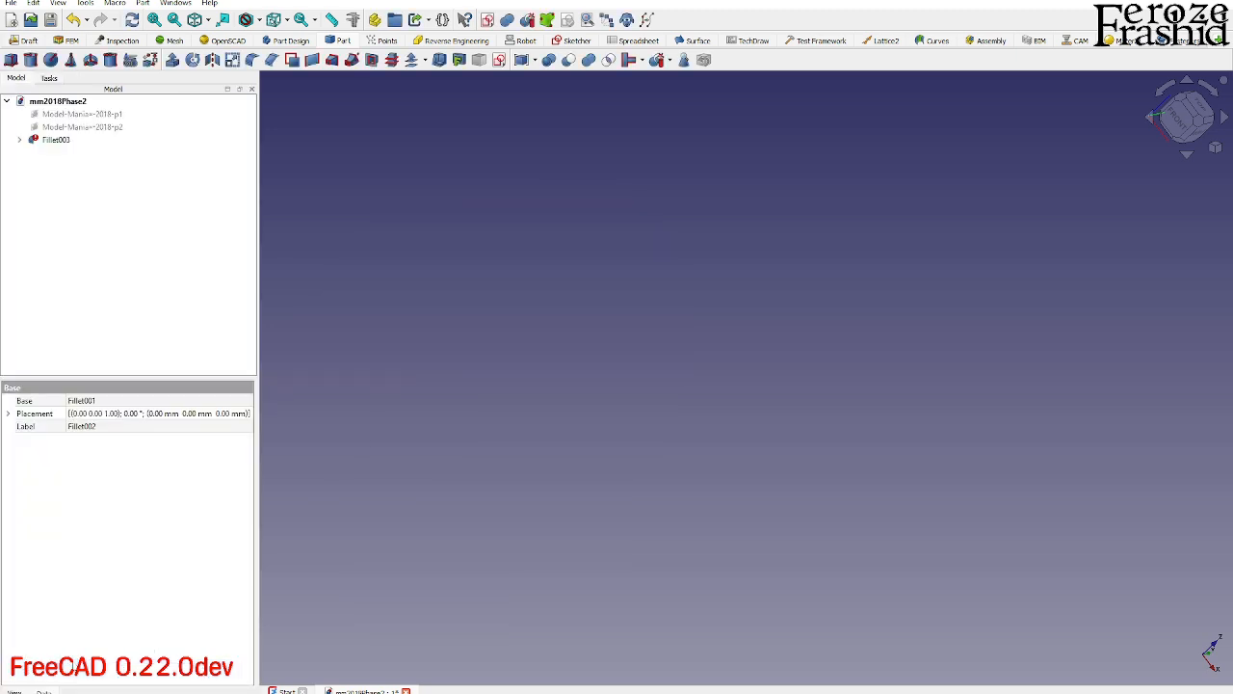
left_click(55, 140)
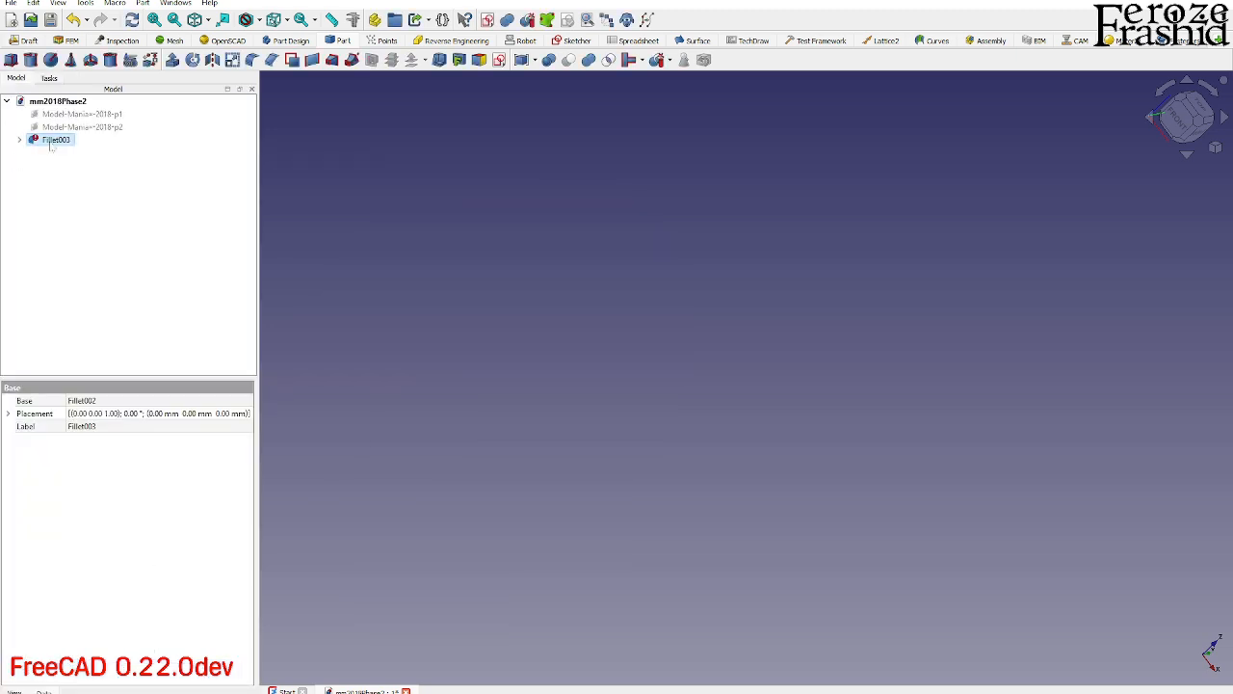
key("Delete")
Fillet the two straight edges where the legs' flat faces meet the hub cylinder, keeping the default radius.
middle_click_drag(759, 370, 500, 337)
scroll(829, 375, "up", 7)
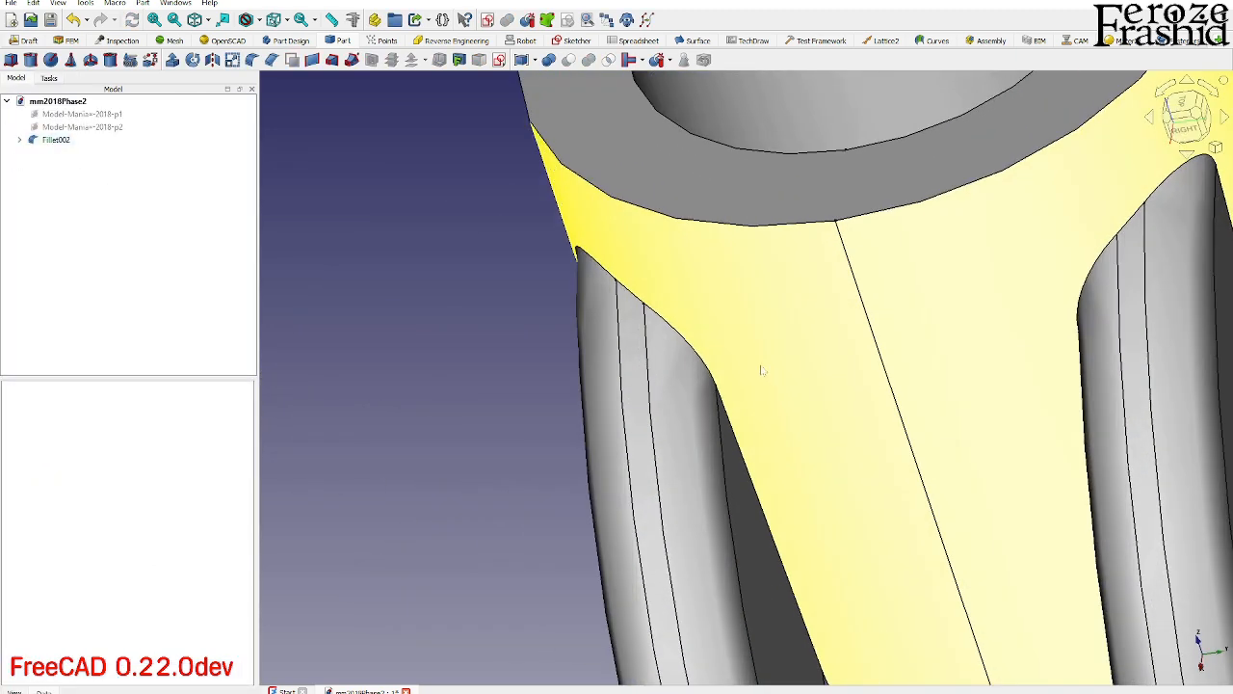
scroll(747, 379, "down", 3)
middle_click_drag(732, 388, 808, 401)
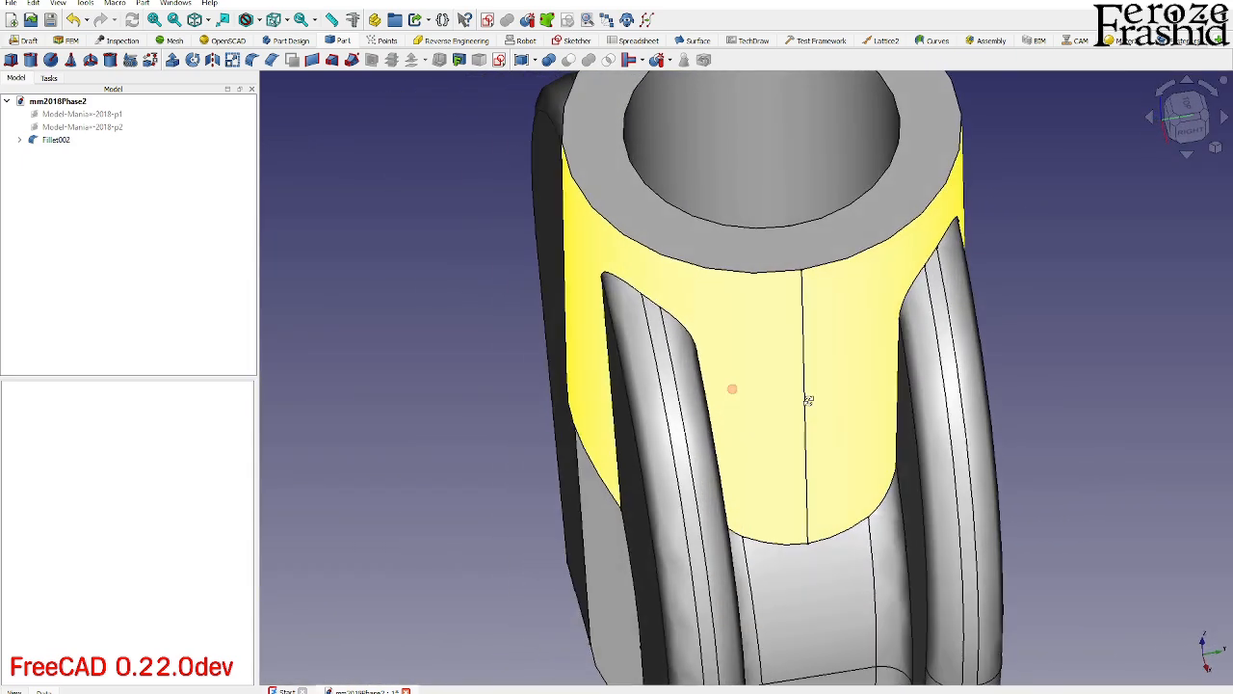
middle_click_drag(710, 312, 840, 300)
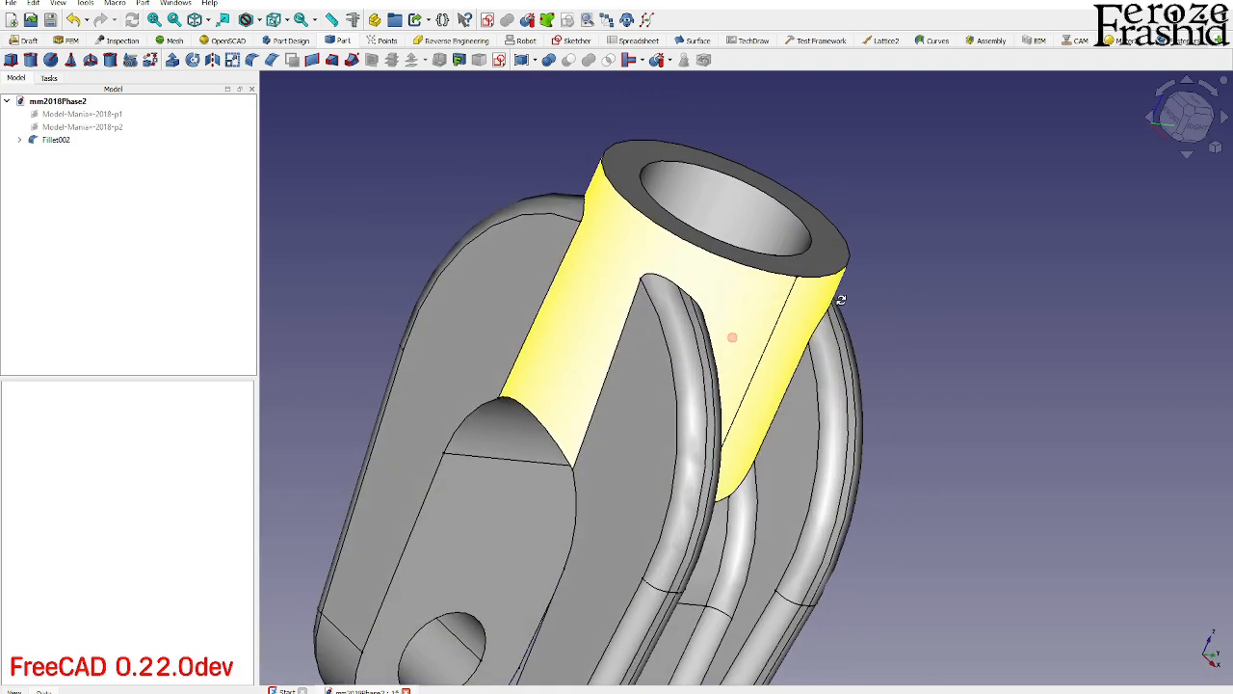
left_click(625, 325)
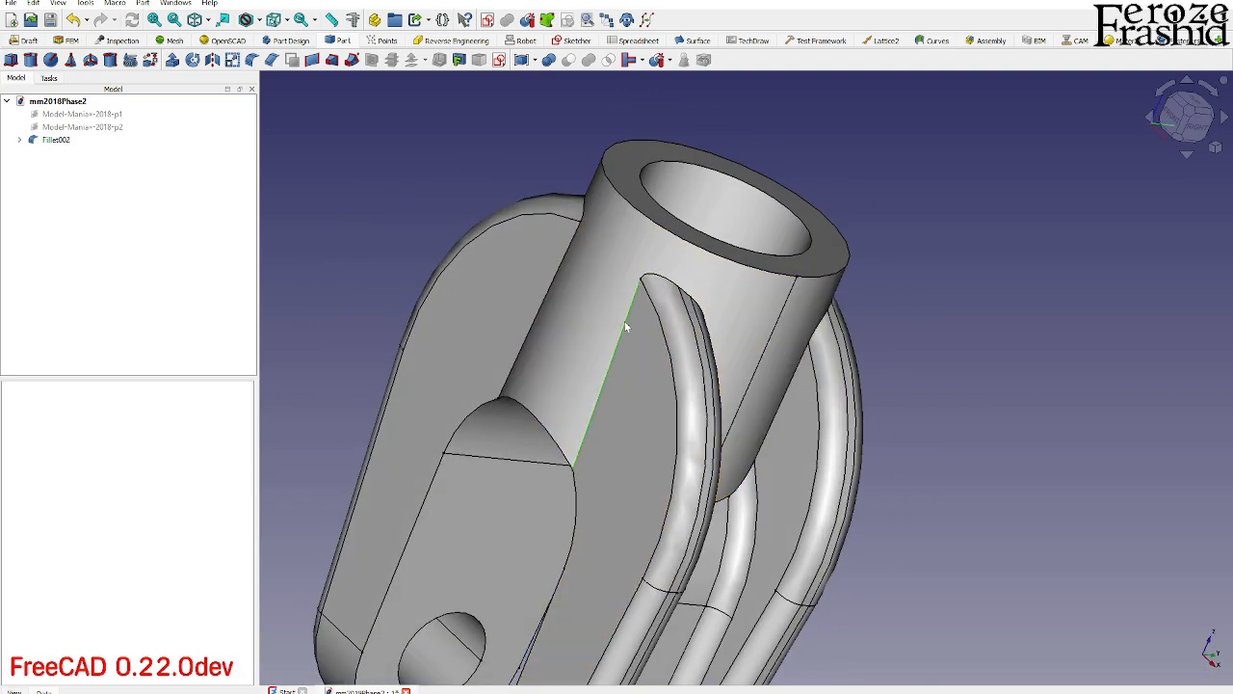
left_click(557, 276, "ctrl")
left_click(253, 60)
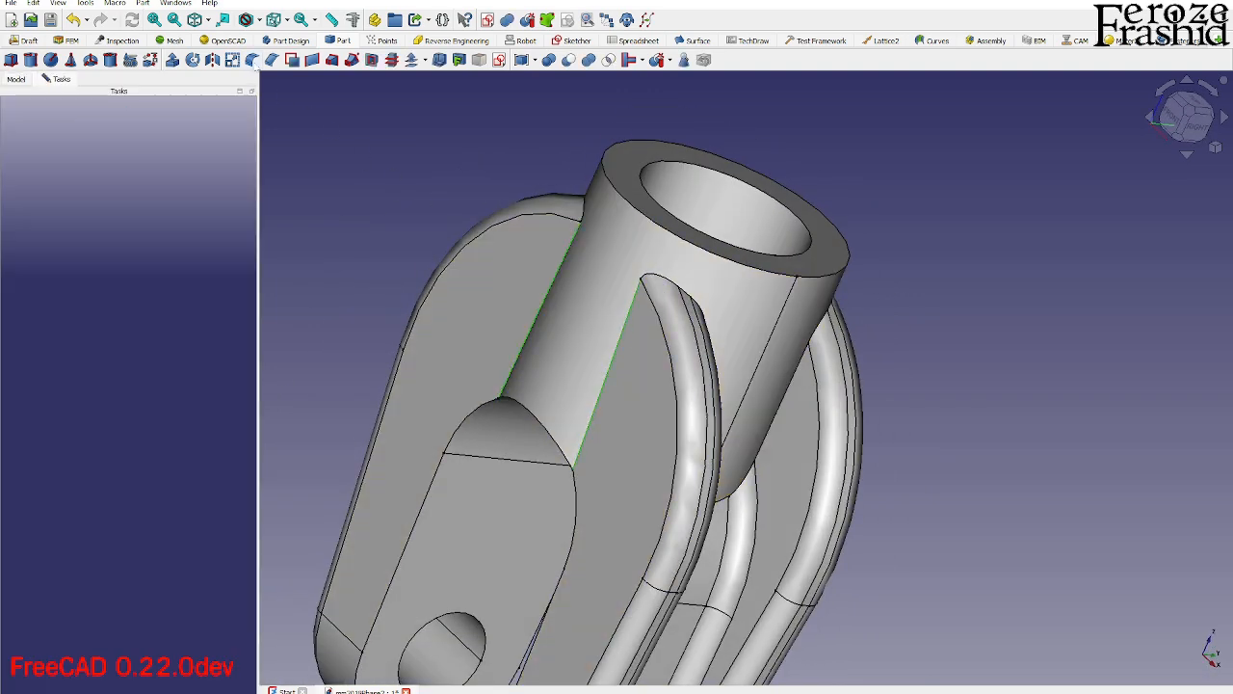
left_click(103, 114)
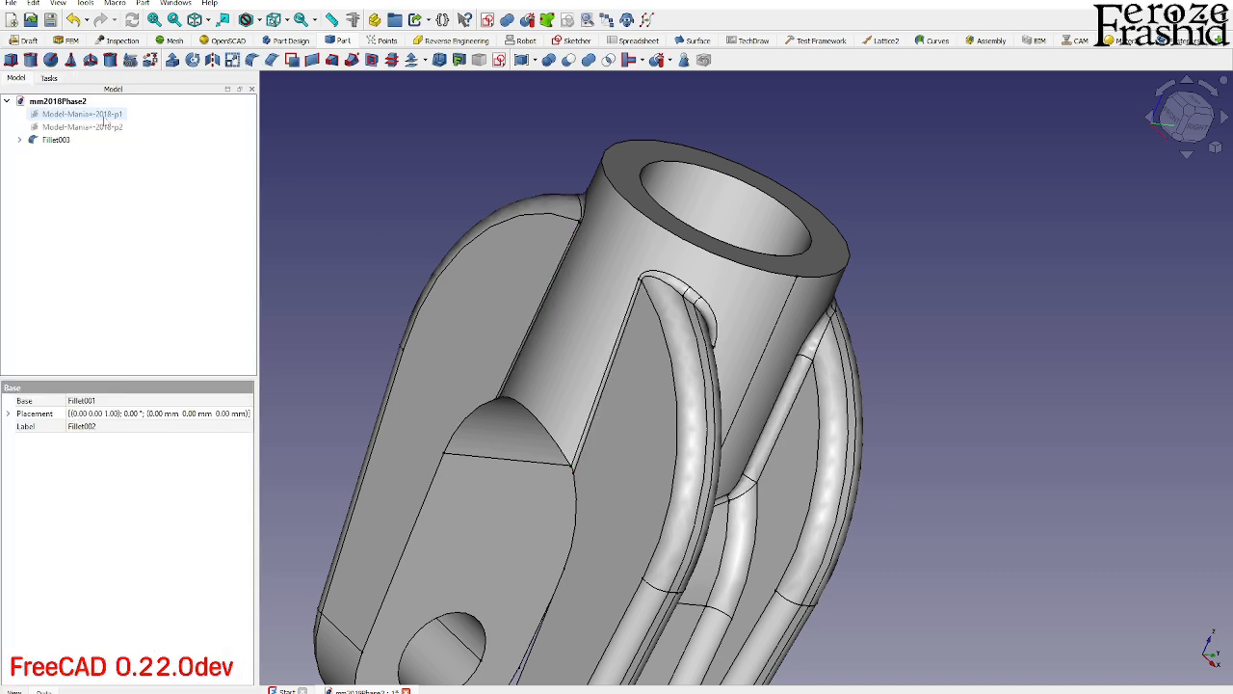
Increase the radius of the leg-to-hub junction fillet to 1.5 mm and then to 1.75 mm.
middle_click_drag(324, 223, 694, 342)
scroll(812, 345, "up", 5)
scroll(611, 318, "up", 1)
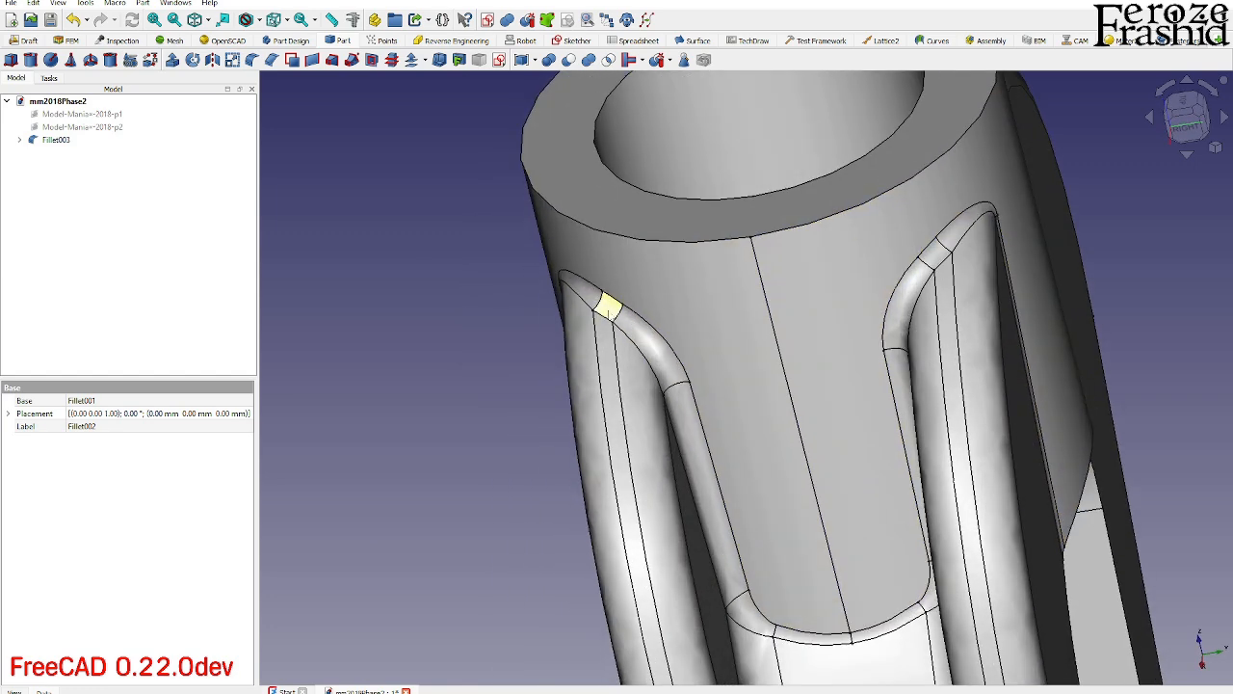
double_click(56, 141)
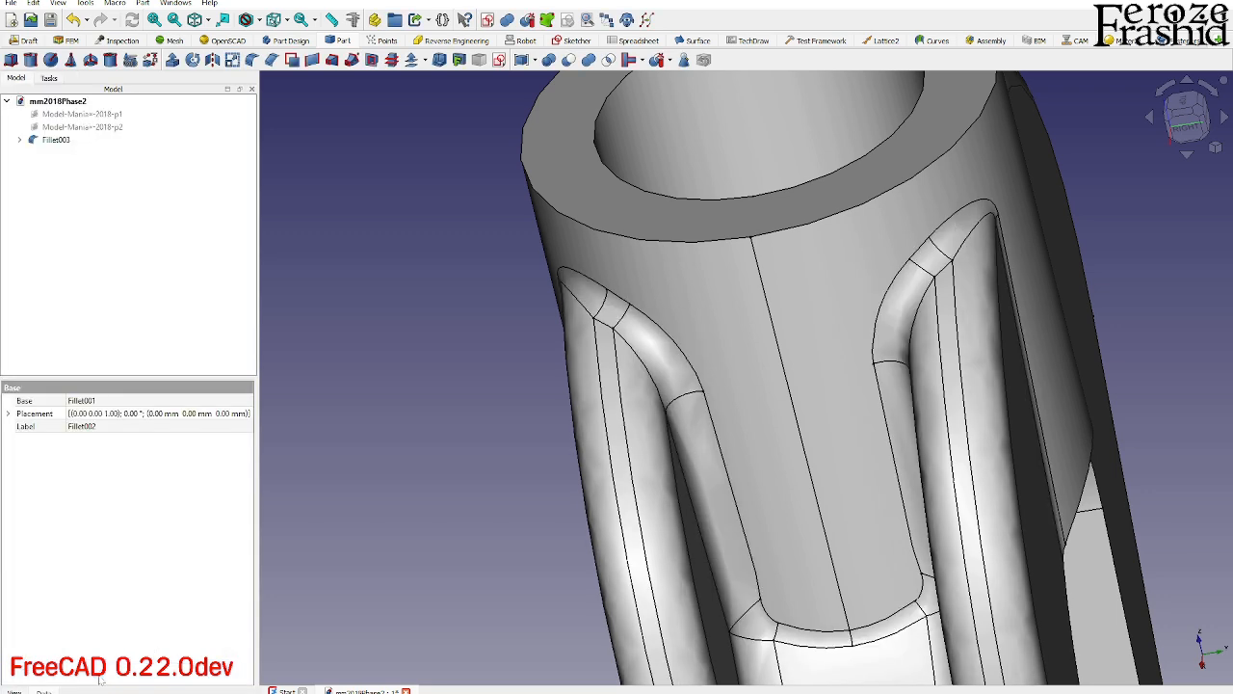
double_click(56, 141)
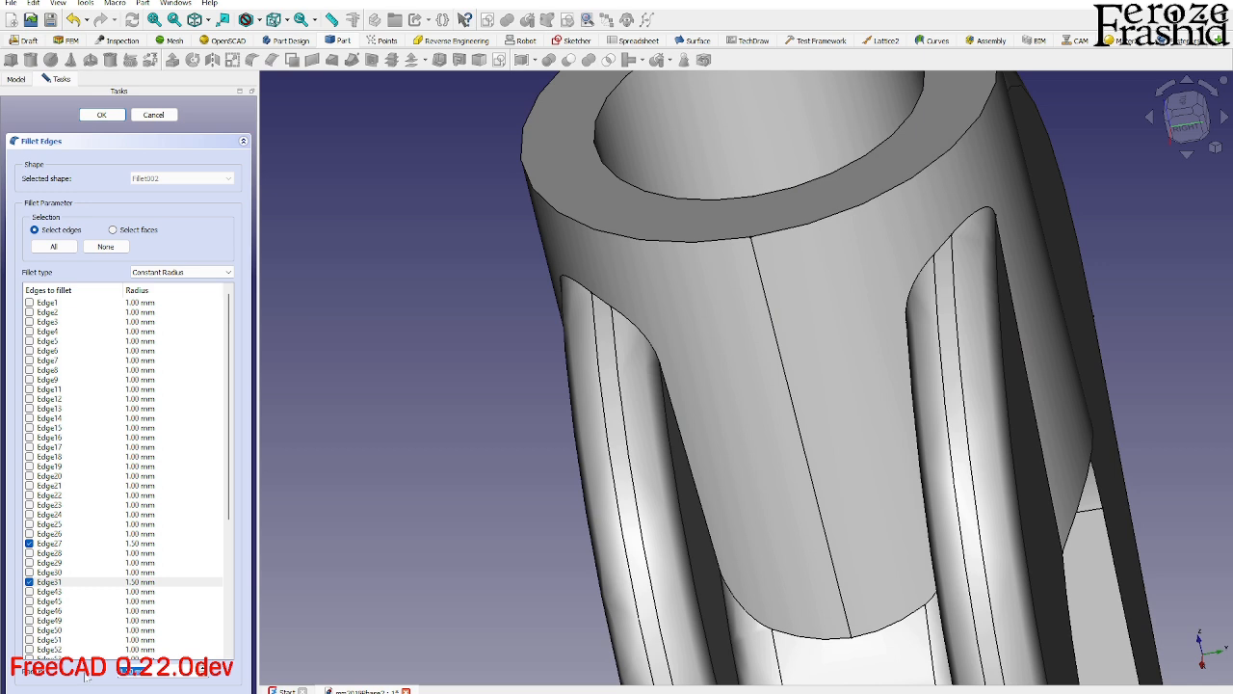
type("1")
key("Return")
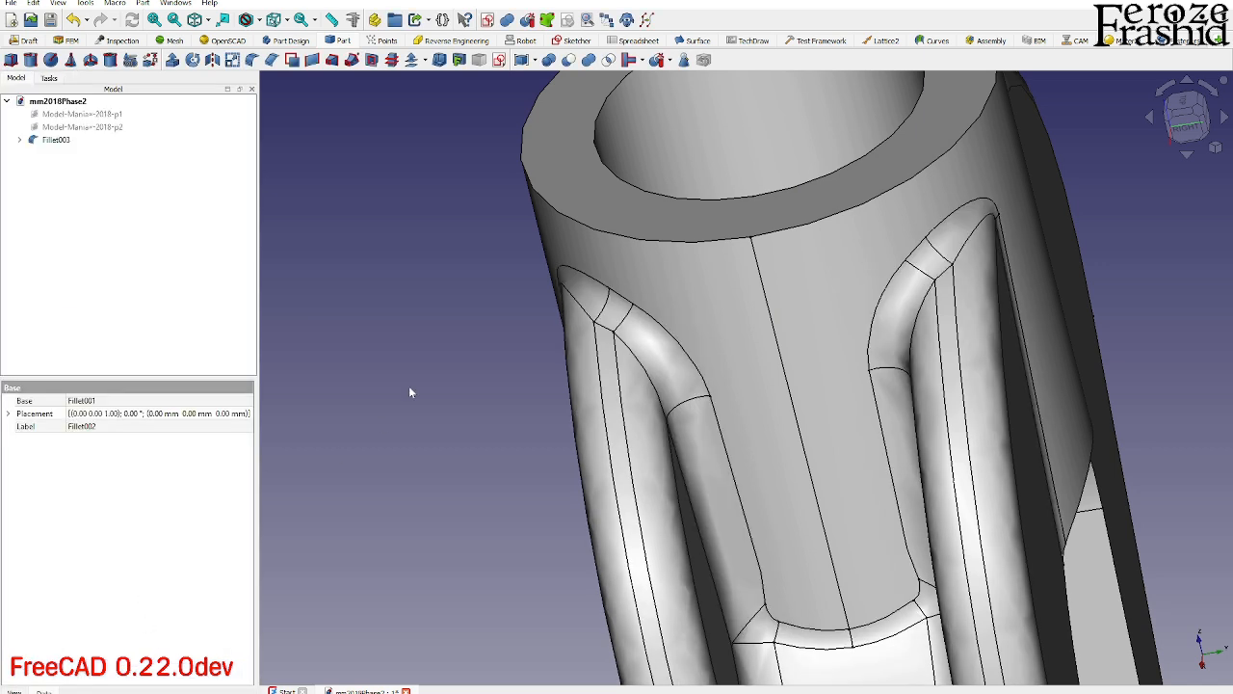
Try a different radius for the leg-to-hub junction fillet and set it back to 1.75 mm.
double_click(58, 140)
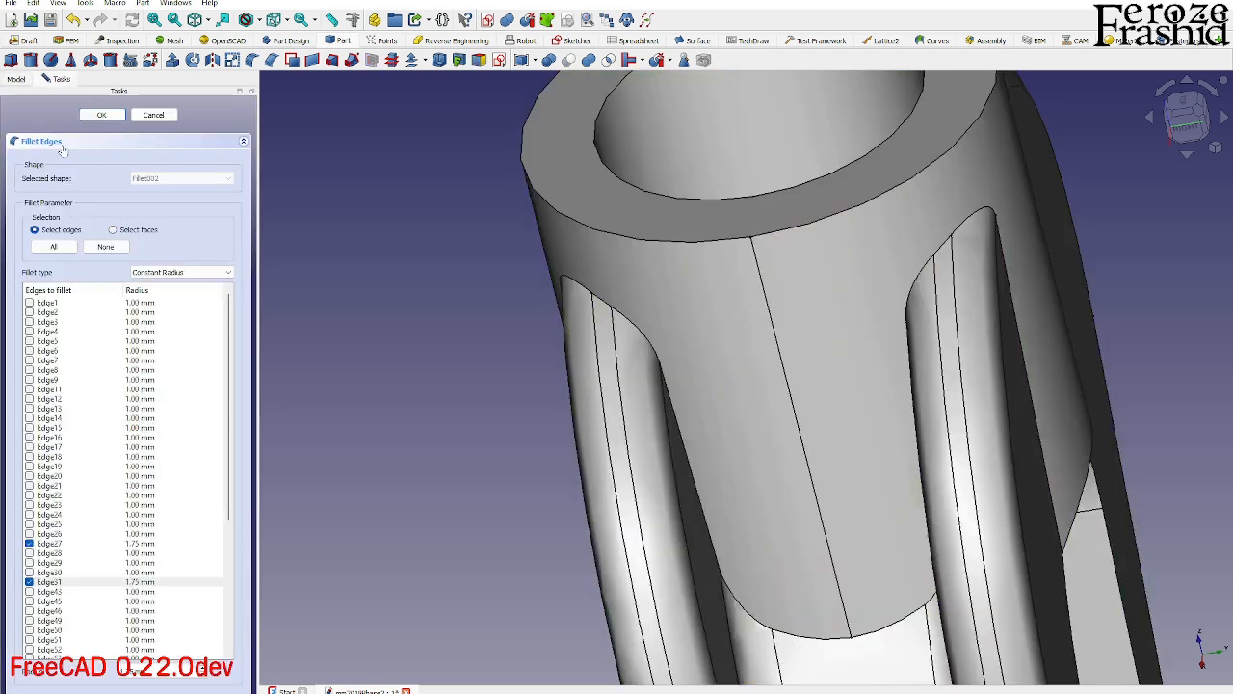
type("1")
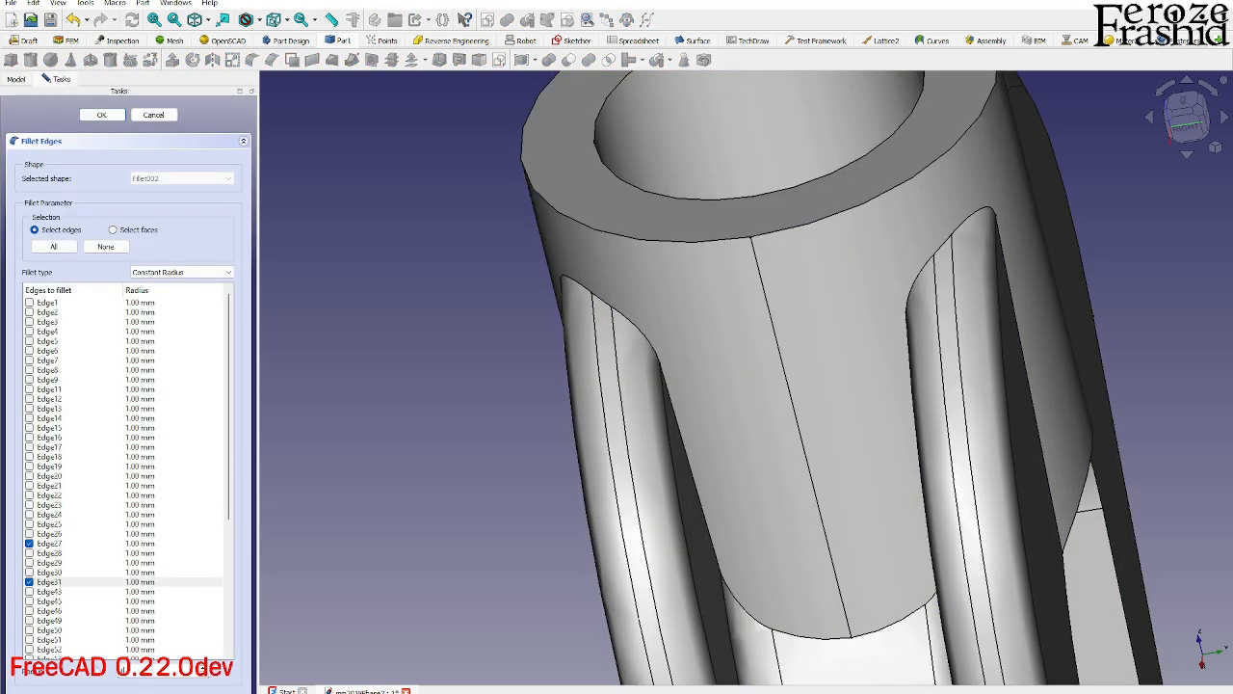
key("Return")
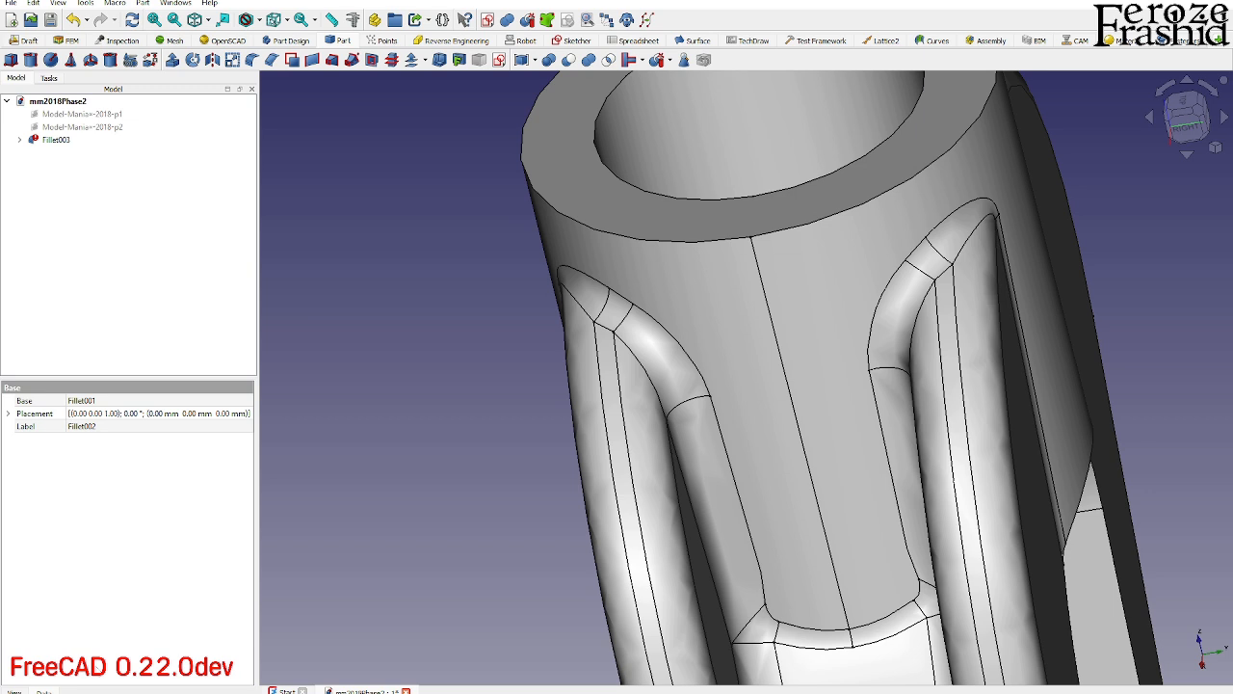
double_click(56, 140)
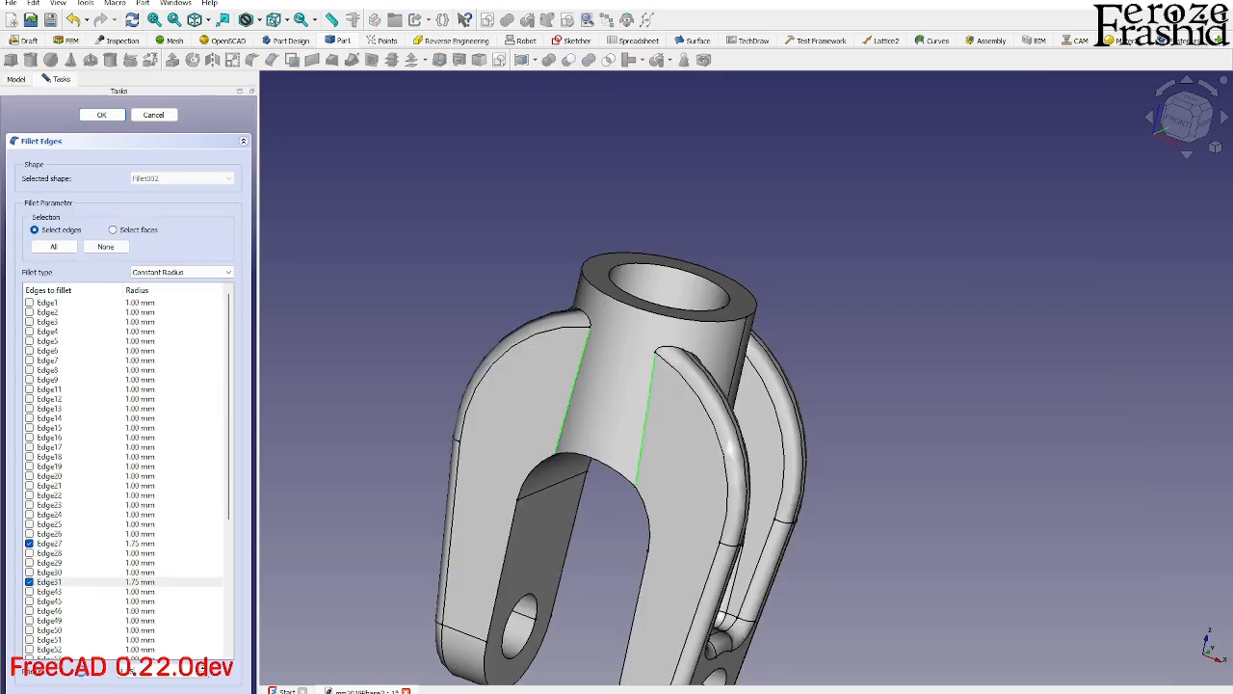
key("Return")
Fillet the arched edge where the opening between the legs meets the hub with a 2 mm radius.
middle_click_drag(628, 436, 531, 424)
left_click(530, 424)
scroll(680, 437, "up", 2)
middle_click_drag(708, 438, 665, 470)
left_click(585, 465)
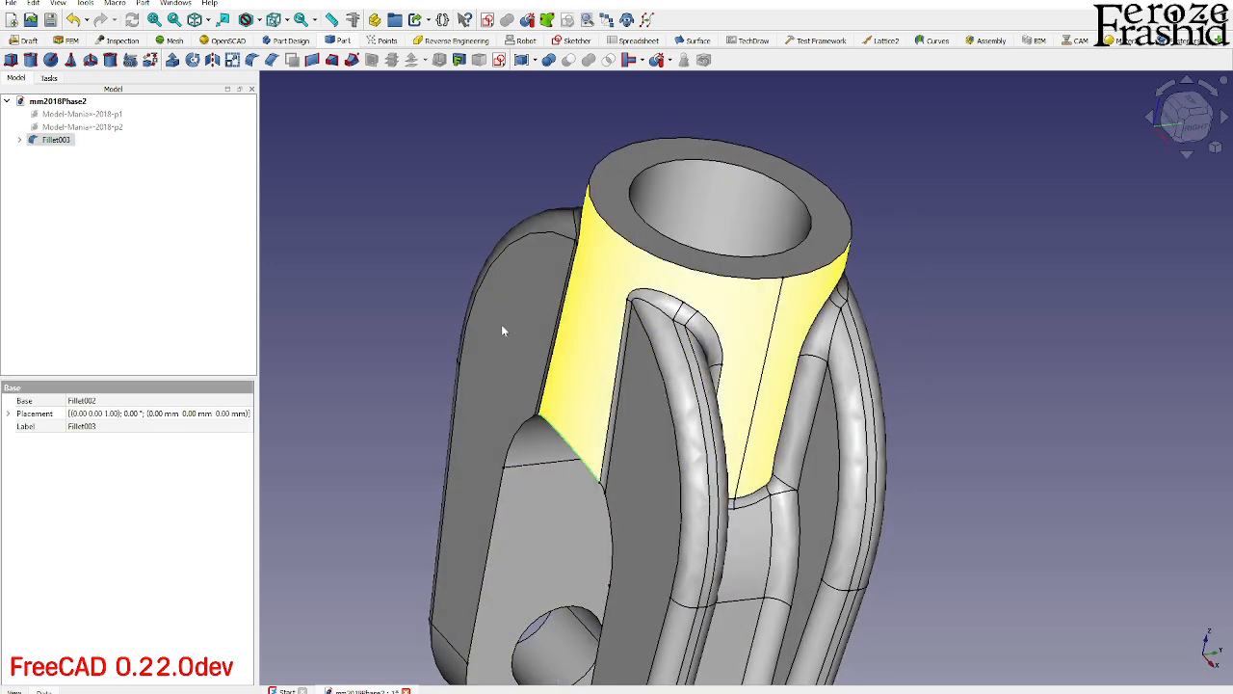
left_click(255, 61)
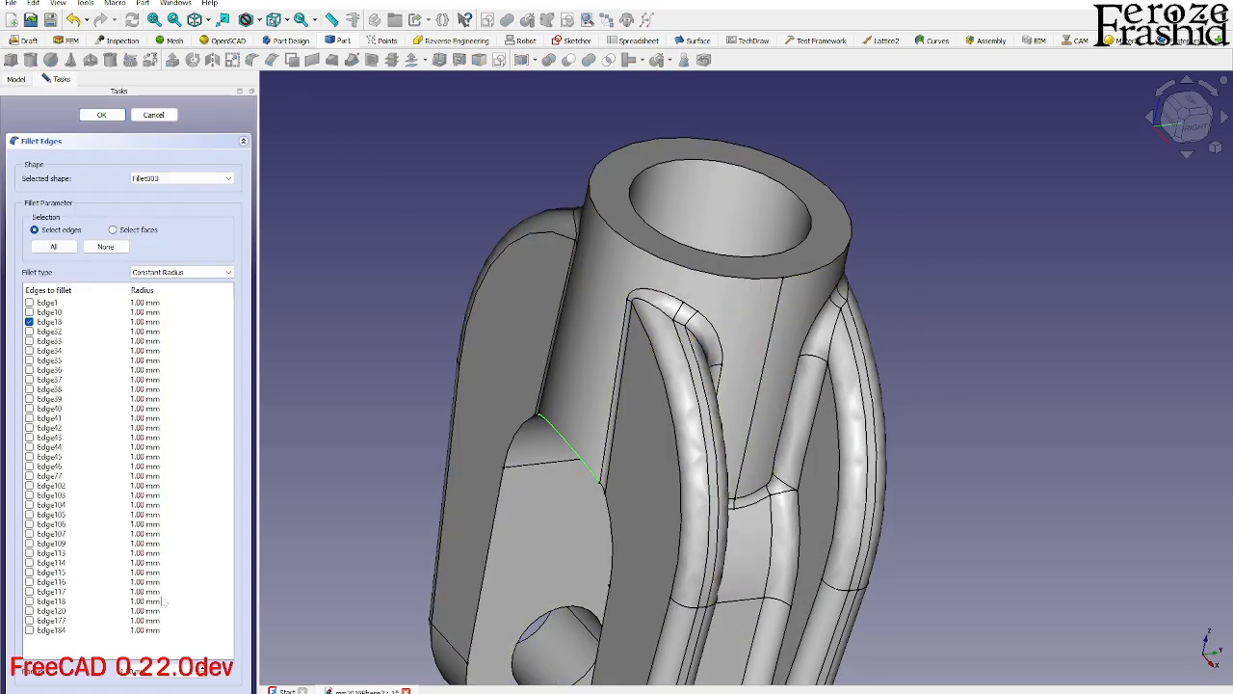
left_click_drag(149, 672, 55, 678)
type("2")
key("Return")
Show the Model-Mania-2018-p2 drawing and examine its load, fixed-face and material specifications, finishing in the right view.
middle_click_drag(525, 434, 638, 389)
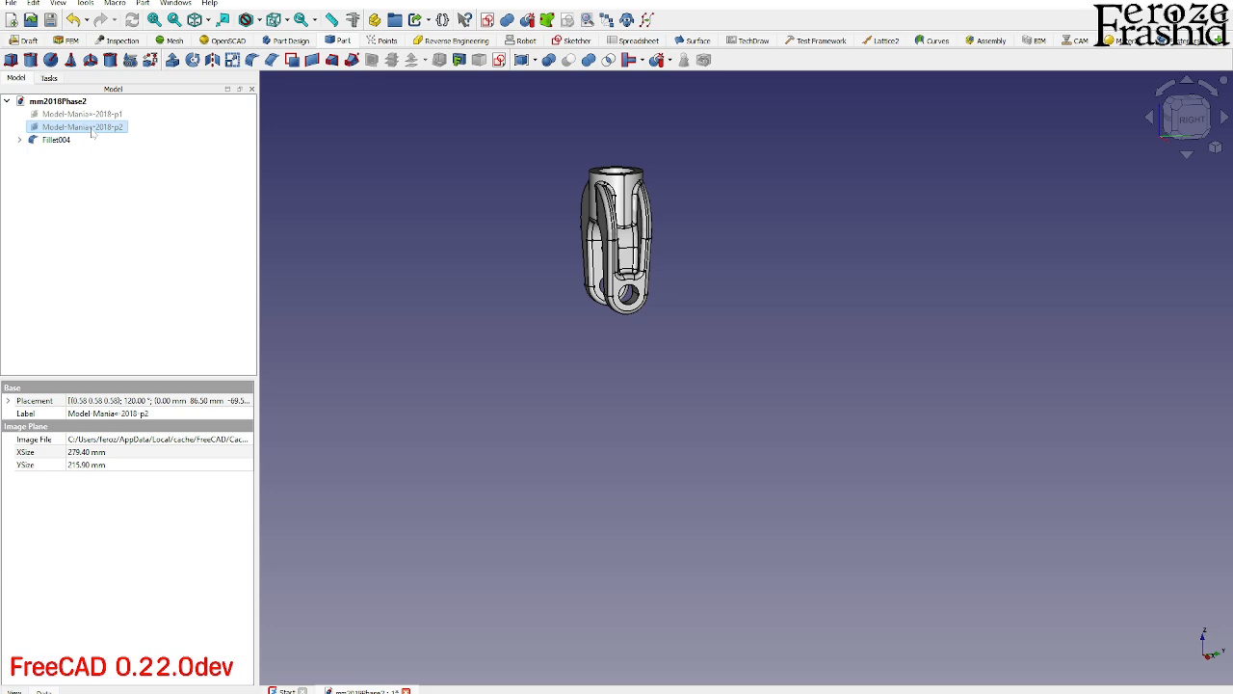
key("space")
scroll(579, 195, "up", 2)
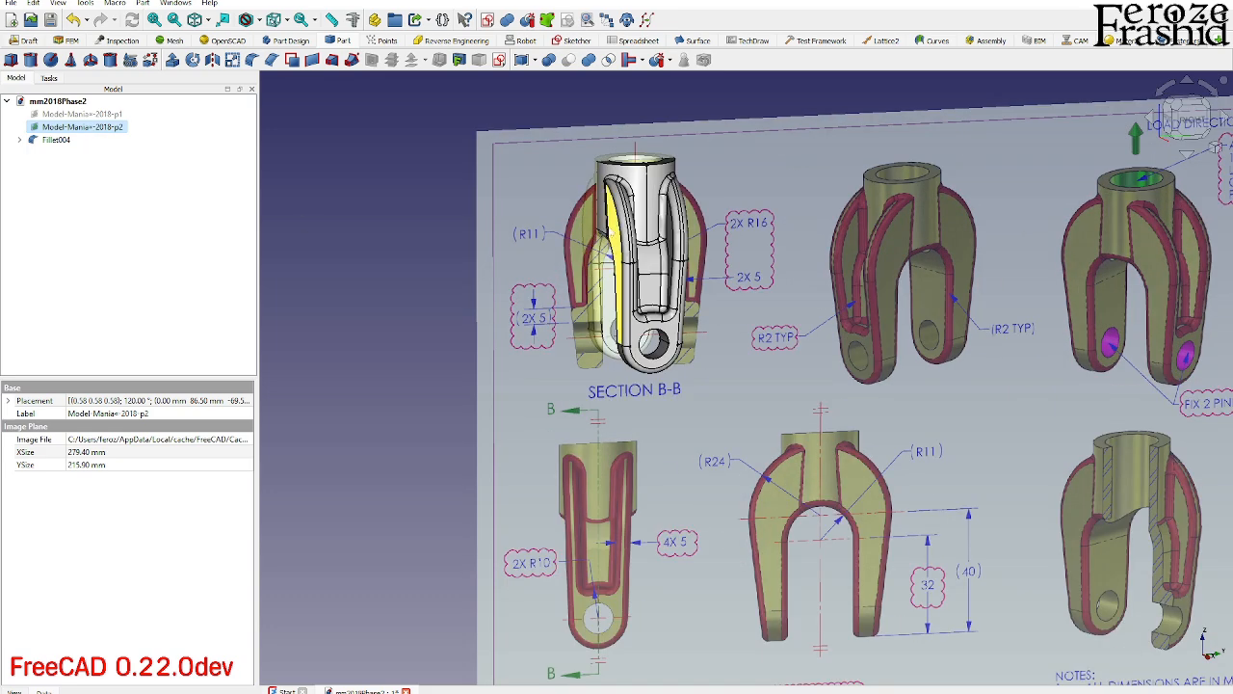
key("v")
key("f")
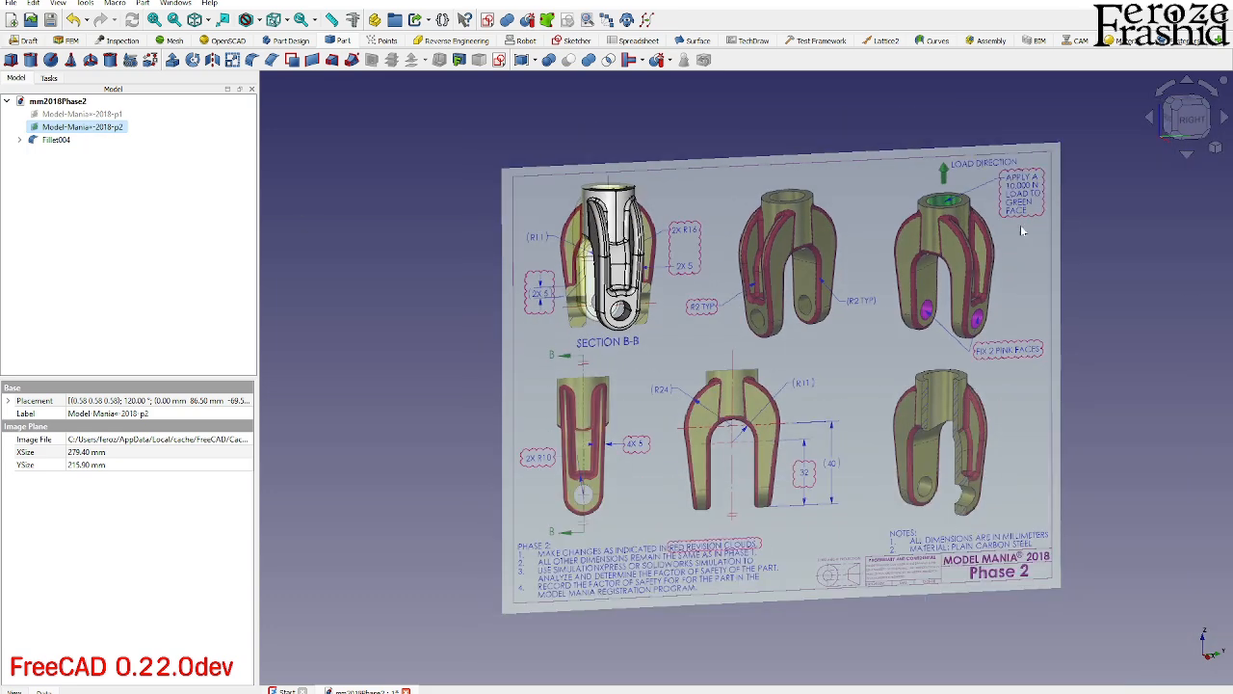
scroll(1011, 193, "up", 2)
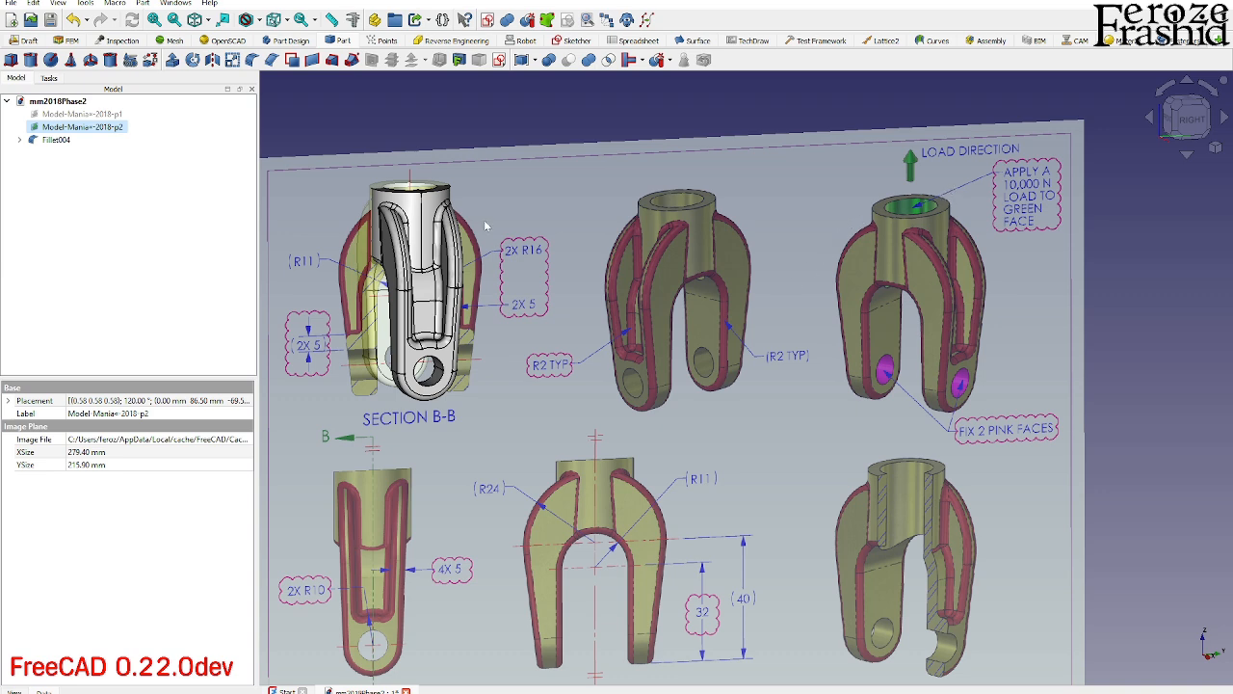
scroll(574, 158, "down", 2)
scroll(803, 464, "up", 2)
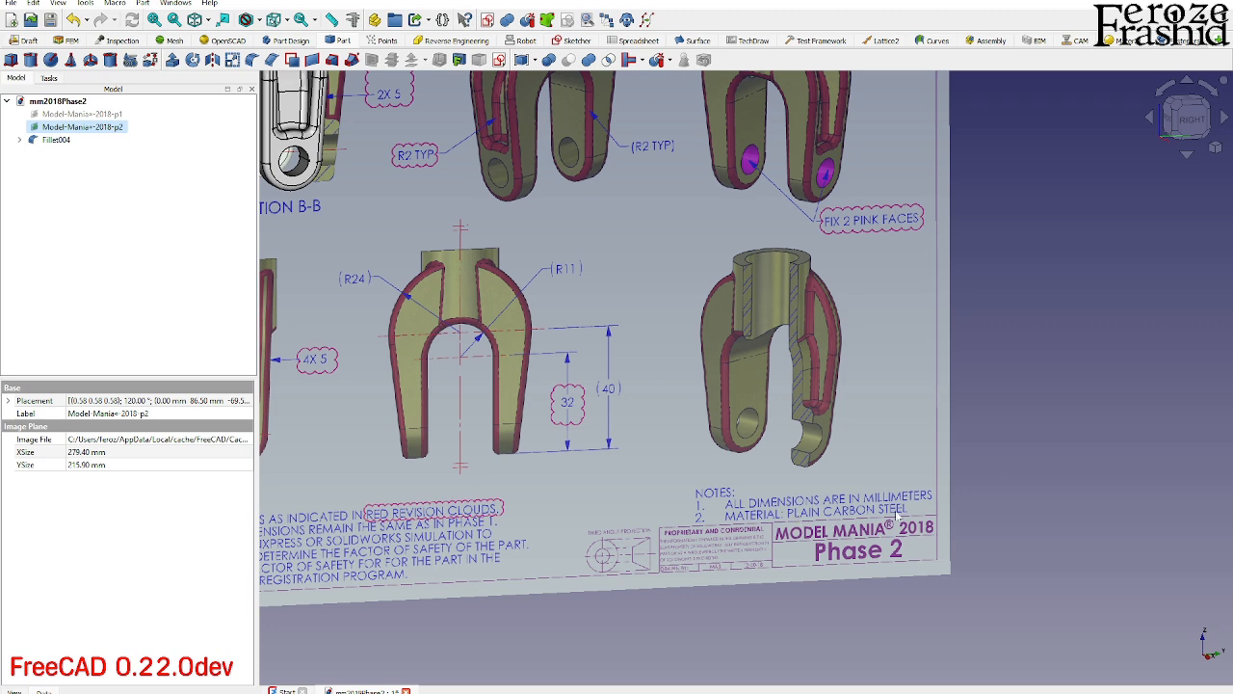
scroll(898, 518, "down", 2)
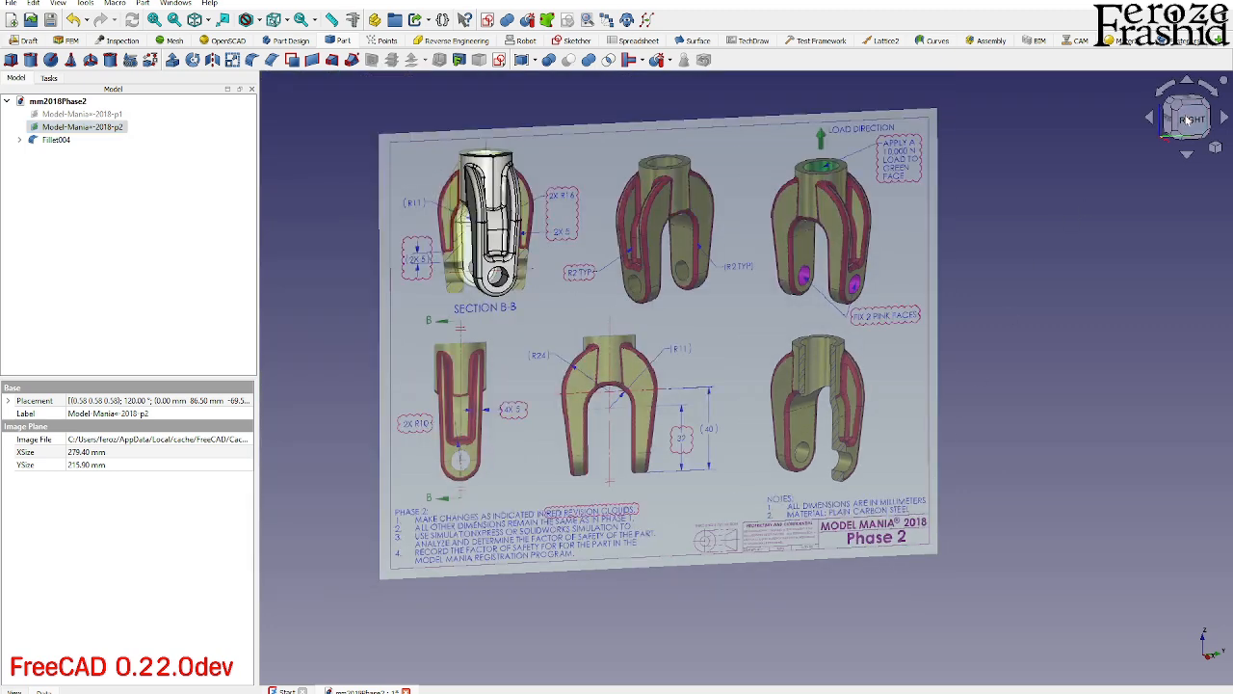
left_click(1188, 120)
scroll(537, 167, "up", 1)
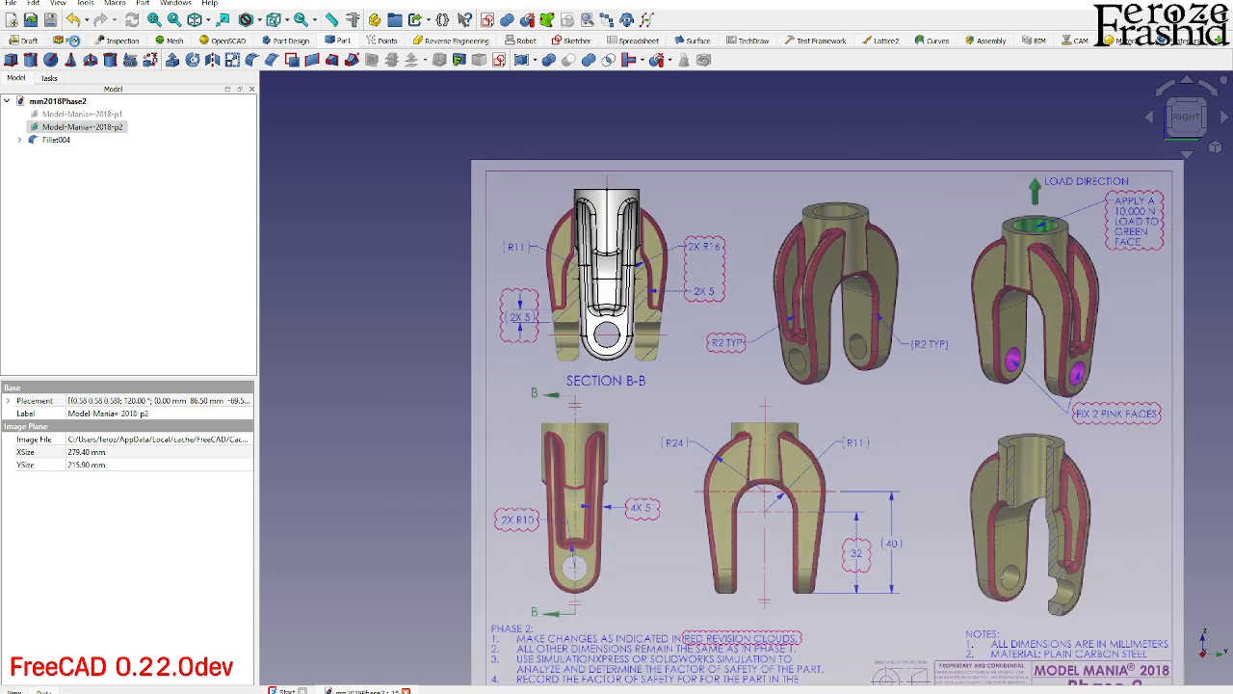
Hide the Model-Mania-2018-p2 drawing and create a new FEM analysis with its default CalculiX solver for the fork.
left_click(73, 40)
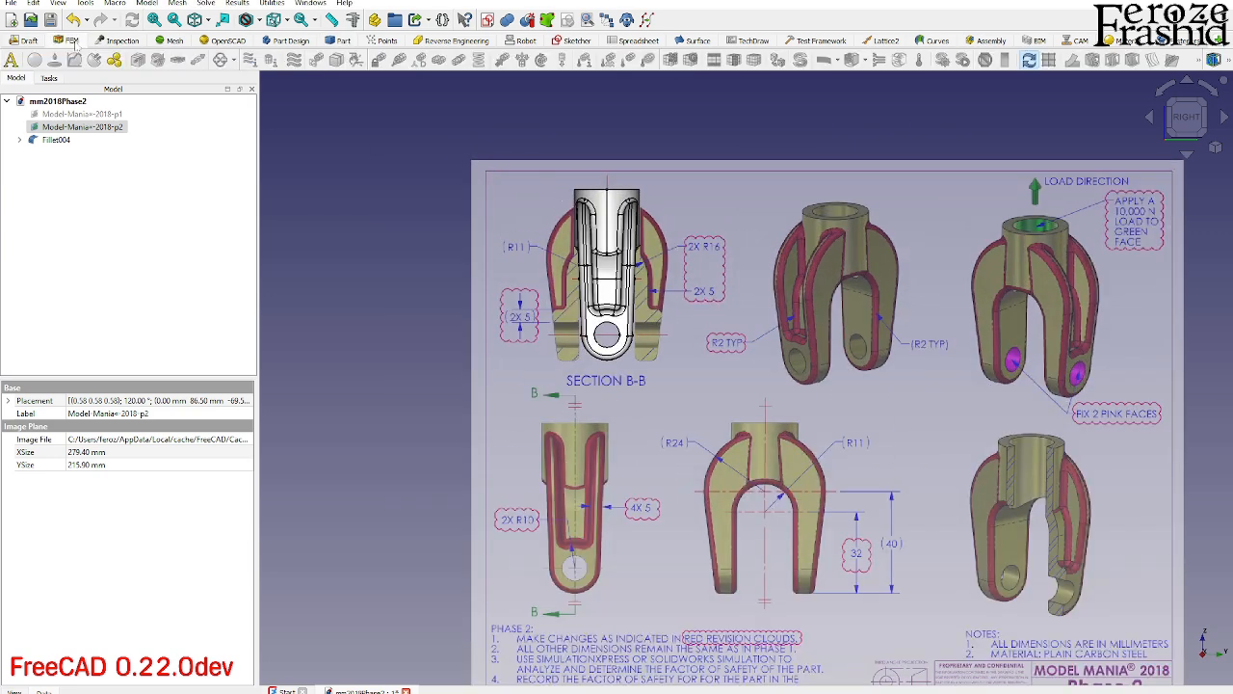
left_click(69, 128)
key("space")
key("0")
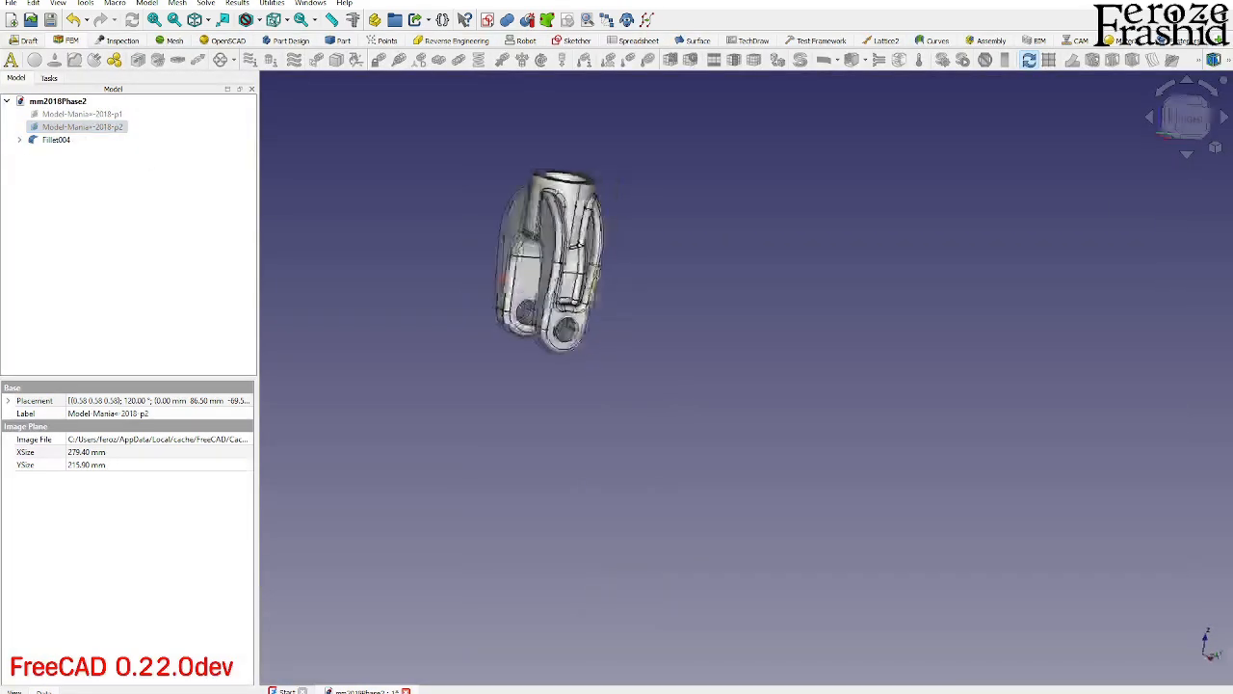
scroll(475, 179, "up", 4)
middle_click_drag(761, 320, 812, 324)
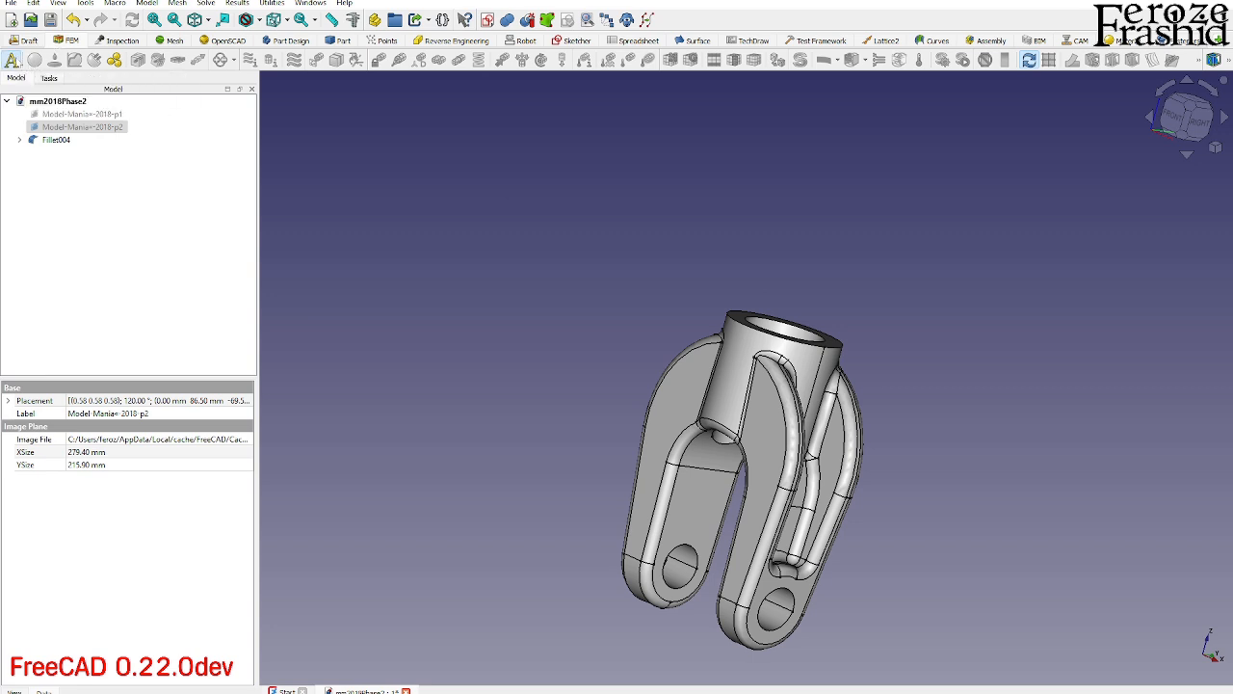
left_click(12, 60)
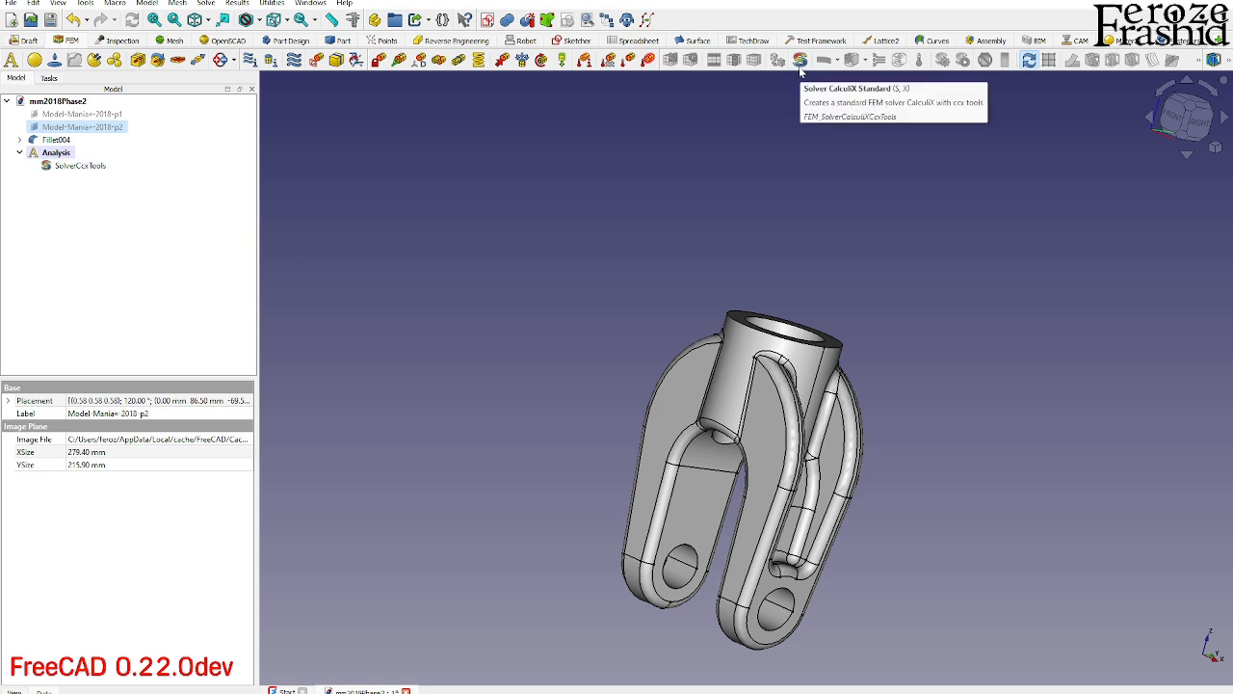
Add a solid FEM material to the analysis and choose the Steel-1C35 material card.
left_click(114, 189)
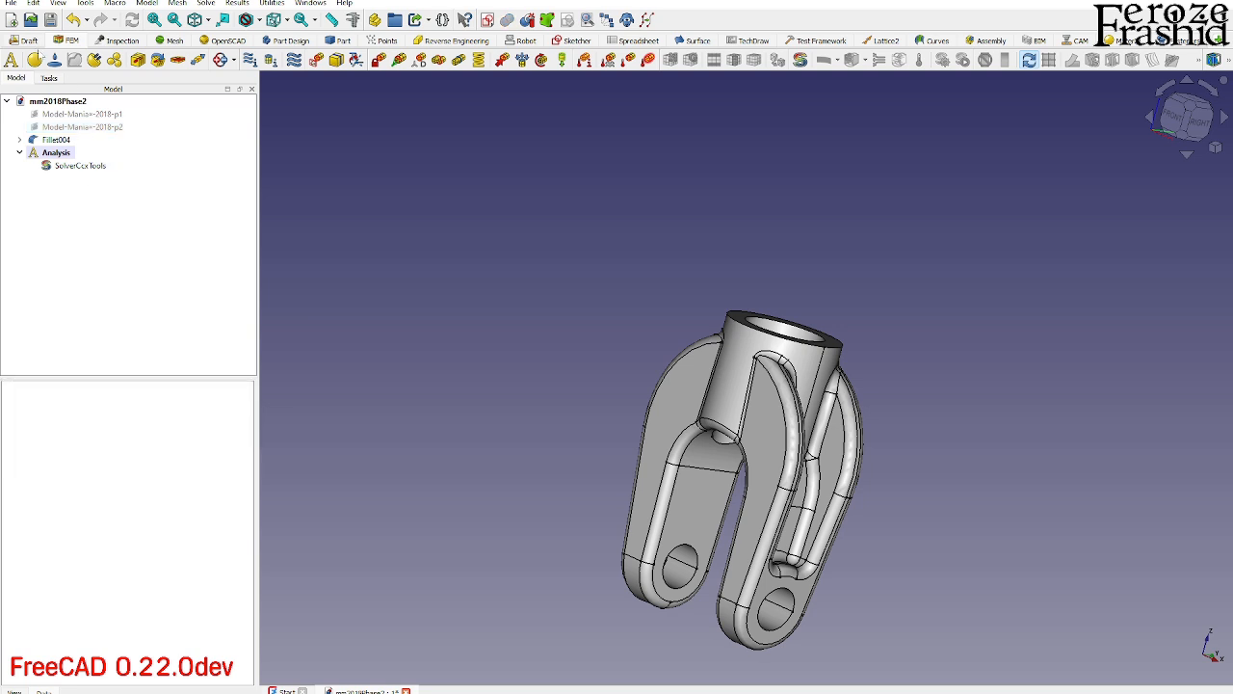
left_click(34, 59)
left_click(169, 192)
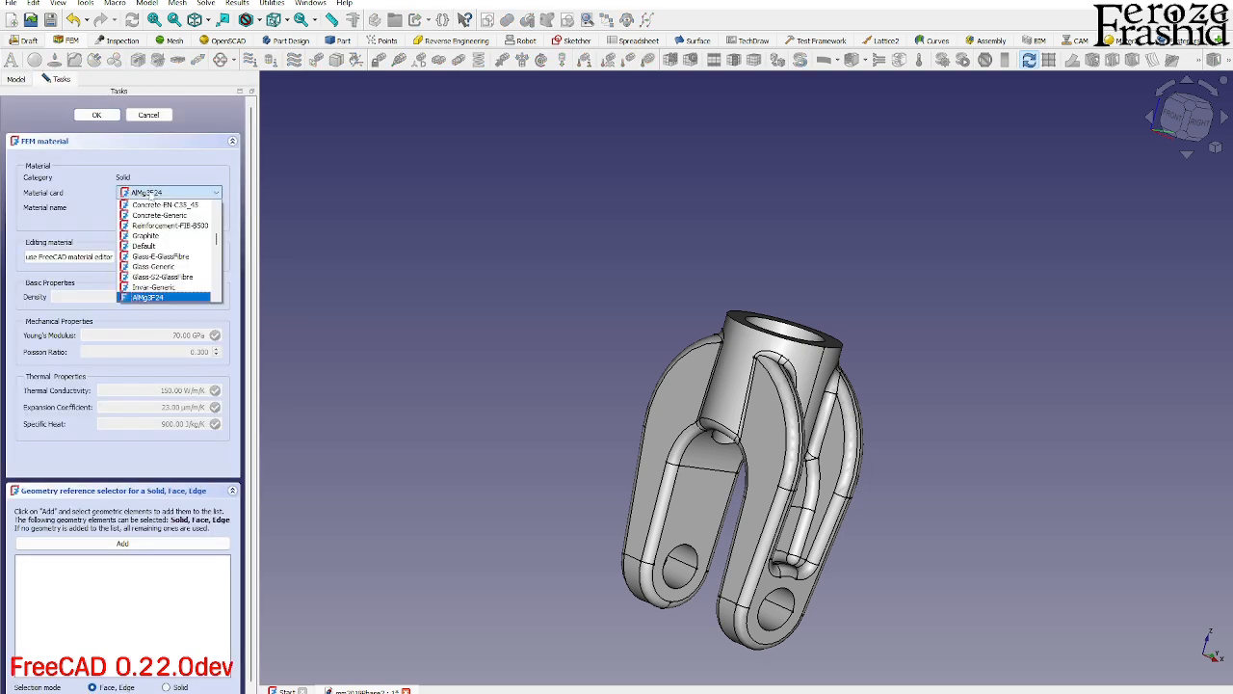
scroll(165, 261, "up", 3)
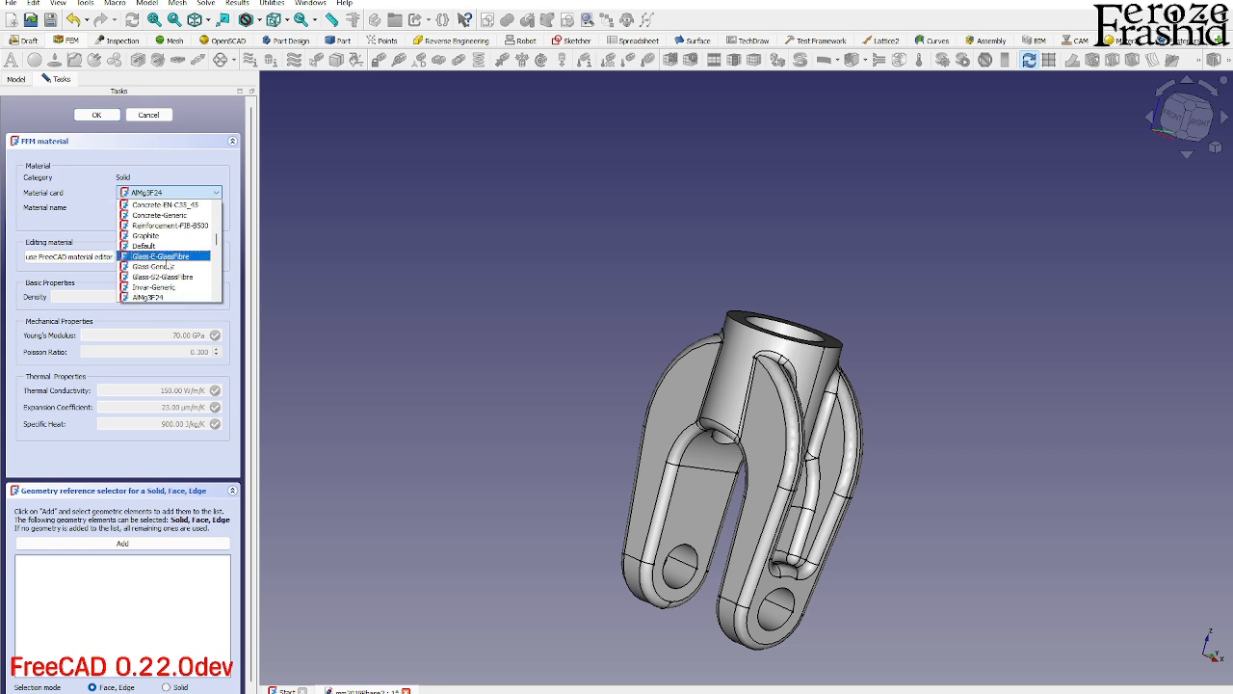
scroll(168, 264, "down", 1)
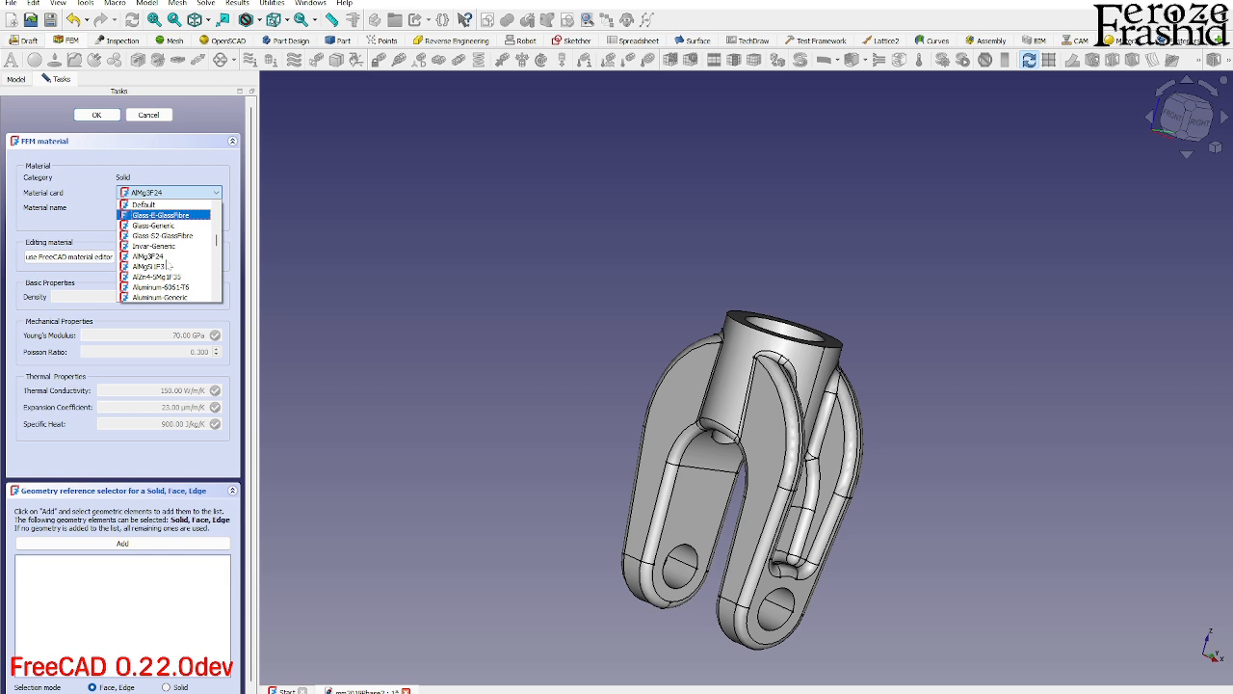
scroll(167, 264, "down", 1)
scroll(168, 262, "down", 2)
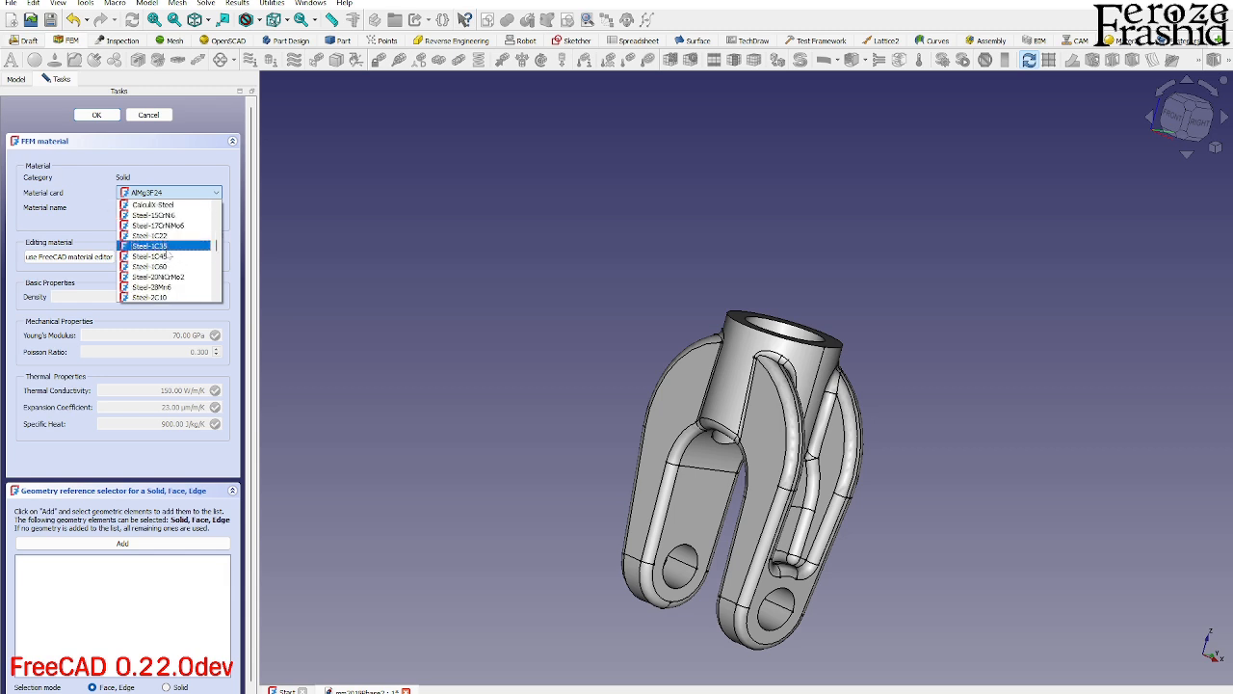
left_click(167, 248)
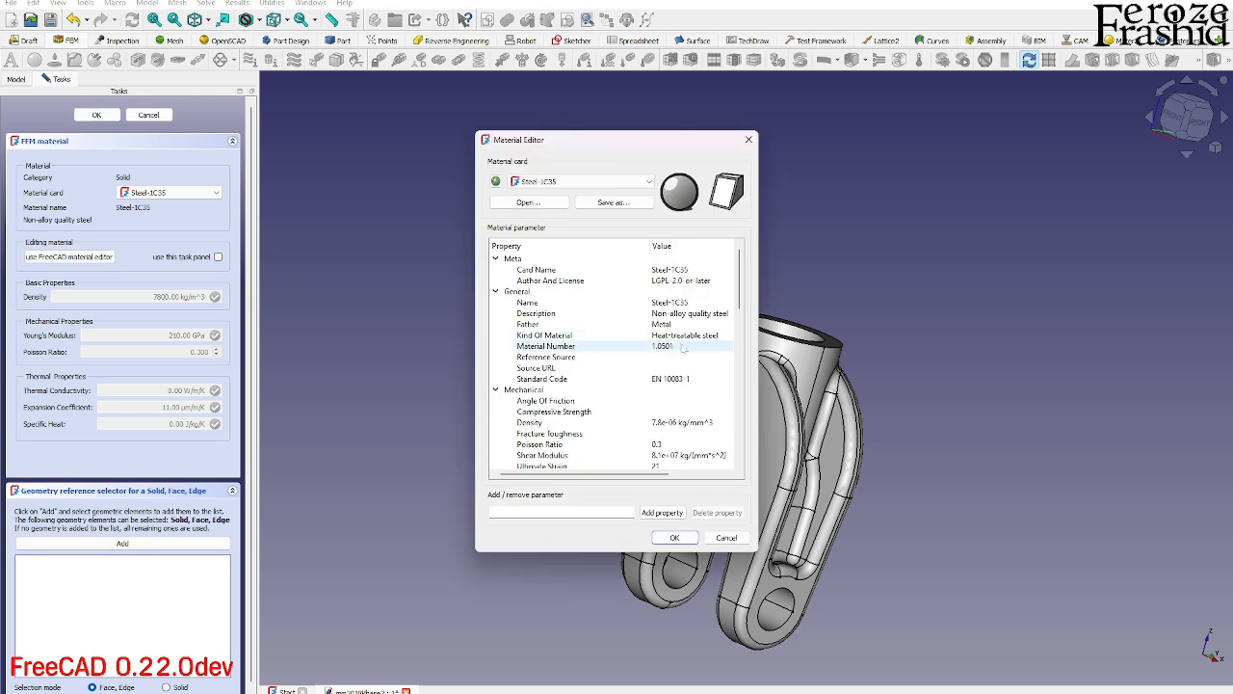
Review the steel card's mechanical properties in the material editor, close it, and accept the material.
scroll(640, 335, "down", 4)
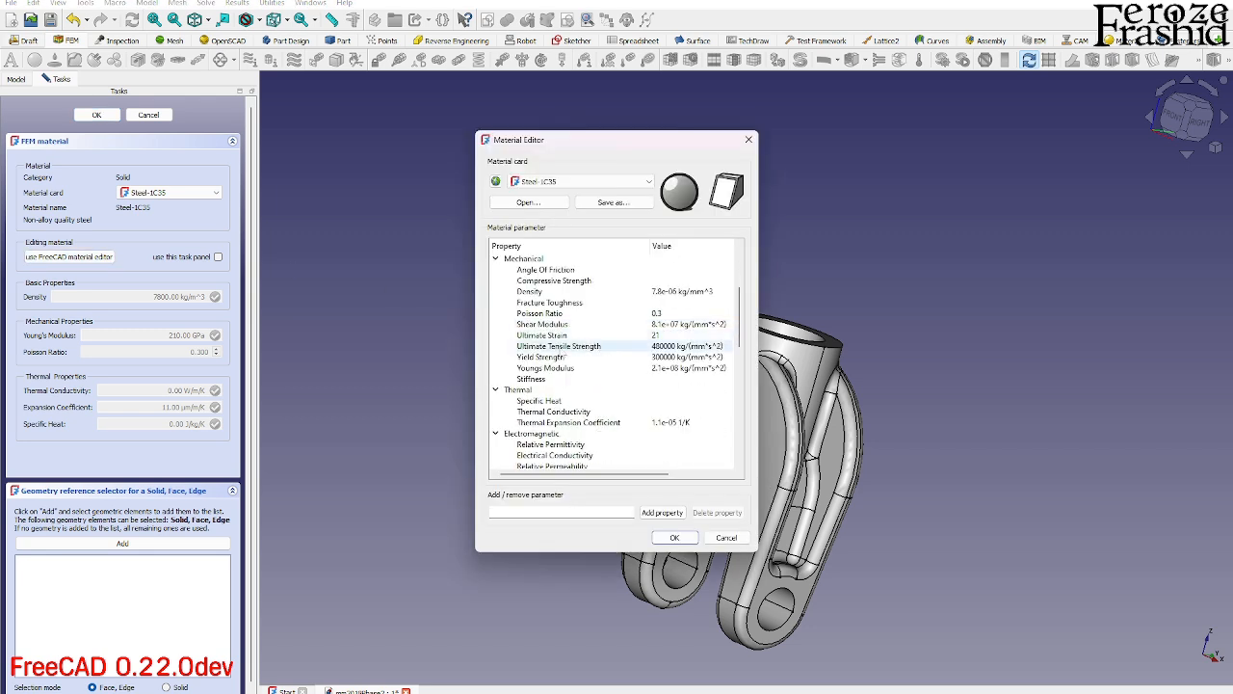
left_click(748, 143)
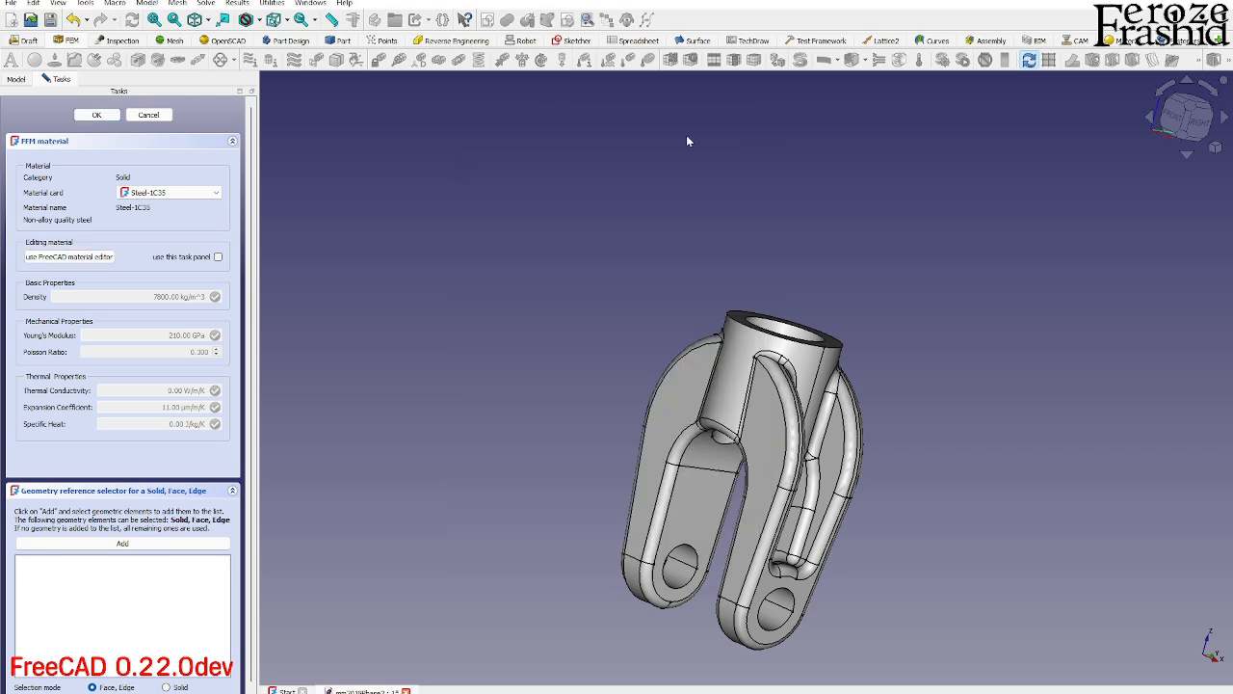
left_click(110, 115)
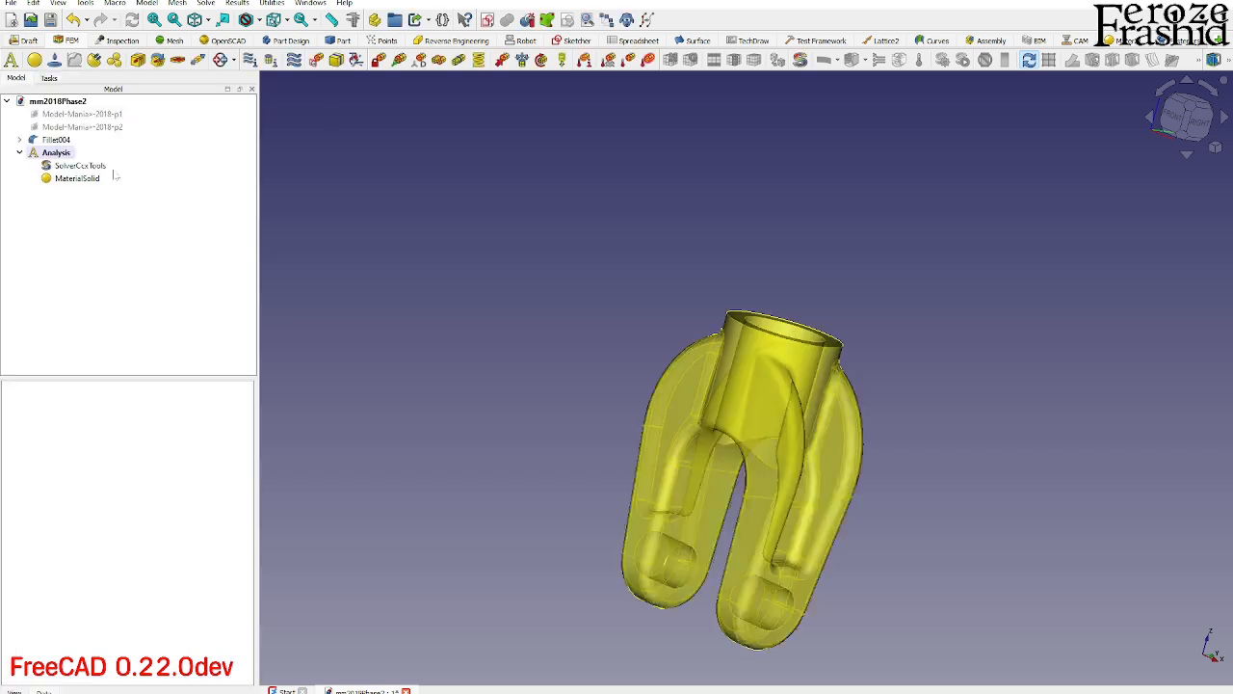
Add a fixed constraint to the cylindrical faces of the holes at the ends of both legs.
left_click(377, 60)
left_click(101, 177)
left_click(776, 609)
left_click(686, 568)
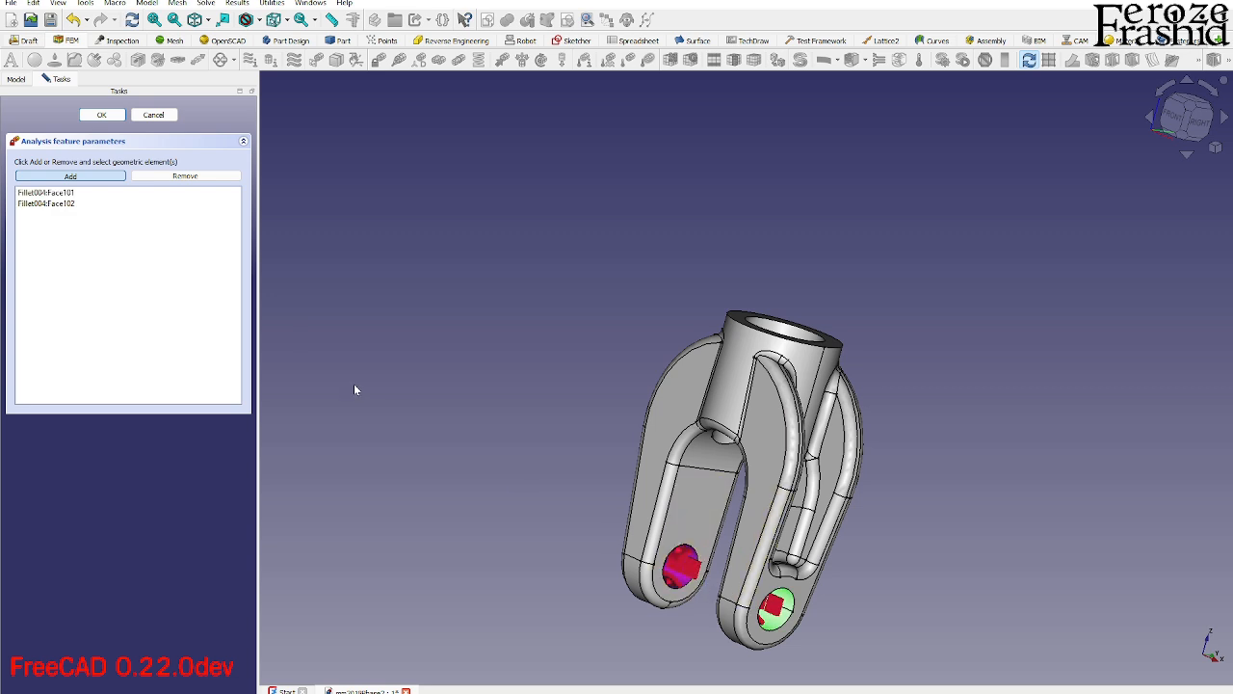
left_click(101, 115)
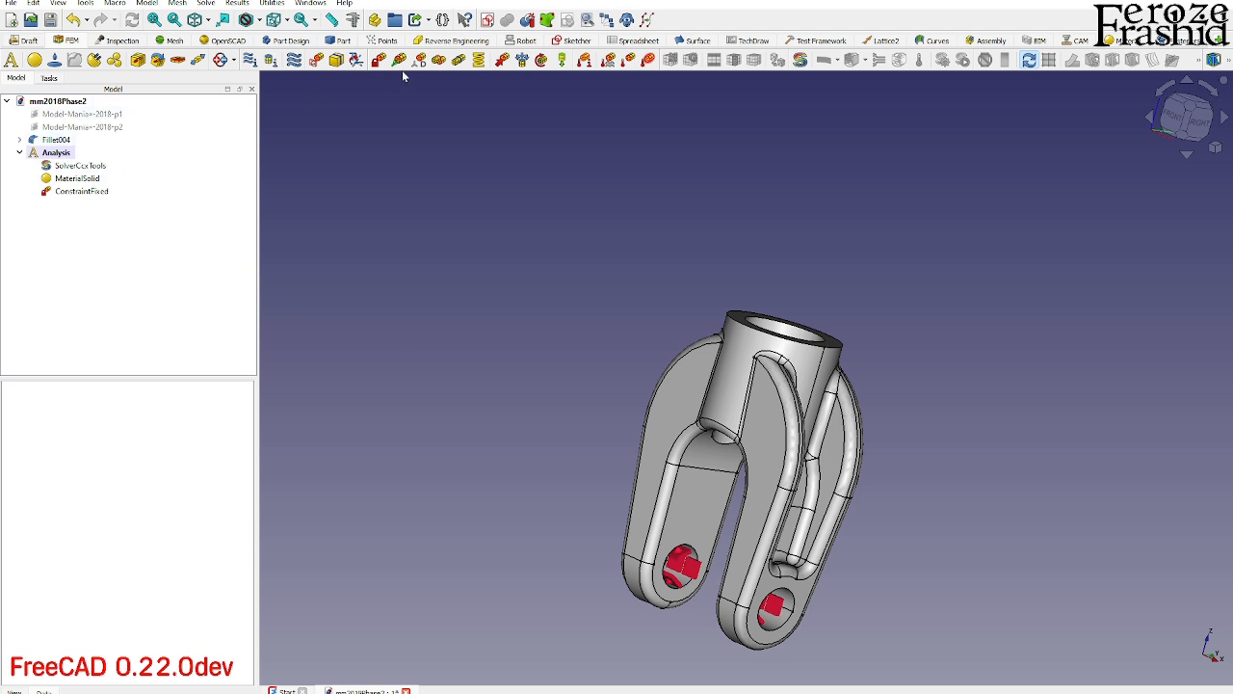
Start a force constraint of 10000 N and apply it to the inner cylindrical face of the hub bore.
left_click(502, 60)
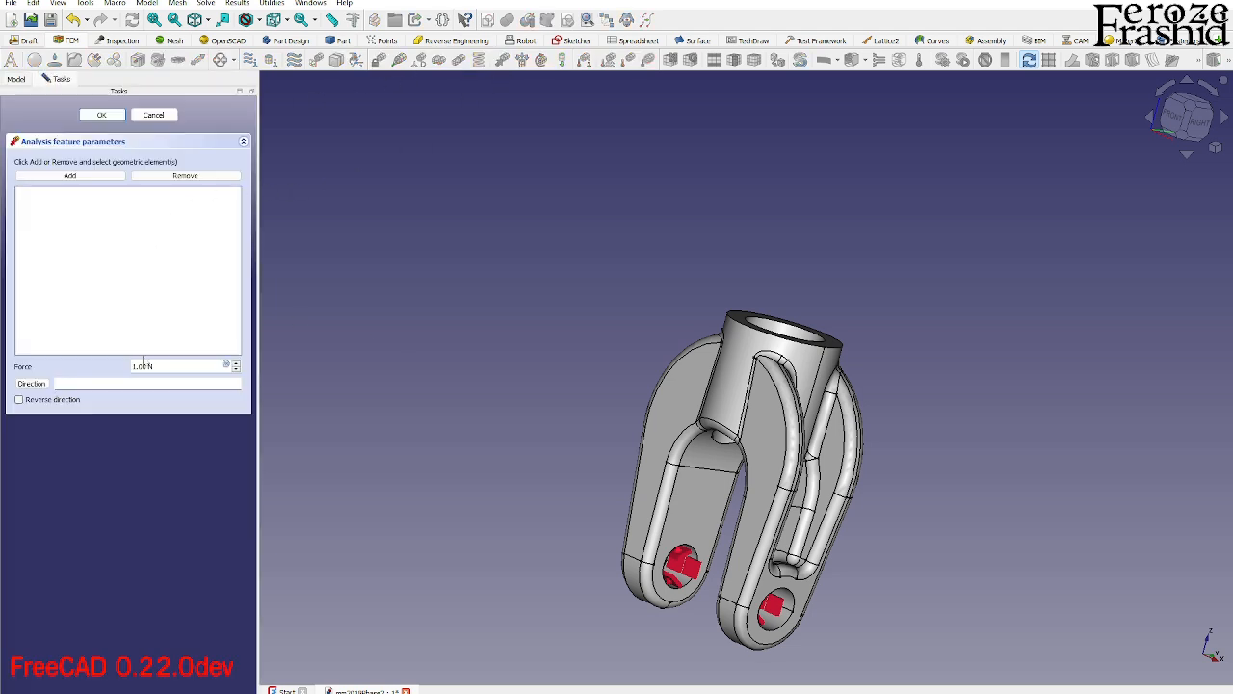
type("0000")
left_click(69, 176)
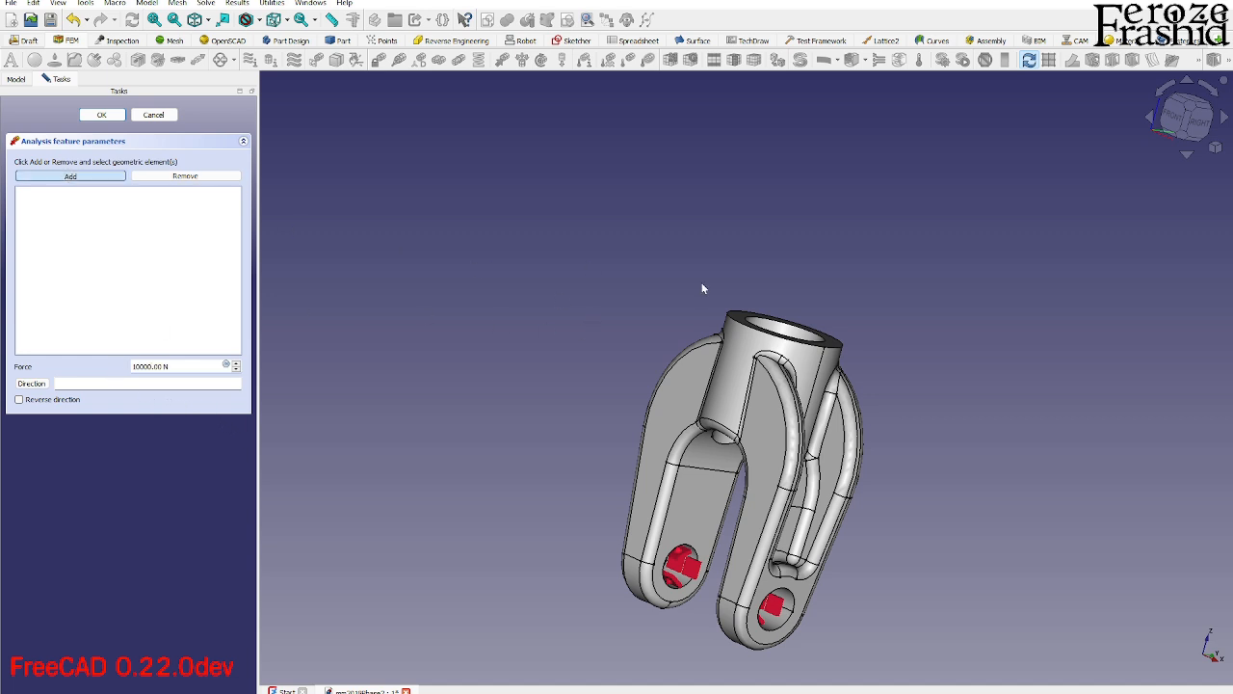
left_click(773, 330)
middle_click_drag(773, 330, 723, 391)
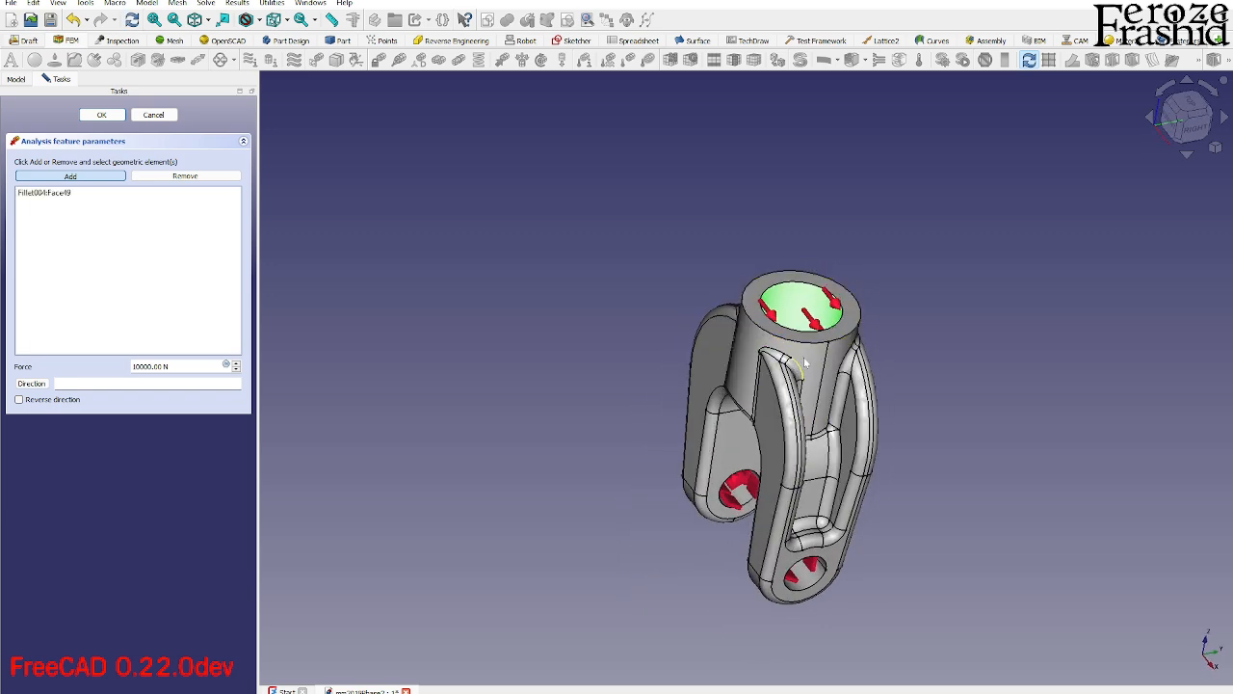
left_click(92, 178)
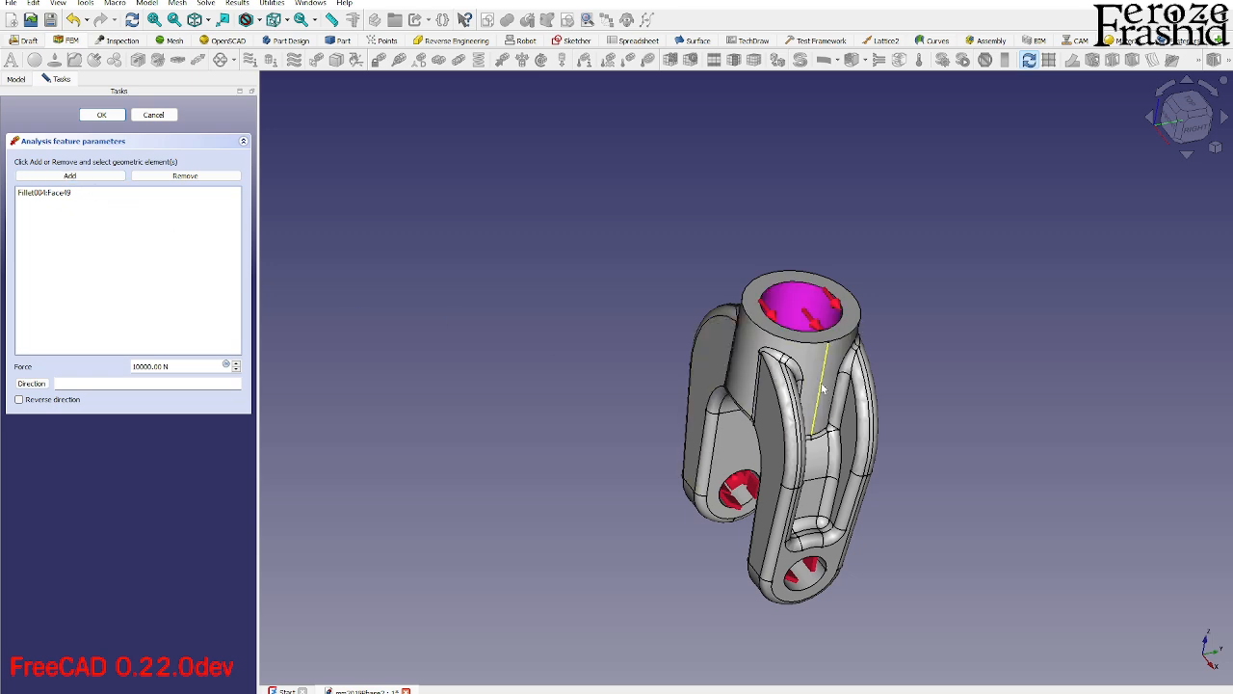
Direct the force upward along the hub's straight outer edge, leaving the direction unreversed, and accept the constraint.
mouse_move(822, 388)
middle_mouse_down()
mouse_move(665, 330)
mouse_move(755, 530)
mouse_move(819, 439)
mouse_move(814, 385)
middle_mouse_up()
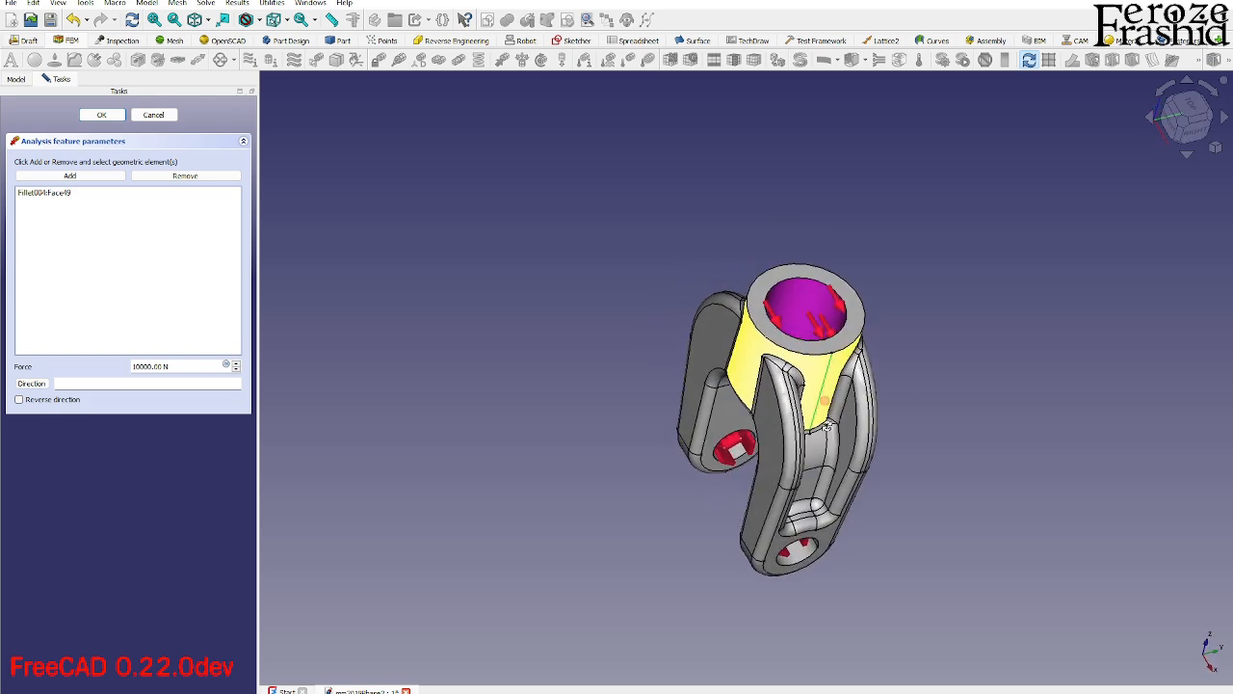
left_click(32, 383)
left_click(823, 385)
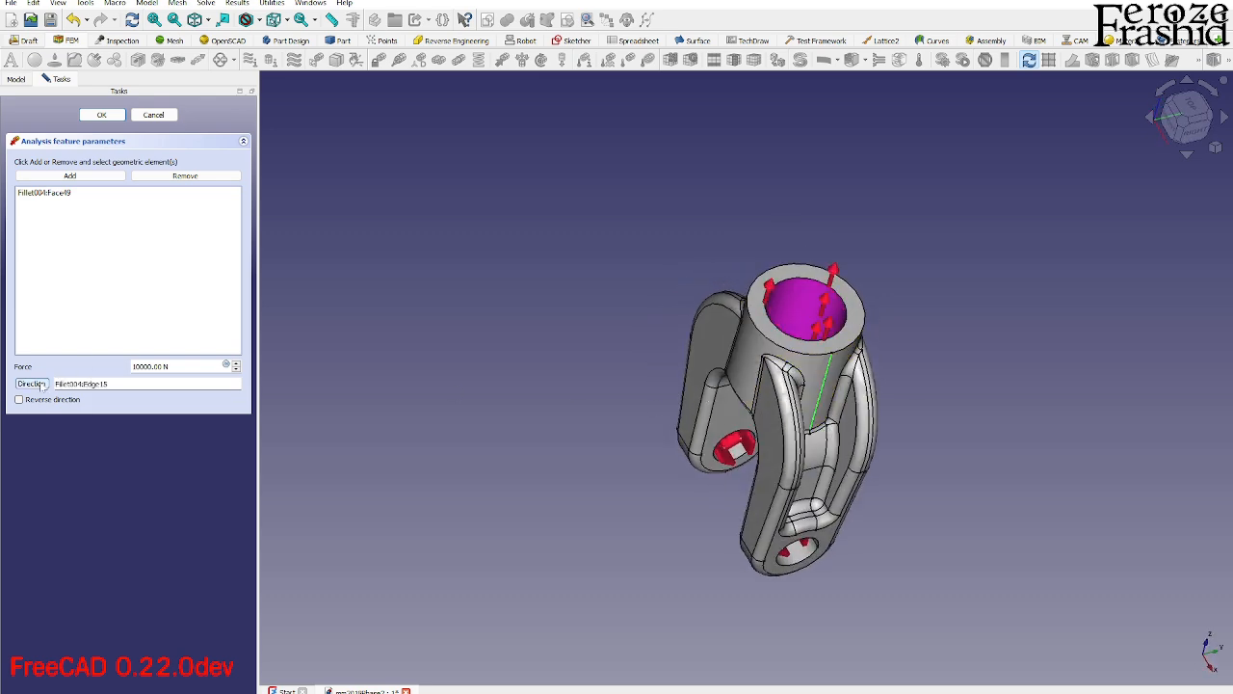
middle_click_drag(814, 313, 860, 310)
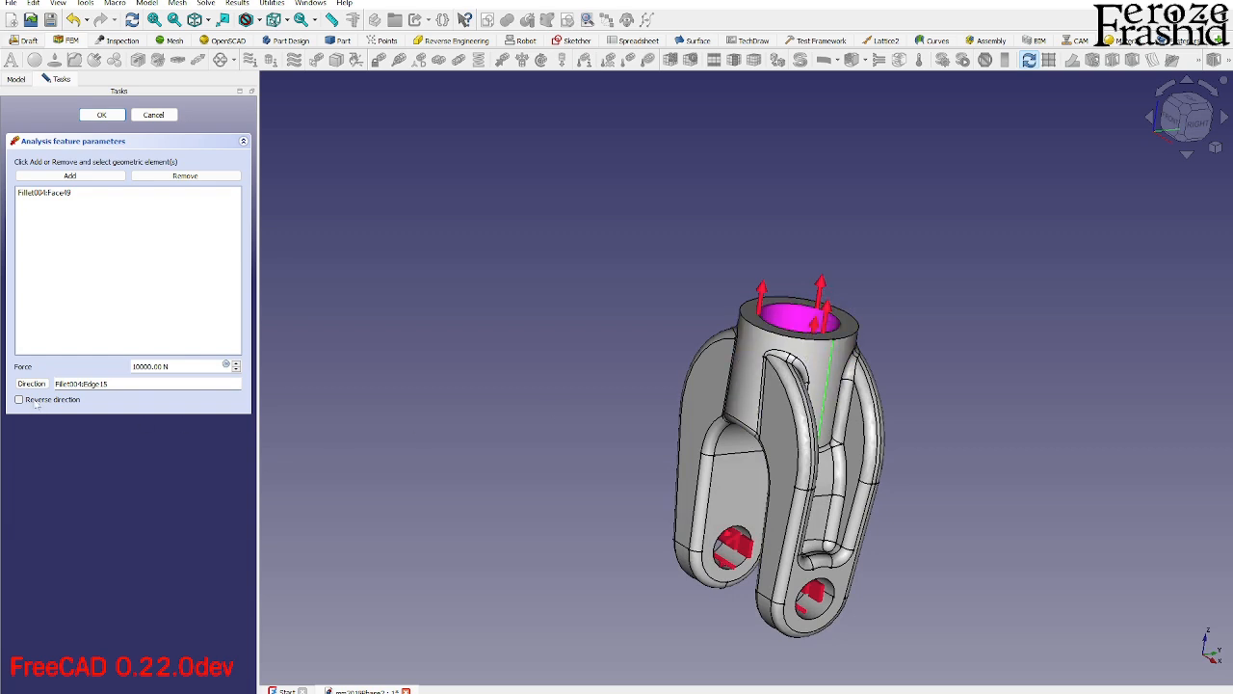
left_click(36, 401)
left_click(36, 401)
left_click(101, 115)
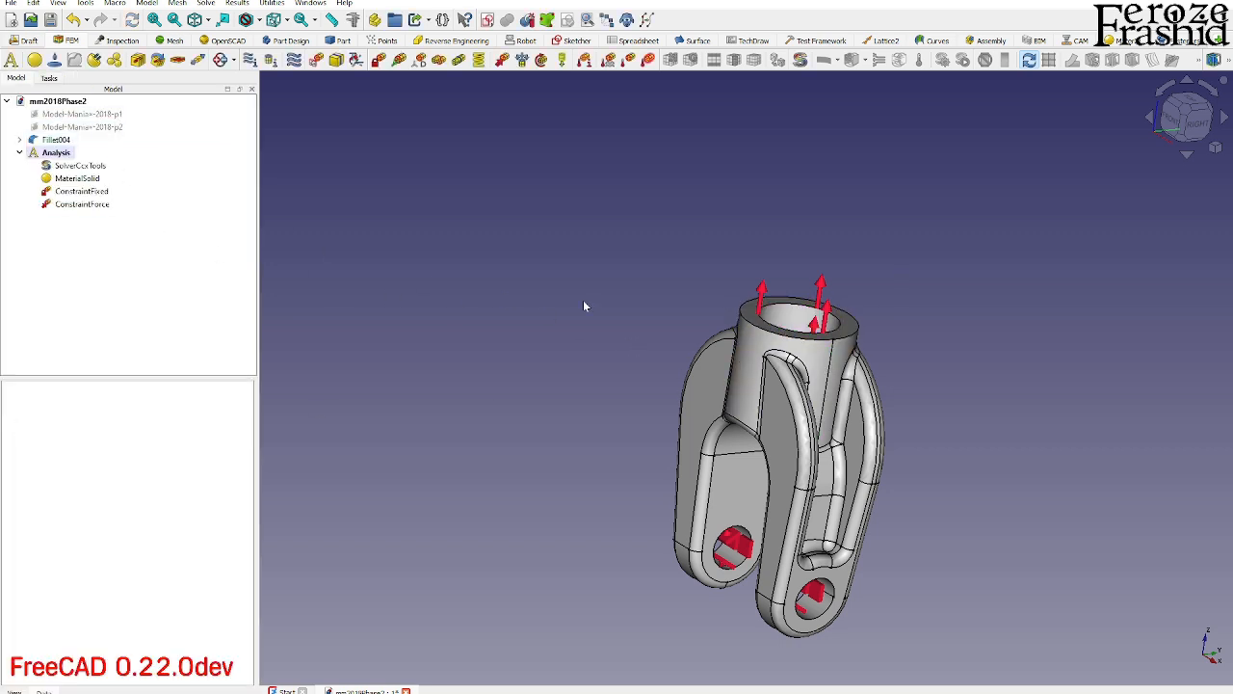
Generate a Gmsh FEM mesh of Fillet004 with 1st-order elements and automatic minimum and maximum element sizes.
scroll(580, 275, "down", 2)
scroll(707, 388, "up", 3)
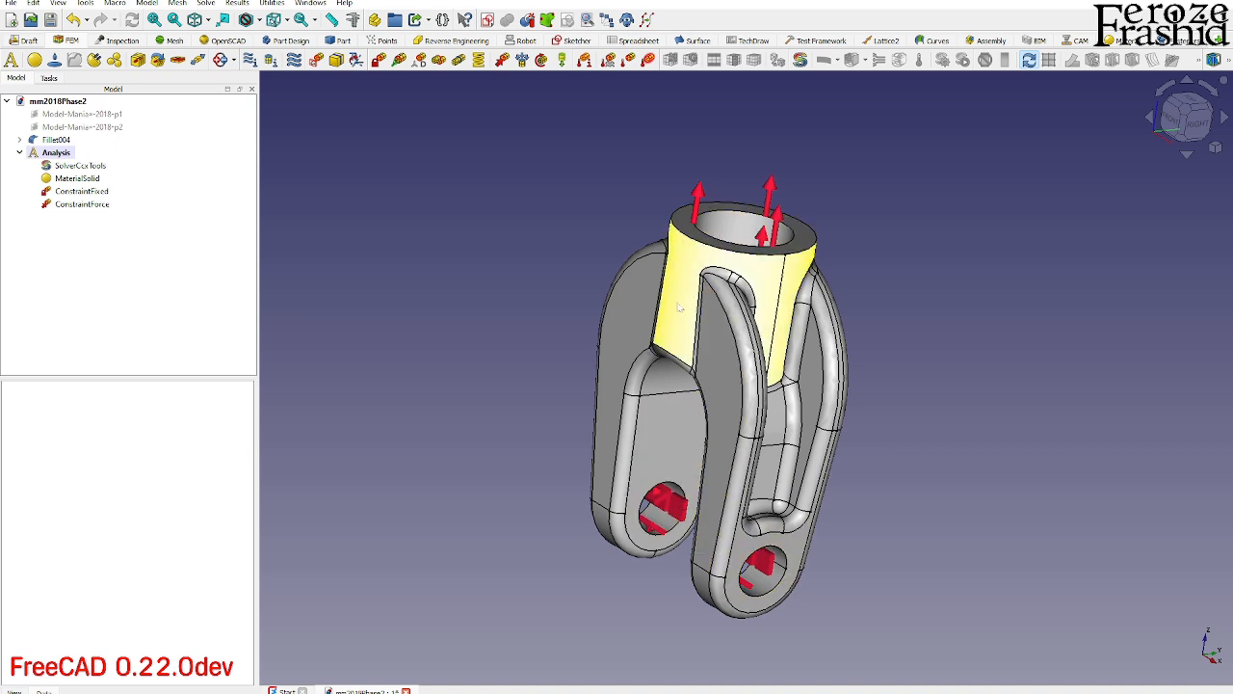
left_click(56, 140)
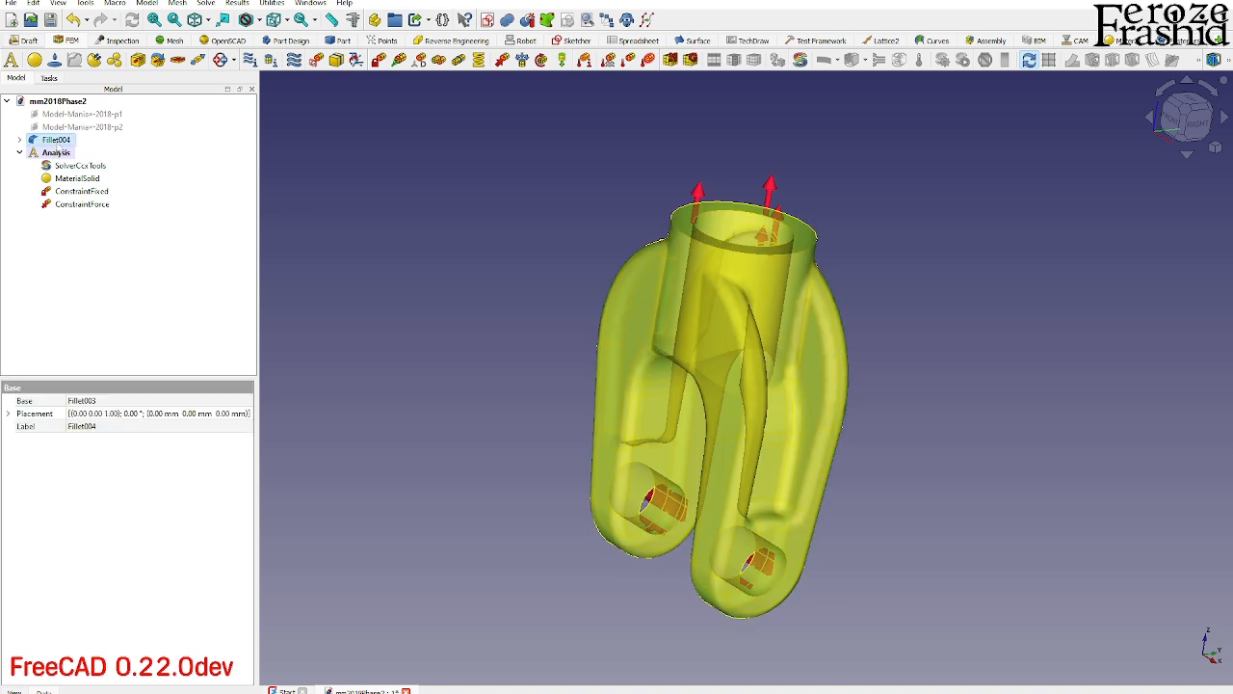
left_click(690, 60)
left_click(159, 196)
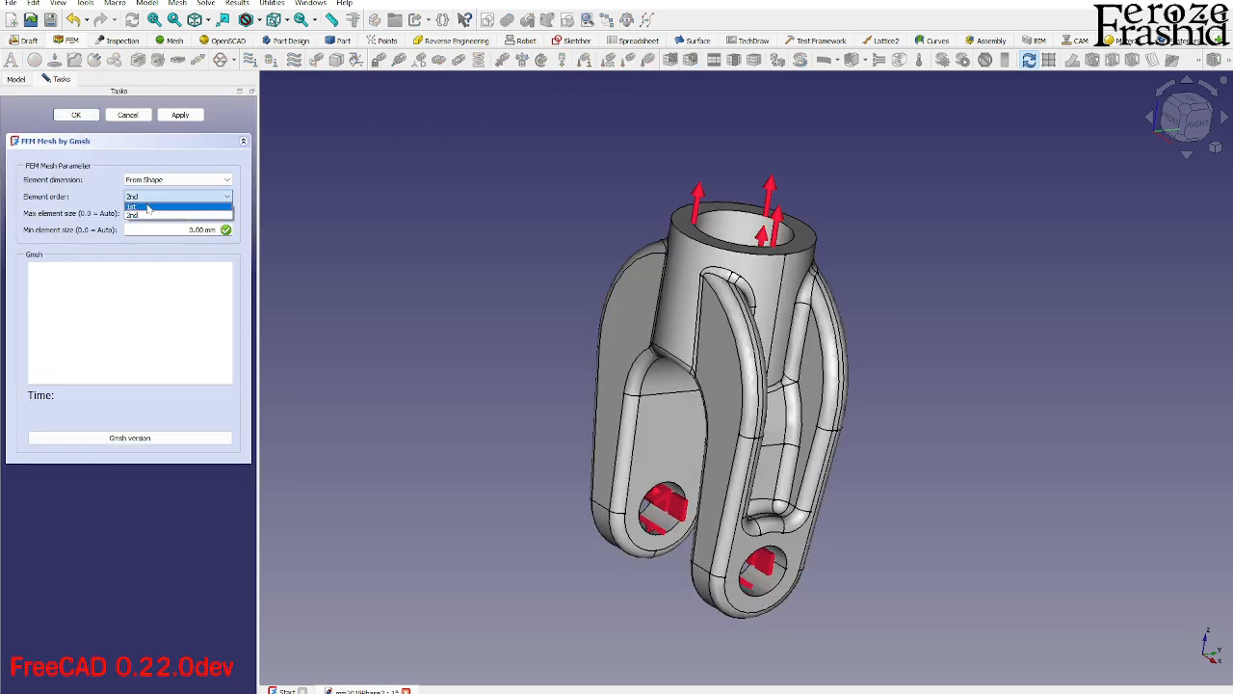
left_click(147, 209)
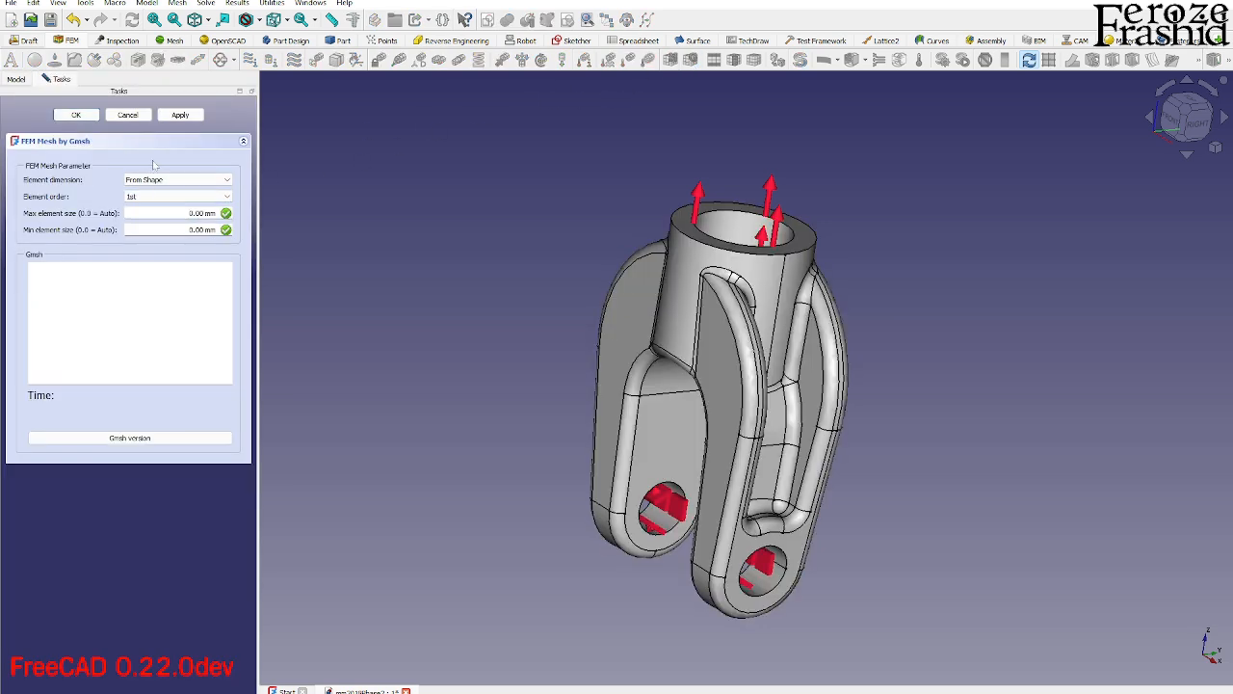
left_click(181, 116)
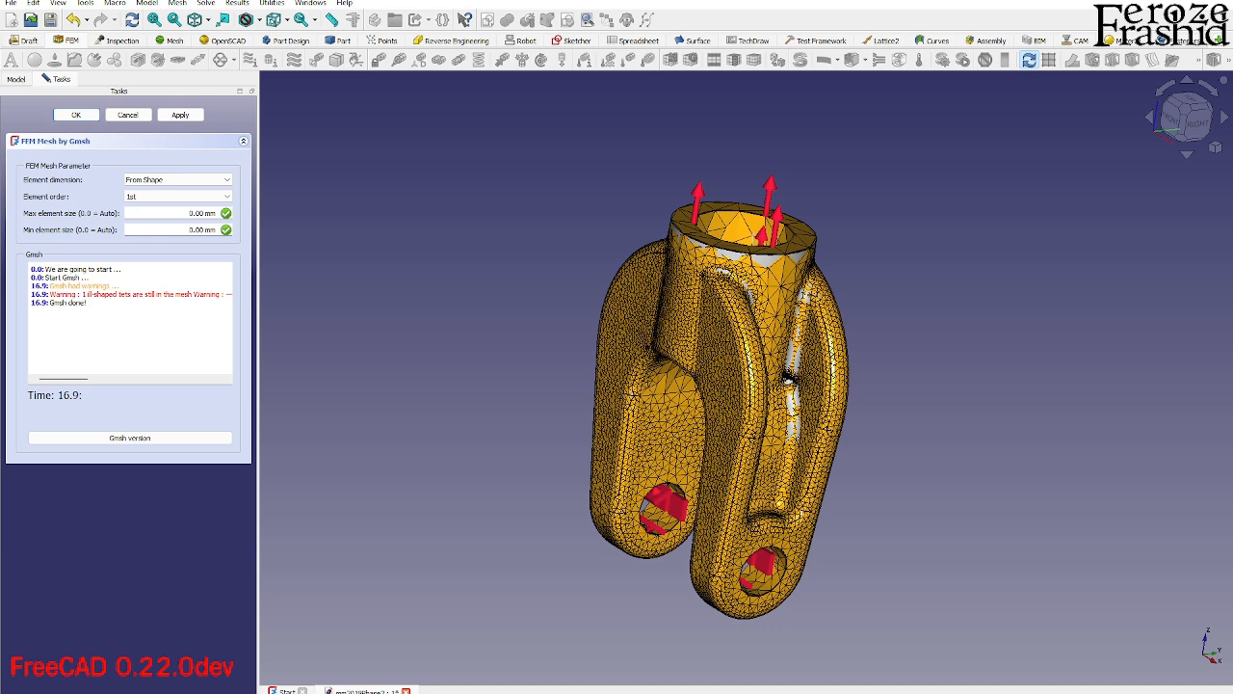
left_click(72, 116)
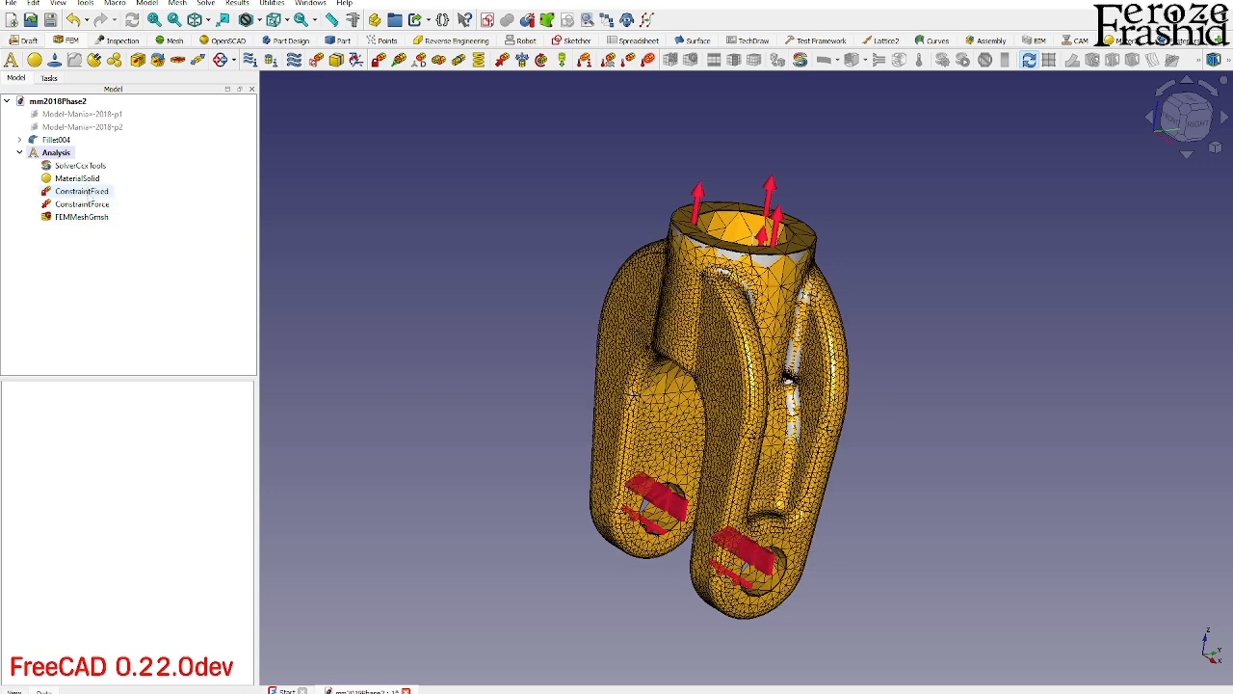
Write the solver input file for a static analysis, run CalculiX, and close the solver task.
double_click(97, 170)
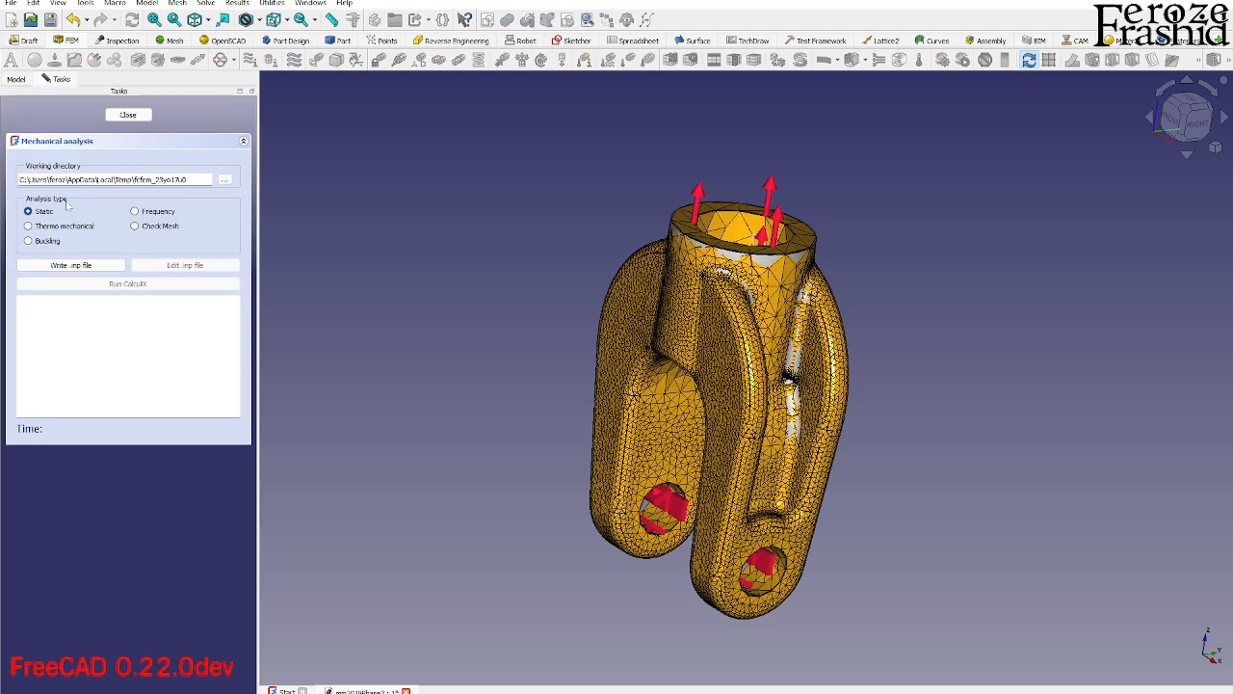
left_click(63, 261)
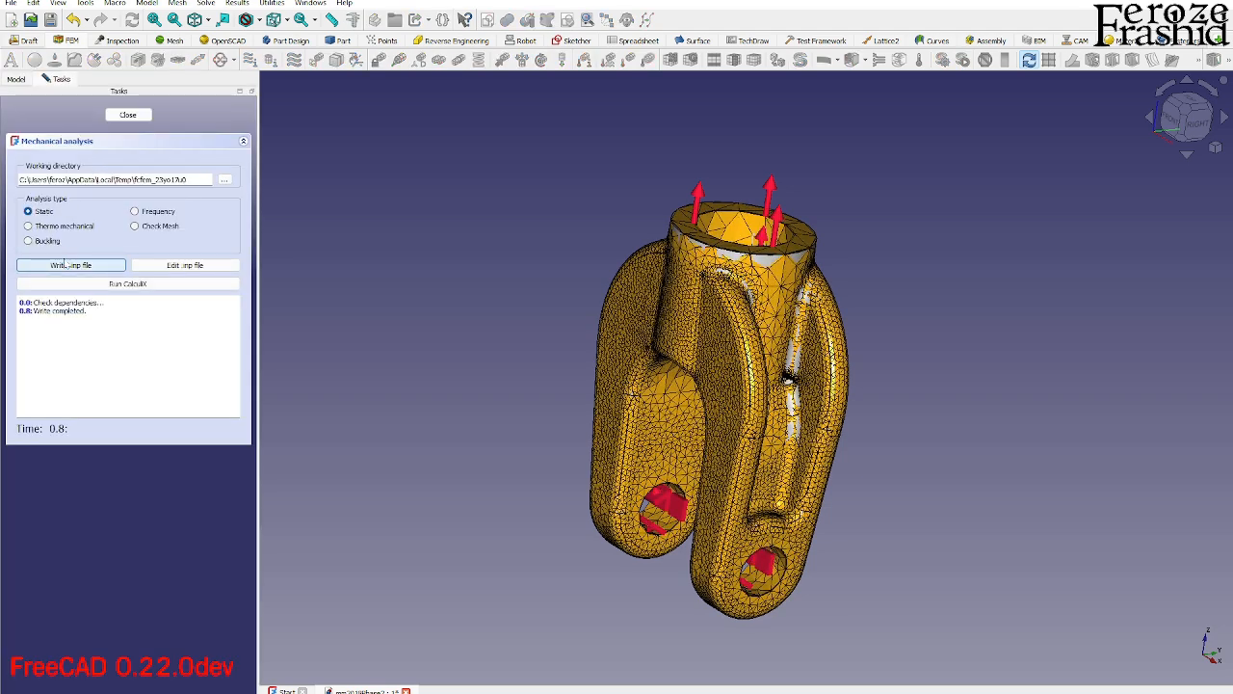
left_click(120, 285)
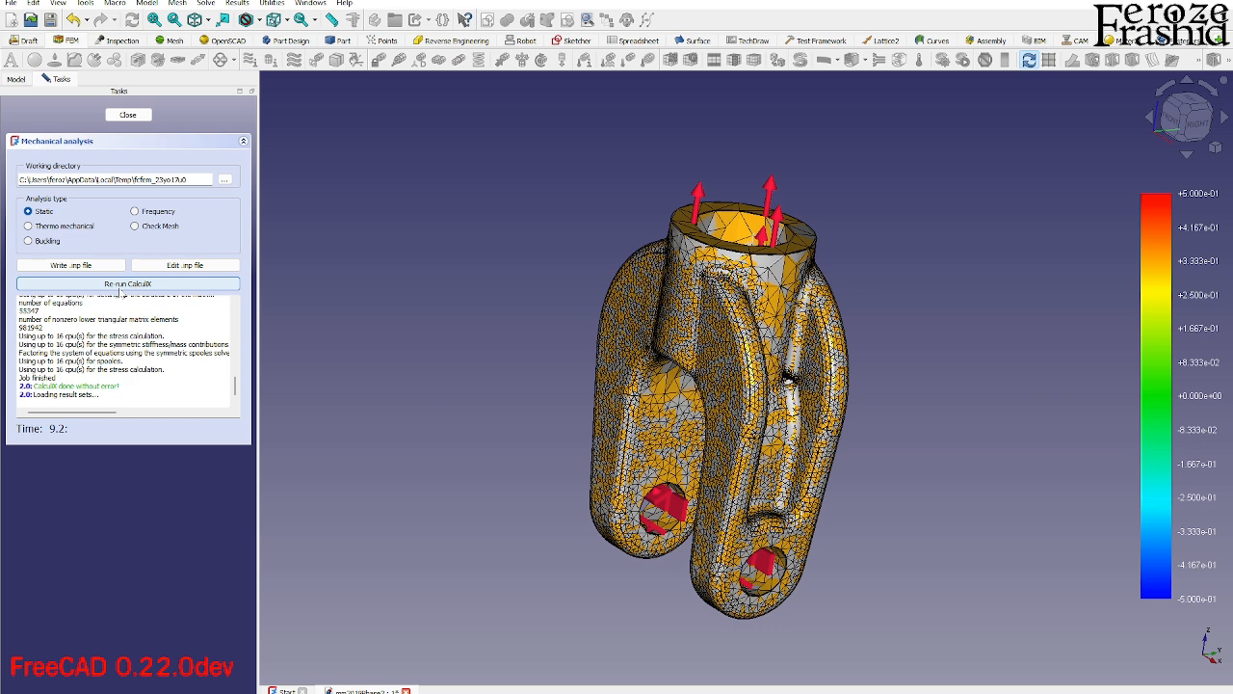
left_click(128, 115)
Hide the Fillet004 body, the Pipeline_CCX_Results object and the FEMMeshGmsh mesh.
middle_click_drag(751, 440, 873, 522)
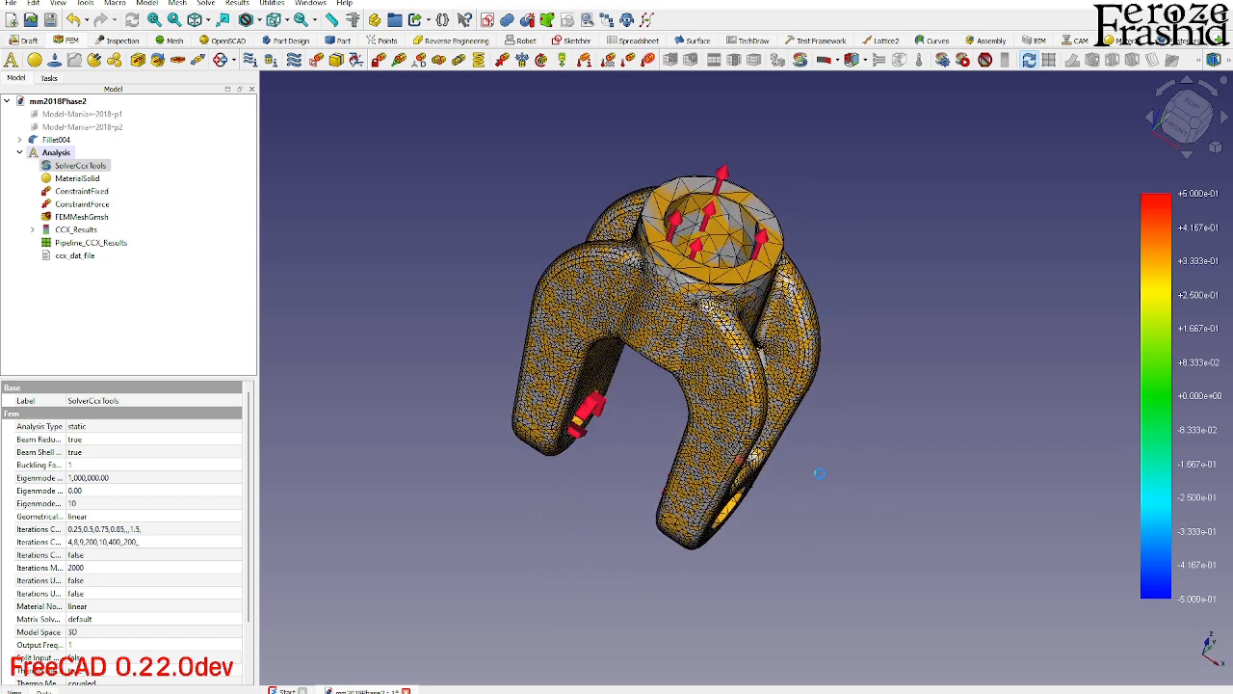
middle_click_drag(818, 473, 704, 496)
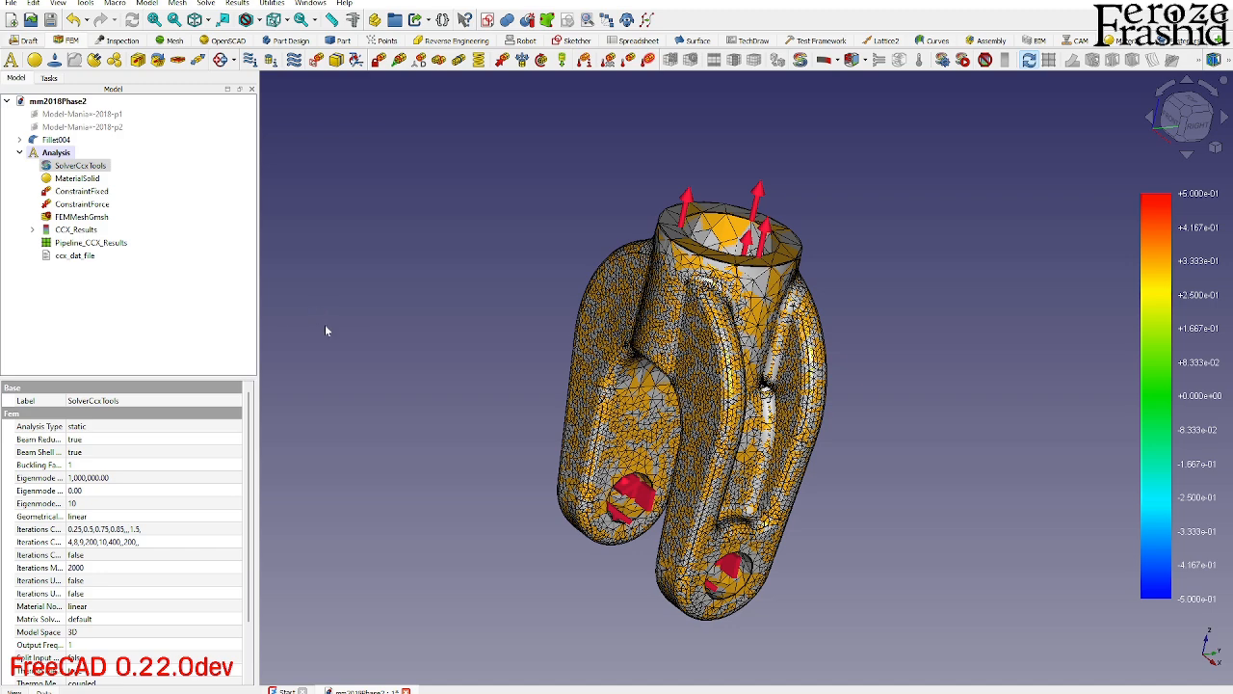
middle_click_drag(694, 349, 704, 374)
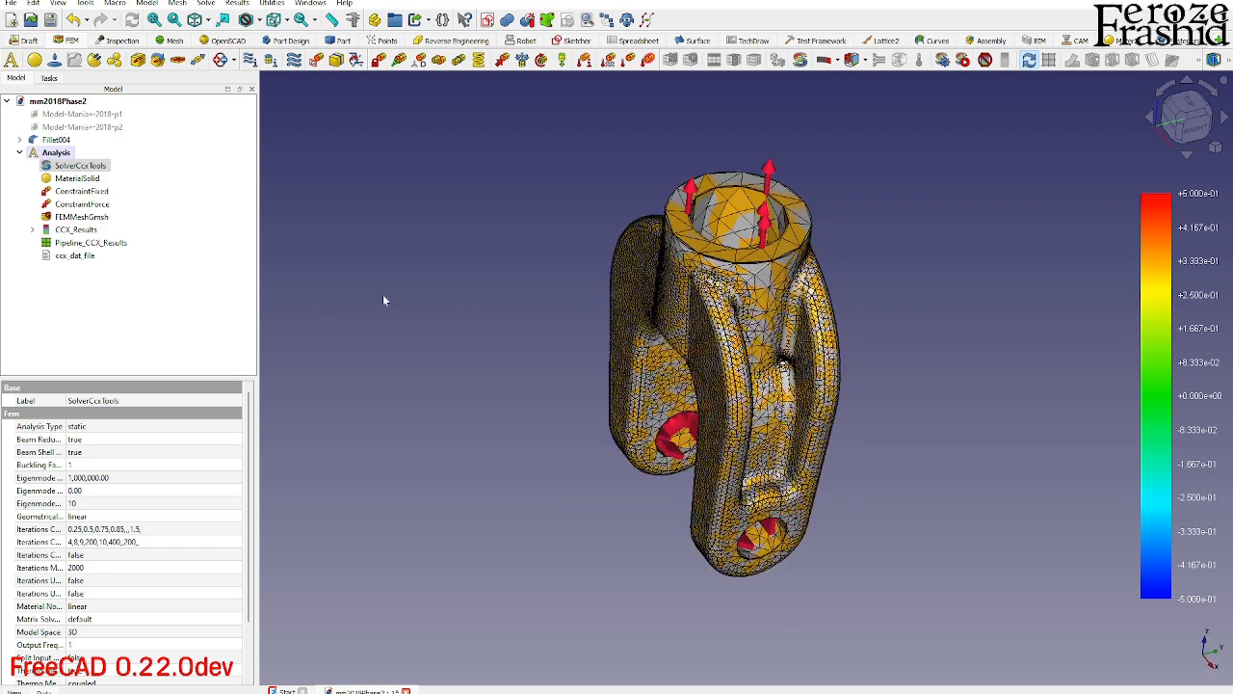
left_click(97, 244)
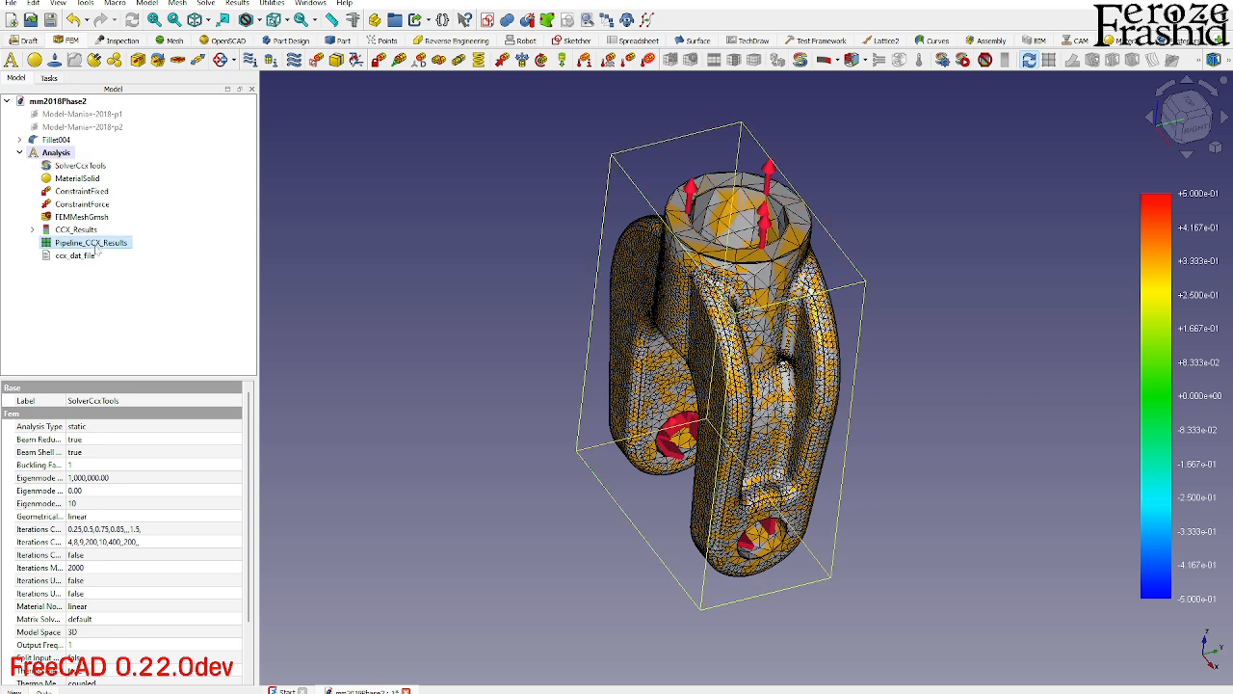
left_click(56, 140)
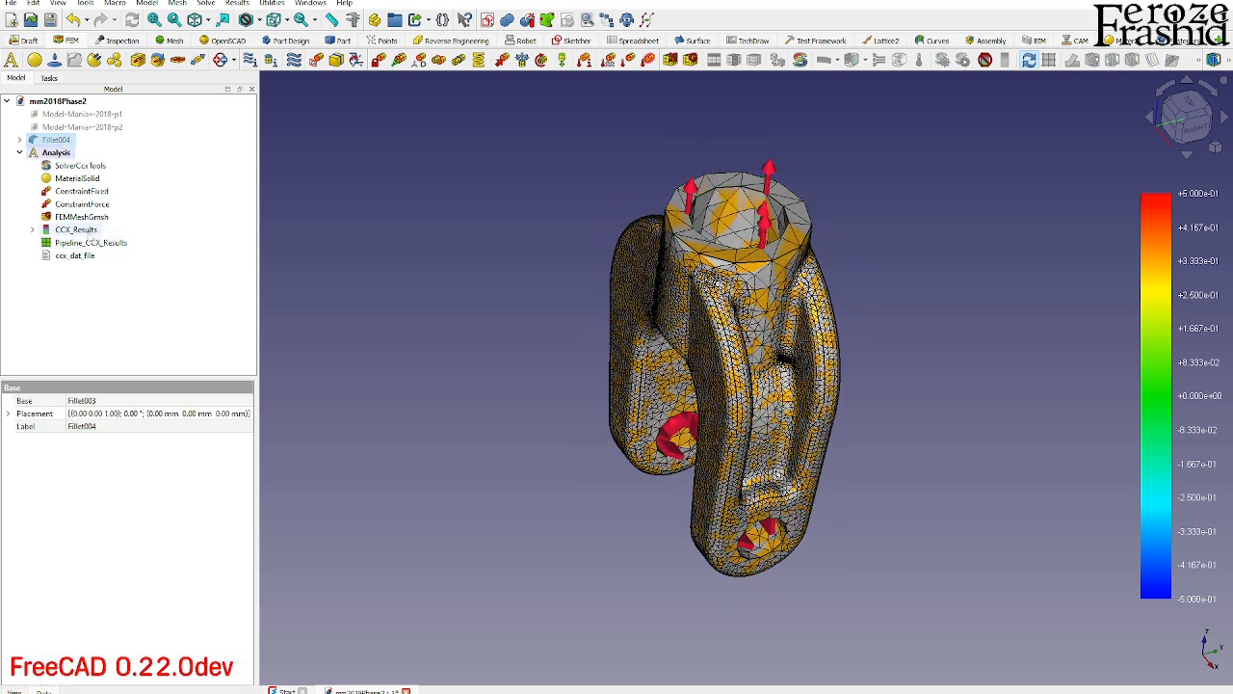
left_click(90, 242)
key("space")
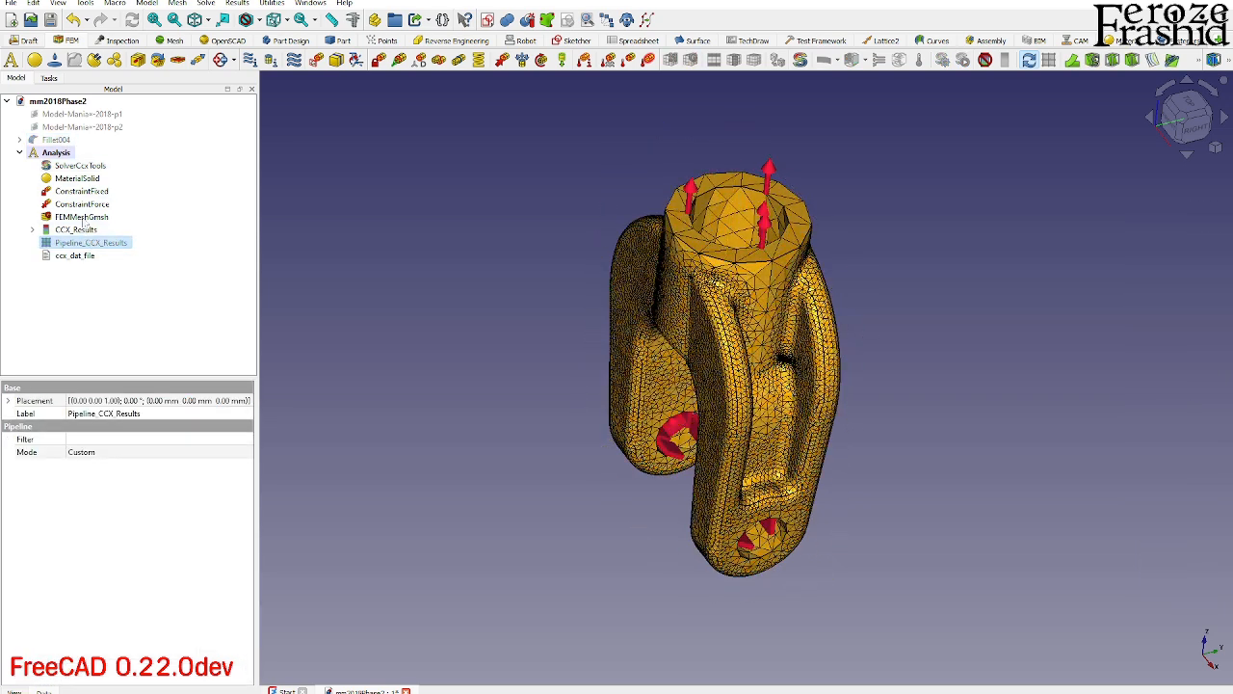
left_click(84, 219)
key("space")
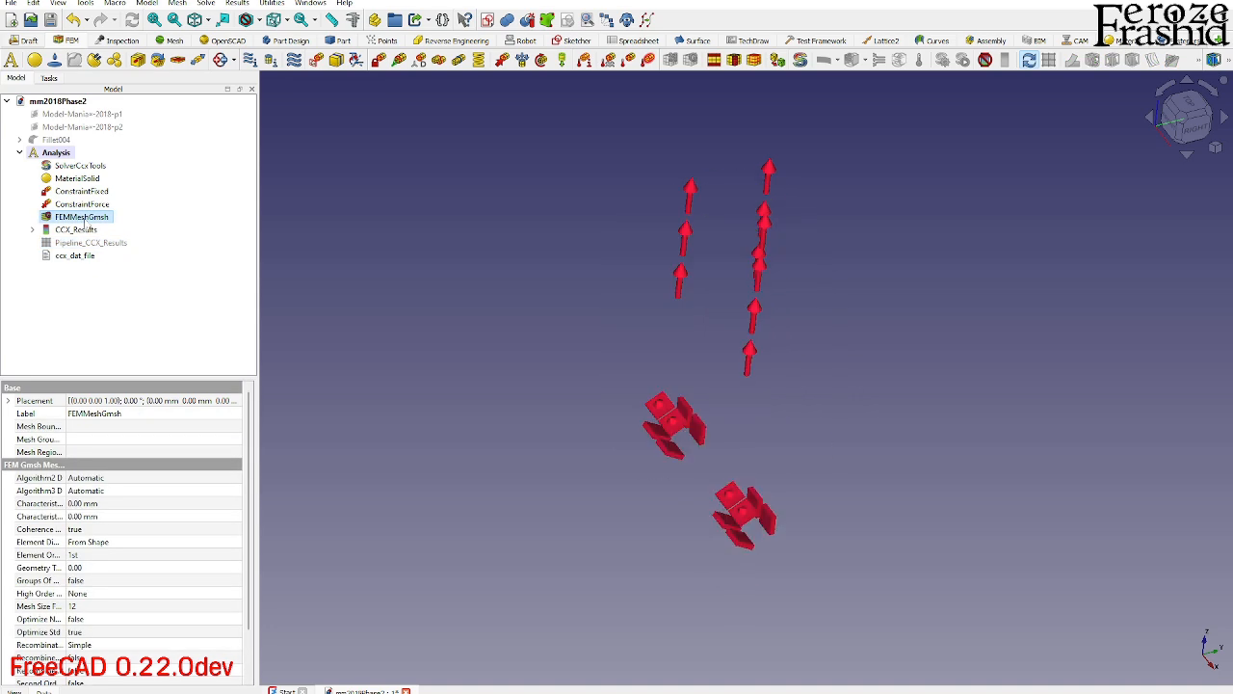
Open the CCX_Results object and show the displacement magnitude on the fork, followed by the von Mises stress.
left_click(73, 231)
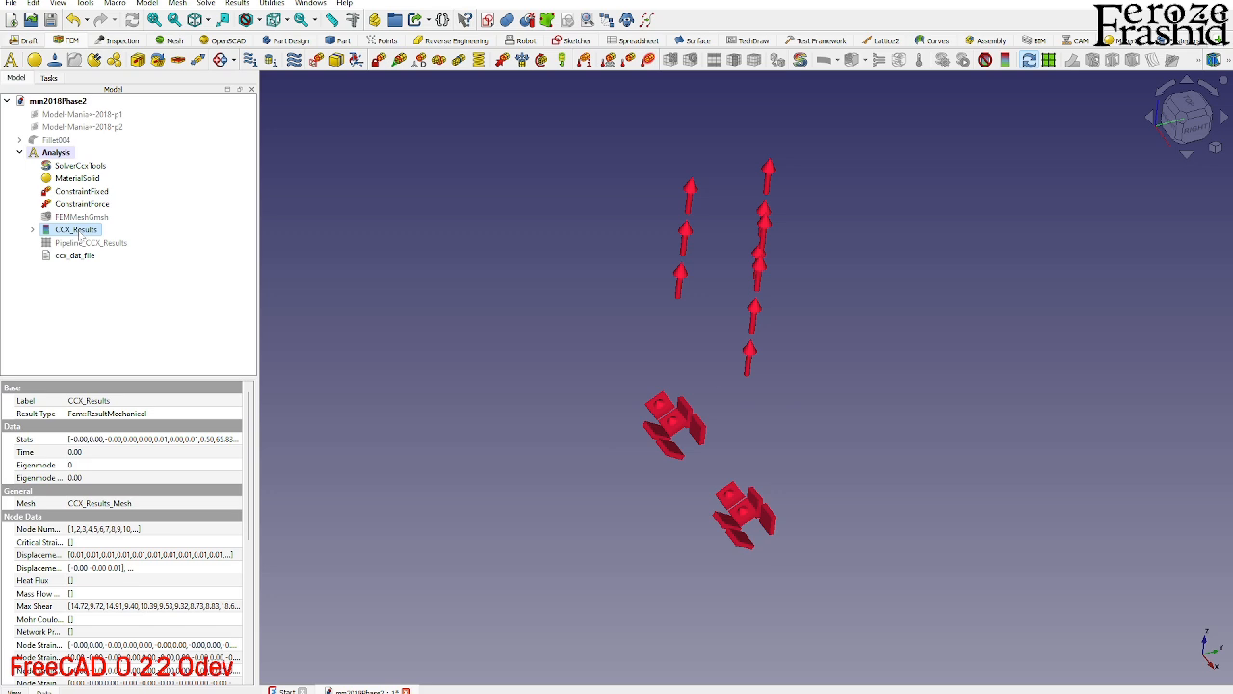
double_click(79, 232)
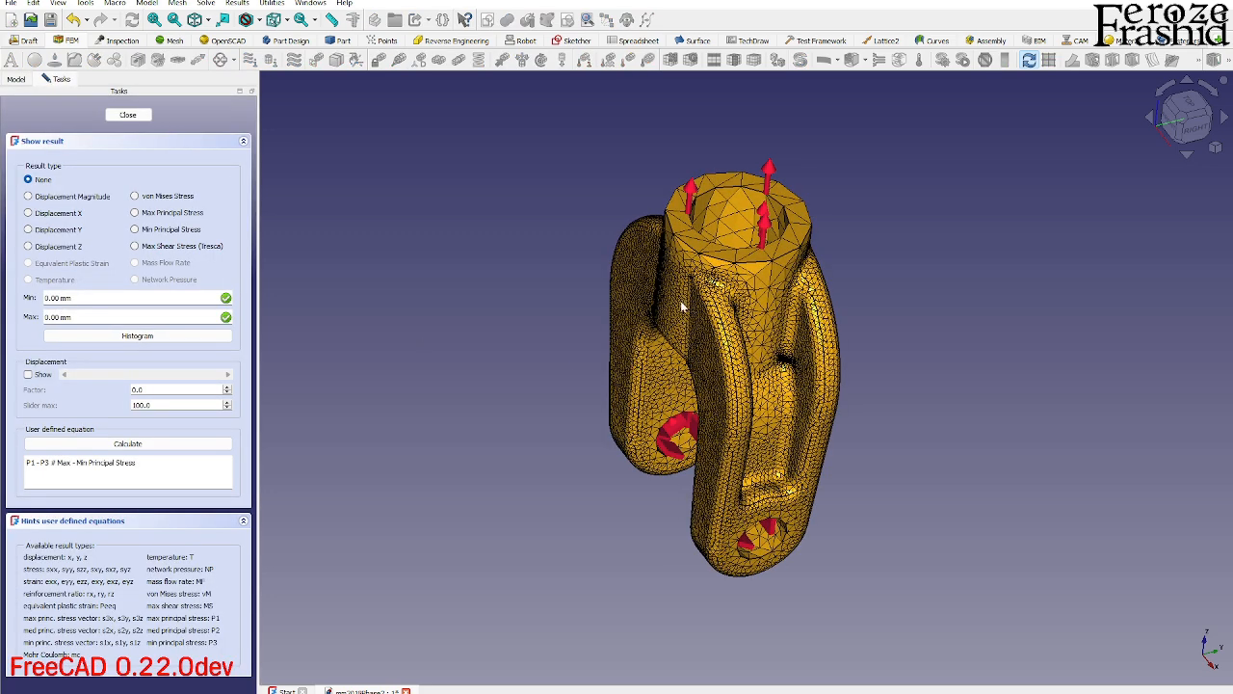
middle_click_drag(786, 422, 827, 378)
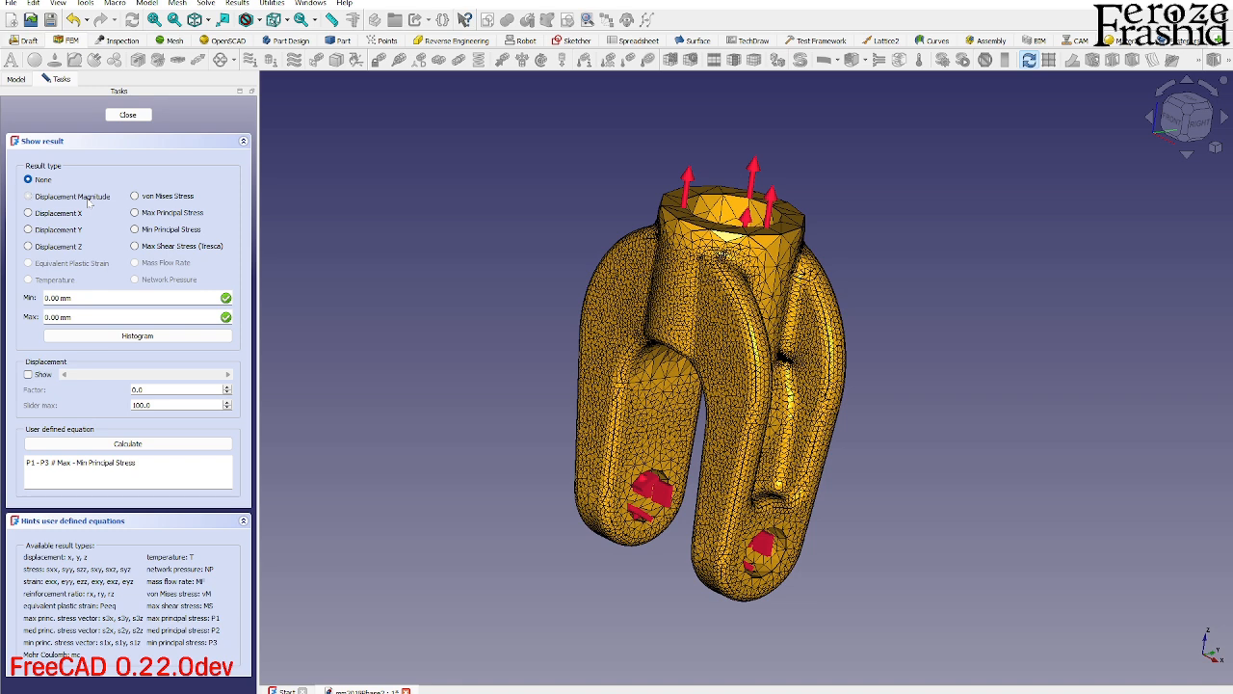
left_click(88, 199)
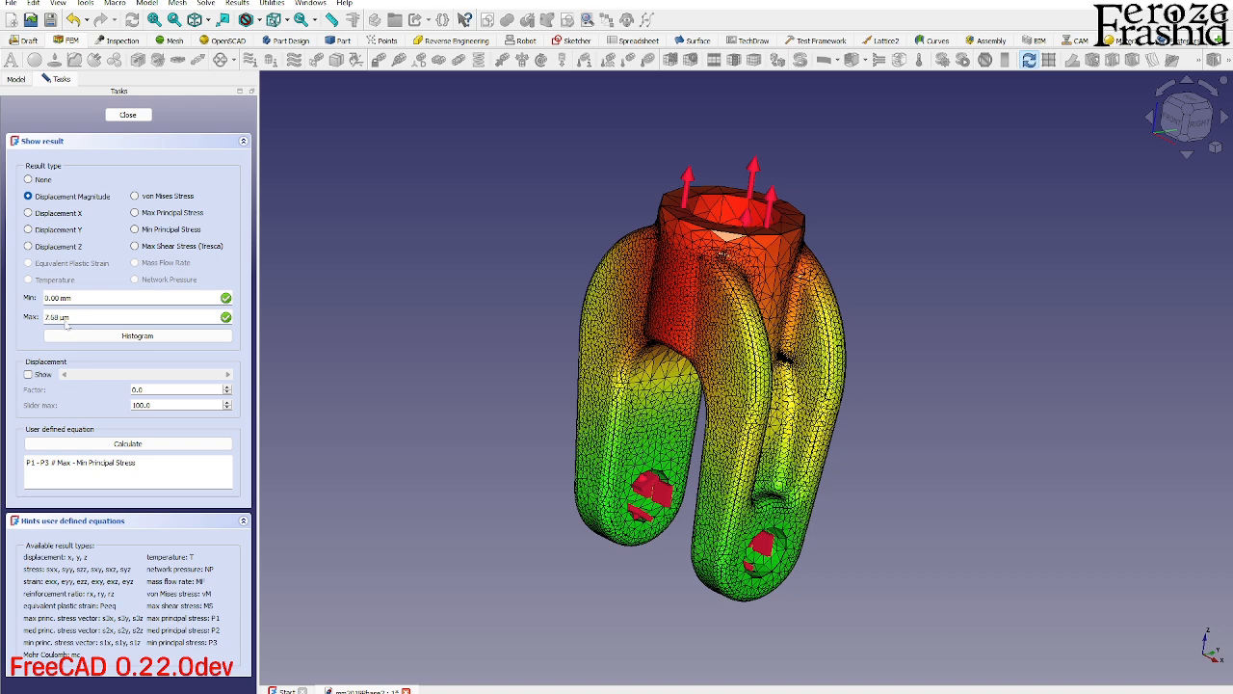
left_click(147, 198)
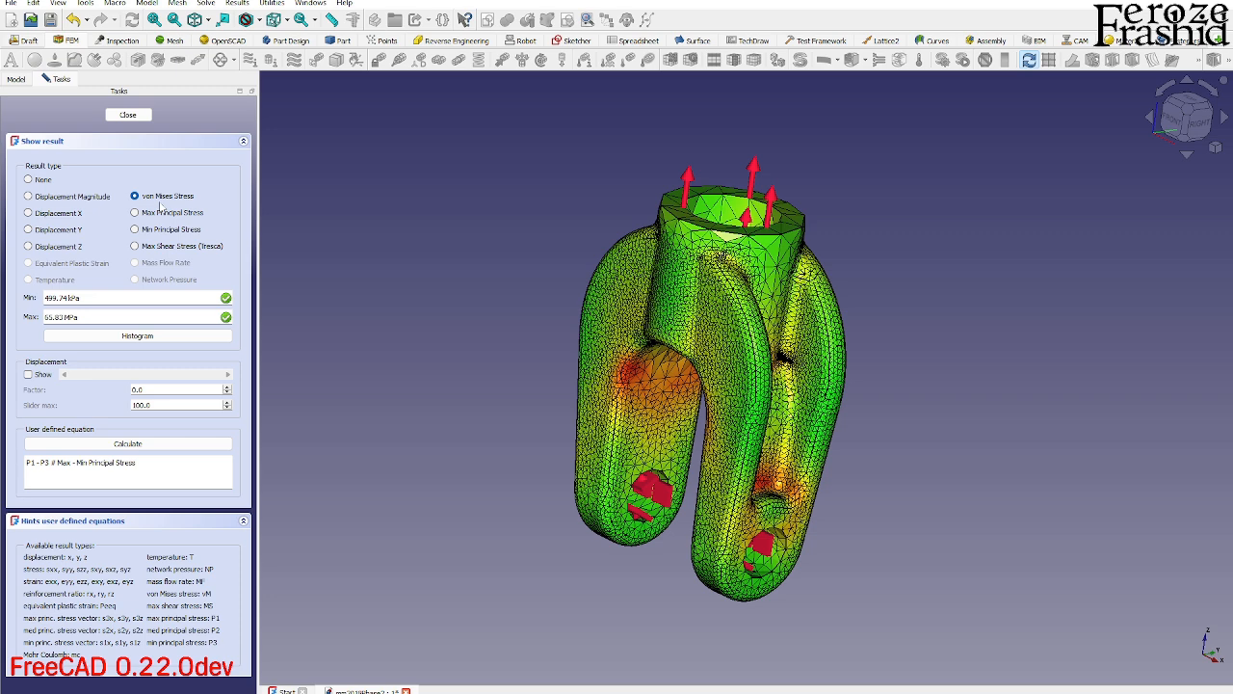
Switch the result back to displacement magnitude and show the deformed shape with a slider maximum and factor of 200.
left_click(94, 199)
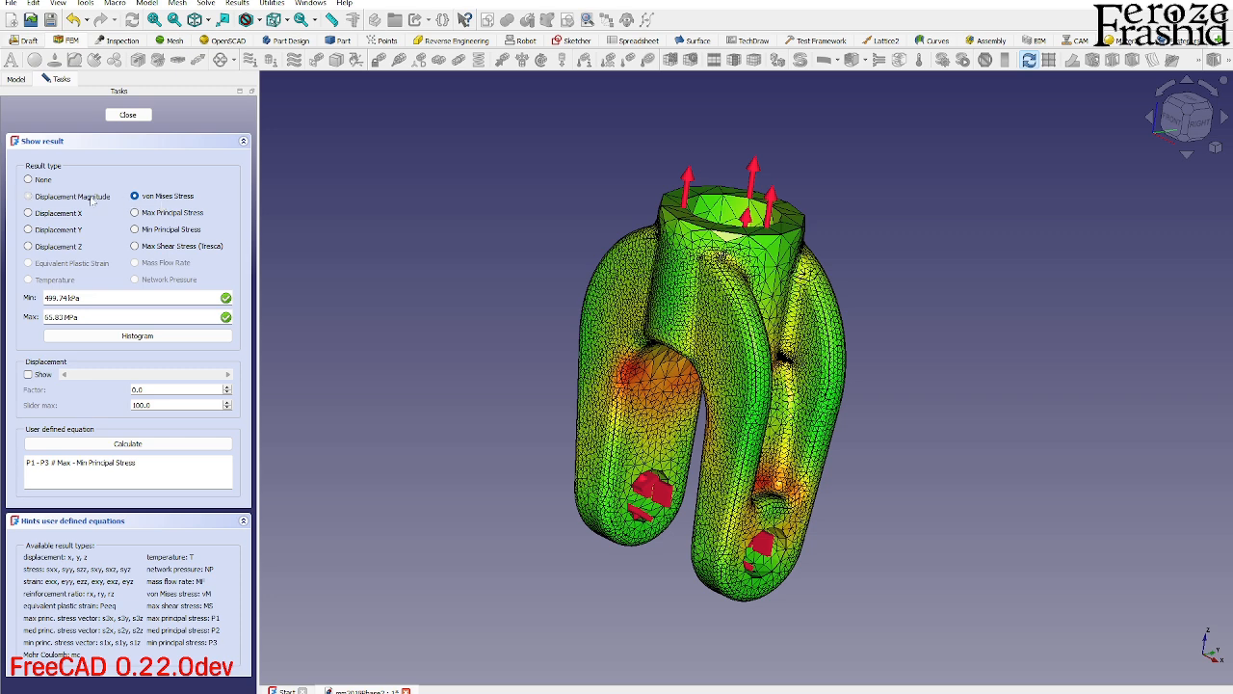
left_click(28, 374)
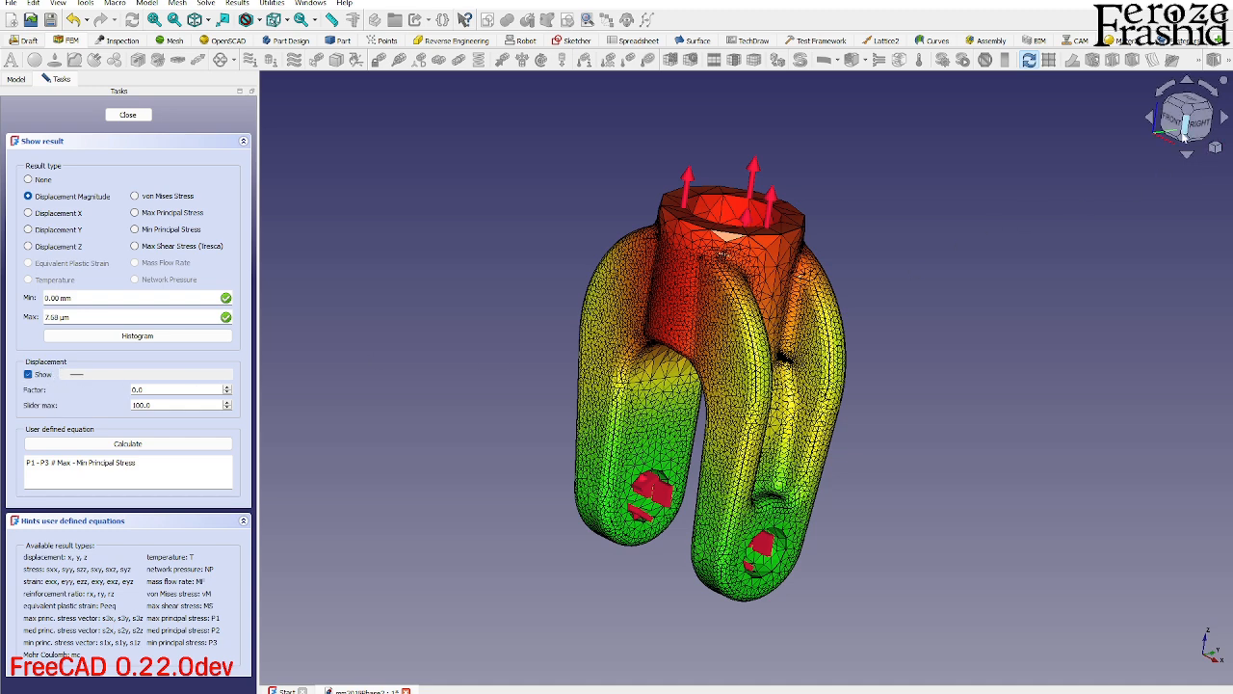
left_click(1202, 145)
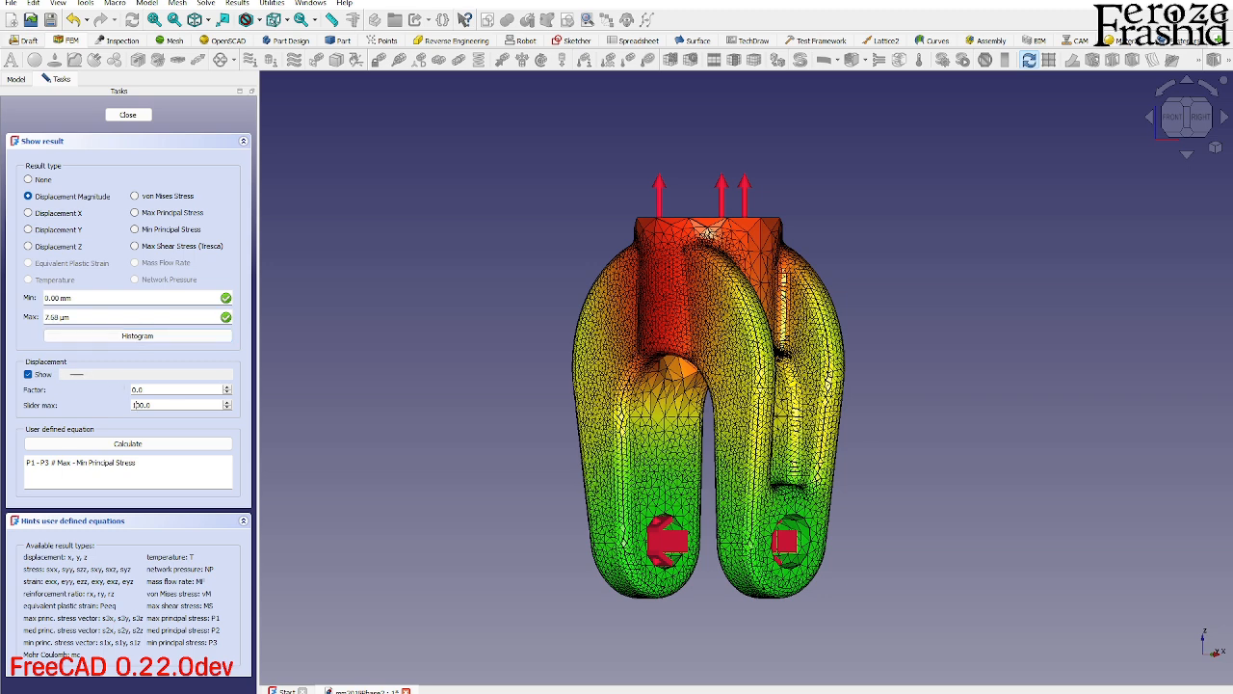
left_click_drag(137, 405, 133, 405)
type("2")
left_click_drag(76, 375, 228, 384)
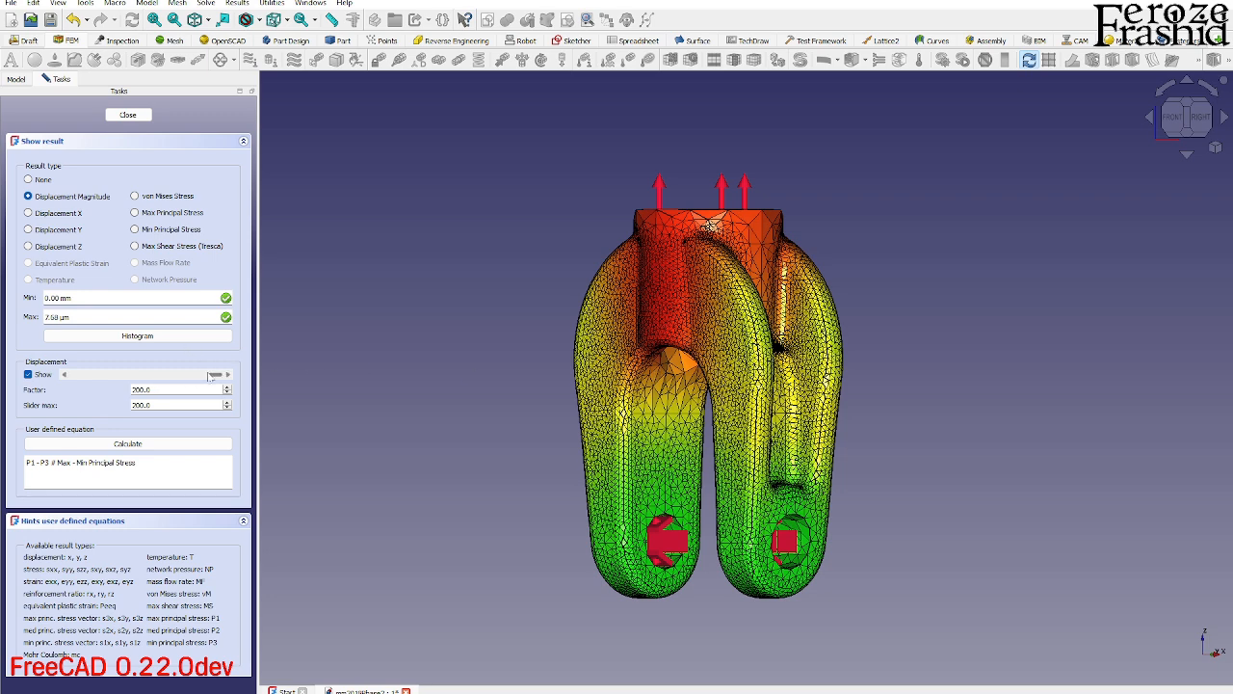
Replay the fork's deformation between factors 0 and 200, return the factor to 0, and close the result display.
left_click_drag(212, 376, 63, 378)
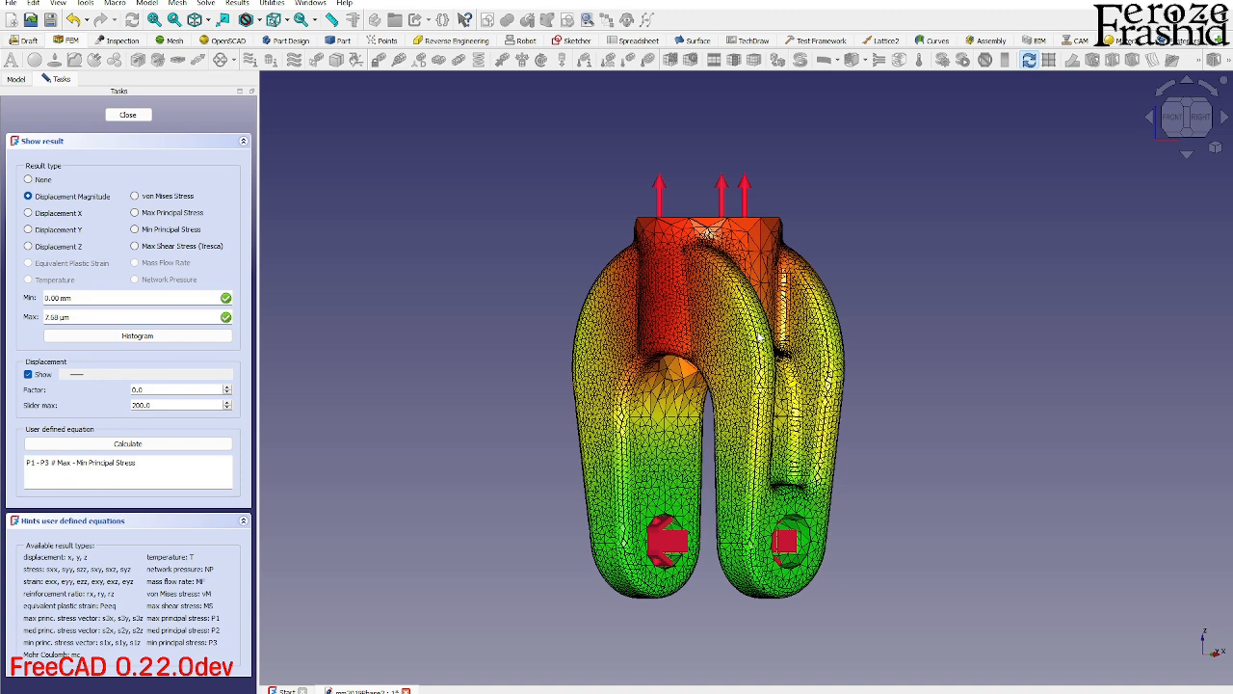
left_click(1177, 123)
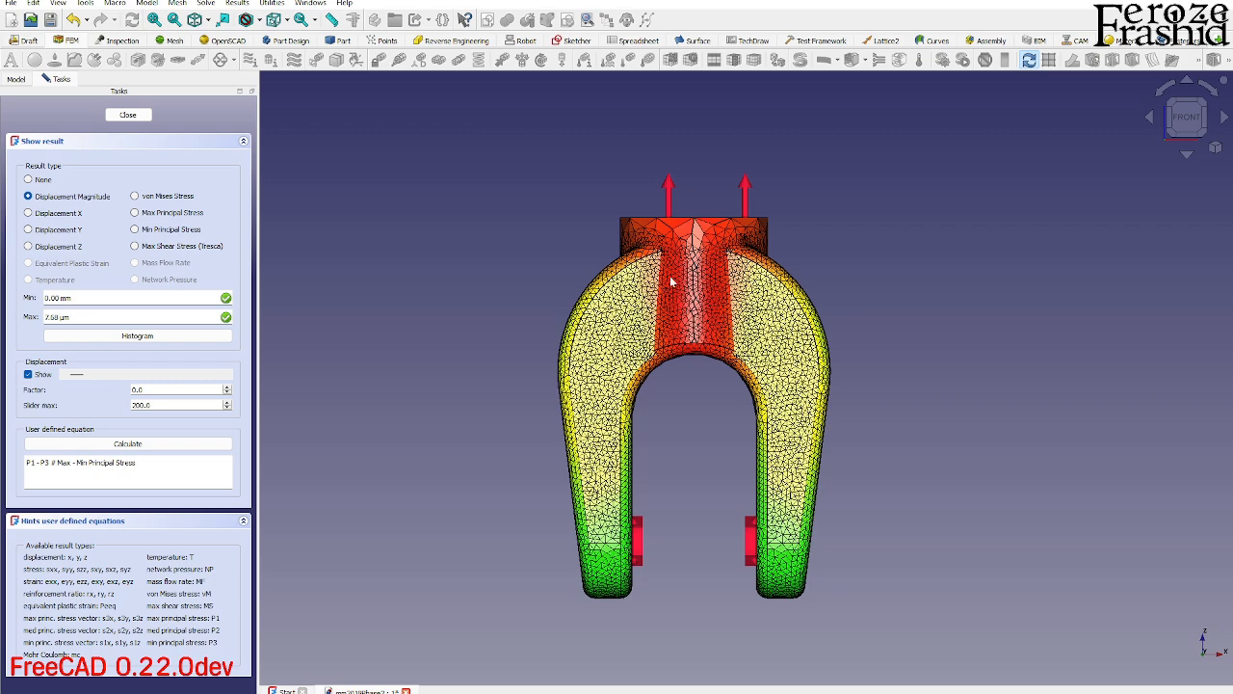
left_click_drag(81, 375, 484, 388)
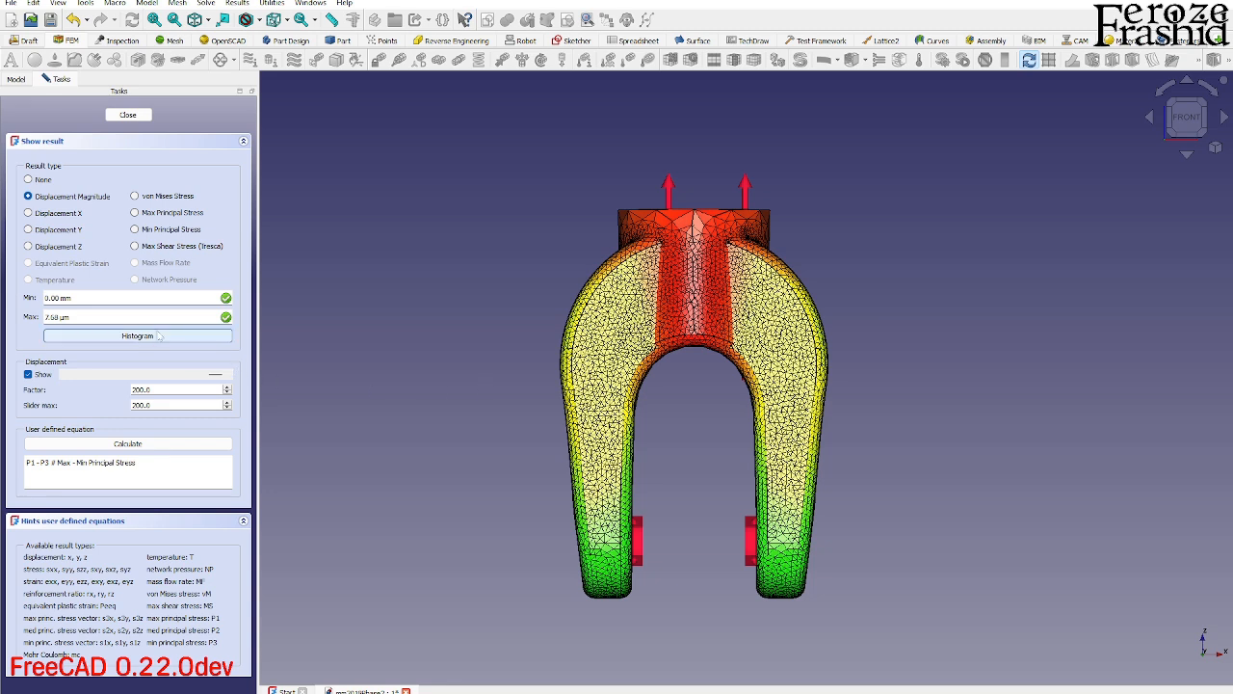
left_click_drag(215, 374, 42, 373)
middle_click_drag(682, 450, 582, 464)
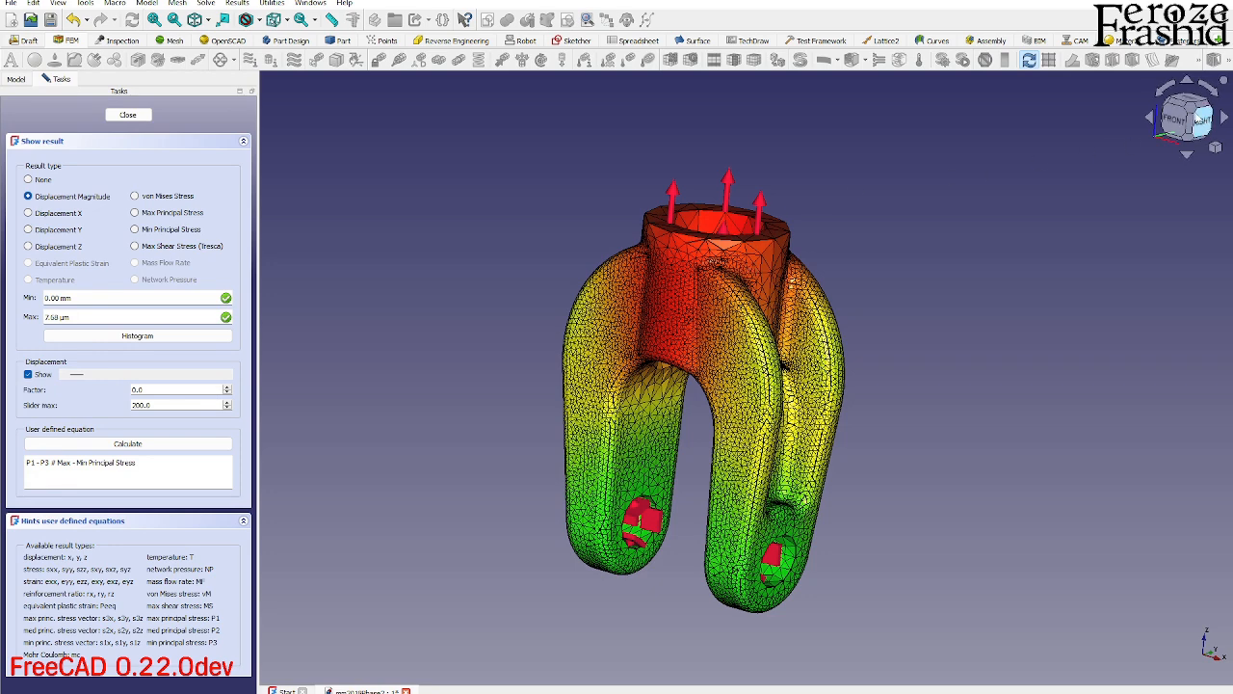
left_click(1175, 118)
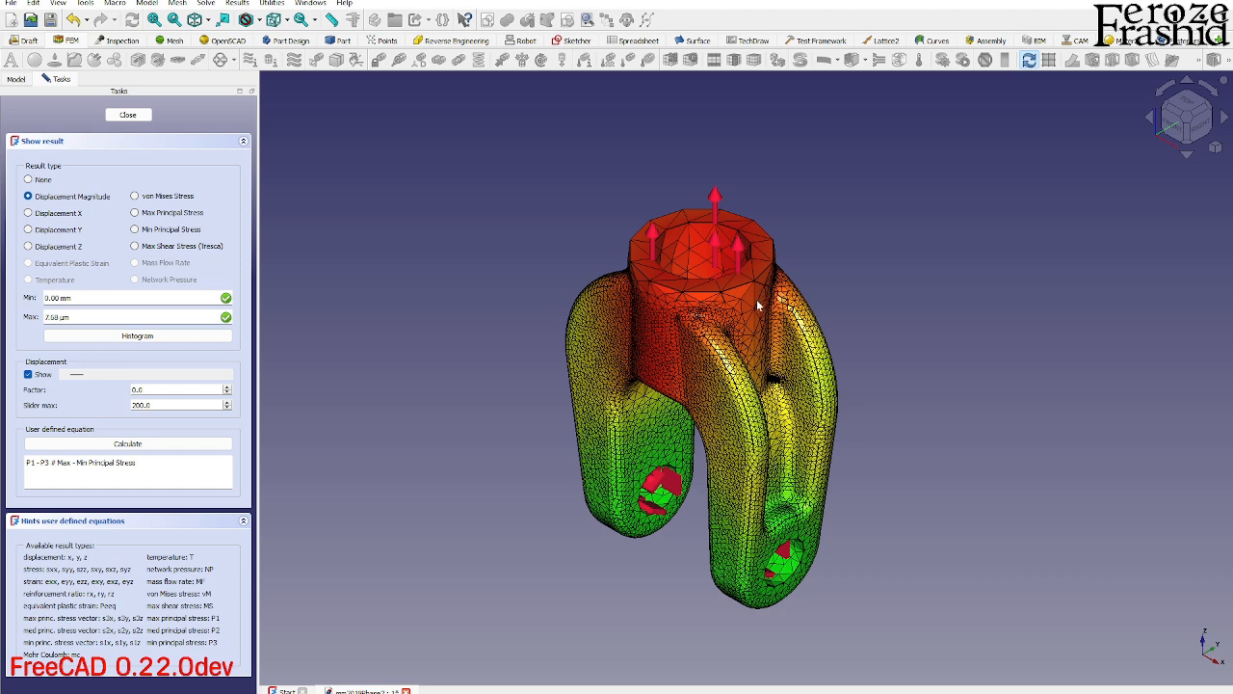
middle_click_drag(836, 403, 747, 362)
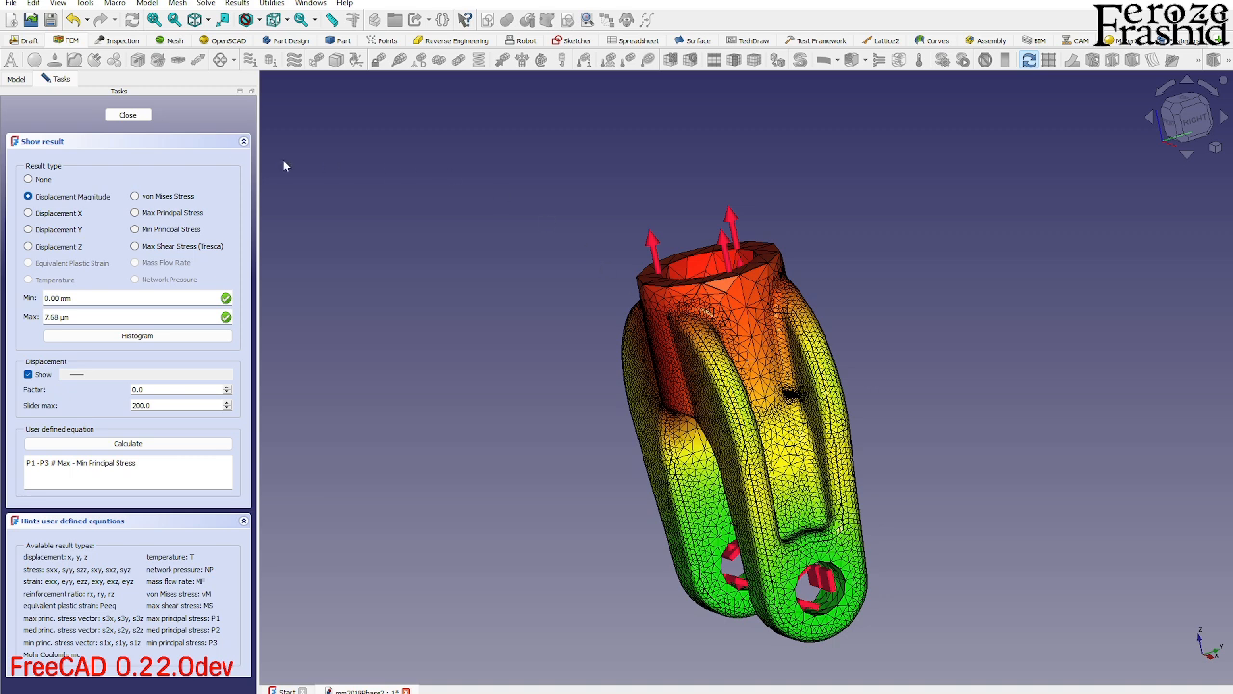
left_click(144, 115)
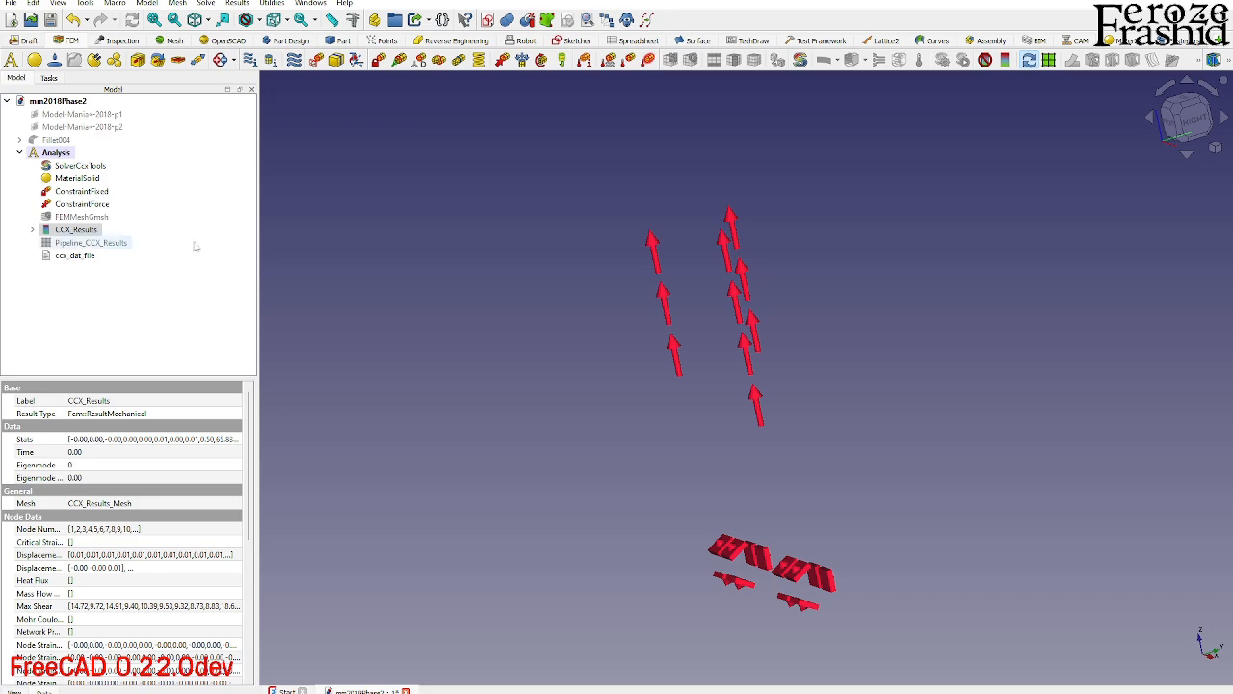
Make the FEMMeshGmsh mesh visible again and inspect it around the hub and fork arms.
left_click(97, 218)
key("space")
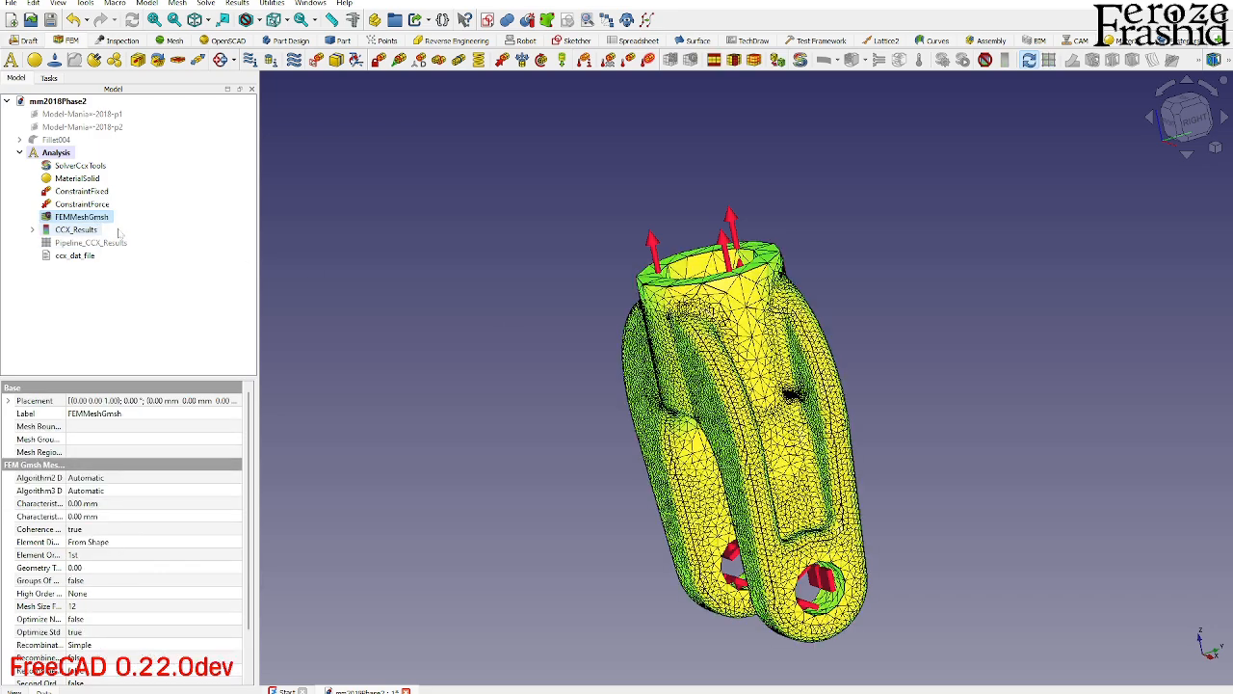
left_click(578, 424)
middle_click_drag(761, 423, 834, 440)
scroll(675, 326, "down", 1)
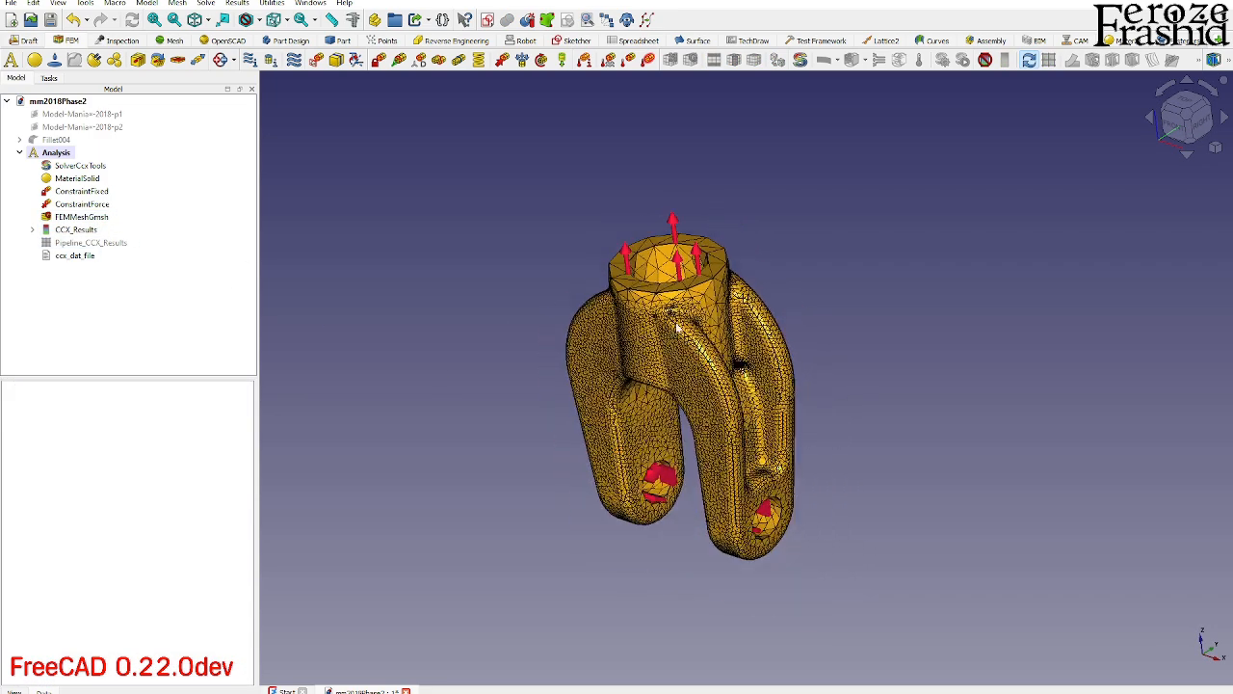
scroll(707, 395, "up", 2)
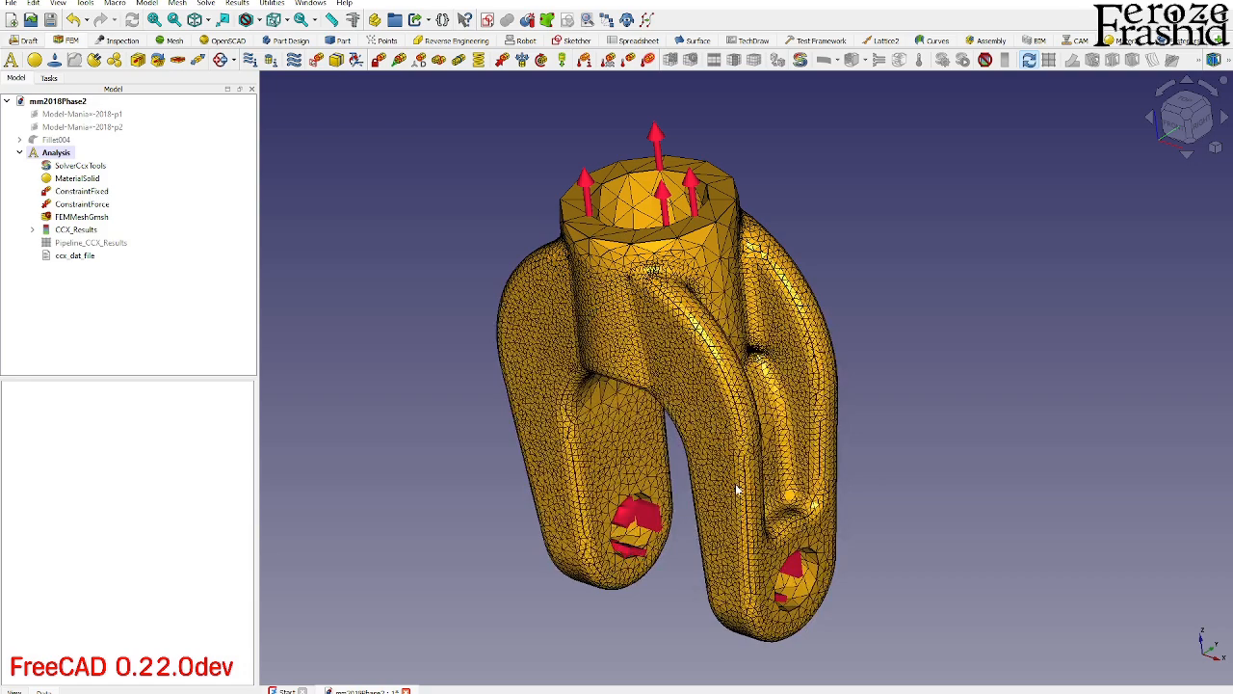
middle_click_drag(738, 489, 732, 477)
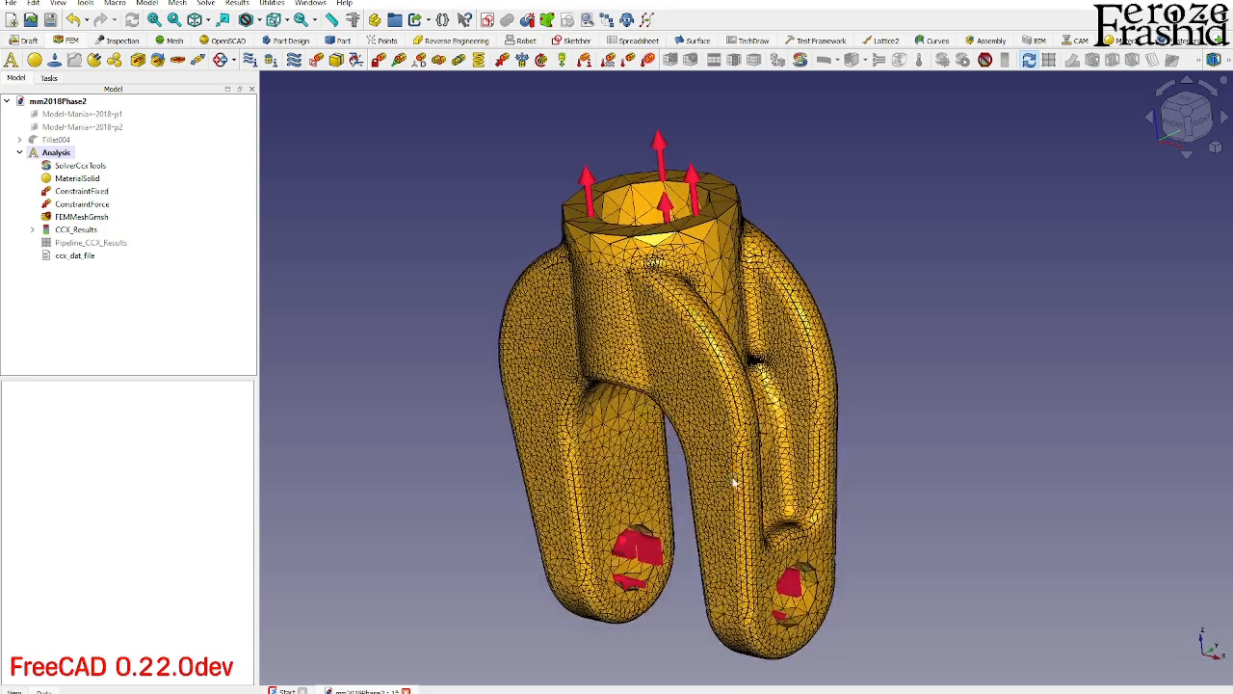